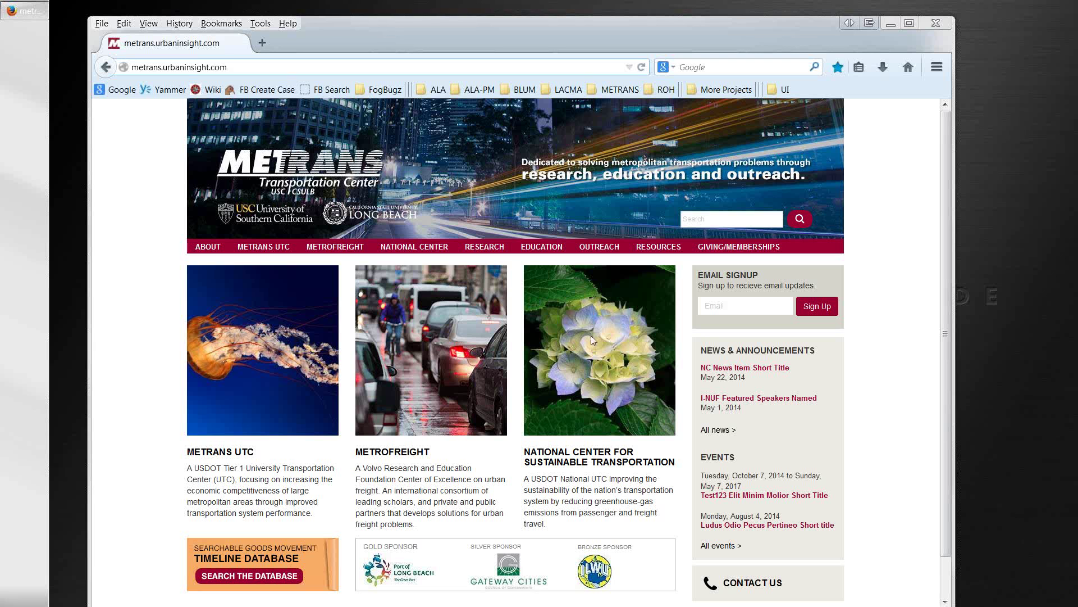
Step: Append /user to the METRANS site address to load the Drupal login page
left_click(312, 68)
type("/u")
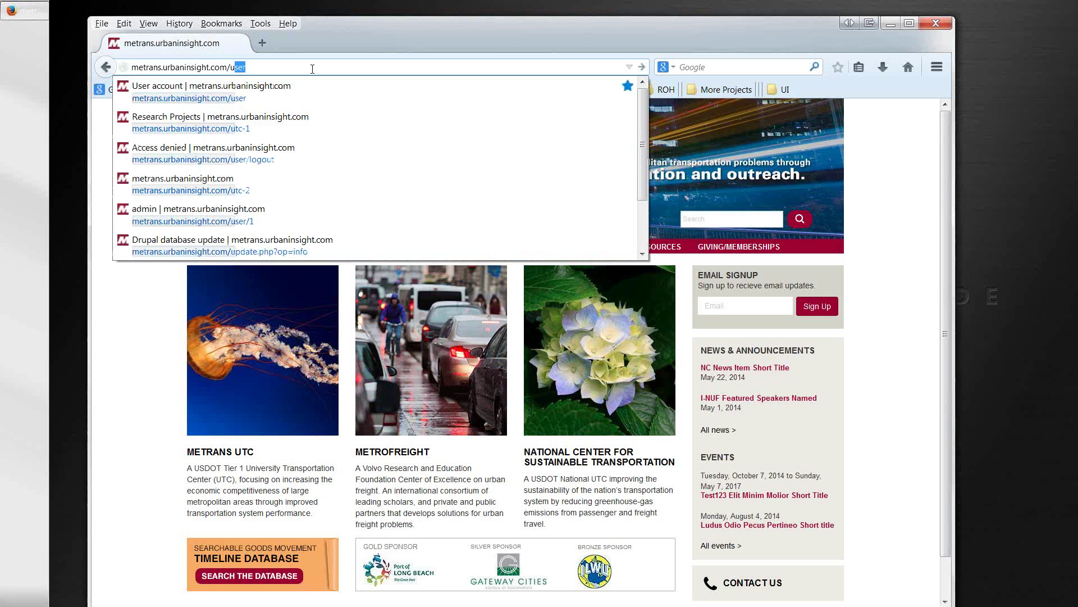
type("ser")
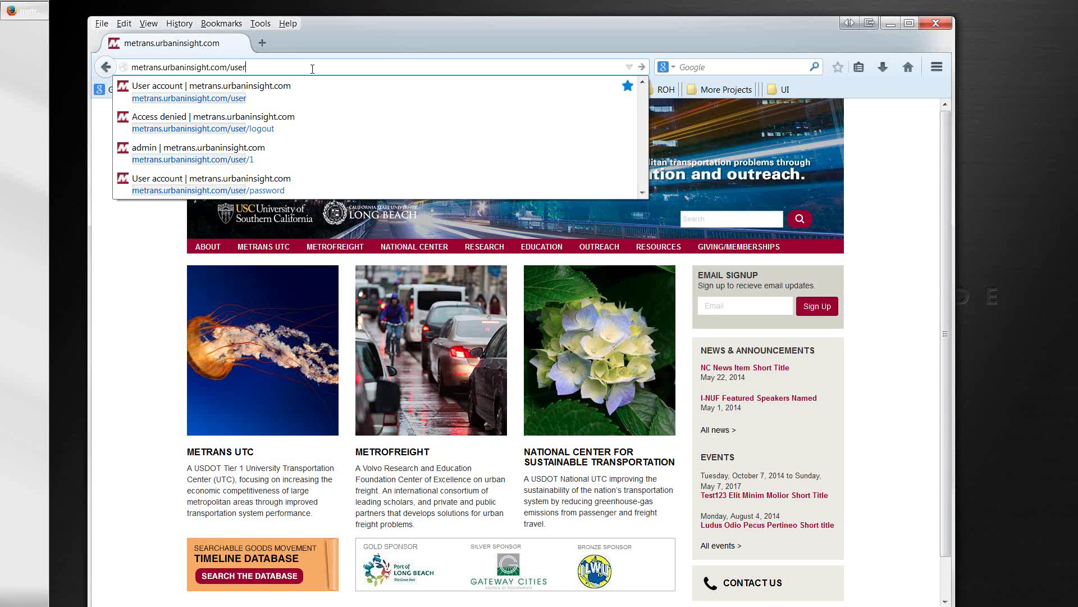
key("Return")
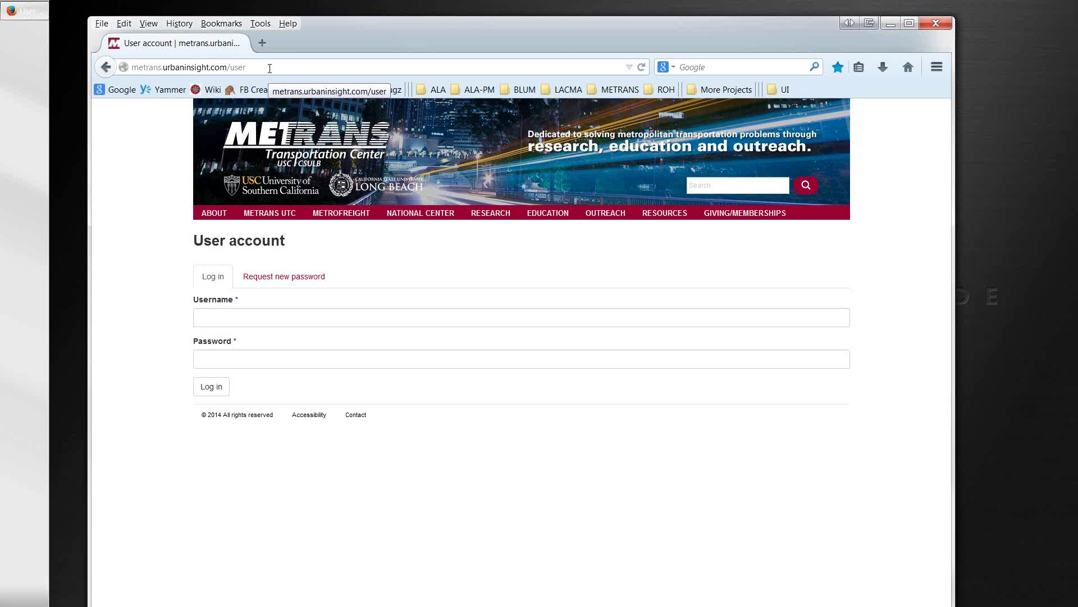
Step: Sign in with the saved editor account chosen from the Username autocomplete suggestion
left_click(270, 68)
left_click(269, 68)
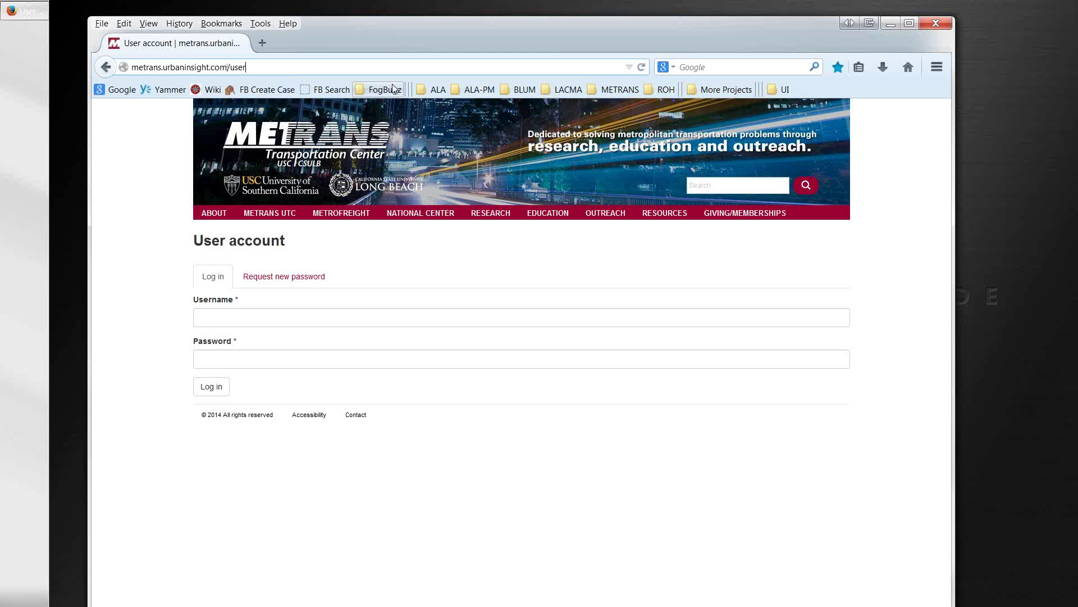
left_click(314, 316)
type("Kurt")
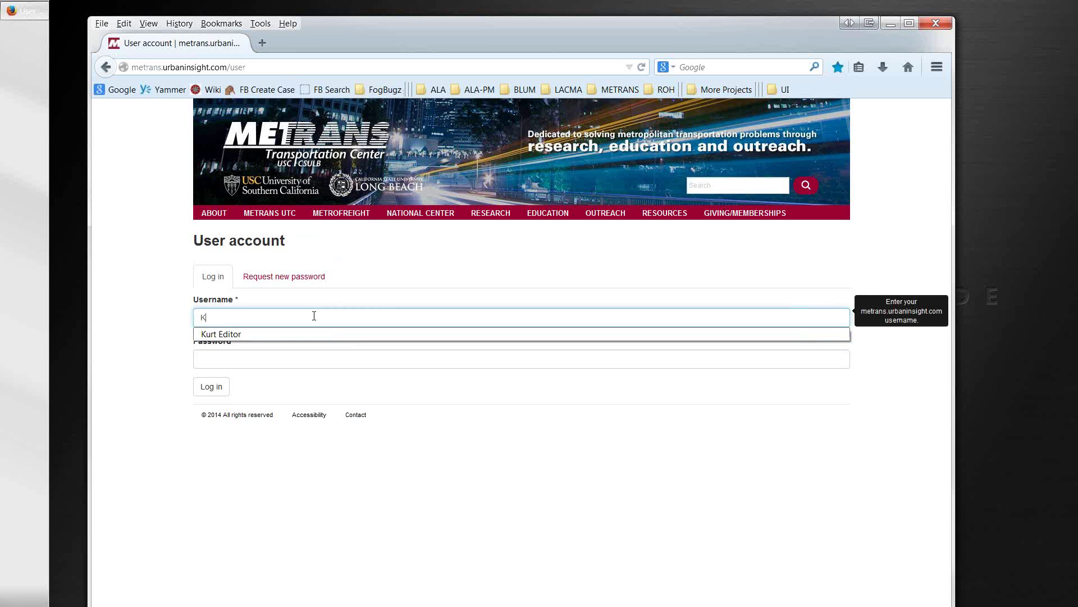
key("Down")
key("Return")
key("Return")
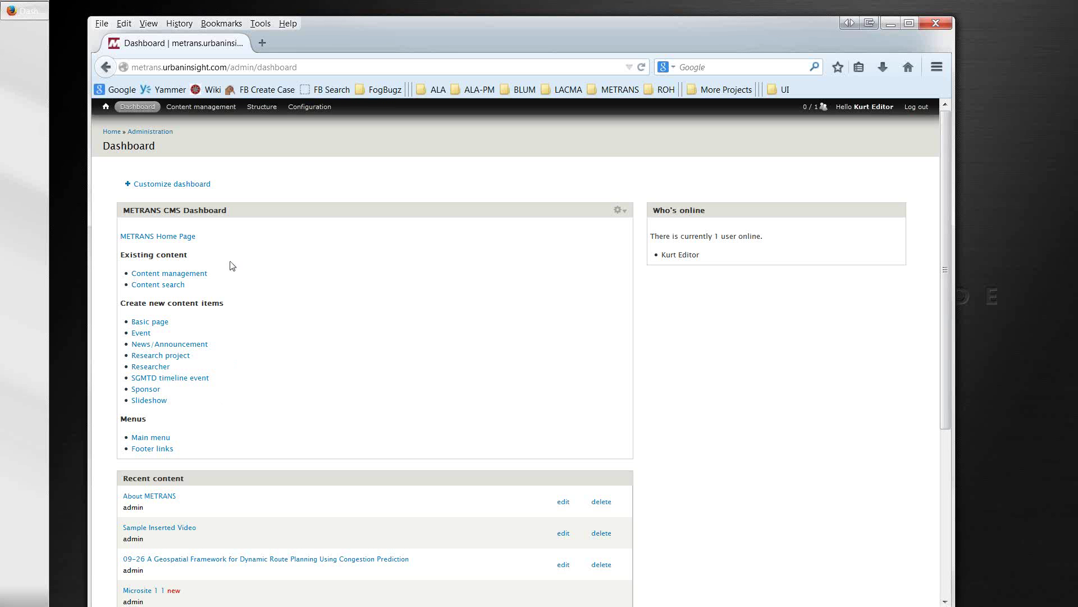
Step: View the public METRANS home page, then open Content management from the Dashboard
left_click(152, 237)
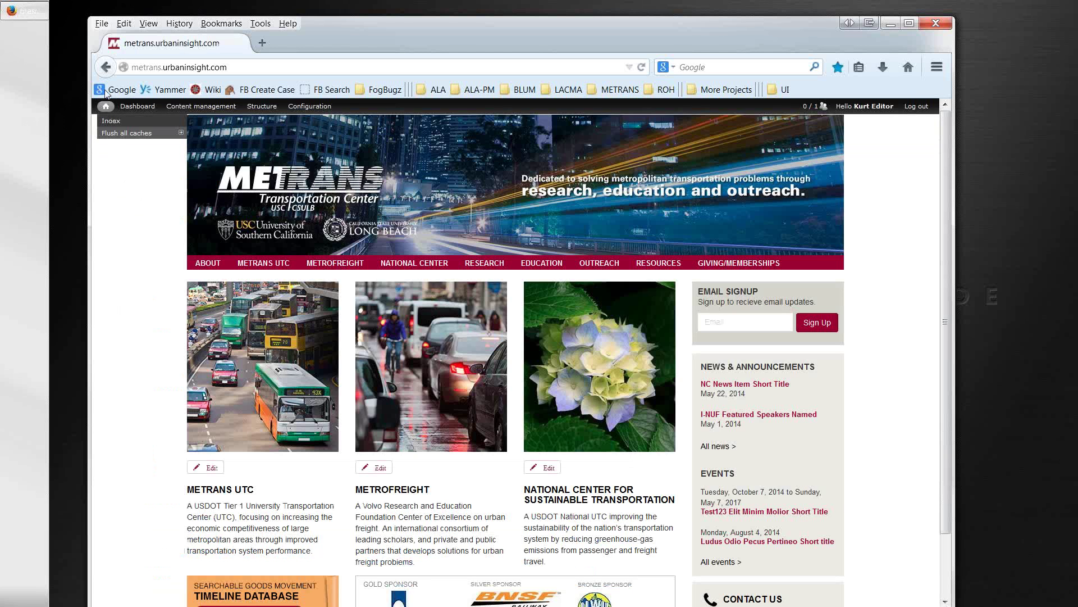
left_click(105, 68)
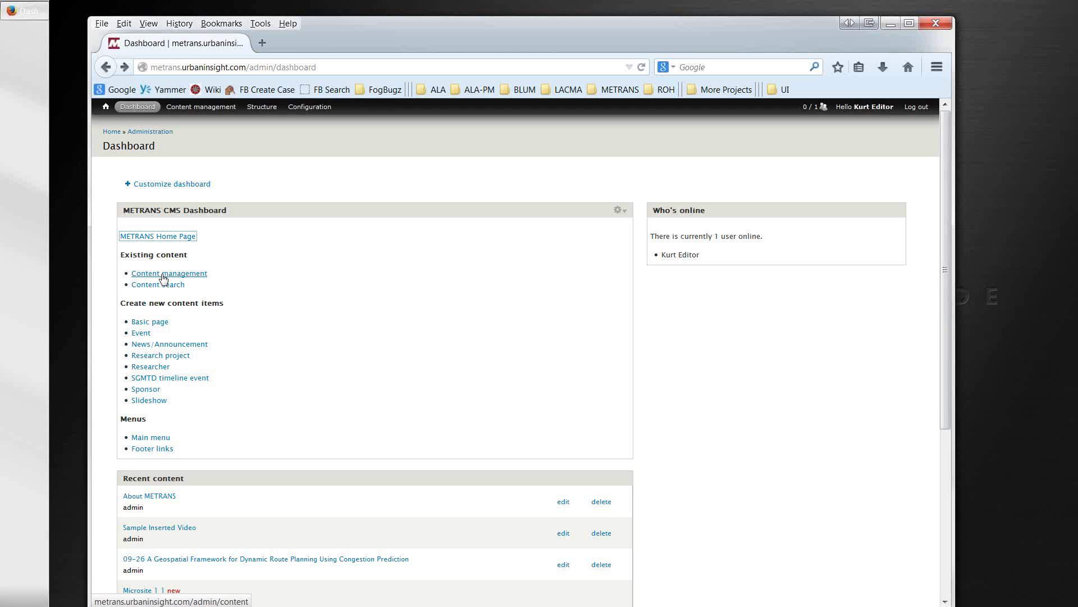
left_click(163, 275)
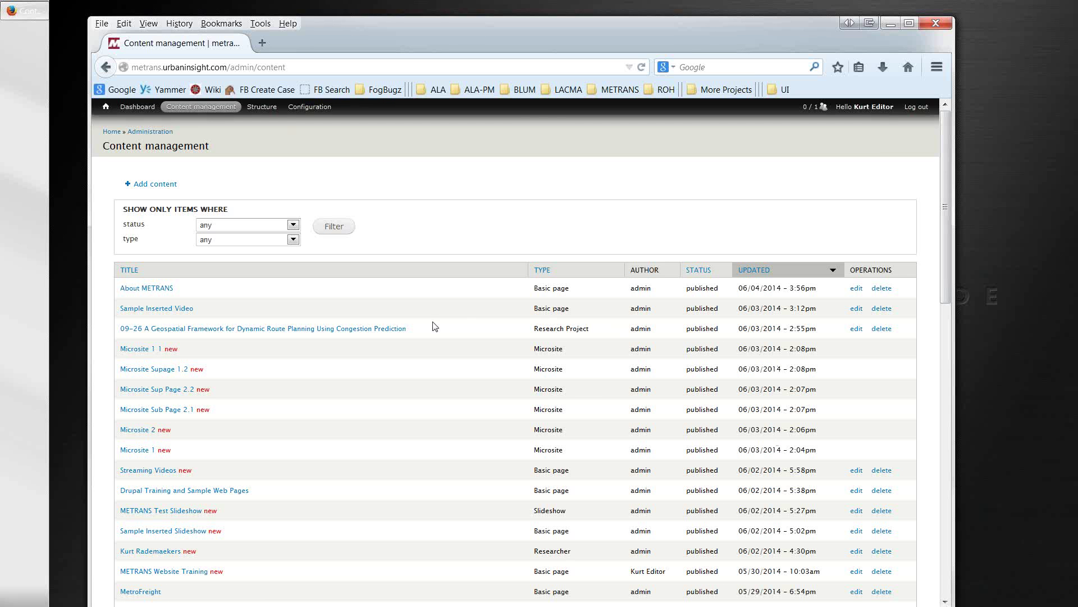
left_click(130, 270)
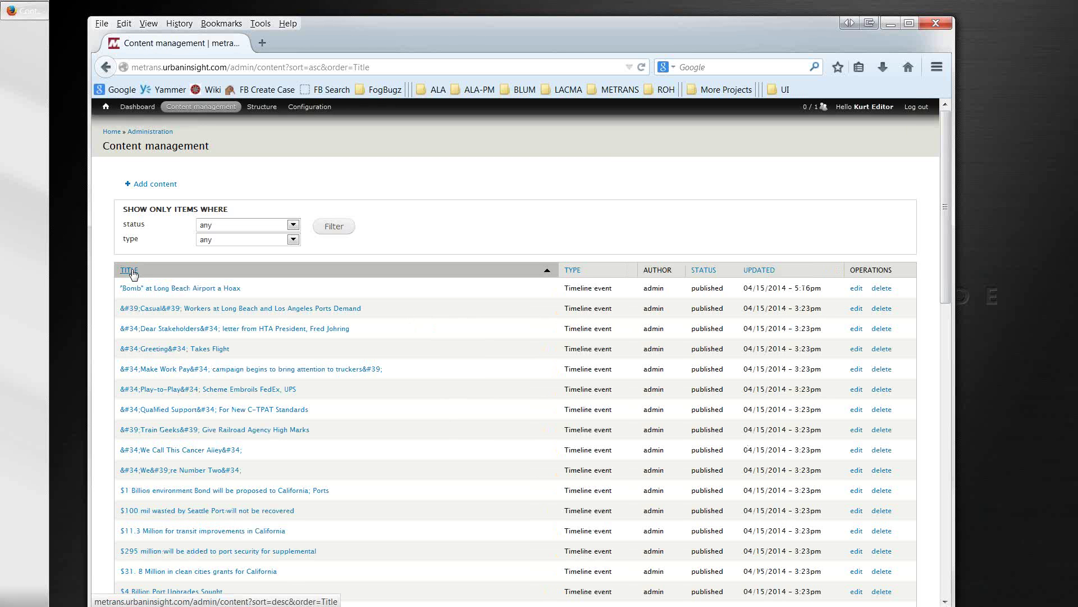
left_click(576, 273)
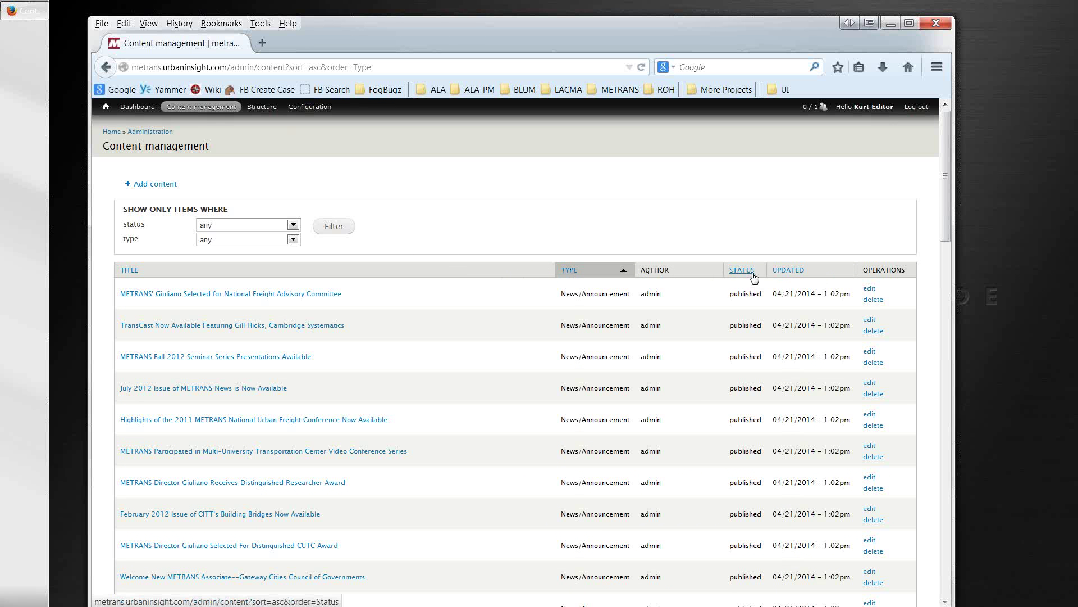
left_click(293, 239)
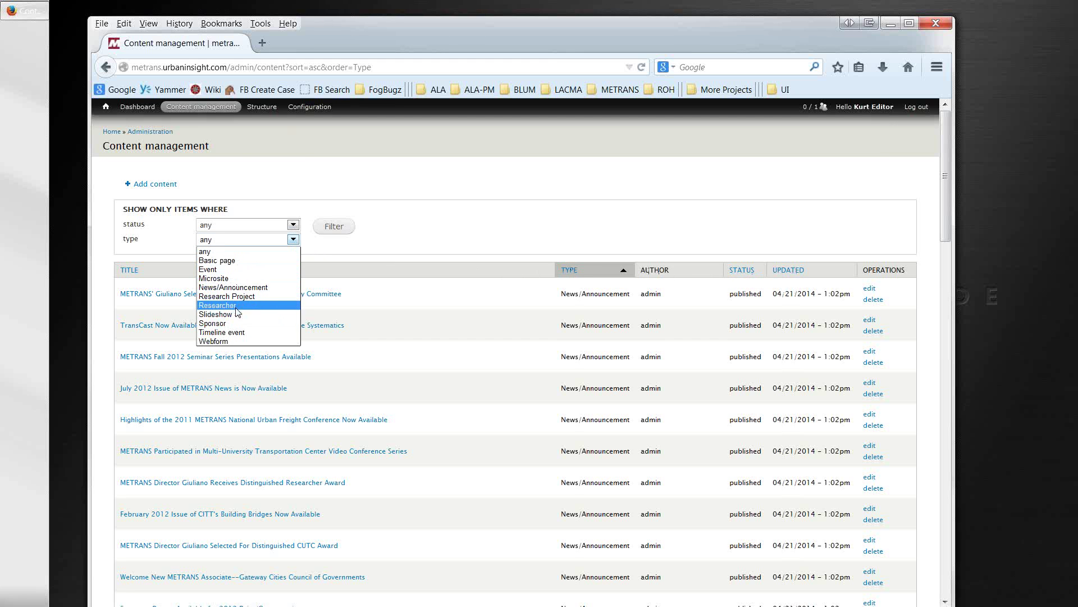
left_click(227, 269)
left_click(326, 230)
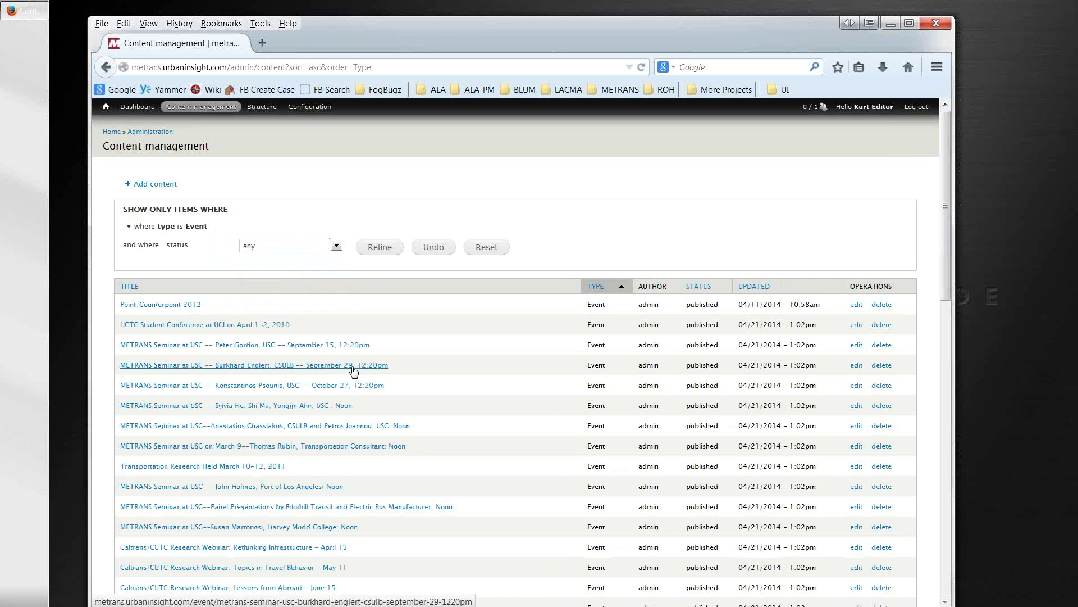
scroll(352, 376, "down", 7)
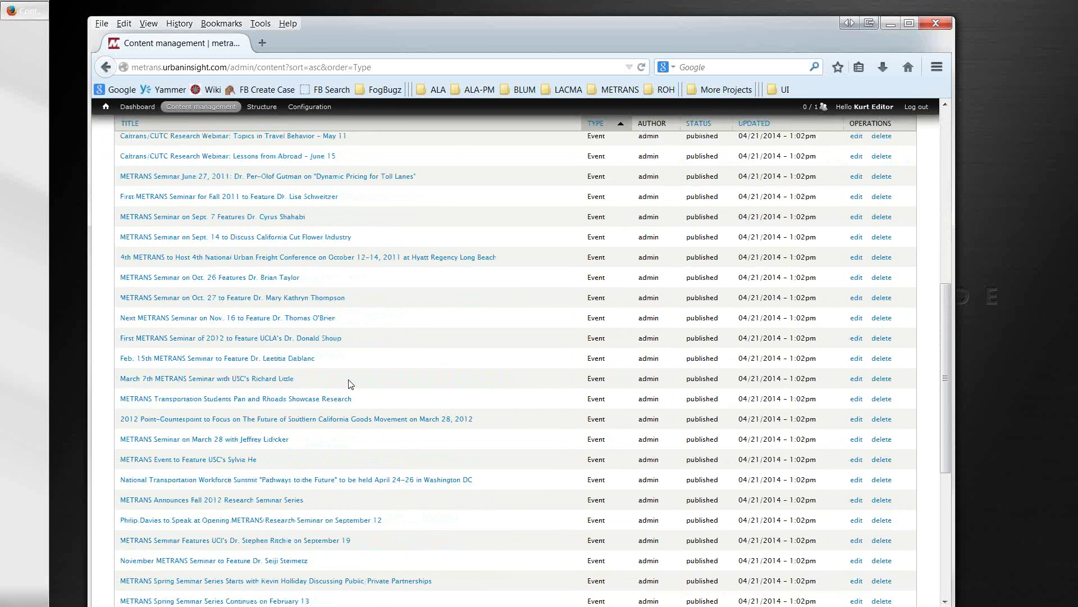
scroll(351, 383, "up", 8)
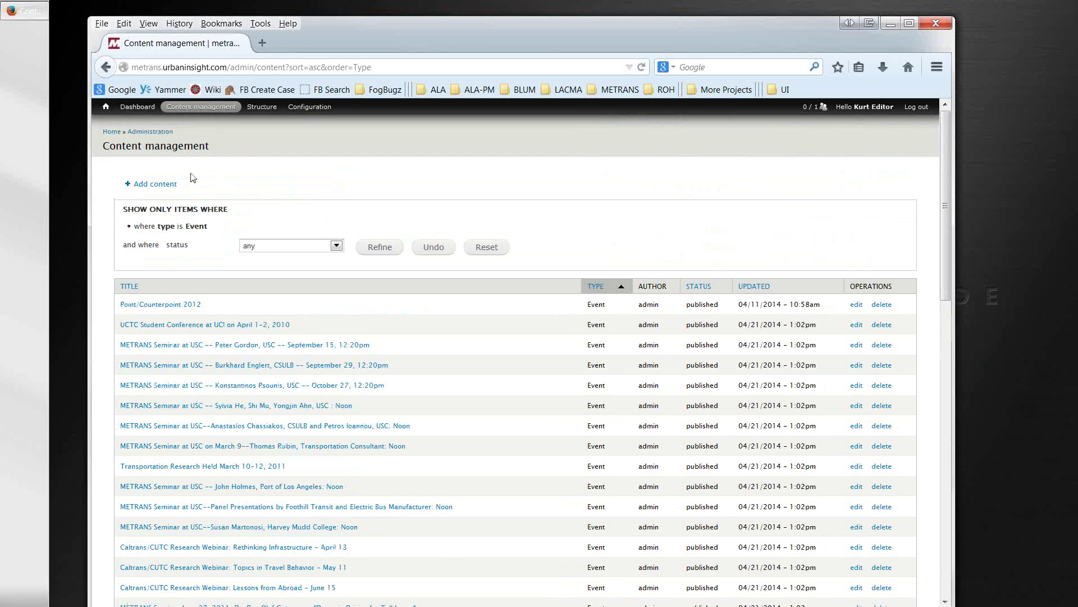
left_click(106, 70)
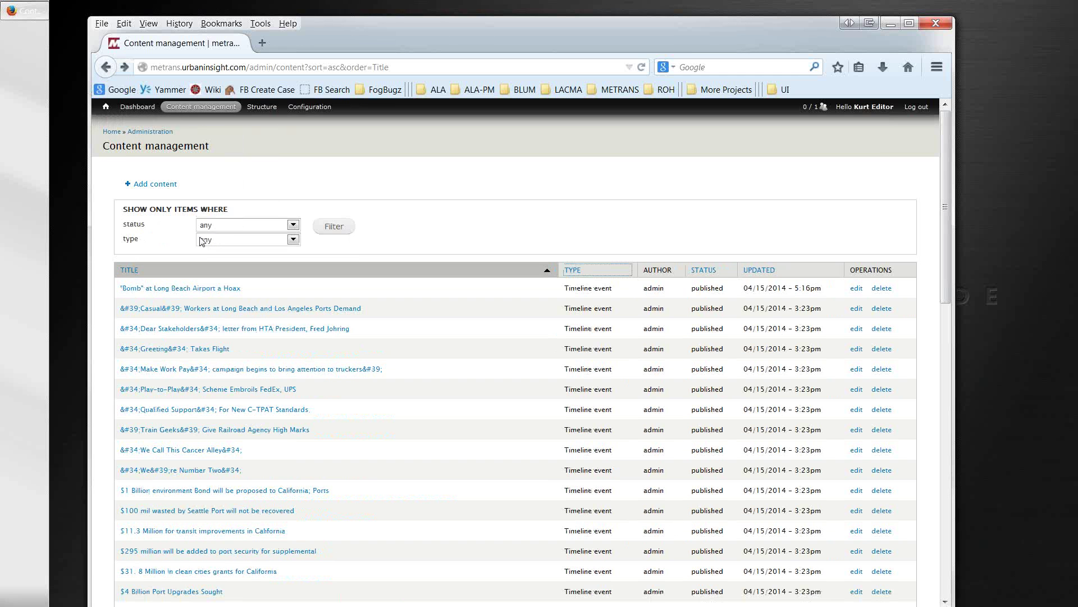
left_click(105, 70)
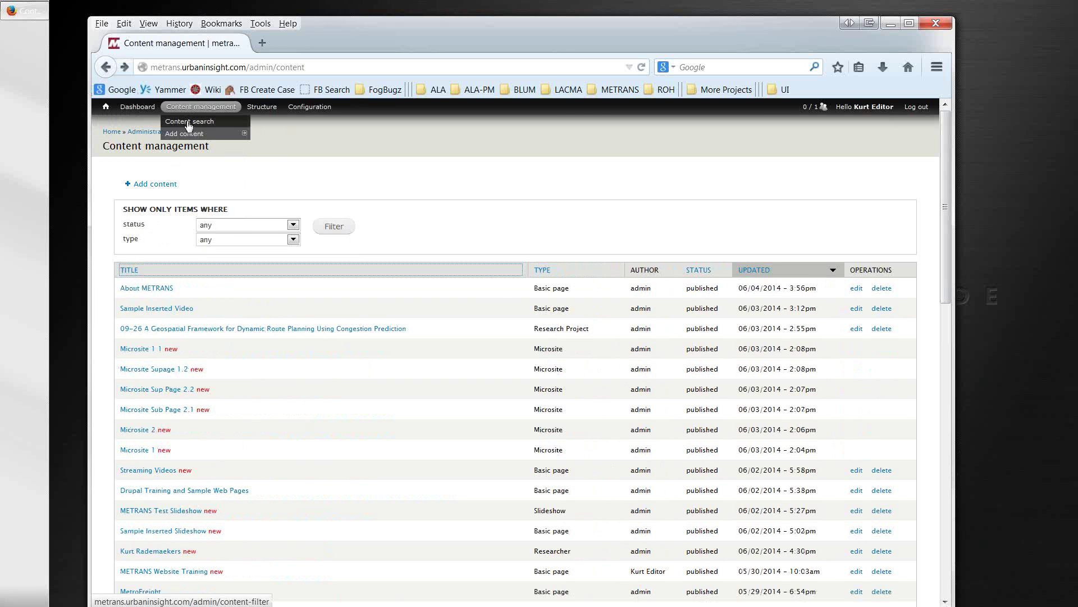
Step: Filter the content list to titles containing 'transportation'
left_click(189, 122)
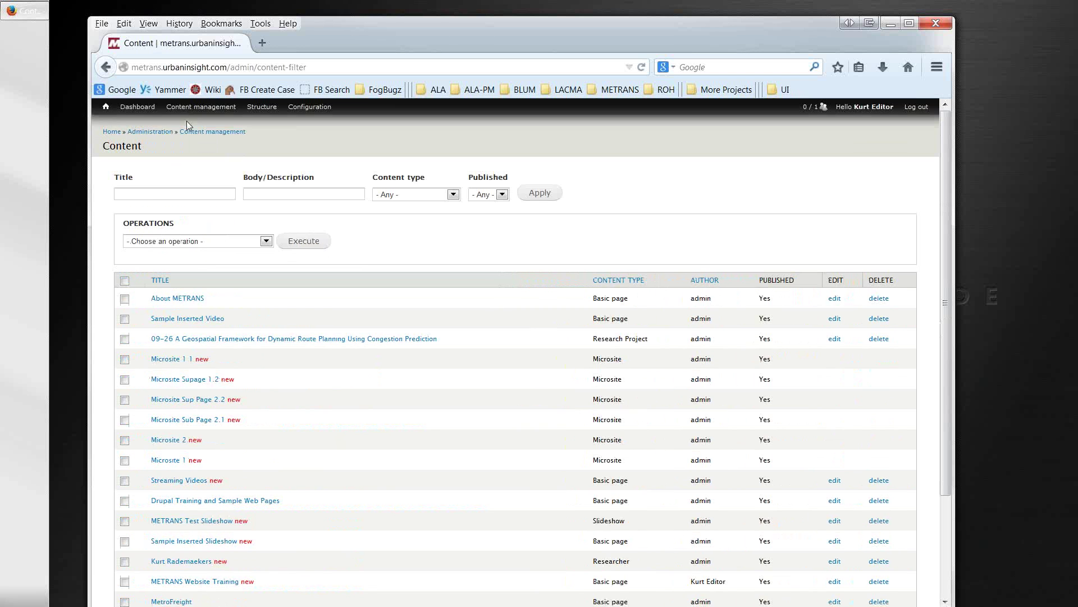
left_click(126, 108)
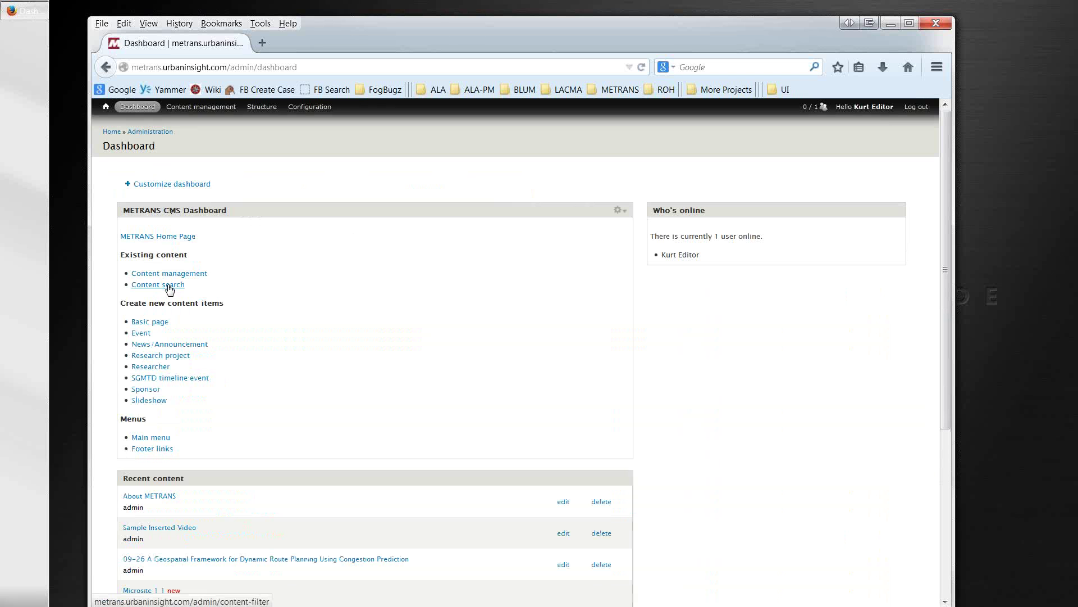
left_click(169, 286)
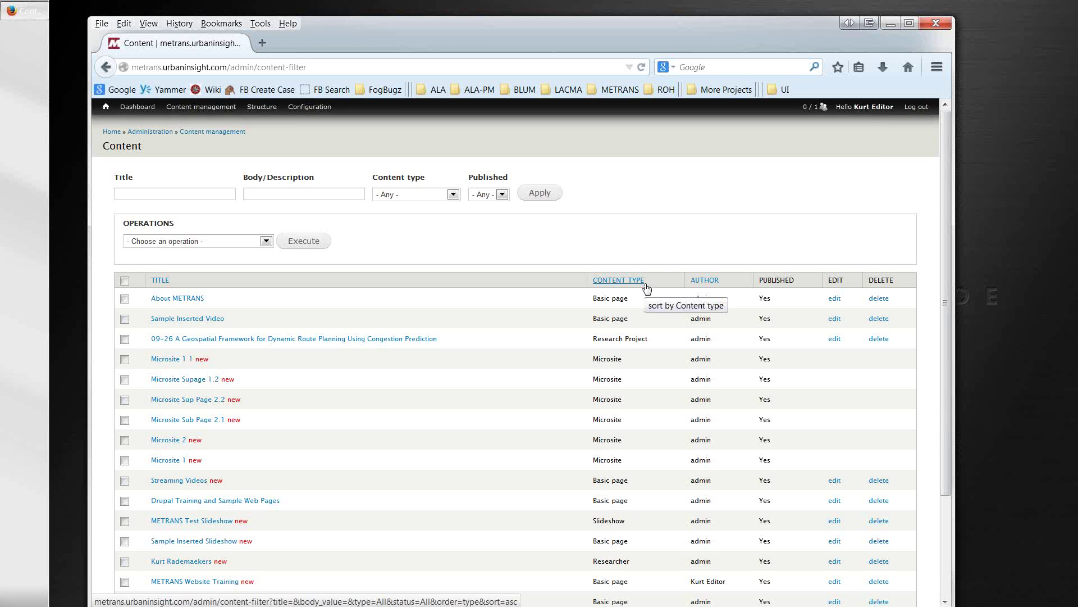
left_click(204, 193)
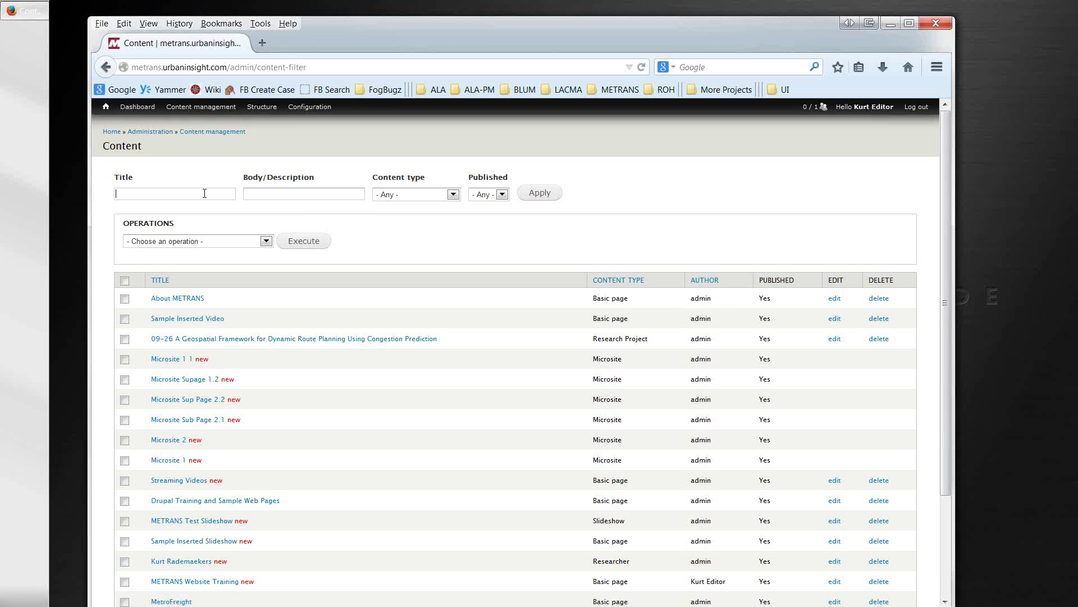
left_click(259, 194)
left_click(199, 194)
type("transportation")
key("Return")
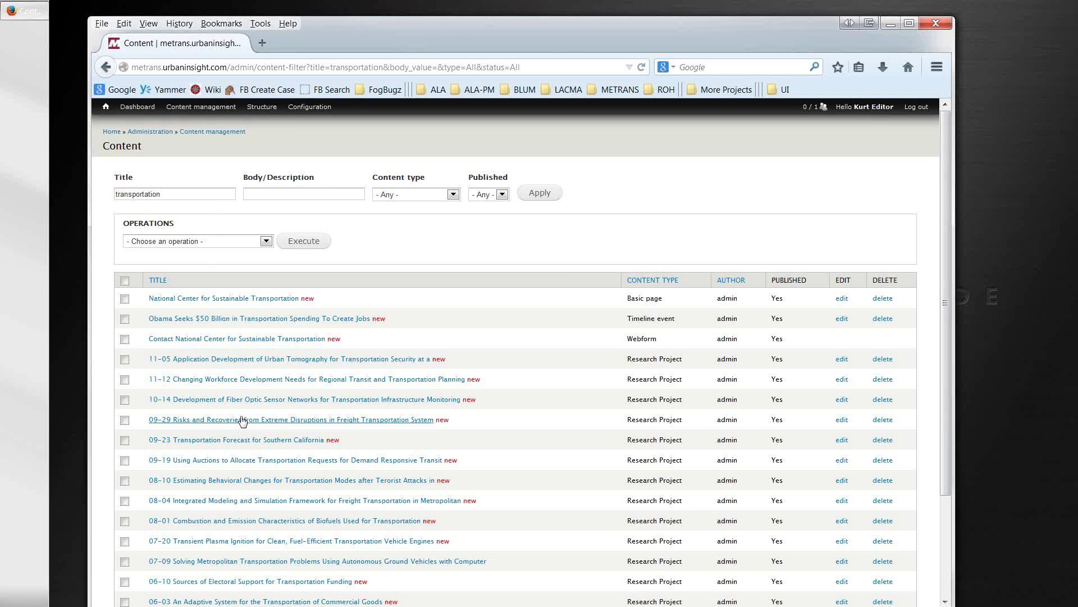
scroll(242, 423, "down", 3)
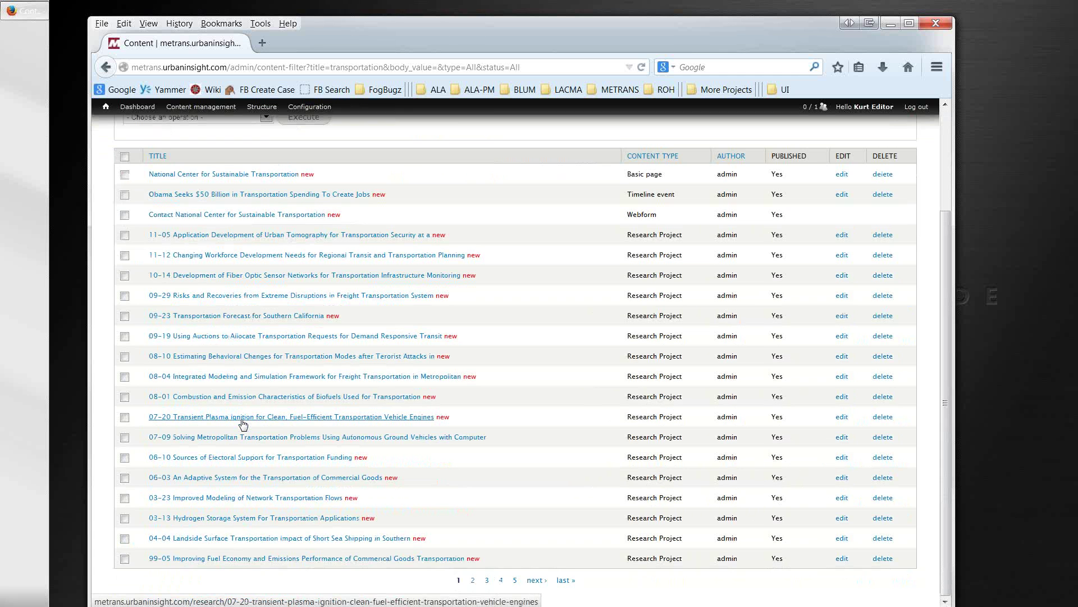
scroll(242, 422, "up", 3)
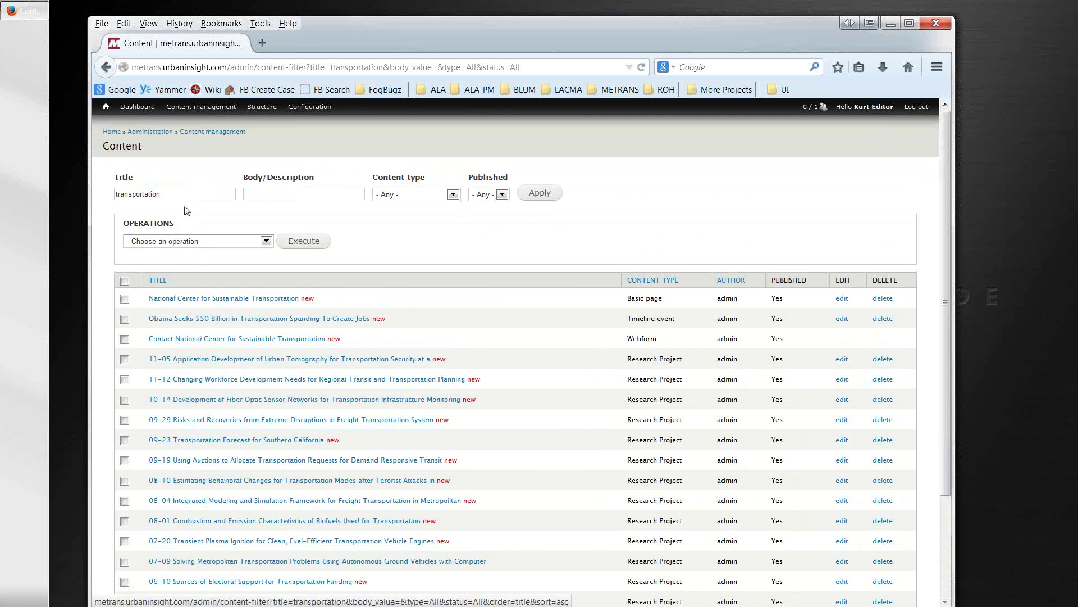
Step: Refine the Title filter to 'transportation development', then 'transportation vehicle', leaving only the 07-20 project
left_click(184, 197)
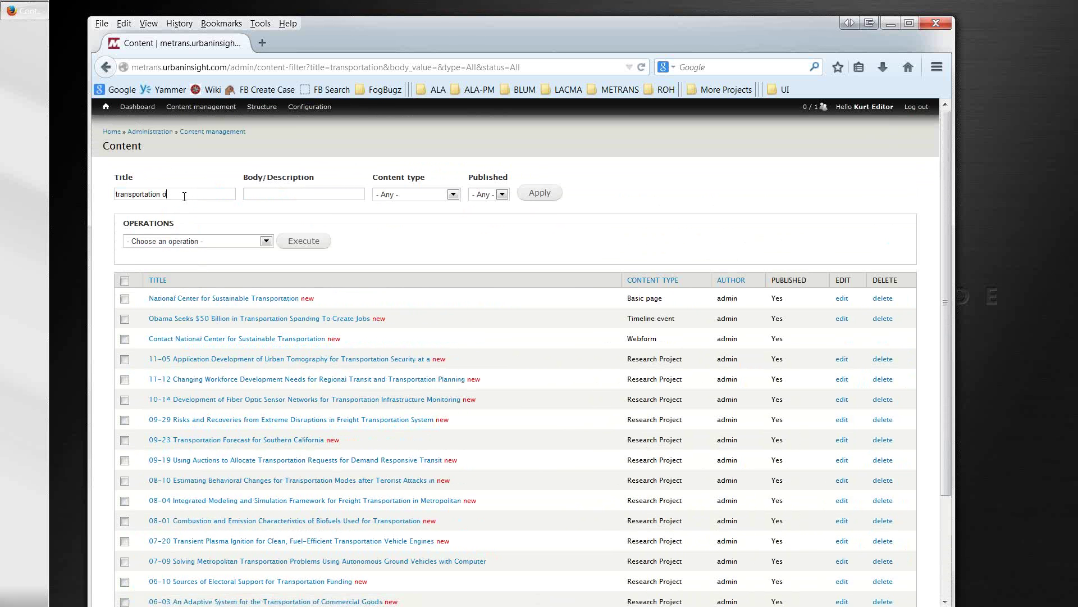
type("development")
key("Return")
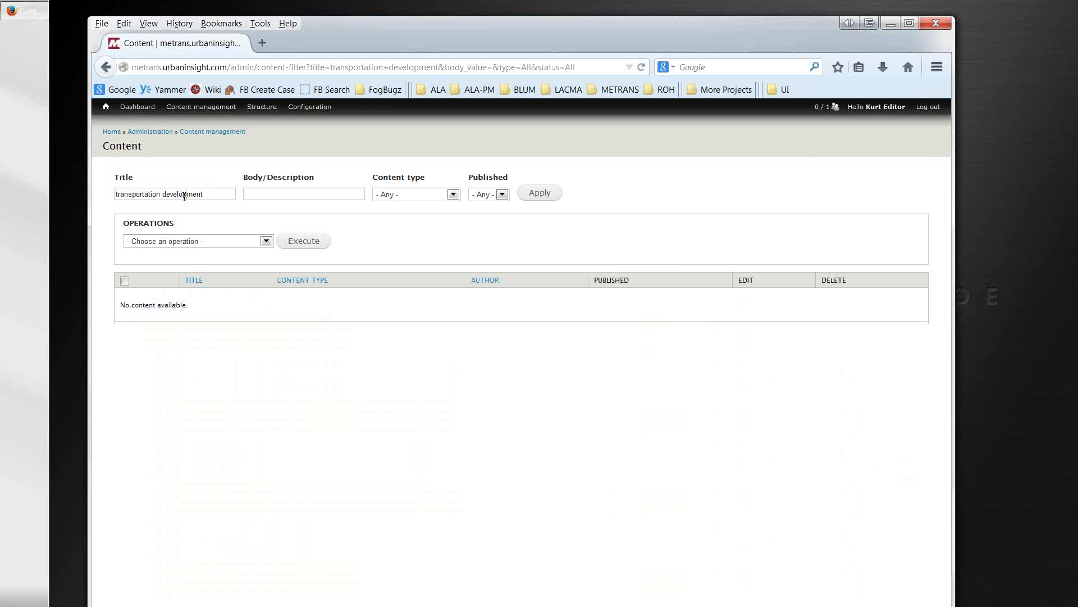
left_click(106, 67)
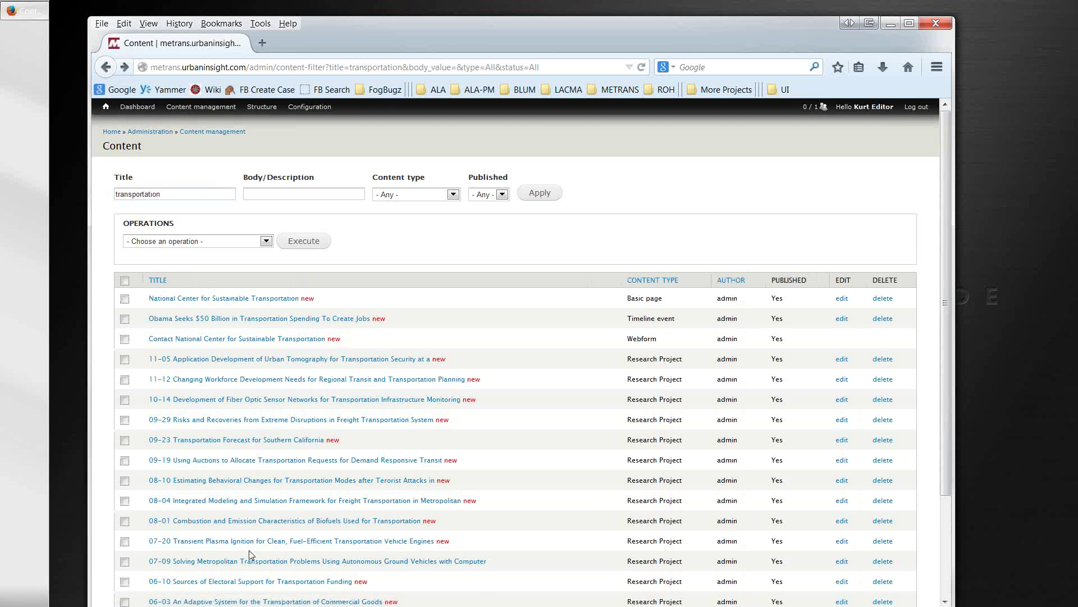
scroll(230, 486, "down", 2)
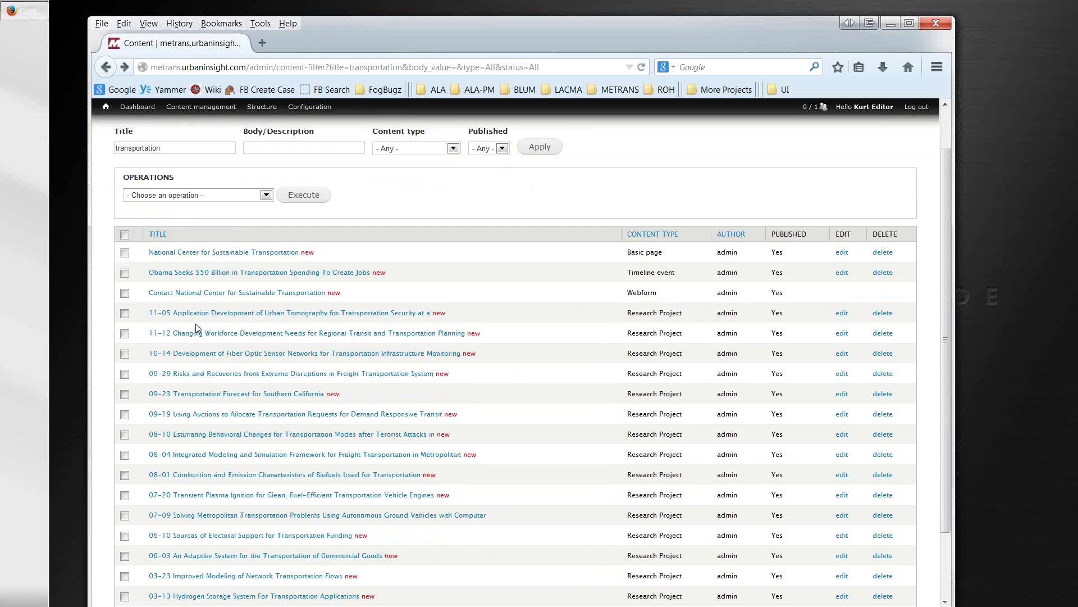
left_click(185, 129)
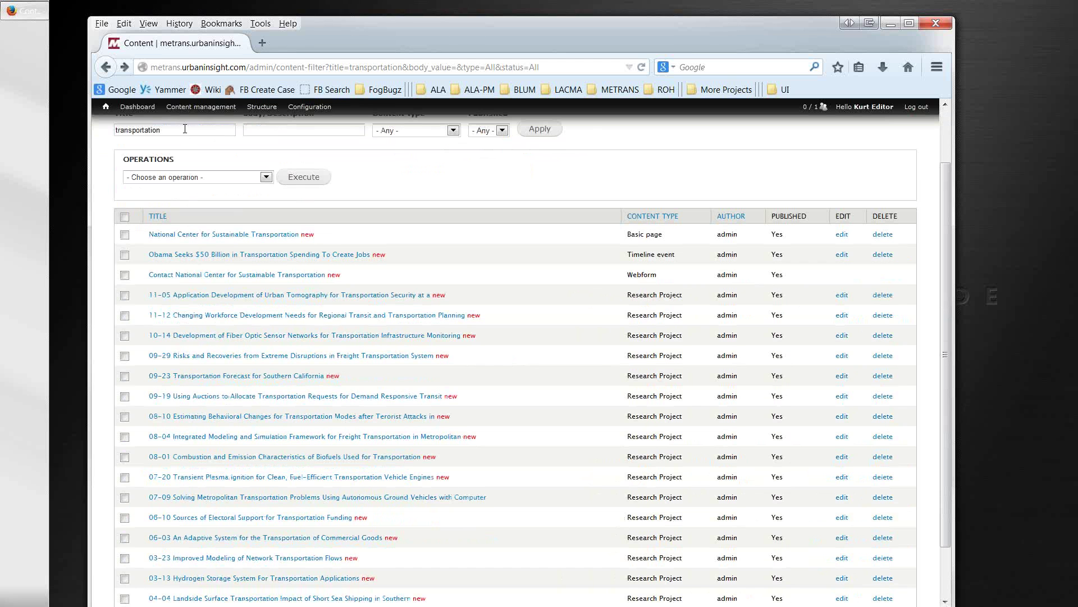
type("vehicle")
key("Return")
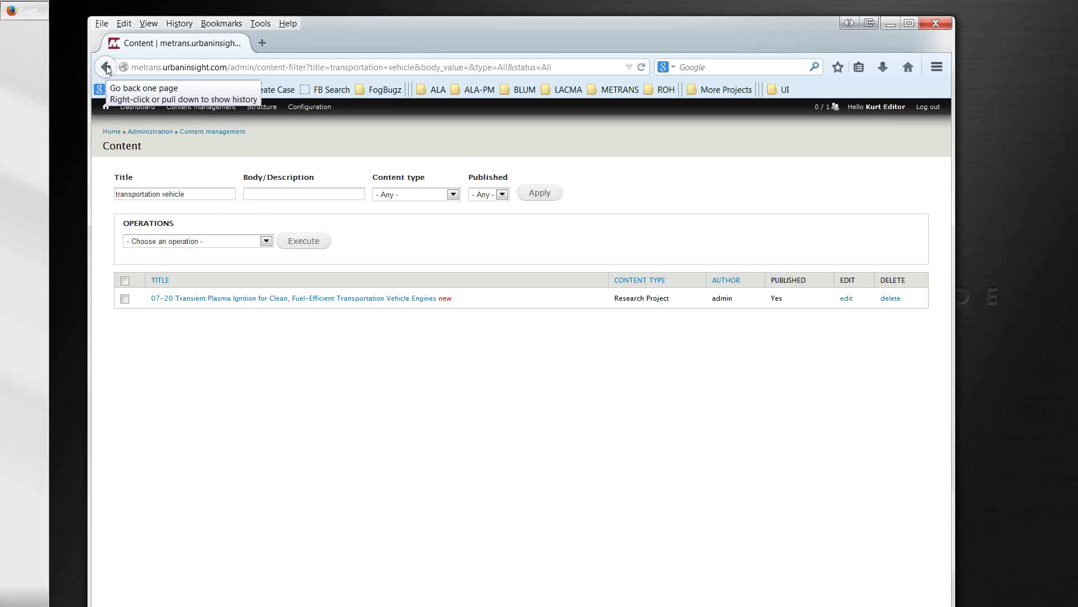
left_click(124, 112)
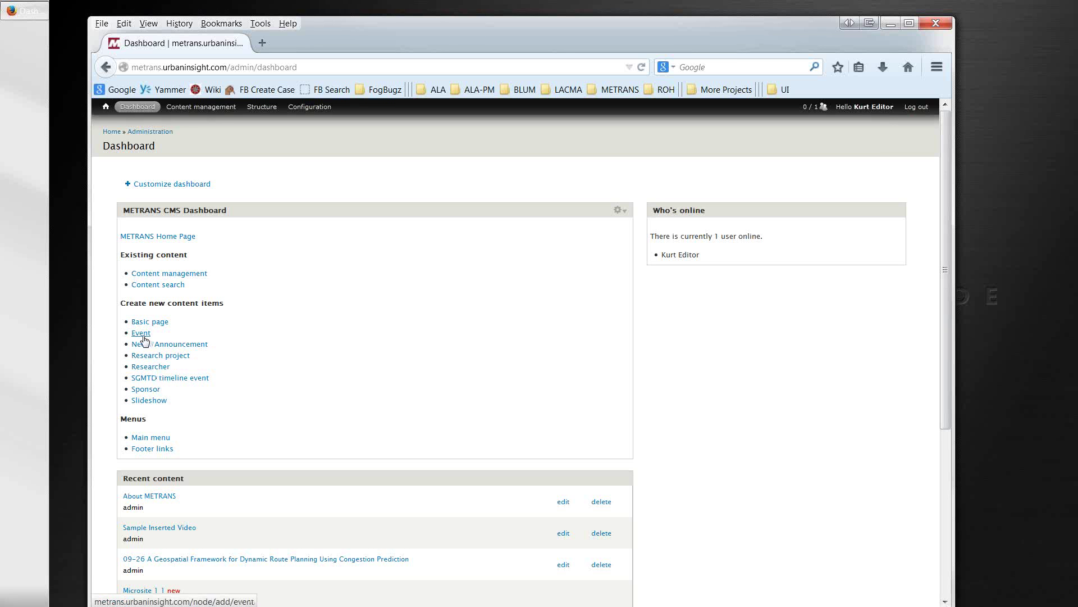
Step: Look over the Create Event form, then start a new News/Announcement item instead
left_click(143, 336)
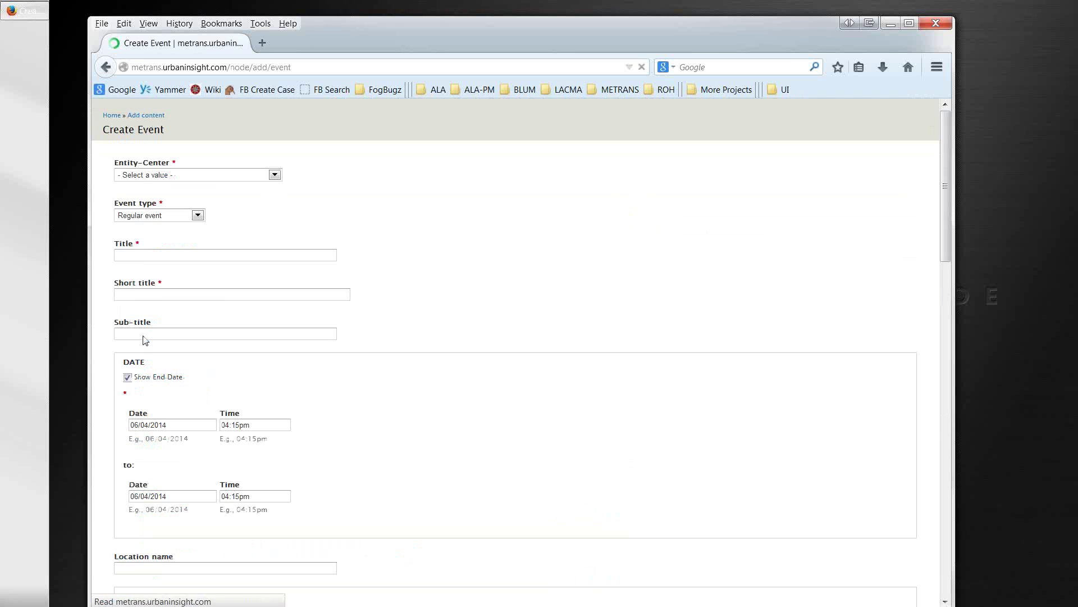
scroll(418, 488, "down", 6)
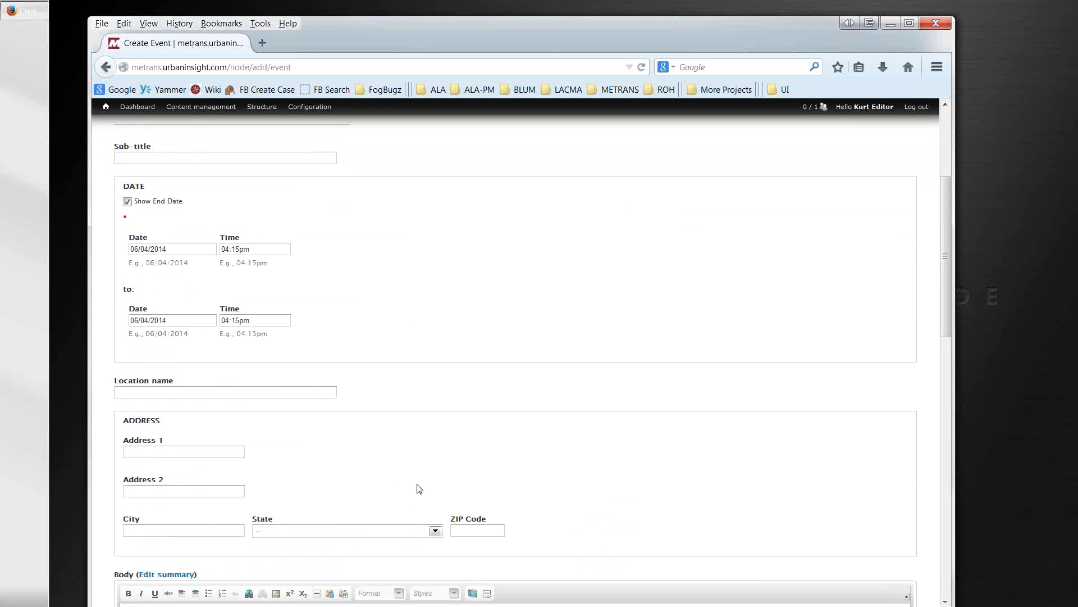
scroll(419, 488, "down", 6)
scroll(419, 489, "up", 11)
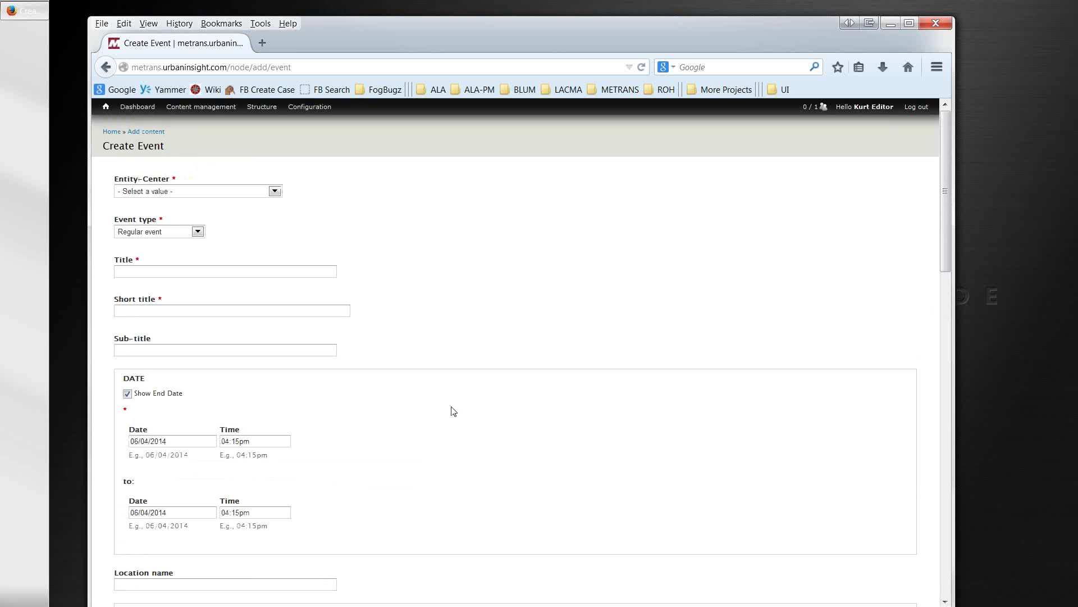
left_click(107, 68)
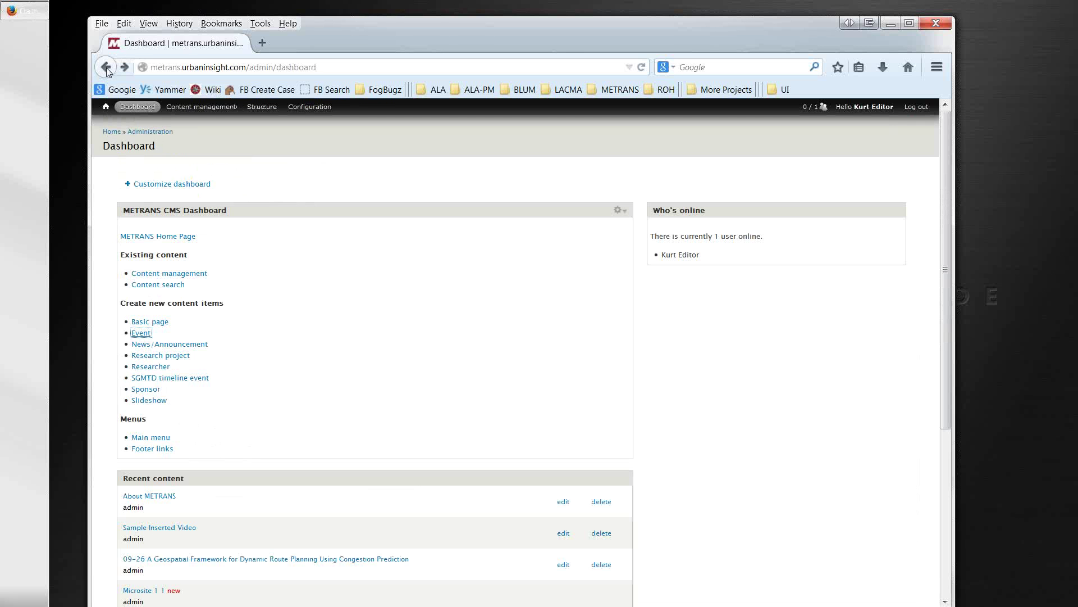
left_click(139, 346)
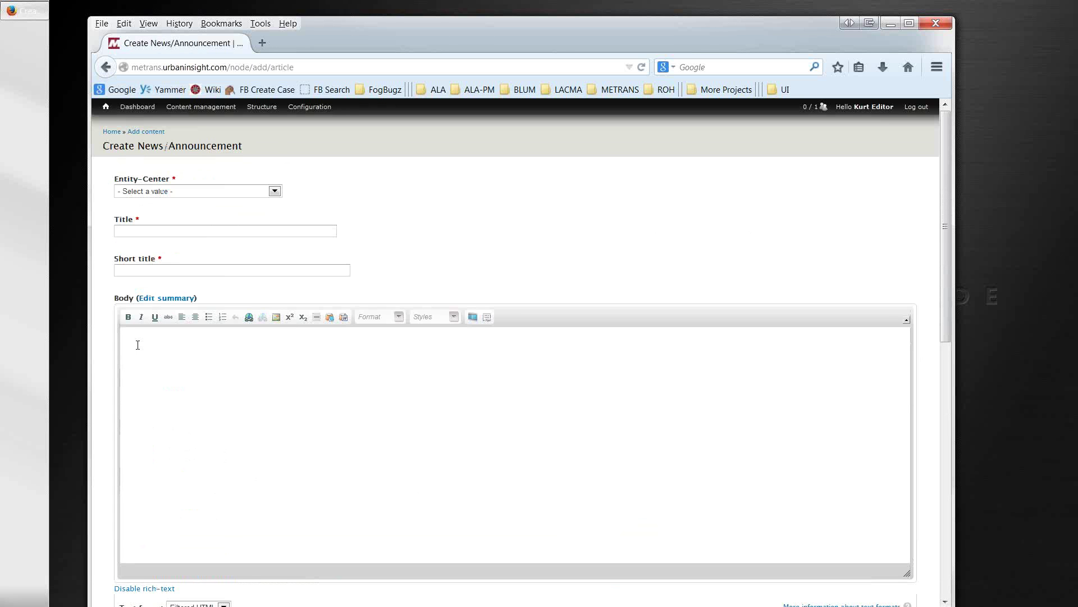
Step: Leave the announcement form and its Entity-Center choice empty and go to the METRANS home page
left_click(137, 345)
left_click(275, 191)
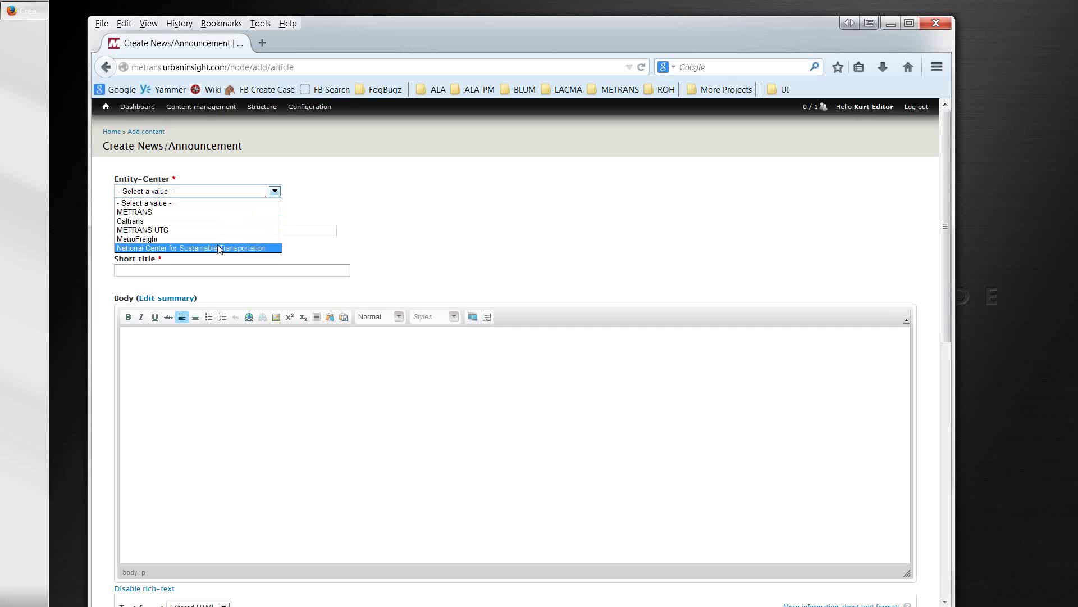
left_click(309, 202)
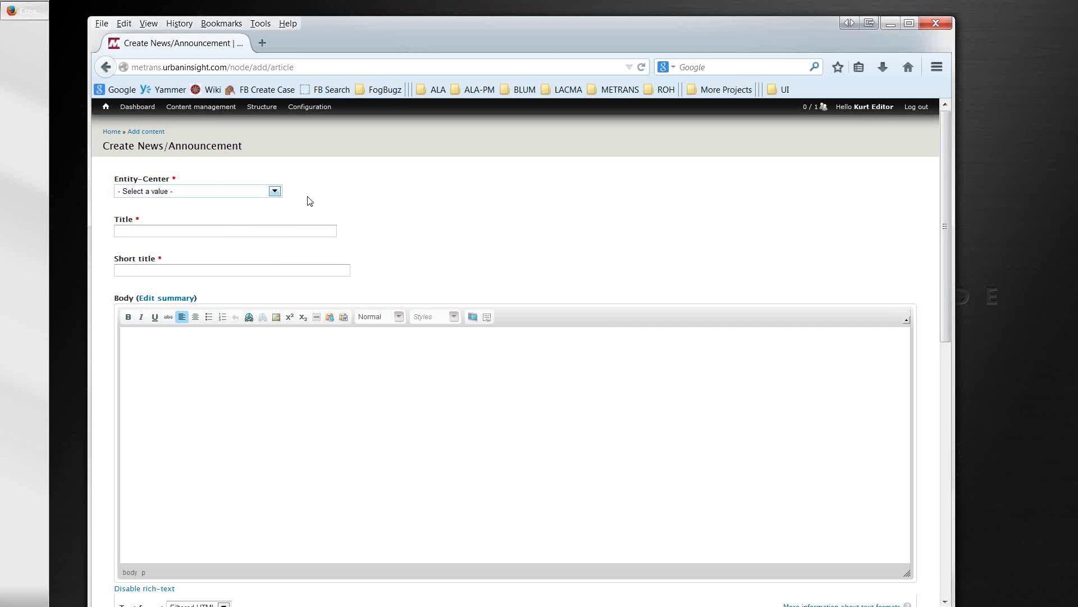
left_click(107, 110)
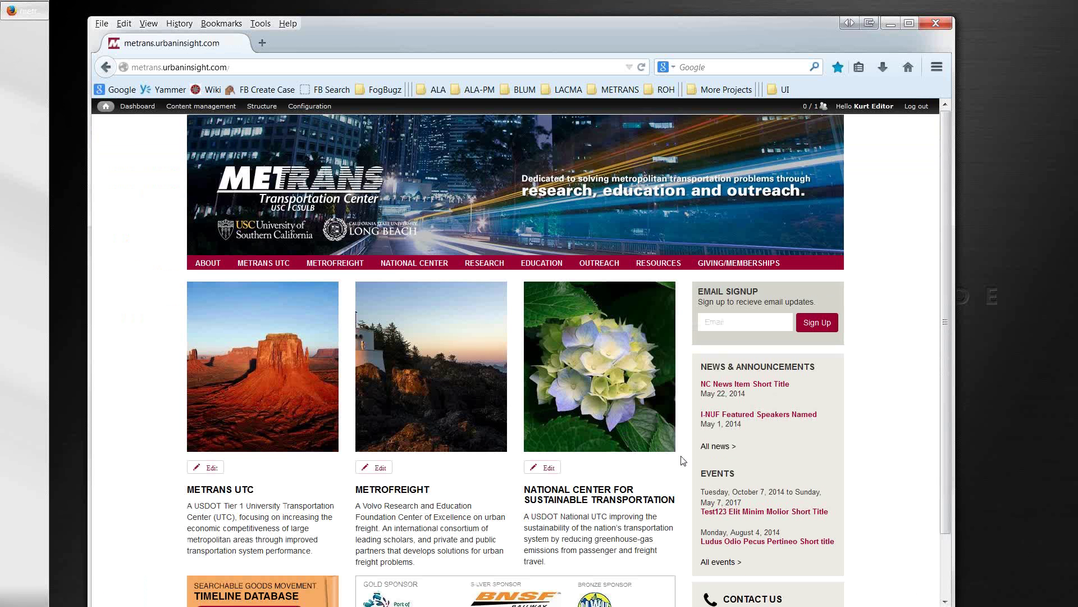
Step: Open the Test123 Elit Minim Molior event, view its address in Google Maps, then edit it
left_click(721, 514)
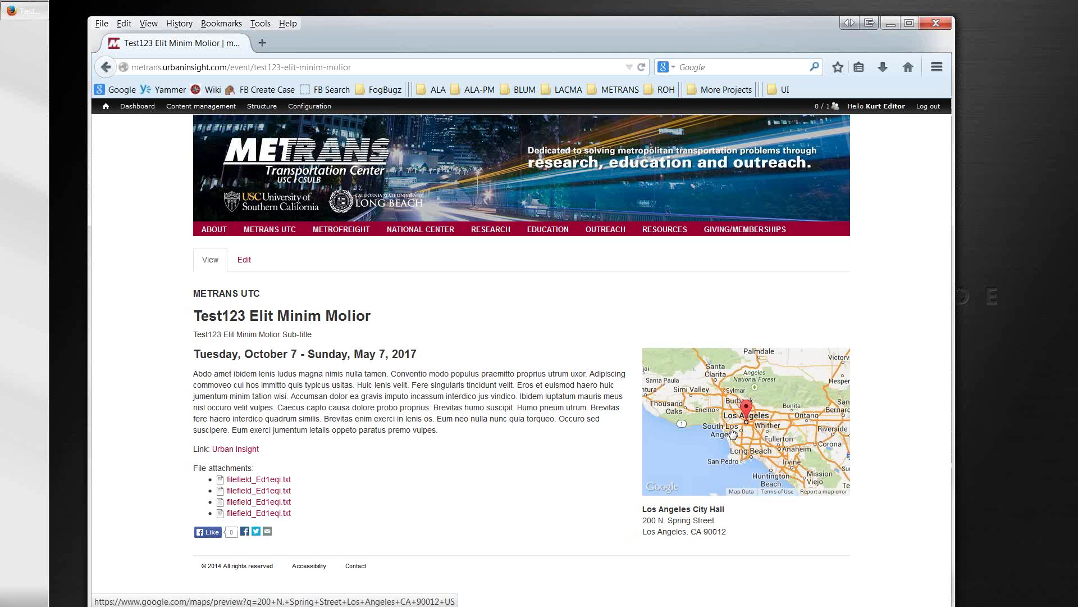
left_click_drag(728, 534, 644, 508)
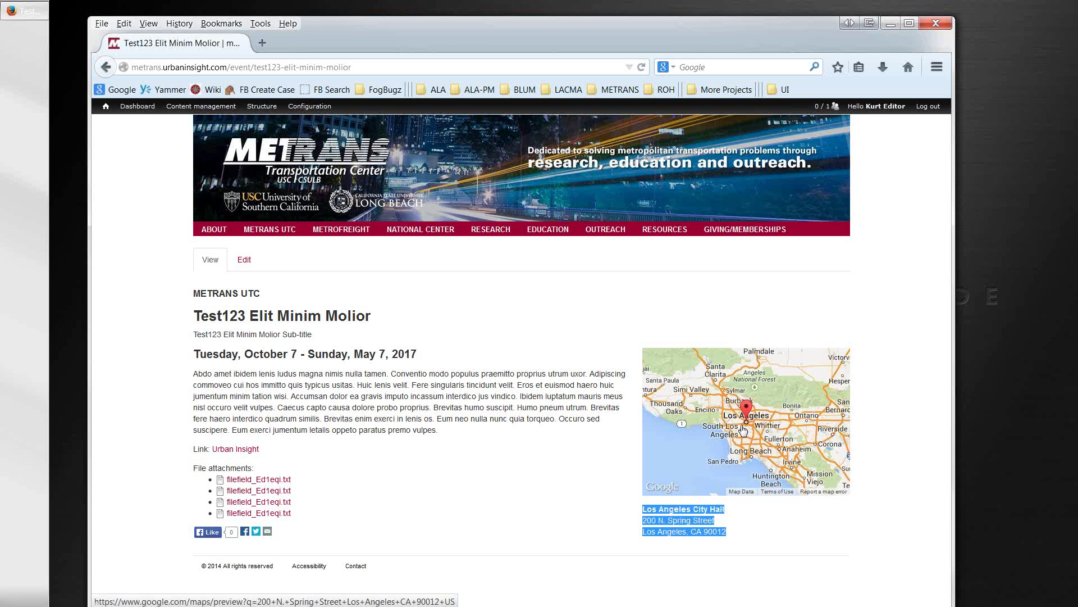
left_click(771, 520)
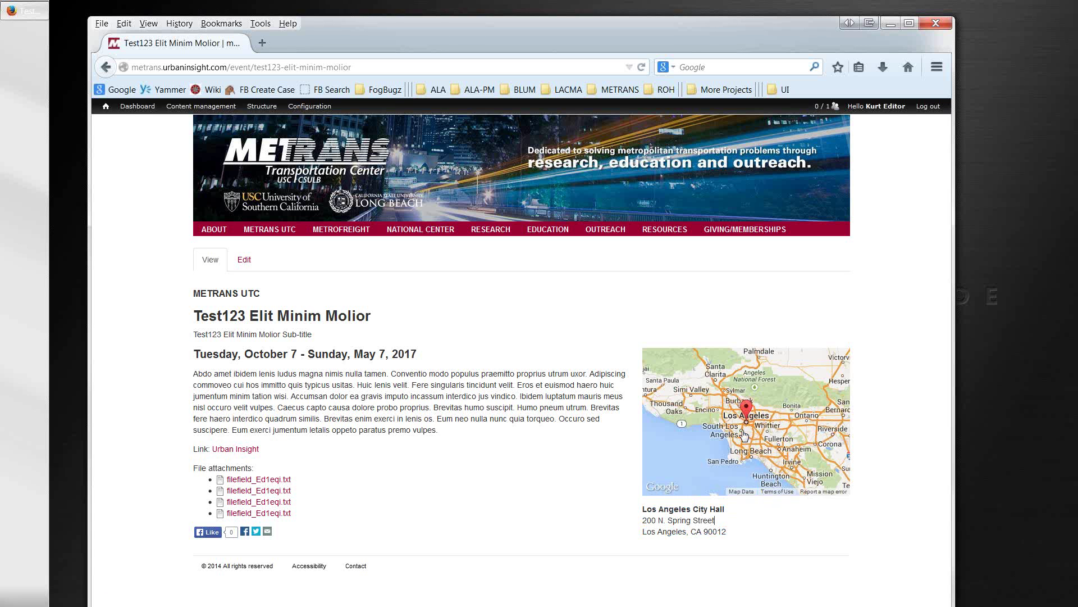
left_click(744, 435)
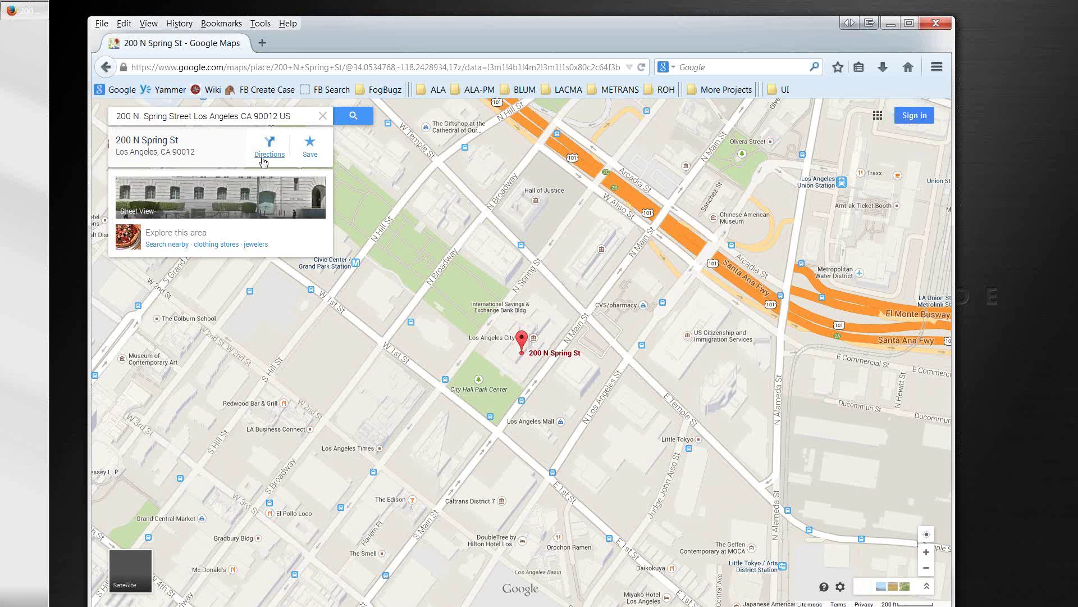
left_click(107, 67)
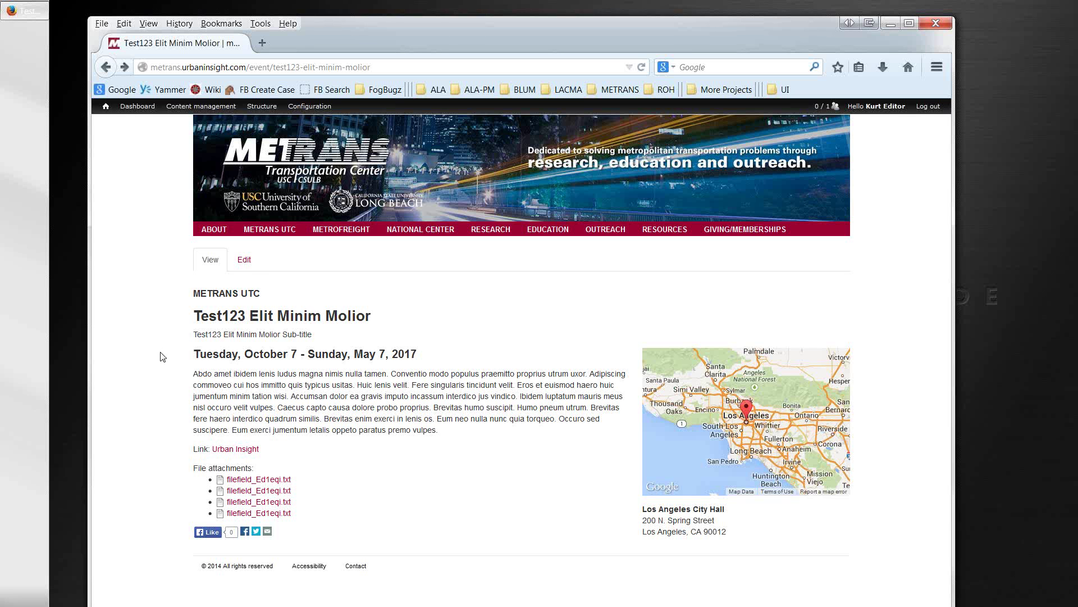
left_click(246, 264)
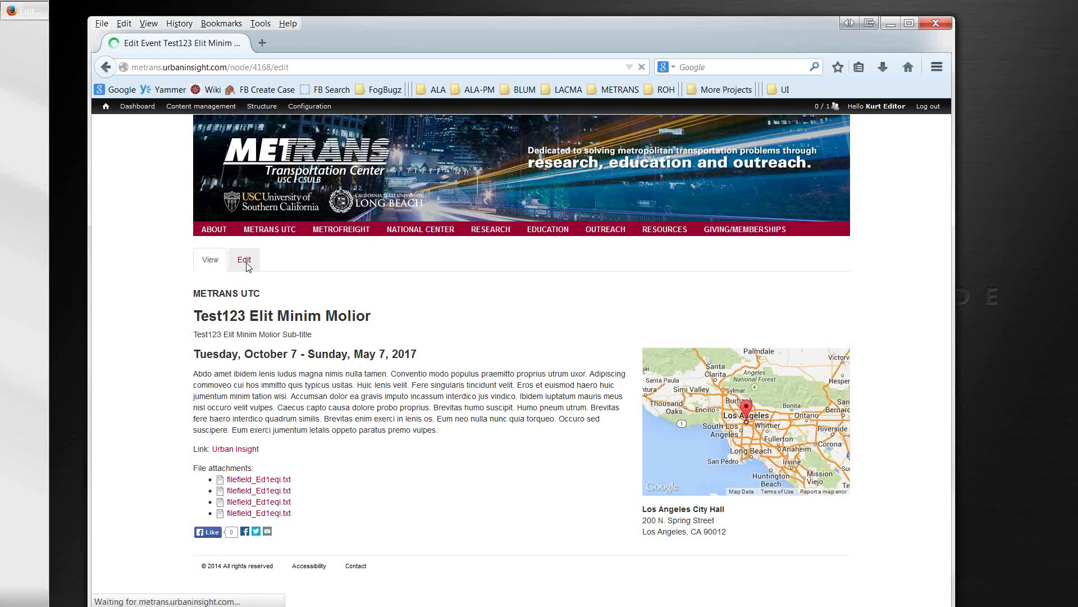
Step: Start a new body paragraph at 'Caecus capto', right after 'vulpes.'
scroll(388, 431, "down", 1)
scroll(388, 430, "down", 10)
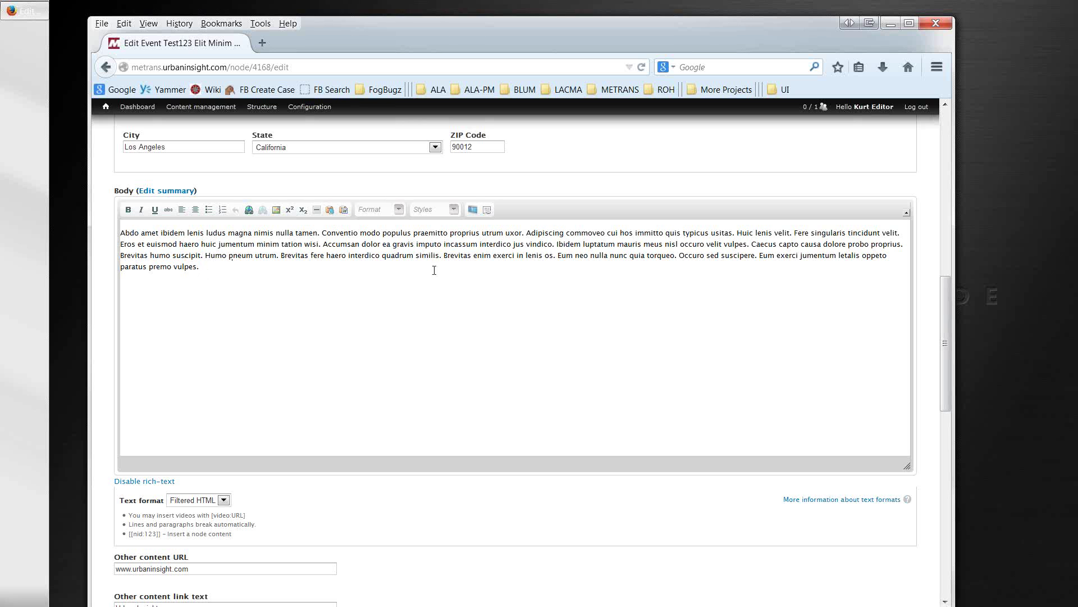
left_click(749, 245)
key("Return")
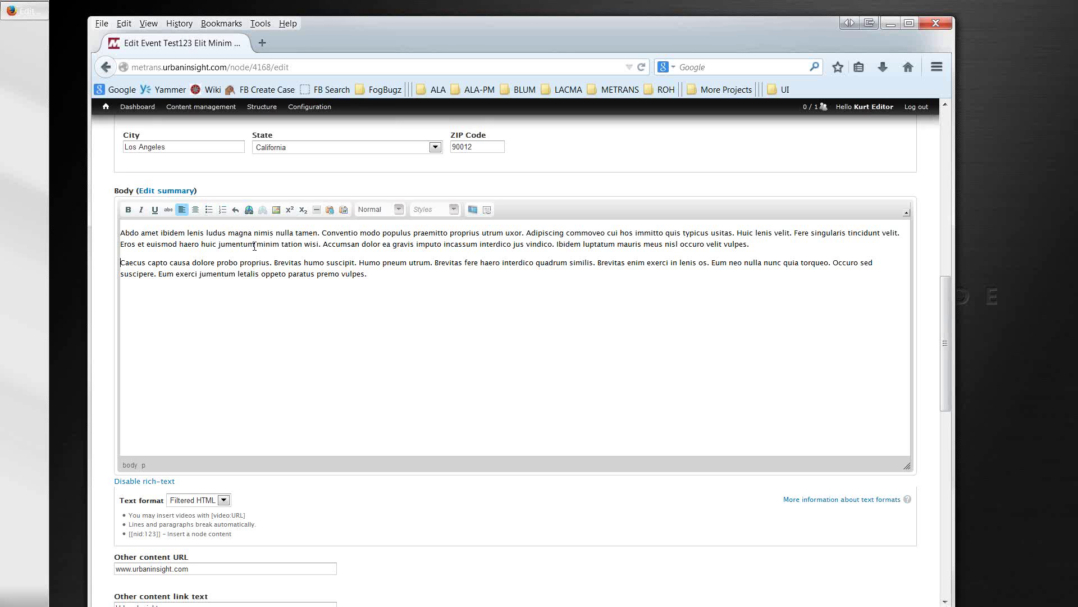
Step: Try linking 'huic jumentum' but cancel the Link dialog without adding a link
left_click_drag(254, 246, 202, 248)
left_click(249, 209)
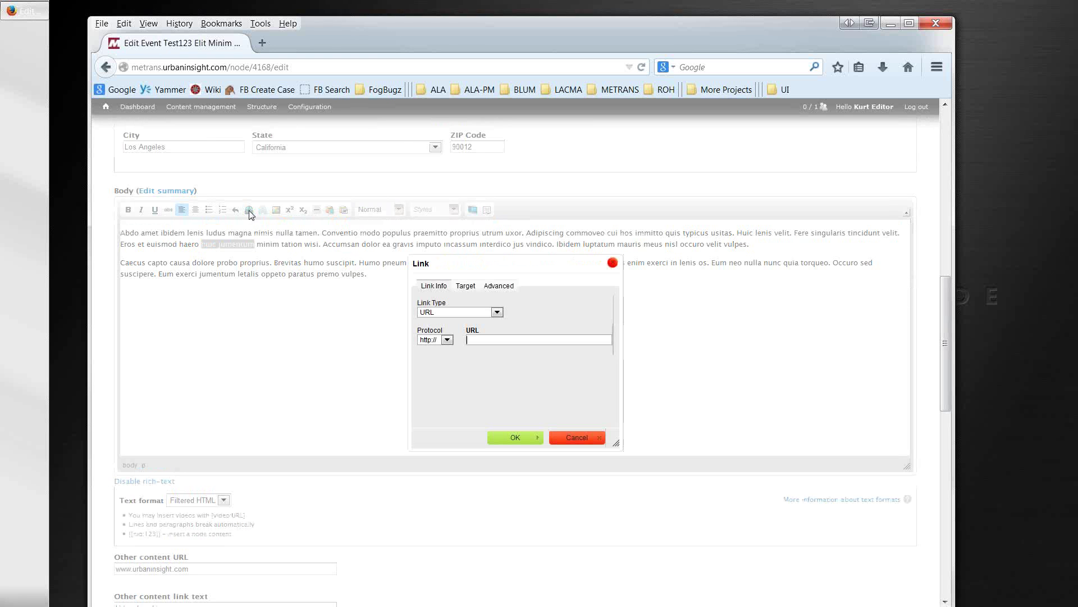
left_click(565, 438)
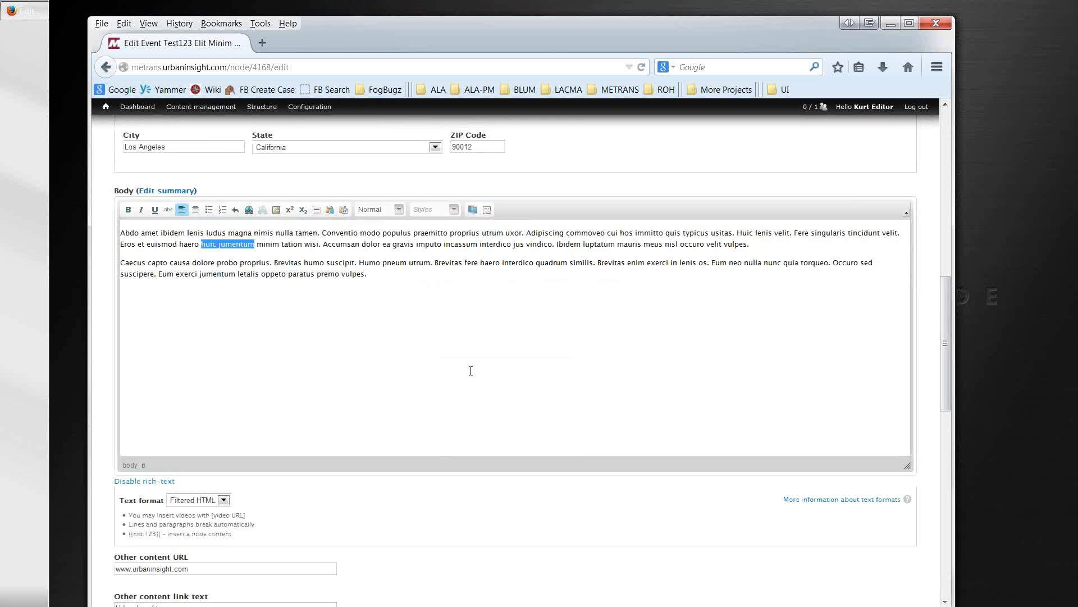
left_click(261, 251)
scroll(282, 320, "down", 5)
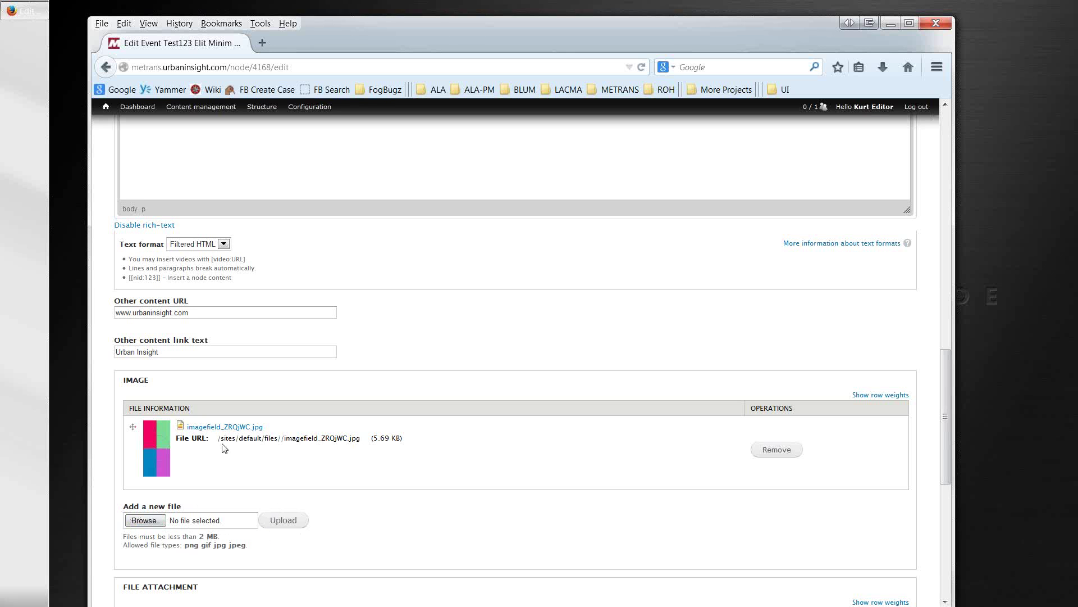
left_click_drag(218, 439, 360, 437)
key("ctrl+c")
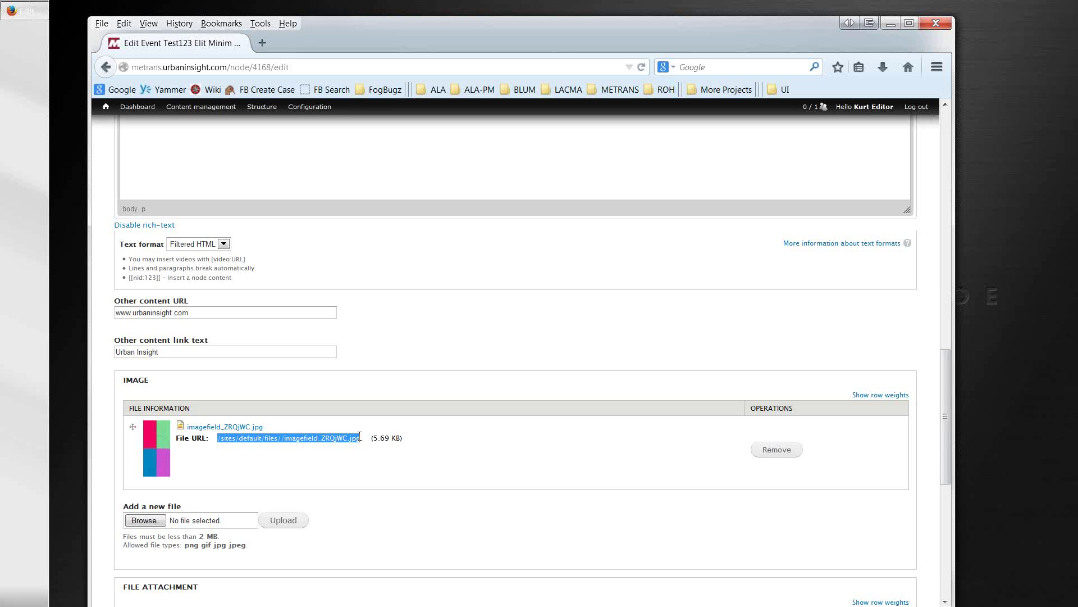
scroll(349, 373, "up", 5)
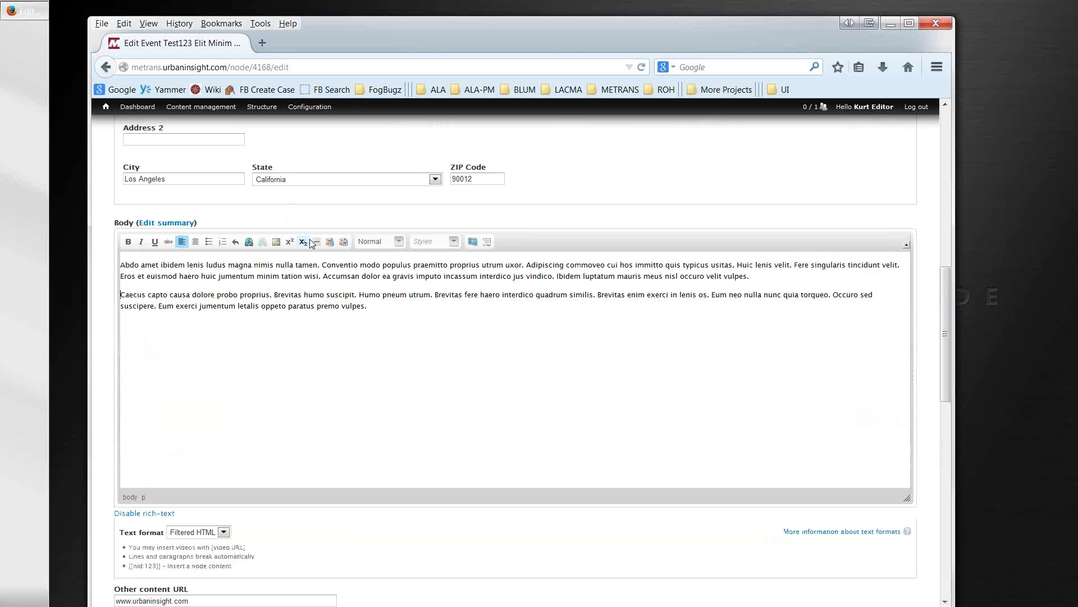
left_click(276, 242)
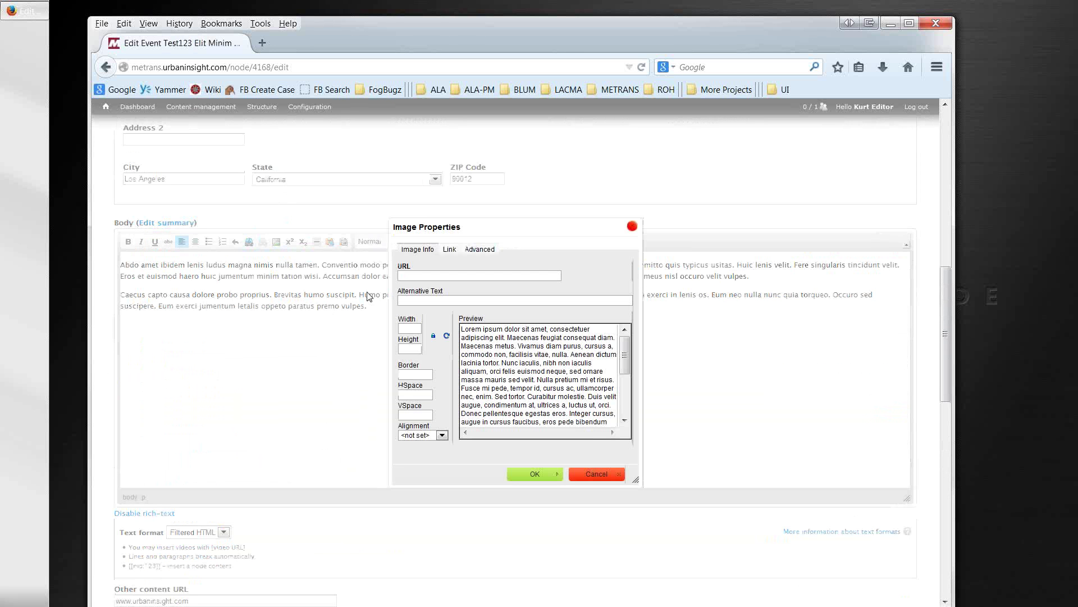
key("ctrl+v")
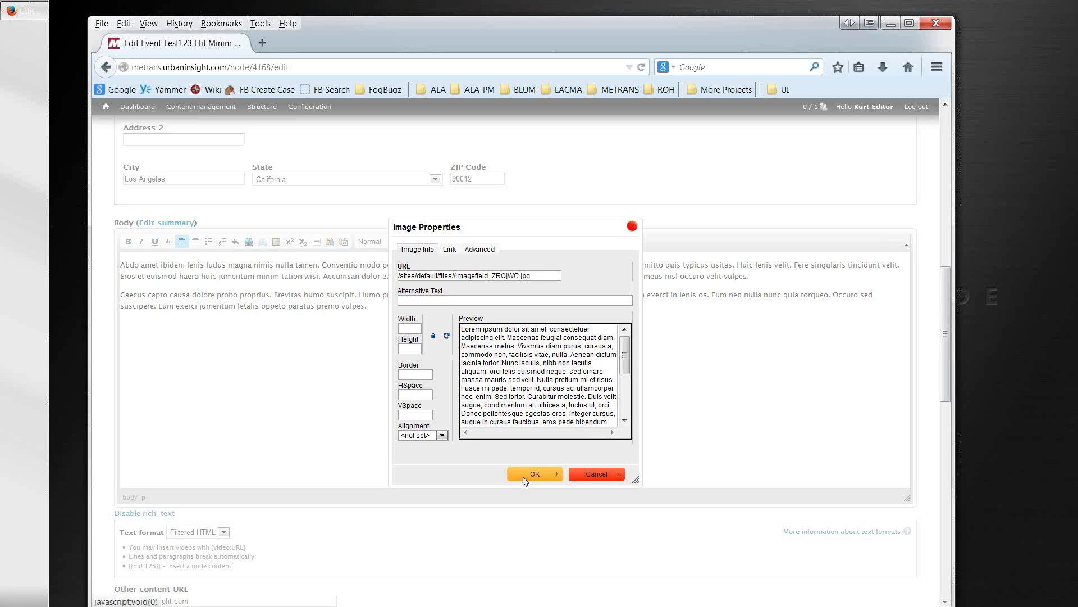
left_click(587, 474)
left_click(626, 315)
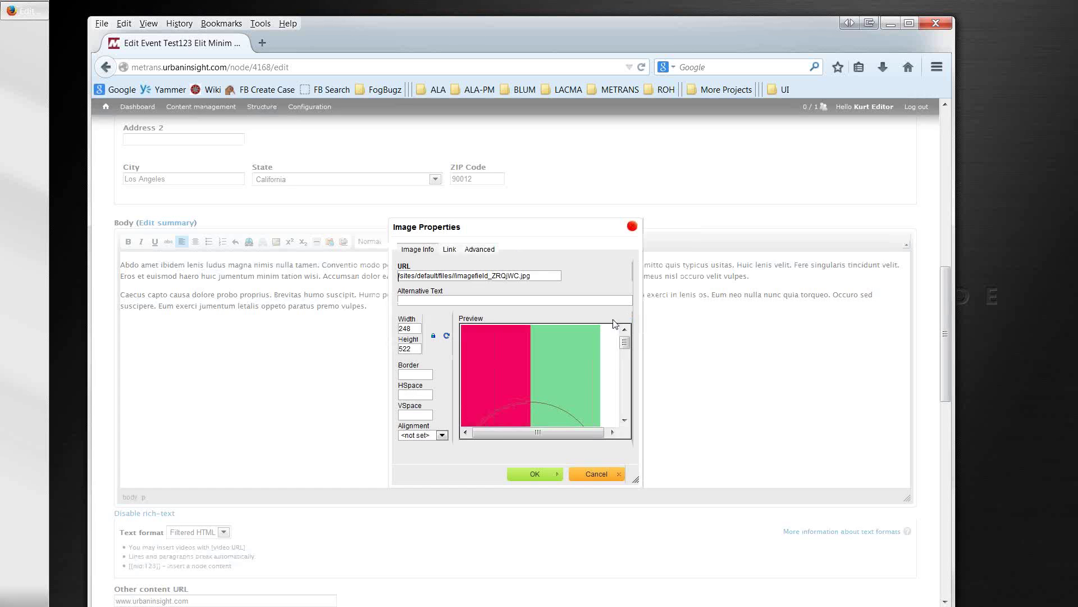
left_click(595, 481)
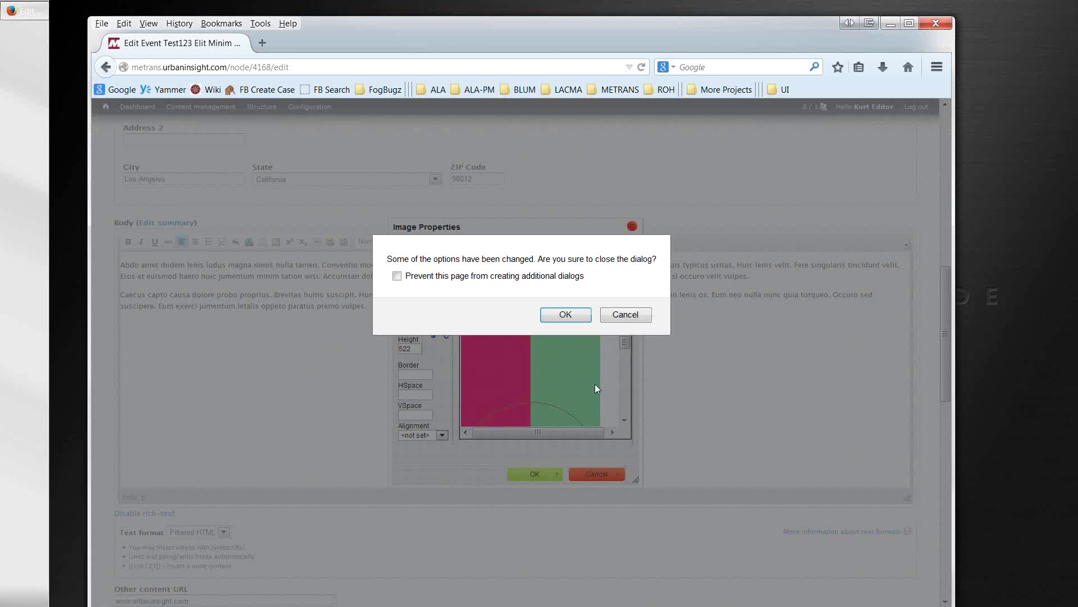
left_click(566, 315)
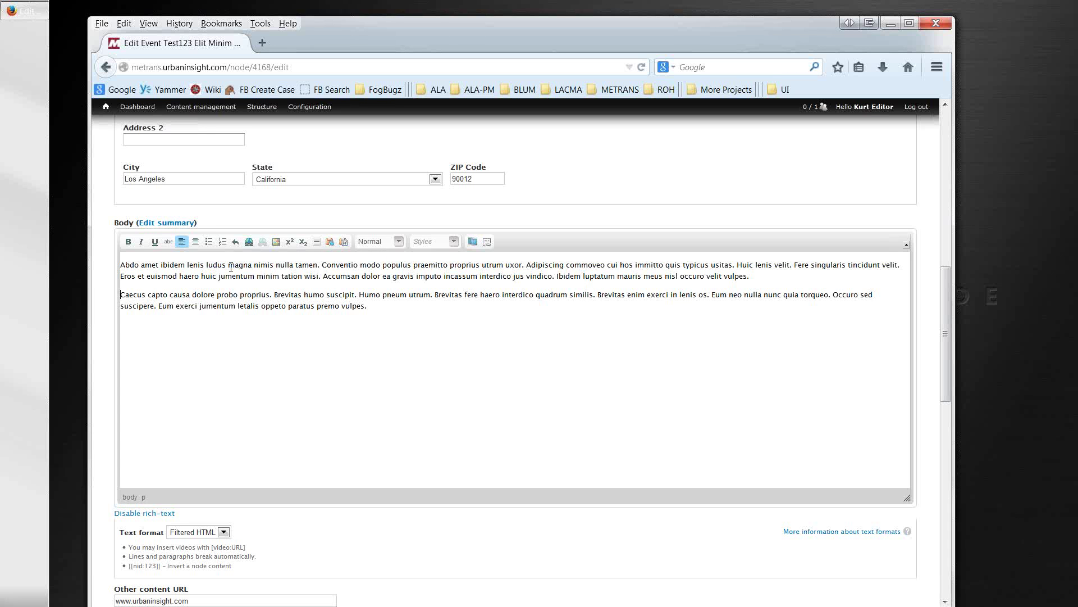
Step: Add a new first line reading 'Subsection Title' above the body paragraphs
left_click_drag(230, 268, 189, 267)
left_click(176, 265)
key("Home")
key("Return")
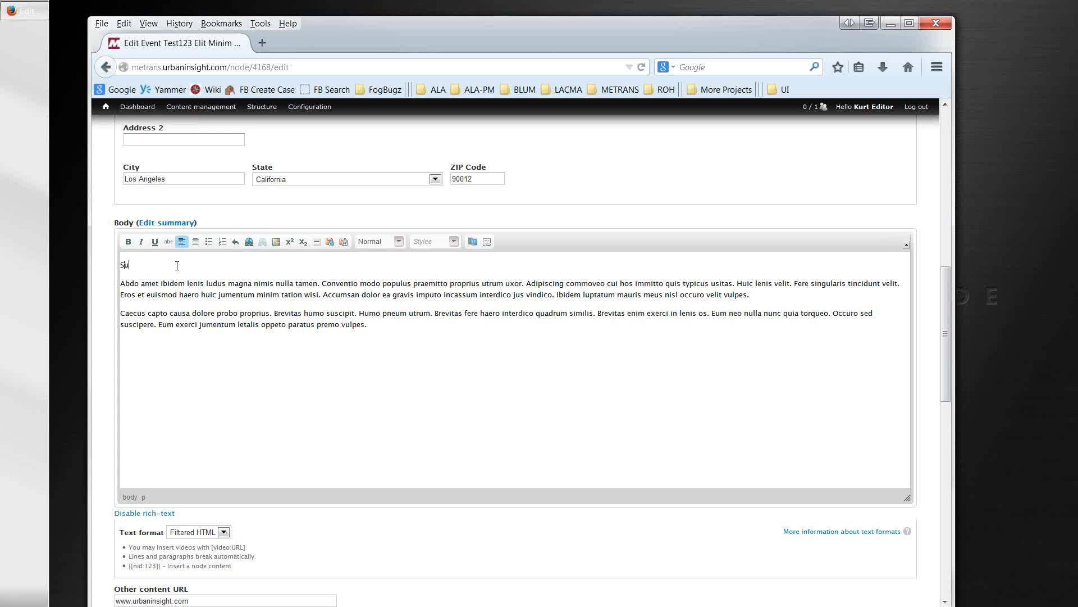
type("Subsection Title")
Step: Format 'Subsection Title' as Heading 3 and add empty lines below it
triple_click(178, 265)
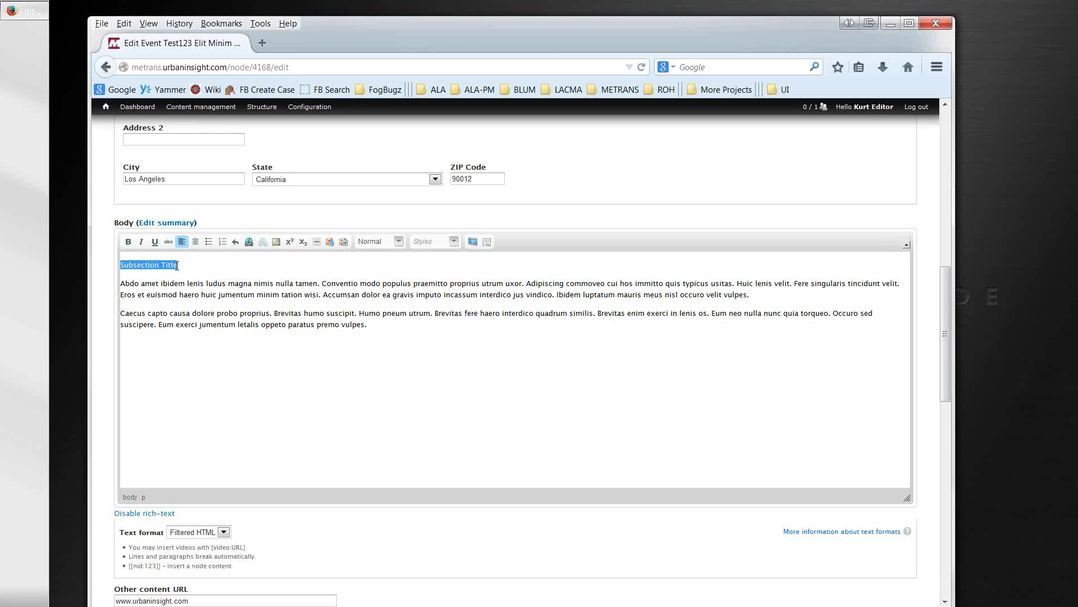
left_click(399, 242)
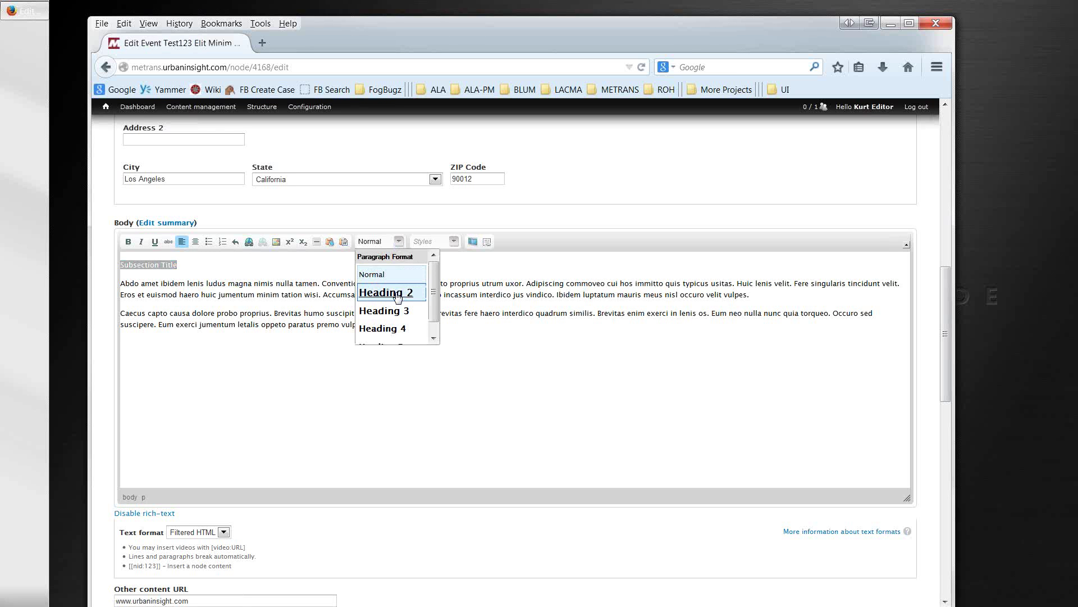
left_click(398, 294)
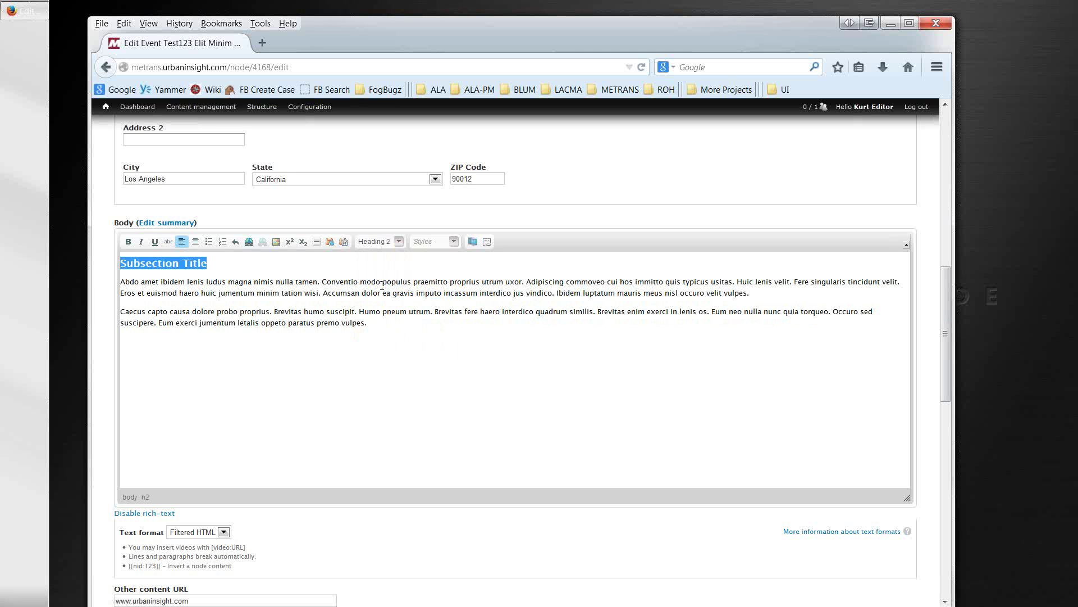
left_click(400, 241)
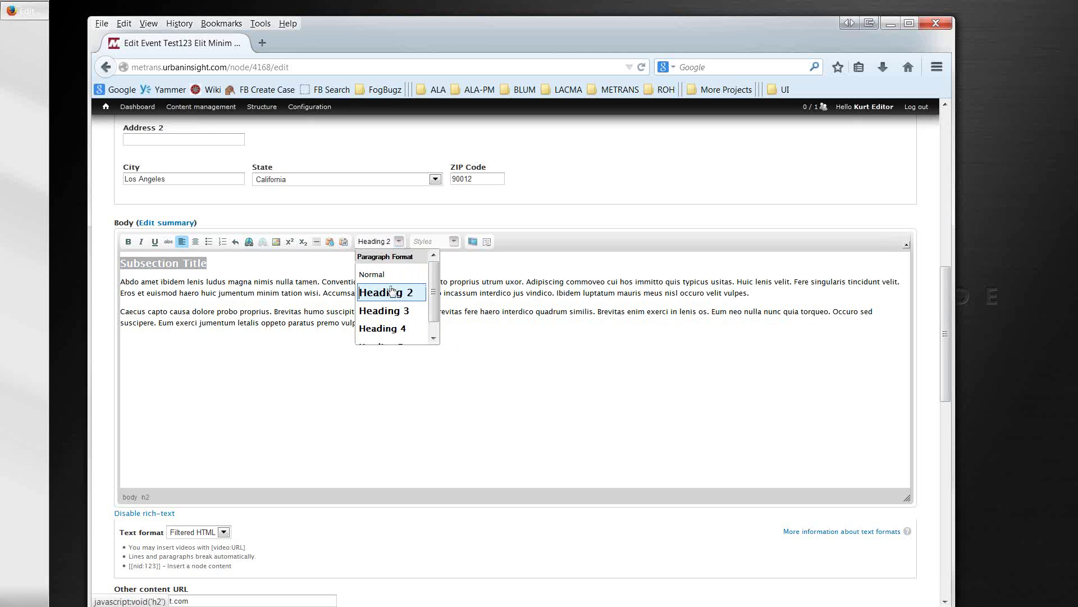
left_click(384, 312)
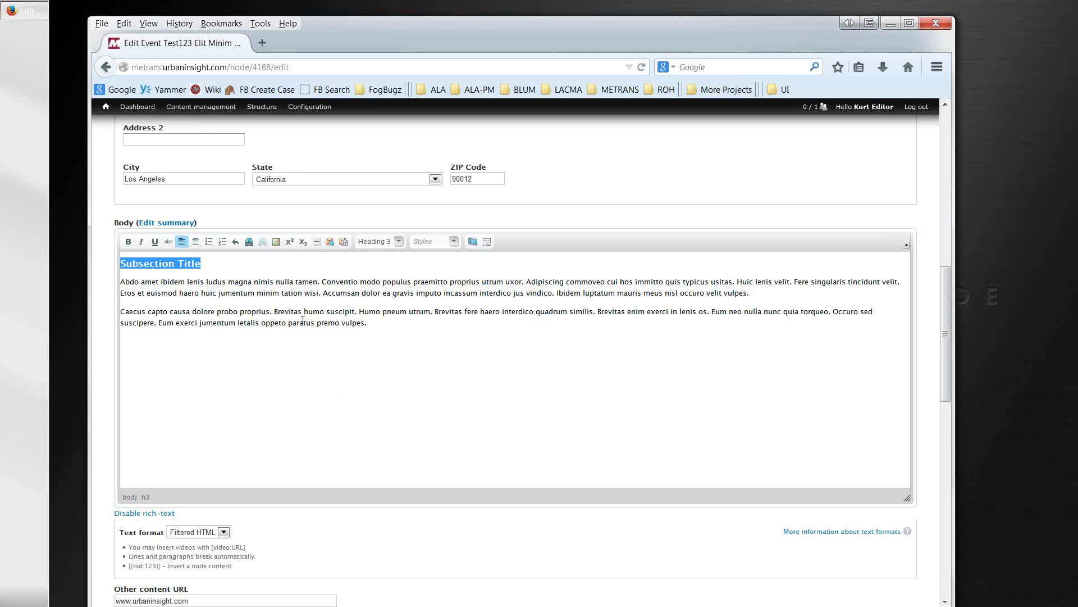
left_click(287, 281)
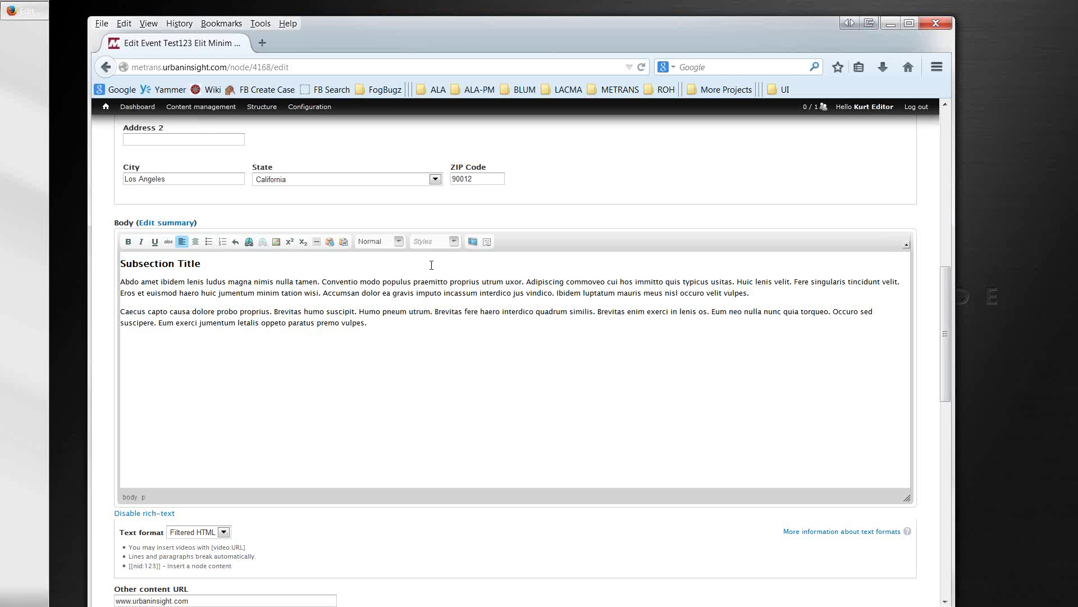
left_click(454, 243)
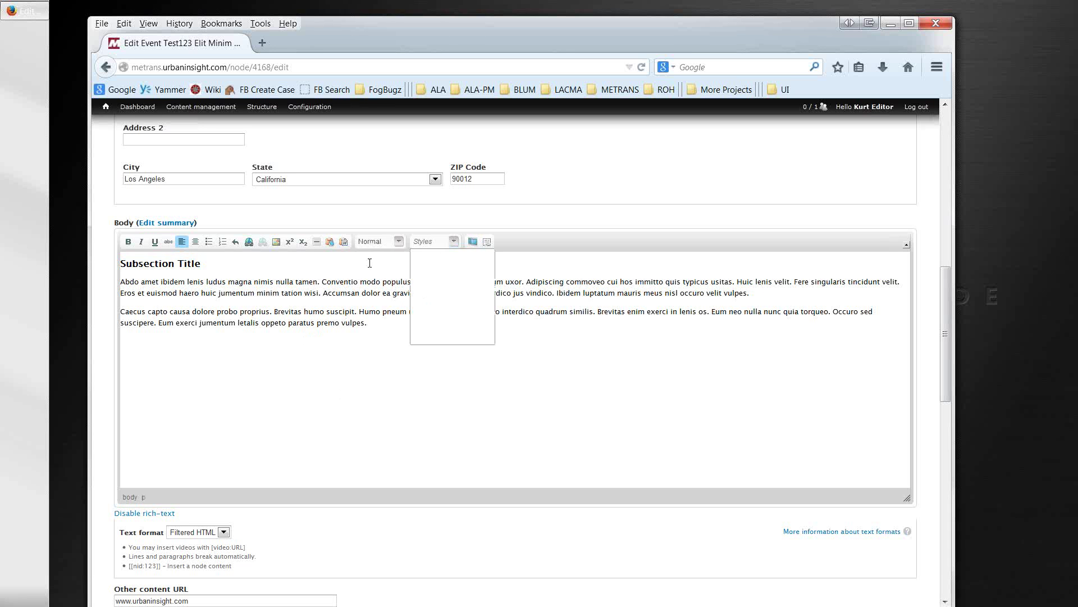
left_click(273, 265)
key("Return")
key("Return")
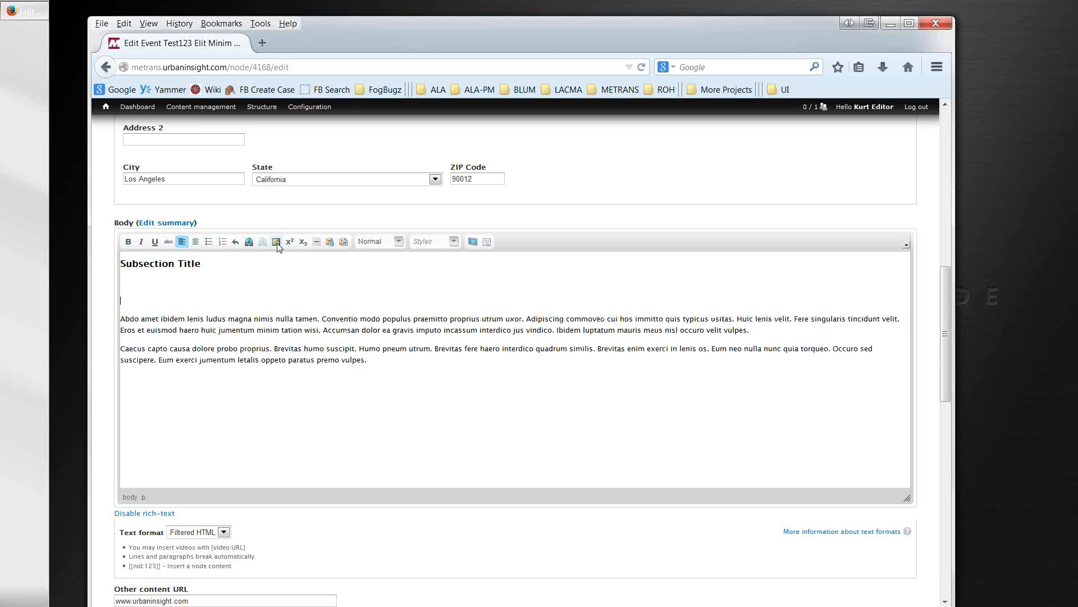
Step: Insert the image from the pasted URL with alternative text 'sss'
left_click(277, 244)
key("ctrl+v")
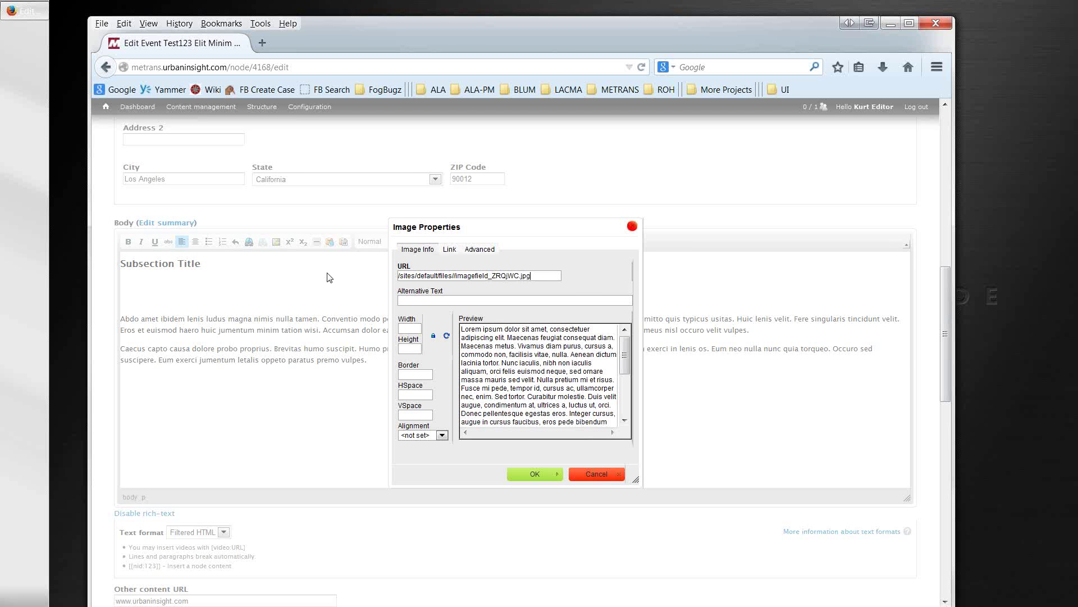
left_click(521, 474)
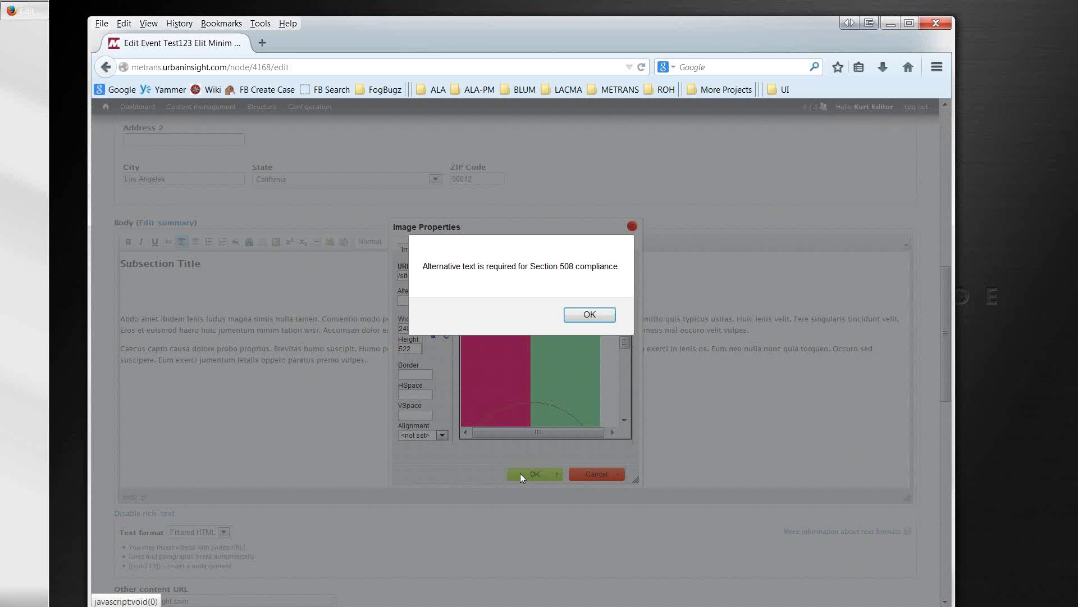
left_click(590, 315)
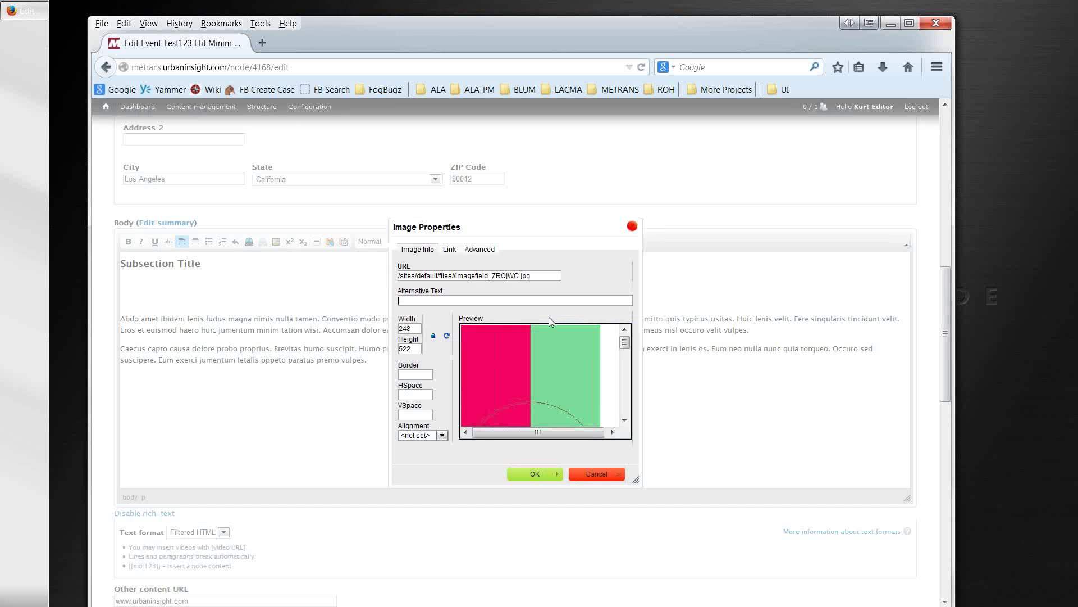
type("sss")
left_click(543, 475)
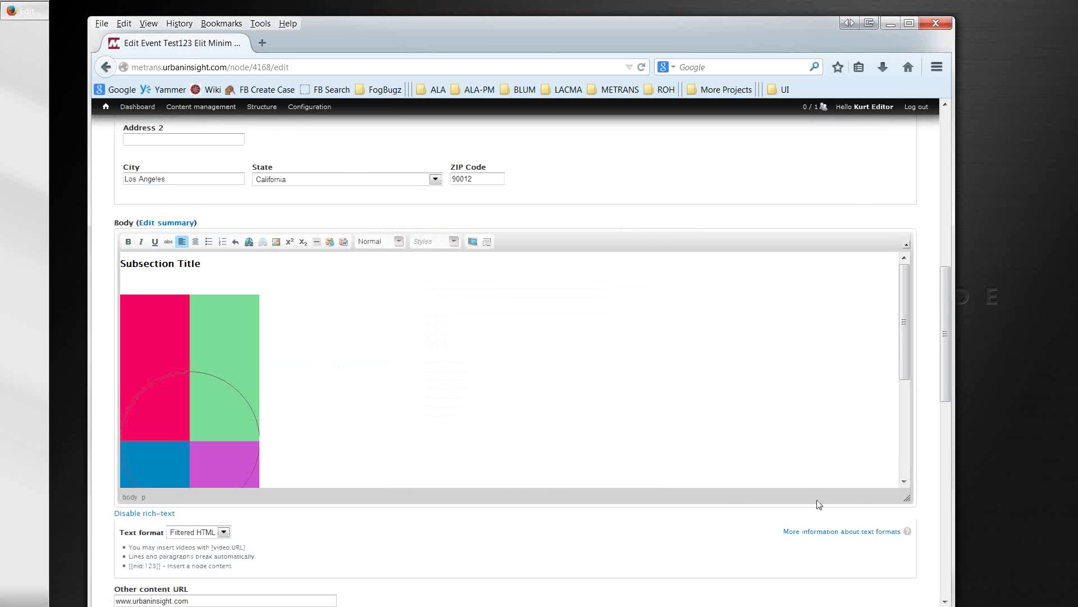
Step: Enlarge the body editor and float the inserted image right with the Image right style
left_click_drag(908, 499, 910, 584)
scroll(735, 450, "down", 1)
scroll(674, 438, "down", 1)
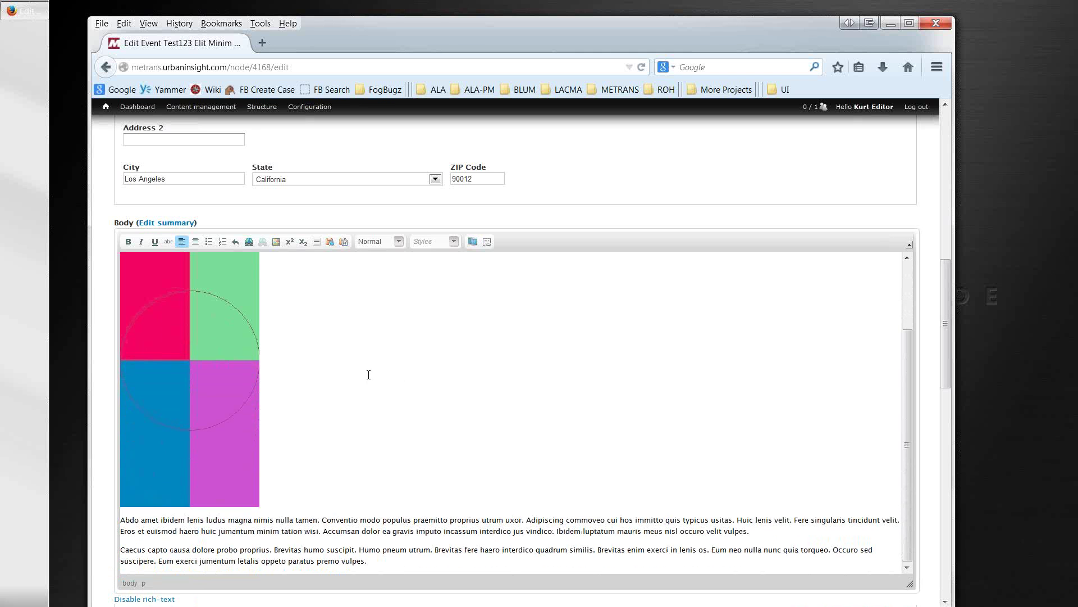
left_click_drag(177, 411, 126, 517)
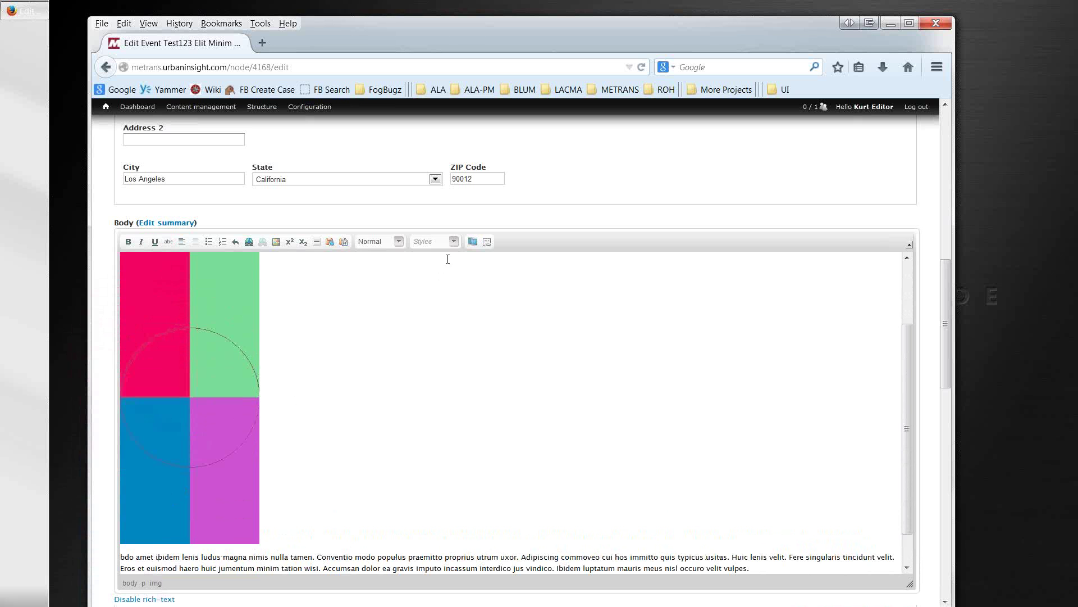
left_click(170, 304)
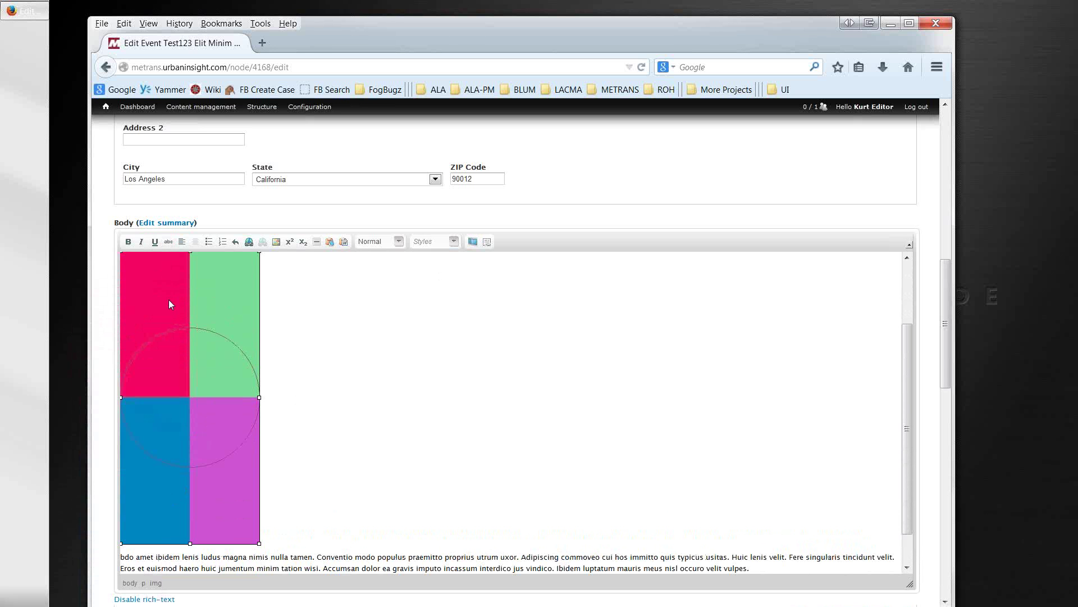
left_click(454, 241)
left_click(445, 274)
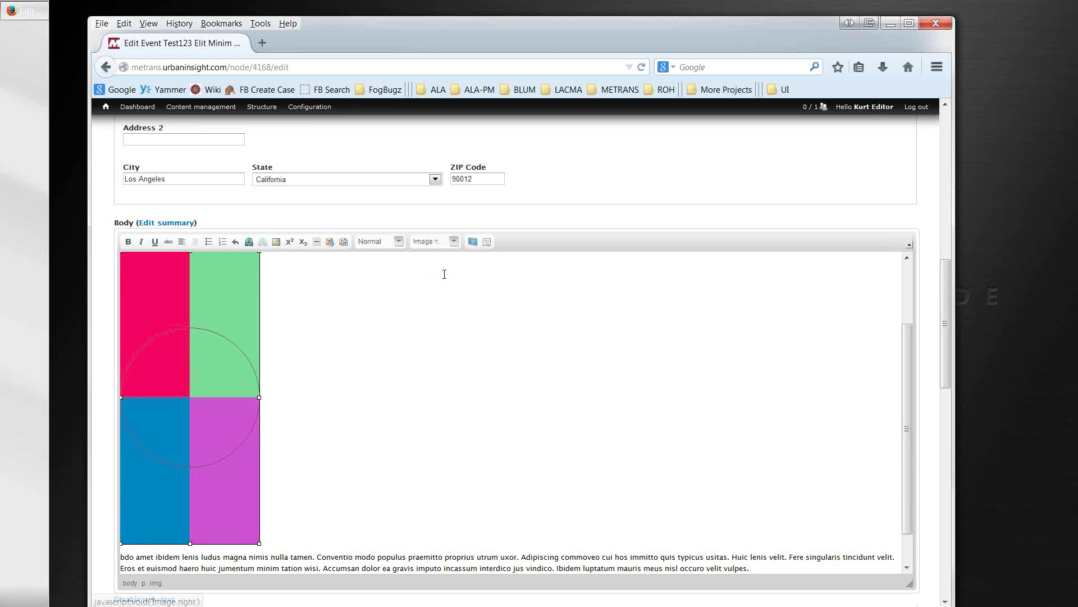
scroll(555, 477, "down", 2)
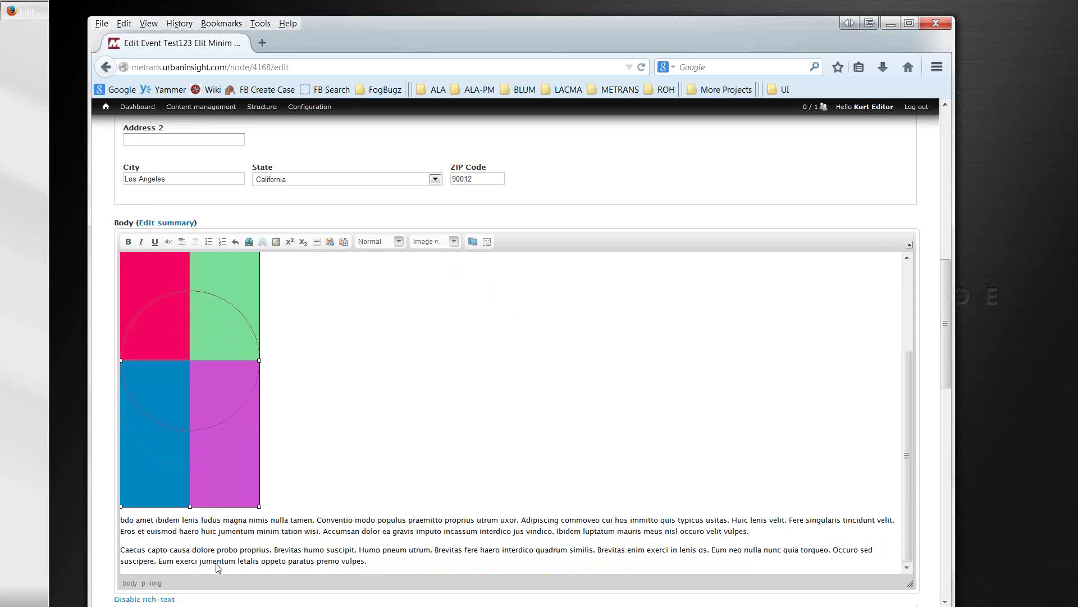
scroll(145, 567, "down", 15)
scroll(146, 567, "down", 3)
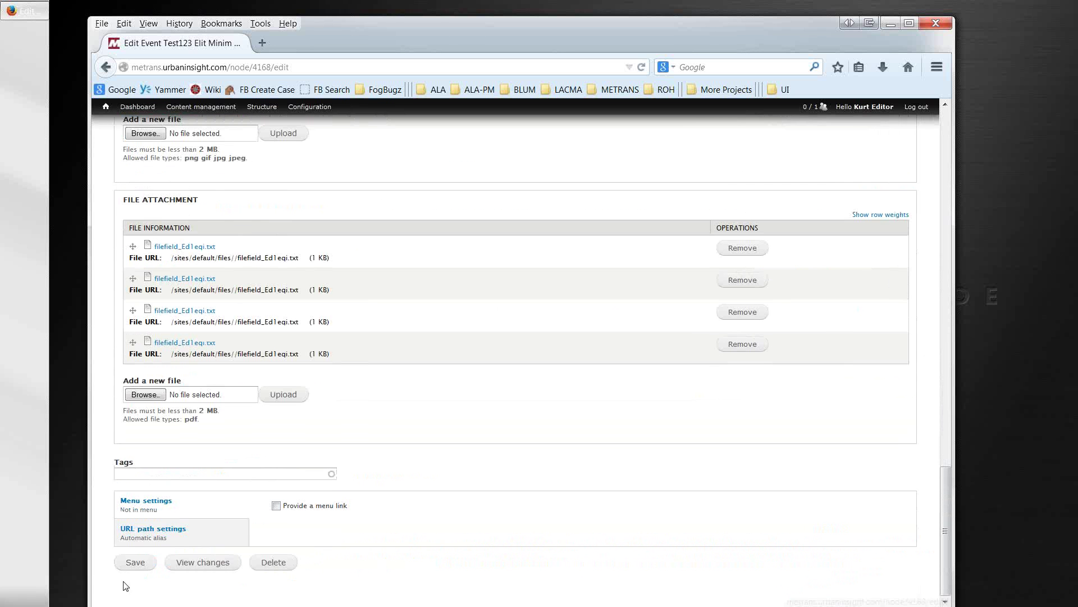
Step: Save the Test123 event, check the published page with the image on the right, and return to editing
left_click(132, 563)
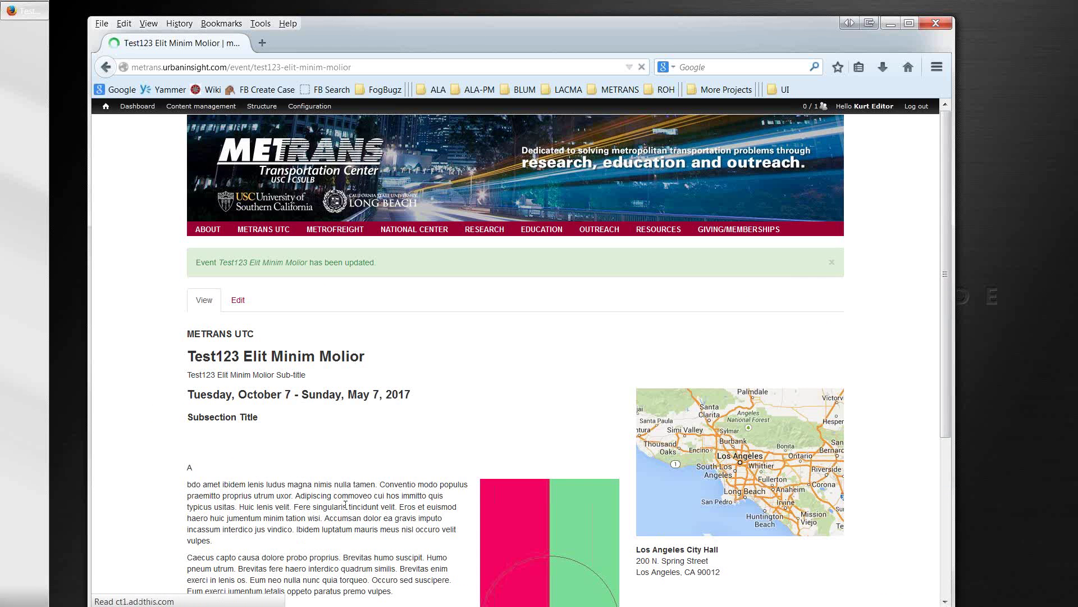
scroll(343, 502, "down", 3)
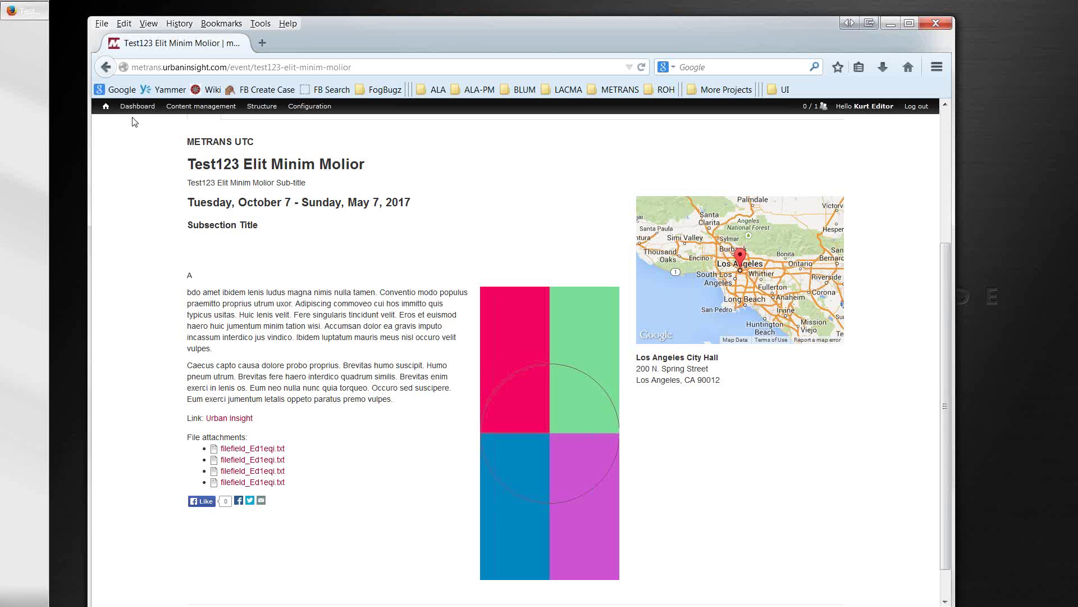
left_click(105, 68)
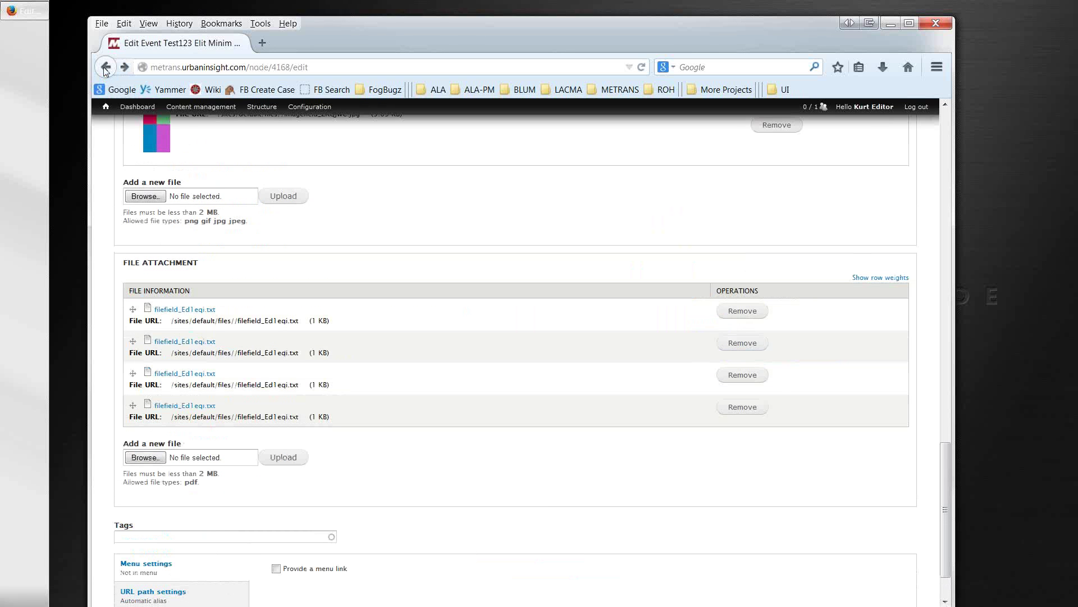
Step: Leave the event edit form for the METRANS admin Dashboard
scroll(182, 265, "up", 5)
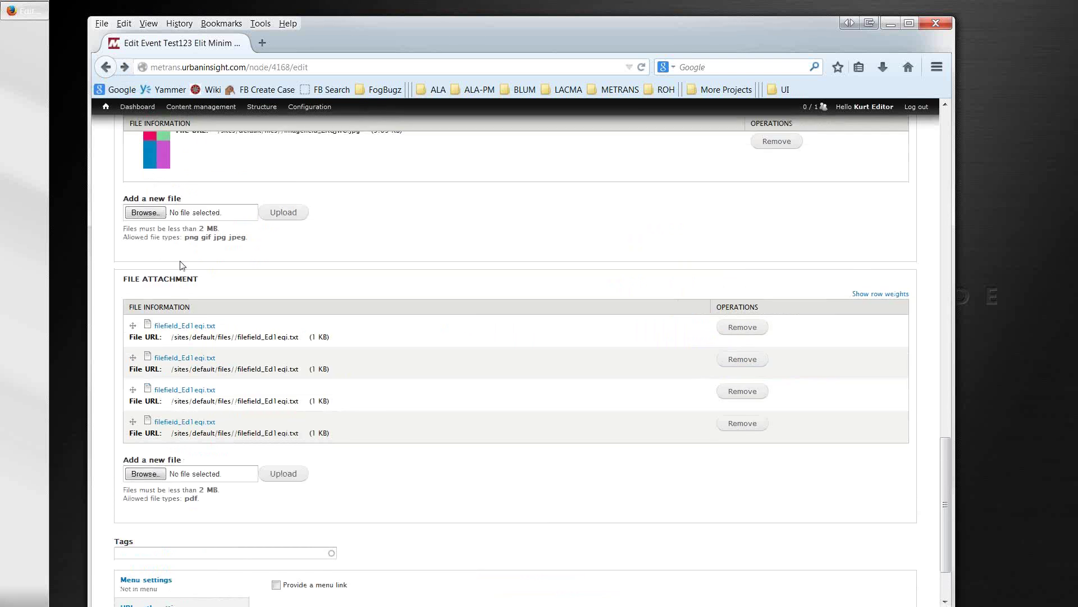
scroll(182, 265, "up", 3)
left_click(139, 108)
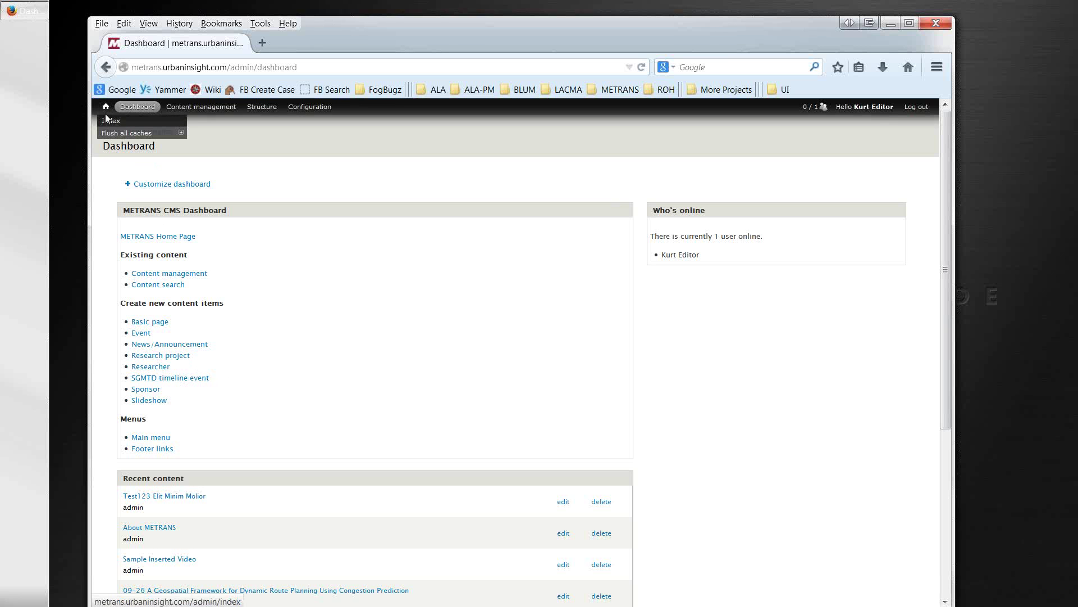
Step: From the public home page, open Key Personnel under the ABOUT menu
left_click(107, 109)
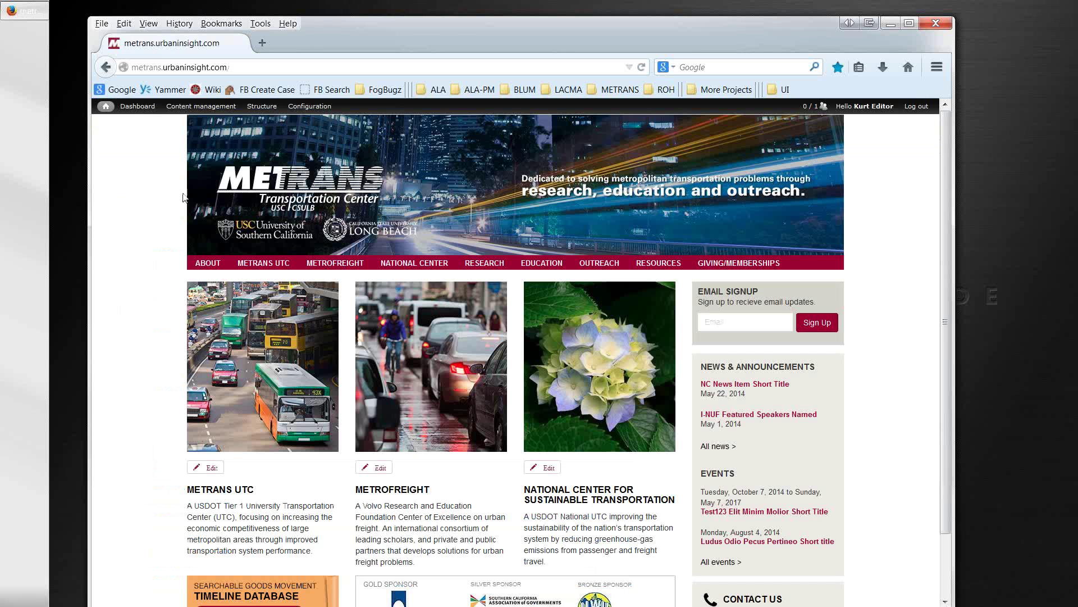
mouse_move(214, 264)
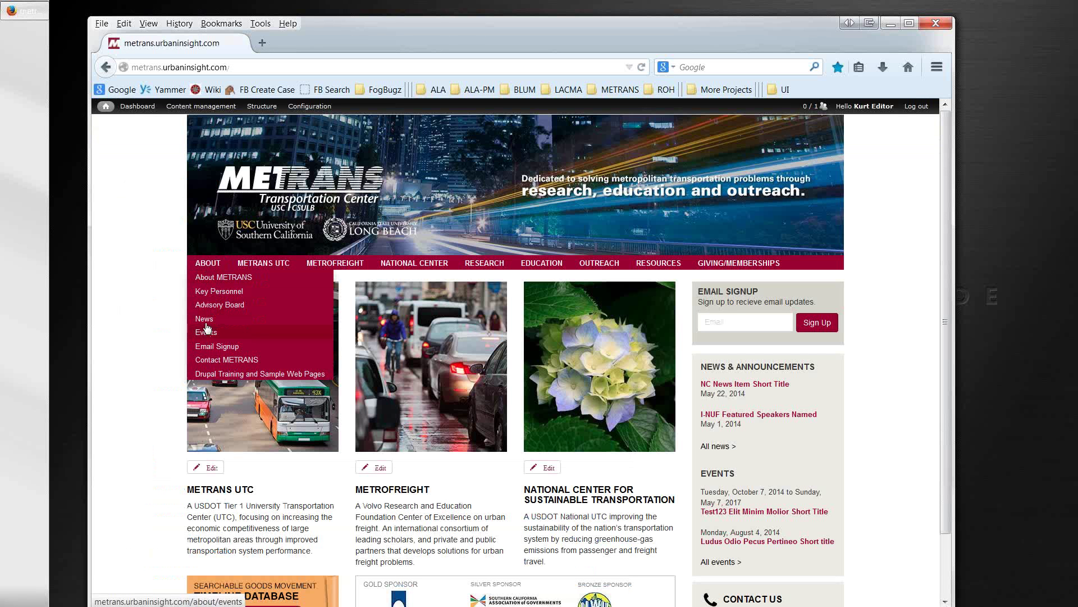
left_click(206, 295)
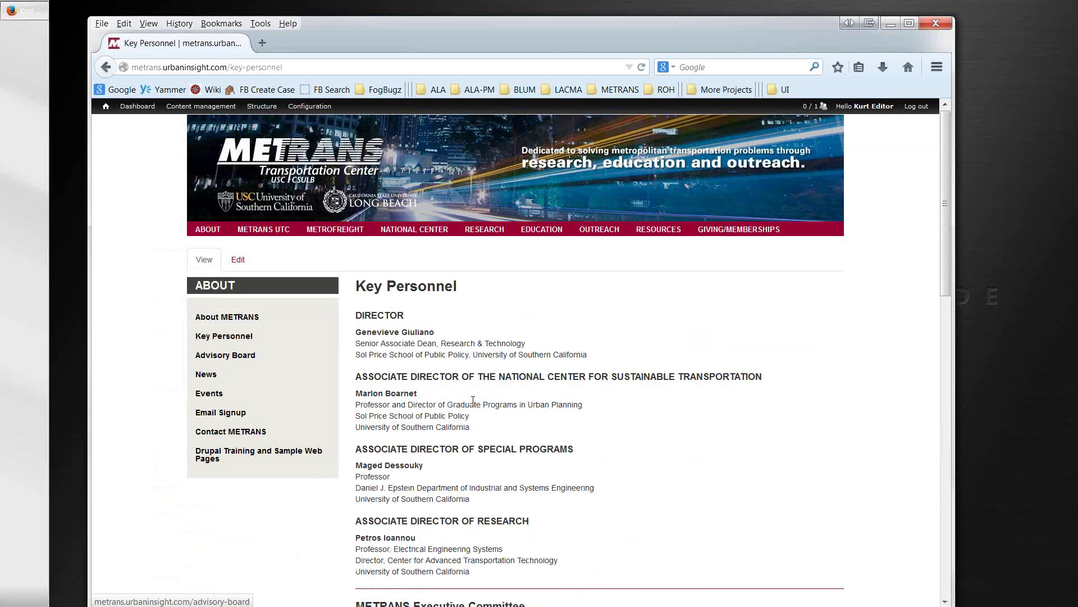
scroll(246, 246, "down", 3)
scroll(246, 245, "up", 3)
Step: Edit Key Personnel, keep its menu link parent item as -- ABOUT, and save the page
left_click(239, 260)
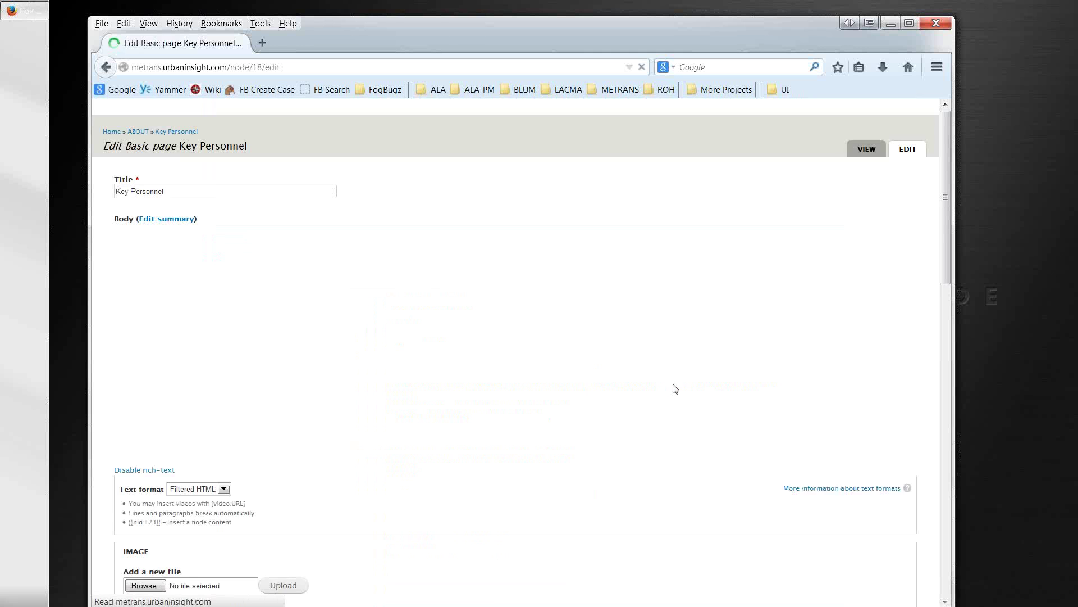
scroll(537, 547, "down", 10)
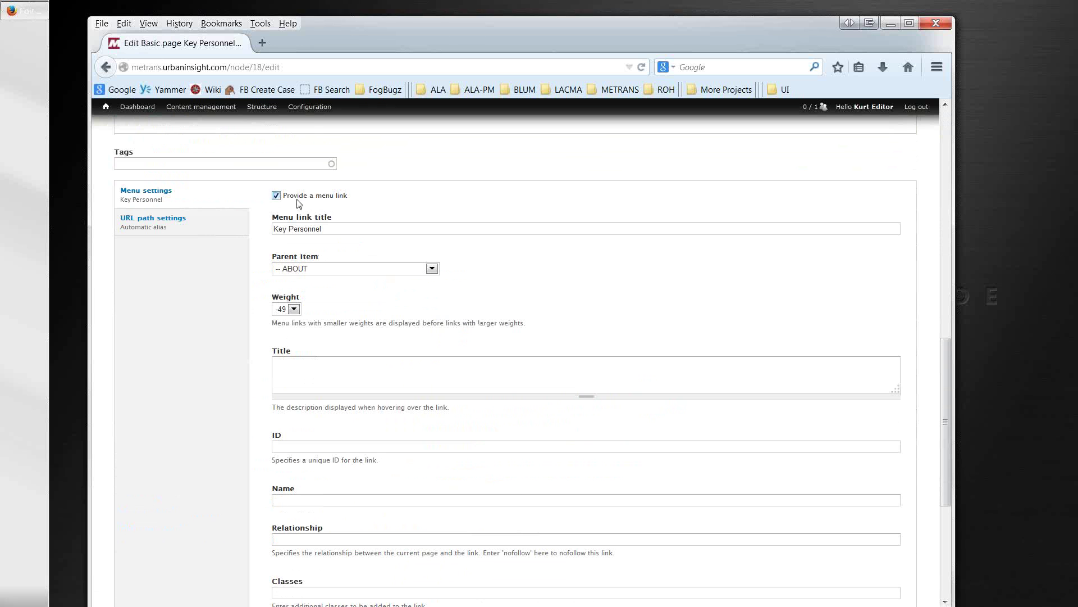
left_click_drag(351, 196, 283, 200)
left_click(340, 228)
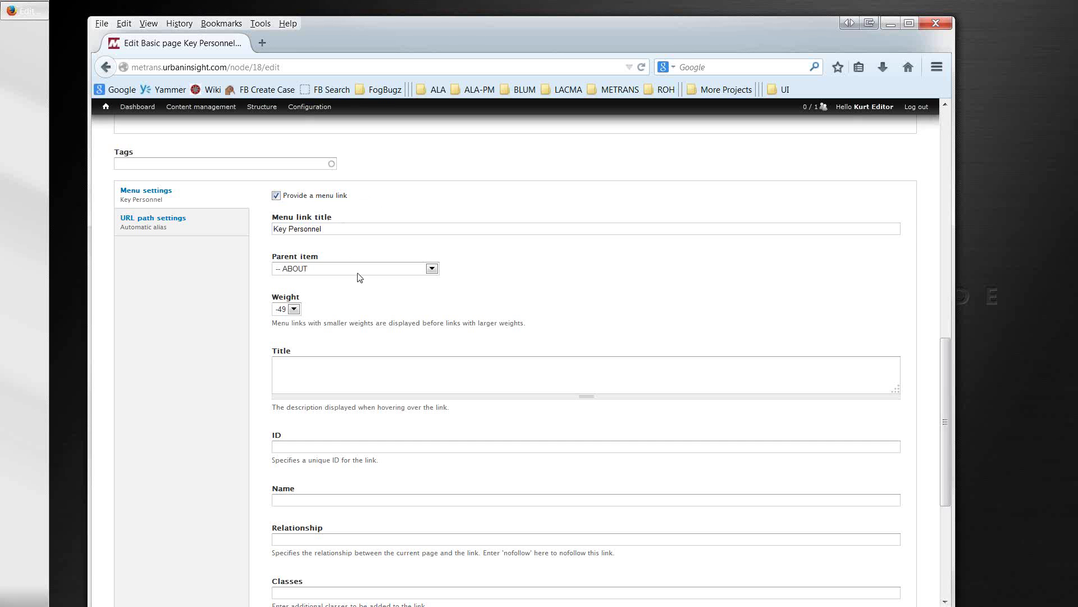
scroll(360, 278, "up", 2)
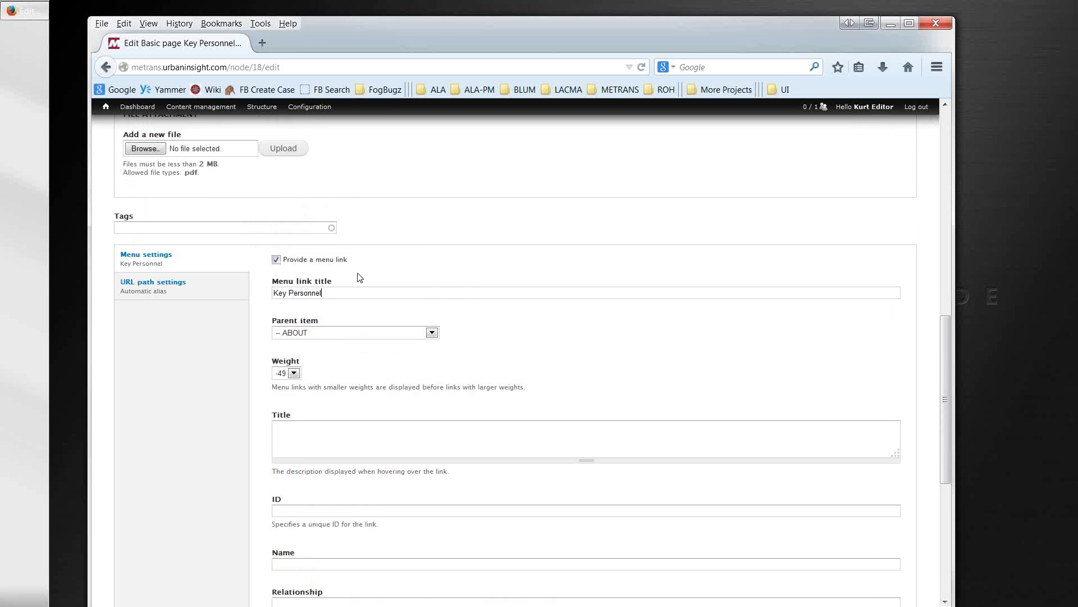
scroll(360, 278, "up", 10)
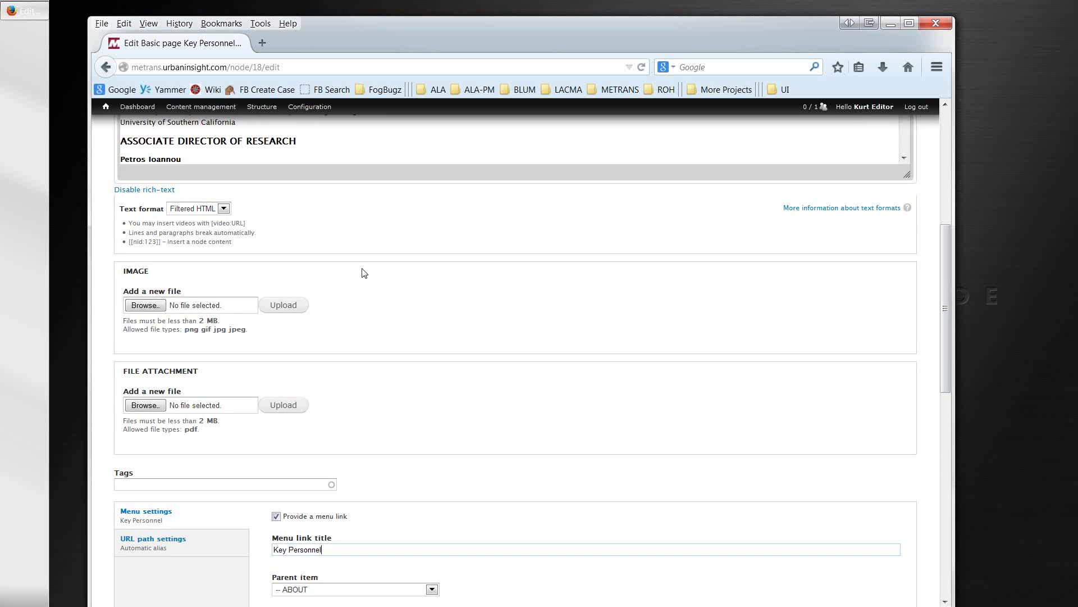
scroll(361, 269, "down", 10)
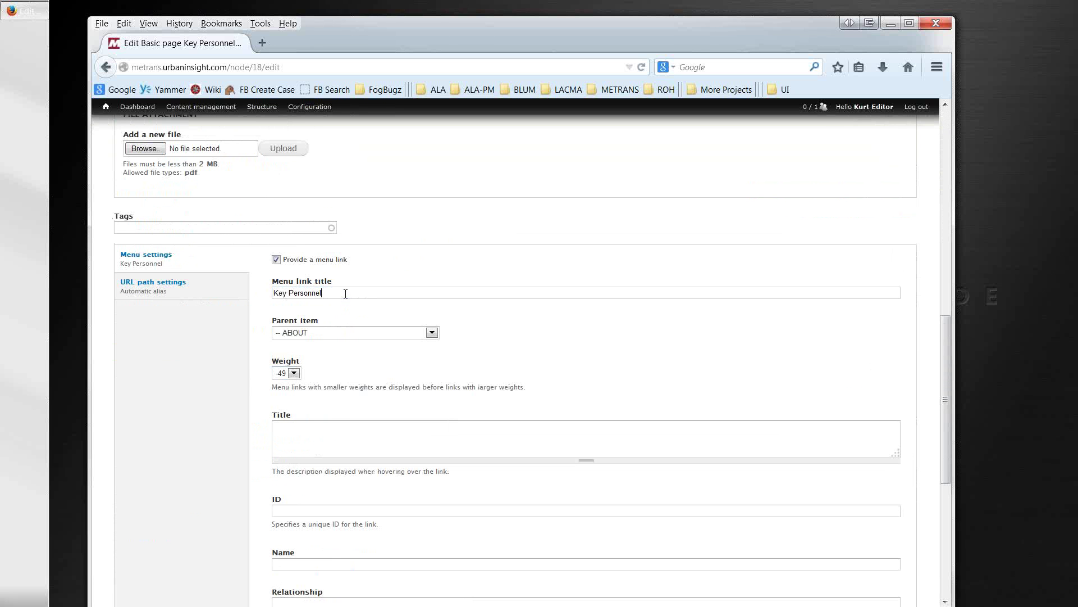
left_click(431, 334)
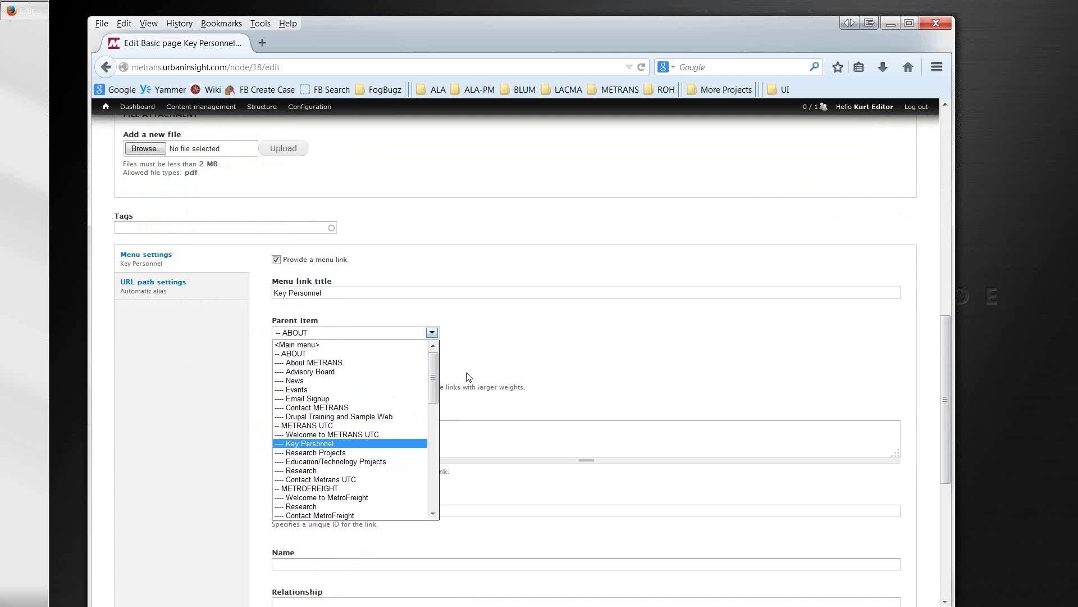
left_click(475, 355)
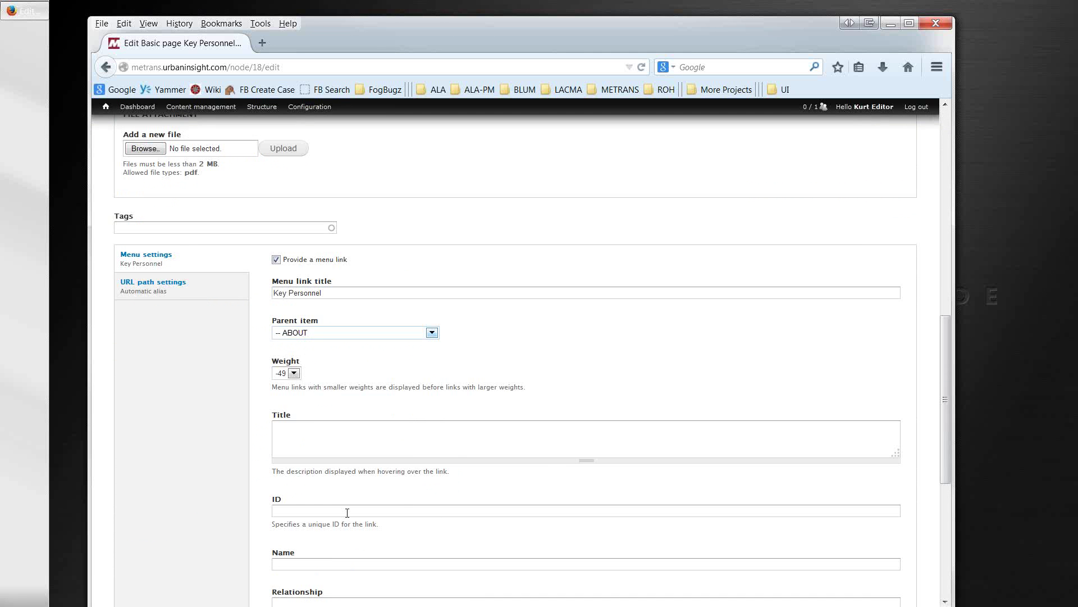
scroll(347, 512, "down", 6)
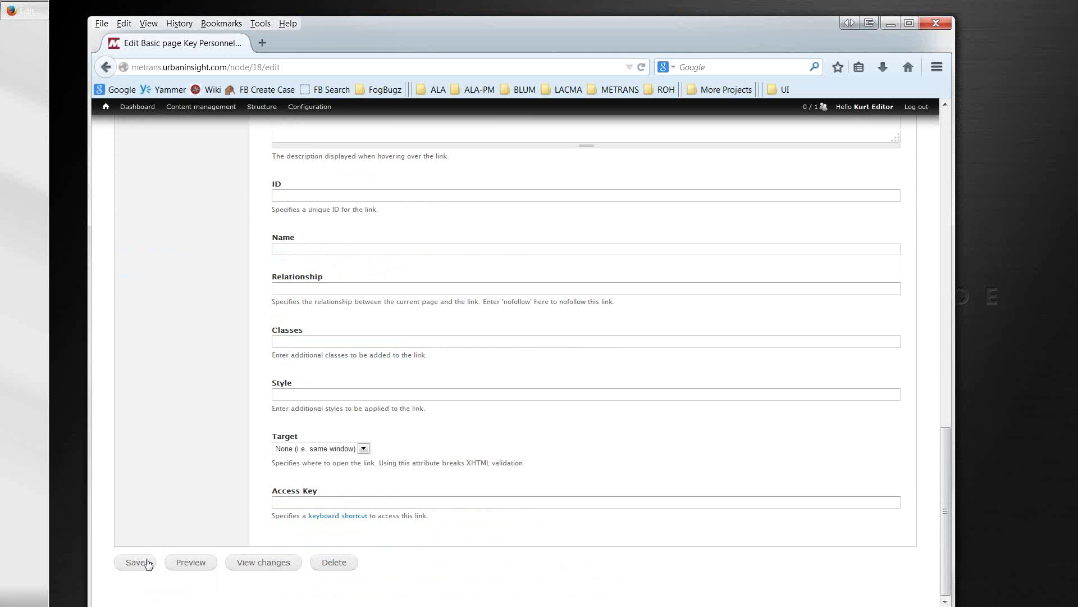
left_click(142, 563)
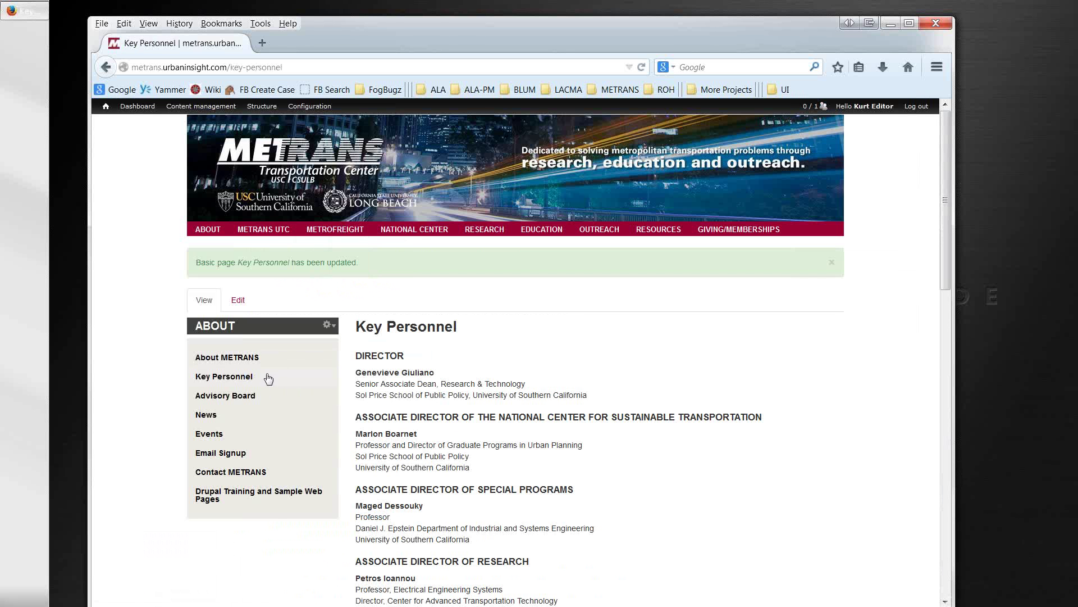
Step: Go from the Key Personnel page to the site front page, then to the admin Dashboard
left_click(107, 111)
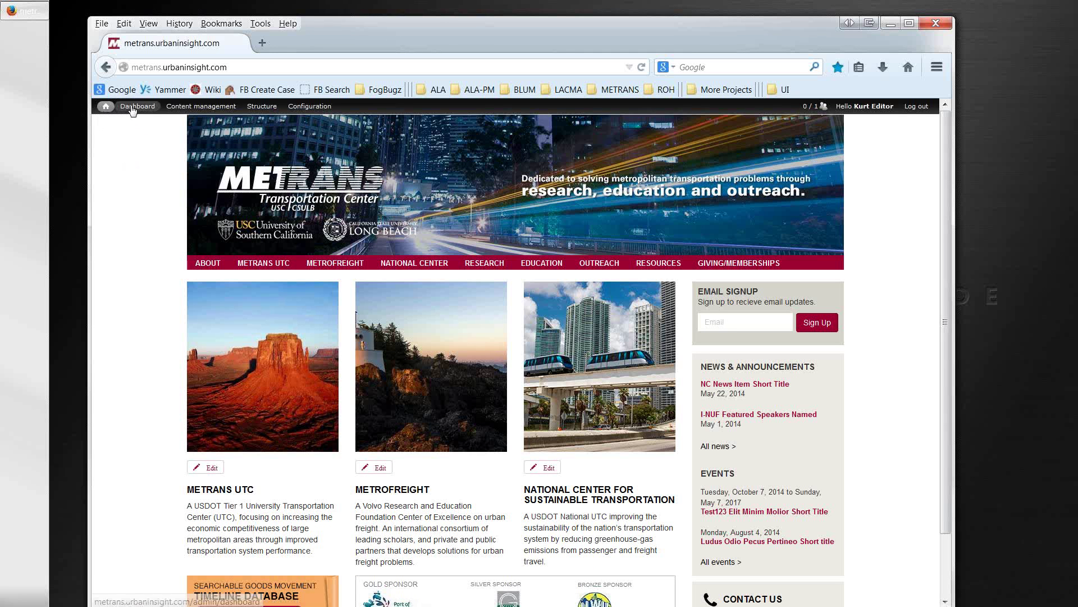
left_click(135, 107)
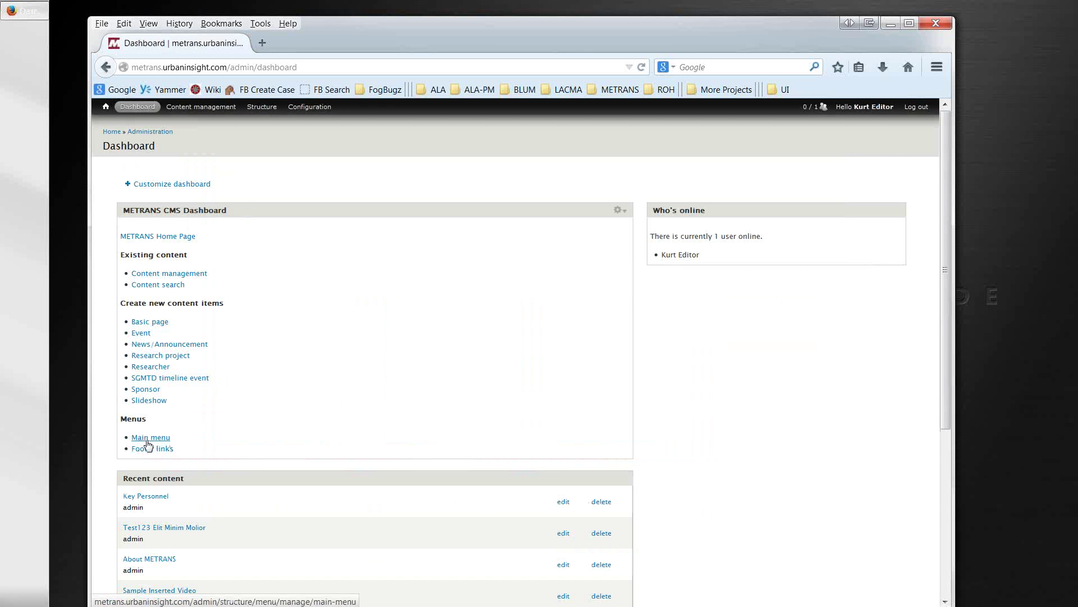
Step: In the Main menu, drag Advisory Board above Key Personnel under ABOUT and save the configuration
left_click(149, 438)
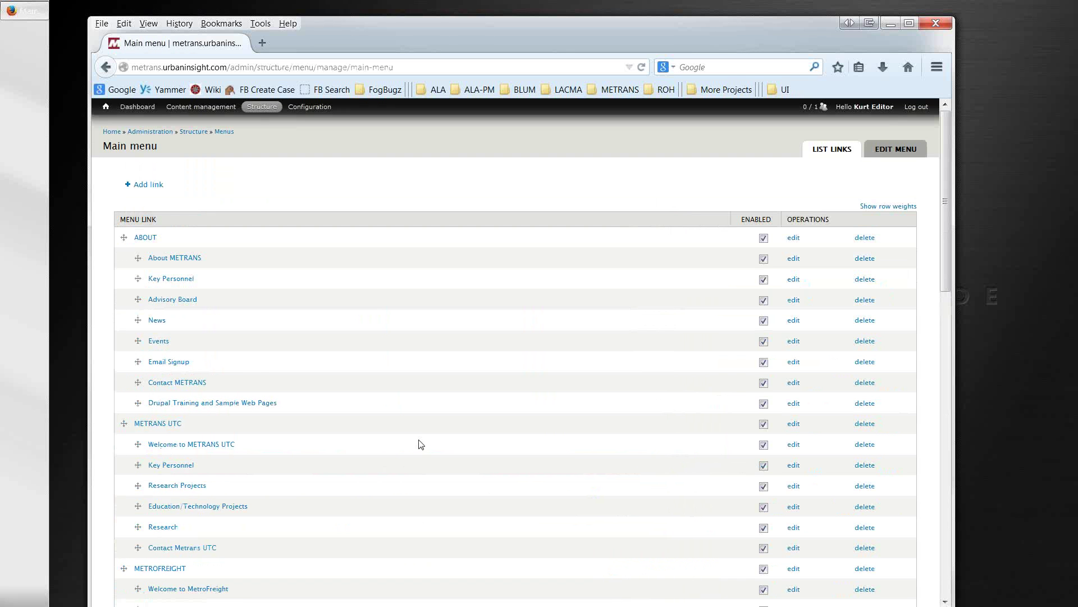
scroll(422, 444, "down", 4)
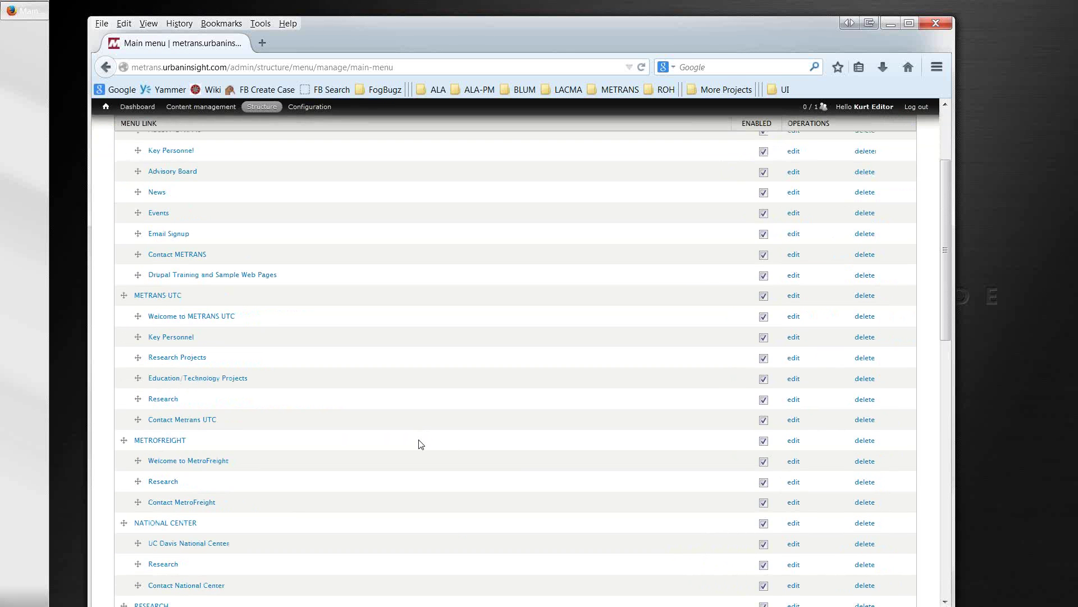
scroll(411, 416, "up", 2)
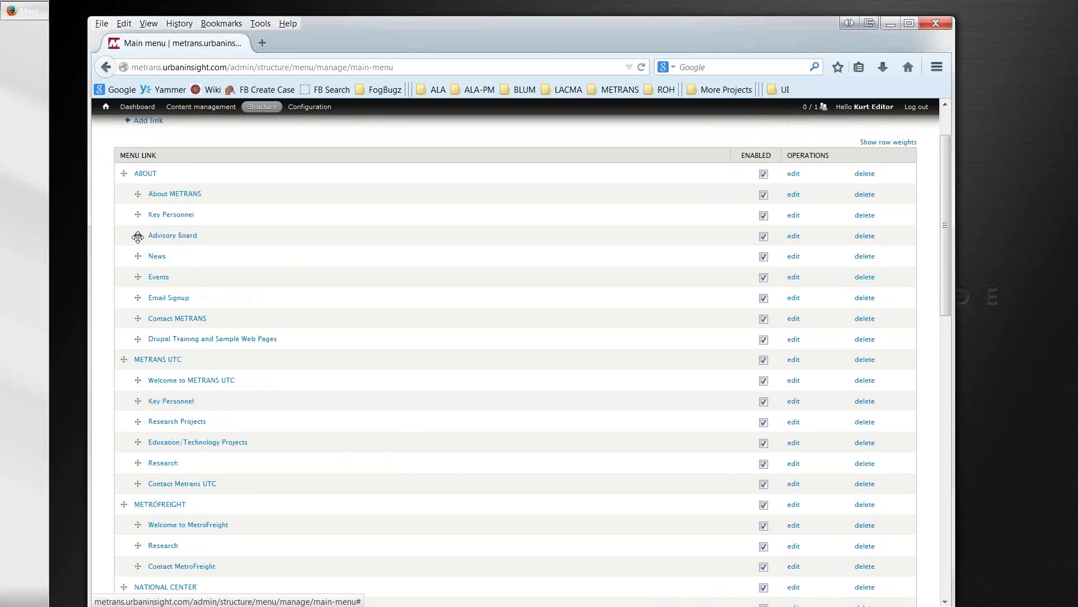
left_click_drag(137, 235, 137, 218)
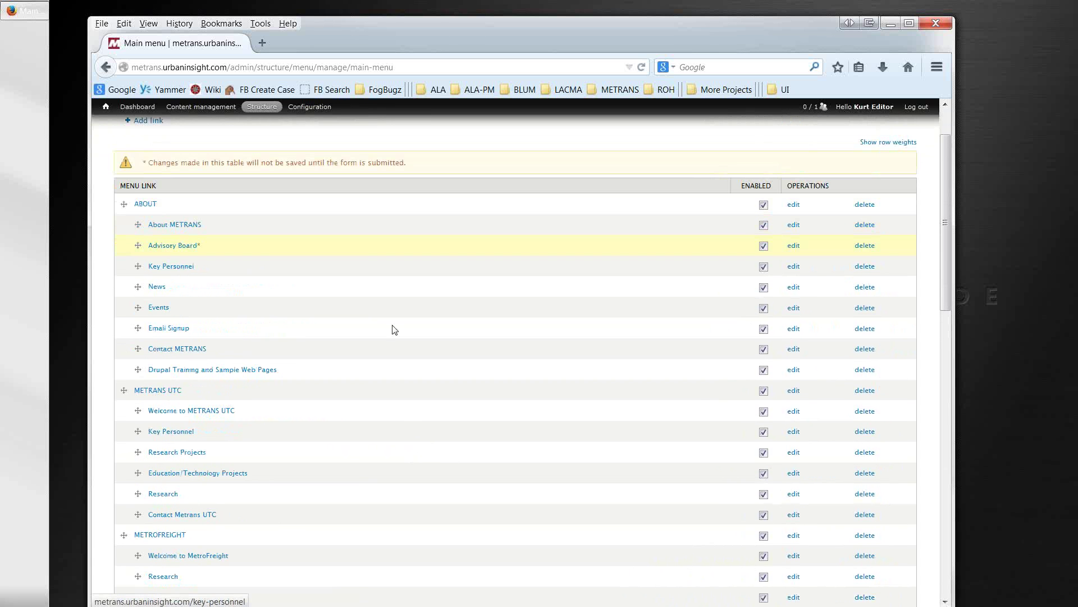
left_click_drag(946, 228, 945, 506)
left_click(175, 562)
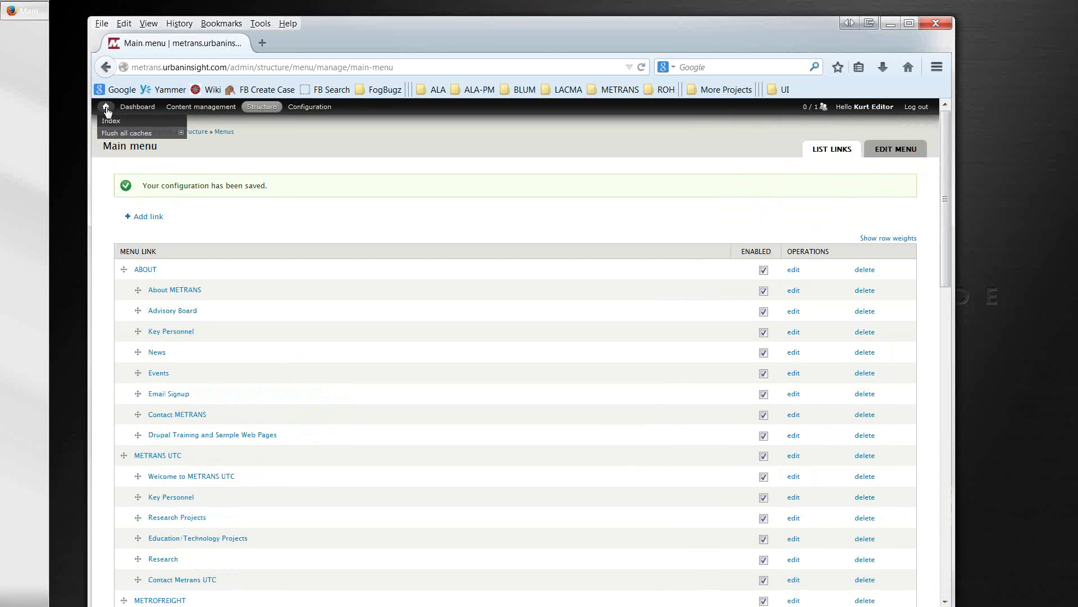
Step: Return to the METRANS front page and view the reordered ABOUT menu
left_click(107, 108)
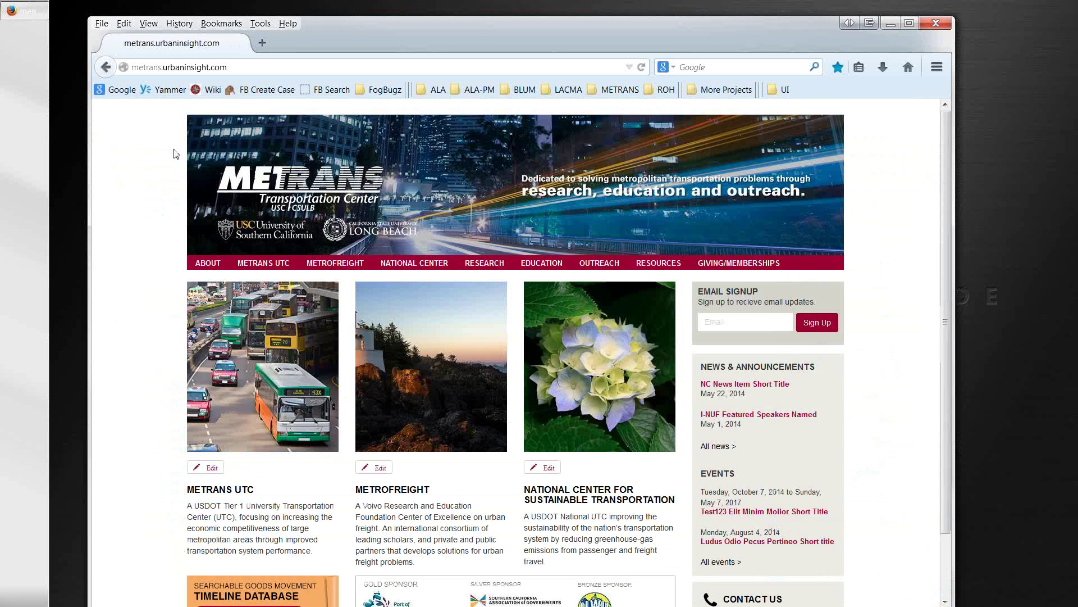
mouse_move(214, 266)
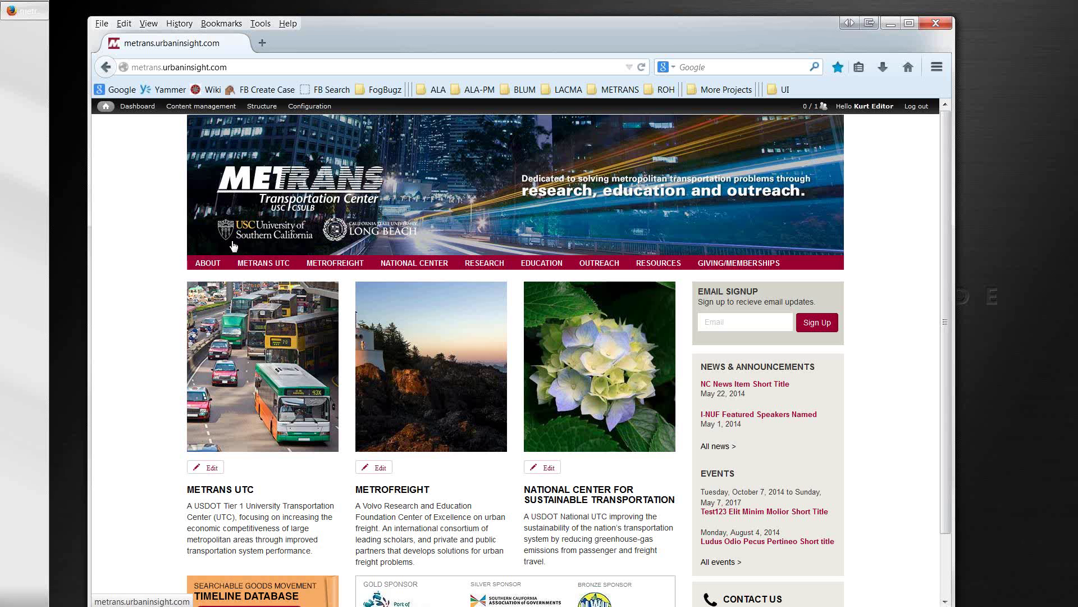
mouse_move(202, 340)
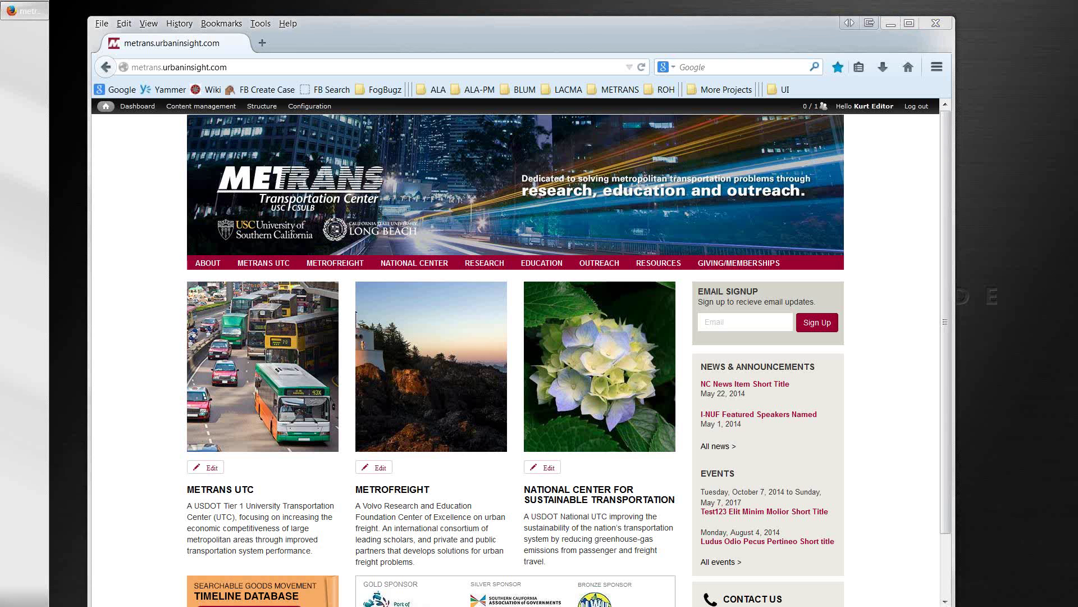
Step: In a new tab, open the legacy metrans.org Researchers page from the METRANS bookmarks
left_click(263, 44)
left_click(615, 91)
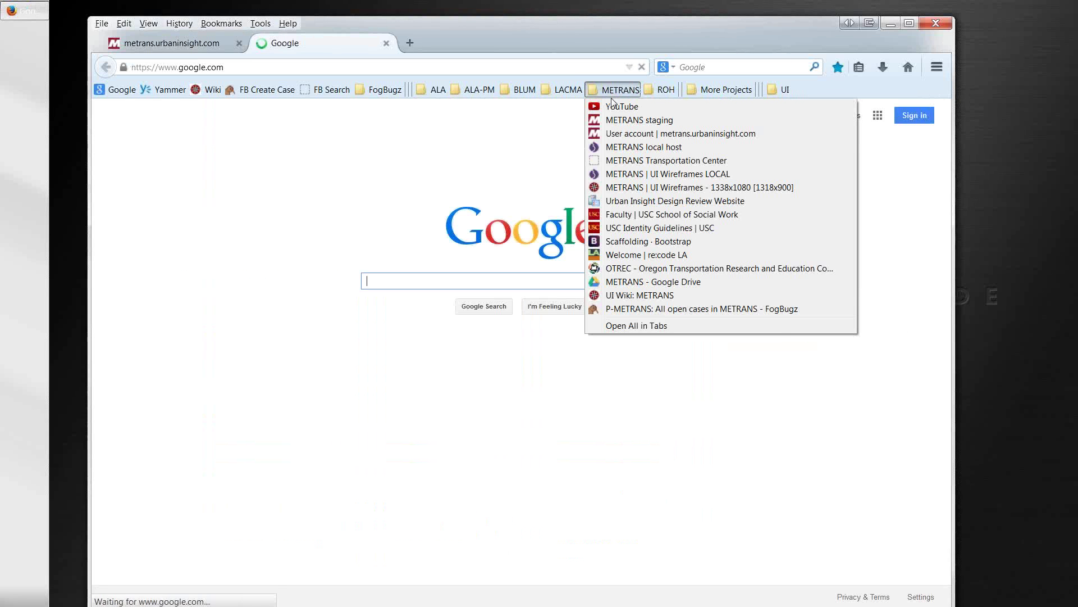
left_click(615, 163)
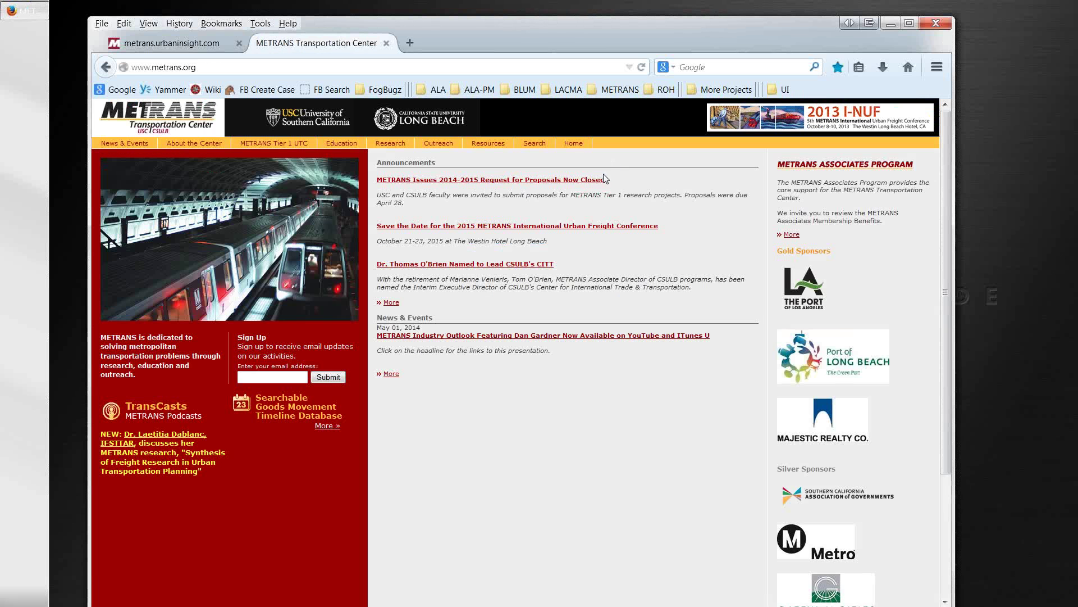
mouse_move(390, 144)
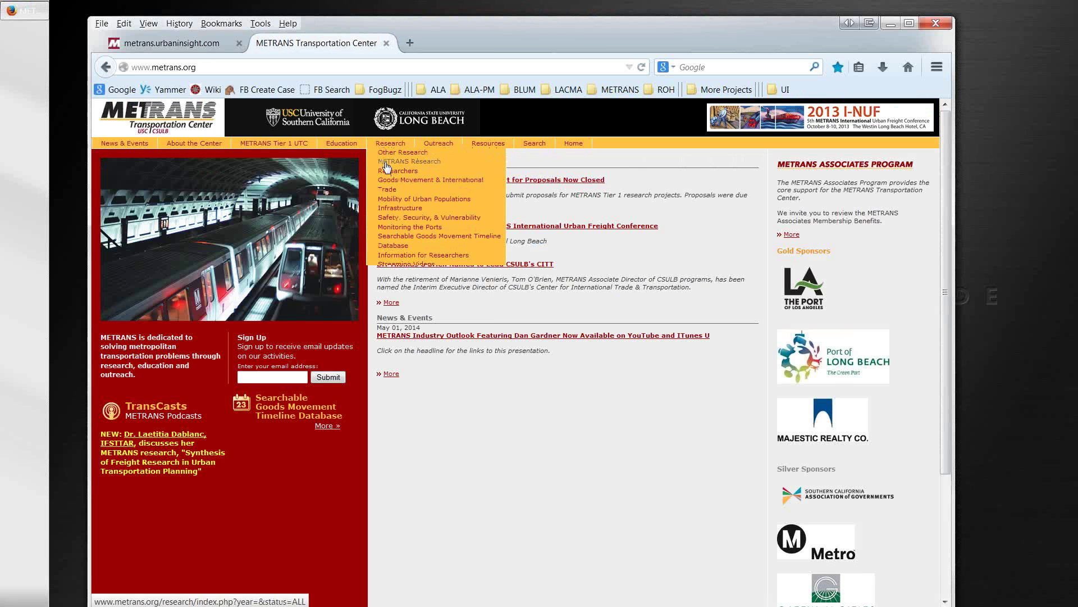
left_click(386, 166)
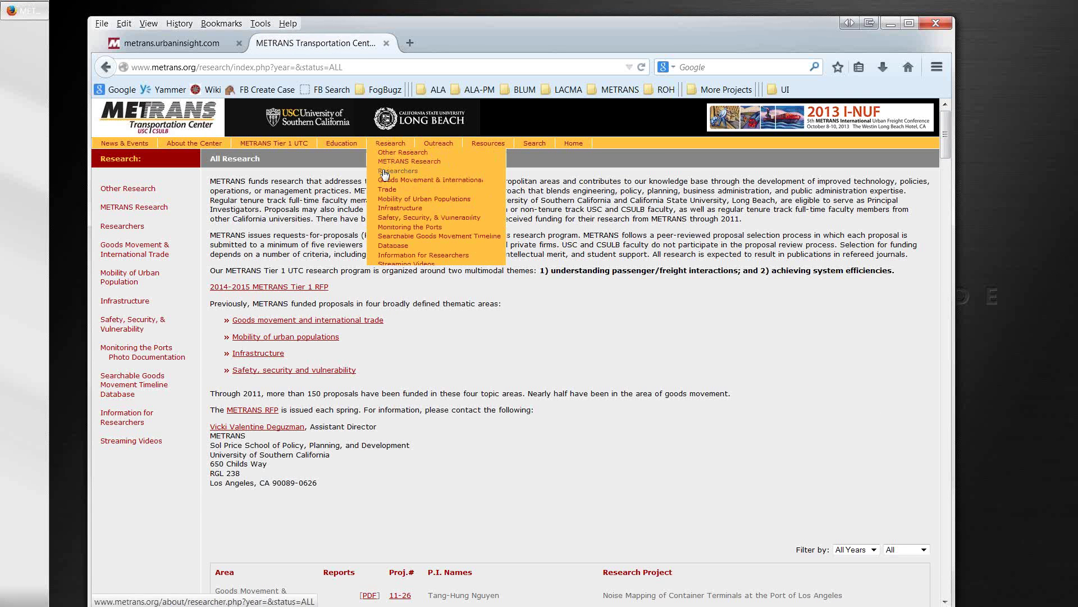
left_click(385, 173)
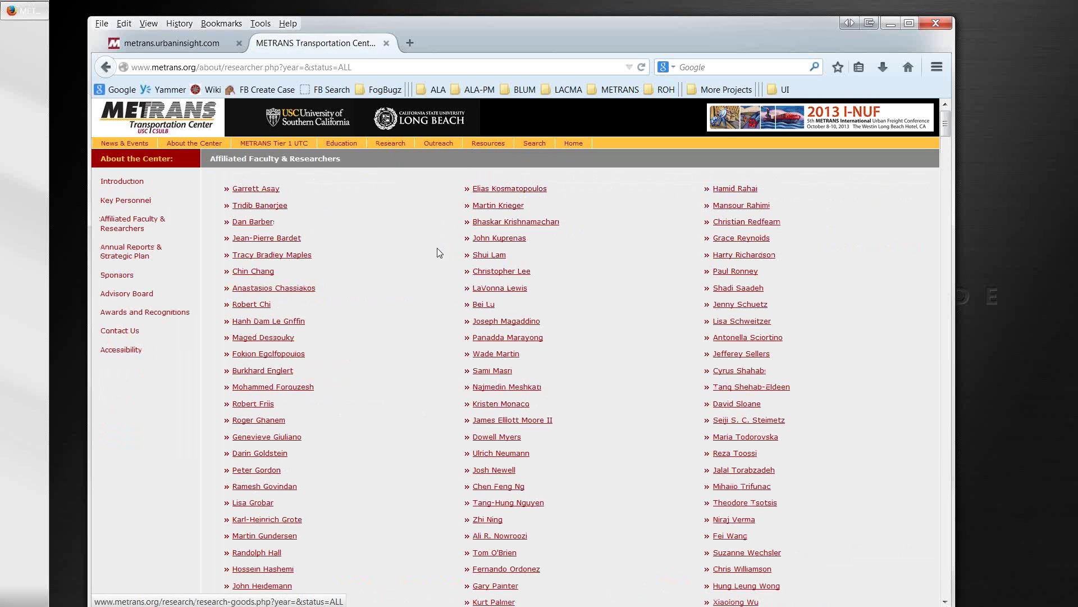
Step: Browse the old site's researcher listing, then return to the new site's tab
scroll(430, 262, "down", 10)
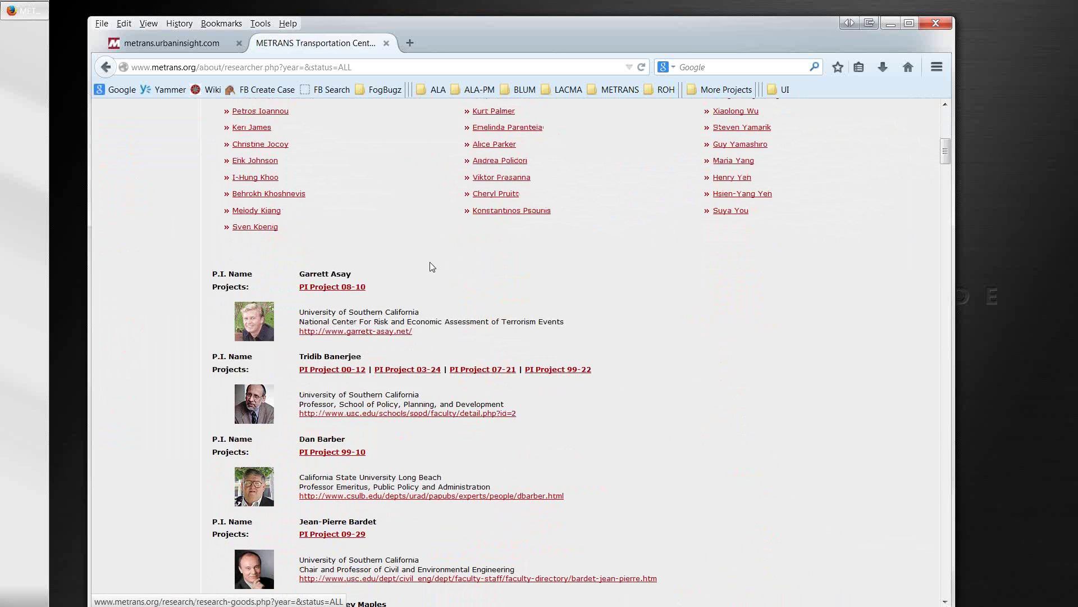
scroll(431, 266, "down", 2)
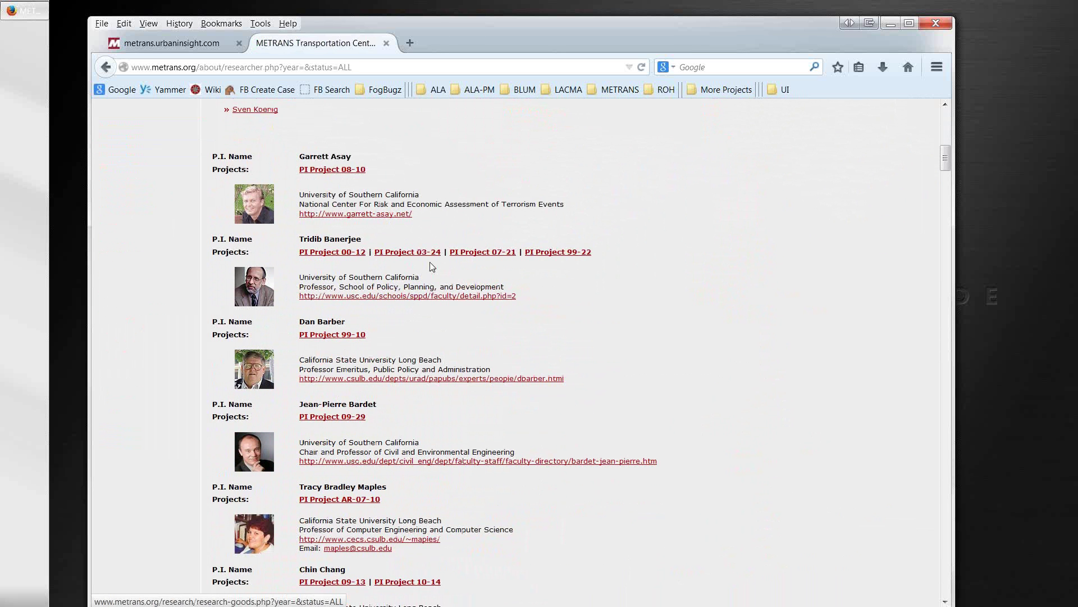
scroll(435, 305, "down", 2)
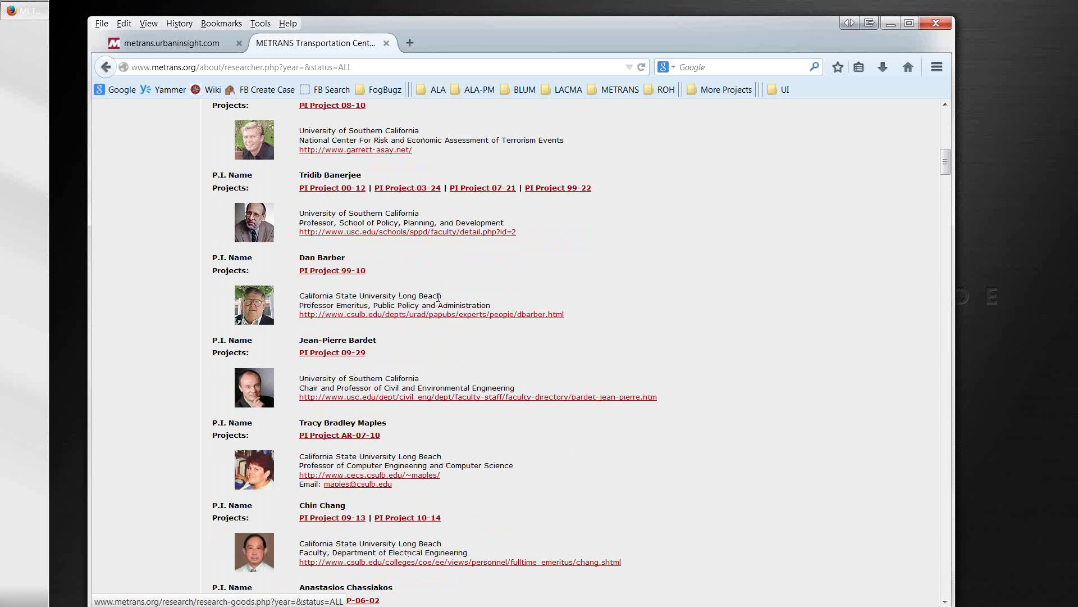
scroll(442, 294, "down", 2)
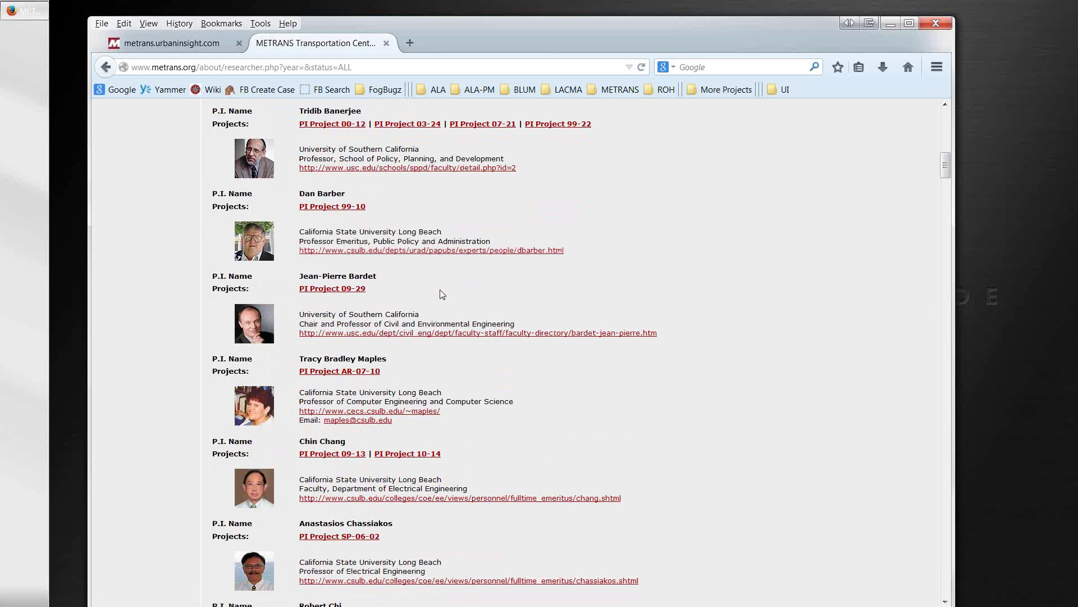
scroll(442, 294, "down", 4)
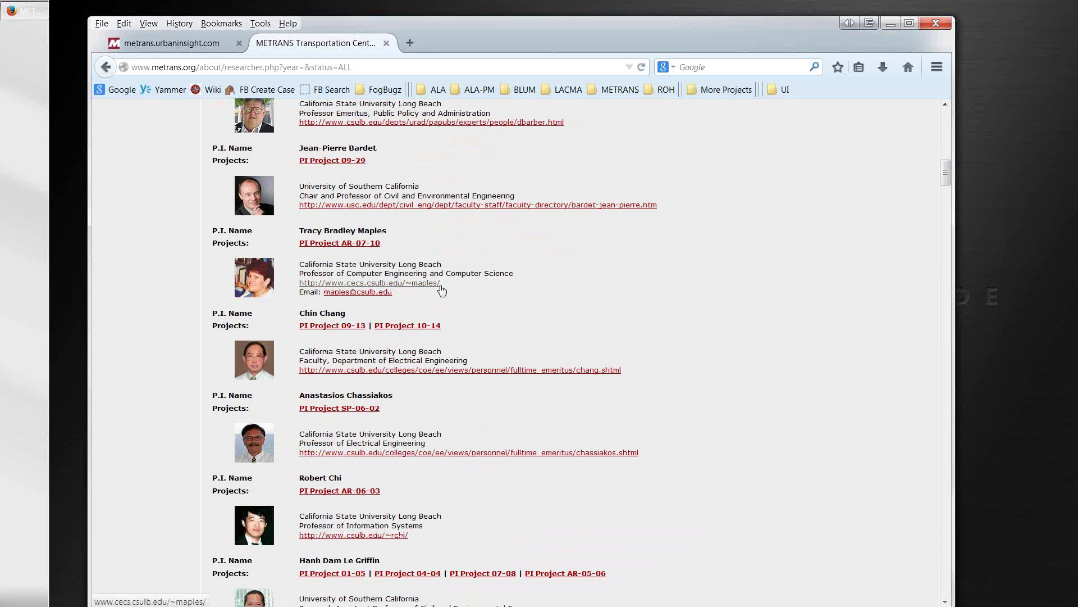
left_click(208, 43)
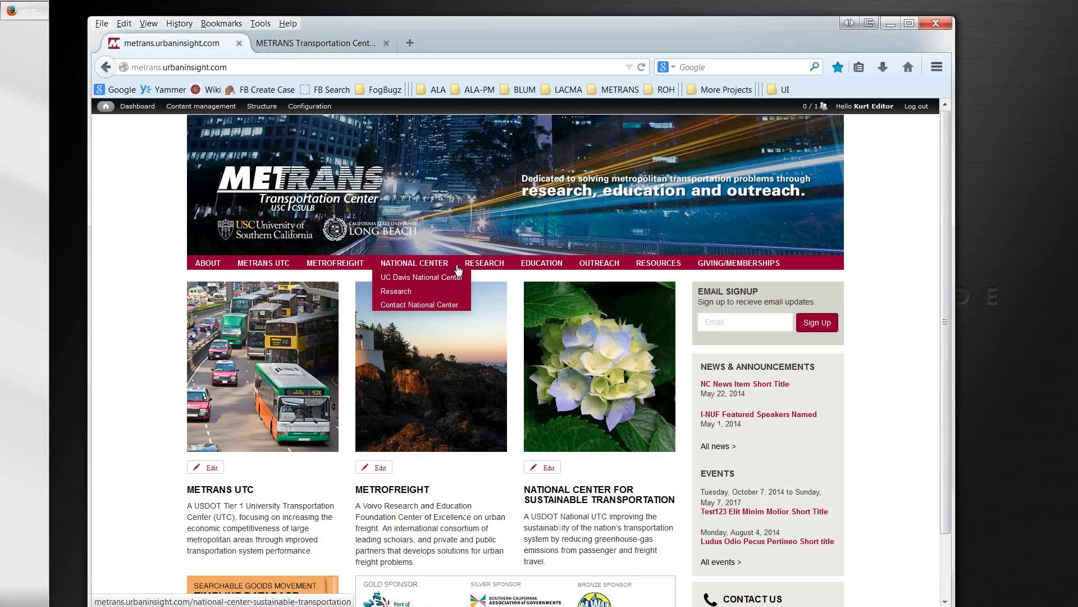
Step: Open the new site's Researchers page, select the second researcher's name, then compare with the old listing
mouse_move(473, 275)
left_click(473, 294)
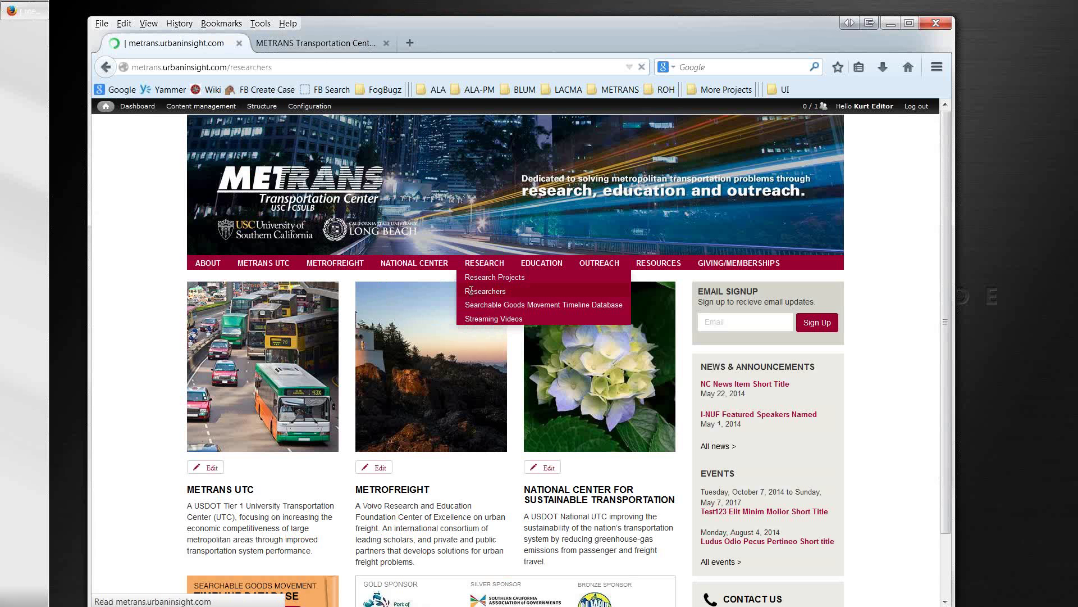
scroll(601, 378, "down", 5)
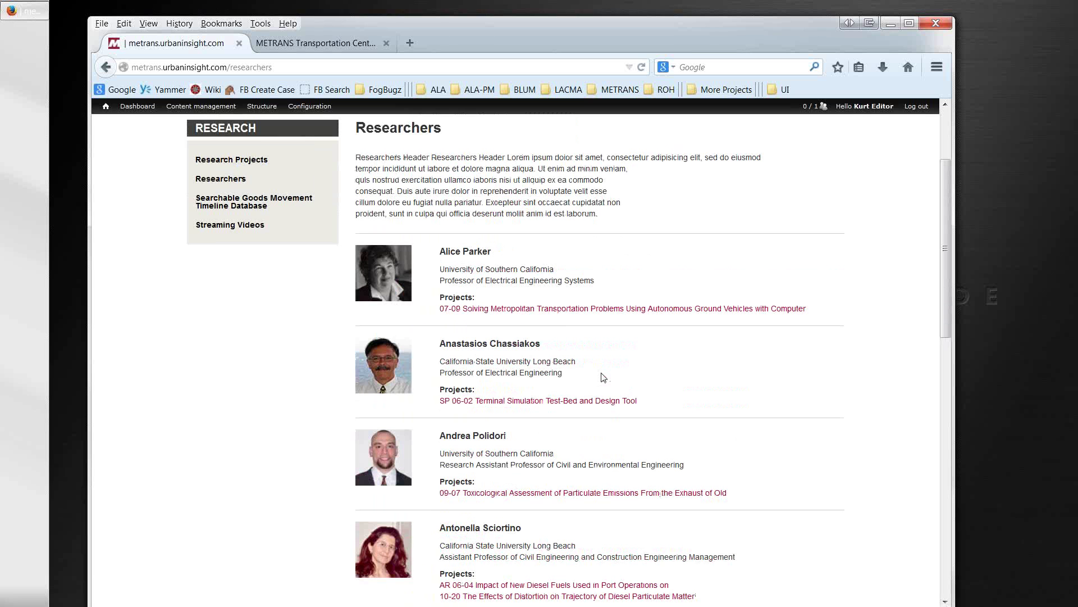
left_click_drag(548, 345, 443, 347)
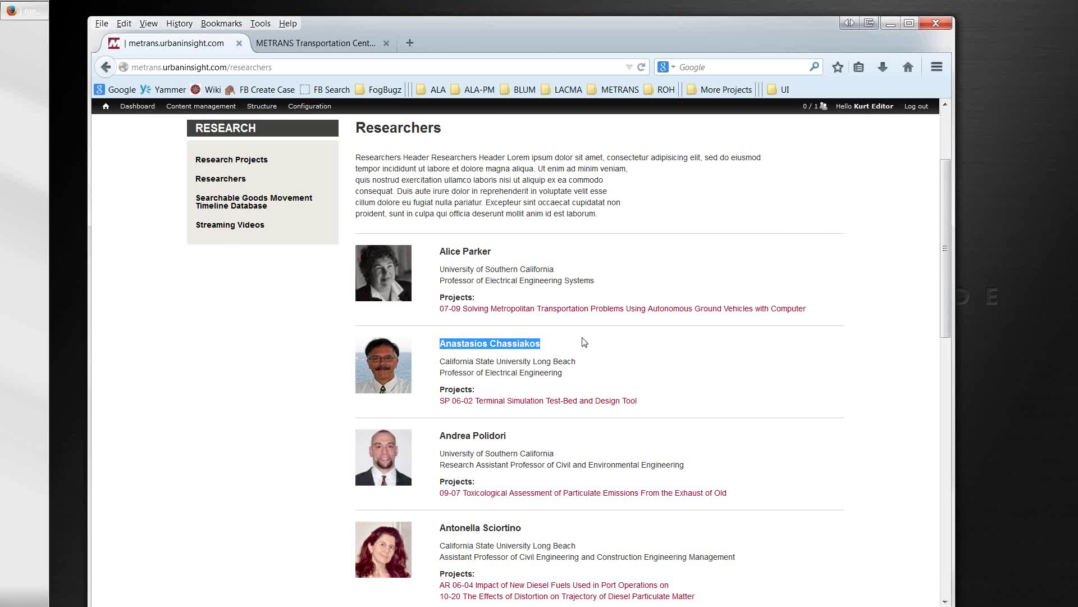
scroll(585, 342, "up", 4)
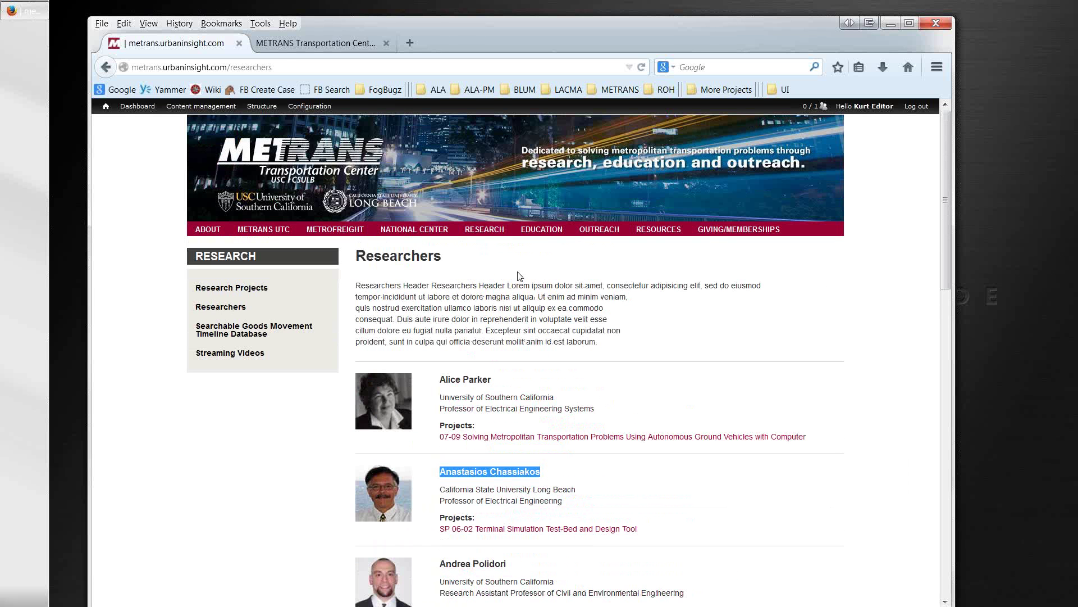
left_click(283, 47)
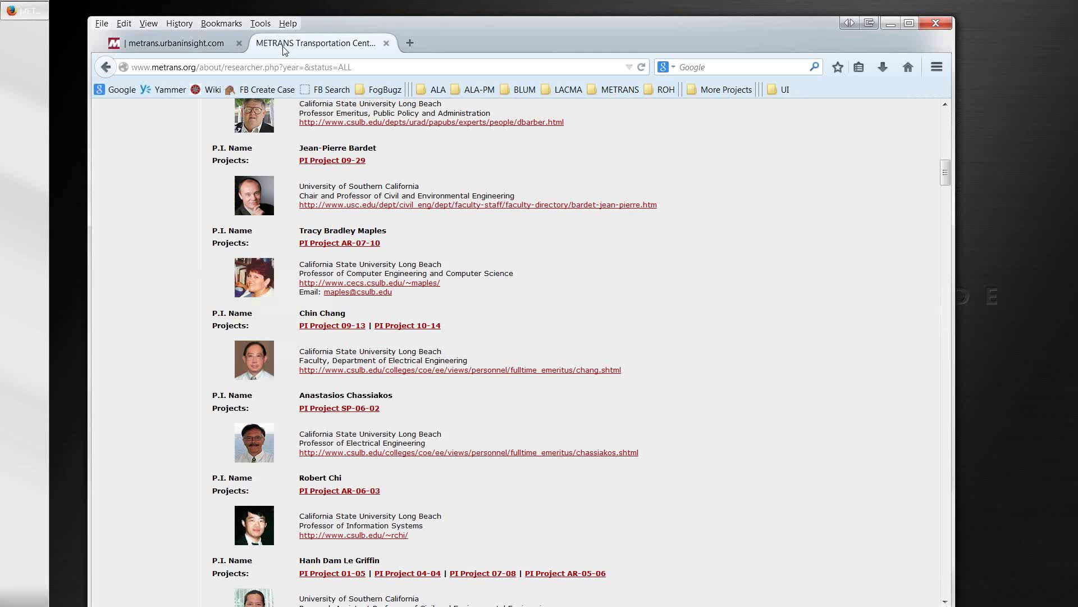
Step: On the old All Research table, examine the 11-25 project row and open its detail page
scroll(366, 238, "up", 9)
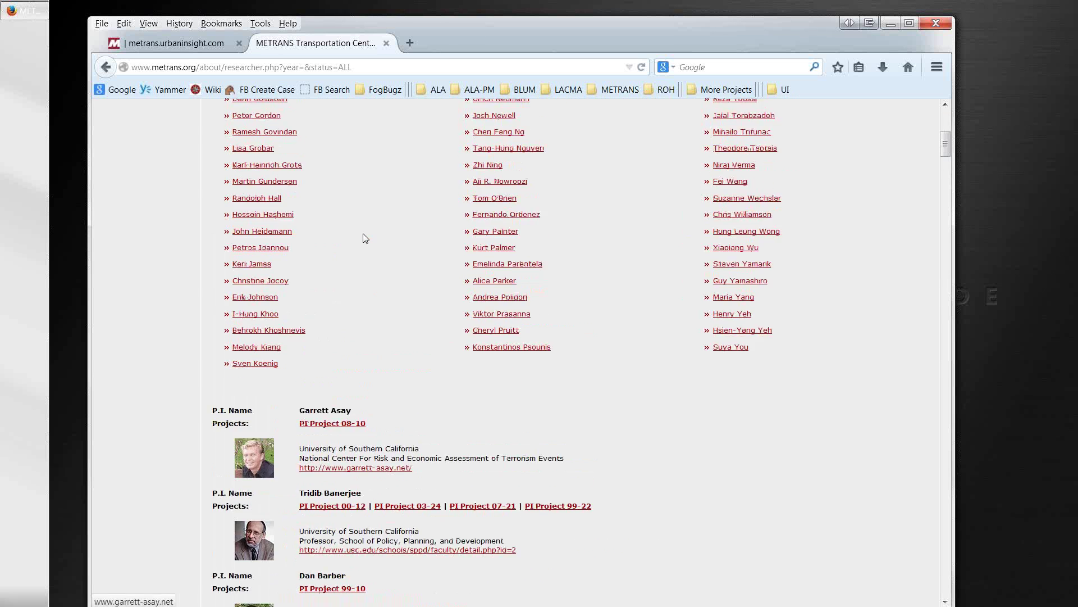
scroll(366, 238, "up", 6)
mouse_move(390, 144)
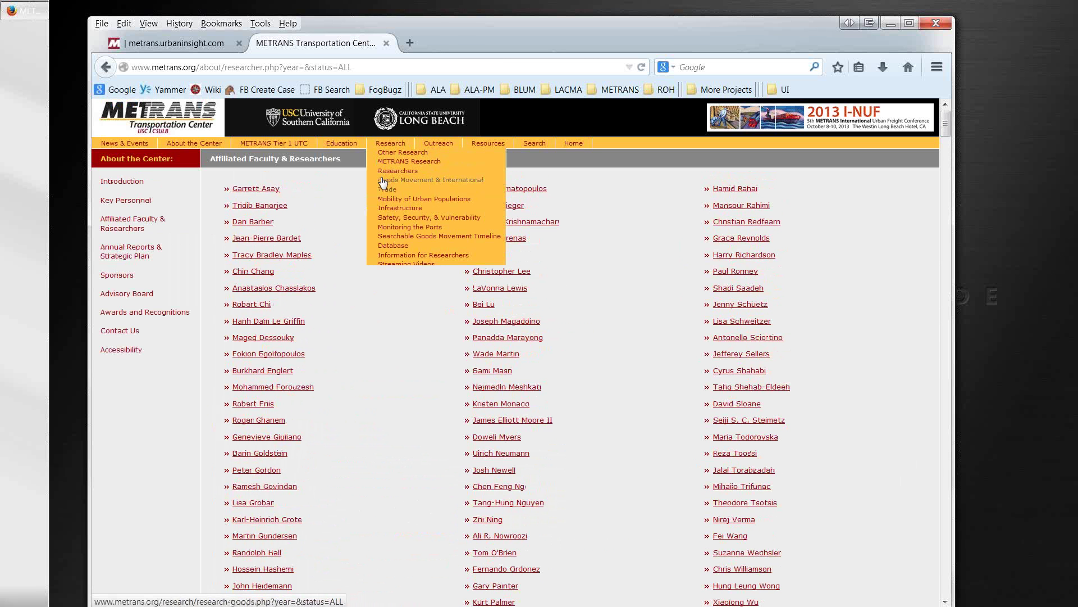
left_click(393, 161)
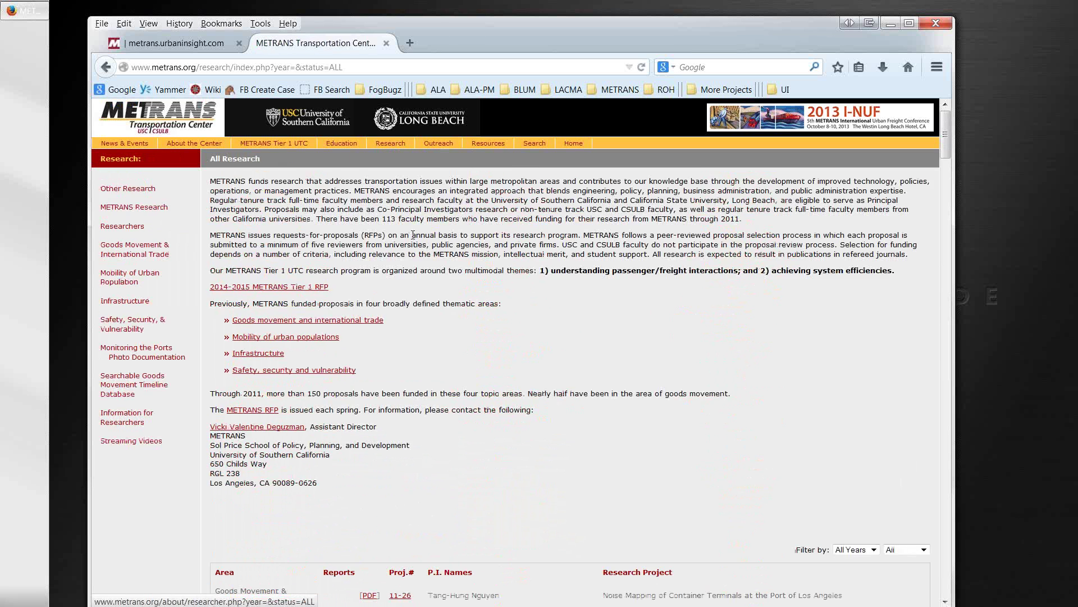
scroll(422, 286, "down", 6)
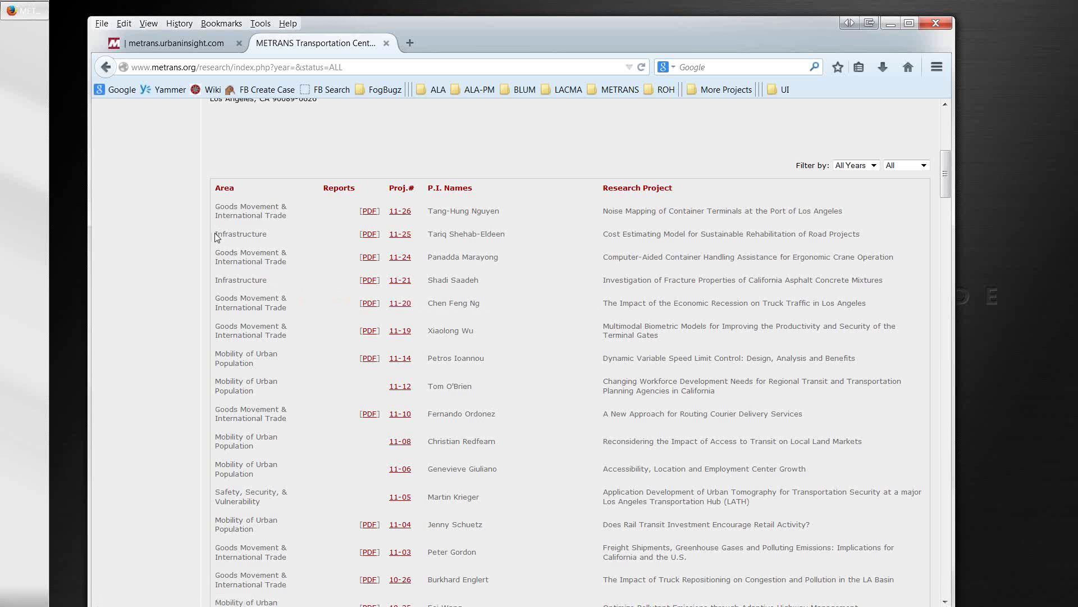
left_click_drag(215, 233, 848, 243)
left_click(292, 242)
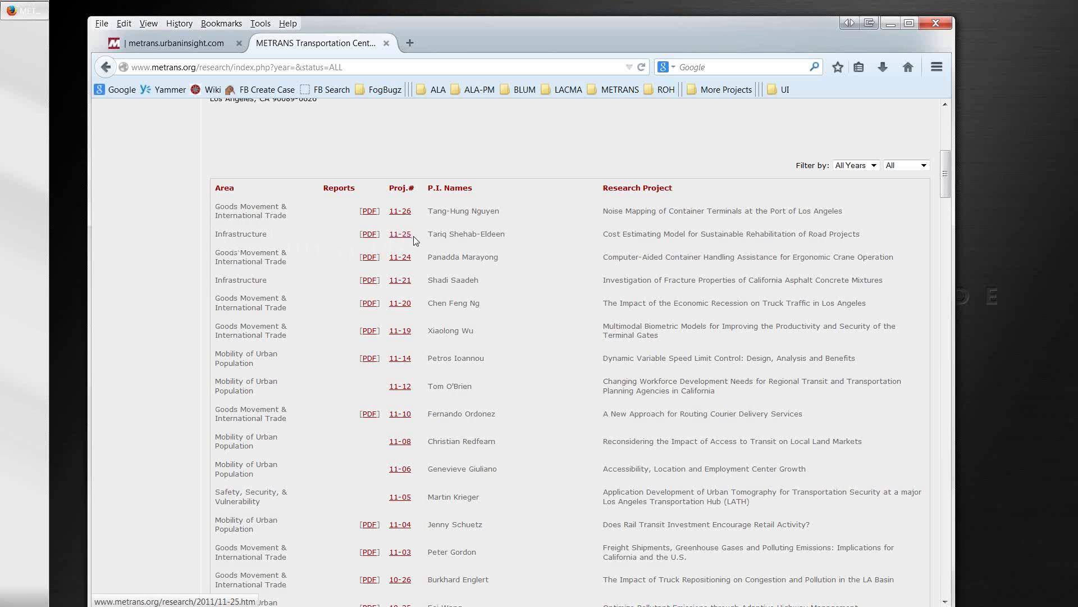
left_click_drag(414, 234, 521, 235)
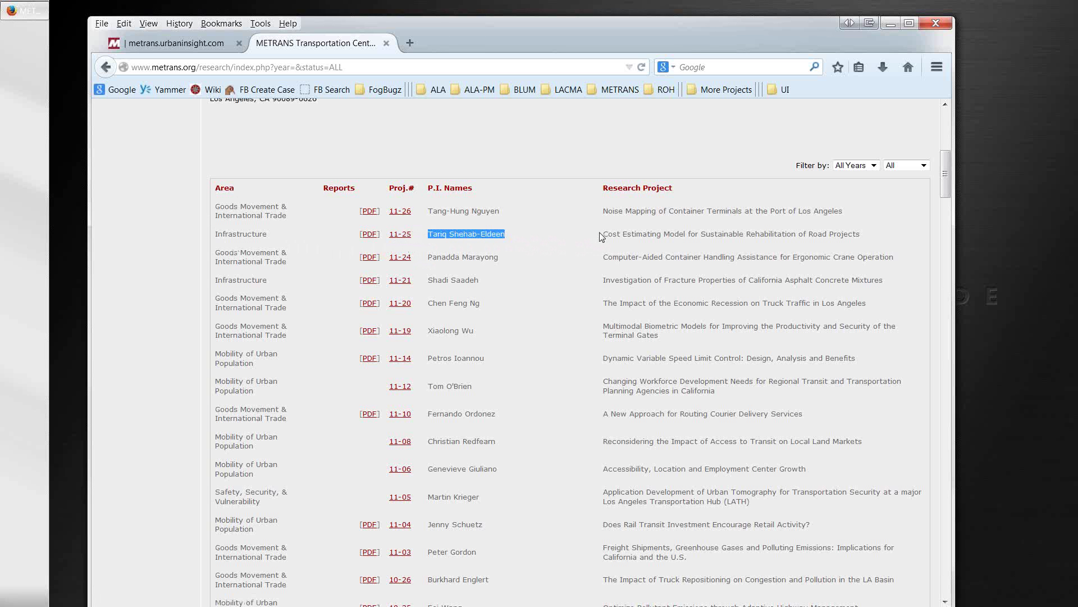
left_click_drag(602, 235, 760, 236)
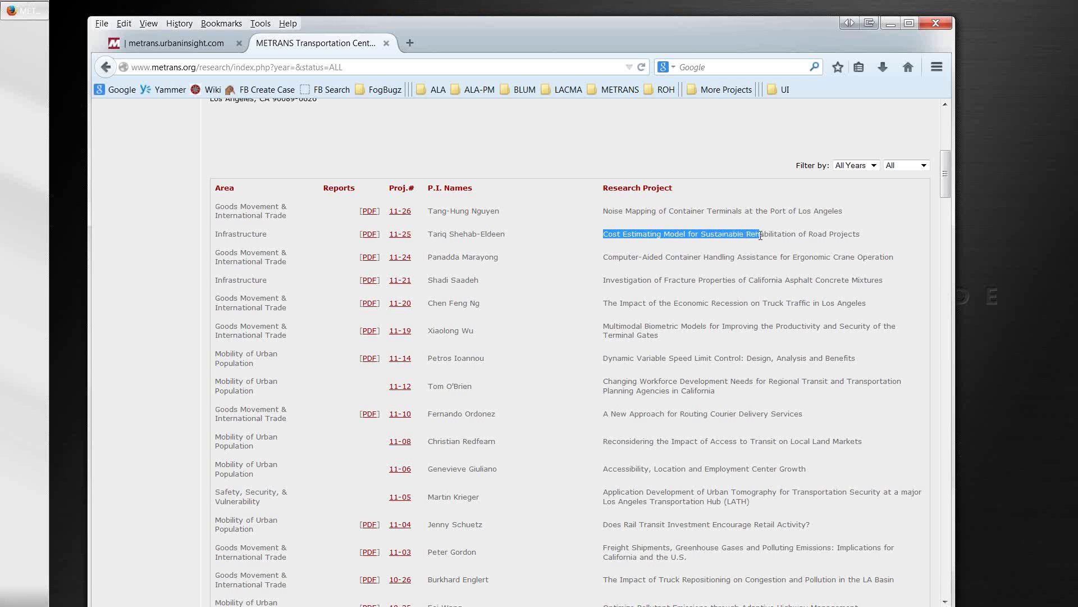
left_click(405, 239)
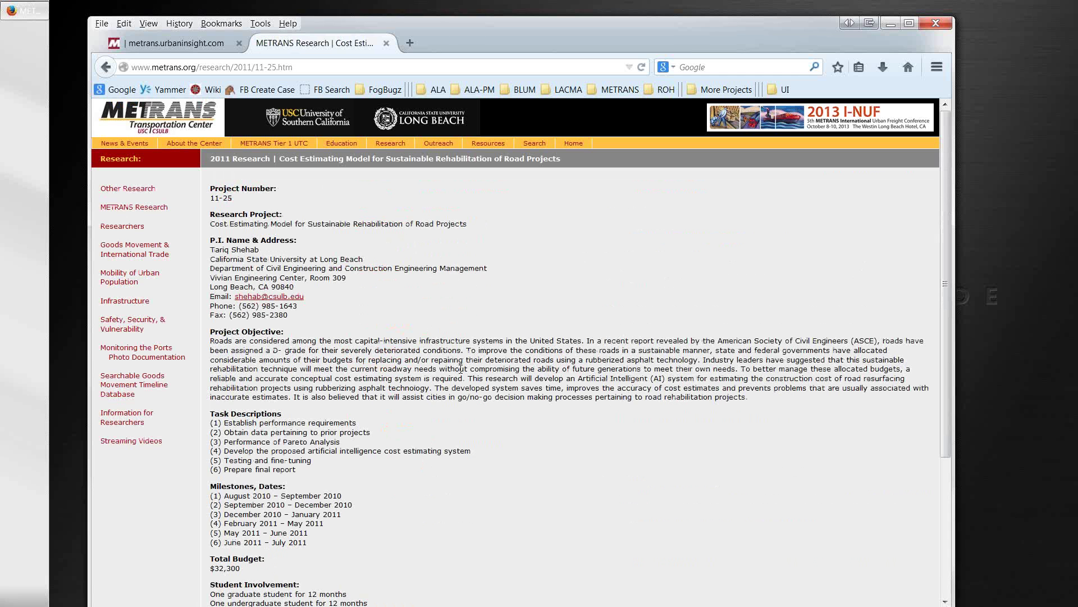
left_click(110, 69)
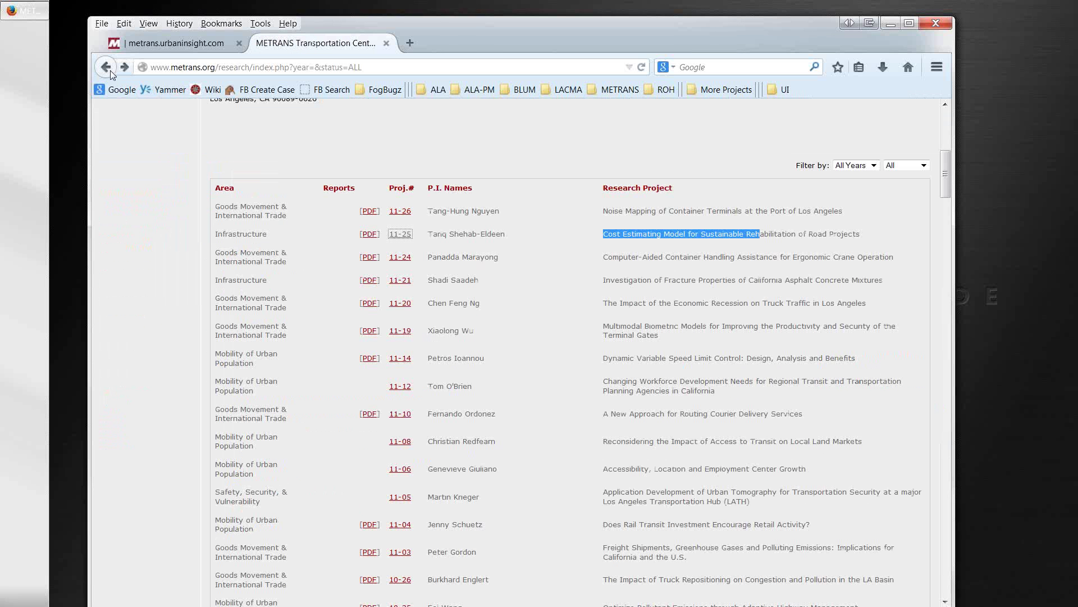
left_click(217, 238)
Step: Open the 11-26 report PDF and the 11-25 project page, returning to the list each time
scroll(216, 238, "down", 5)
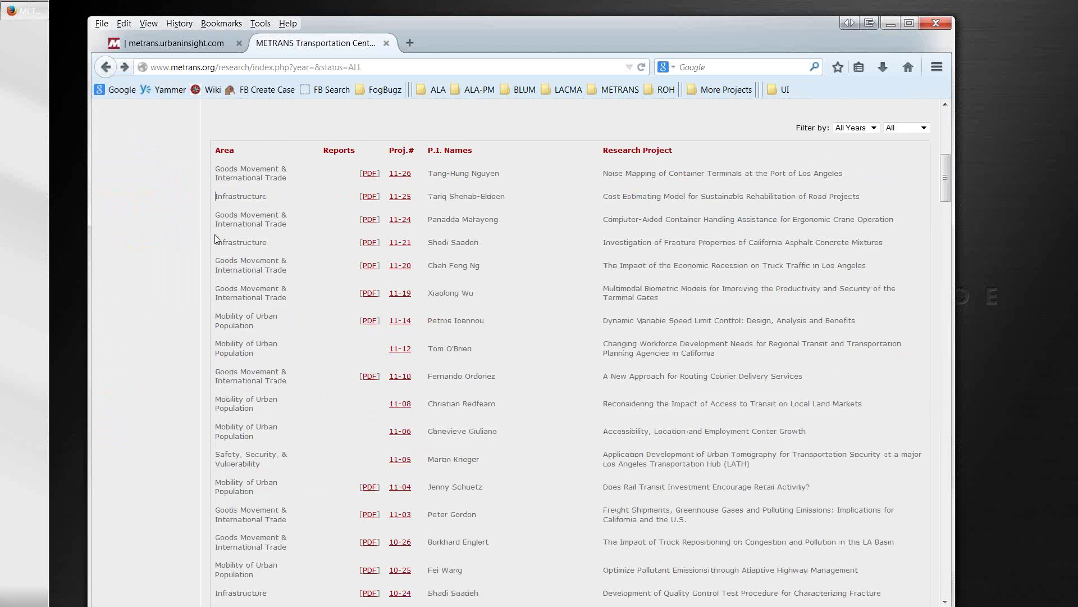
scroll(217, 239, "down", 4)
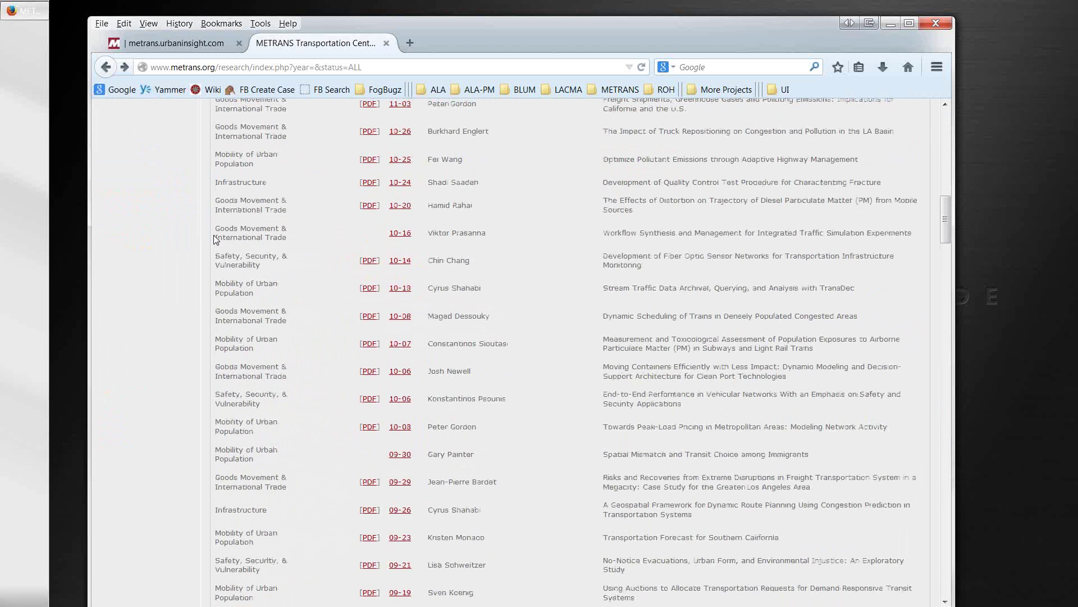
scroll(215, 241, "up", 5)
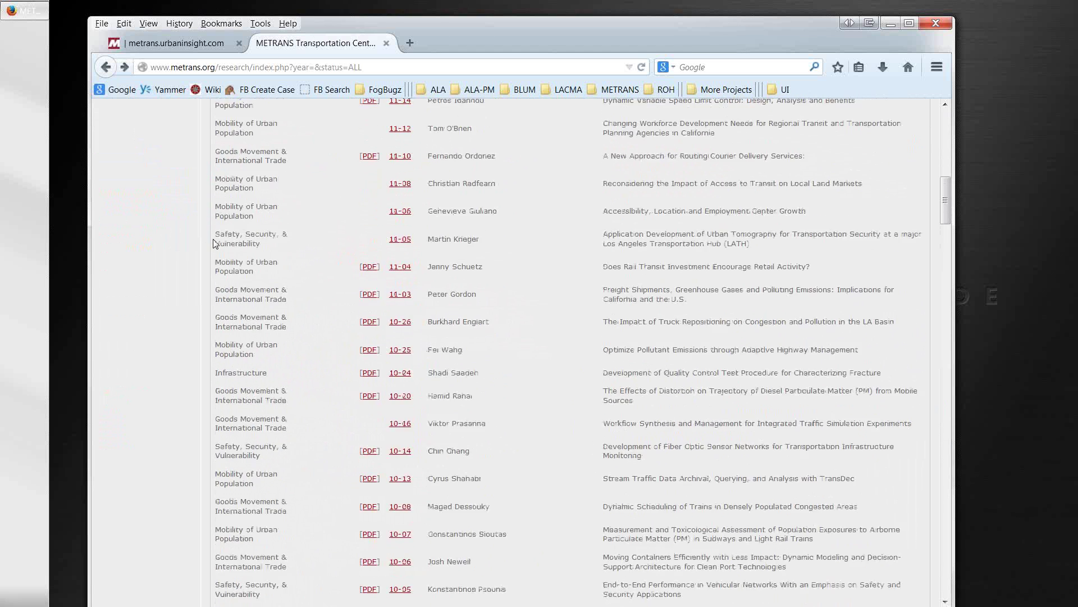
scroll(214, 241, "up", 5)
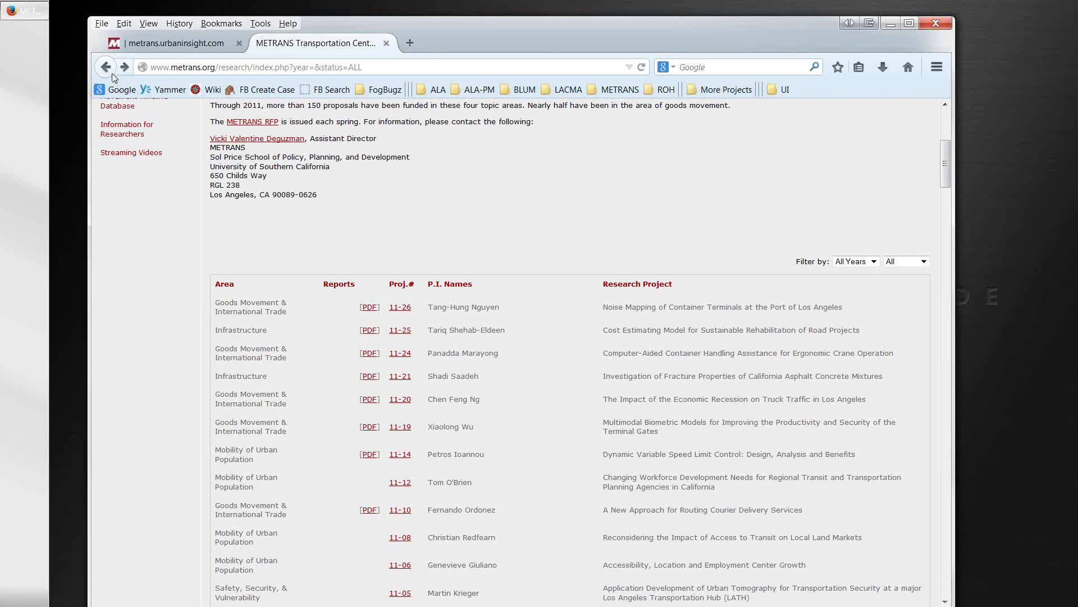
left_click(369, 307)
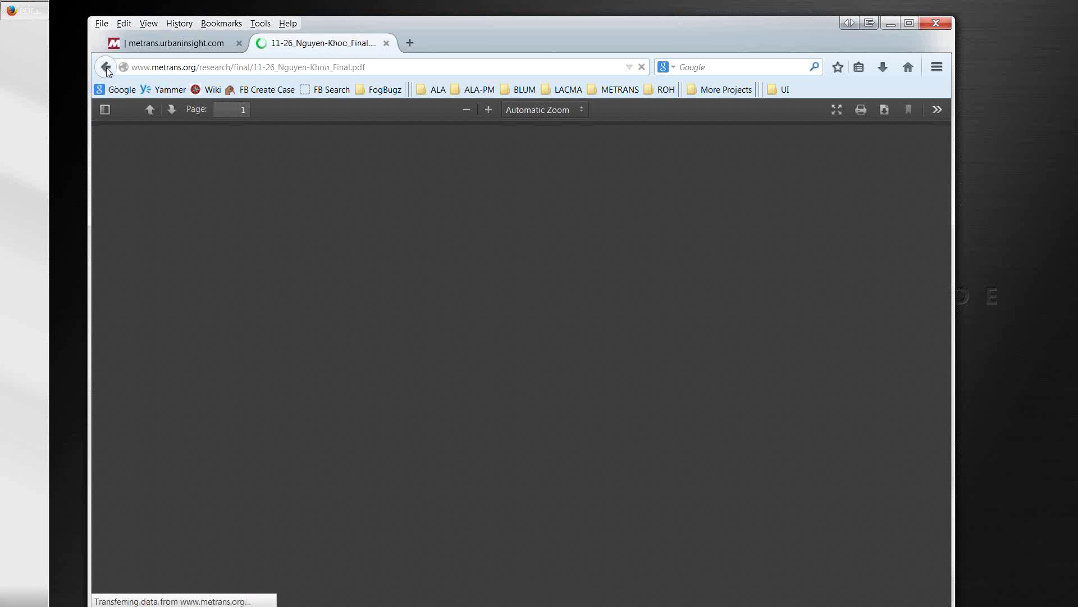
left_click(106, 69)
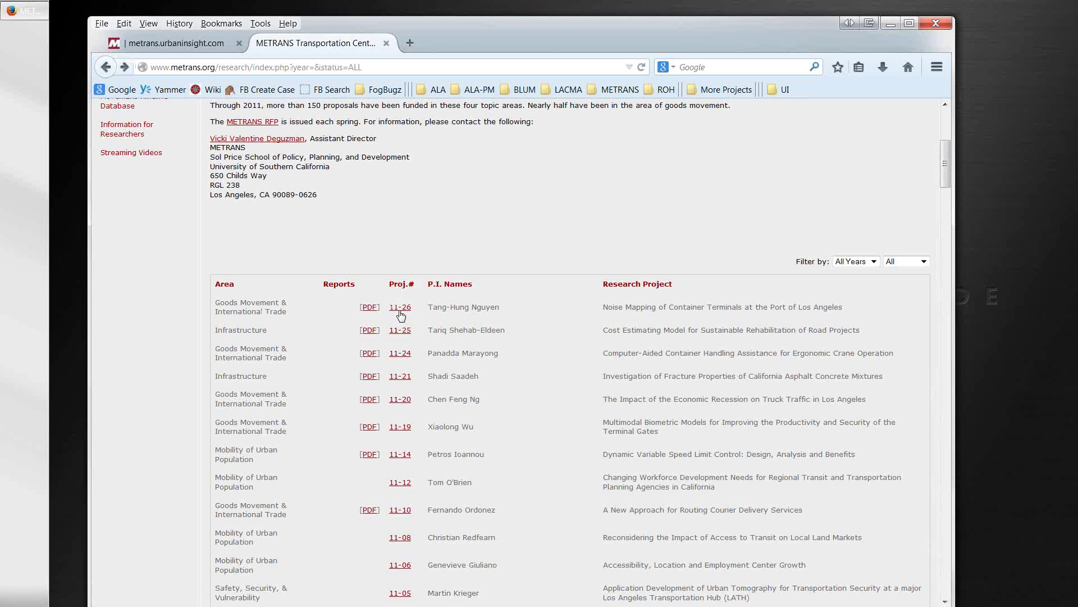
left_click(401, 331)
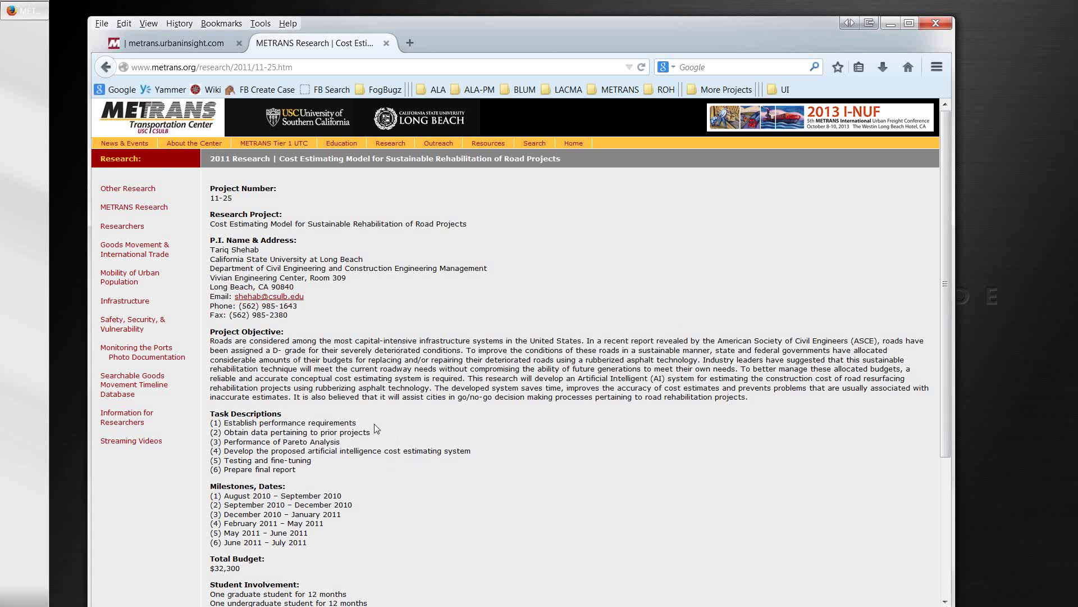
left_click(105, 68)
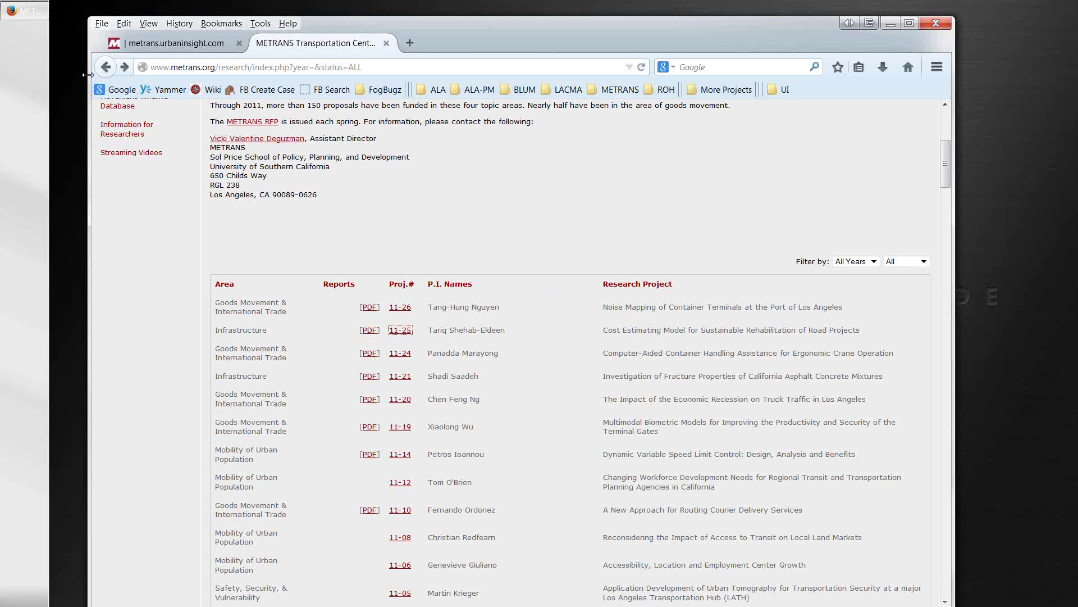
Step: Review the 11-21 asphalt concrete fracture project page, then switch back to the new site
left_click(399, 377)
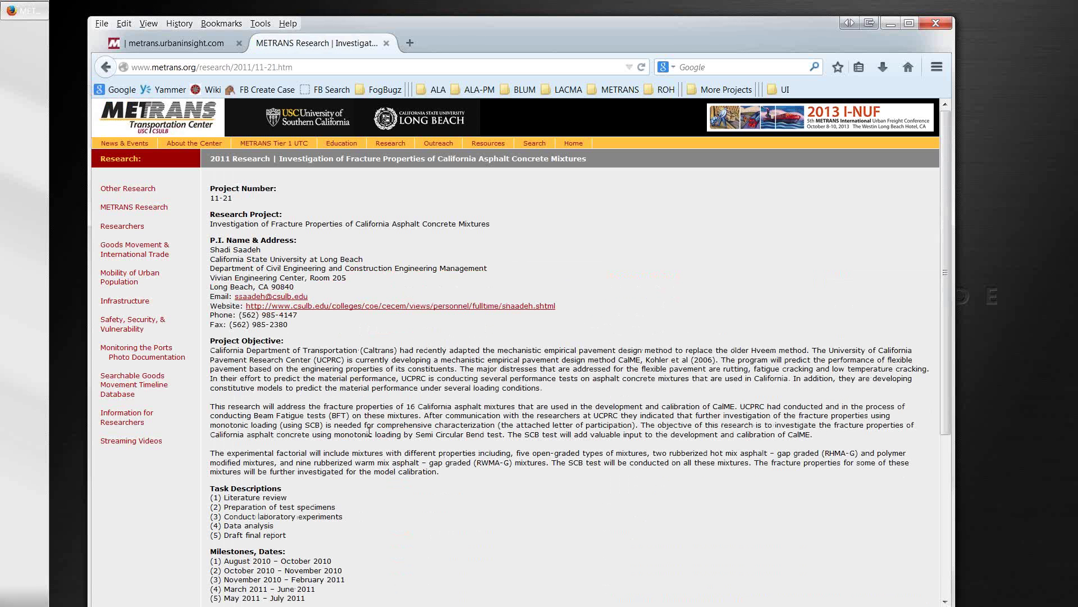
scroll(378, 466, "down", 3)
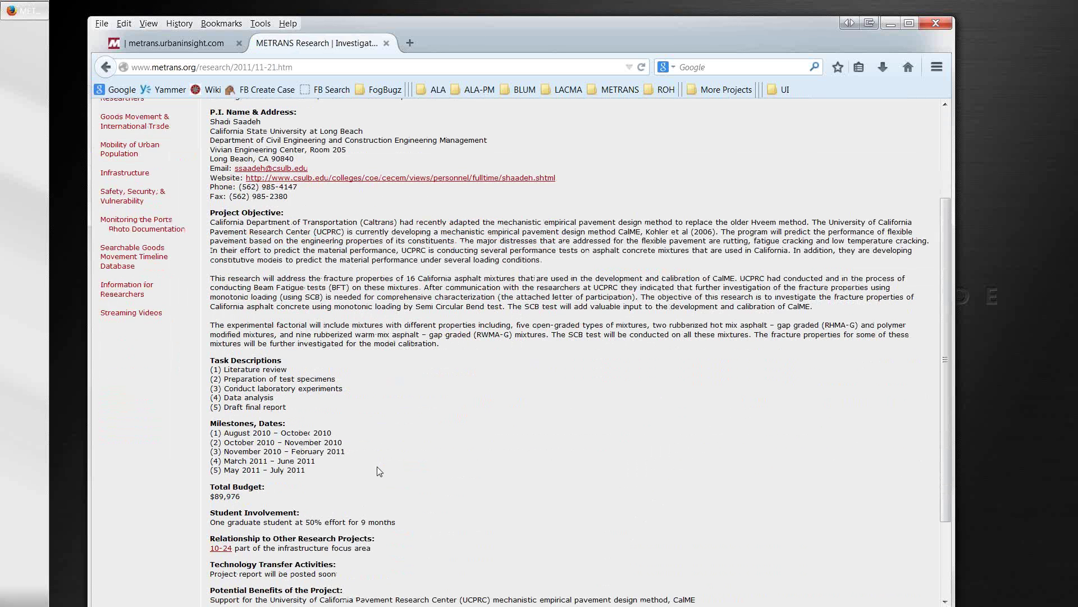
scroll(379, 470, "down", 1)
scroll(379, 471, "up", 2)
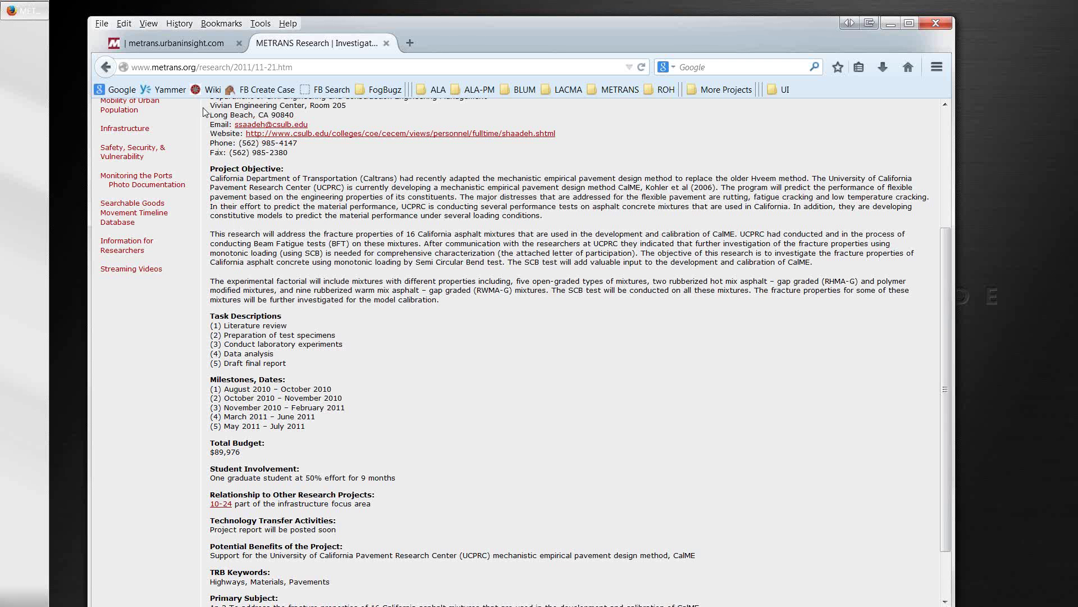
left_click(196, 48)
Step: Open the new site's All Research project list and scroll down to its pager
mouse_move(261, 228)
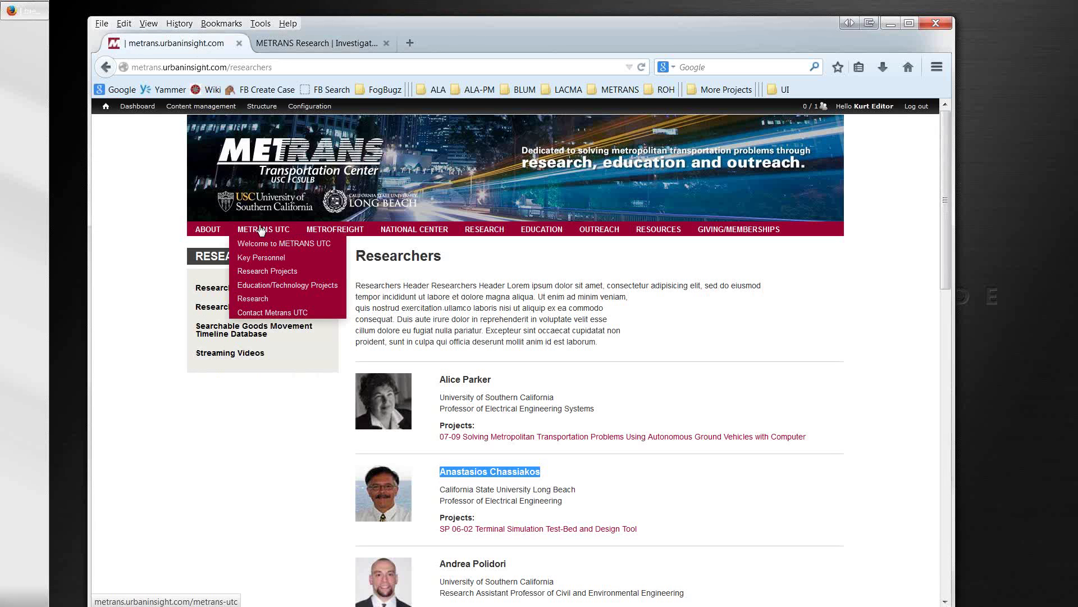
mouse_move(473, 237)
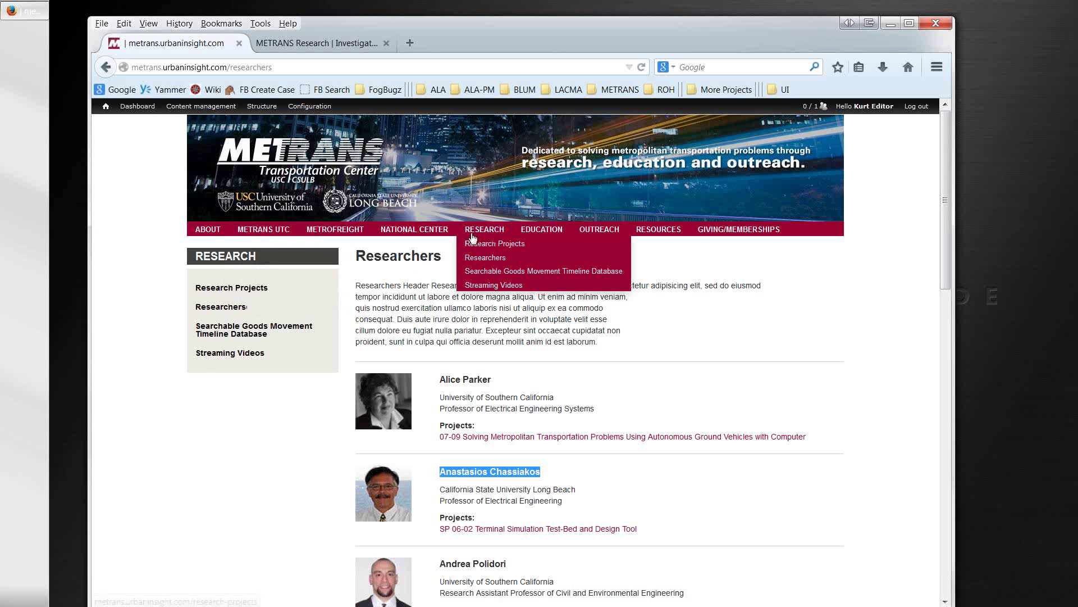
left_click(475, 246)
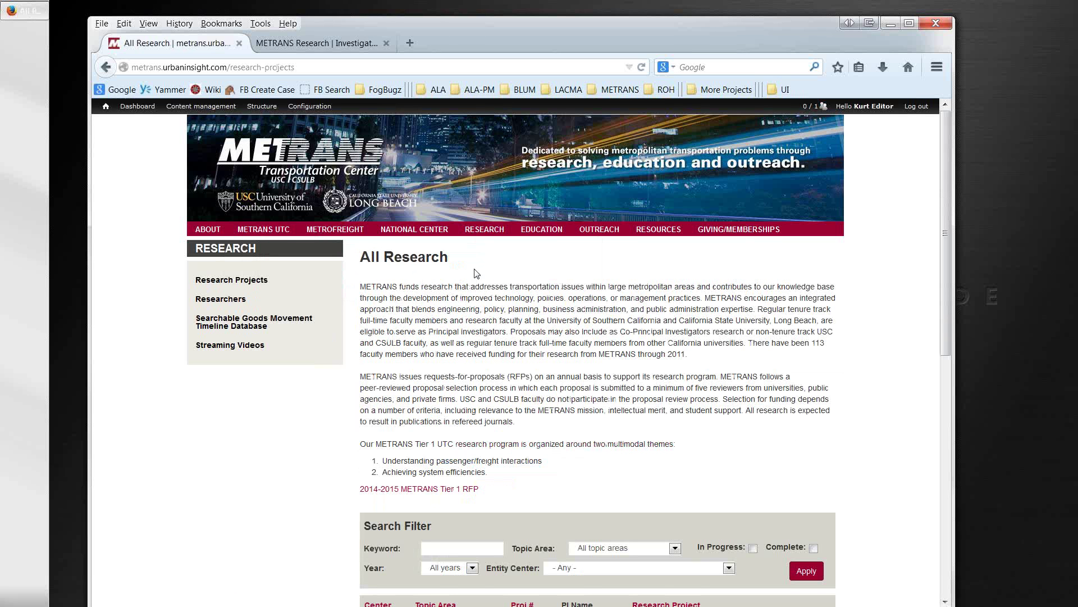
scroll(475, 273, "down", 5)
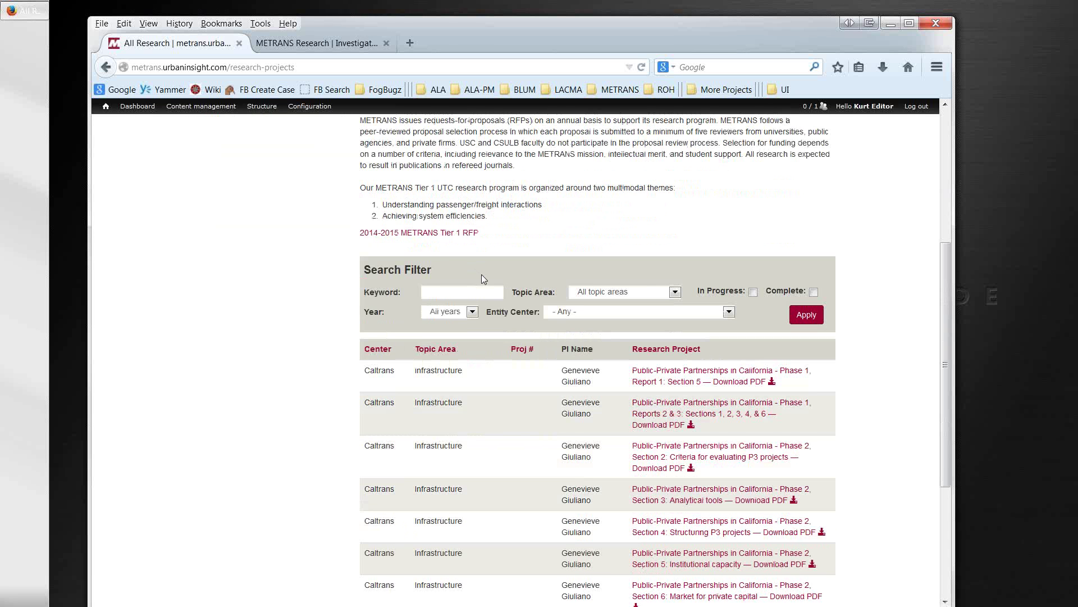
scroll(481, 274, "up", 1)
scroll(481, 274, "down", 1)
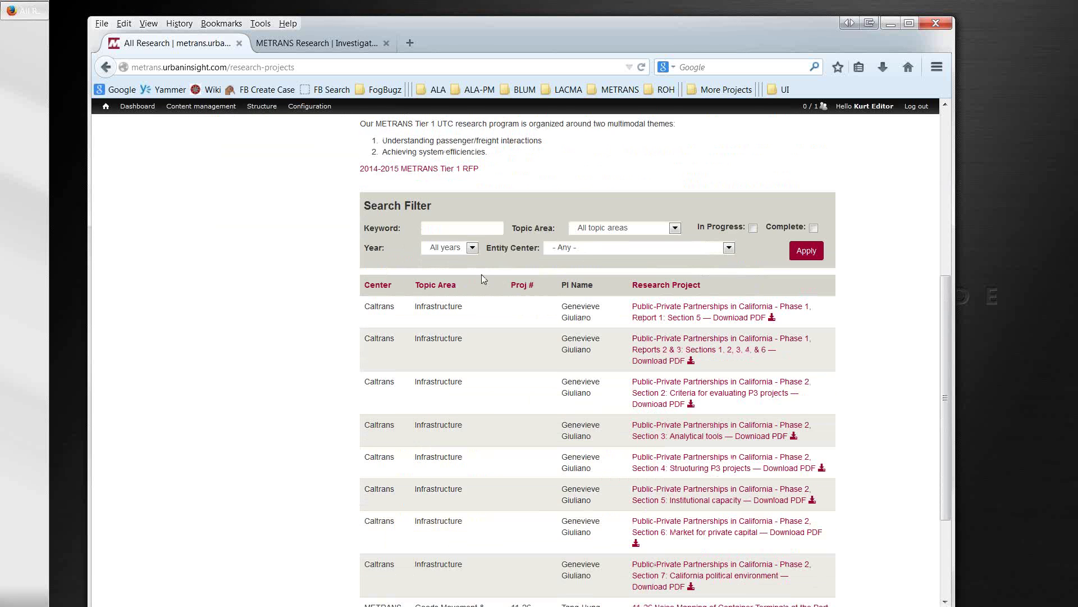
scroll(481, 277, "down", 4)
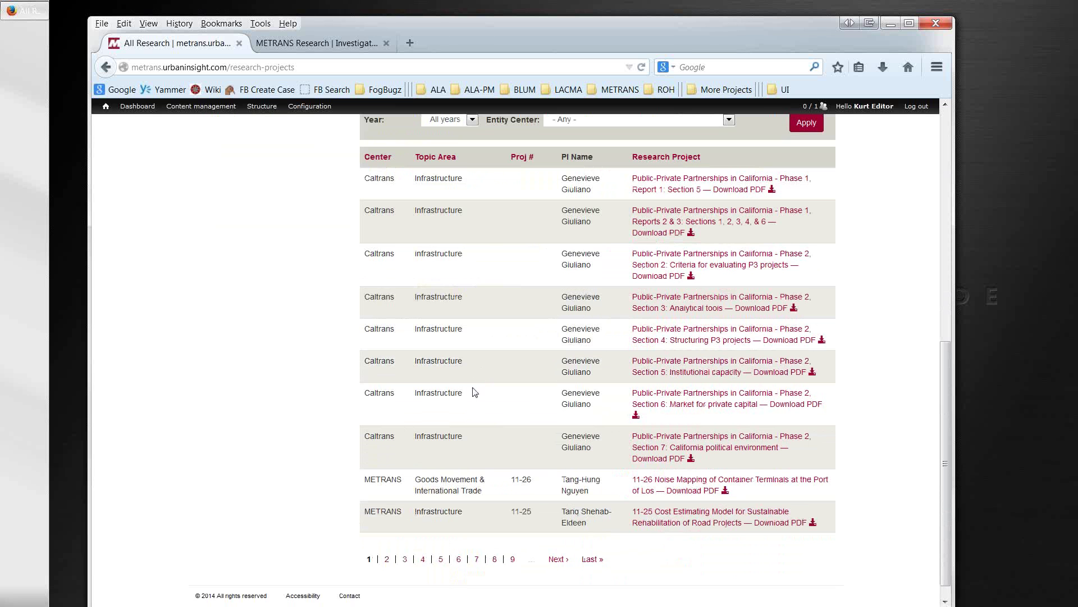
Step: Page through to page 9 and the last page, then back to page 1 with 11-26 and 11-25
left_click(513, 559)
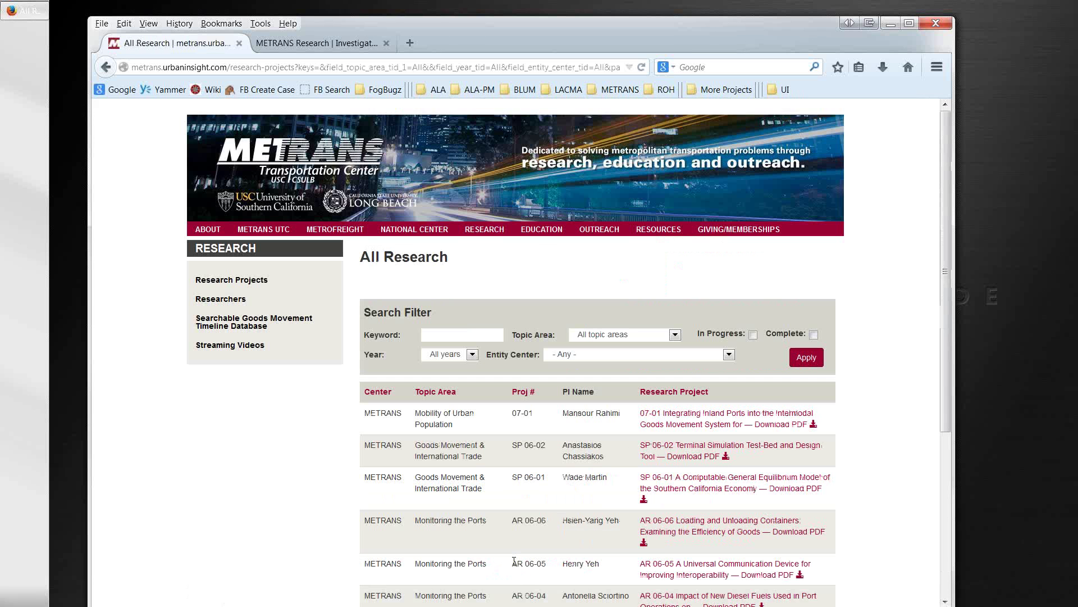
scroll(522, 533, "down", 4)
scroll(529, 521, "down", 1)
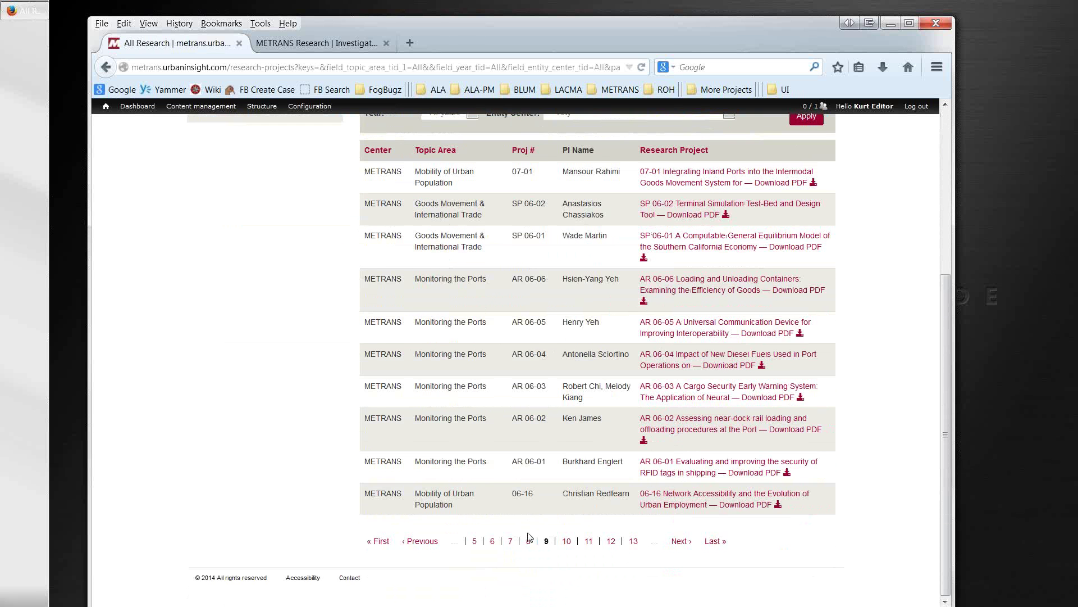
left_click(711, 545)
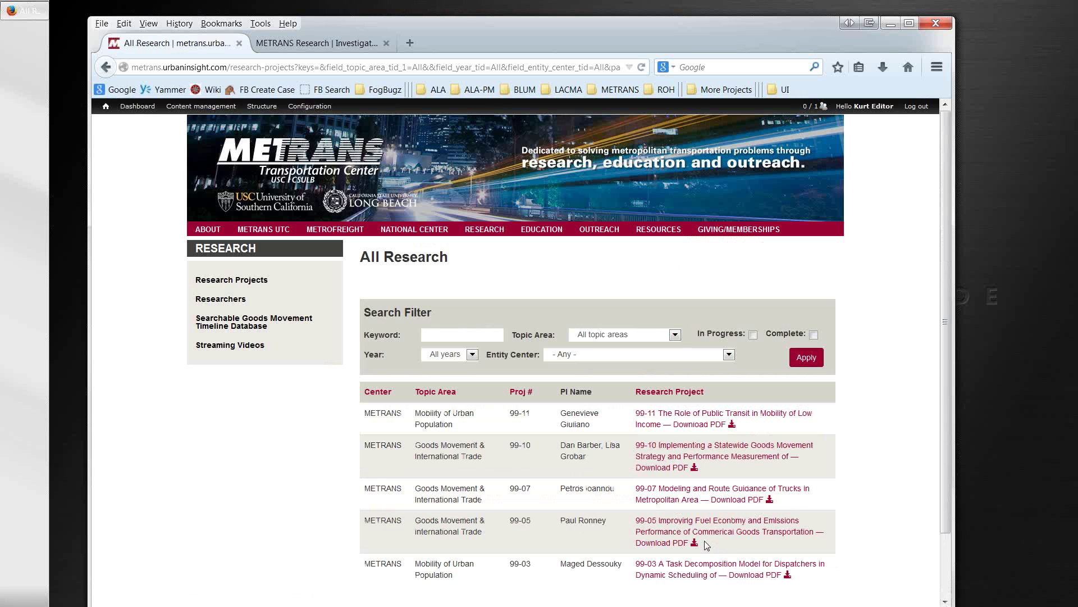
scroll(444, 489, "down", 2)
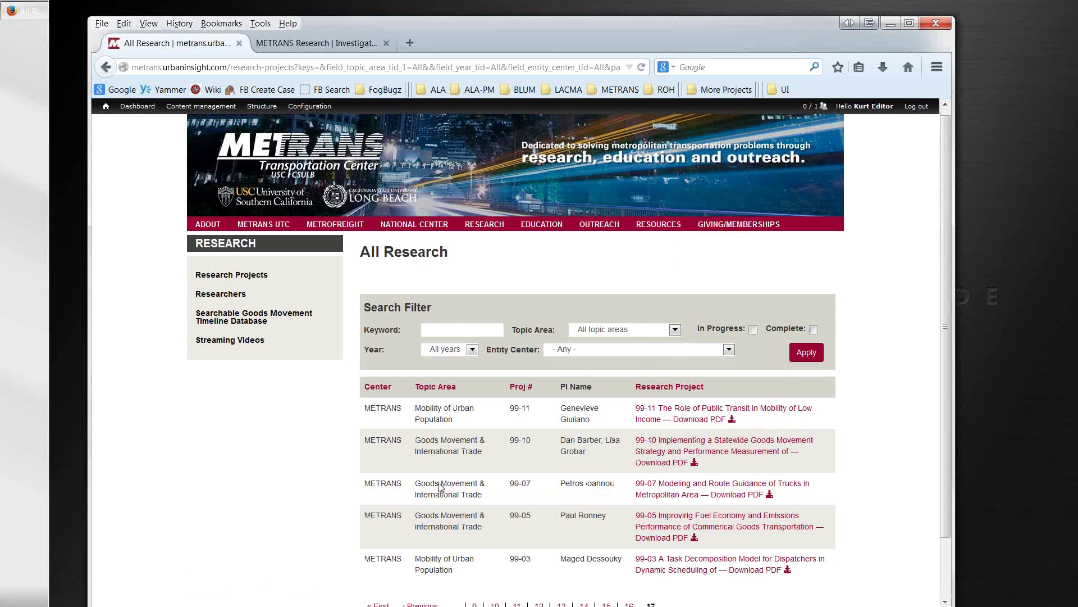
left_click(381, 541)
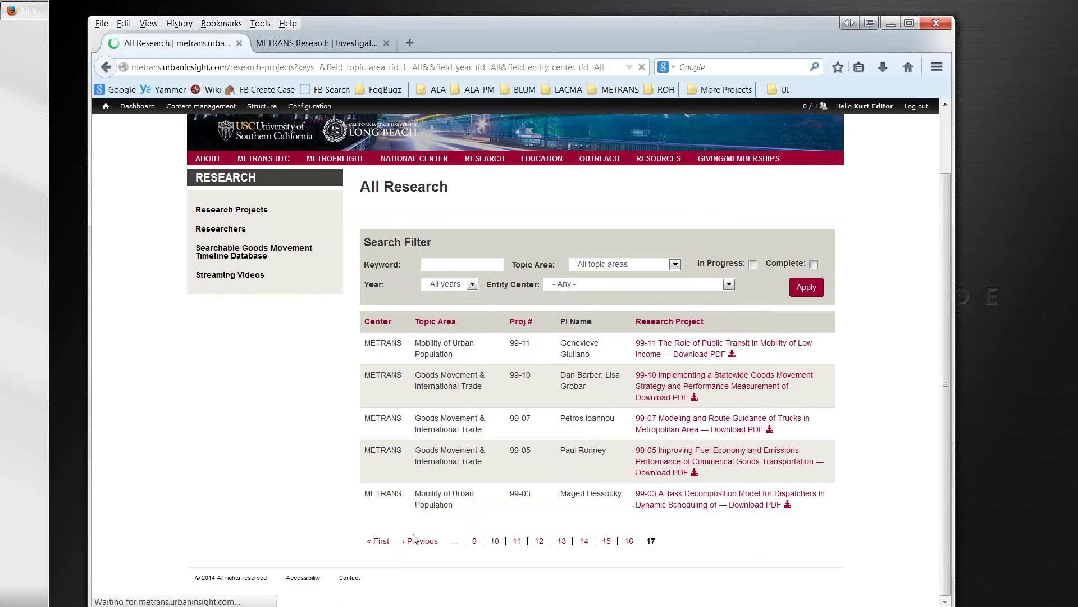
scroll(597, 436, "down", 4)
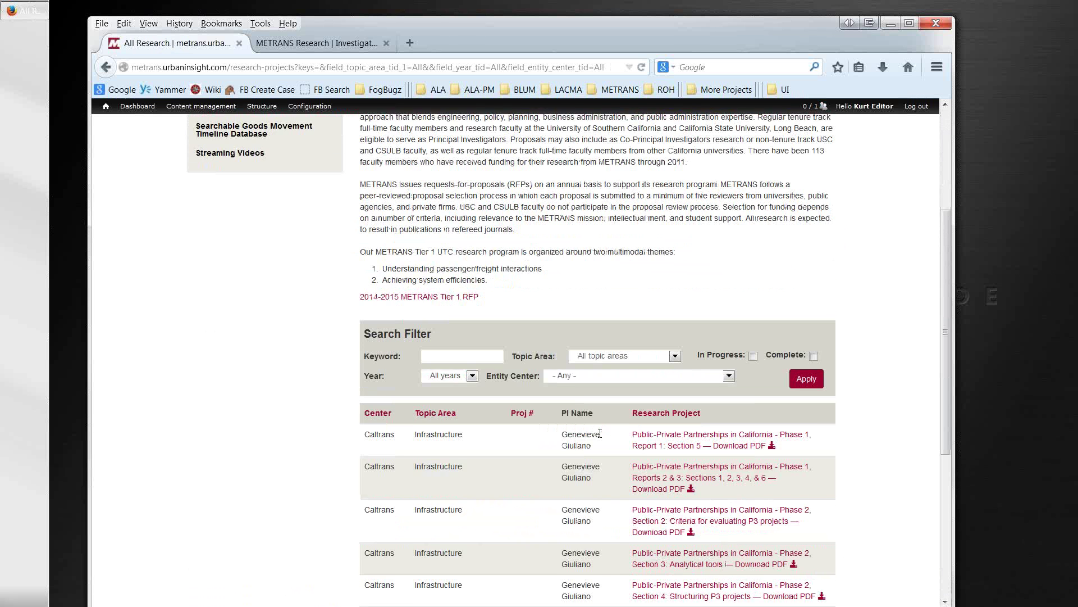
scroll(597, 436, "down", 7)
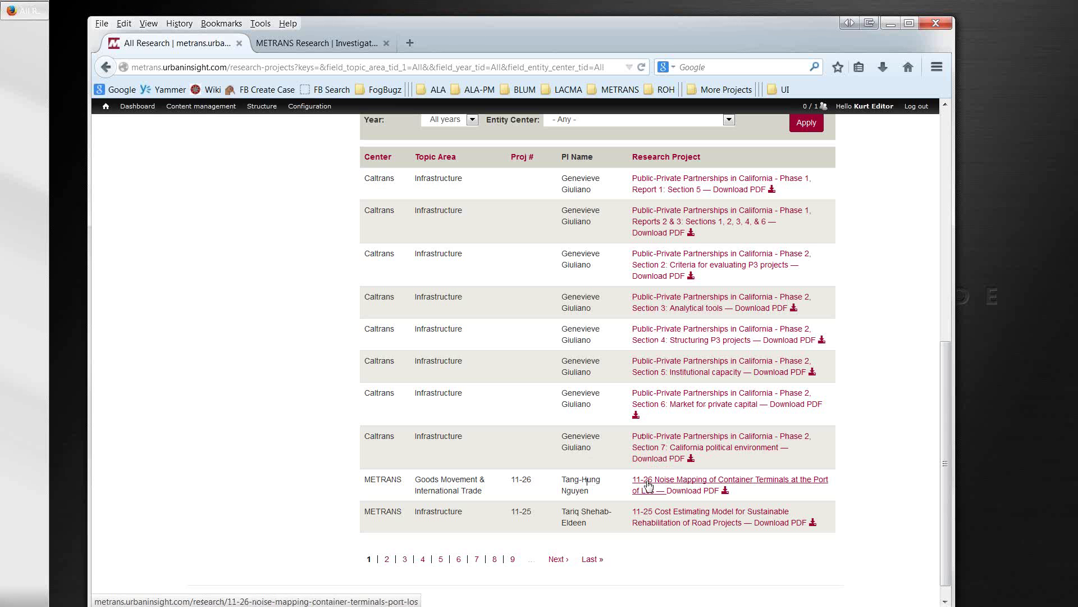
Step: Open and review the 11-26 Noise Mapping project page
left_click(649, 484)
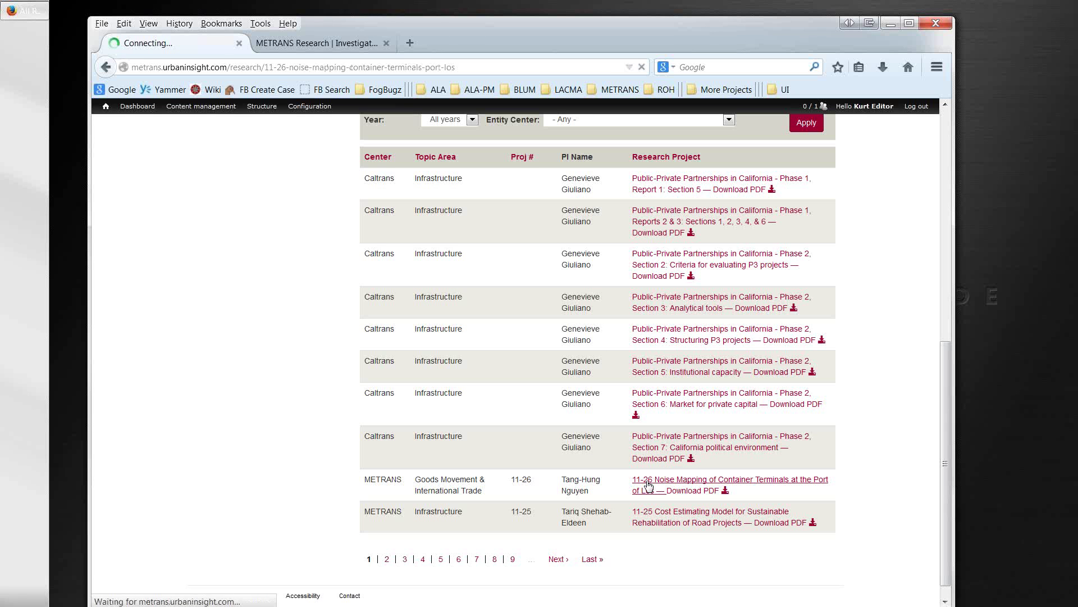
scroll(648, 484, "down", 3)
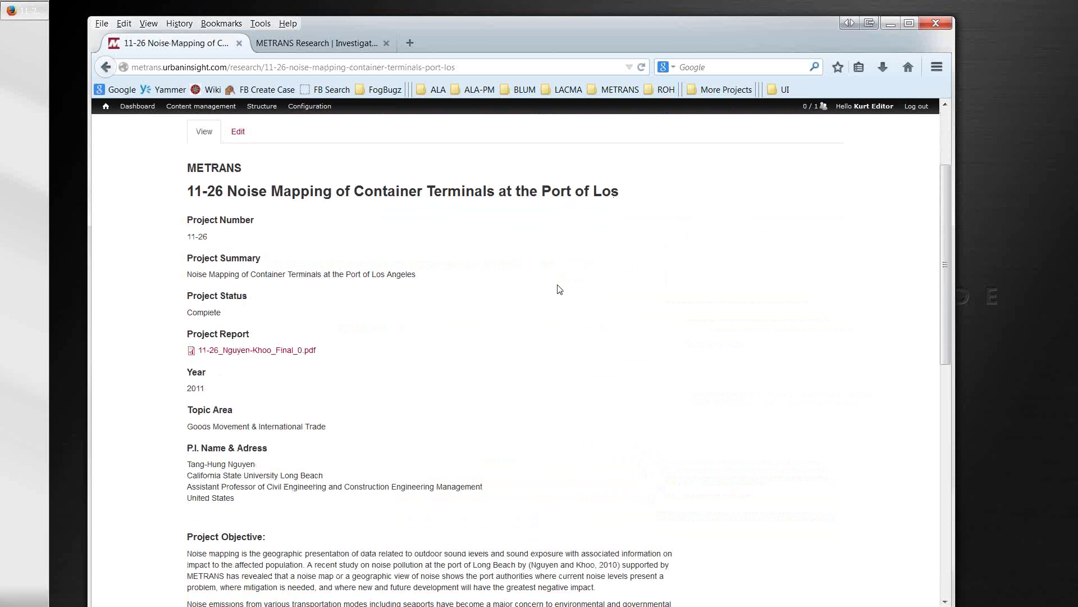
scroll(553, 294, "down", 4)
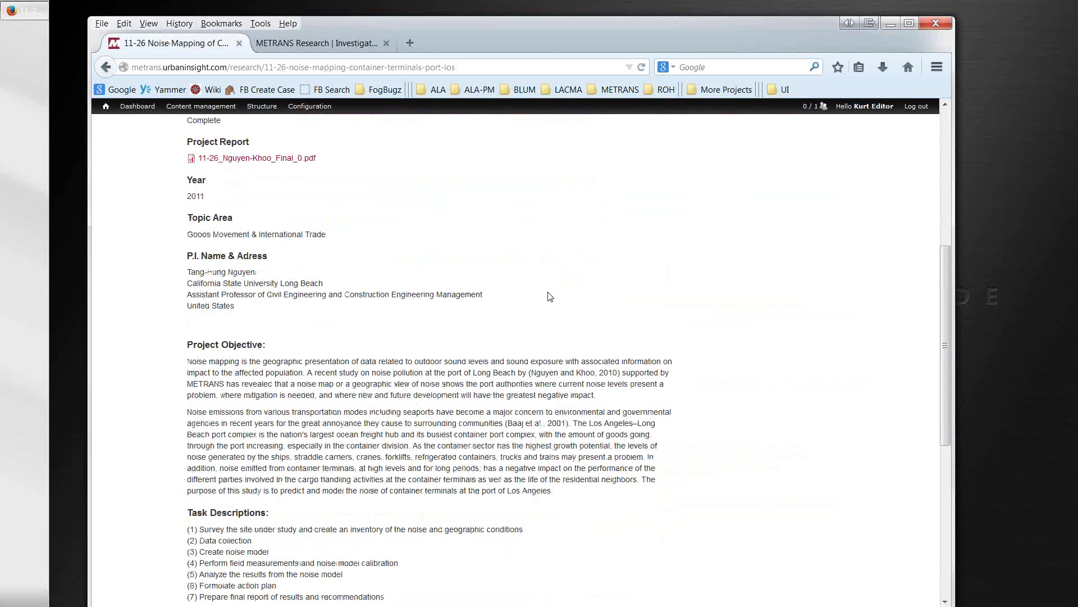
scroll(547, 299, "down", 7)
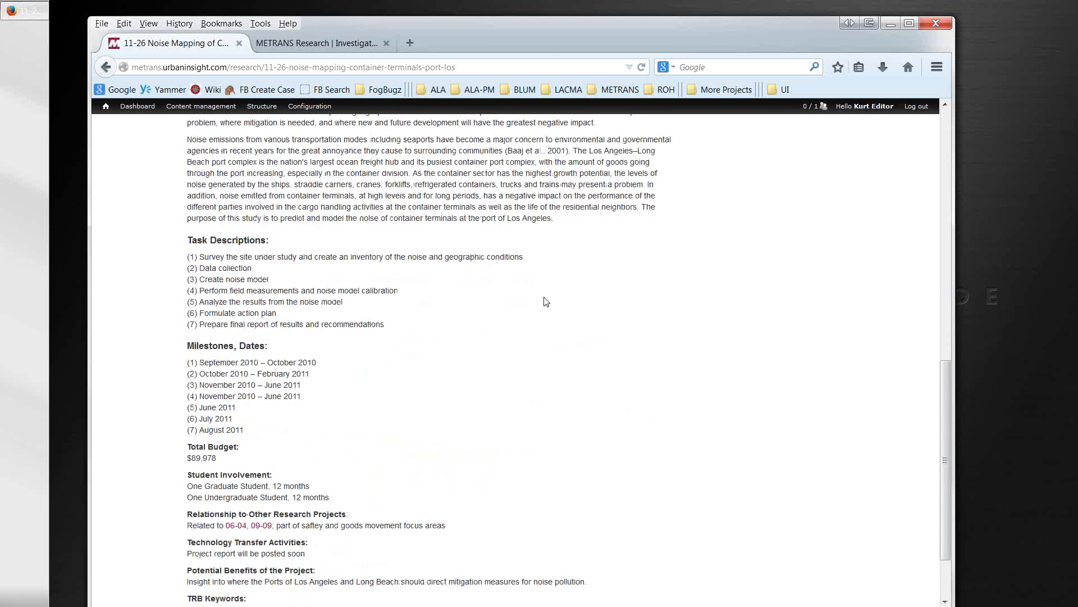
scroll(546, 302, "up", 6)
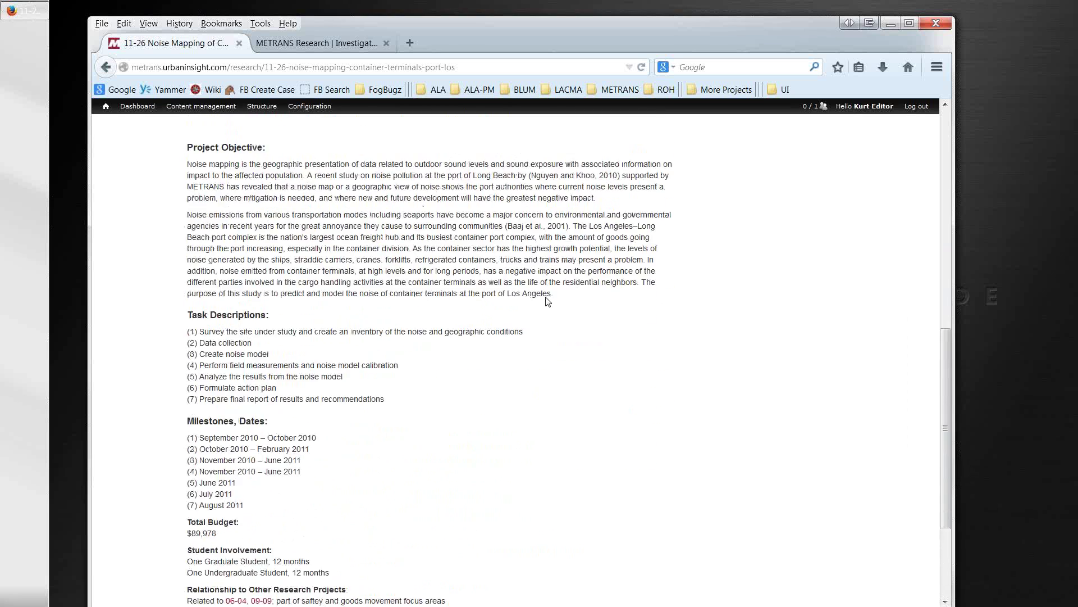
scroll(546, 303, "up", 5)
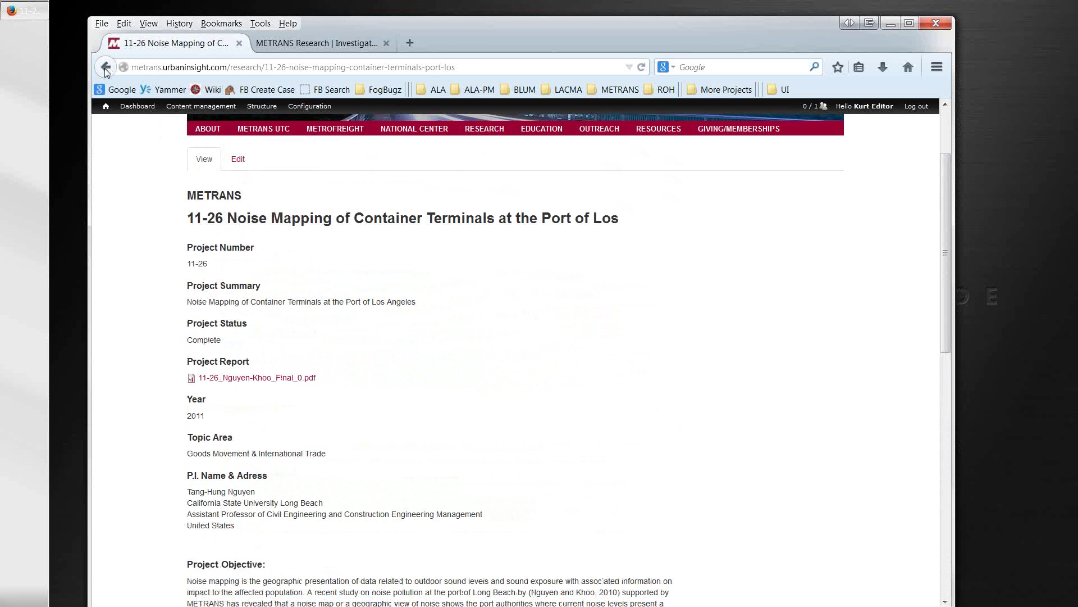
Step: Review the 09-17 Rapid Extraction project page from listing page 5, then return to metrans.org
left_click(106, 68)
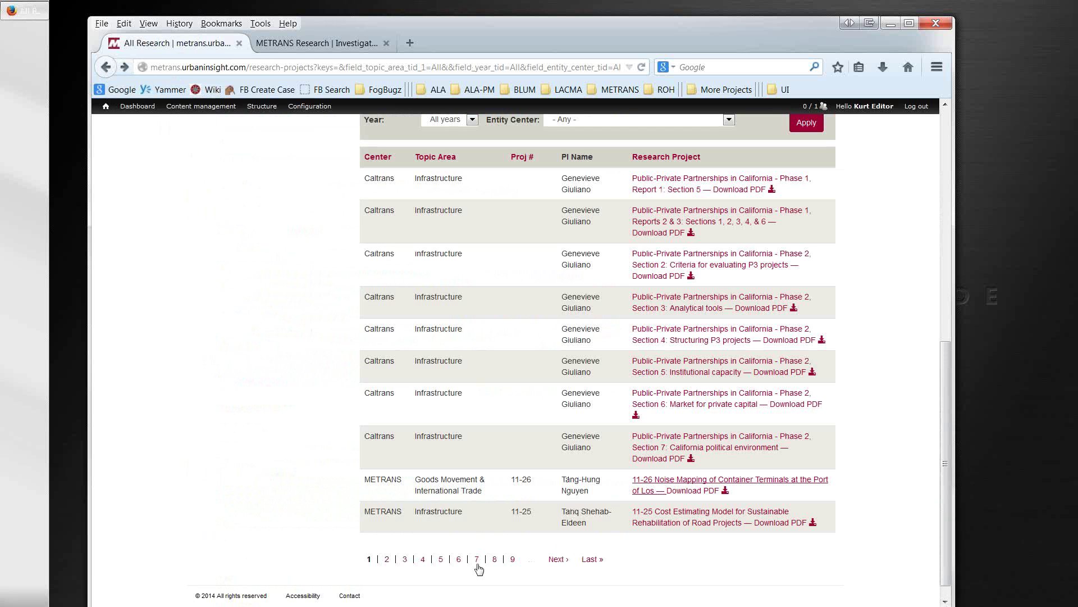
left_click(445, 563)
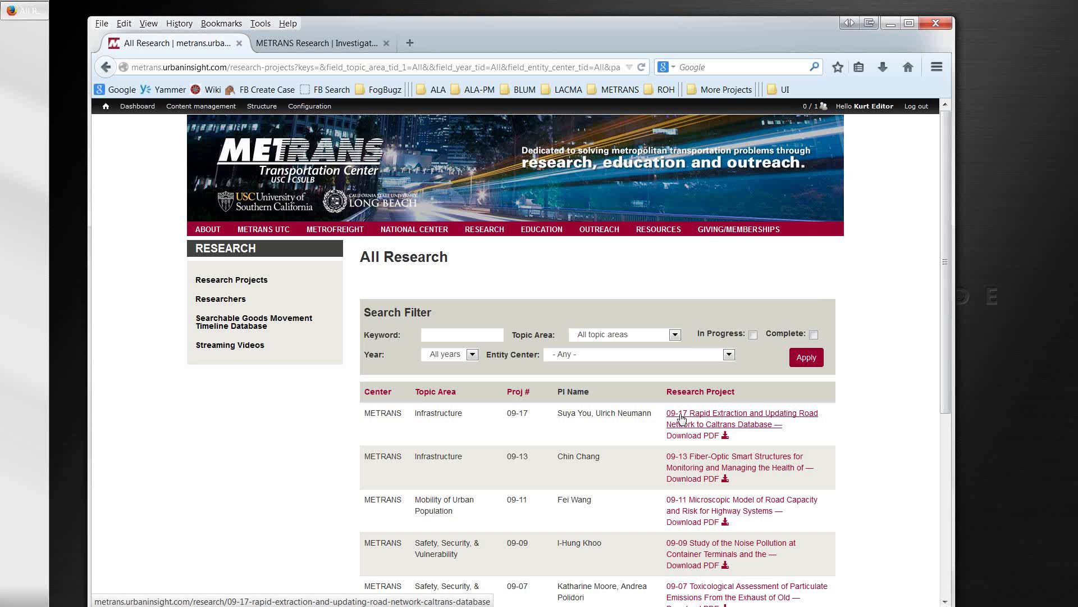
left_click(682, 418)
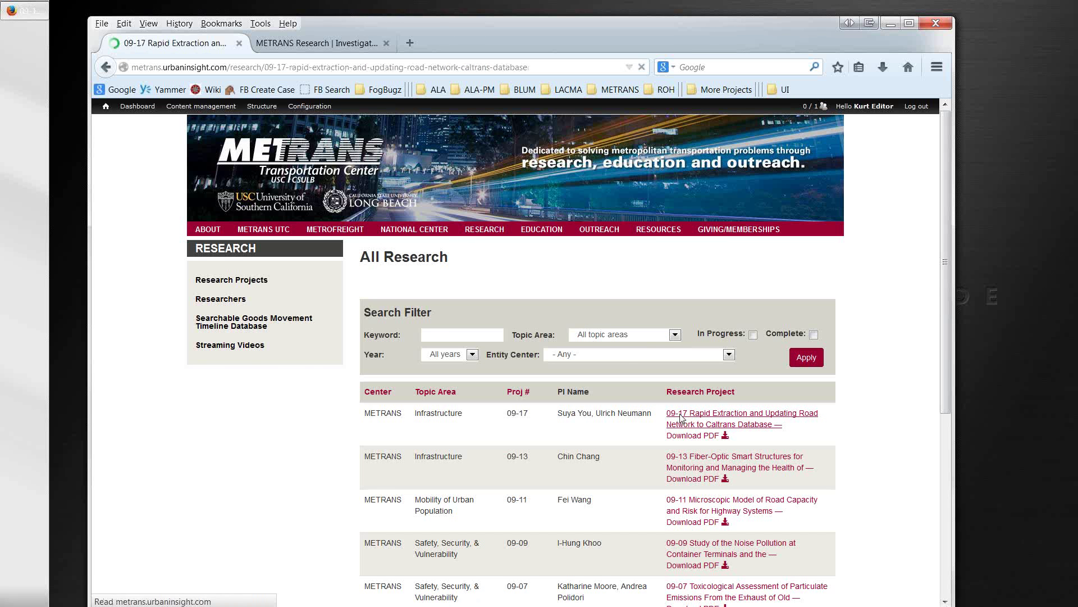
scroll(682, 418, "down", 5)
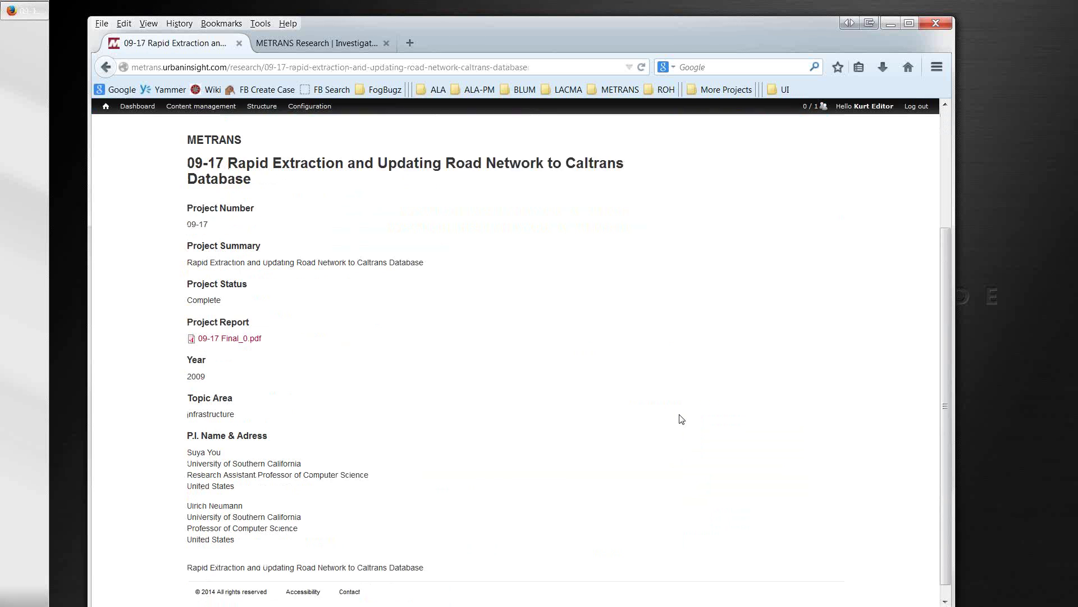
scroll(682, 418, "up", 2)
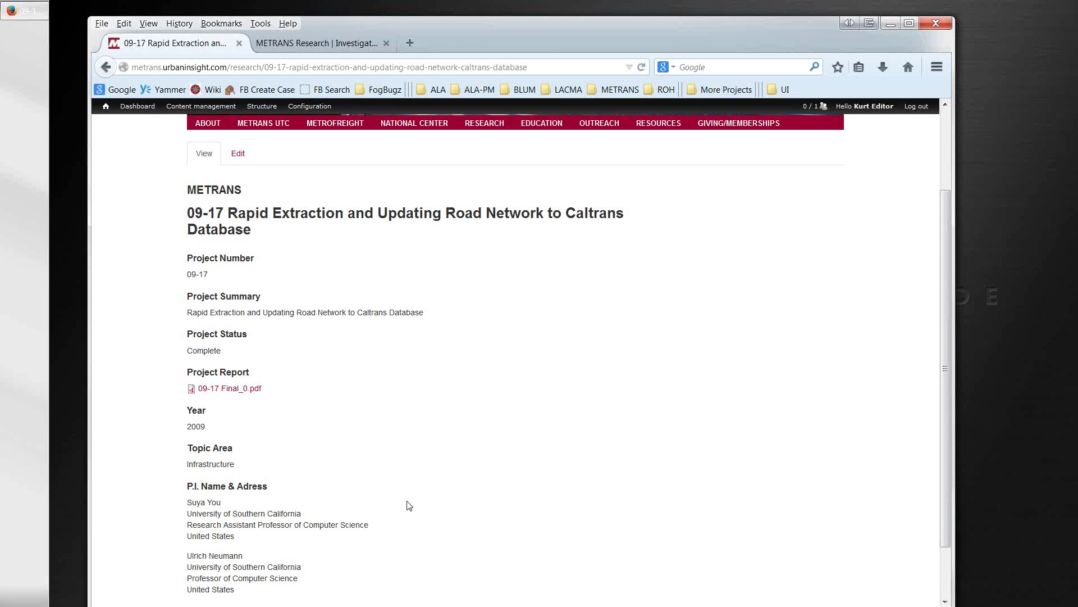
scroll(409, 506, "down", 2)
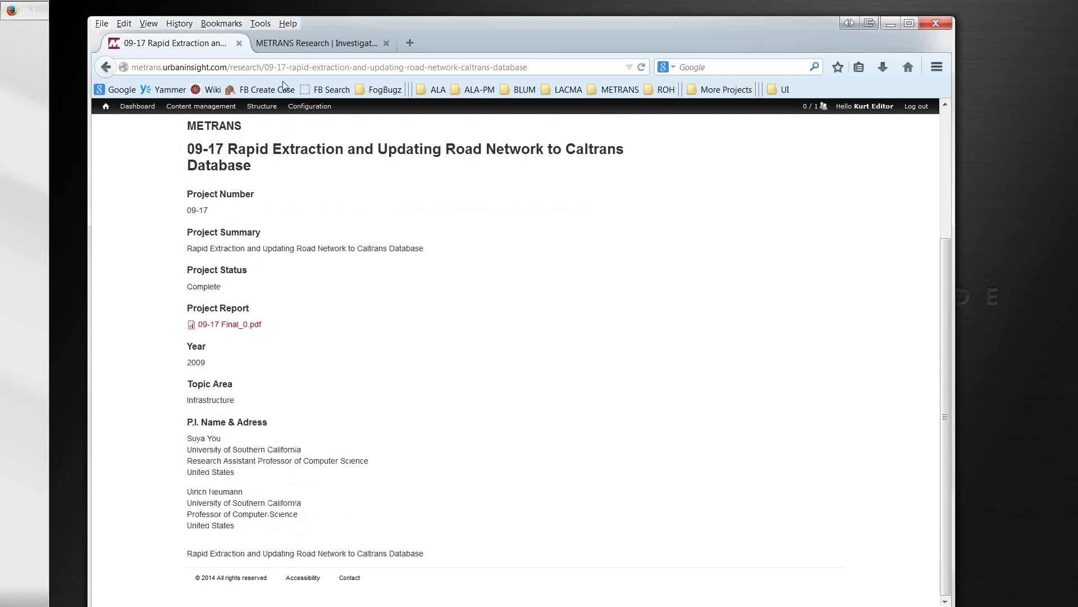
left_click(299, 45)
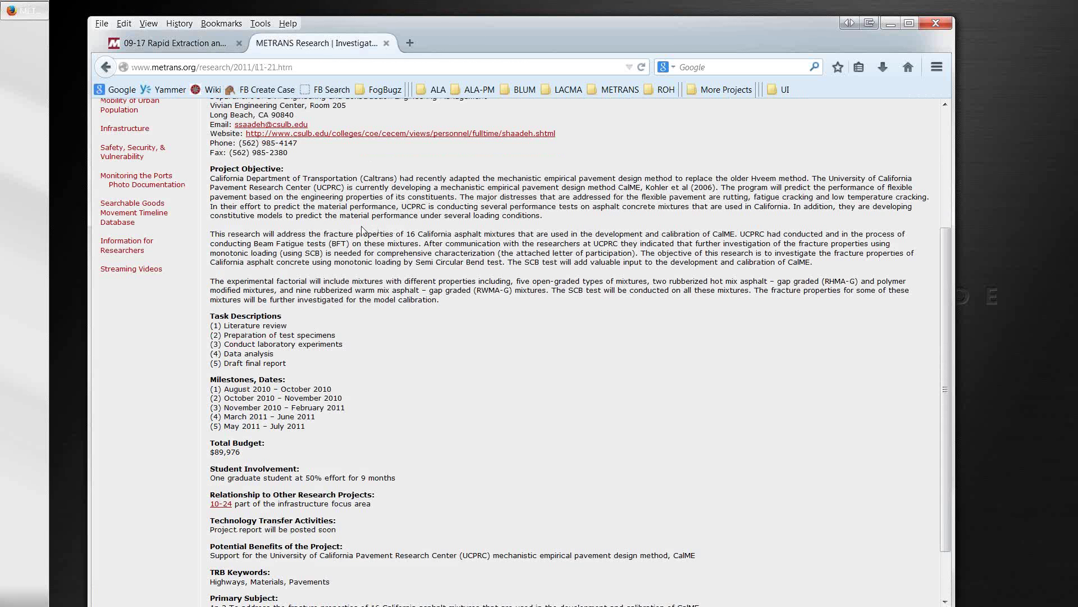
Step: Select the old page's text from Project Objective downward, then go back to the 09-17 Drupal page
scroll(214, 169, "up", 2)
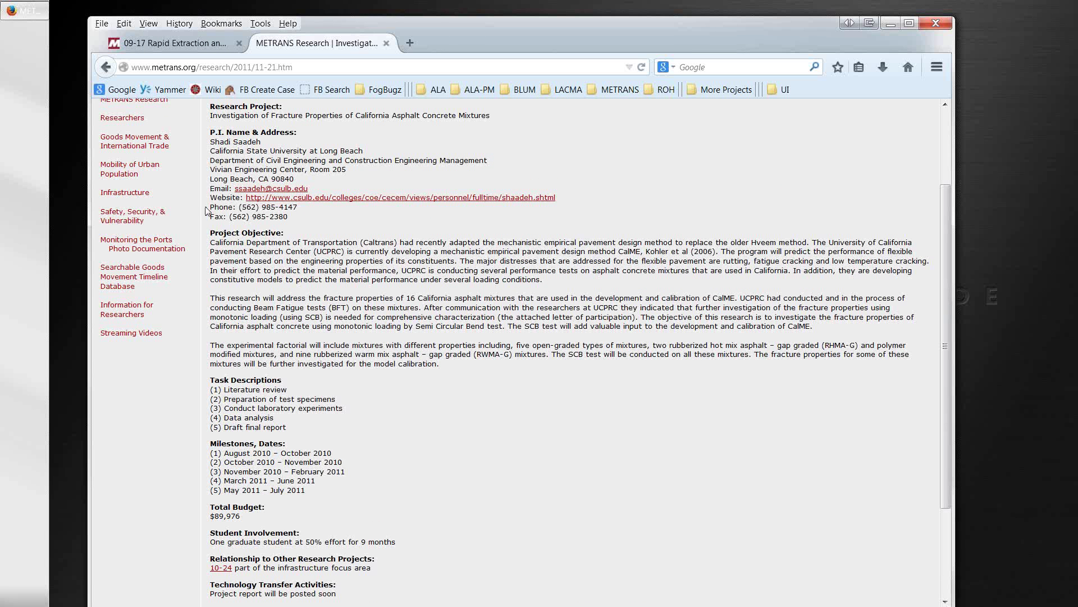
left_click_drag(227, 259, 420, 605)
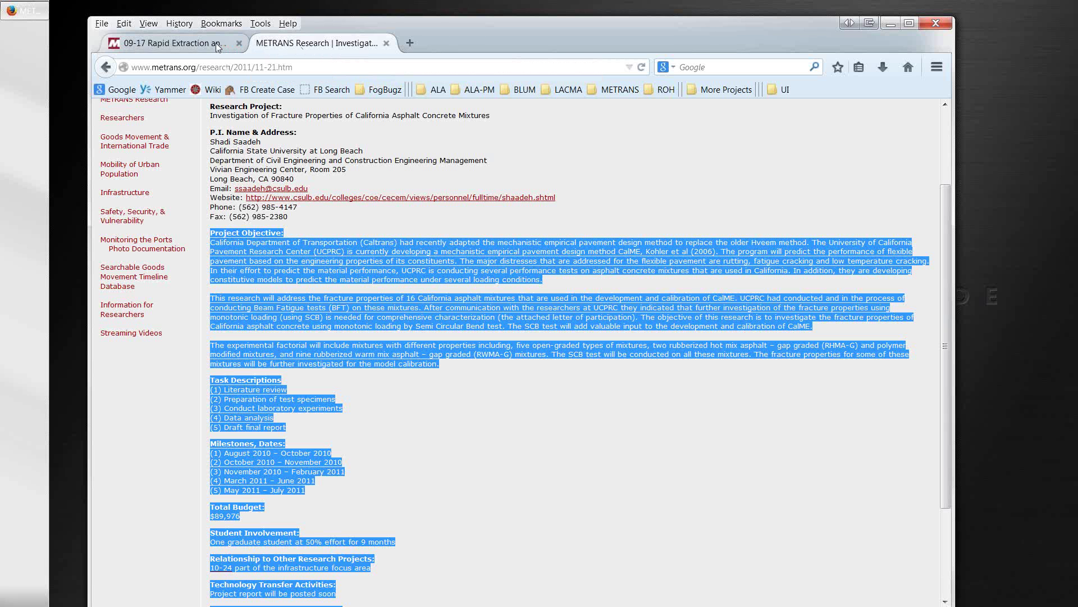
left_click(193, 48)
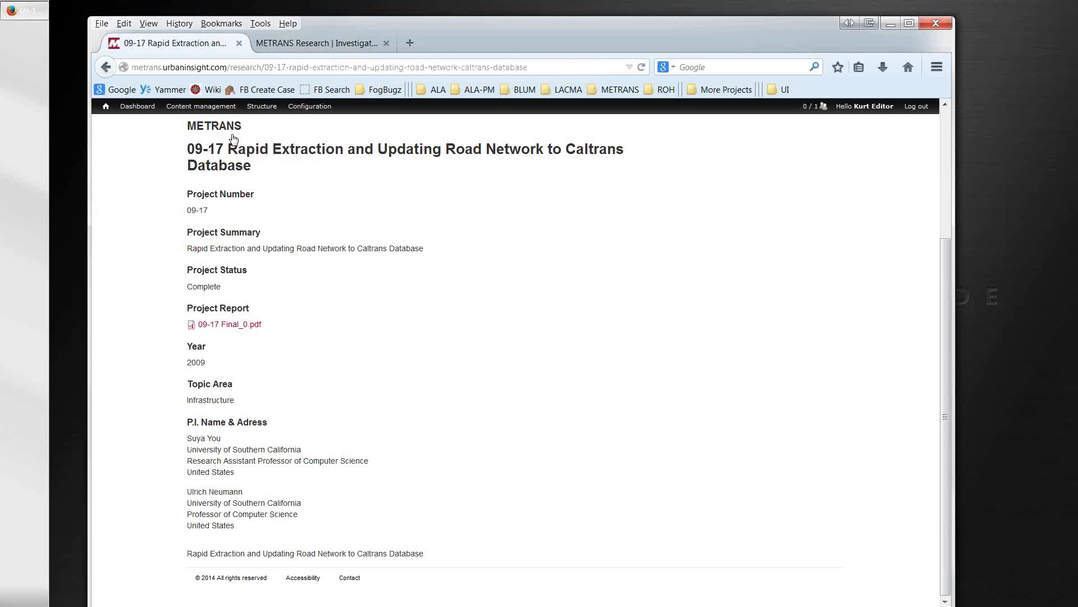
Step: Check the 10-08 Dynamic Scheduling project page from page 3 of the All Research listing
left_click(106, 68)
scroll(362, 446, "down", 3)
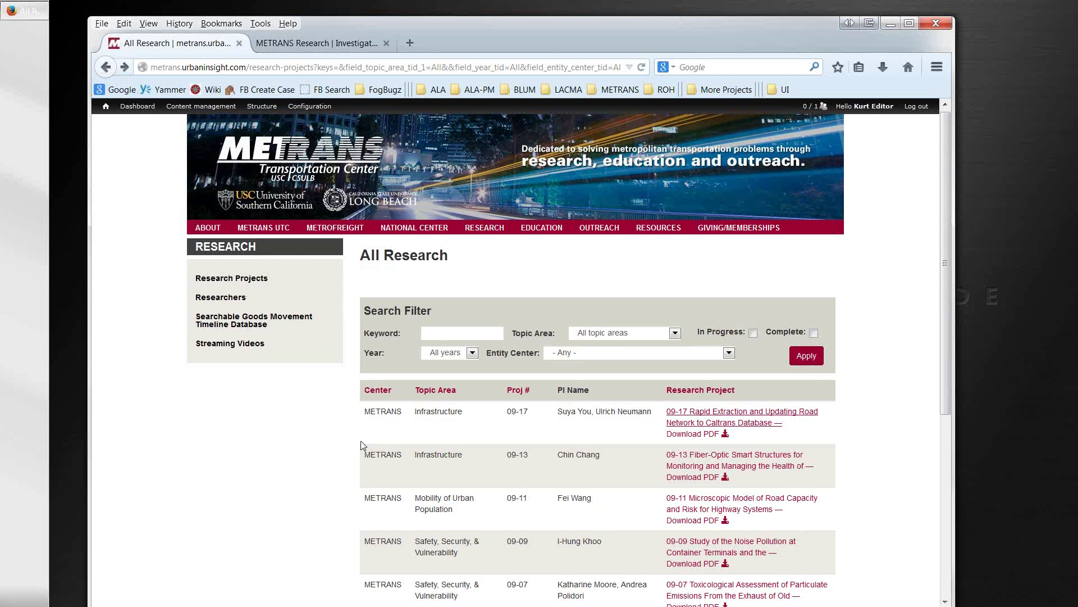
scroll(360, 445, "down", 3)
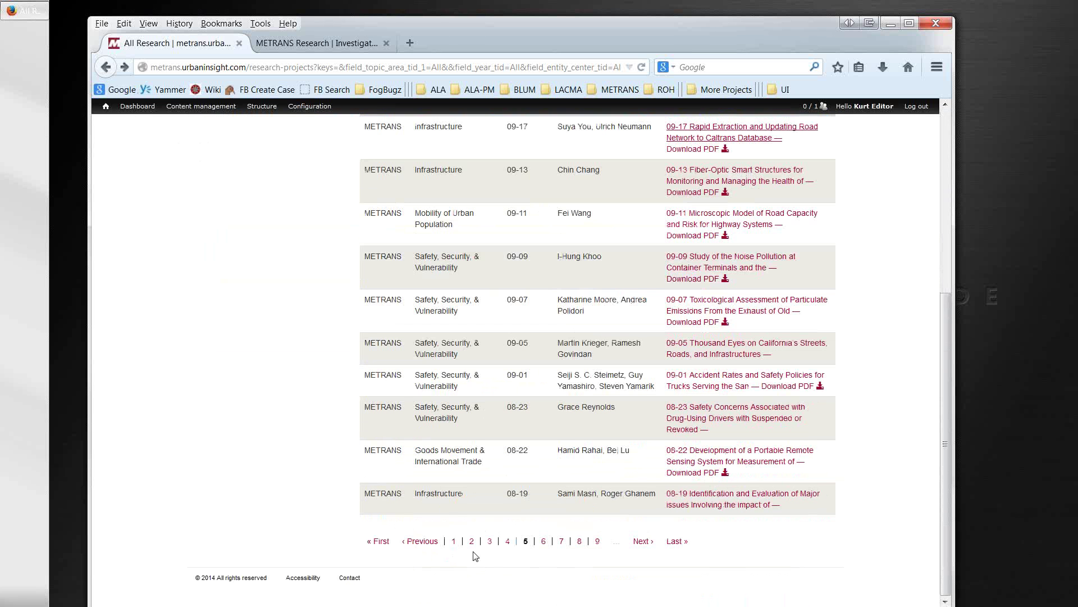
left_click(489, 542)
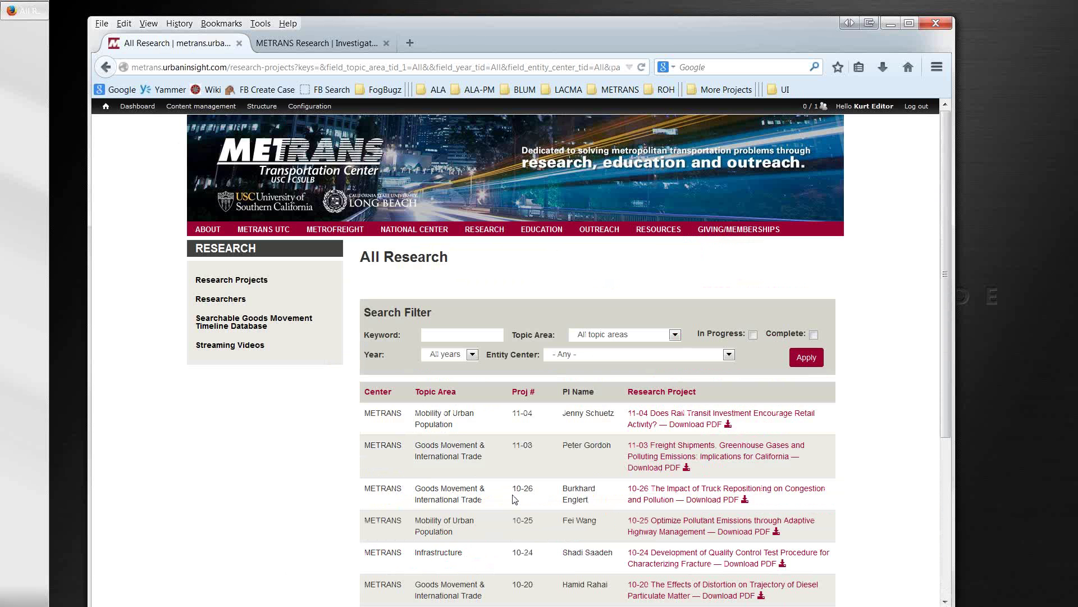
scroll(513, 499, "down", 4)
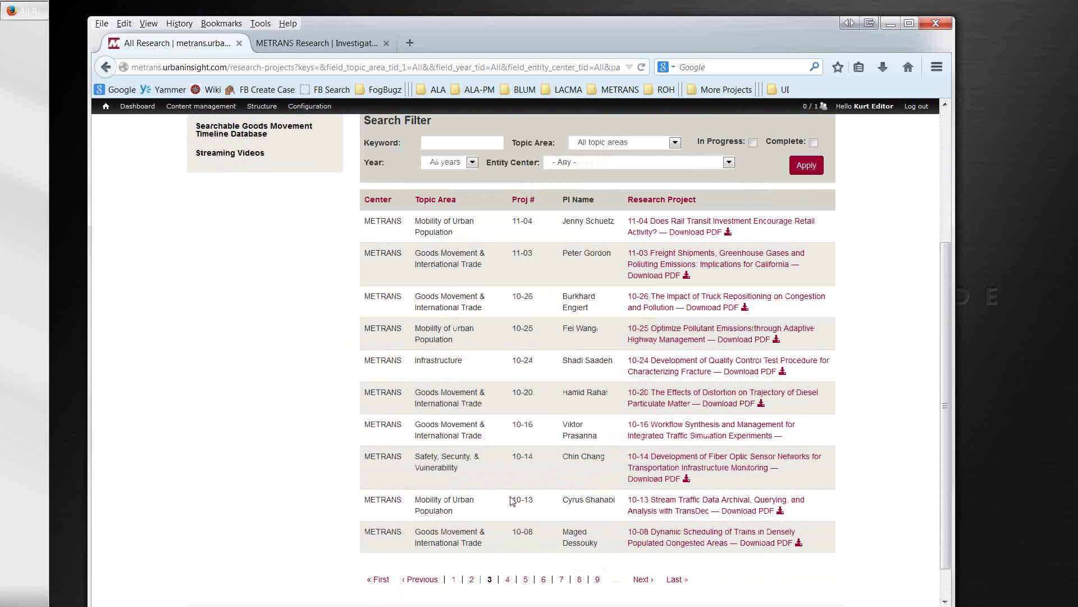
left_click(638, 538)
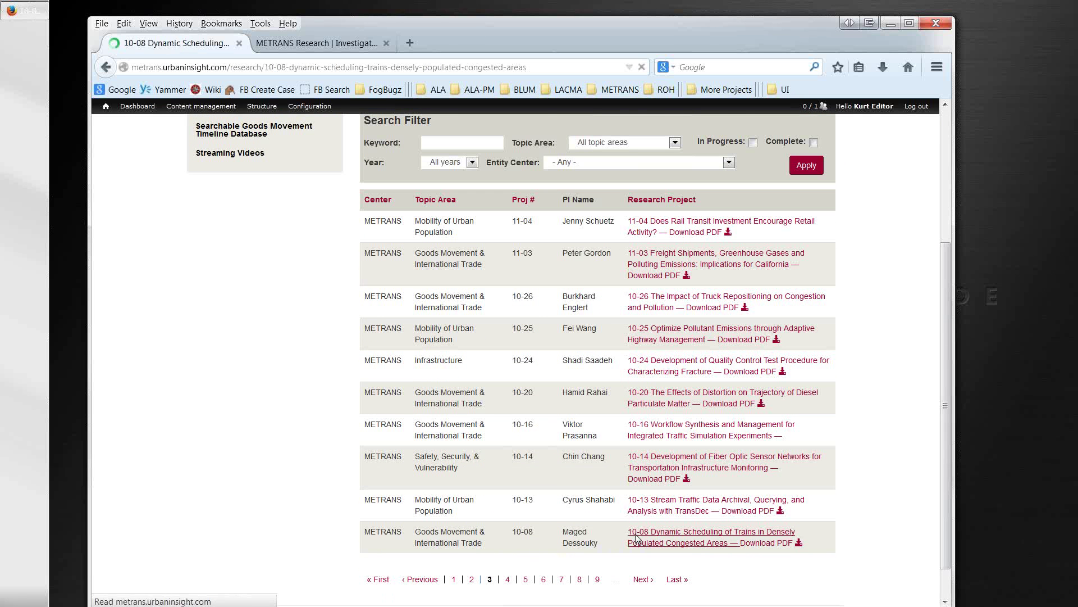
scroll(636, 534, "down", 4)
scroll(636, 533, "down", 8)
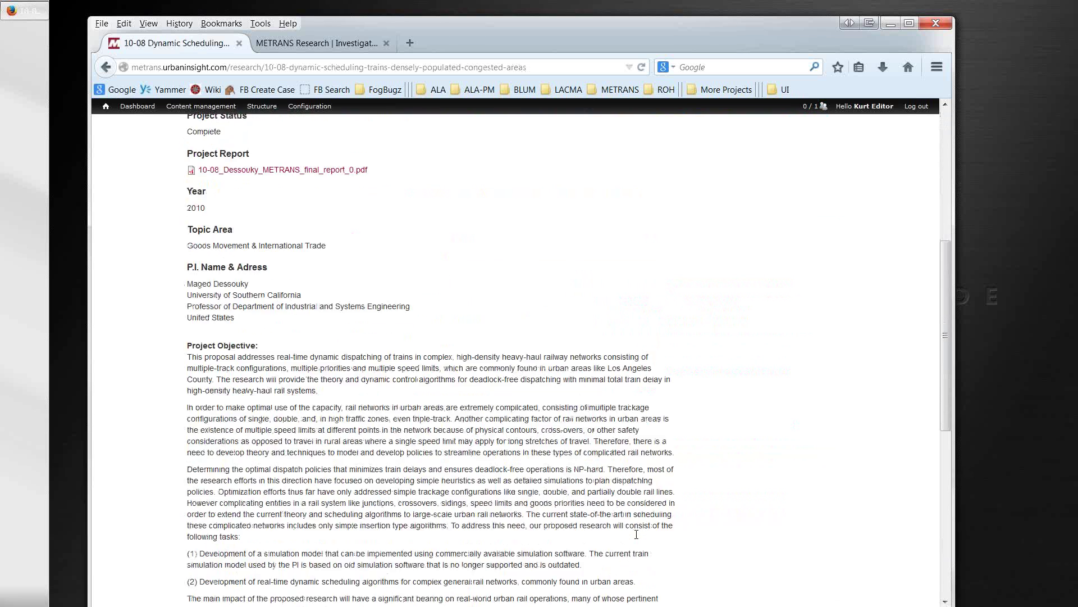
scroll(638, 539, "down", 1)
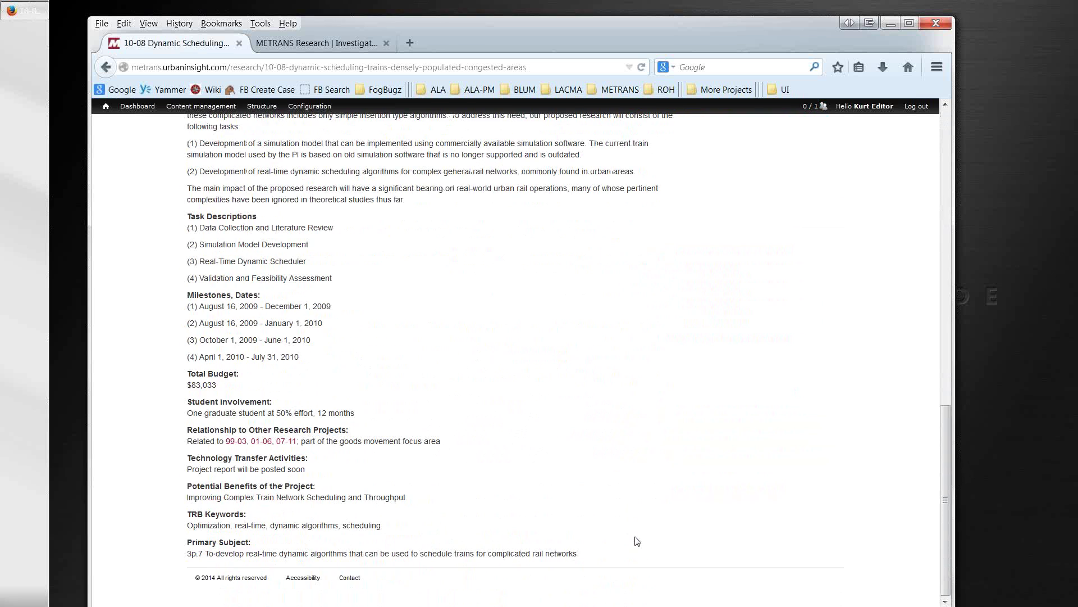
scroll(633, 405, "up", 13)
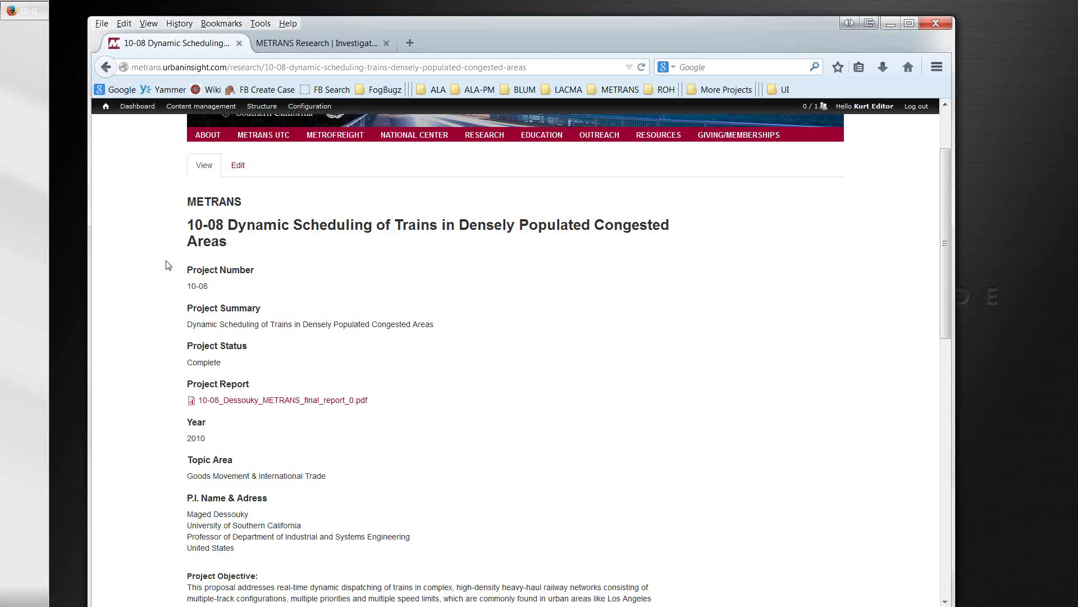
scroll(169, 266, "down", 6)
left_click_drag(185, 254, 350, 576)
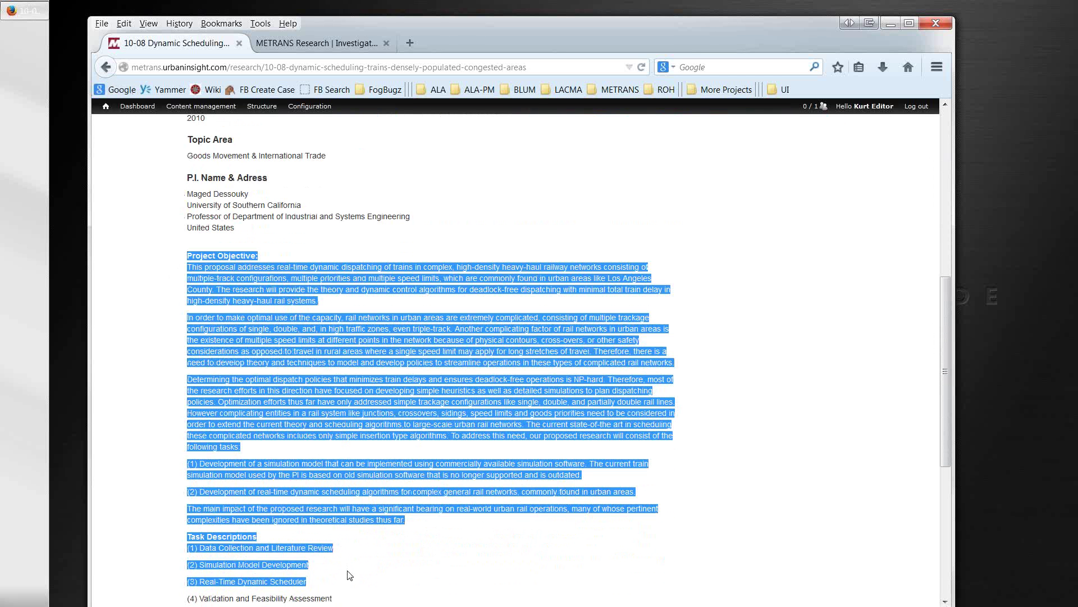
Step: On listing page 4, highlight the 09-30 number and open its Spatial Mismatch project page
left_click(106, 68)
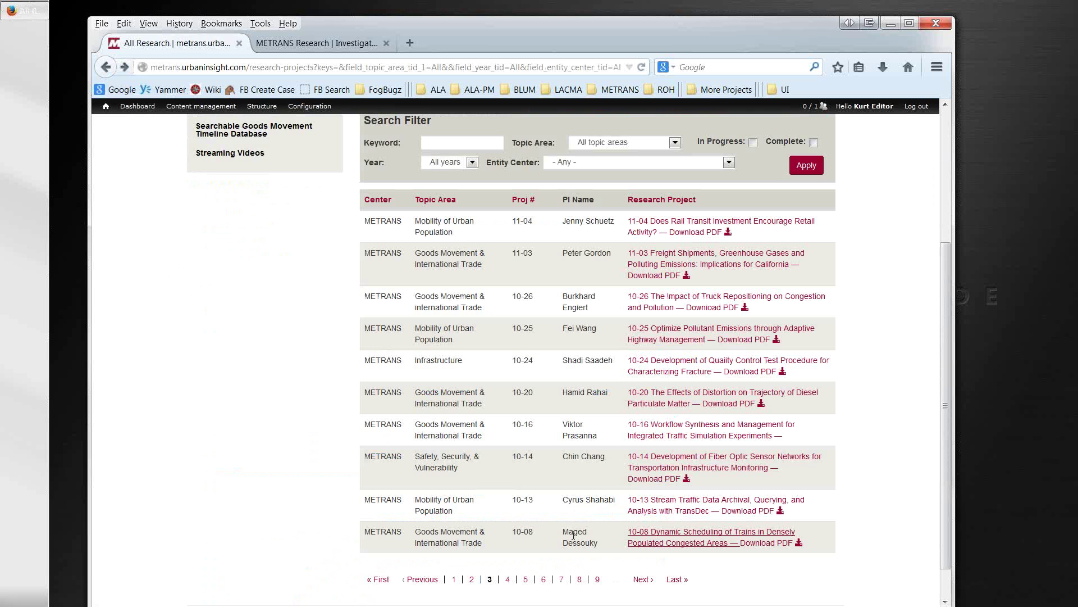
left_click(510, 583)
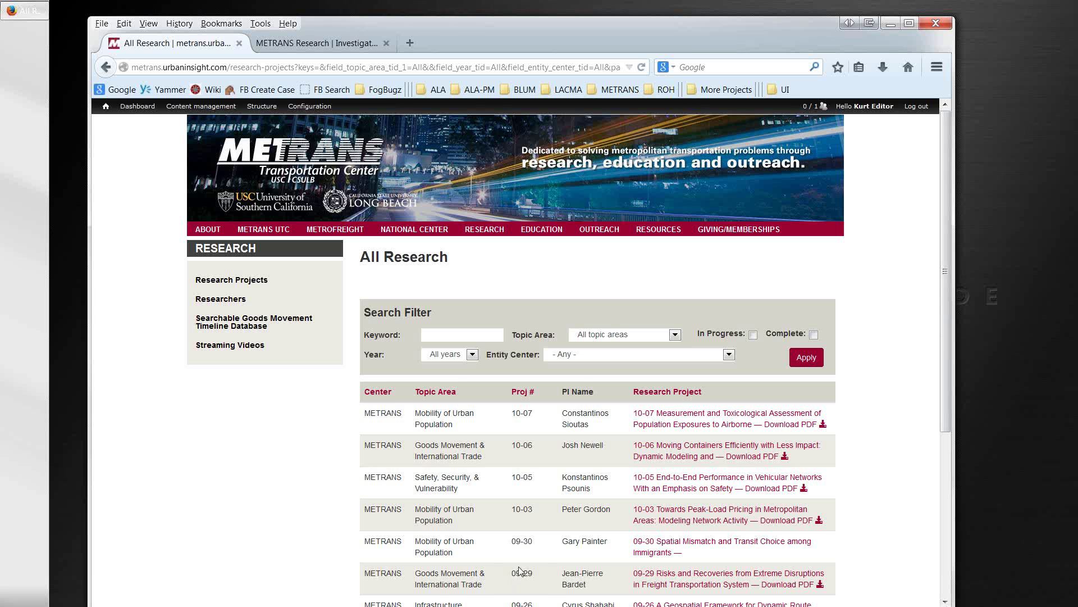
scroll(519, 570, "down", 2)
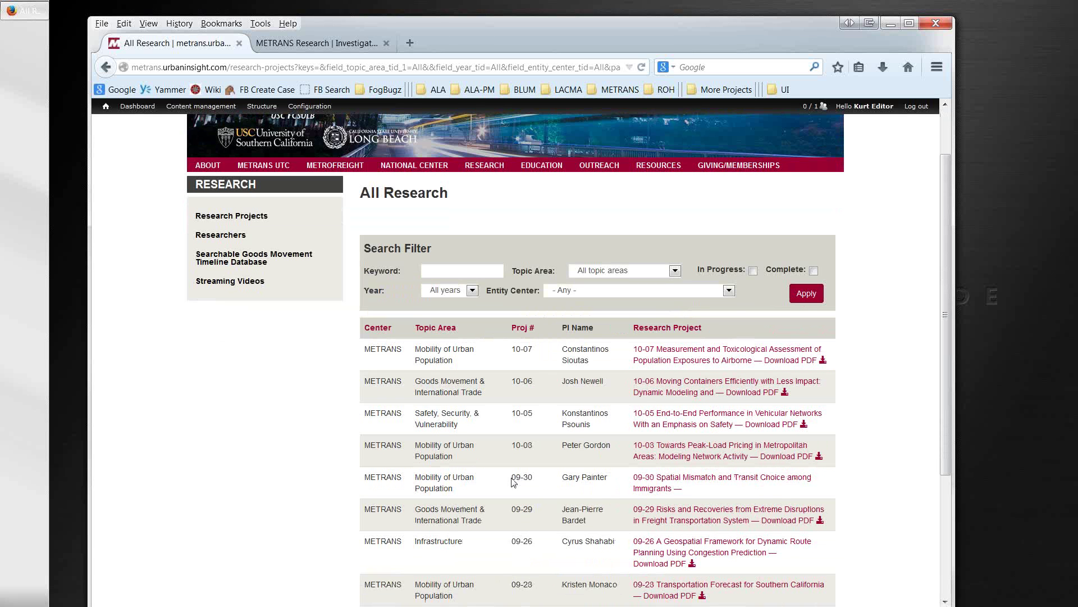
left_click_drag(512, 479, 536, 483)
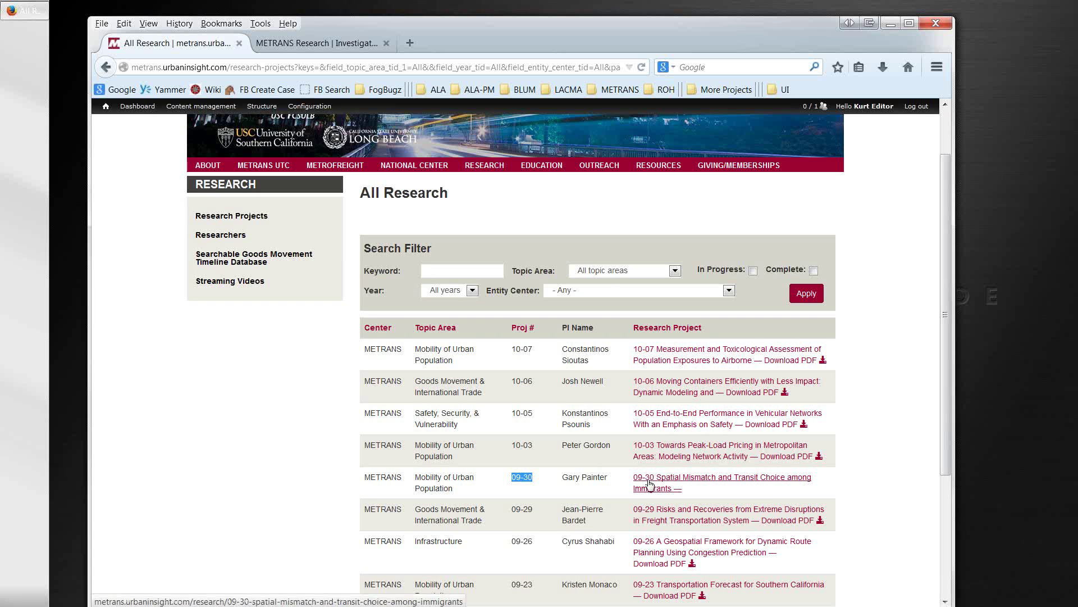
left_click(648, 484)
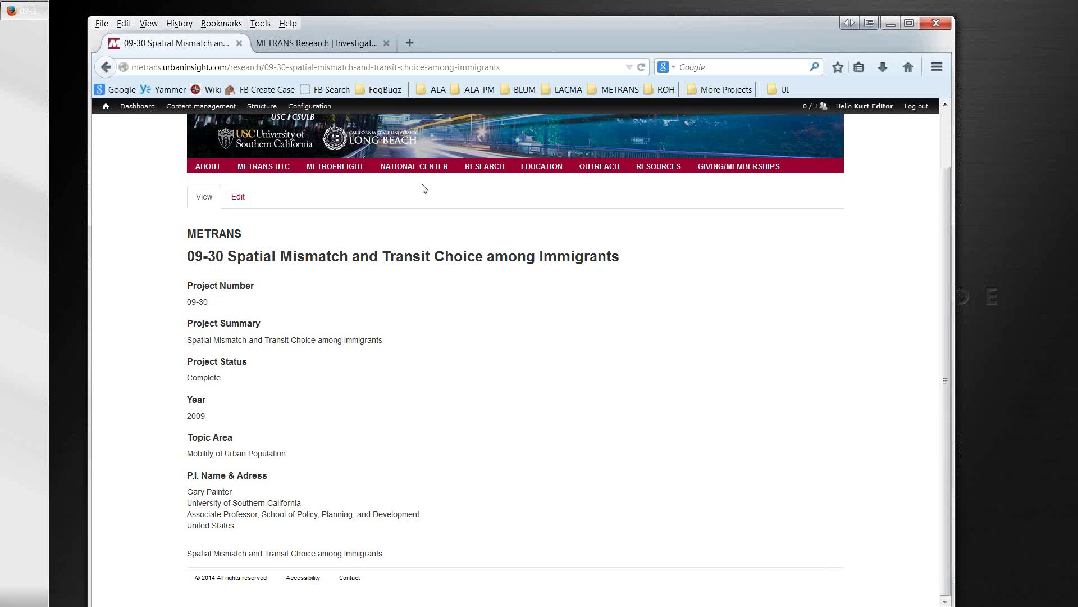
Step: On the old metrans.org site, open the METRANS Research project list and scroll down
left_click(338, 46)
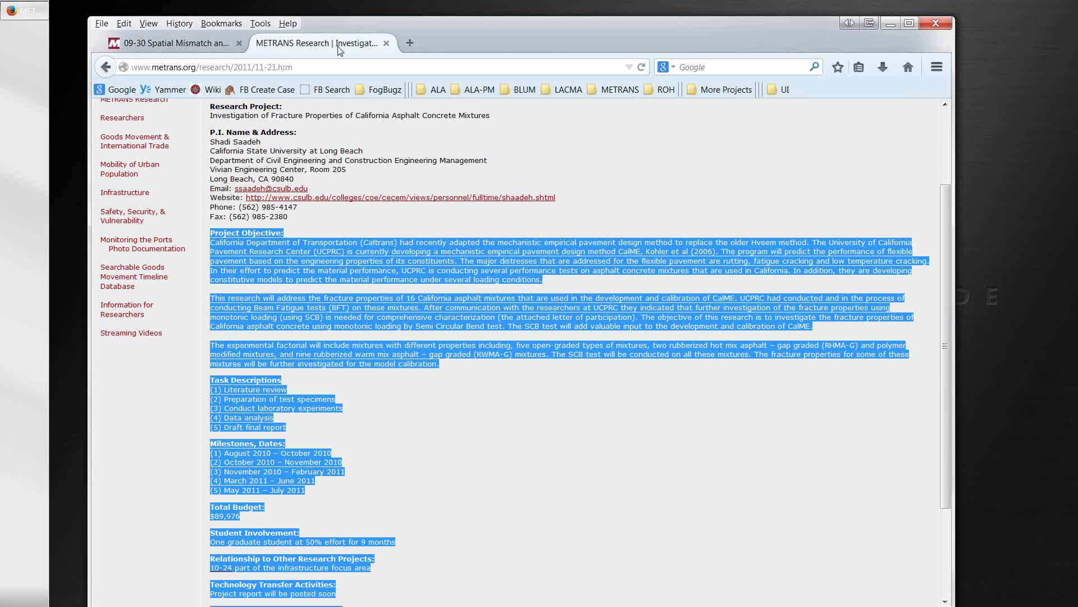
left_click(350, 222)
scroll(350, 222, "up", 3)
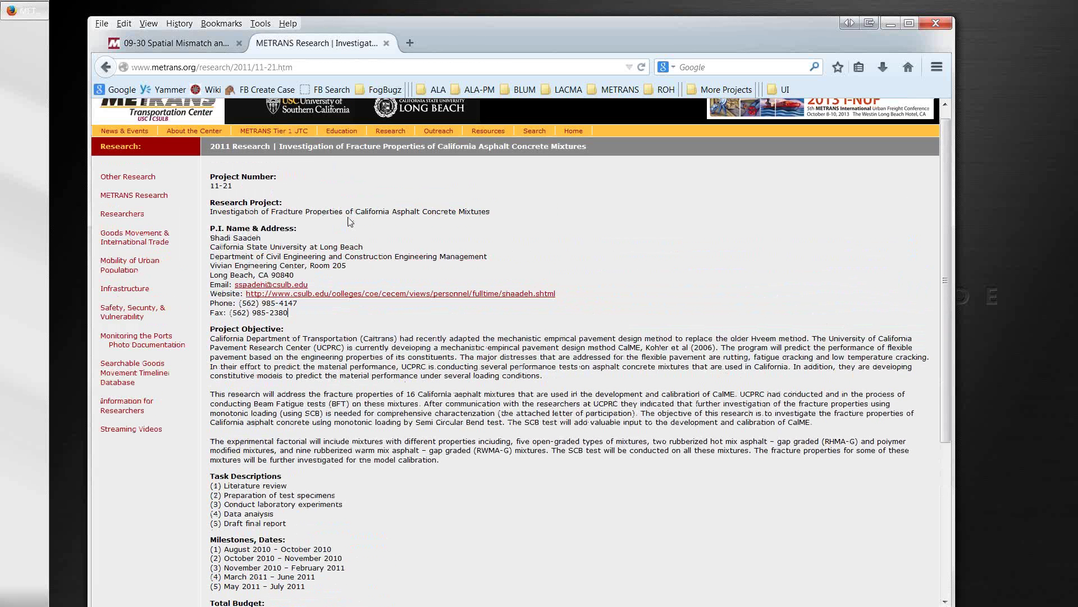
mouse_move(458, 149)
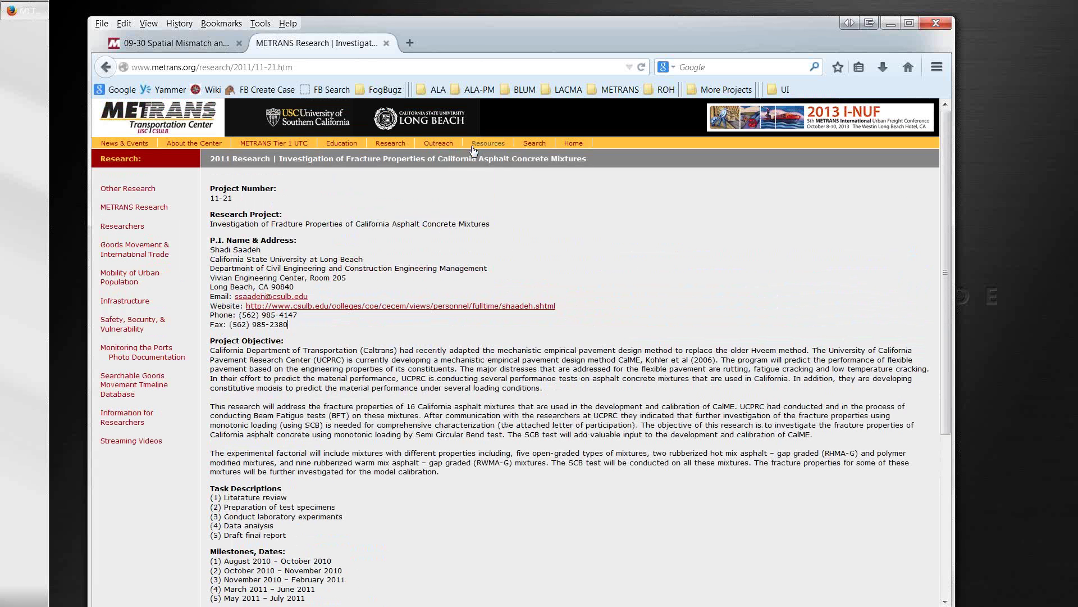
left_click(386, 163)
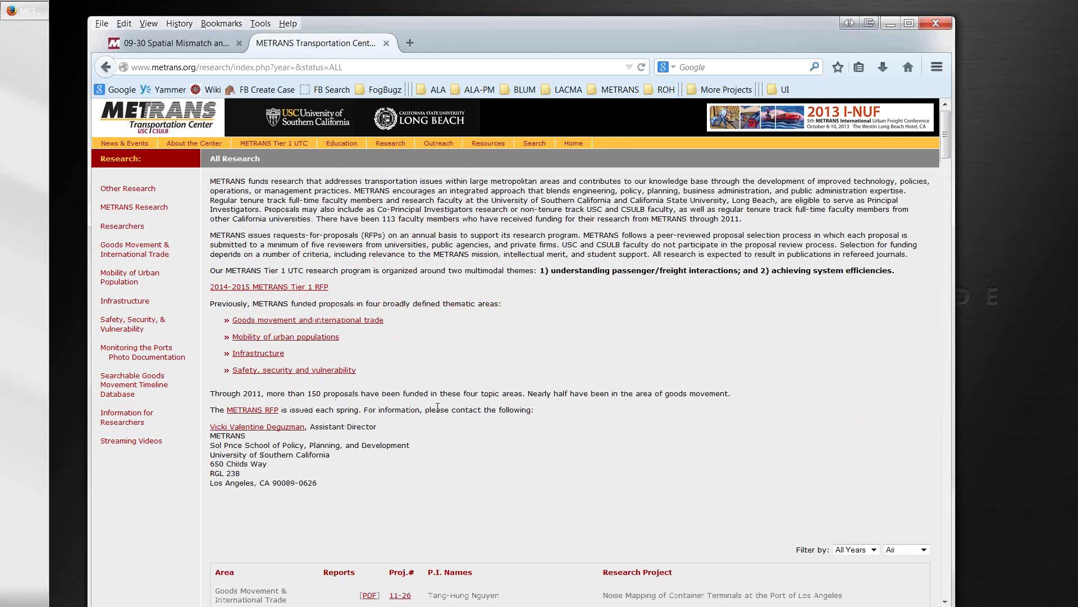
scroll(437, 409, "down", 7)
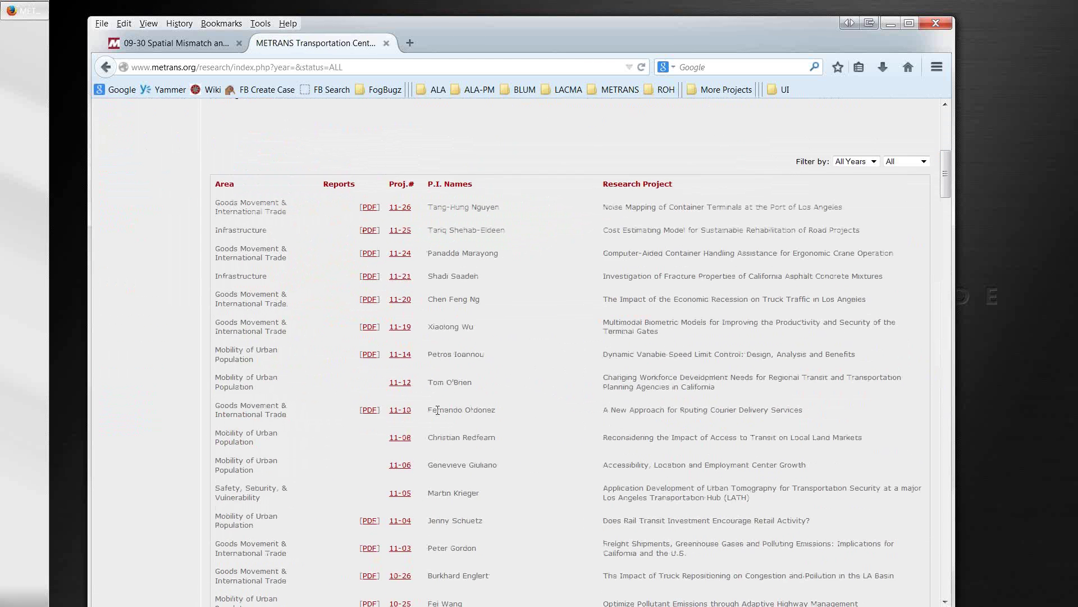
scroll(438, 409, "down", 10)
scroll(436, 413, "down", 6)
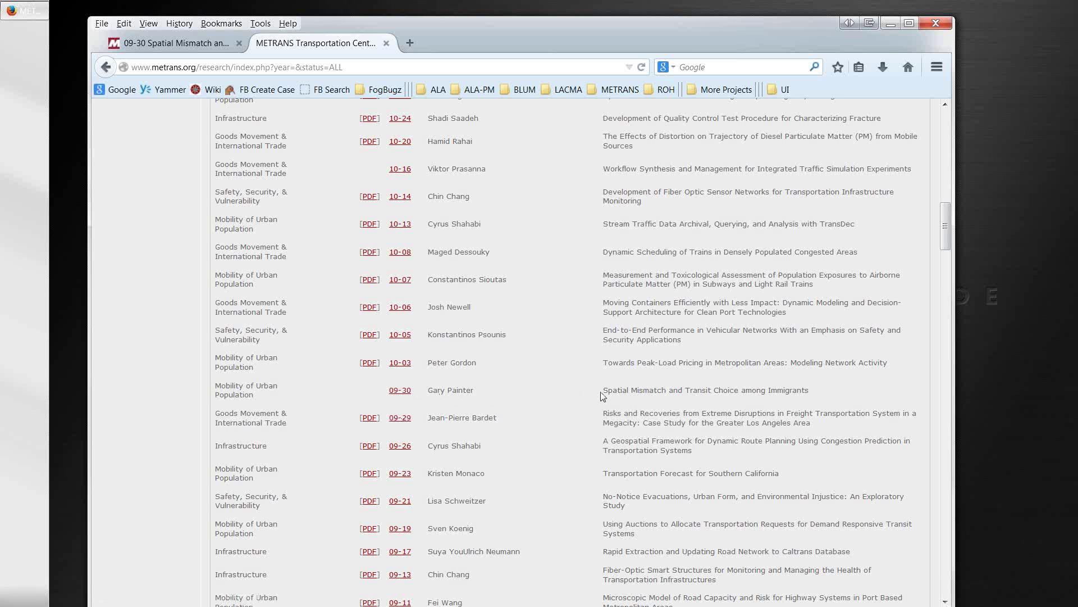
Step: Compare with the new 09-30 page, then open the old site's 09-30 project entry
key("ctrl+Tab")
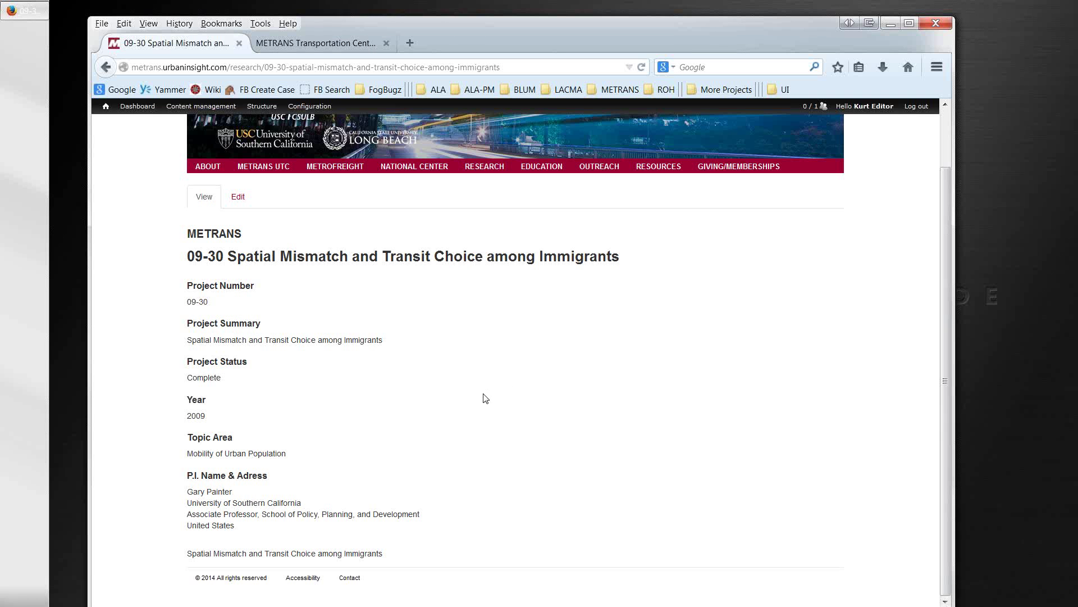
key("ctrl+Tab")
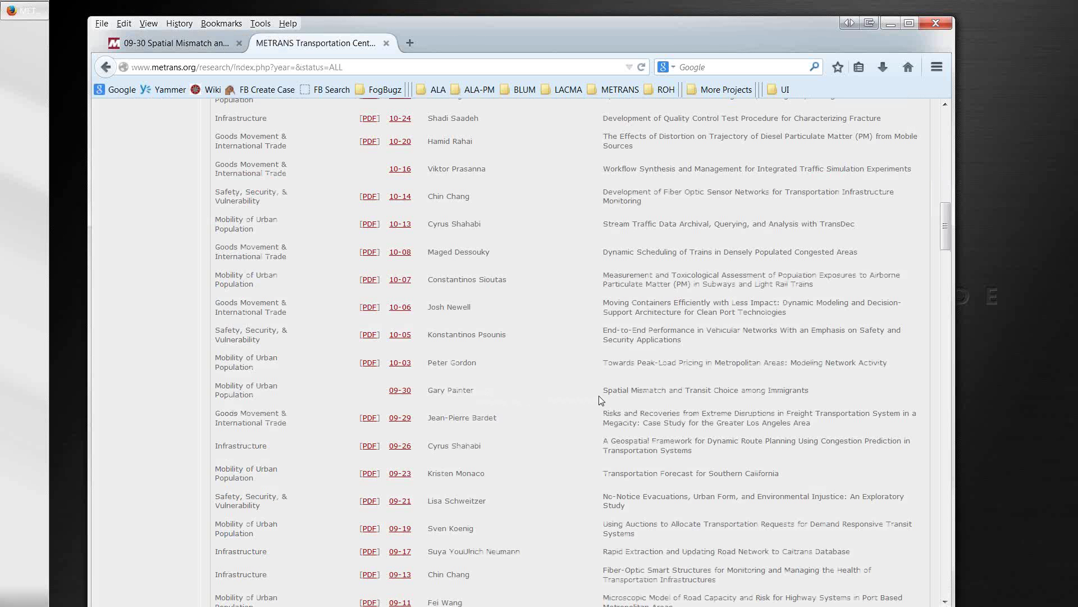
left_click_drag(603, 391, 815, 401)
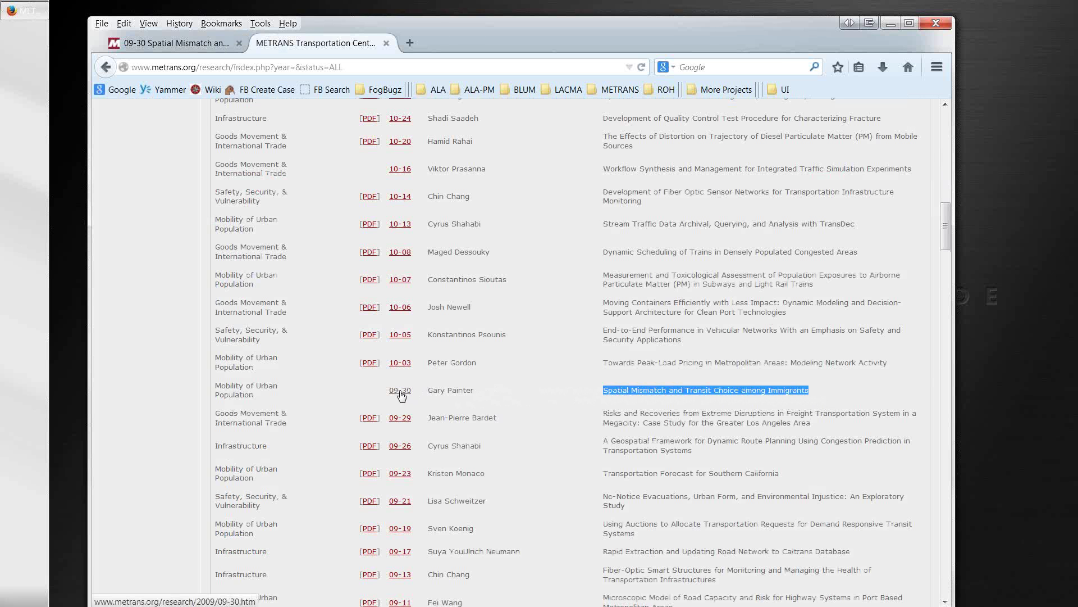
left_click(401, 391)
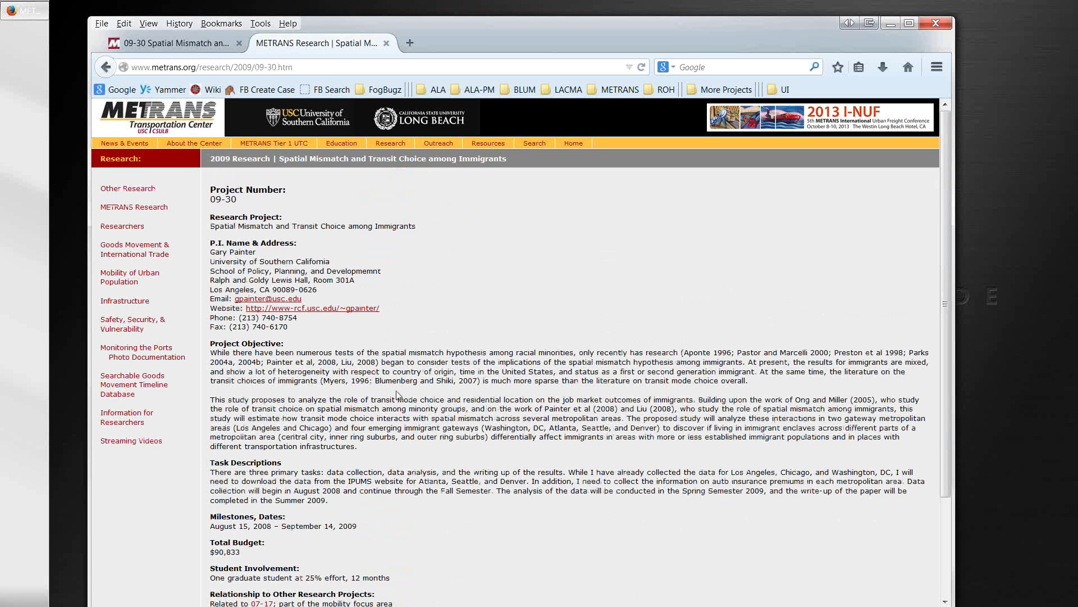
left_click(302, 67)
left_click_drag(303, 68, 256, 68)
Step: View the old 09-30 page's HTML source in its own window
right_click(427, 305)
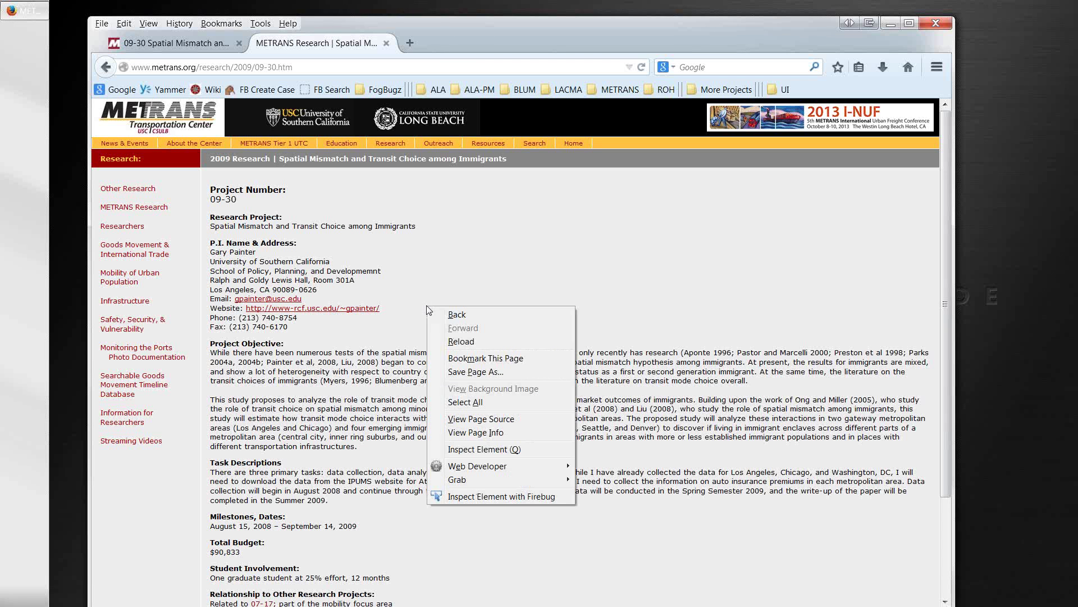
left_click(451, 423)
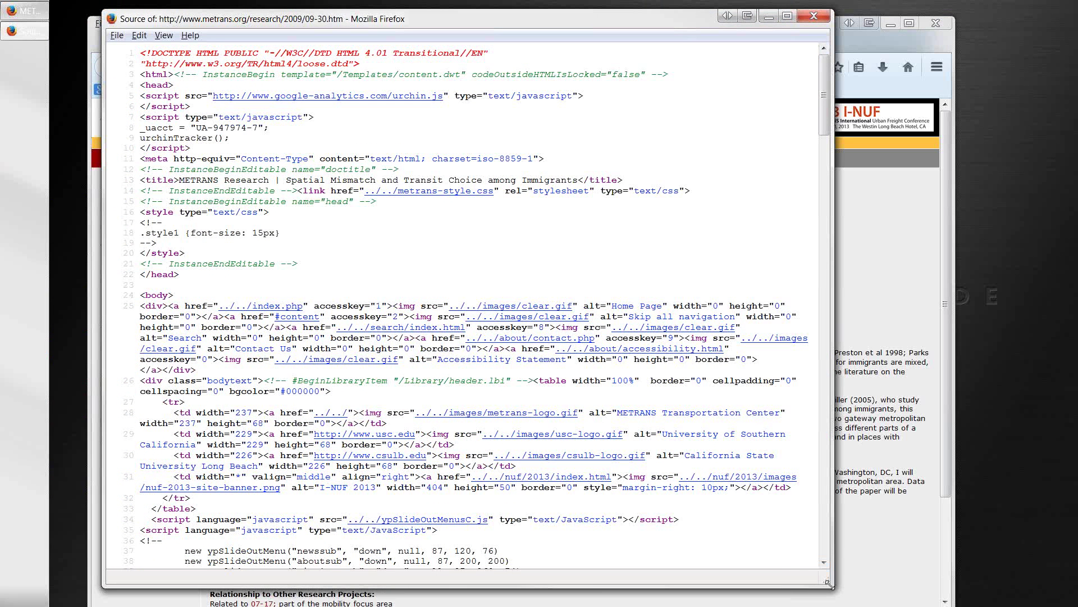
left_click_drag(830, 584, 877, 602)
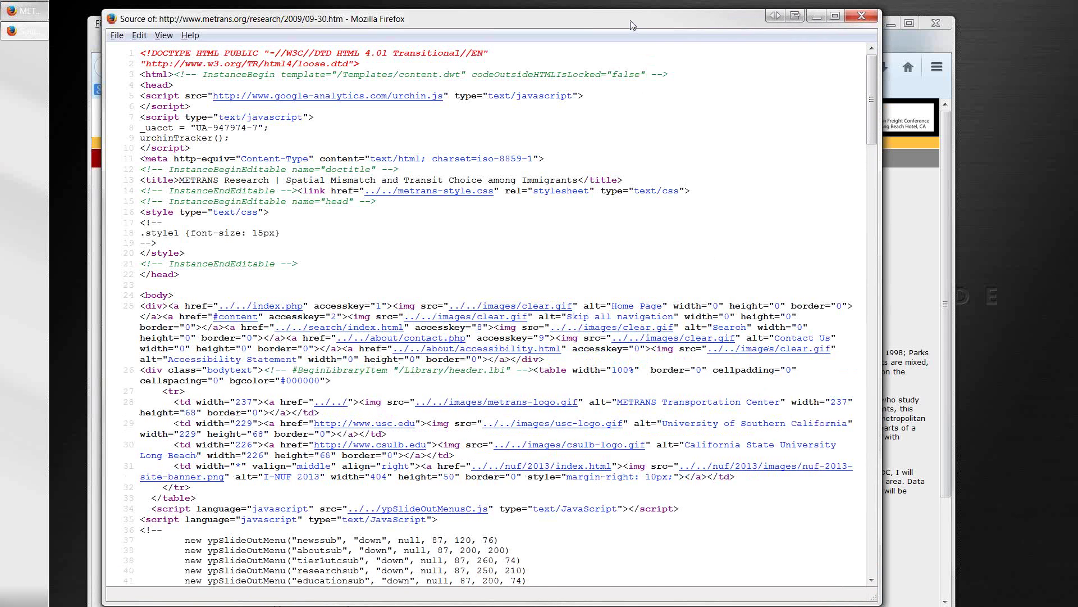
left_click_drag(630, 25, 628, 21)
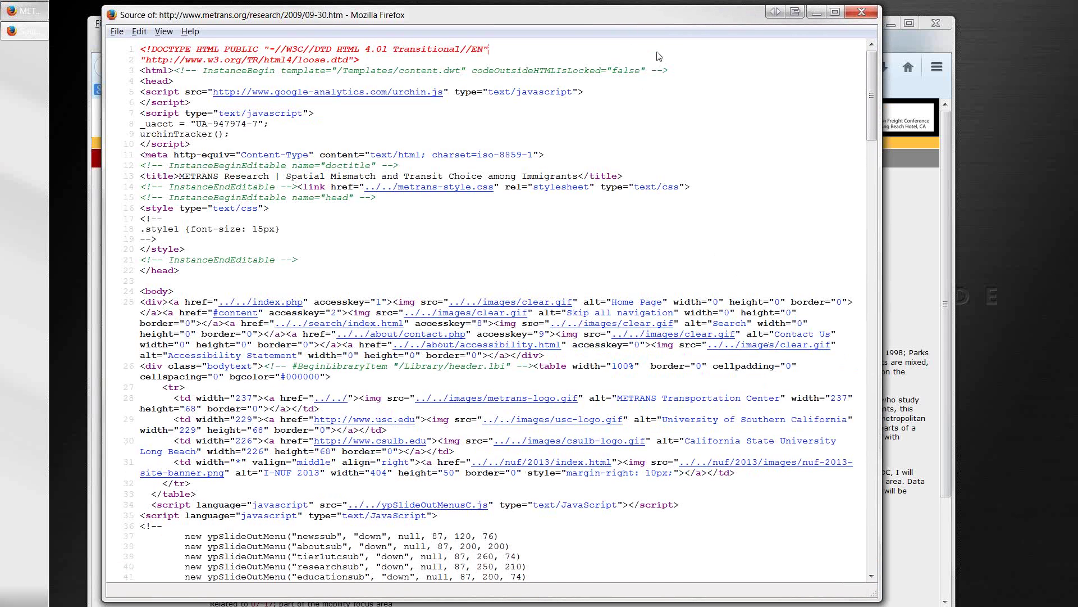
key("ctrl+w")
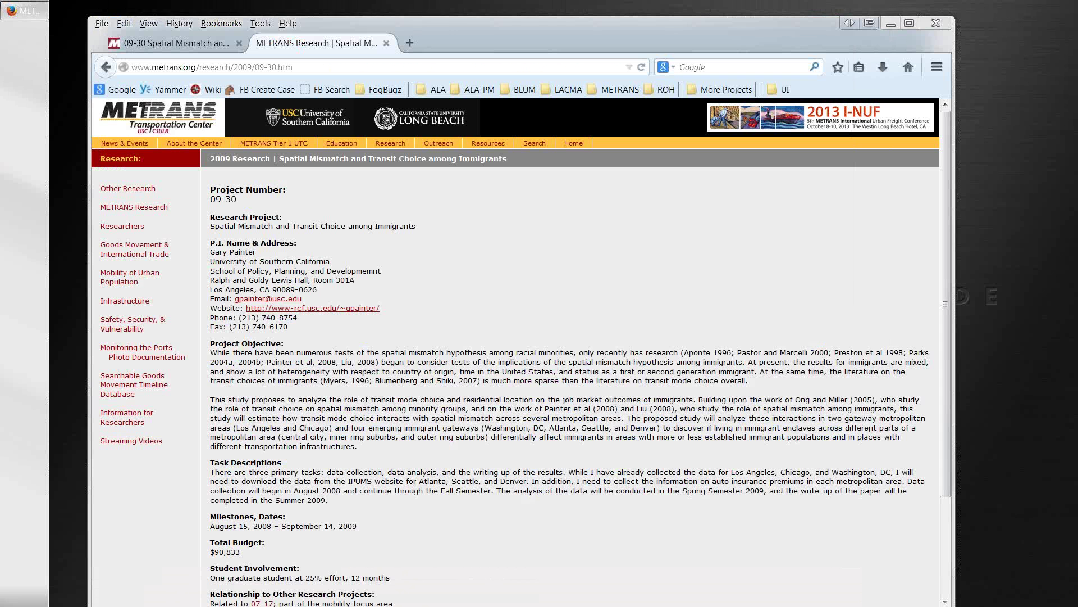
left_click_drag(211, 341, 258, 353)
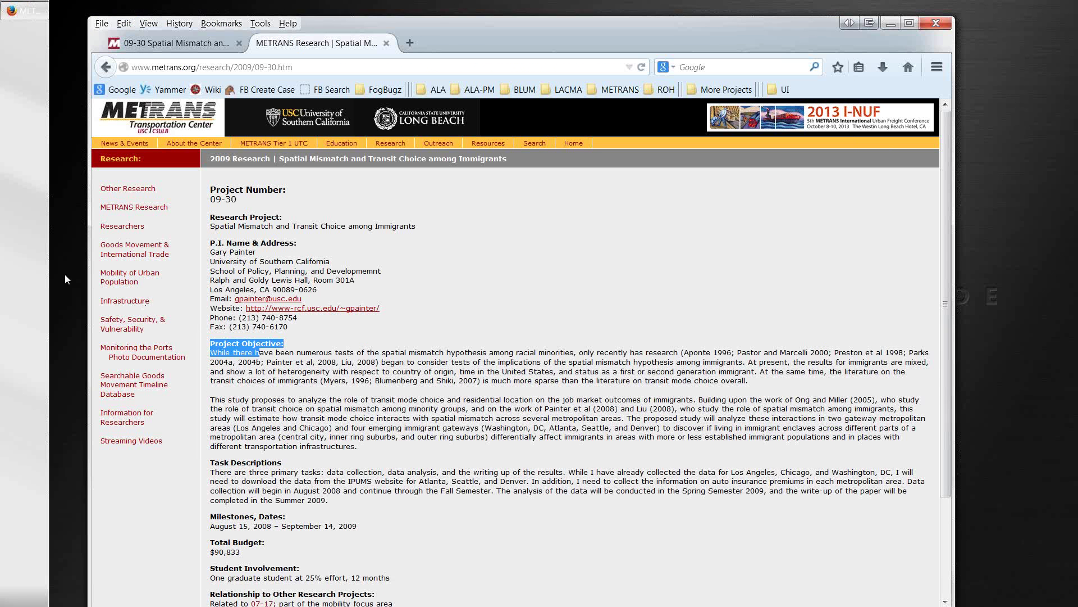
key("ctrl+u")
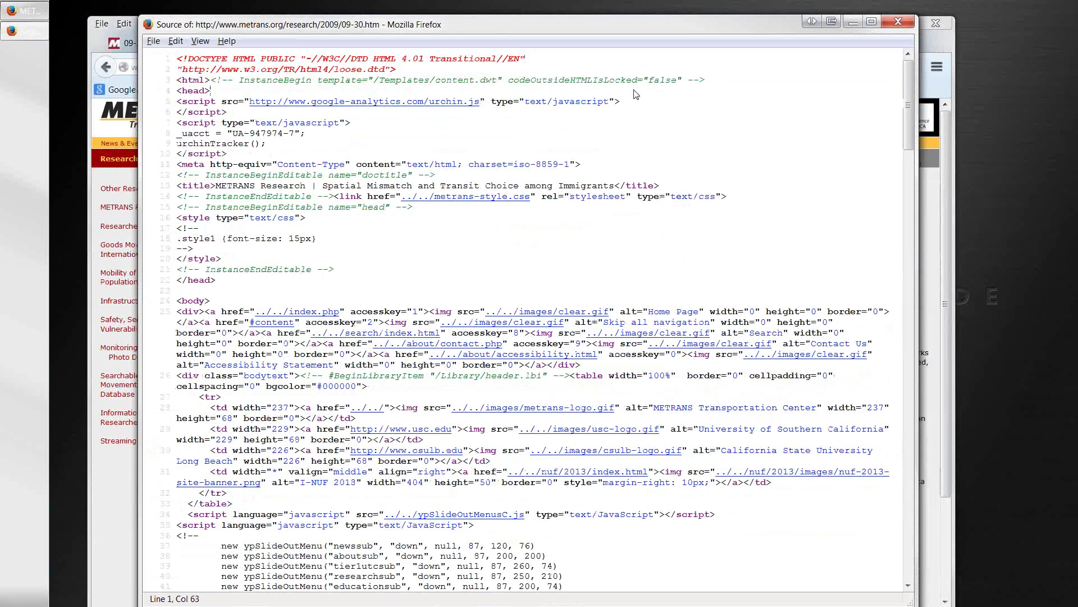
Step: Search the source for 'project ob' to locate the Project Objective paragraph
left_click(636, 94)
key("ctrl+f")
type("project")
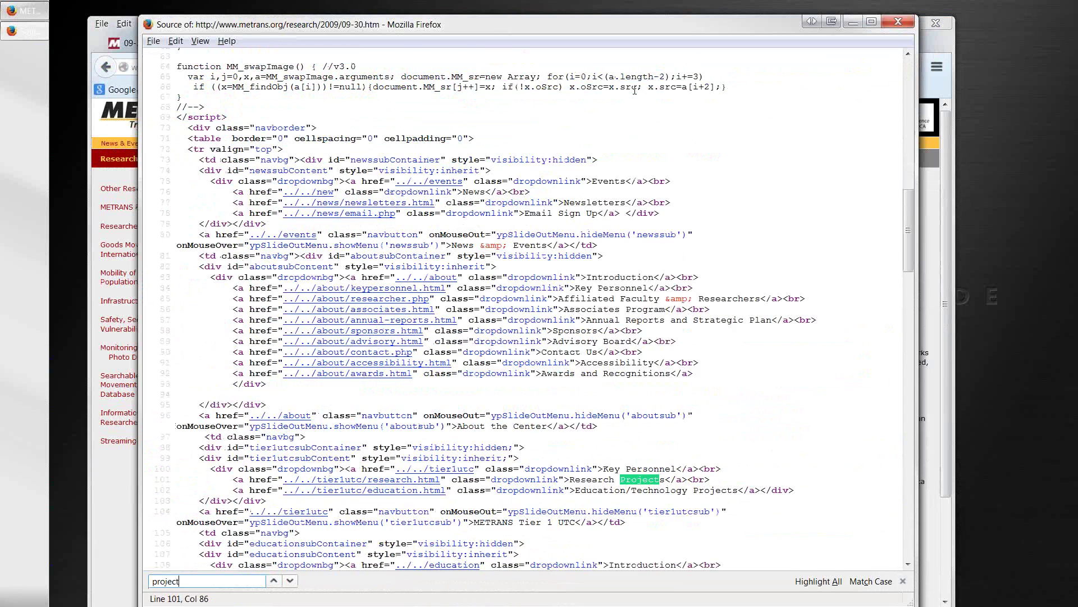
type(" ob")
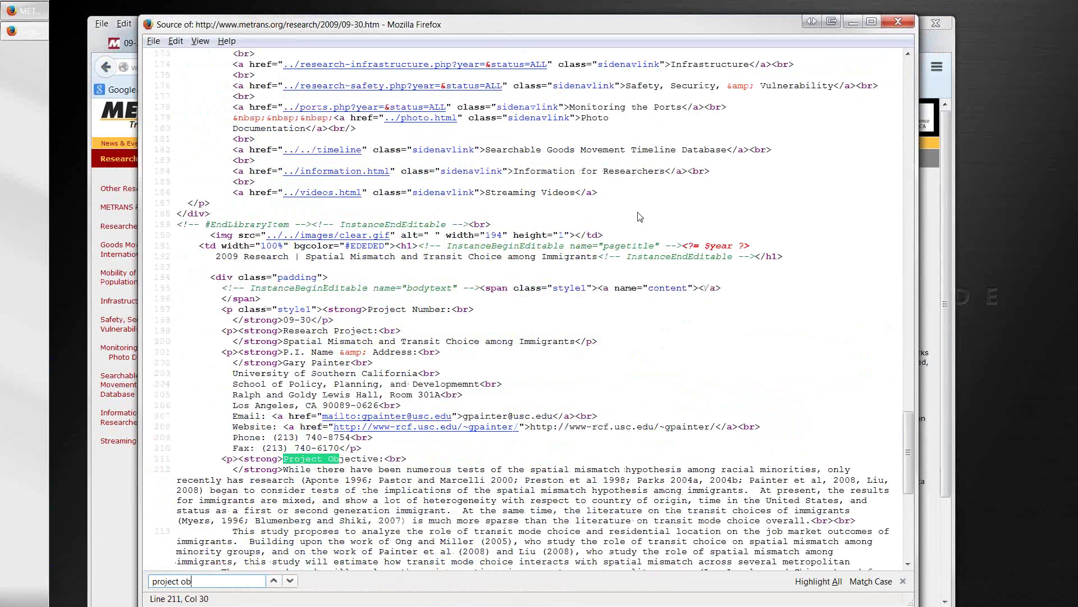
scroll(633, 169, "down", 9)
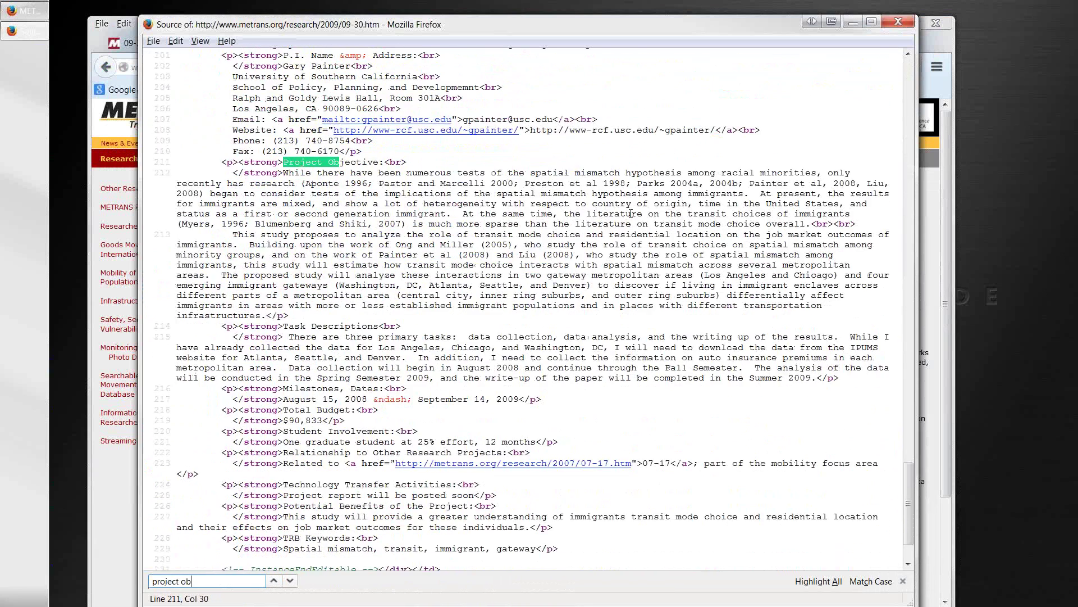
scroll(631, 213, "down", 3)
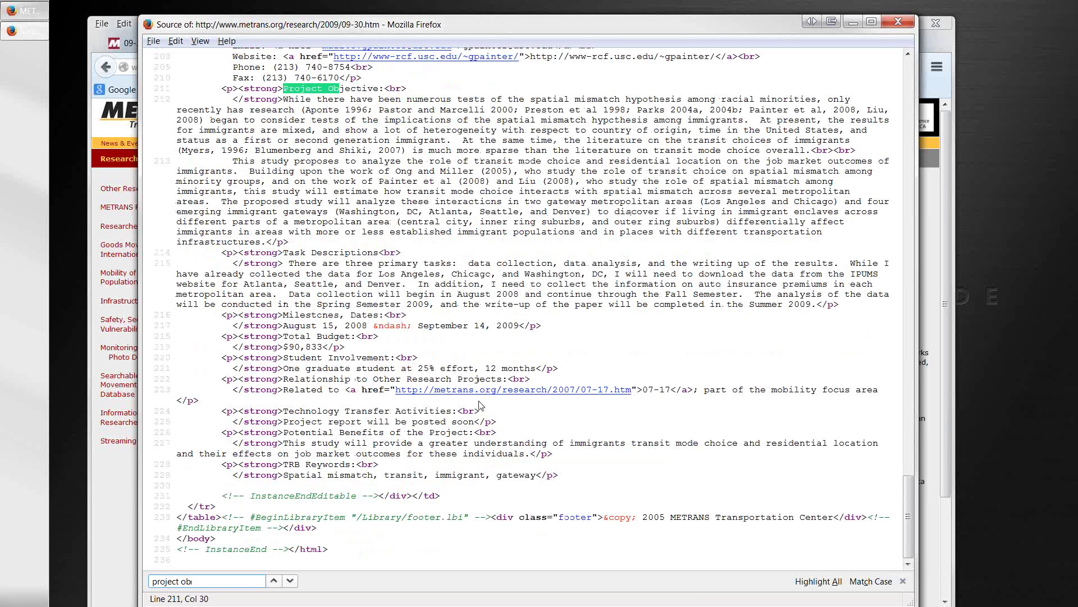
left_click(223, 88)
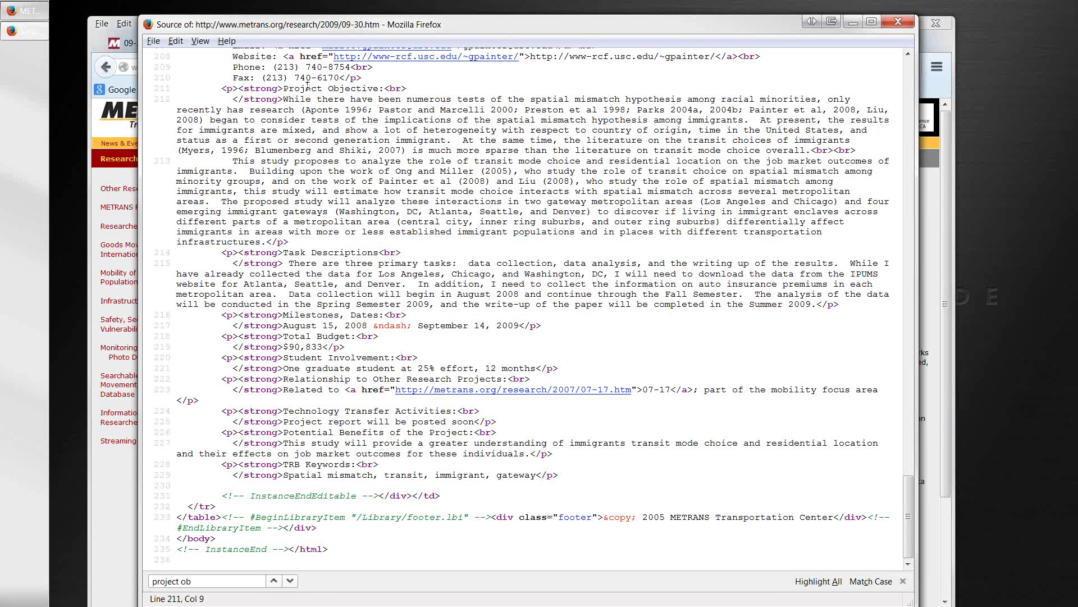
Step: Select the HTML from the Project Objective <p> tag through TRB Keywords and copy it
left_click_drag(222, 89, 238, 88)
left_click(218, 89)
left_click_drag(284, 88, 385, 89)
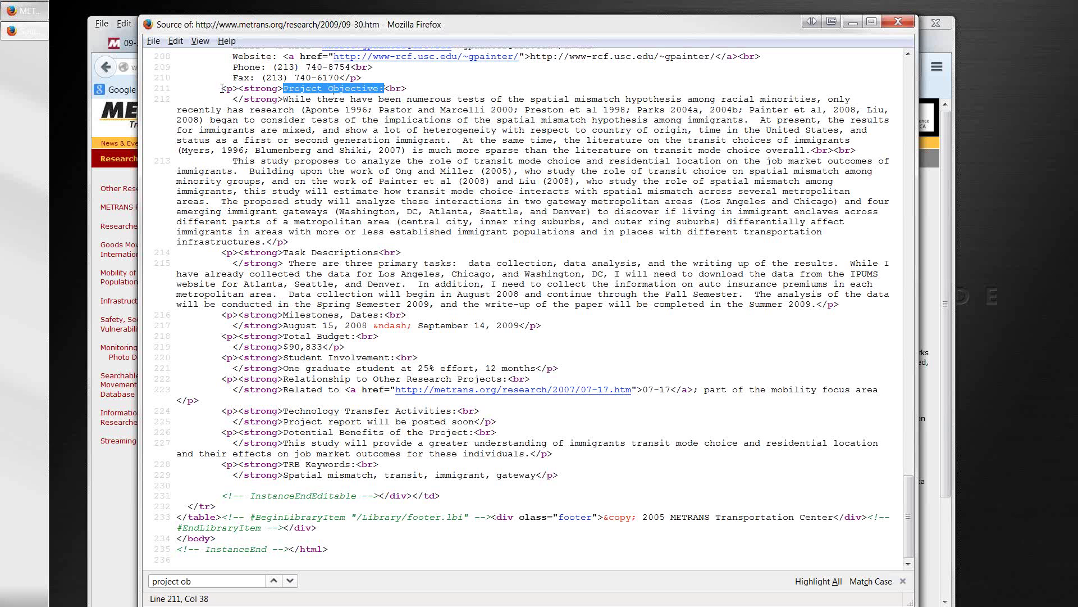
left_click_drag(222, 89, 565, 479)
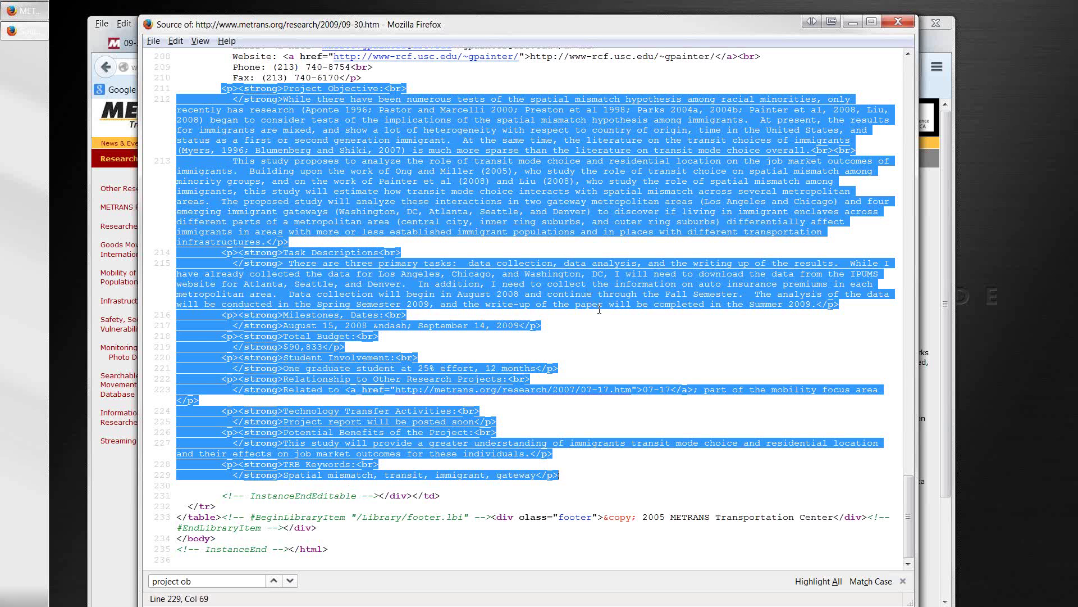
left_click(175, 41)
left_click(191, 101)
left_click_drag(480, 25, 0, 1)
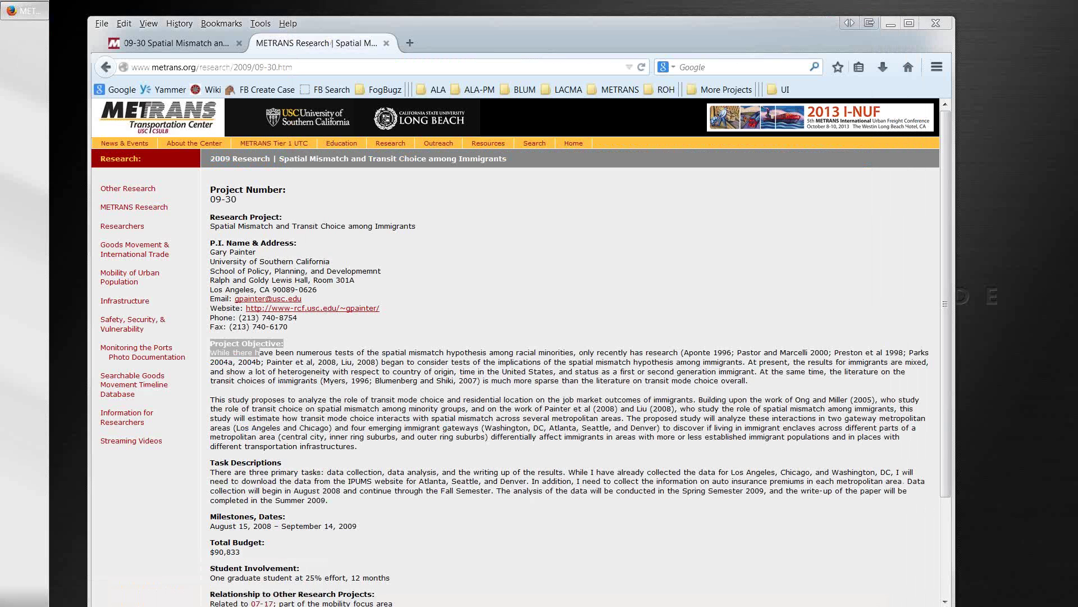
Step: Open the 09-30 project's edit form and disable rich-text so the Body shows raw HTML
left_click(199, 46)
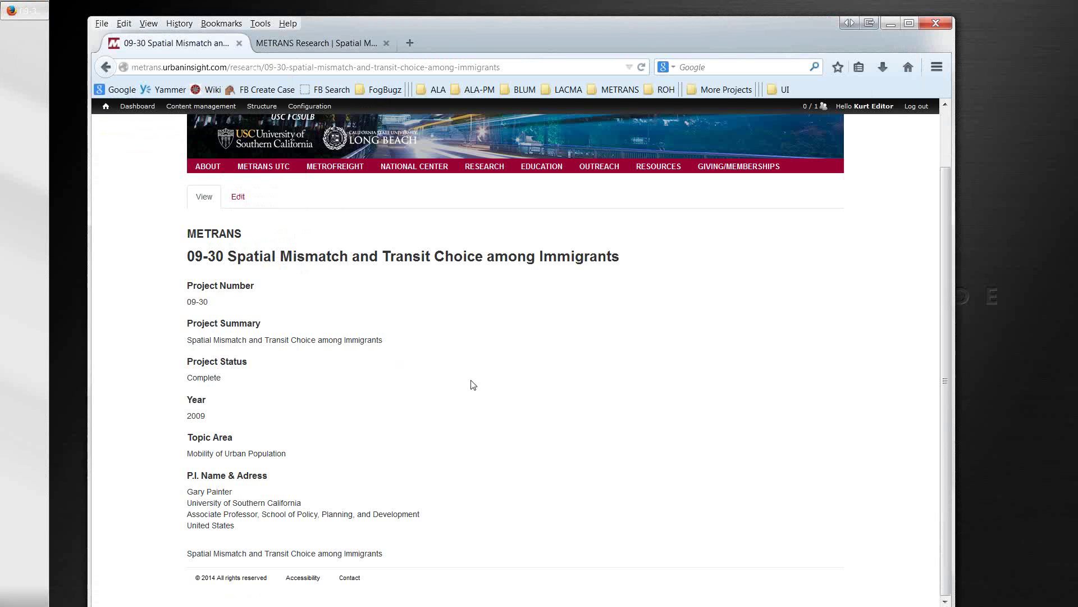
left_click(240, 200)
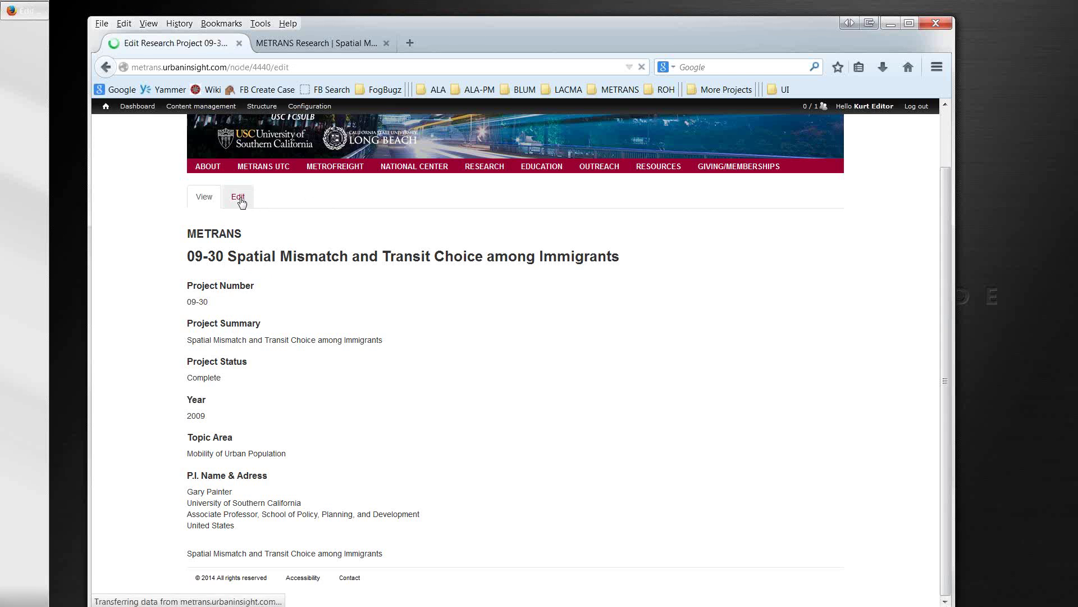
scroll(438, 278, "down", 4)
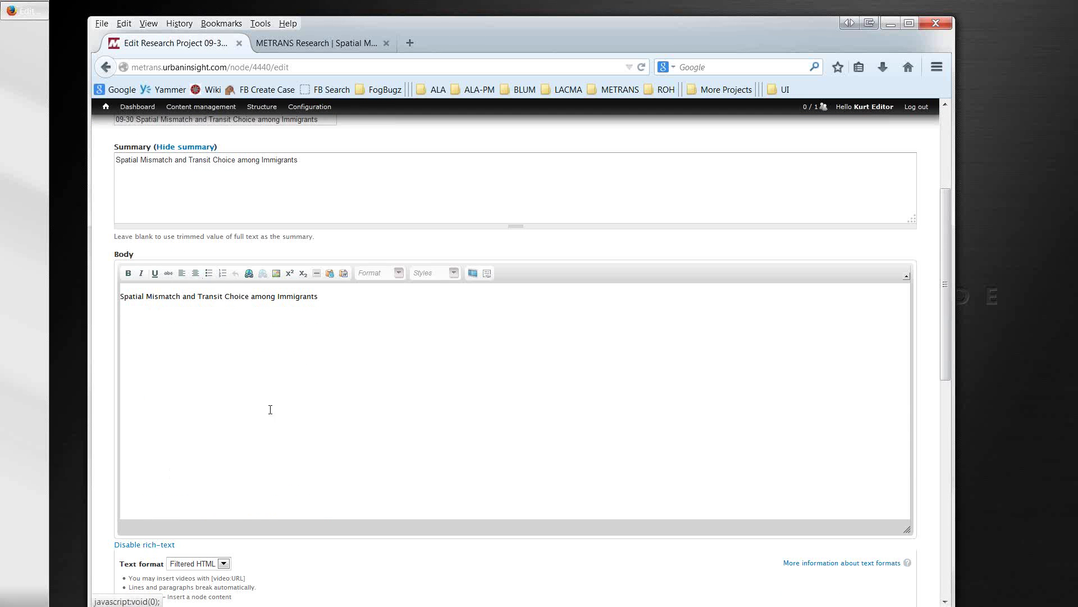
left_click_drag(318, 296, 112, 301)
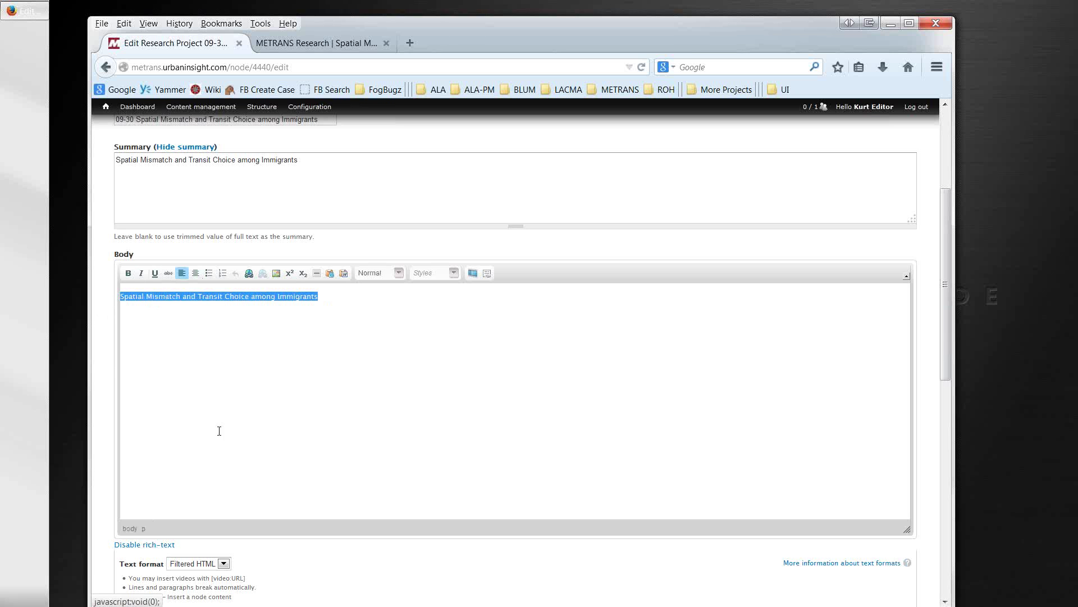
left_click(166, 545)
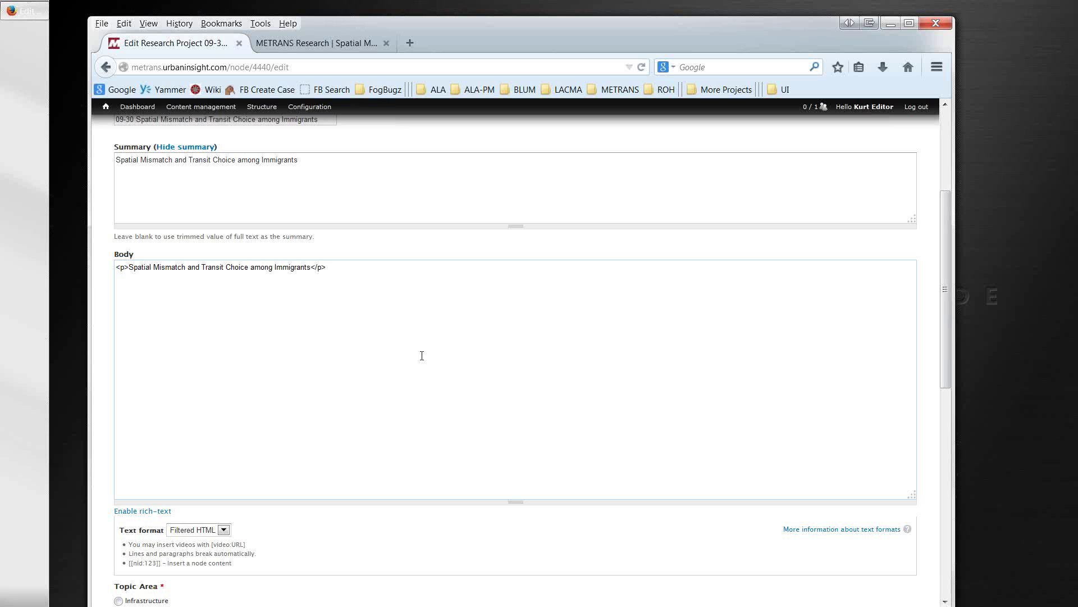
Step: Clear the Body, paste the old site's copied HTML, and enlarge the Body box
key("ctrl+a")
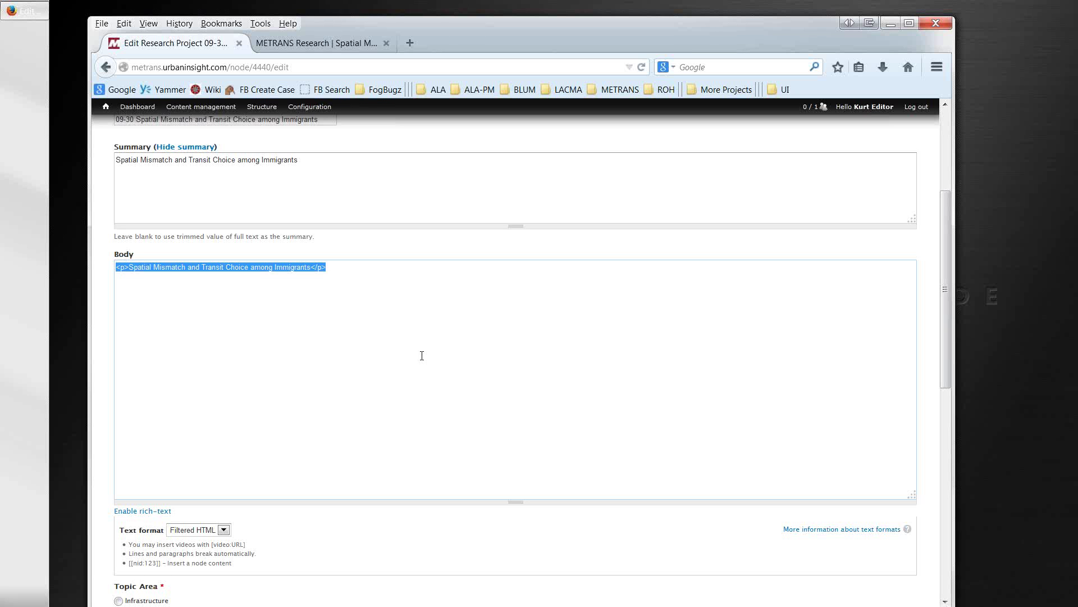
key("Delete")
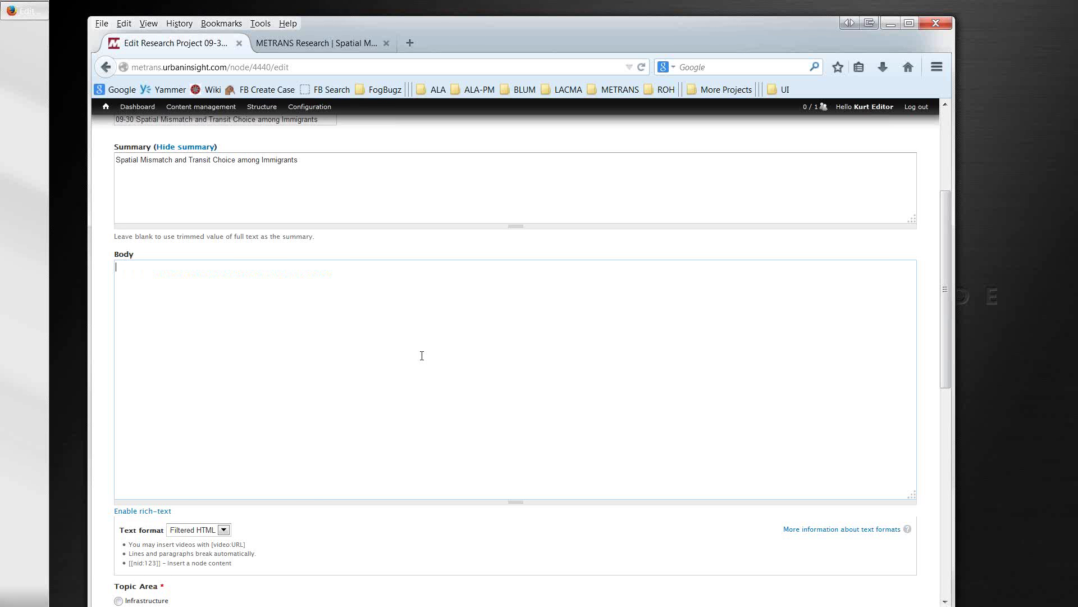
key("ctrl+v")
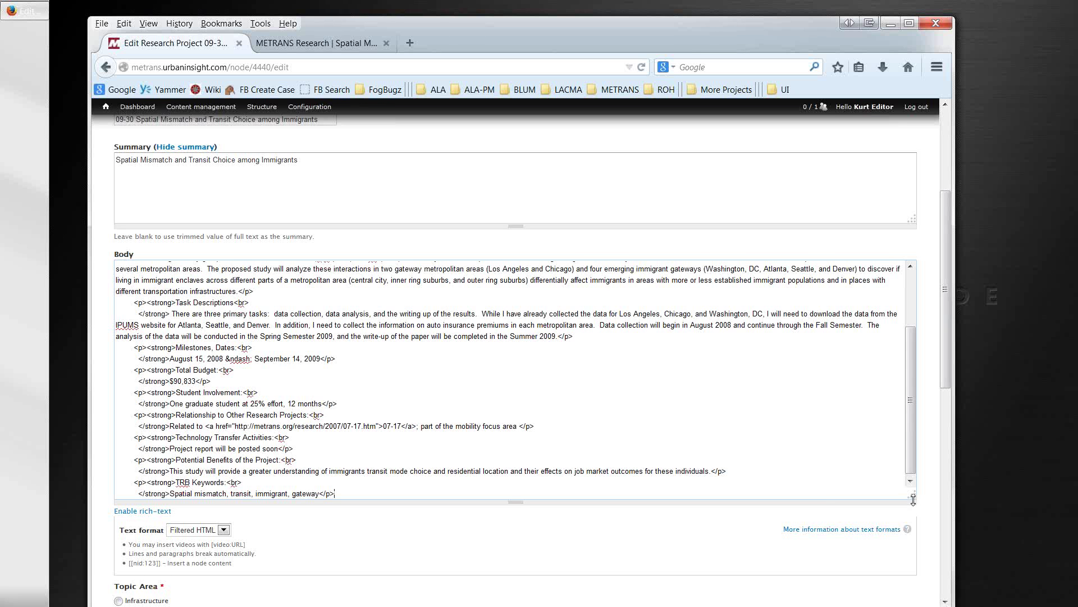
left_click_drag(913, 500, 913, 537)
left_click(713, 442)
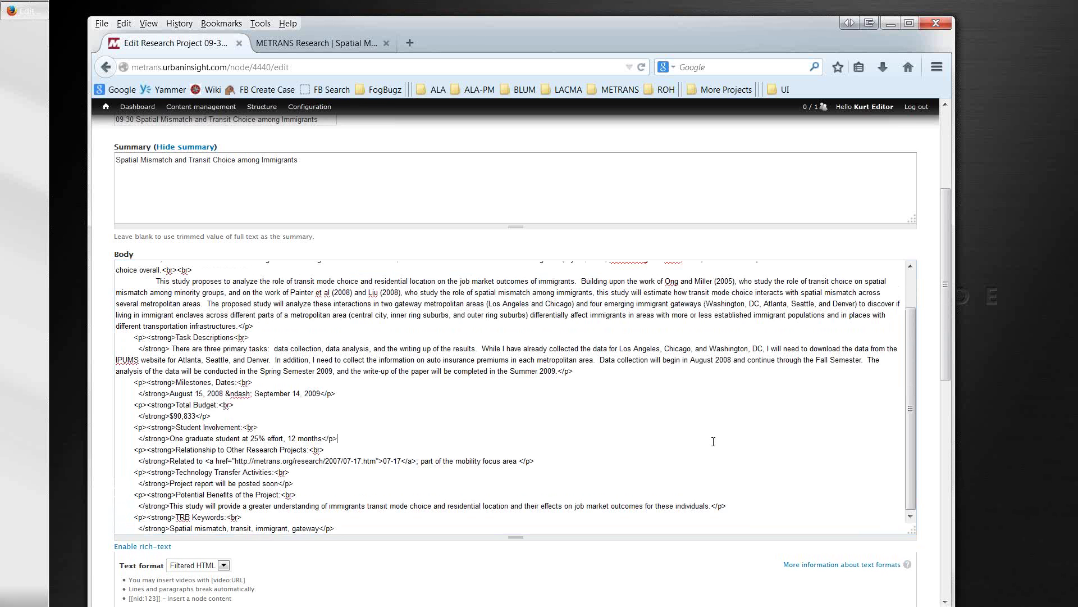
scroll(106, 524, "down", 1)
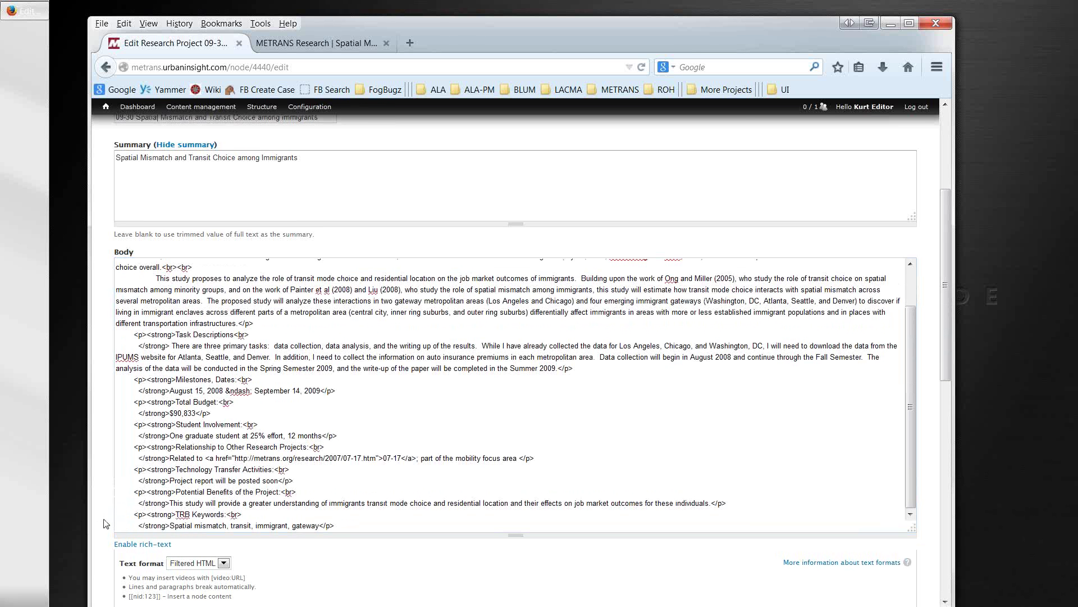
scroll(106, 524, "down", 6)
Step: Save the project, review the updated 09-30 page, and reopen its edit form
scroll(113, 562, "down", 3)
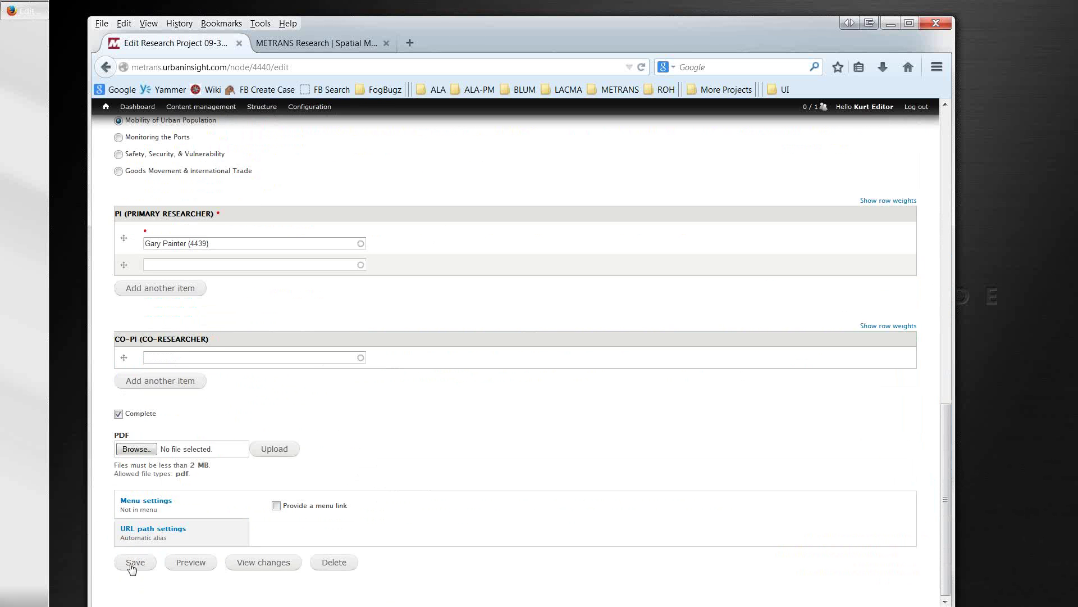
left_click(133, 564)
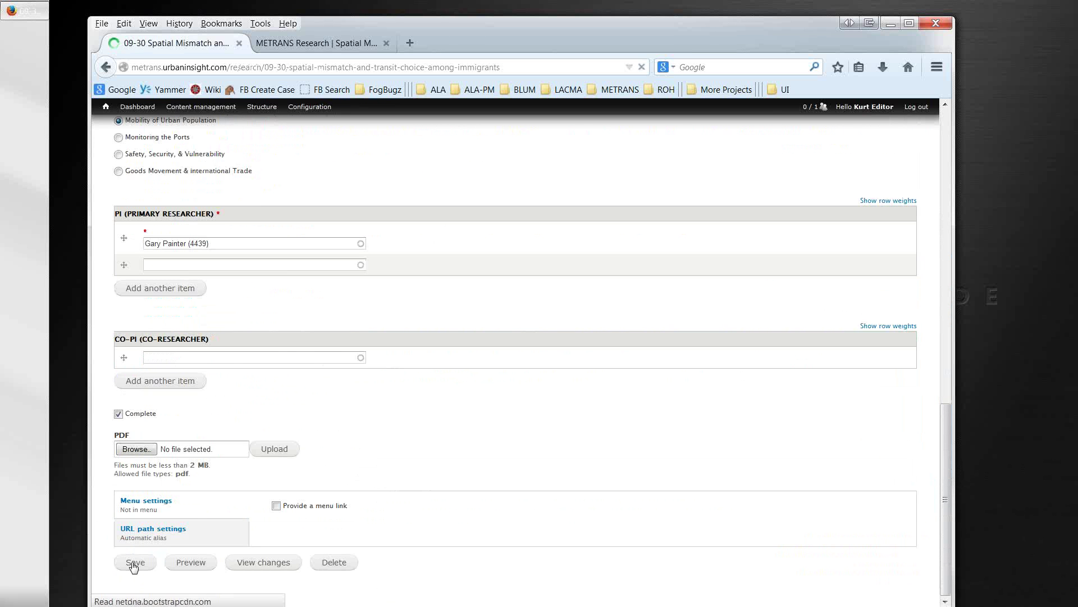
scroll(323, 528, "down", 3)
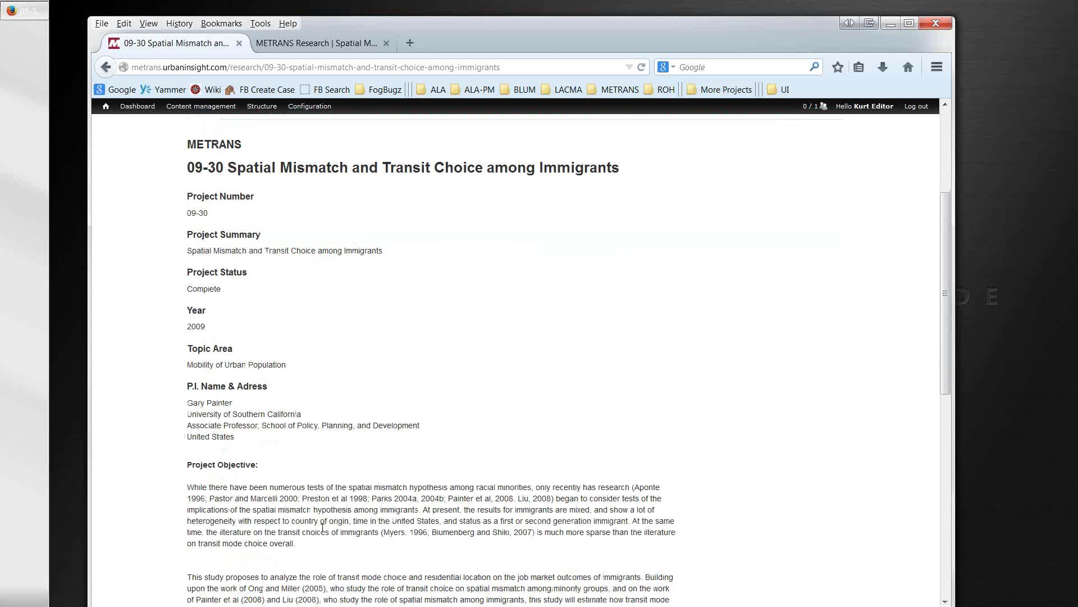
scroll(323, 528, "down", 3)
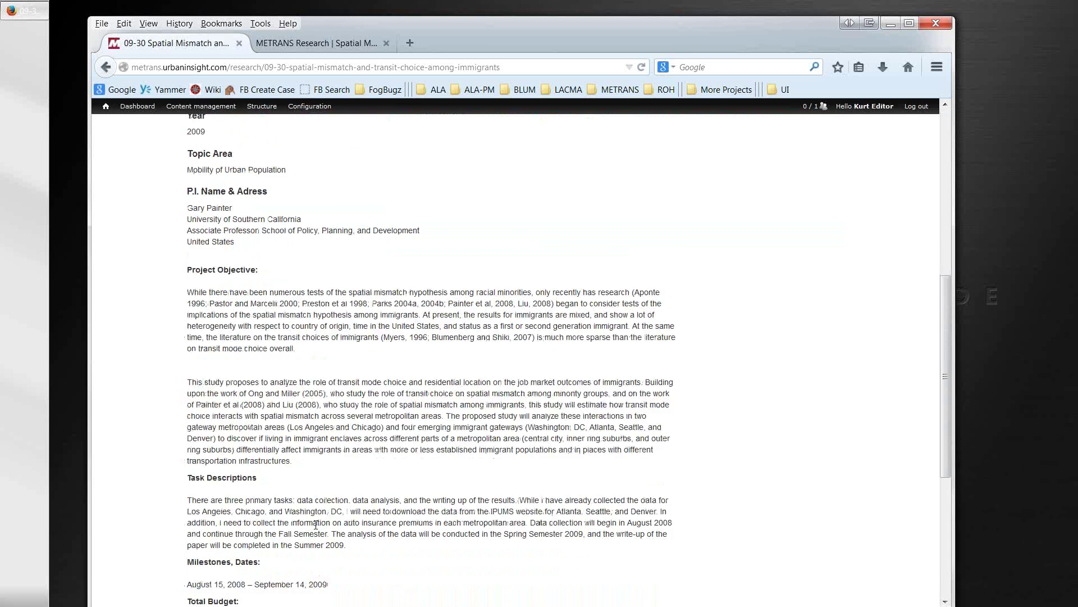
scroll(316, 525, "down", 5)
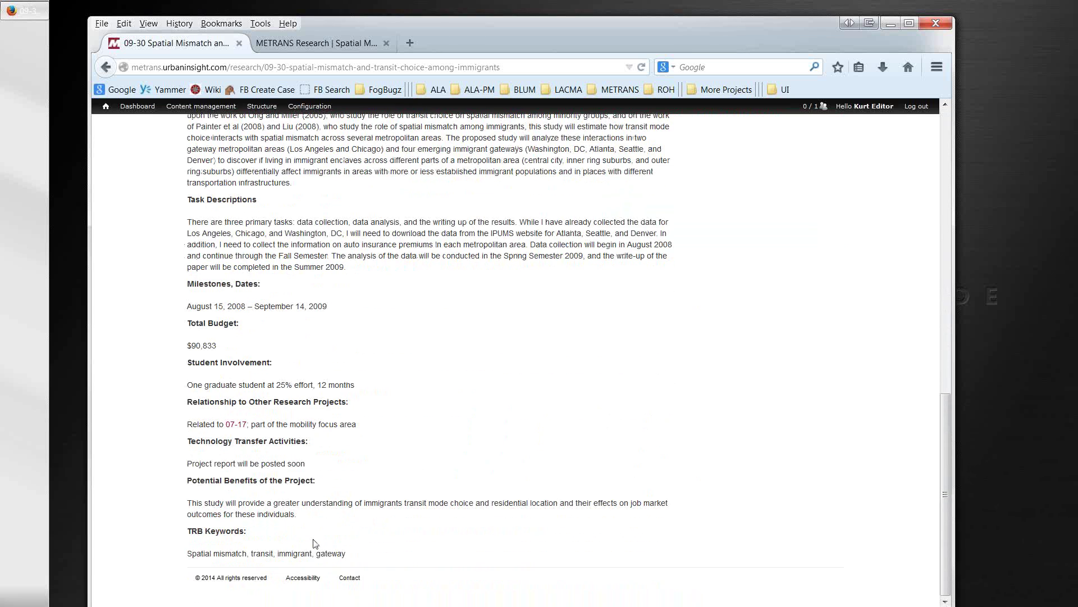
scroll(316, 544, "up", 10)
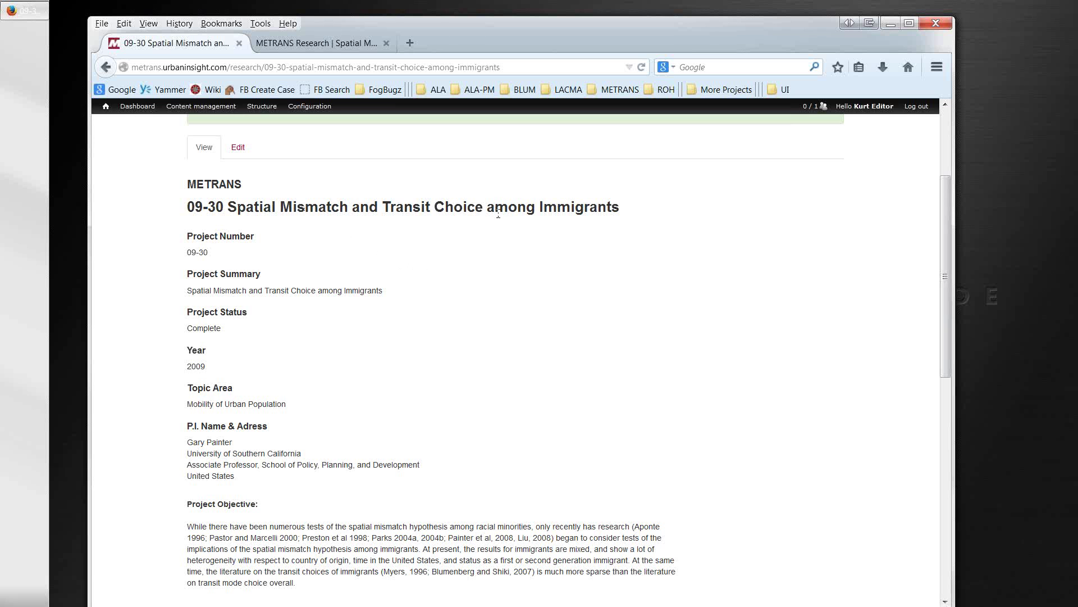
scroll(505, 438, "down", 10)
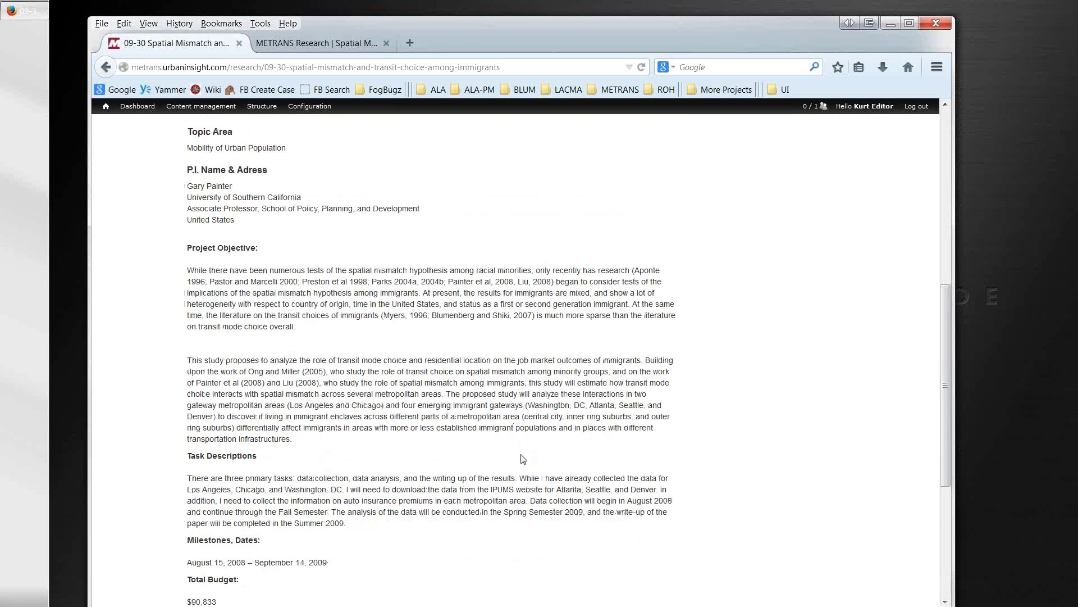
scroll(523, 461, "up", 12)
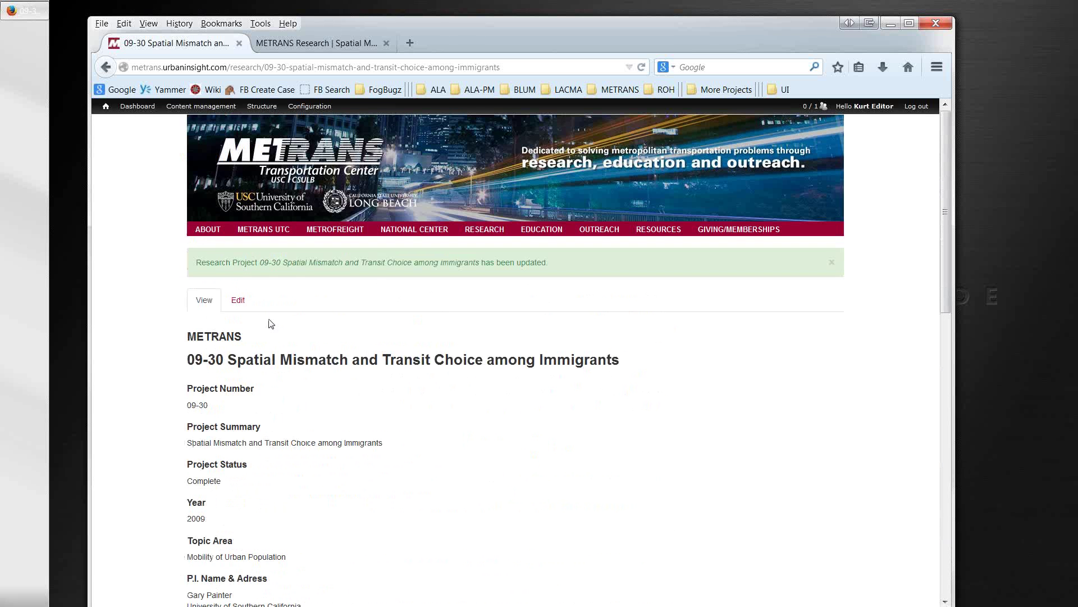
left_click(238, 300)
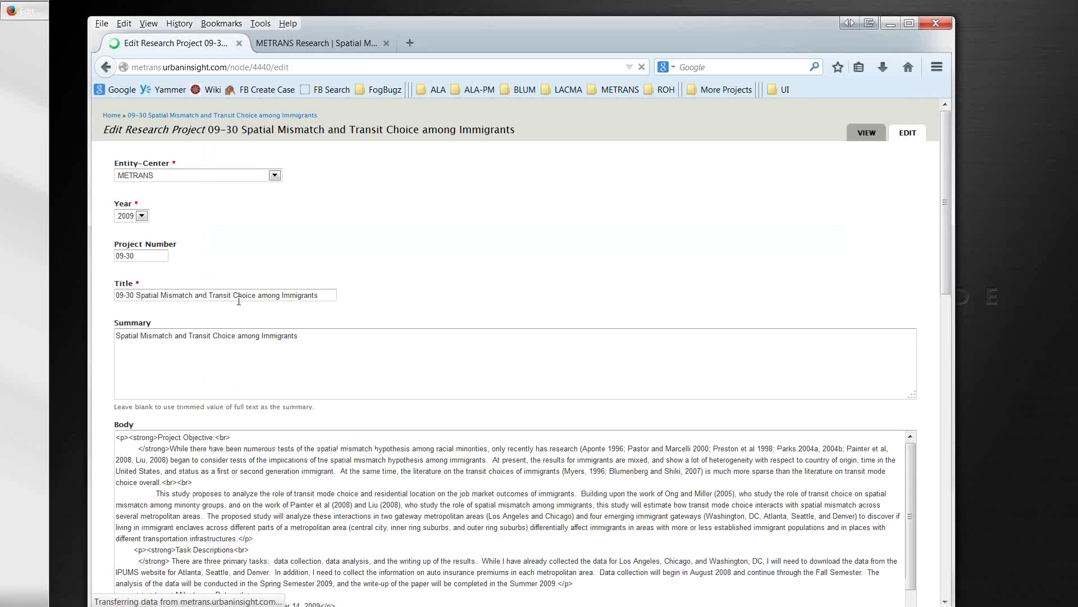
Step: Capitalize 'Among' in the project title
left_click(260, 312)
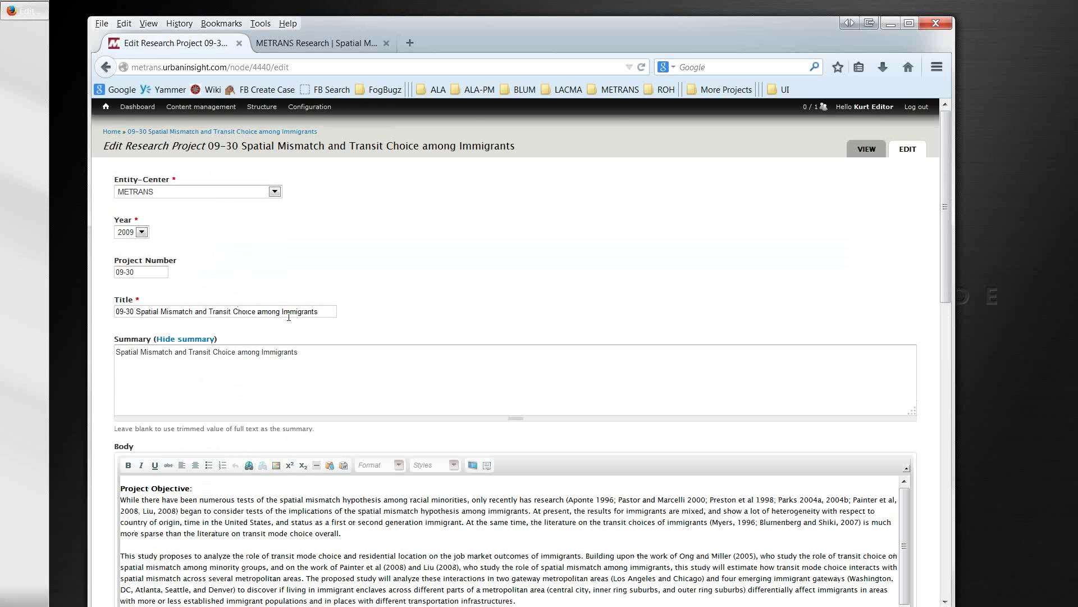
key("Delete")
type("A")
scroll(281, 381, "down", 2)
scroll(246, 447, "down", 3)
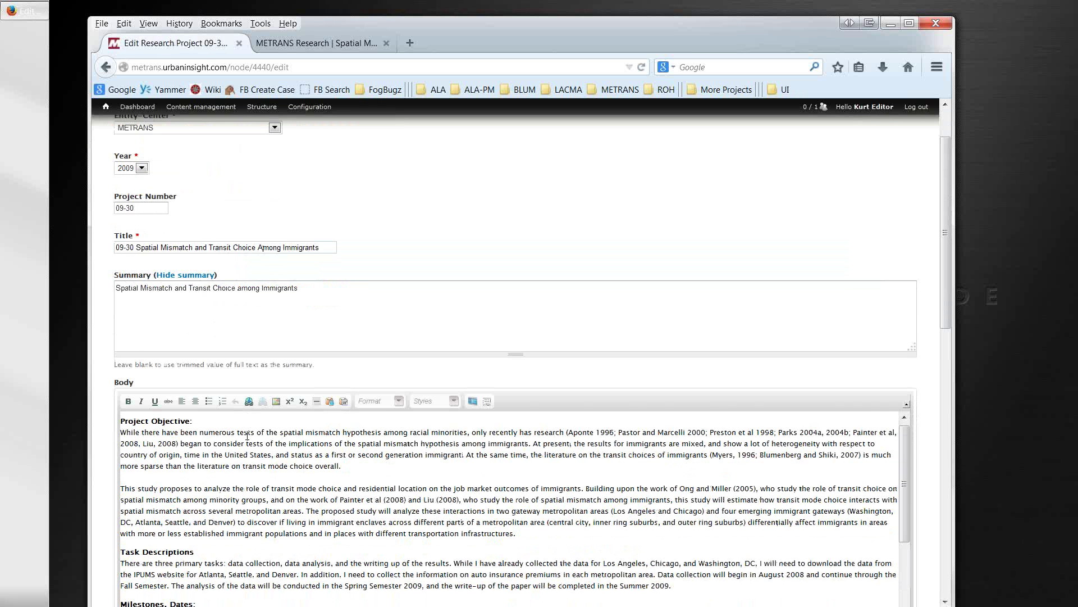
scroll(497, 461, "up", 3)
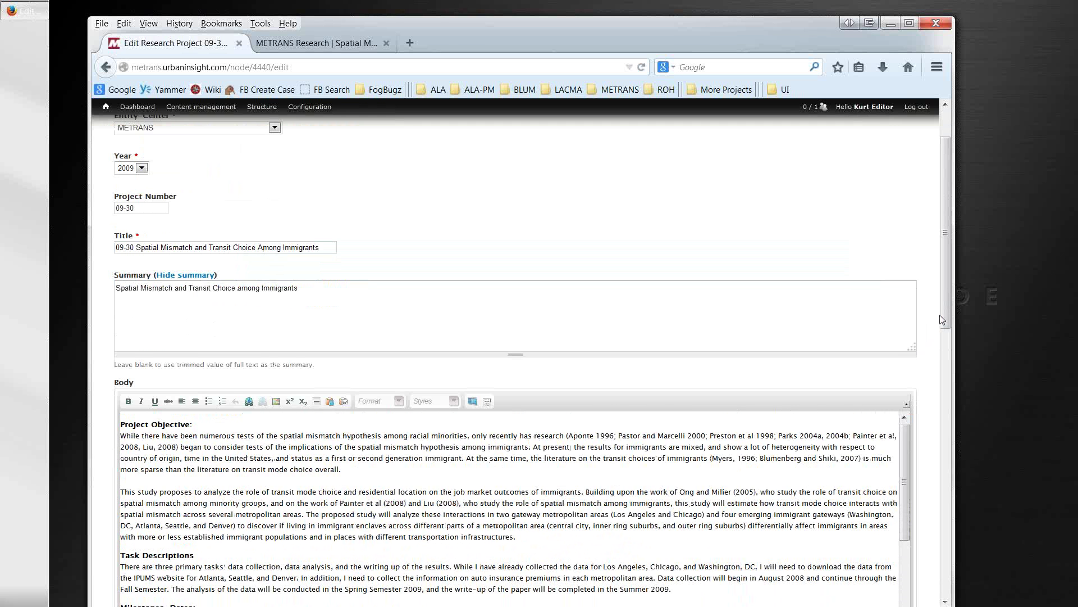
scroll(947, 361, "down", 4)
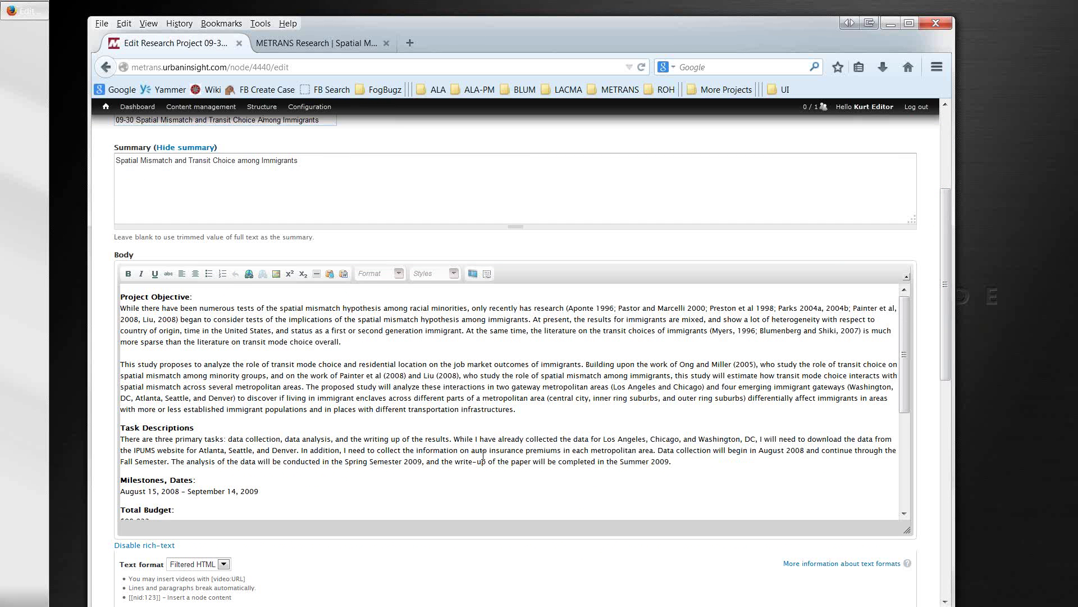
scroll(483, 454, "down", 3)
scroll(483, 452, "up", 3)
left_click(368, 346)
key("Return")
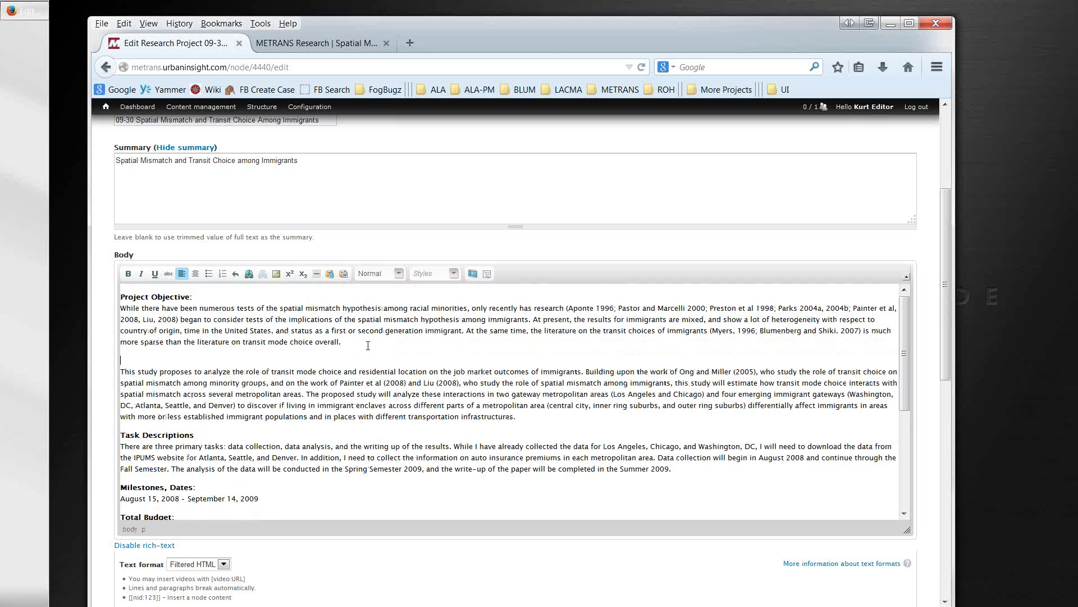
key("Delete")
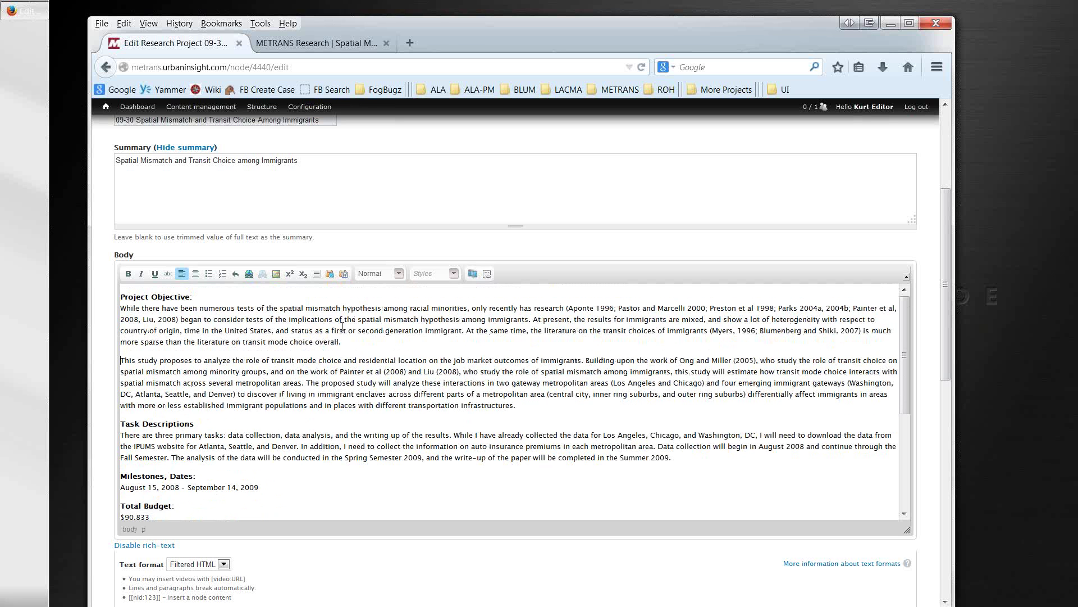
Step: Try making 'Project Objective:' a Heading 2, undoing when it swallows the paragraph
left_click(187, 299)
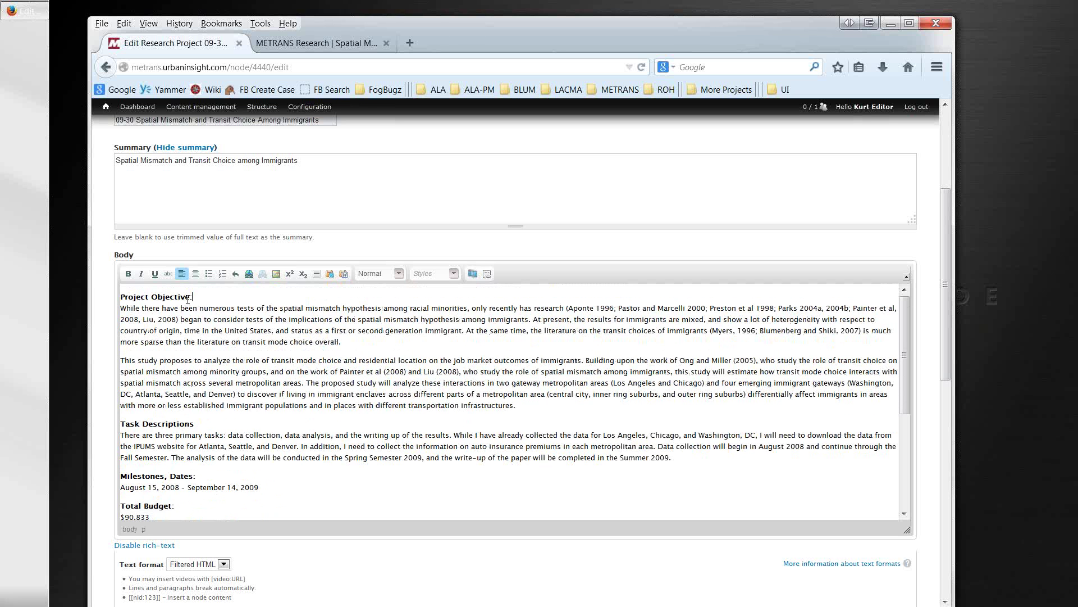
left_click(398, 274)
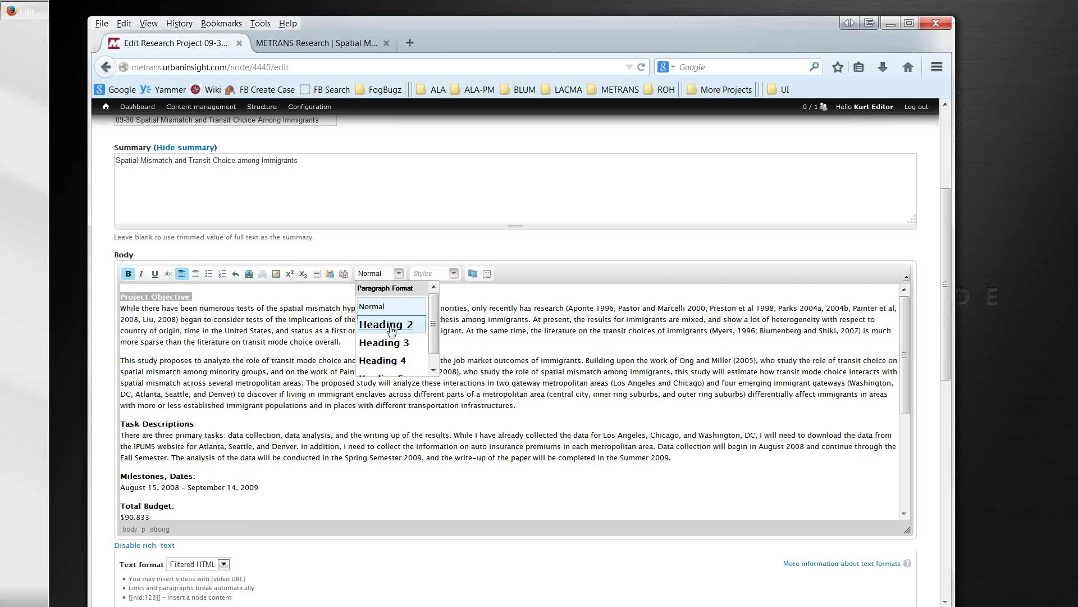
left_click(391, 327)
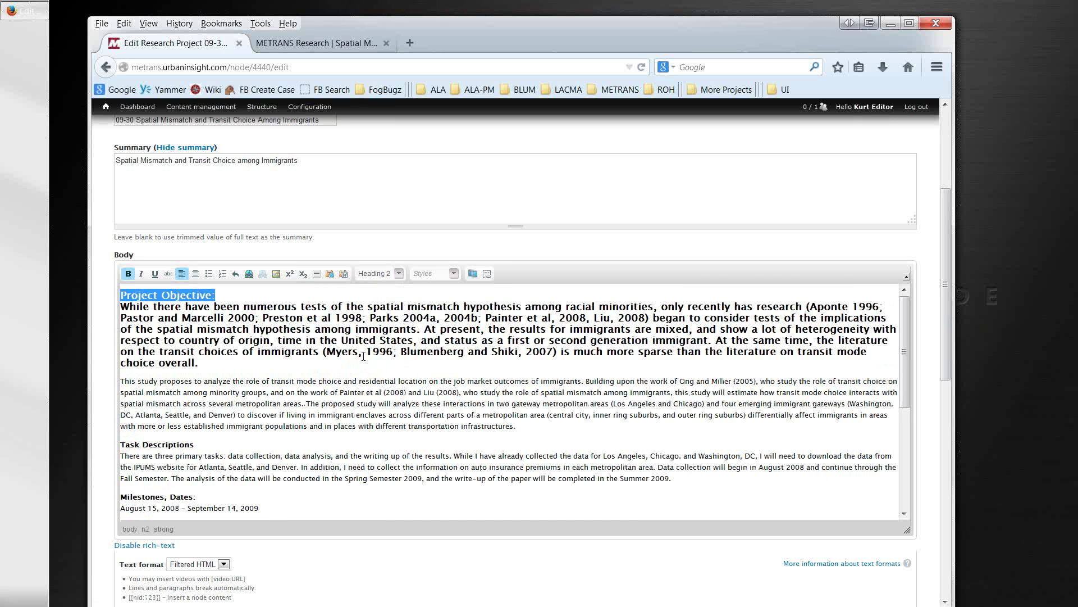
key("ctrl+z")
left_click(241, 300)
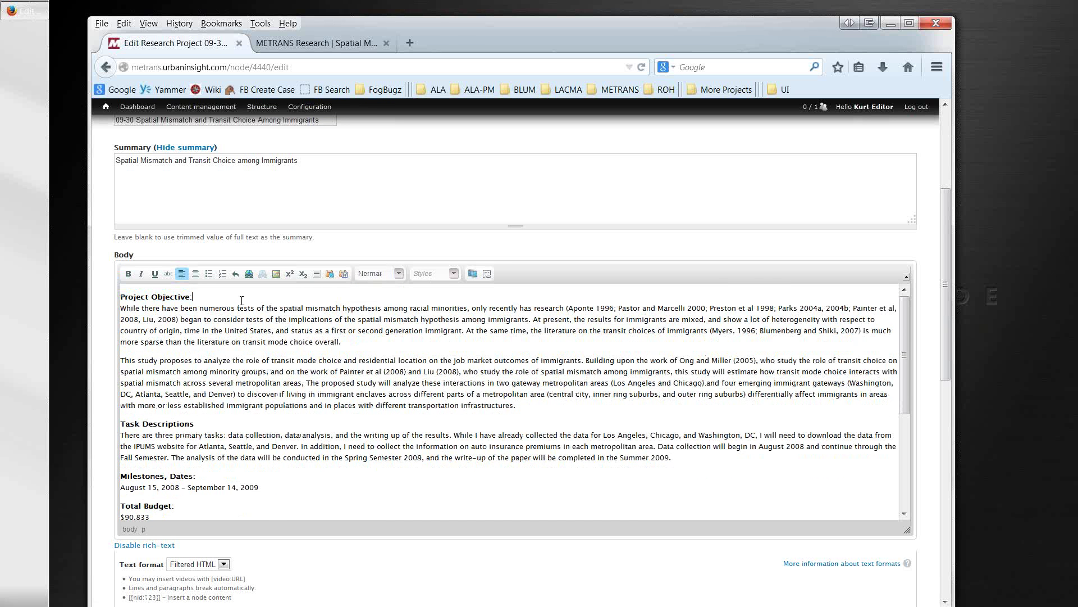
key("Return")
key("Return")
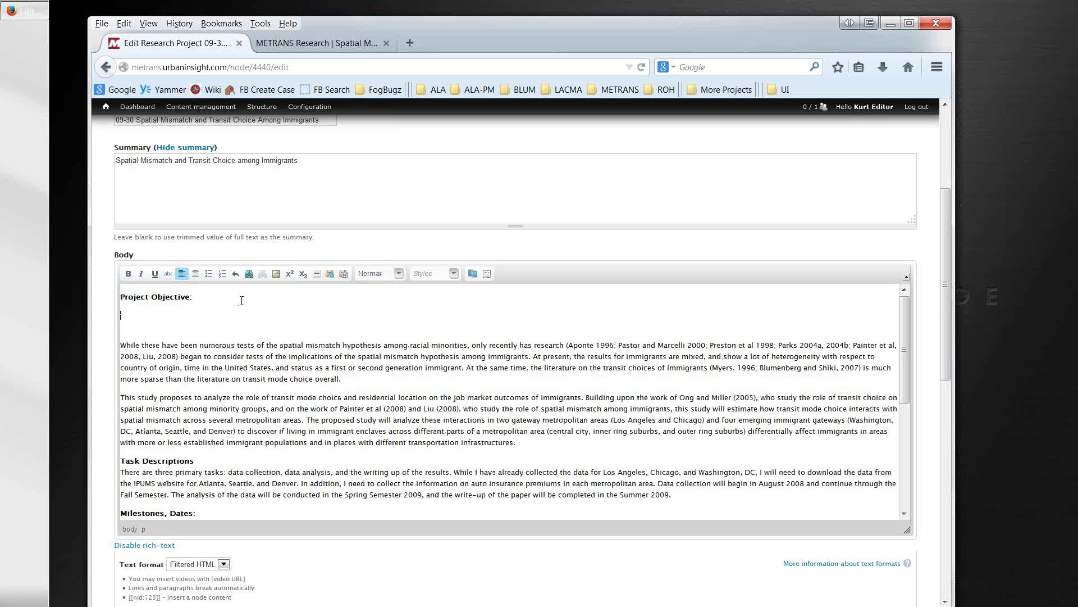
key("Up")
key("Up")
key("End")
key("Delete")
key("Delete")
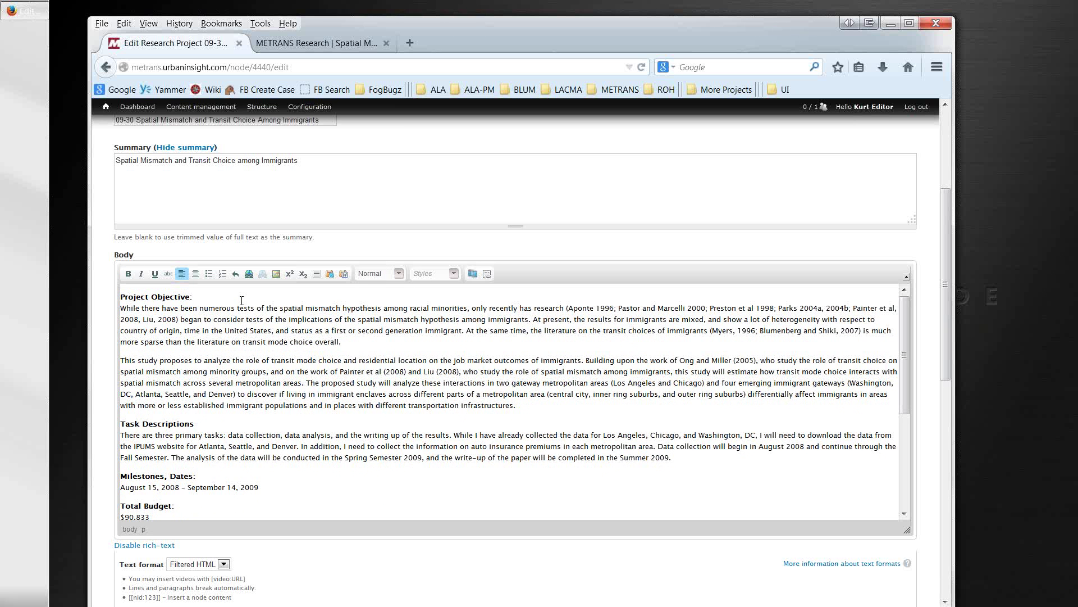
key("shift+Home")
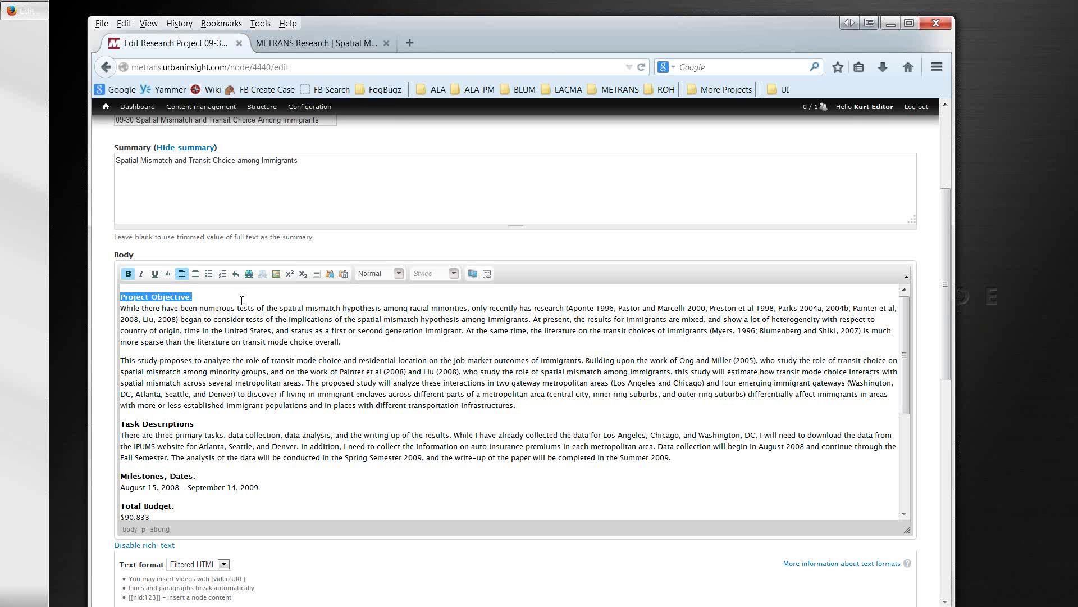
left_click(398, 274)
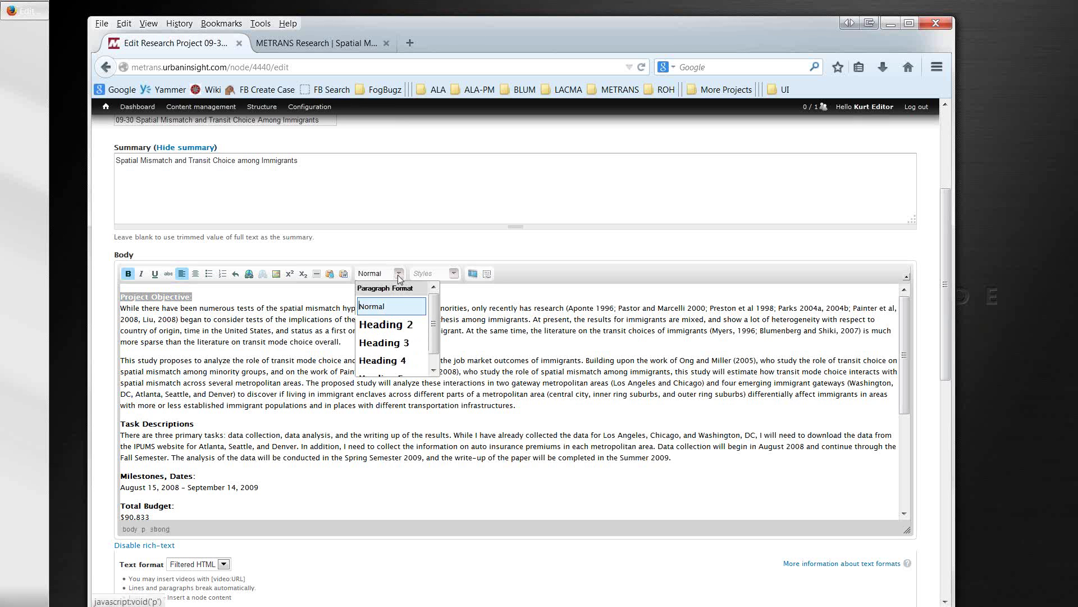
left_click(398, 326)
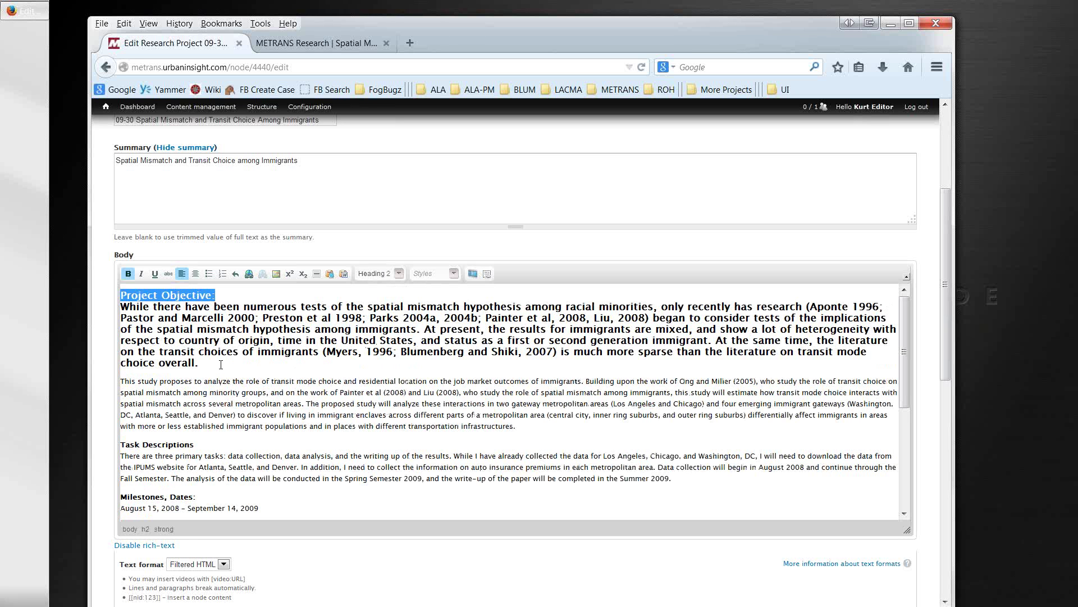
key("ctrl+z")
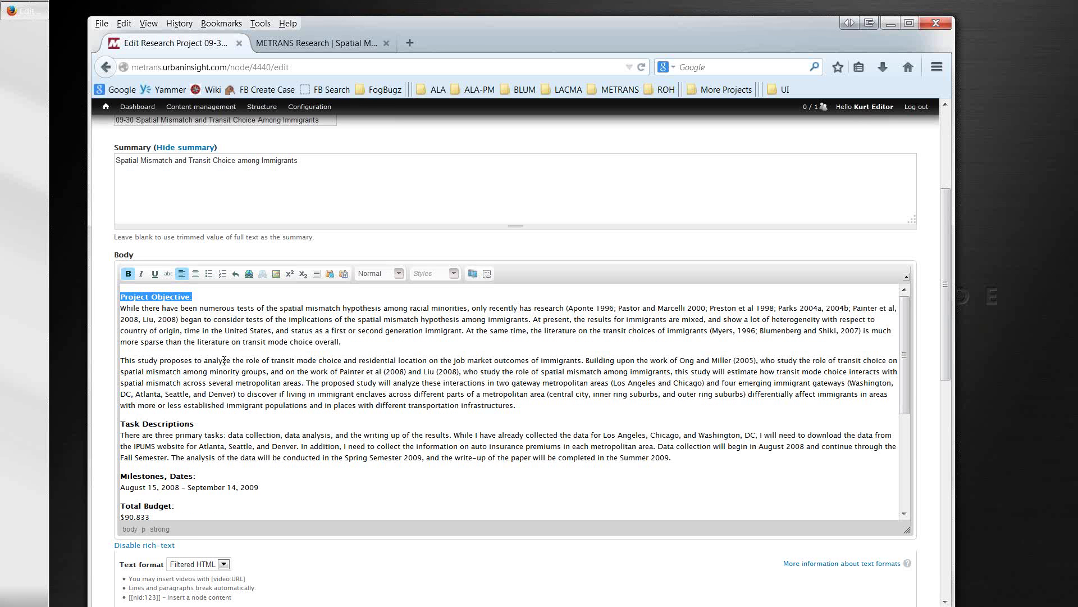
Step: Put 'Project Objective:' on its own line as Heading 2 and remove the blank lines below
left_click(262, 302)
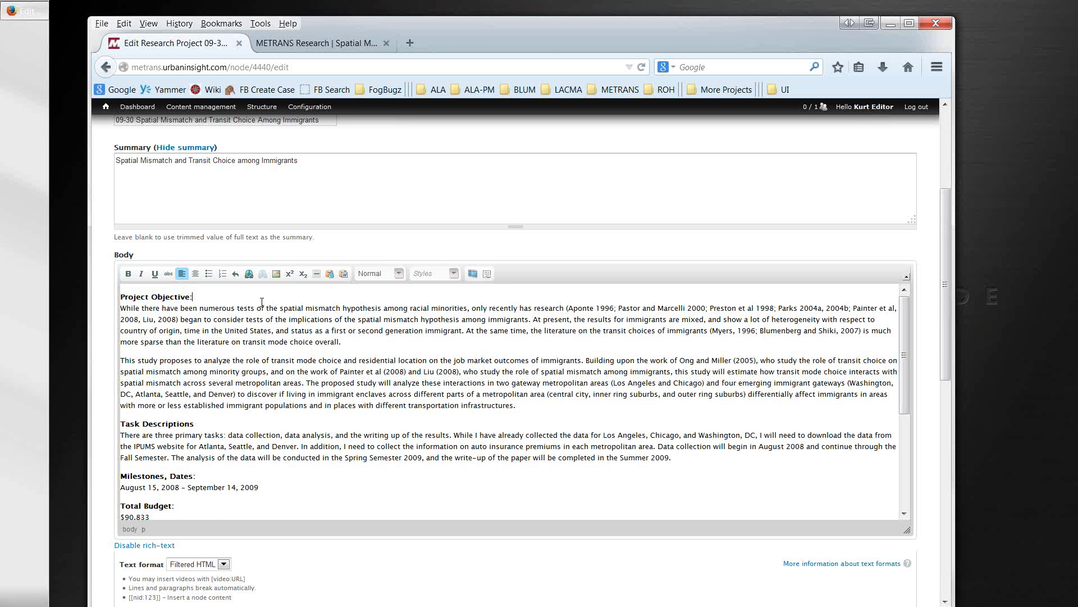
key("Return")
key("Return")
key("Up")
key("Up")
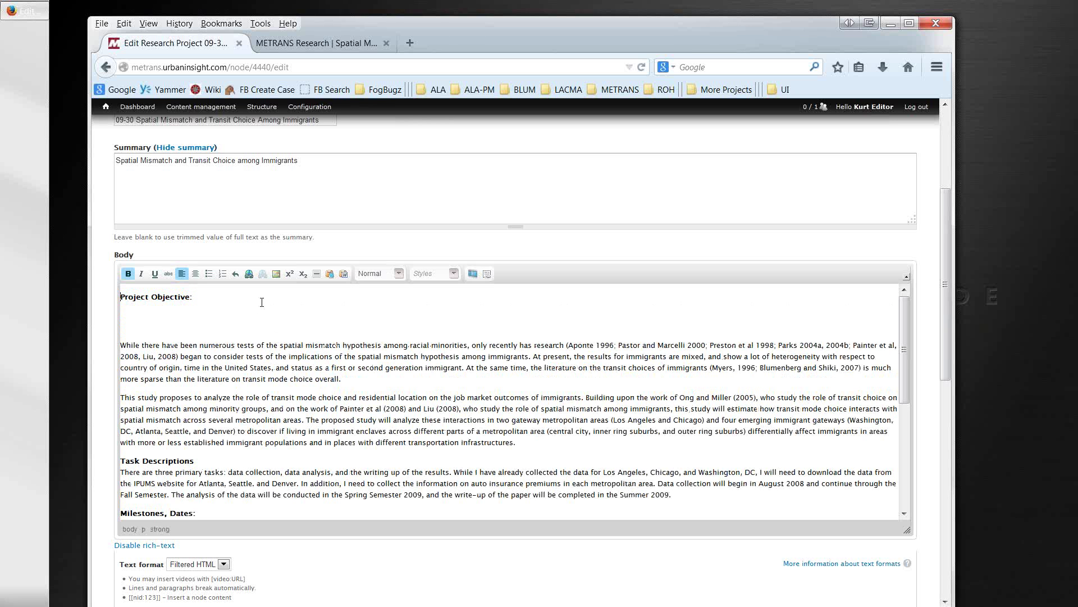
key("shift+End")
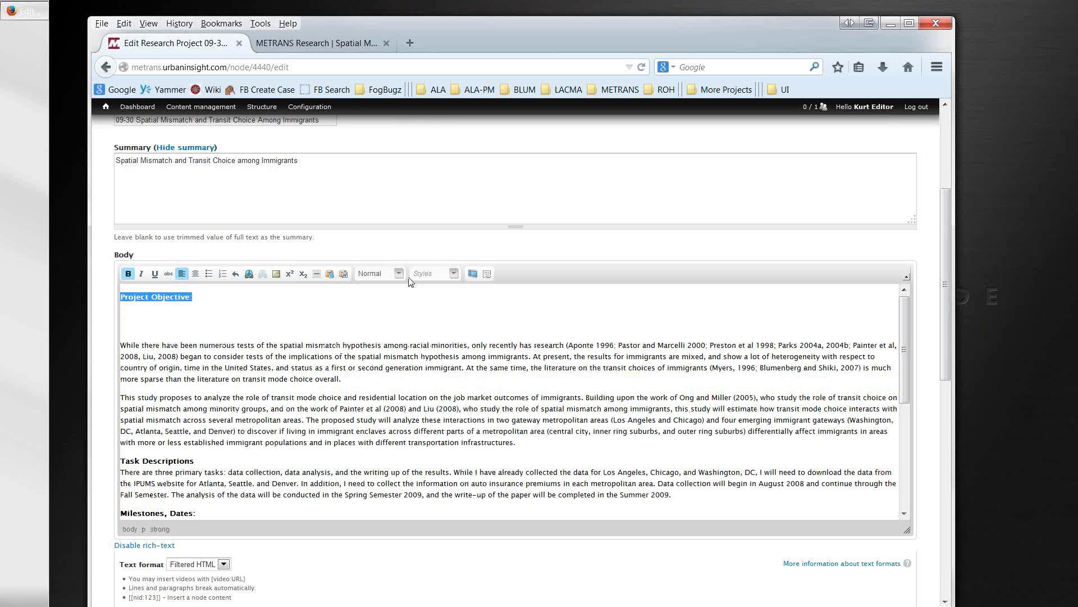
left_click(399, 274)
left_click(392, 325)
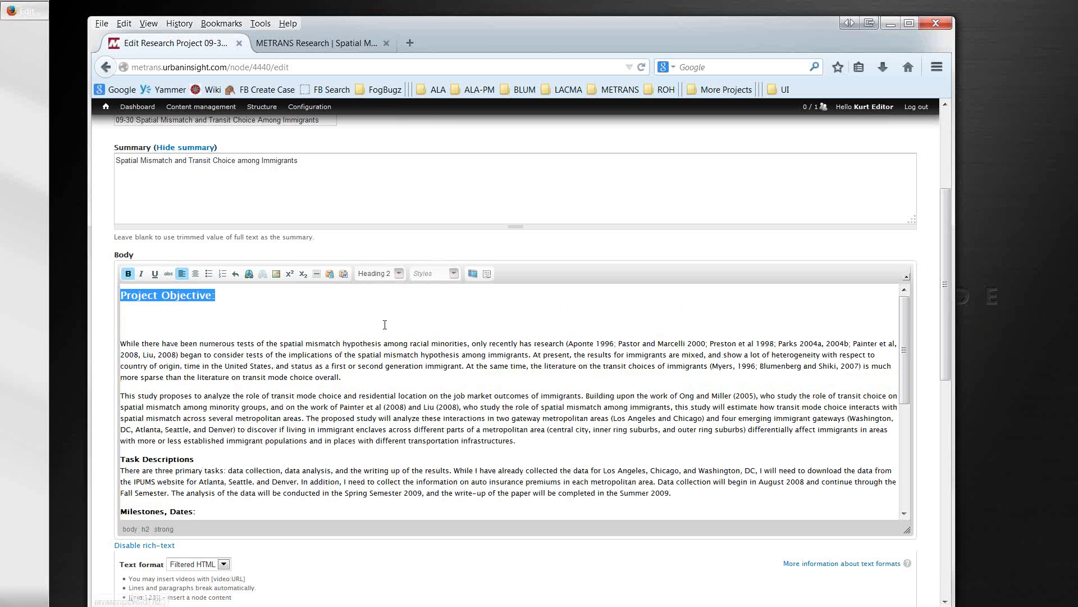
key("Up")
key("Down")
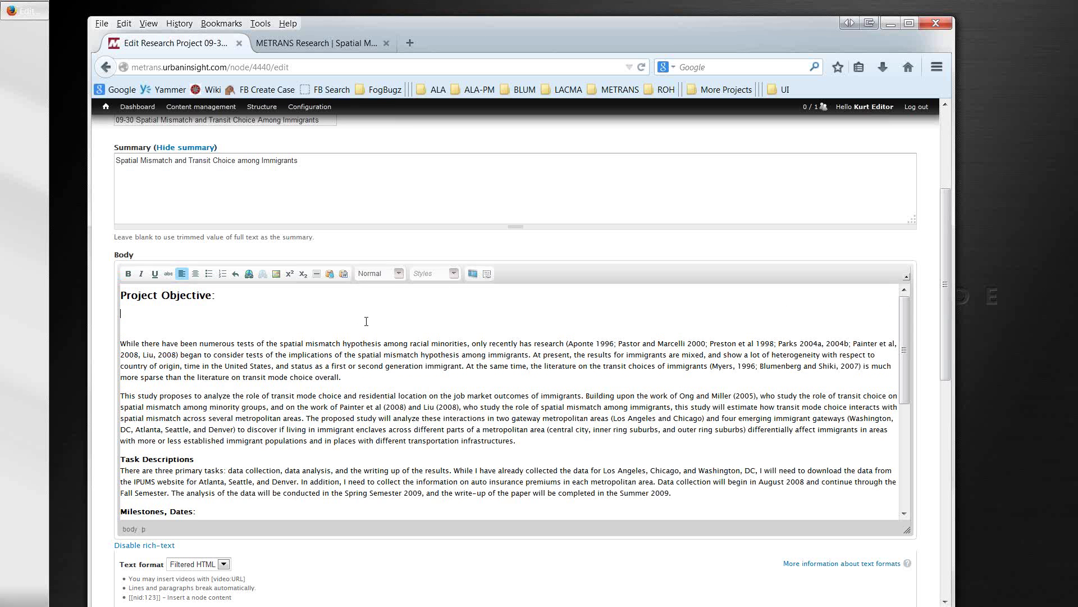
key("Delete")
key("Delete")
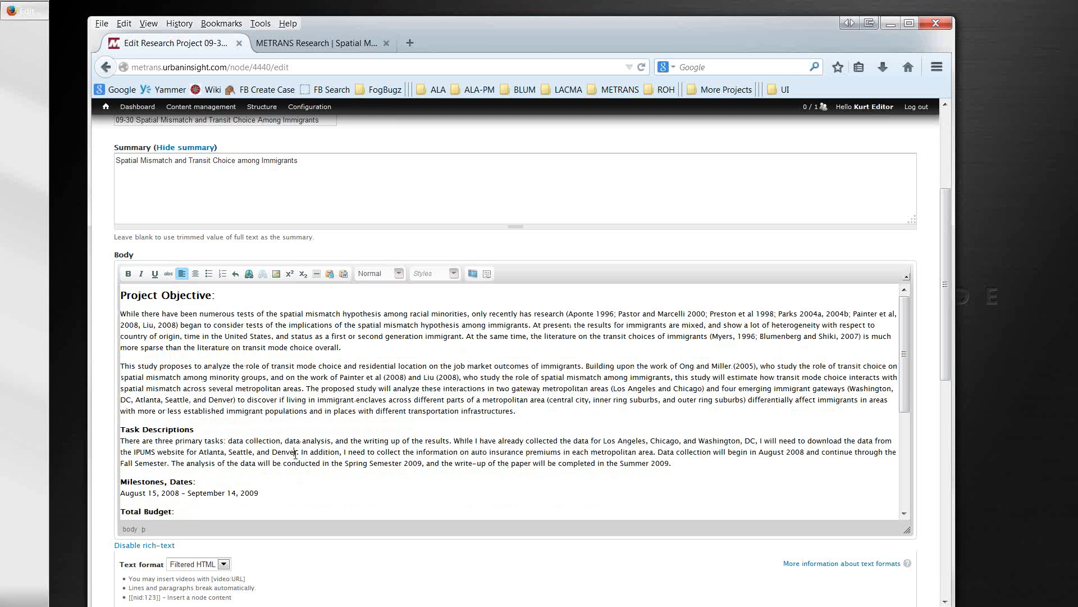
Step: Save the edited 09-30 research project
scroll(295, 454, "down", 5)
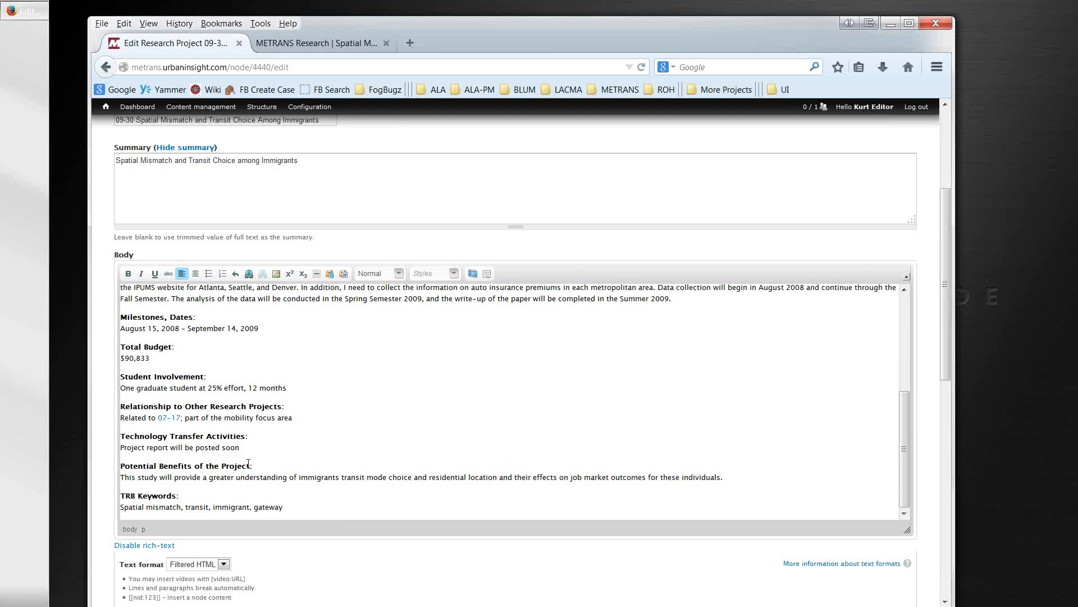
scroll(108, 533, "down", 6)
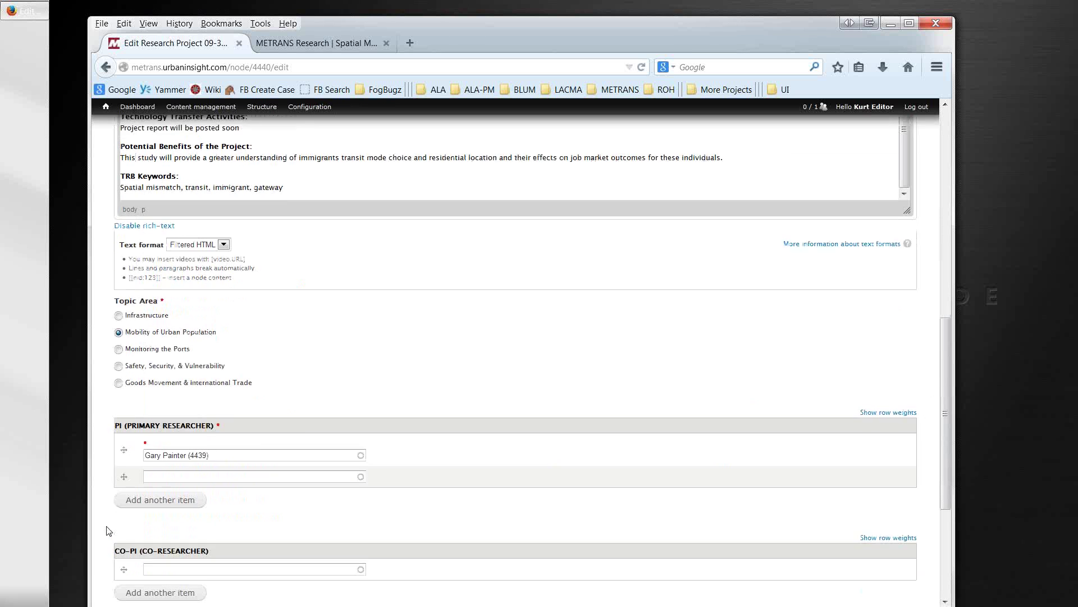
scroll(108, 533, "down", 4)
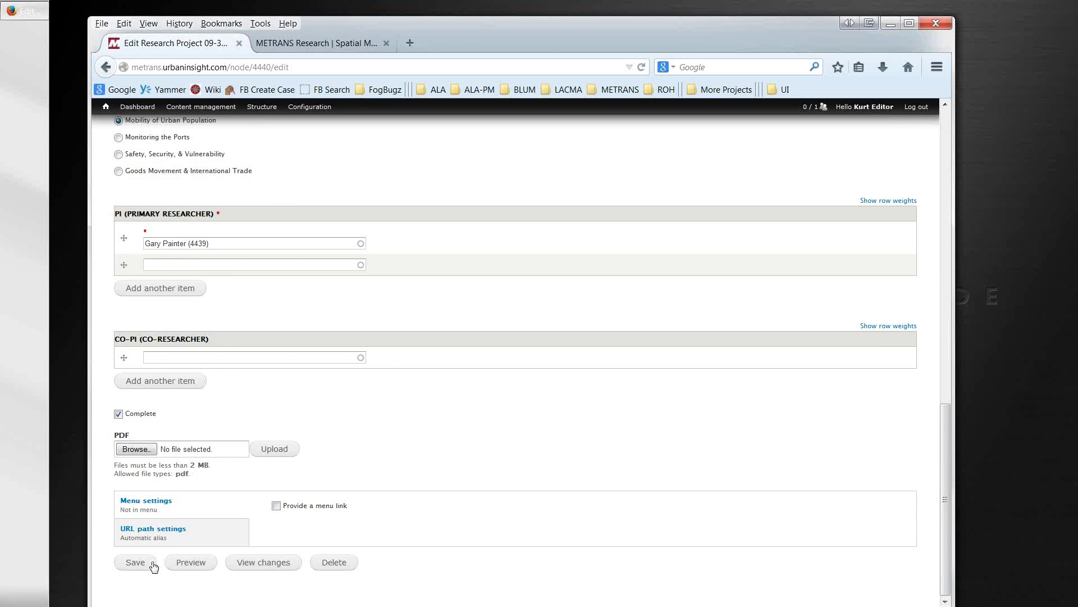
left_click(136, 562)
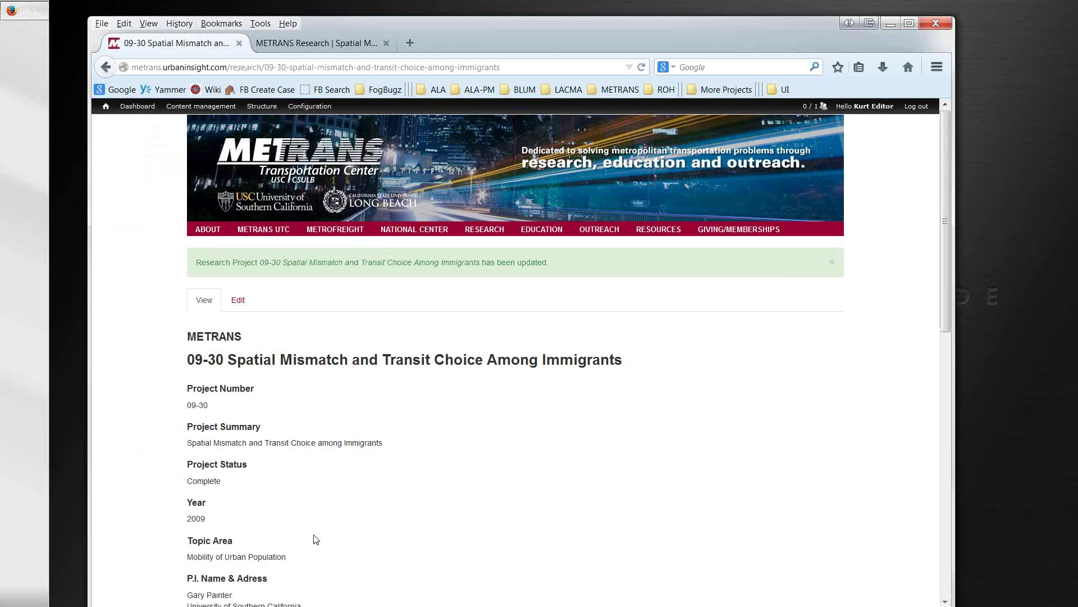
Step: Scroll the saved 09-30 page to check the Project Objective heading above the body text
scroll(313, 538, "down", 3)
scroll(313, 538, "down", 1)
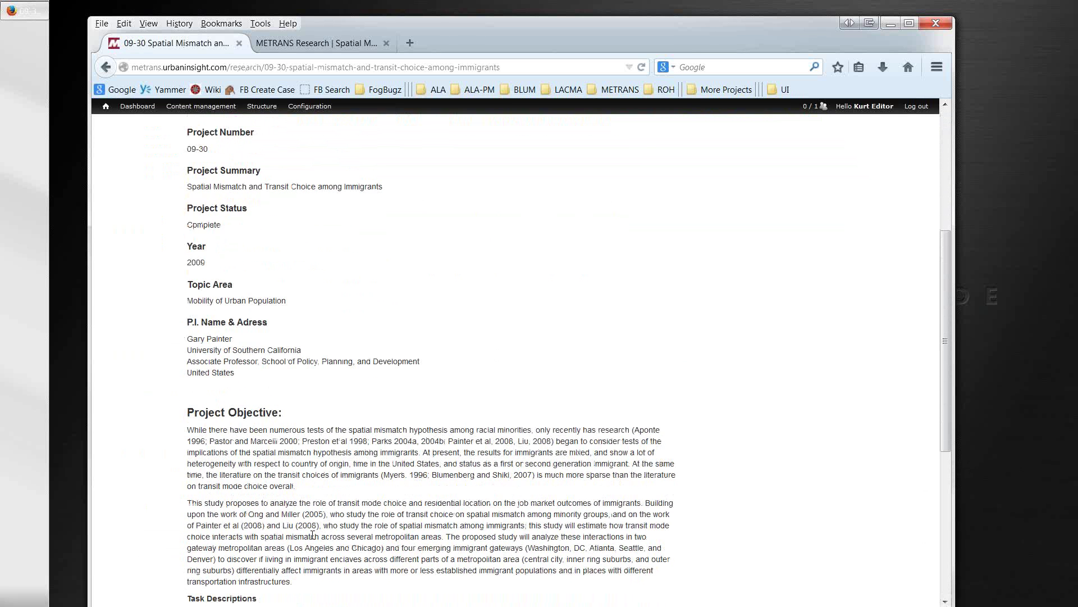
scroll(313, 534, "down", 1)
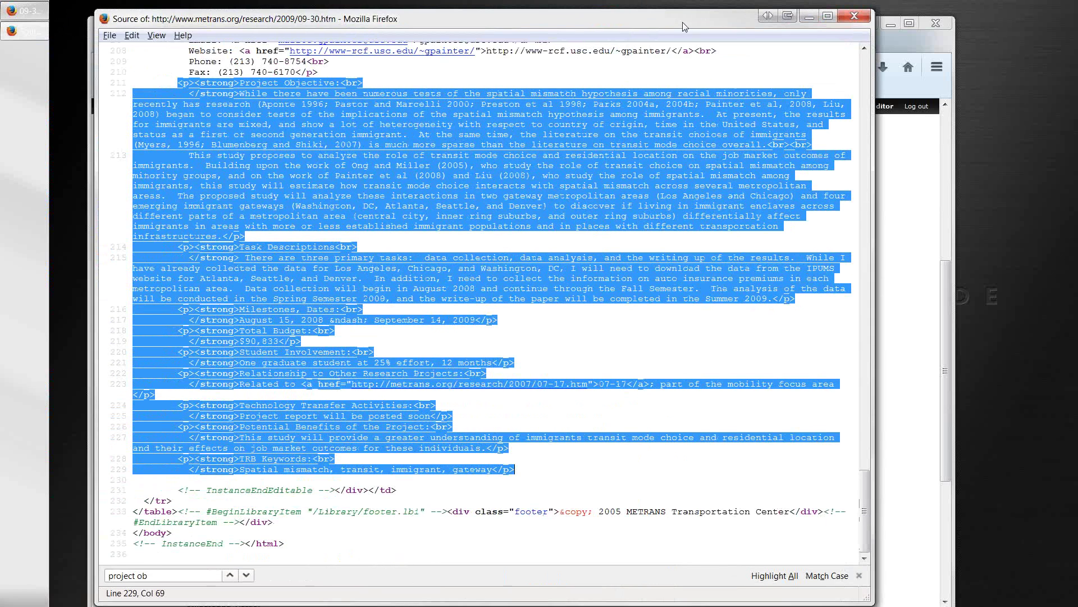
Step: Highlight the Project Number label in the old 09-30 page source for comparison
left_click(683, 384)
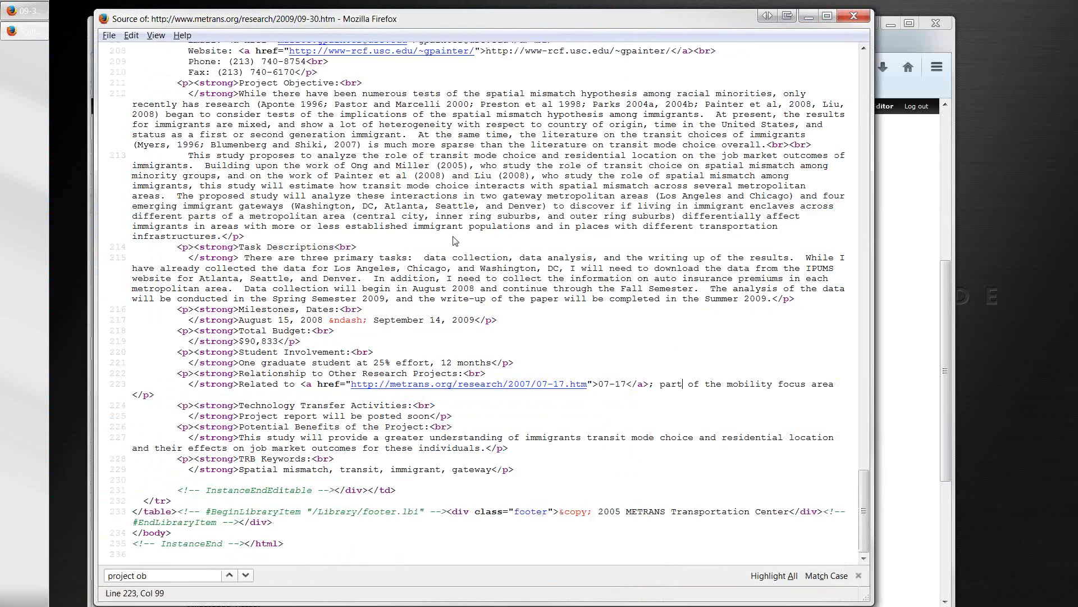
scroll(454, 240, "up", 20)
scroll(417, 283, "down", 14)
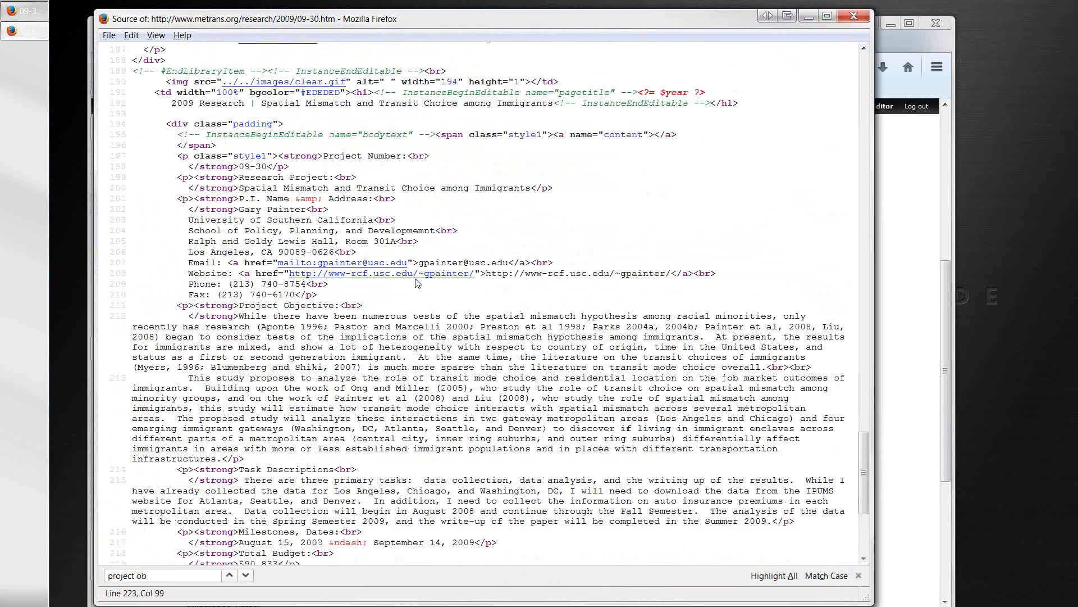
left_click_drag(323, 155, 407, 157)
scroll(398, 302, "down", 2)
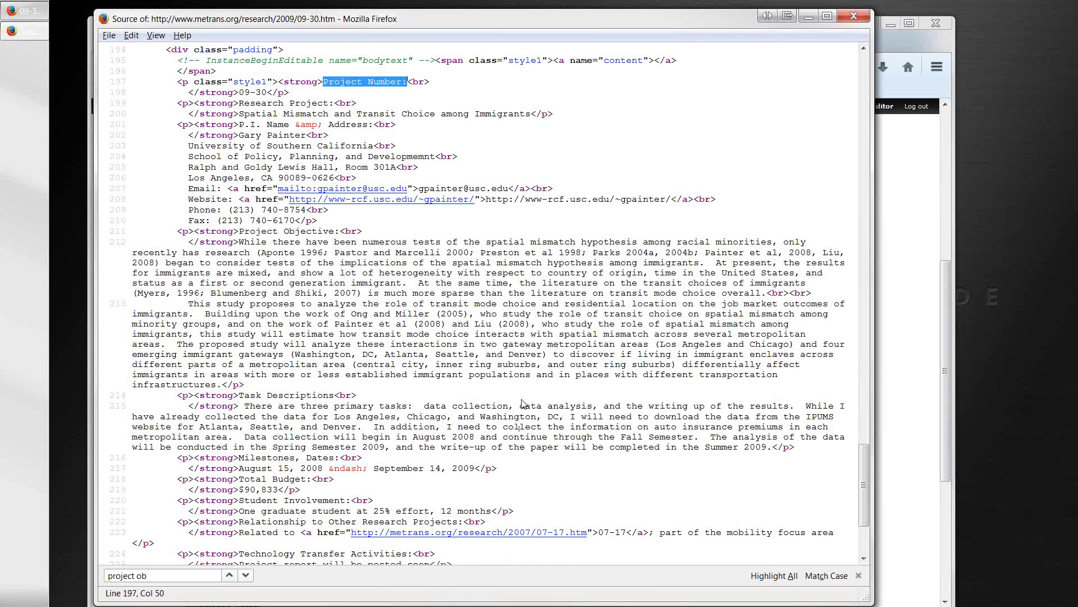
Step: Select the project fields from researcher details to TRB Keywords, then close the source view
left_click(183, 88)
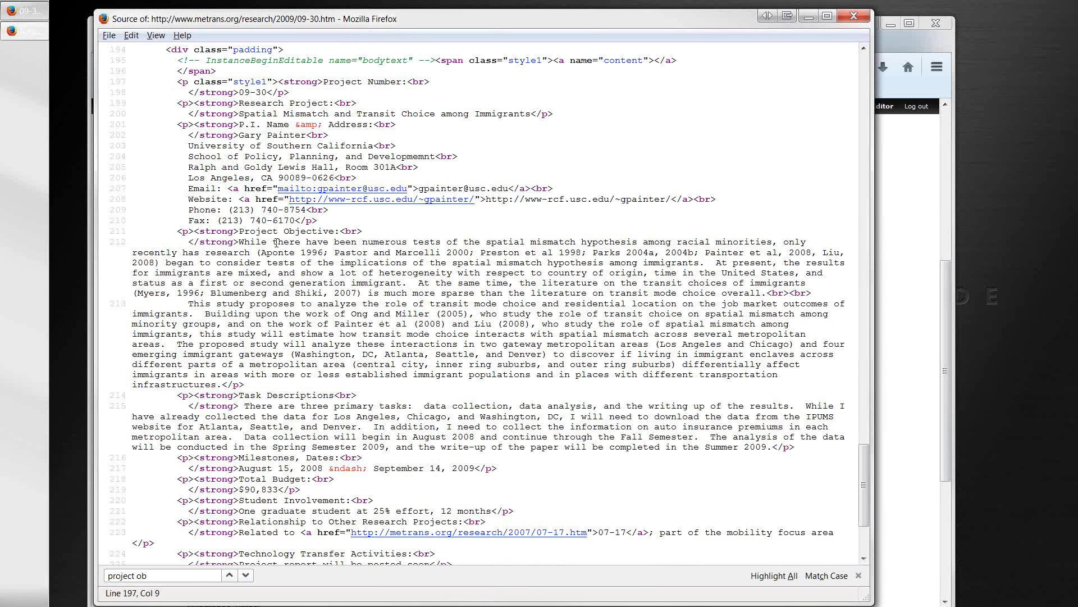
scroll(276, 243, "down", 5)
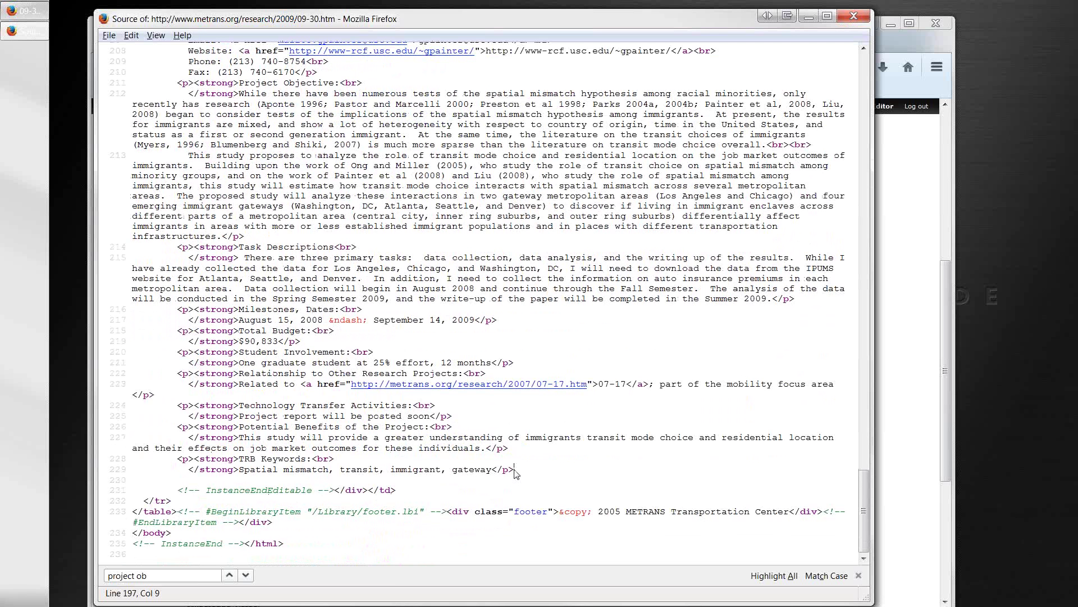
left_click_drag(516, 471, 306, 351)
left_click_drag(276, 310, 129, 125)
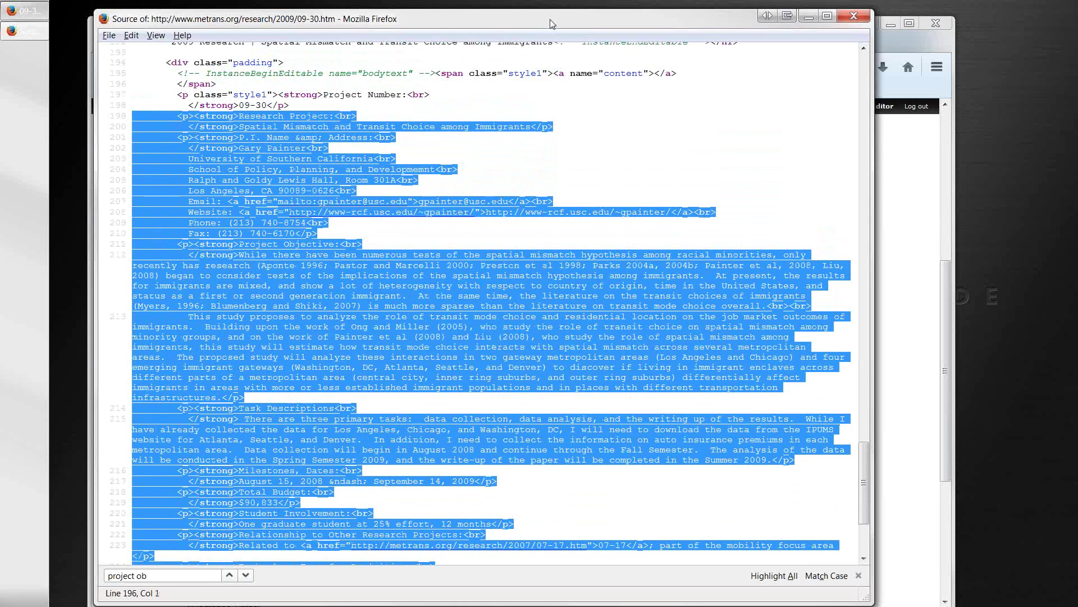
key("ctrl+w")
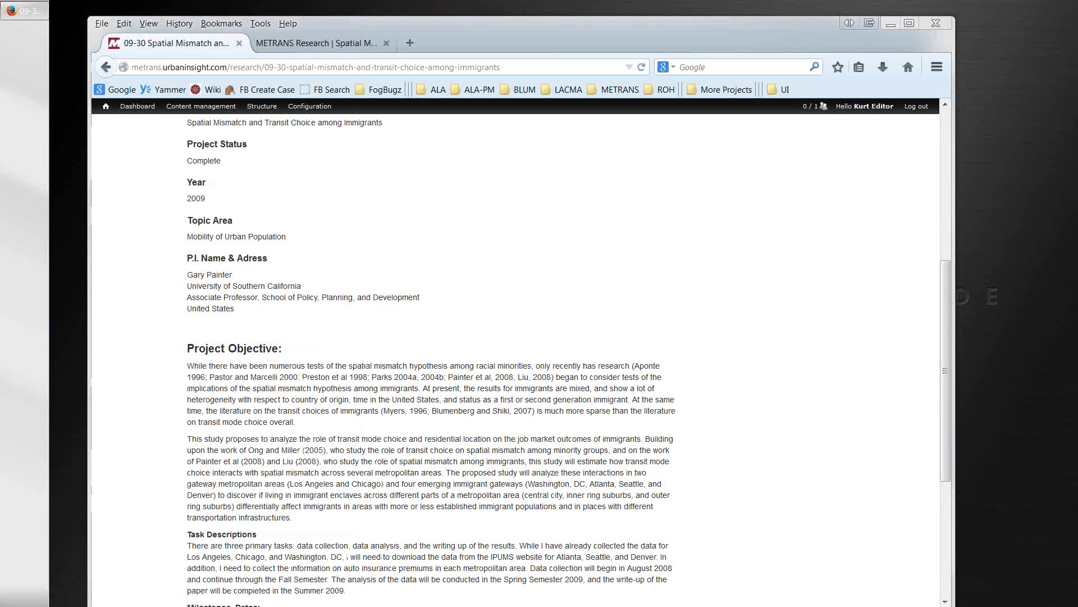
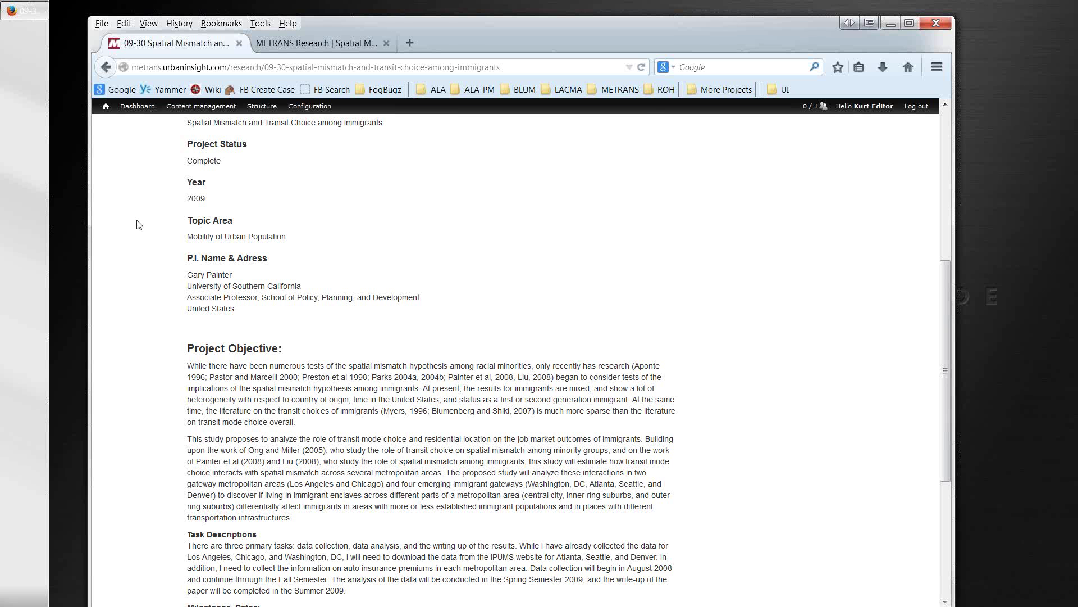
Step: Go to the METRANS admin dashboard, where the updated 09-30 project tops recent content
scroll(272, 252, "up", 8)
scroll(271, 237, "up", 2)
mouse_move(106, 108)
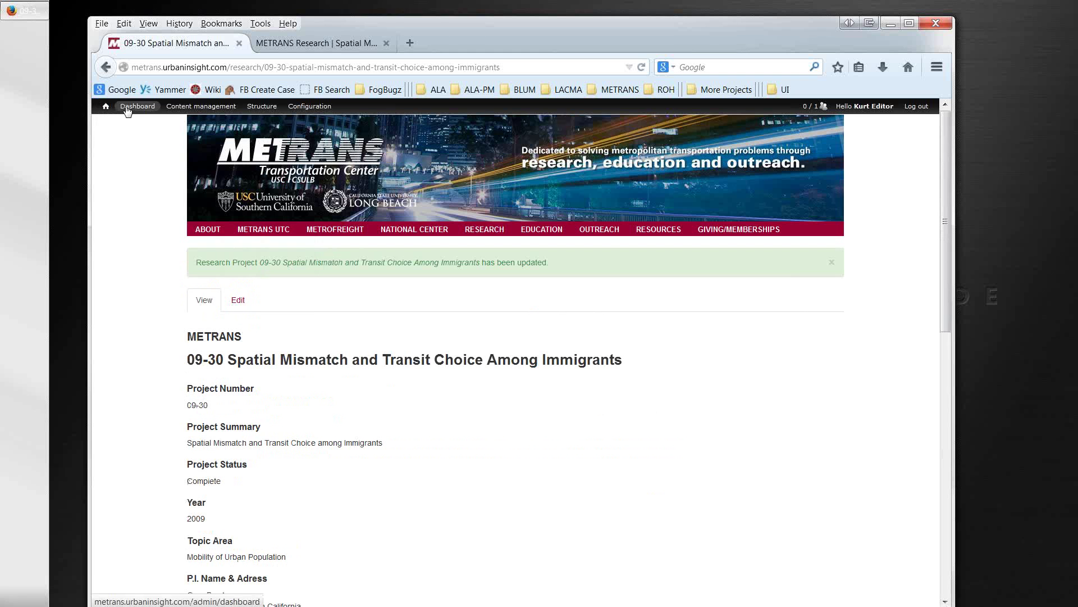
left_click(128, 111)
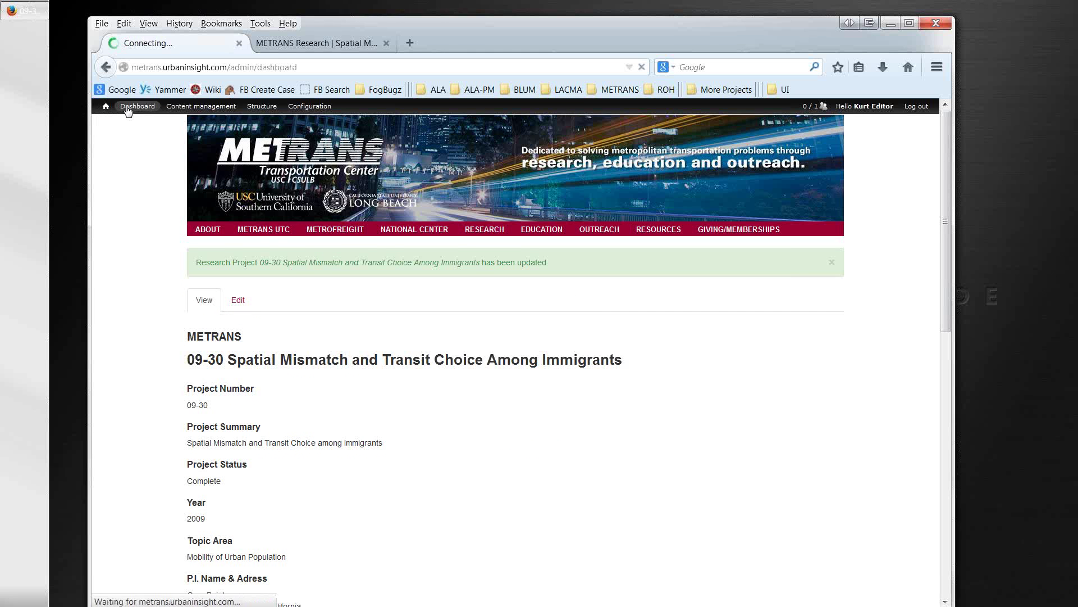
scroll(351, 446, "down", 5)
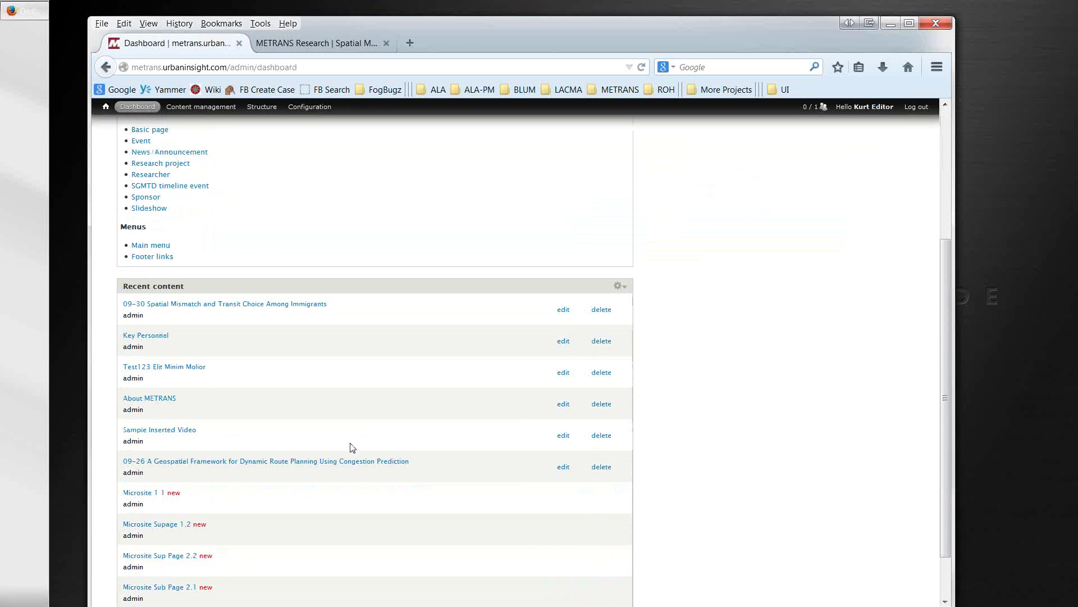
scroll(354, 441, "up", 5)
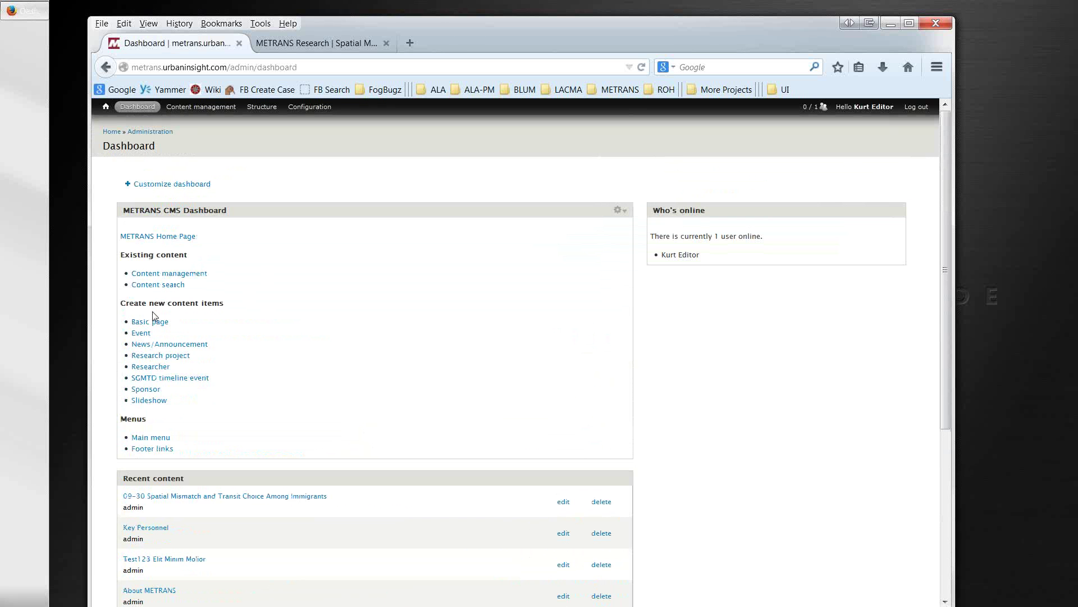
Step: Start a new Research project with entity center METRANS, year 2014 and project number 123
left_click(145, 359)
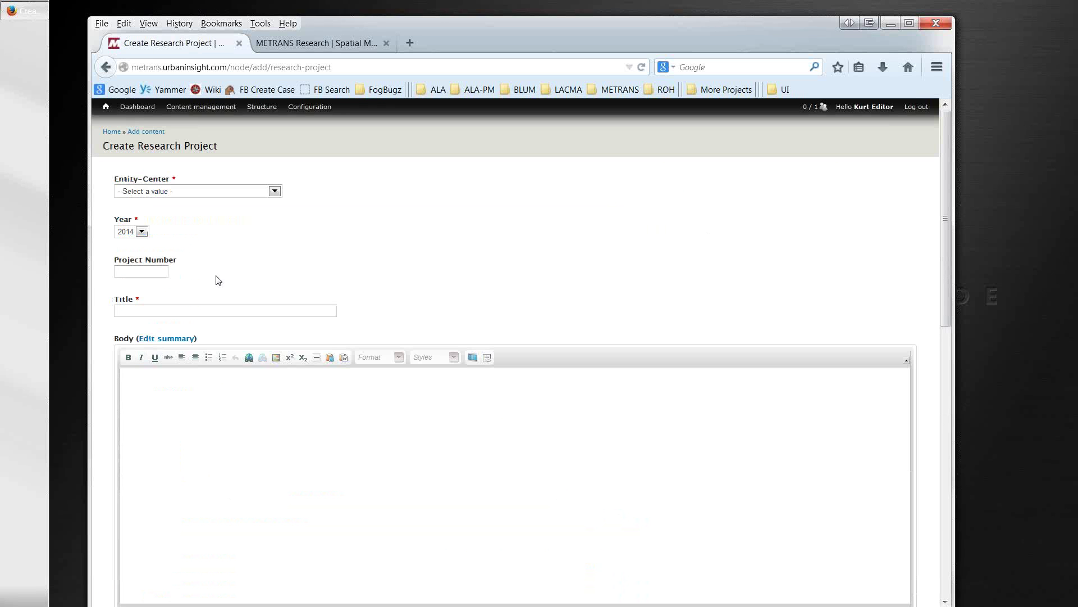
left_click(275, 191)
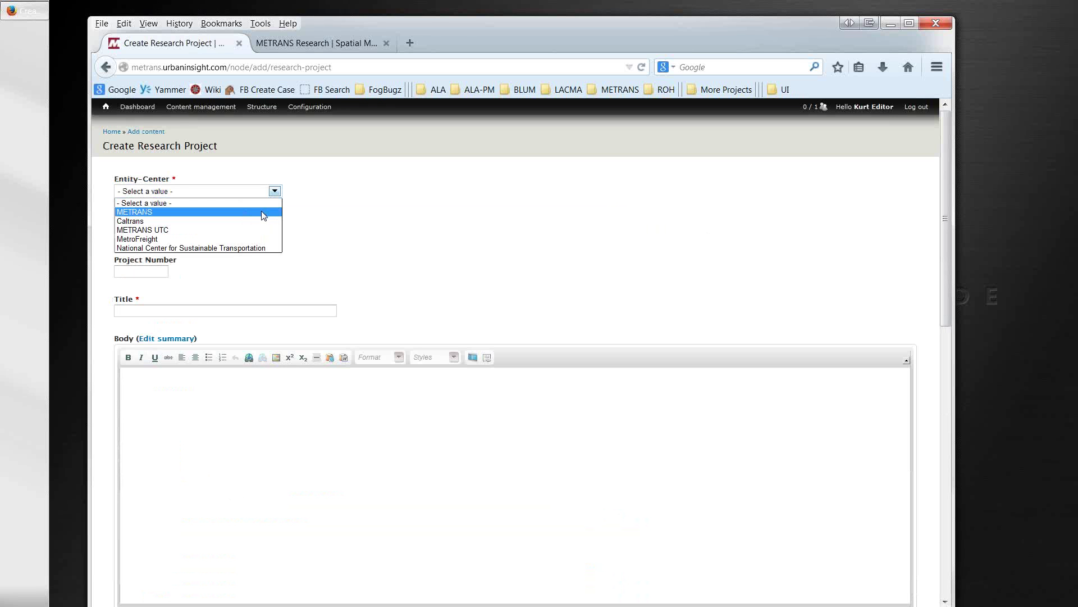
left_click(264, 212)
left_click(142, 232)
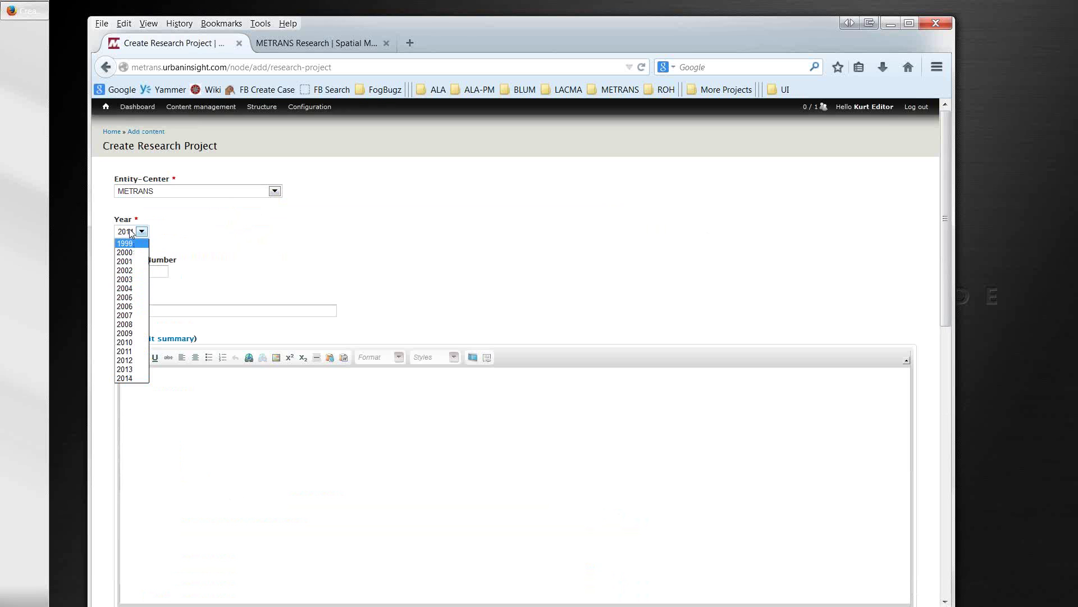
left_click(135, 231)
left_click(138, 271)
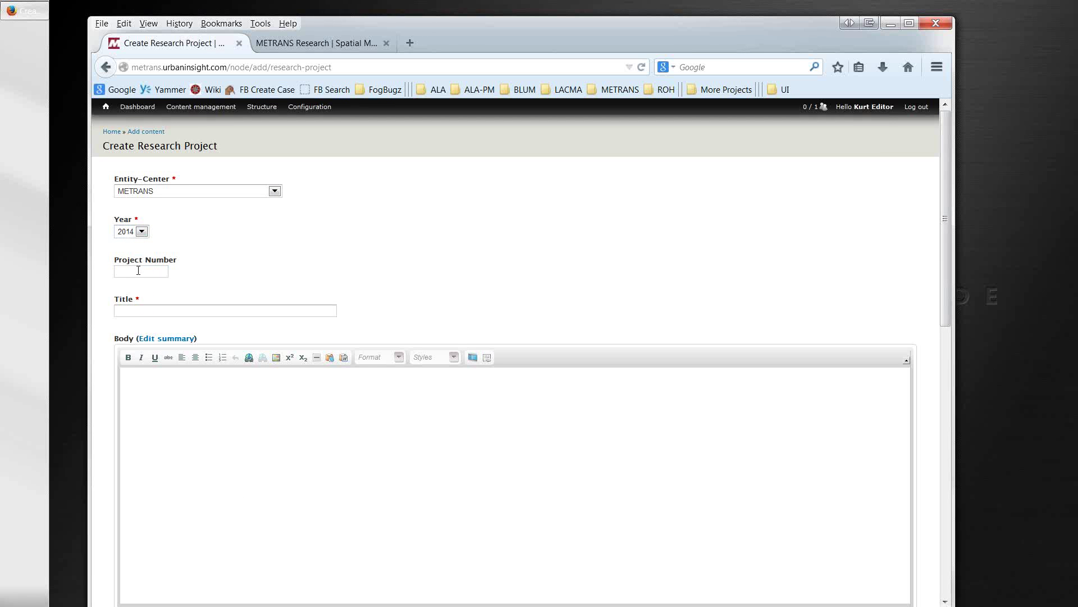
type("123")
Step: Enter a test project title and paste placeholder text into the Body
left_click(137, 311)
type("Kurt's Project")
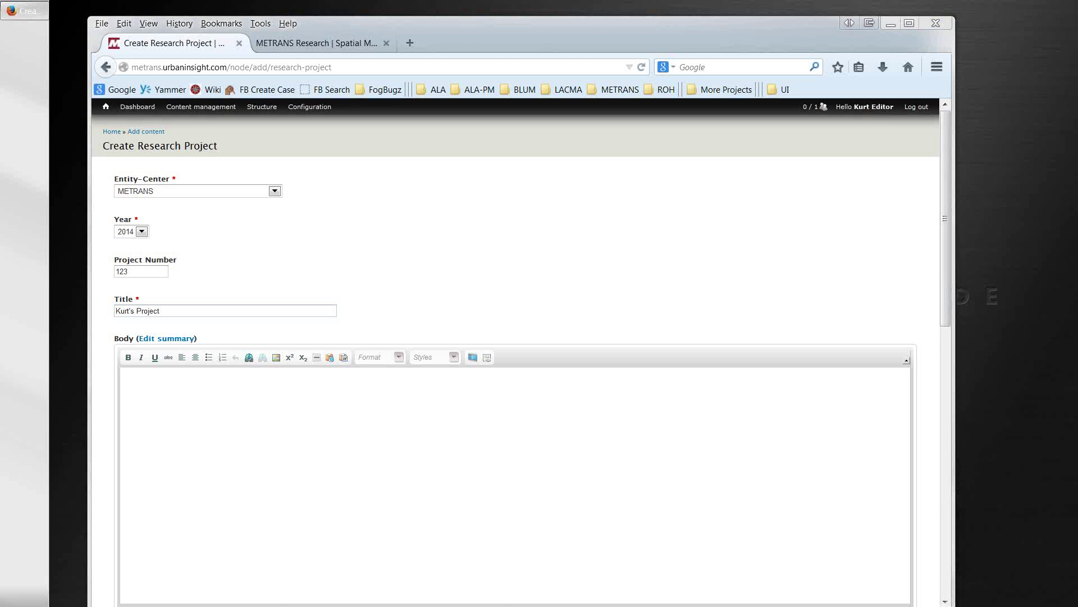
left_click(207, 487)
key("ctrl+v")
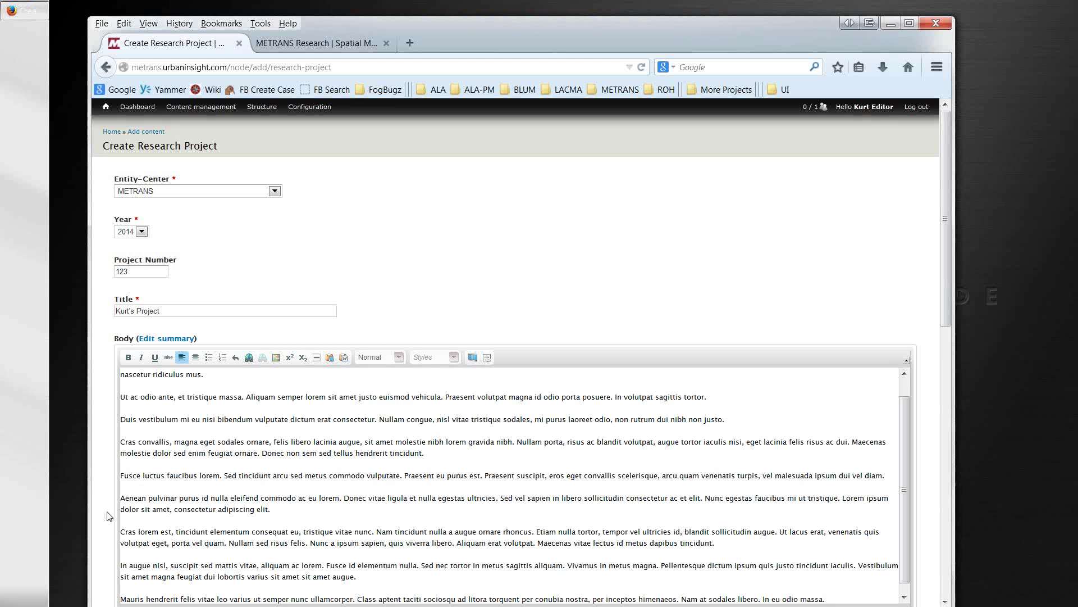
scroll(103, 519, "down", 1)
scroll(104, 519, "down", 4)
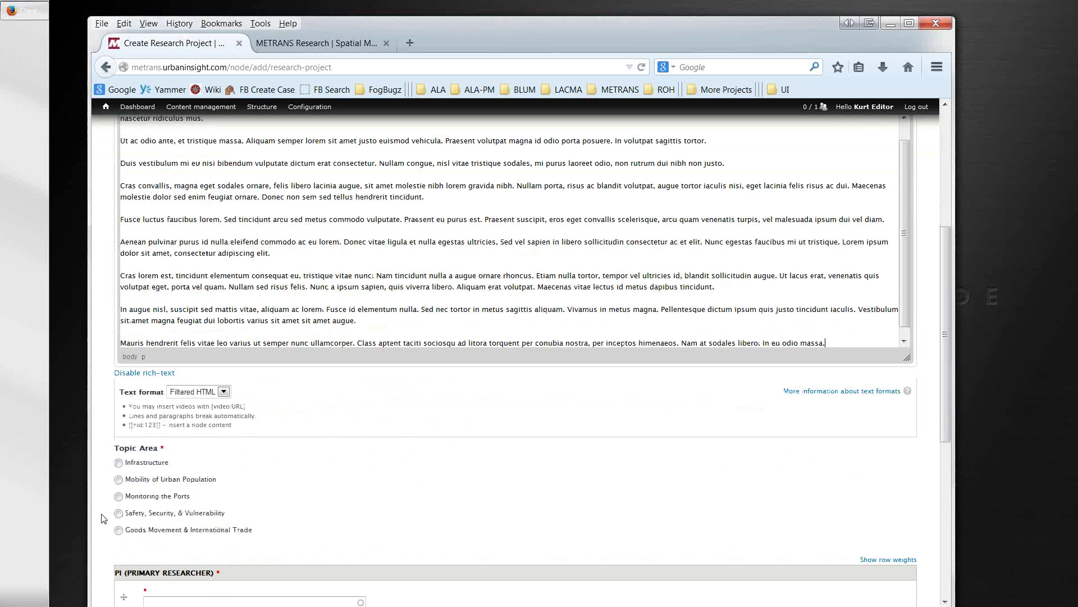
scroll(301, 493, "down", 1)
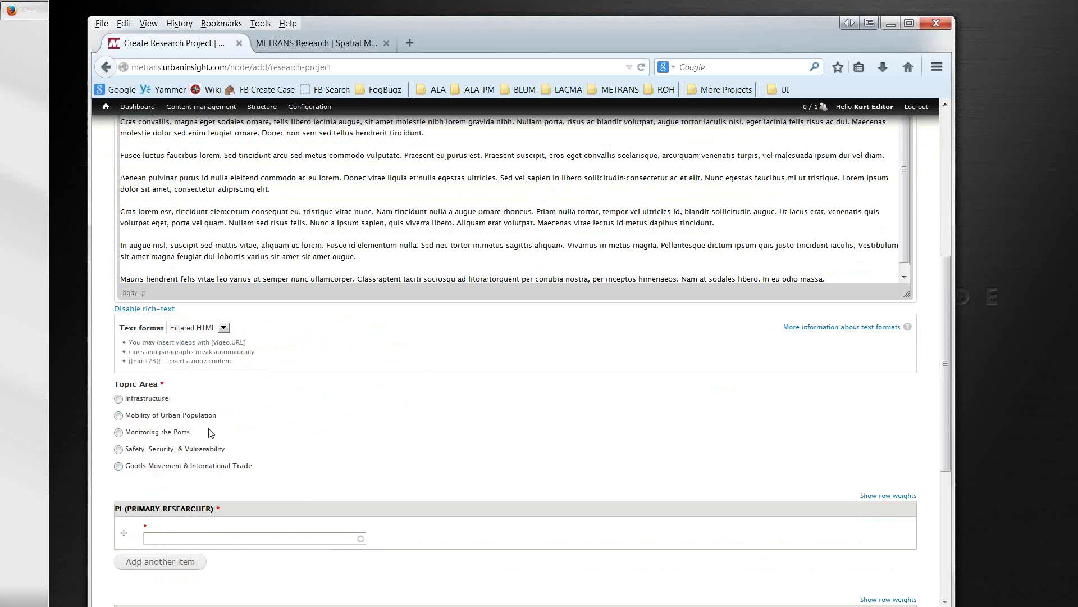
Step: Set topic area to Infrastructure, pick the primary researcher from autocomplete, and add a second PI row
left_click(119, 399)
scroll(106, 494, "down", 3)
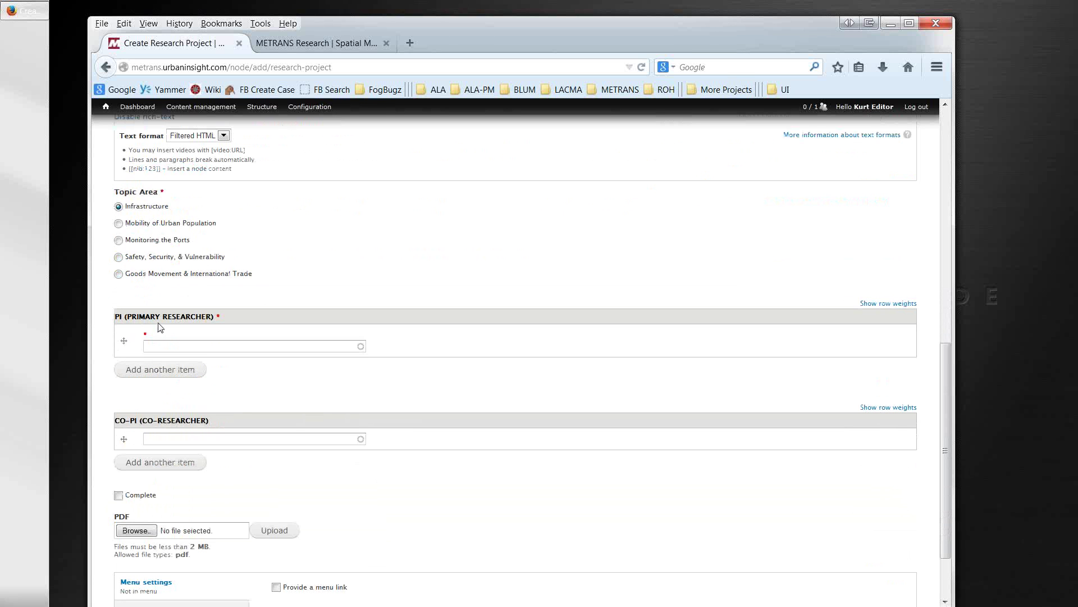
left_click(174, 348)
type("ji")
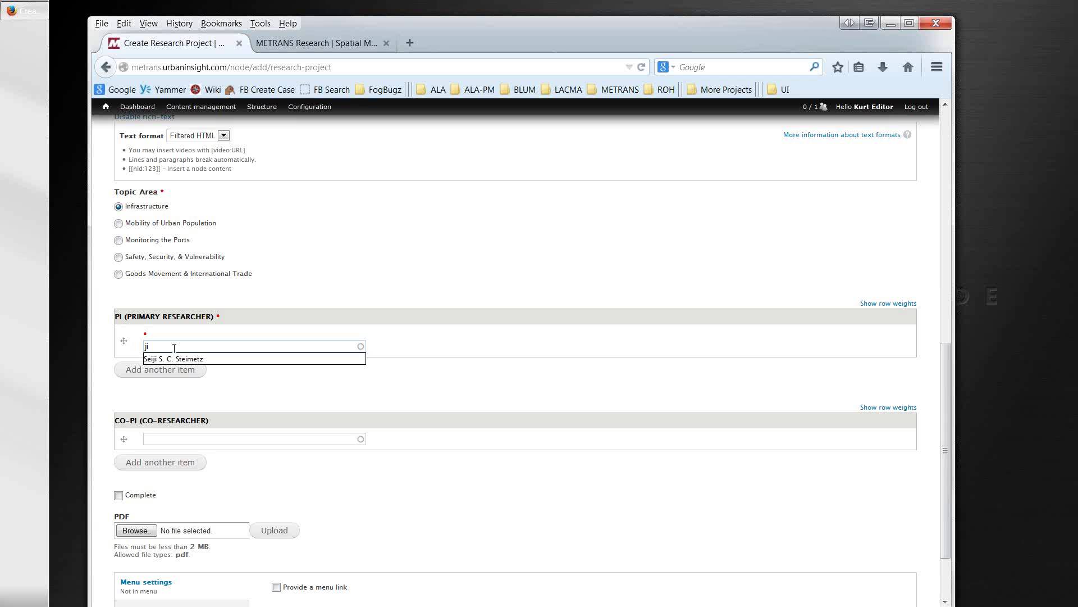
key("BackSpace")
key("BackSpace")
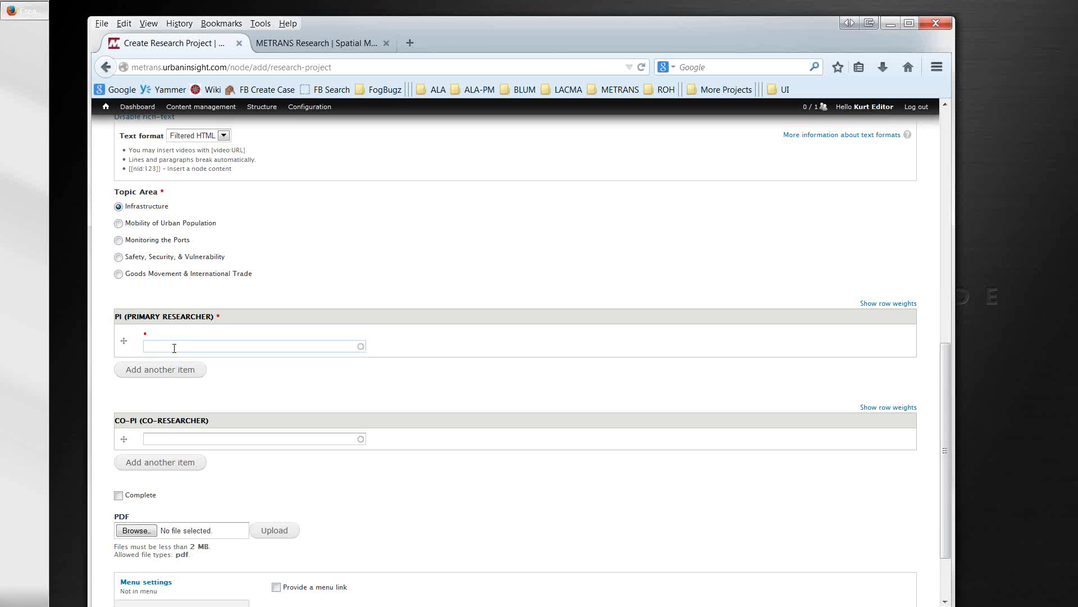
type("an")
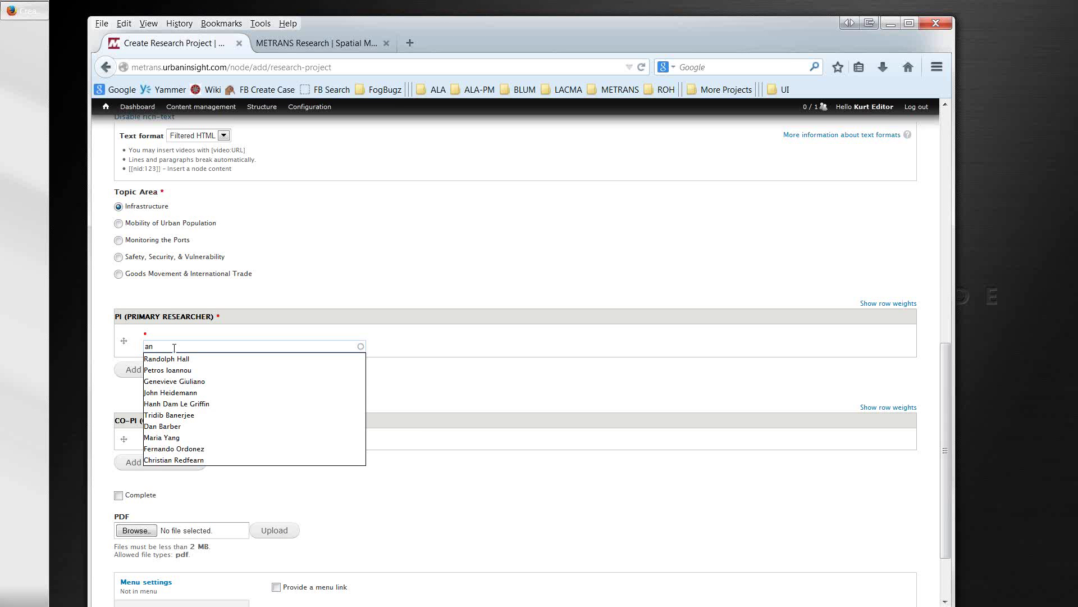
key("Down")
key("Down")
key("Down")
key("Down")
key("Down")
key("Down")
key("Down")
key("Down")
key("Down")
key("Down")
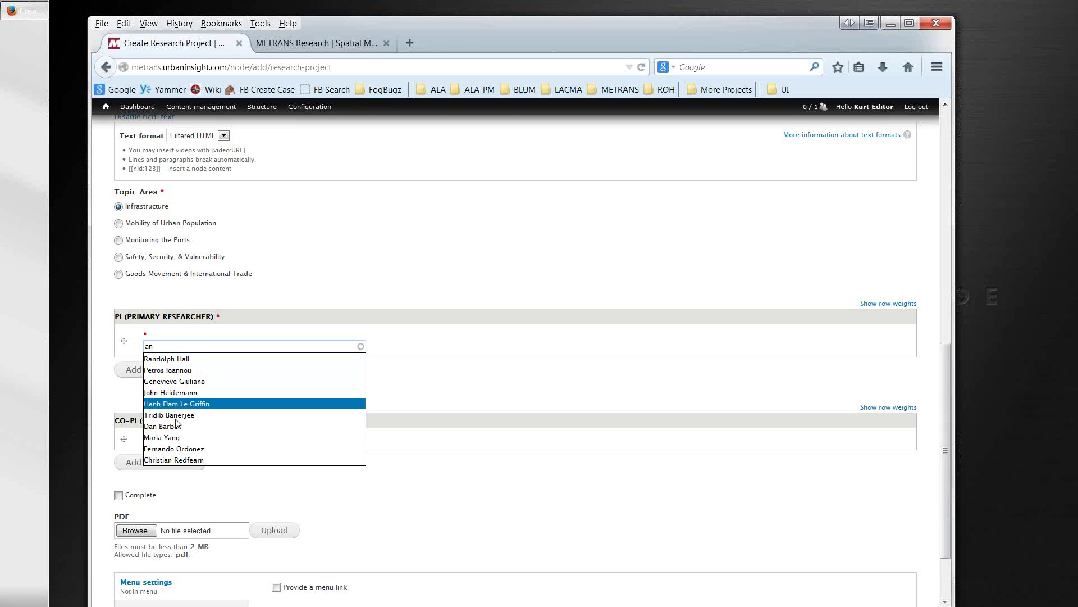
key("Up")
key("Up")
key("Up")
key("Up")
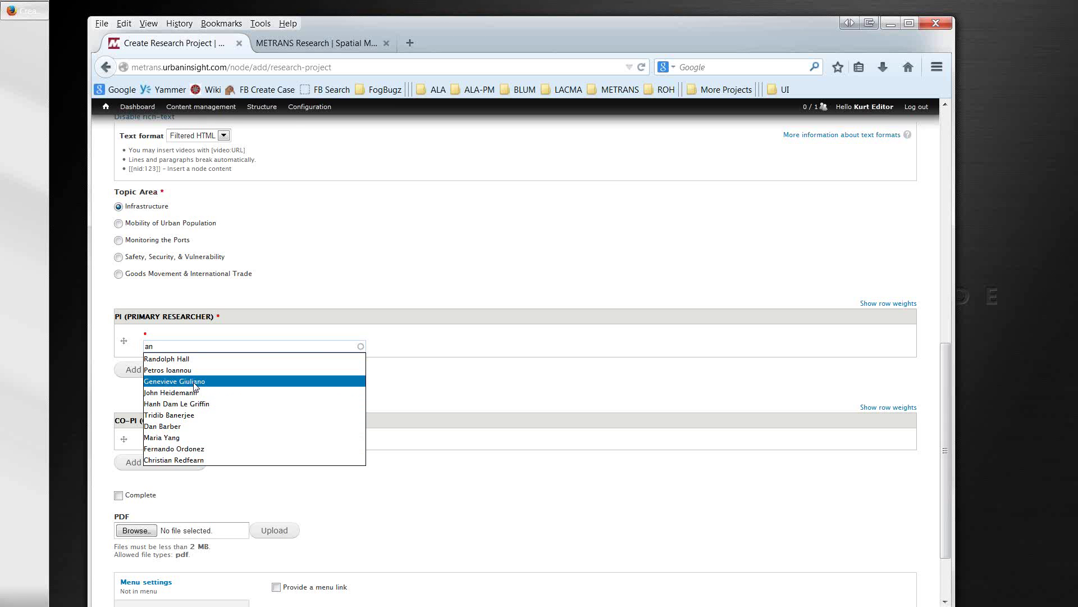
left_click(195, 382)
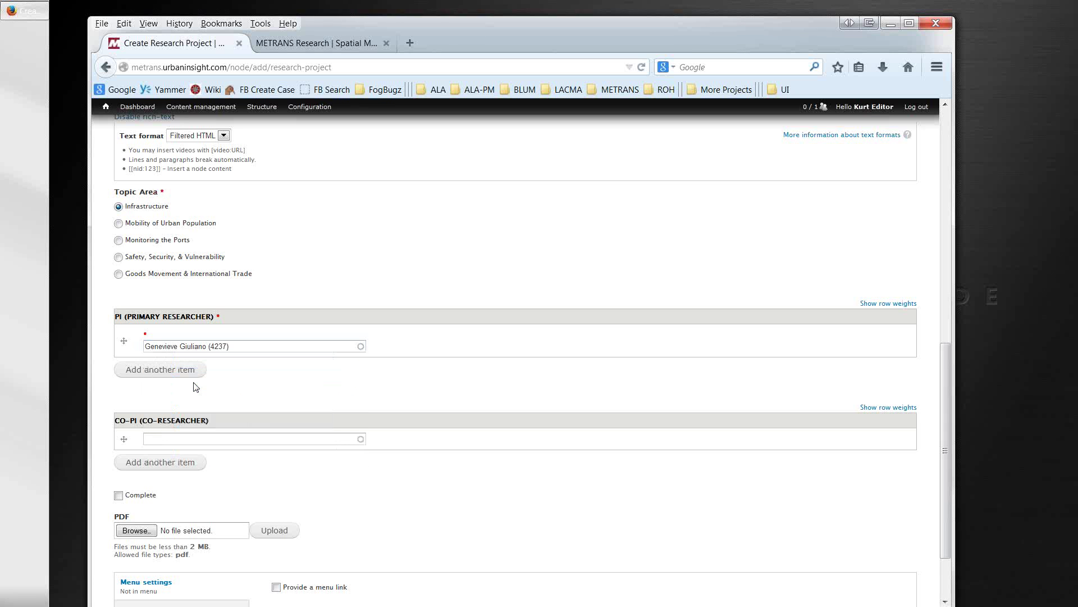
left_click(196, 439)
left_click(160, 370)
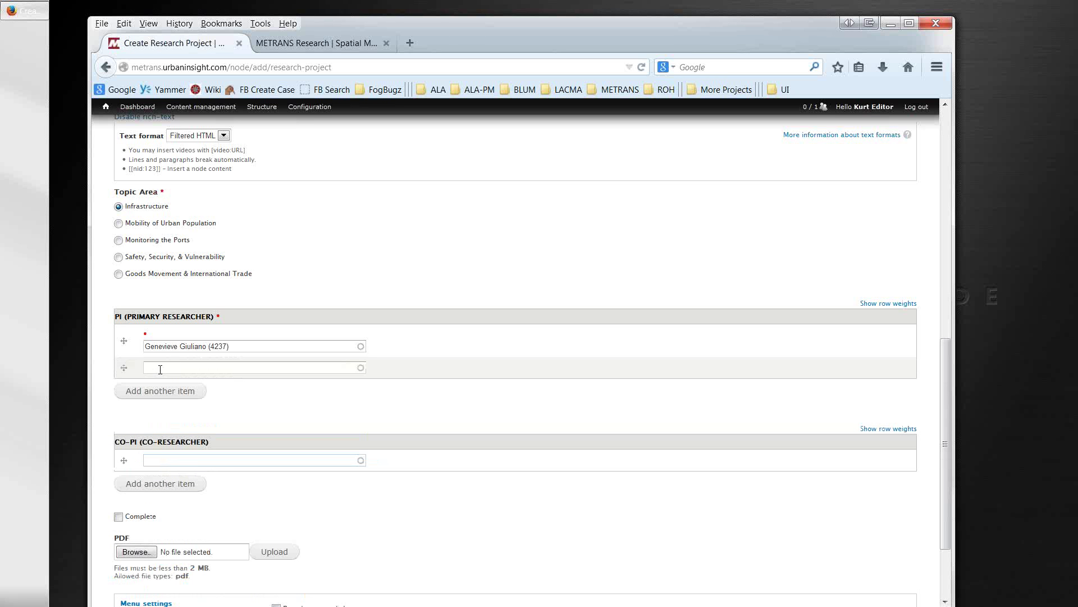
Step: Search the new PI field and choose the second primary researcher from the suggestions
left_click(160, 369)
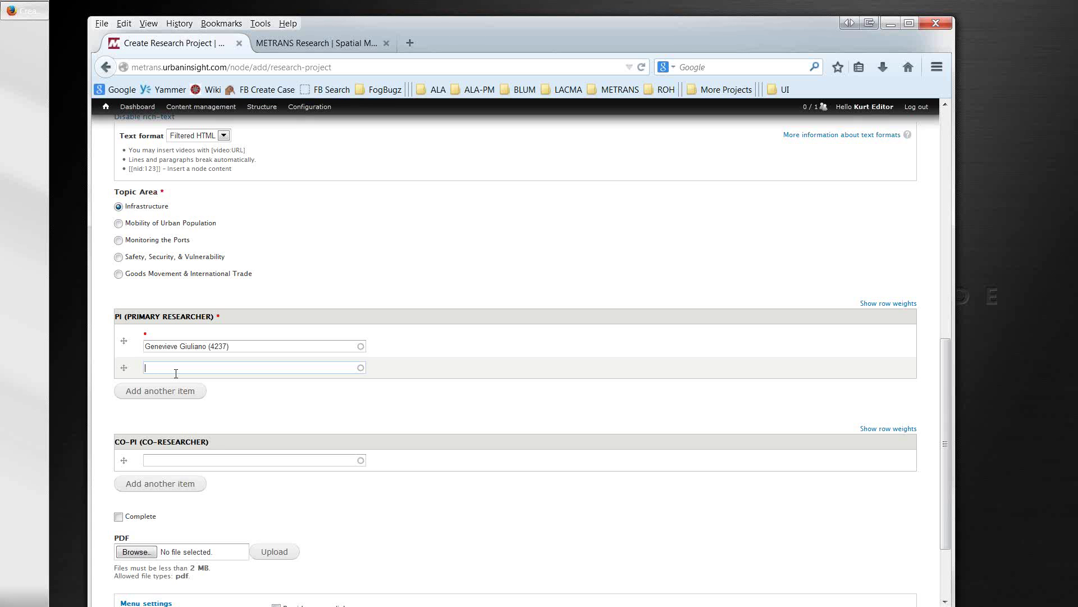
type("bob")
key("BackSpace")
key("BackSpace")
key("BackSpace")
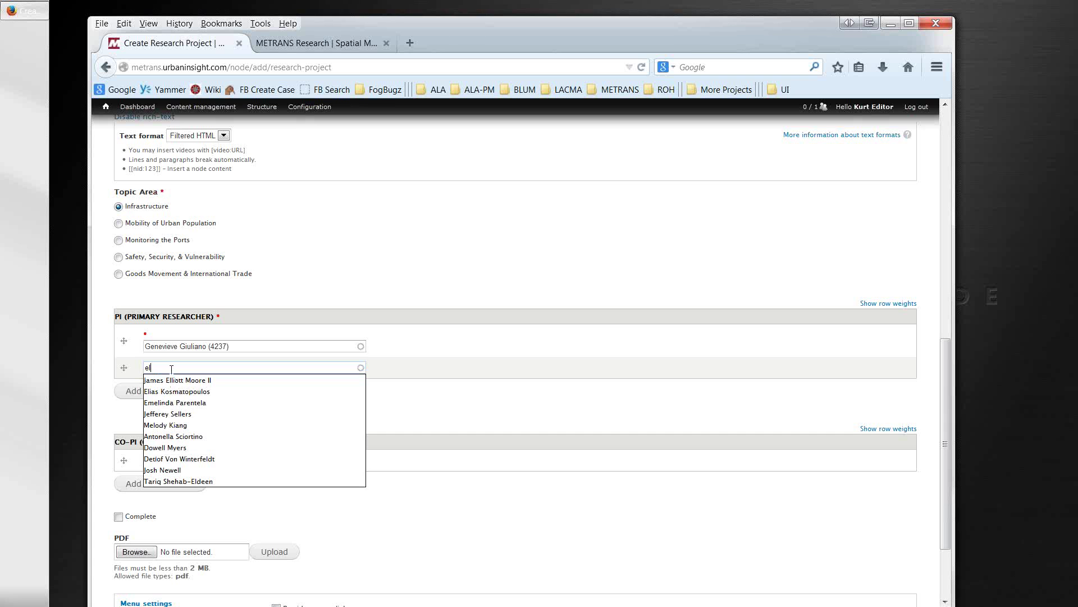
key("BackSpace")
key("BackSpace")
type("an")
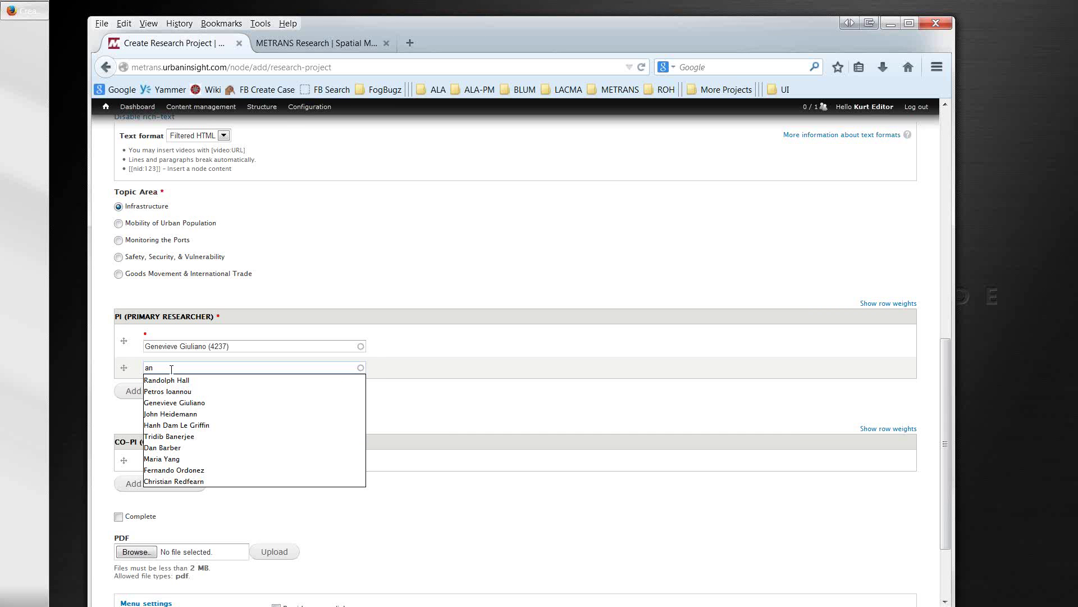
type("a")
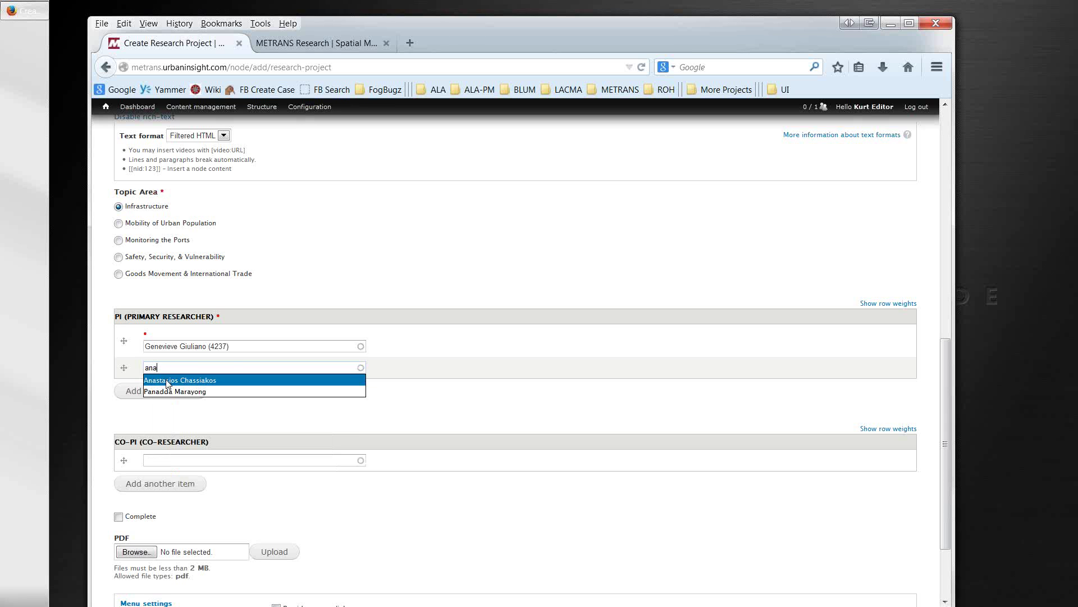
left_click(169, 383)
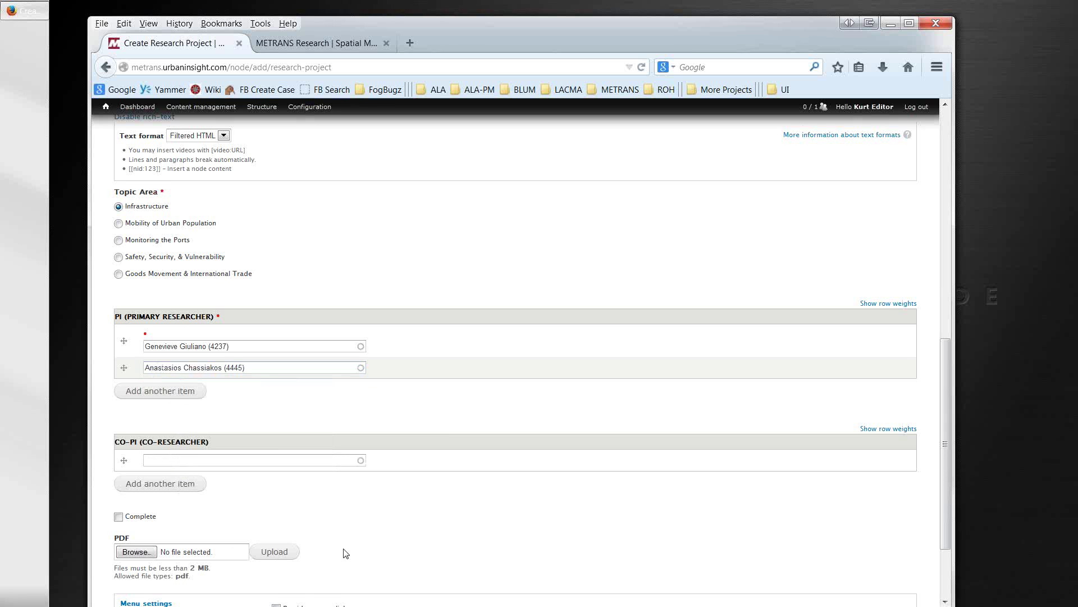
scroll(344, 551, "down", 3)
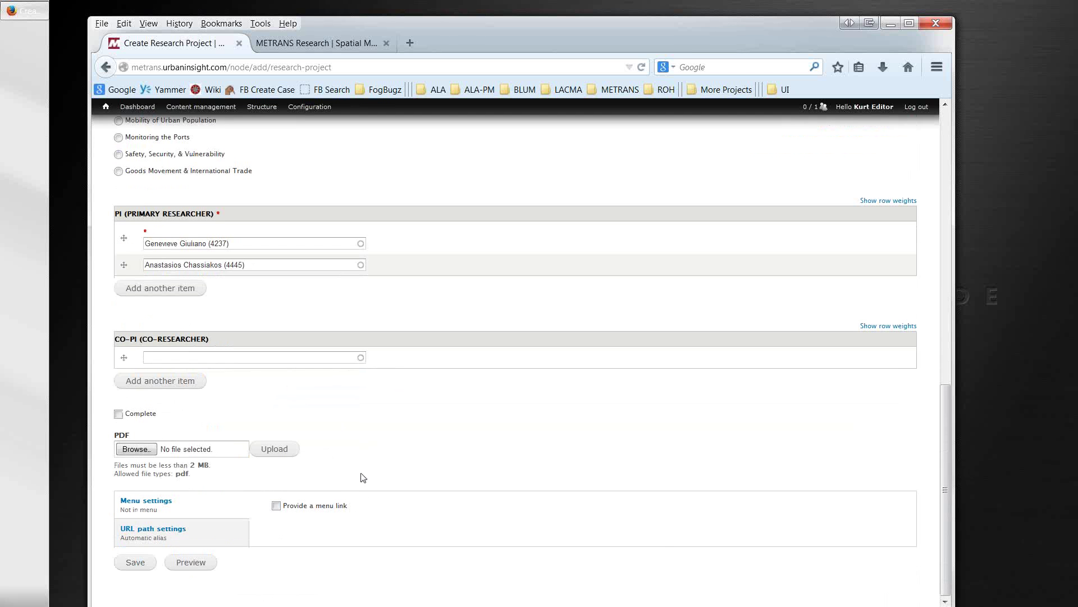
Step: Save the new project and select address lines on its public page
left_click(140, 567)
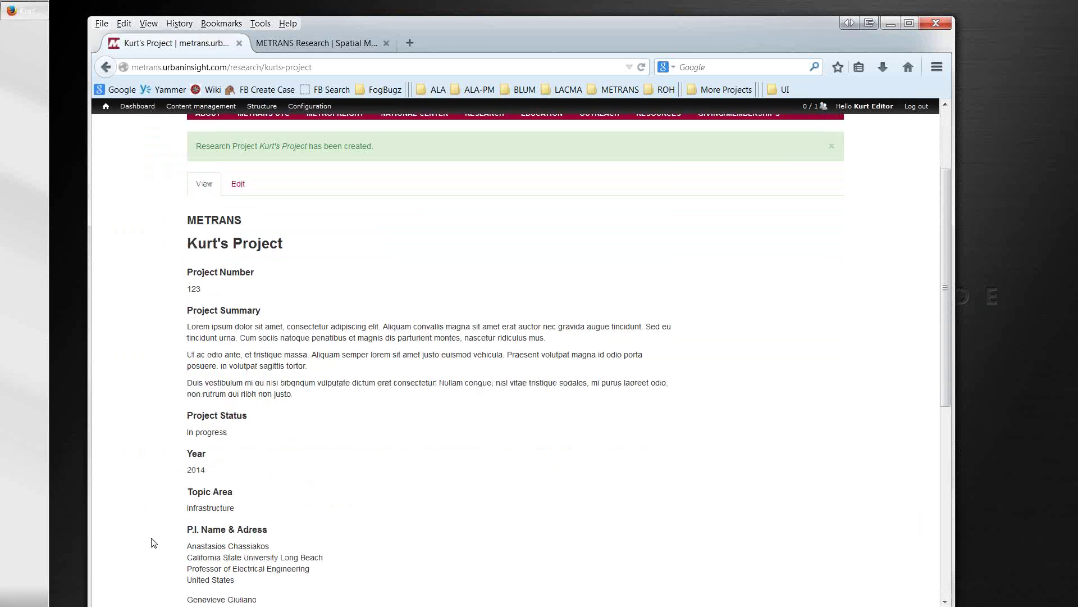
scroll(154, 543, "down", 3)
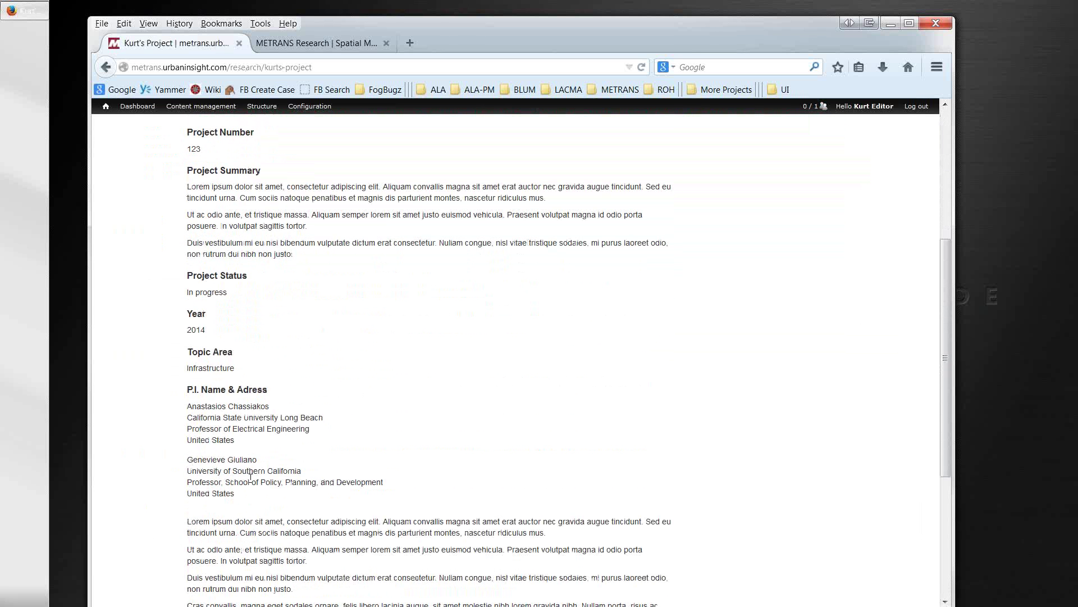
left_click_drag(238, 443, 176, 411)
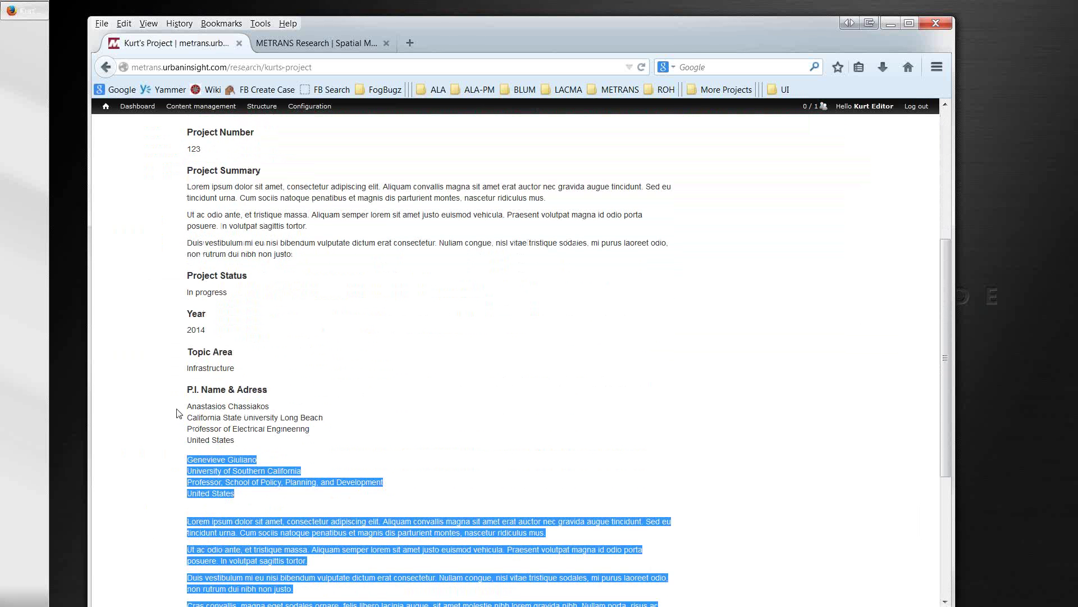
left_click(176, 409)
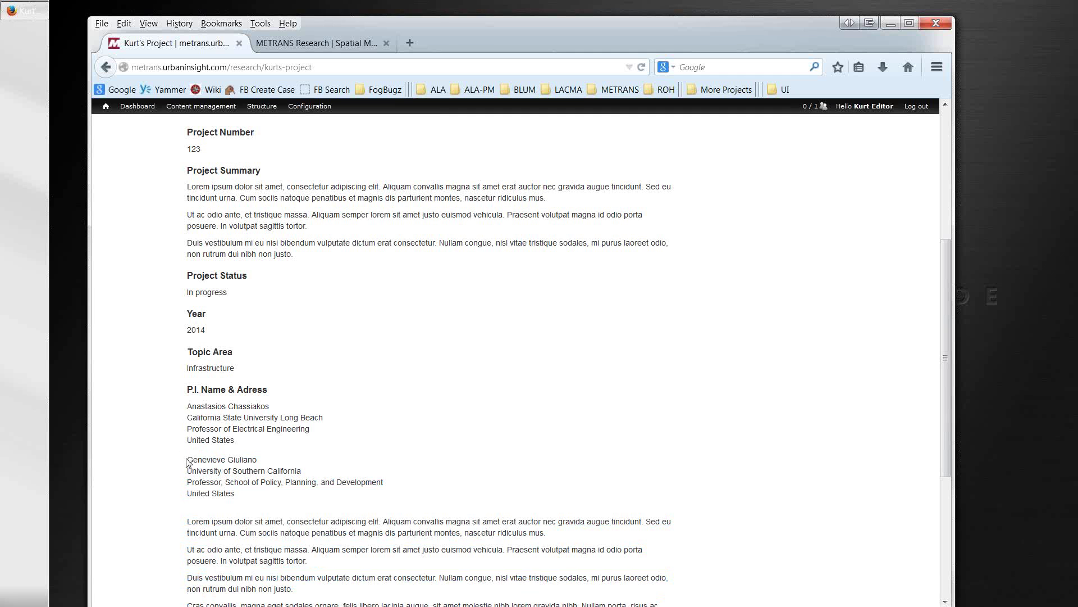
mouse_move(187, 461)
left_mouse_down()
mouse_move(285, 469)
mouse_move(187, 472)
left_mouse_up()
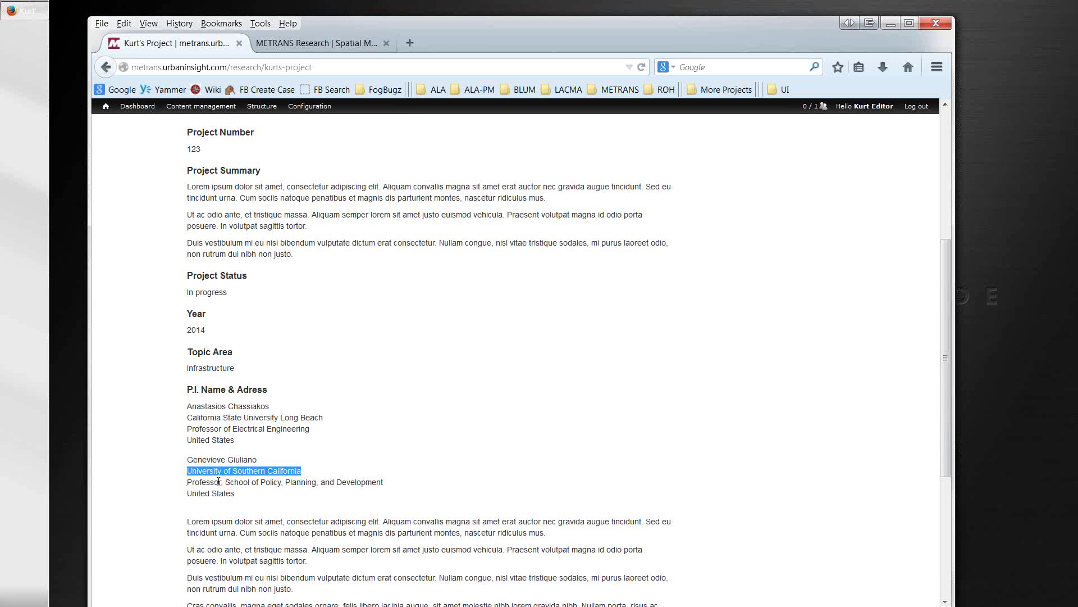
Step: Return to the top of the page and open project 123's edit form
scroll(219, 452, "down", 5)
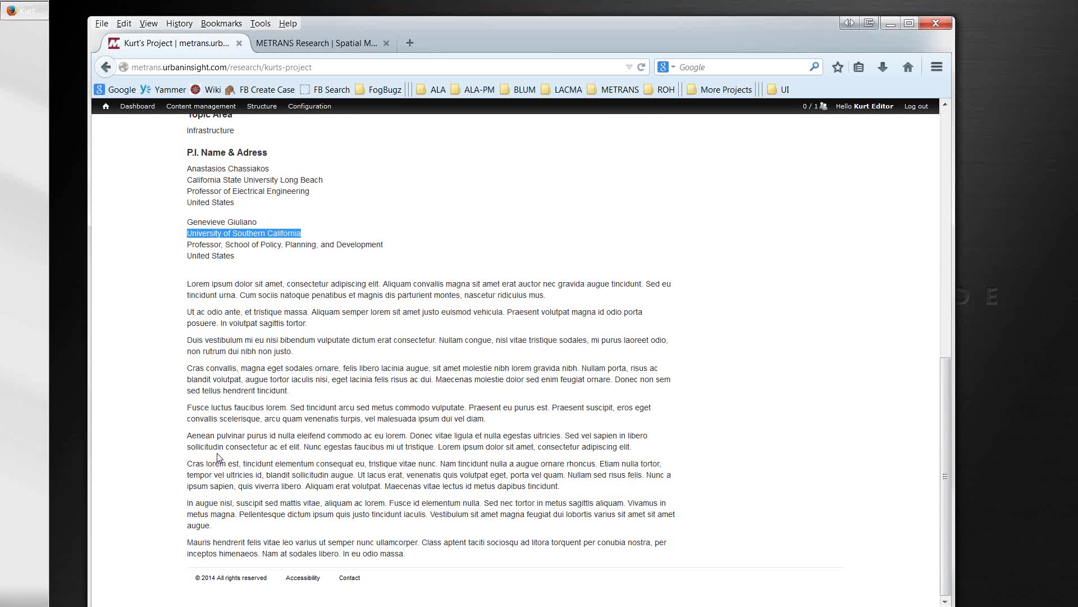
scroll(191, 284, "up", 4)
scroll(191, 284, "up", 5)
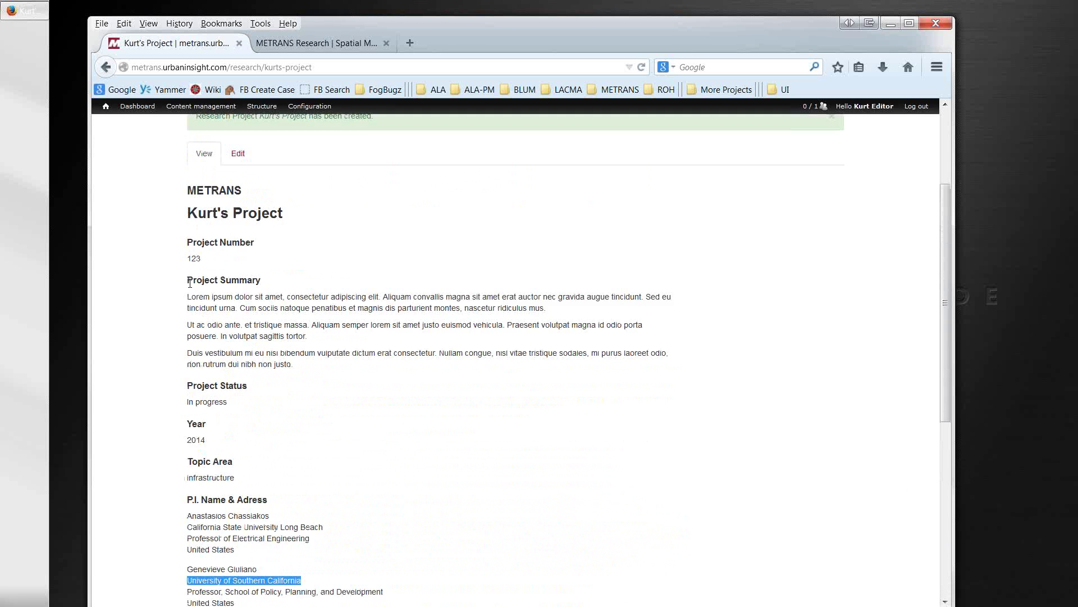
left_click(238, 256)
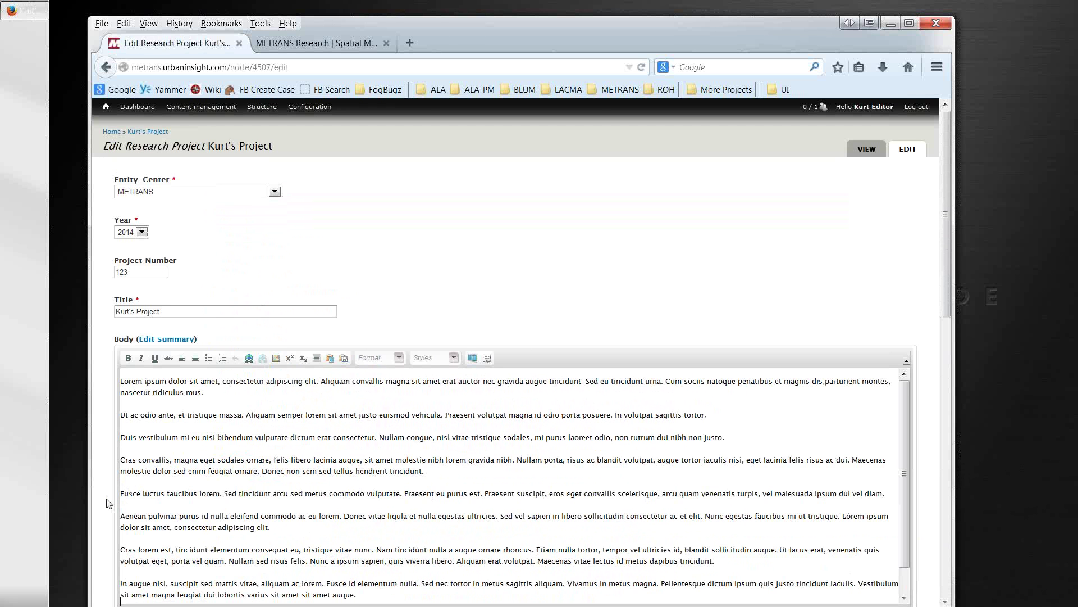
Step: Review project 123's edit form down to Save, then switch to the old METRANS 09-30 page
scroll(108, 503, "down", 4)
scroll(109, 503, "down", 1)
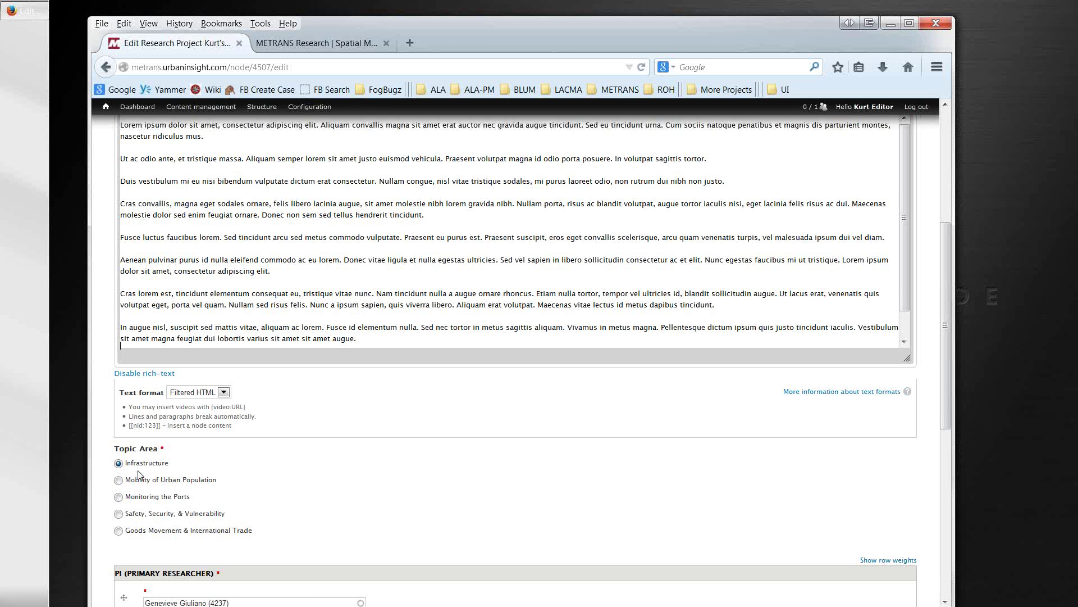
left_click(364, 339)
scroll(337, 376, "down", 5)
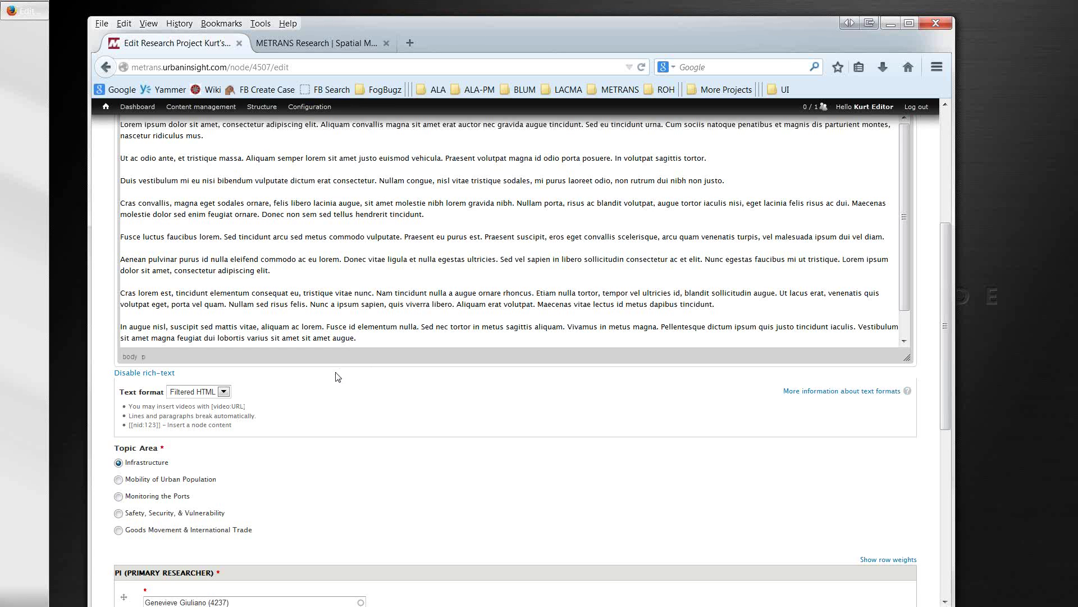
scroll(336, 373, "down", 3)
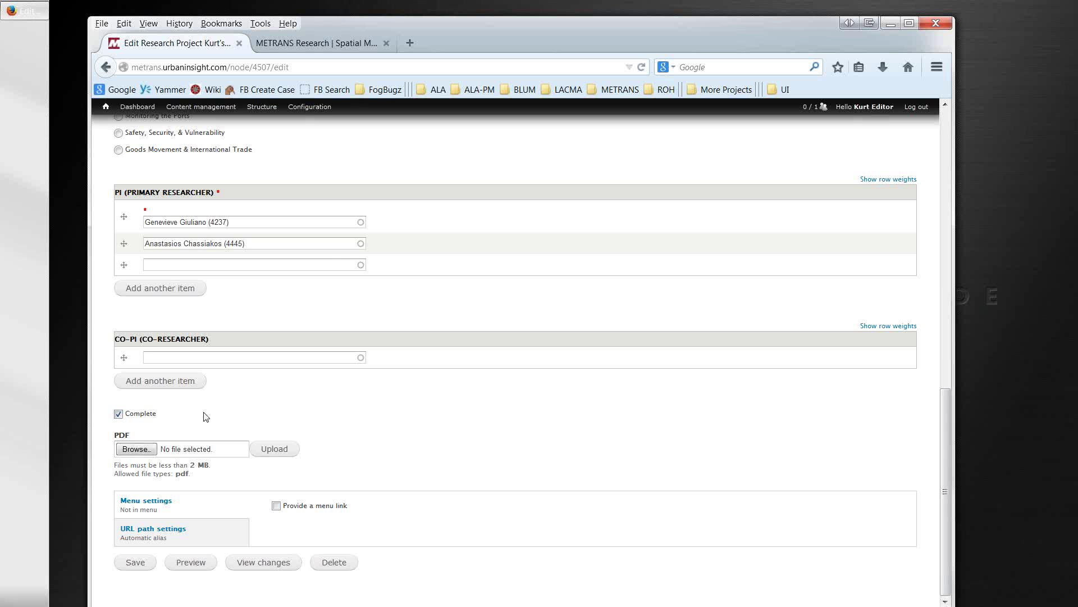
left_click(309, 44)
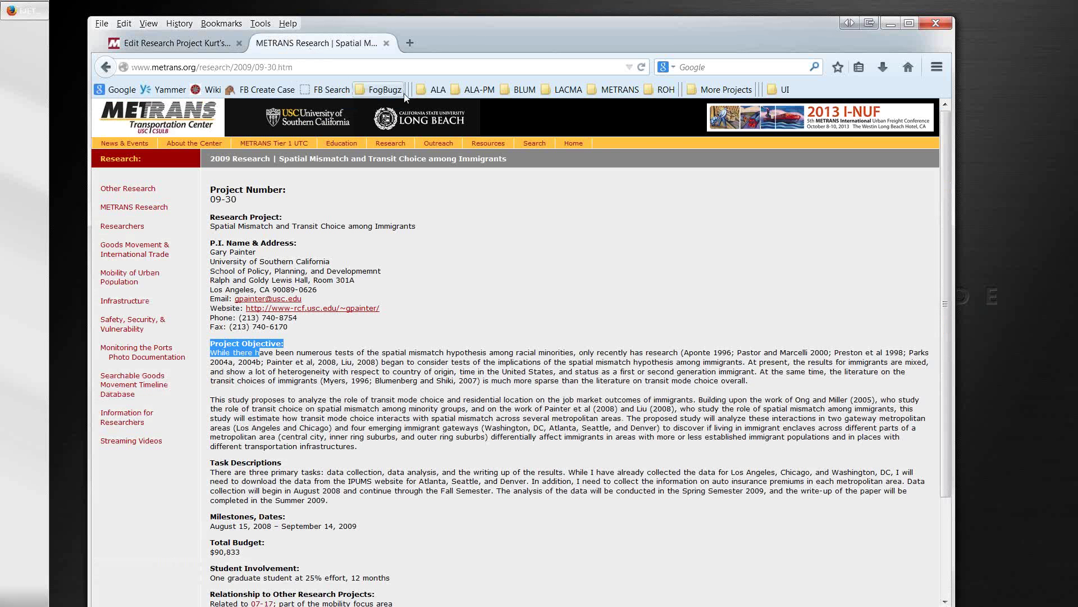
Step: Open the METRANS staging site's Research Projects listing from Bookmarks
left_click(616, 89)
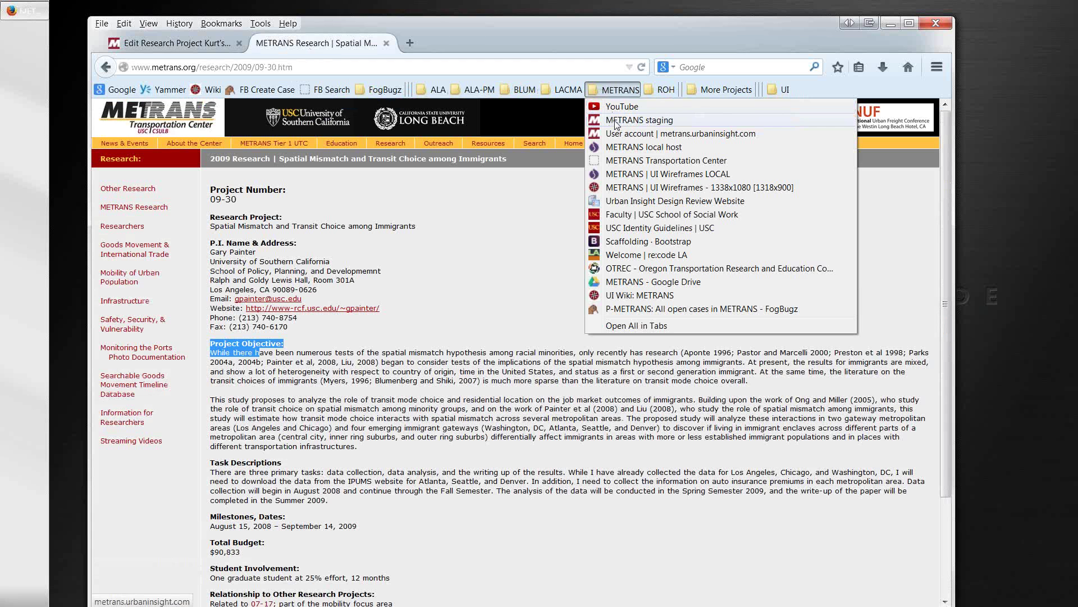
left_click(621, 122)
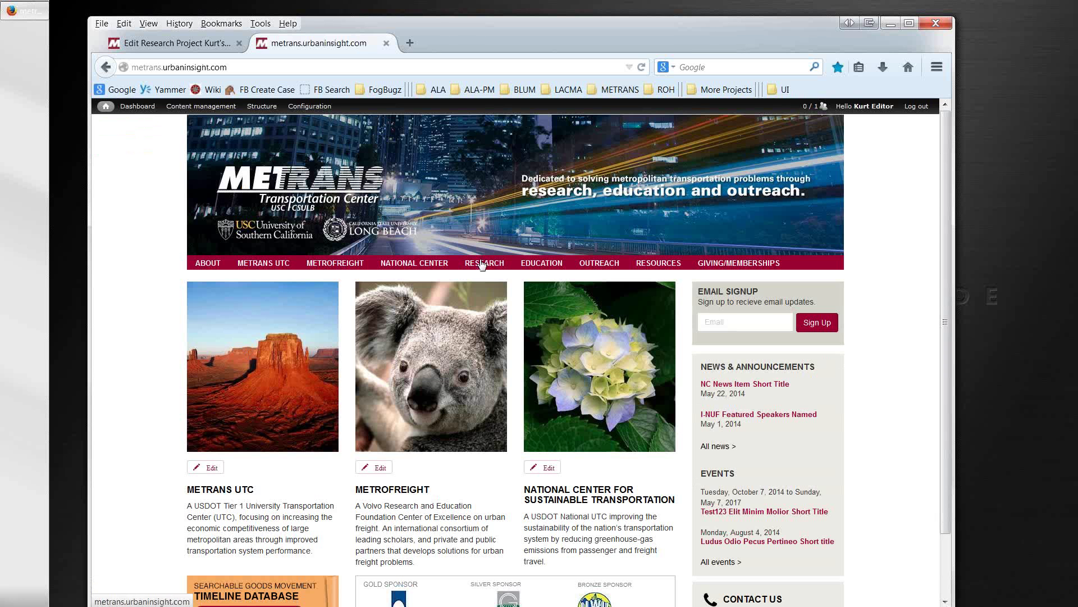
mouse_move(481, 265)
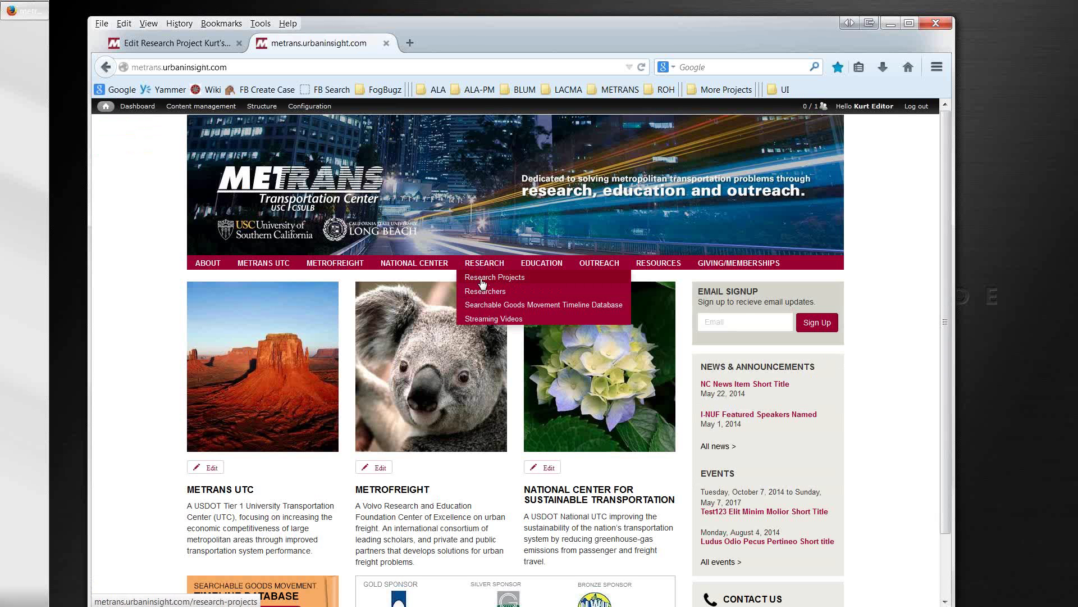
left_click(482, 282)
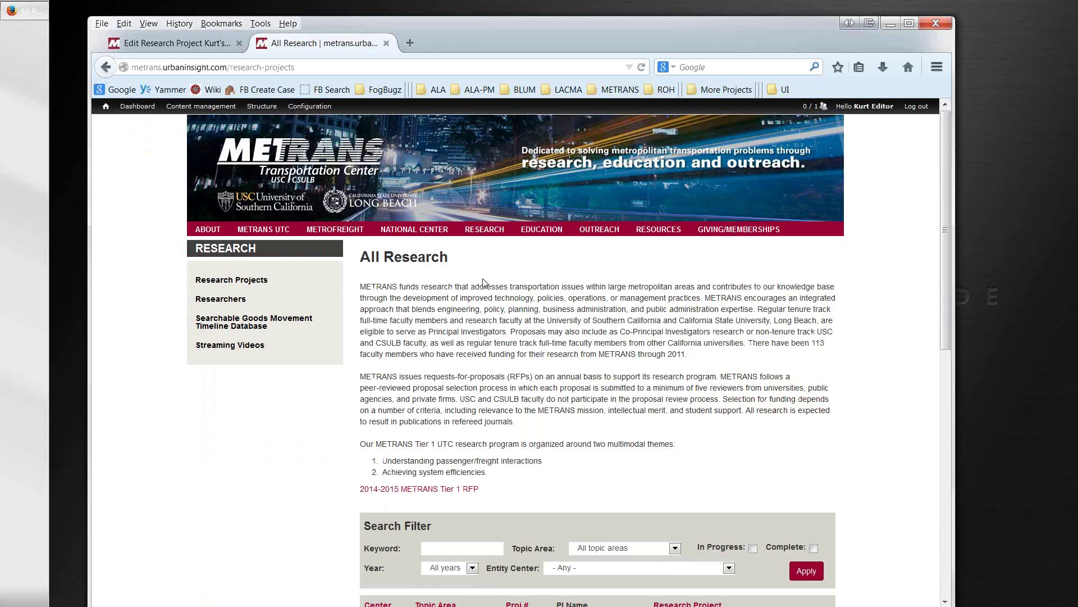
scroll(552, 351, "down", 2)
scroll(551, 351, "down", 3)
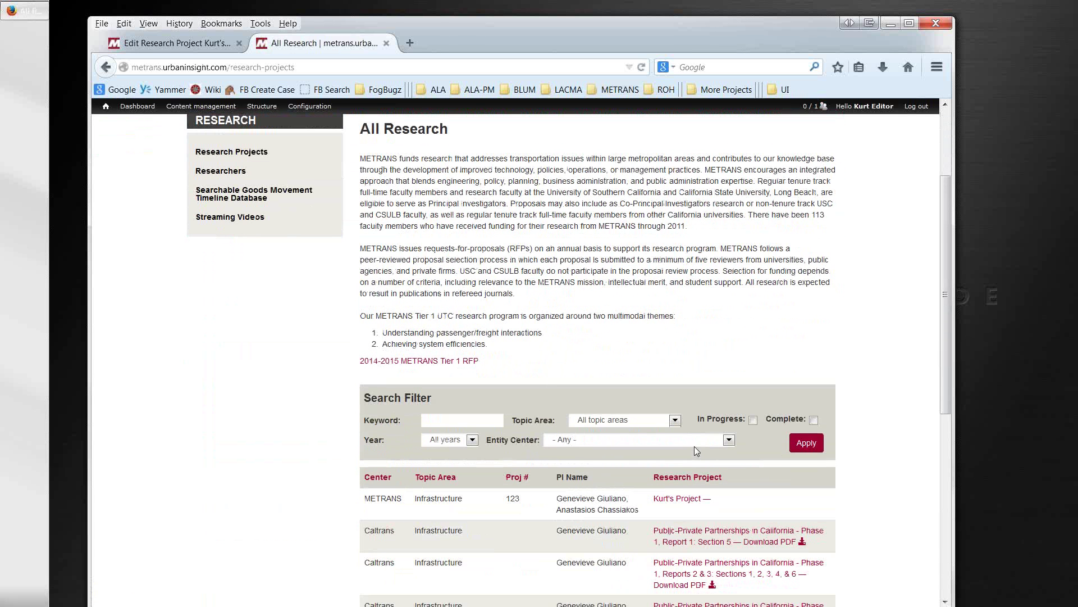
scroll(748, 438, "down", 2)
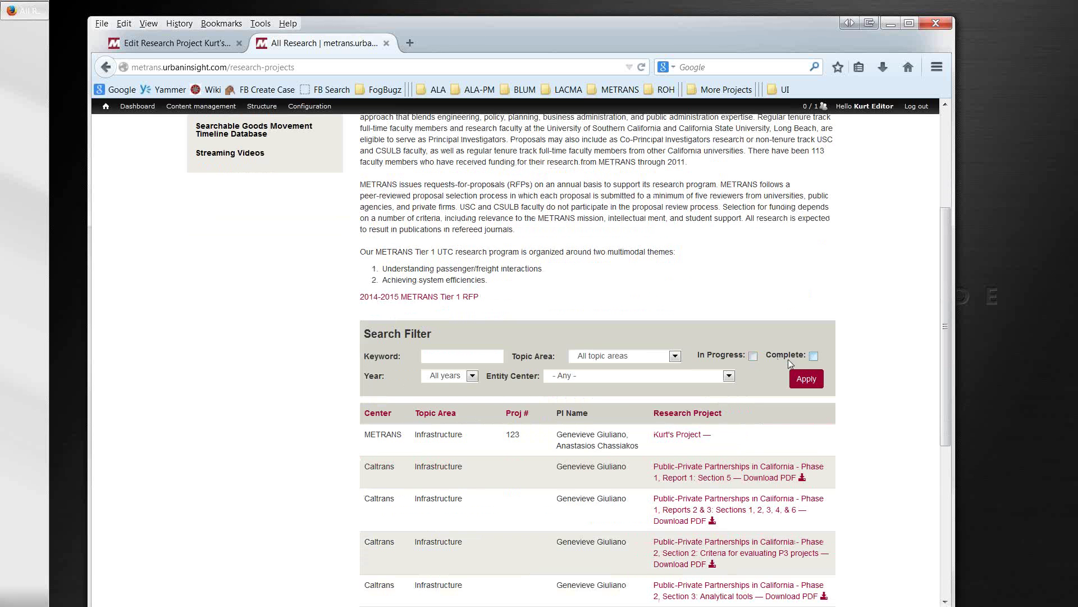
Step: Filter All Research by Complete, then by In Progress, confirming project 123 appears
left_click(812, 356)
left_click(807, 381)
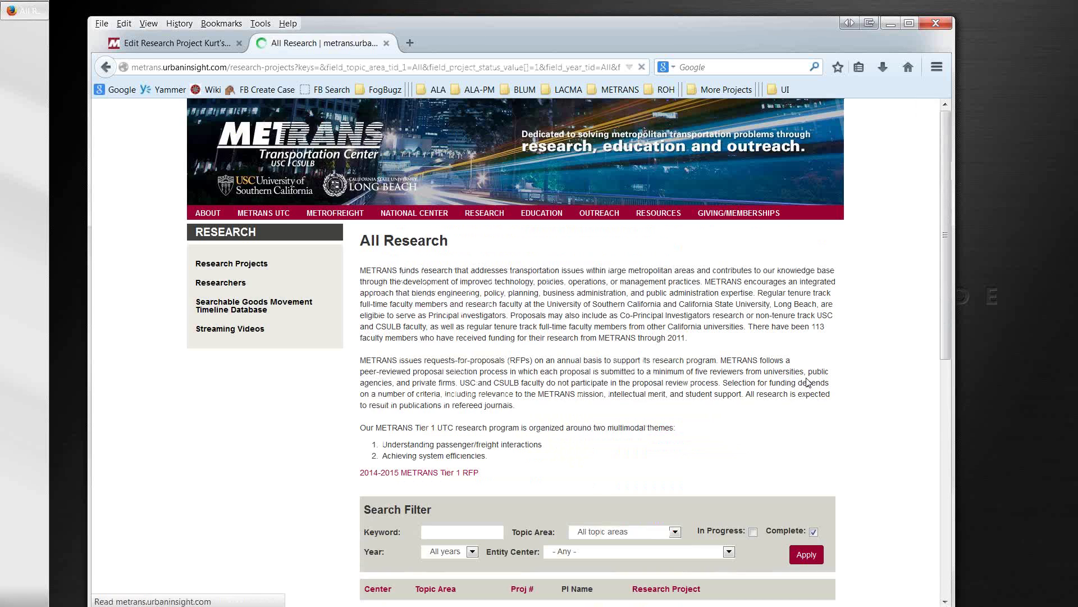
scroll(804, 393, "down", 6)
scroll(804, 394, "down", 2)
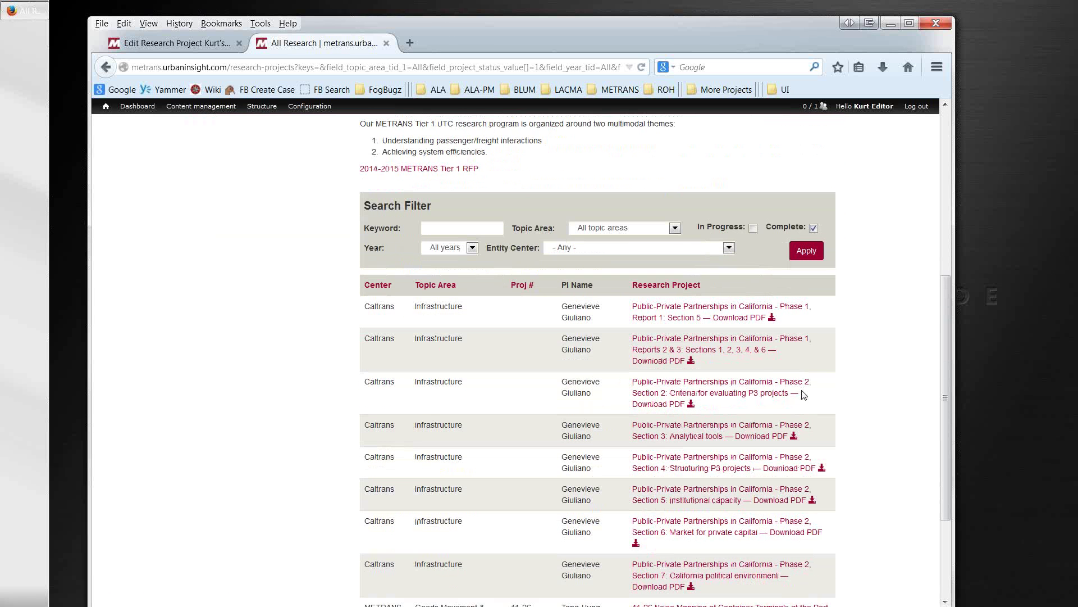
left_click(753, 228)
left_click(814, 227)
left_click(807, 252)
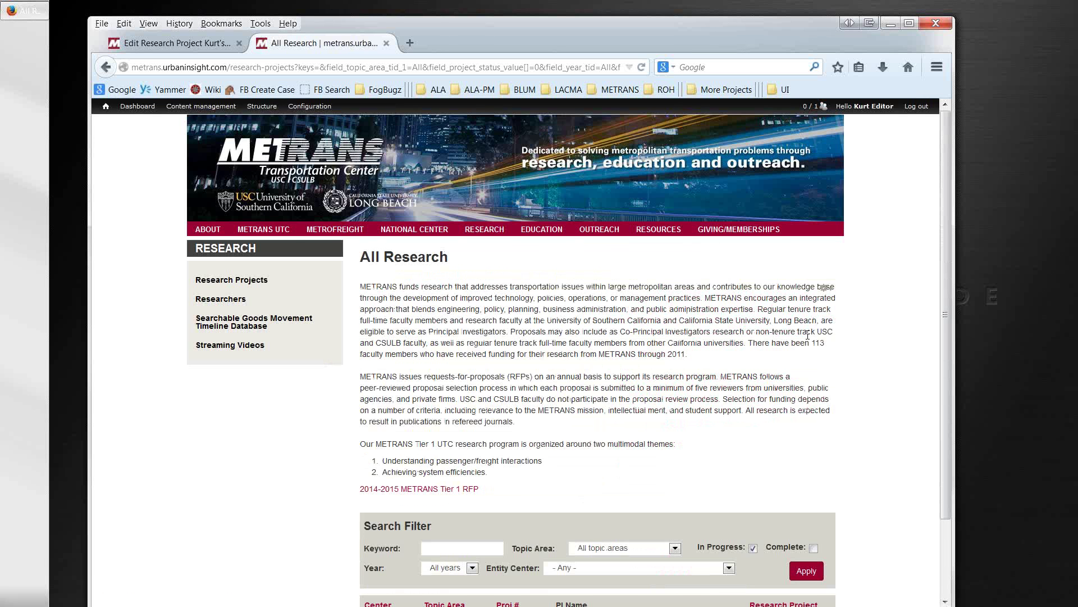
scroll(808, 337, "down", 3)
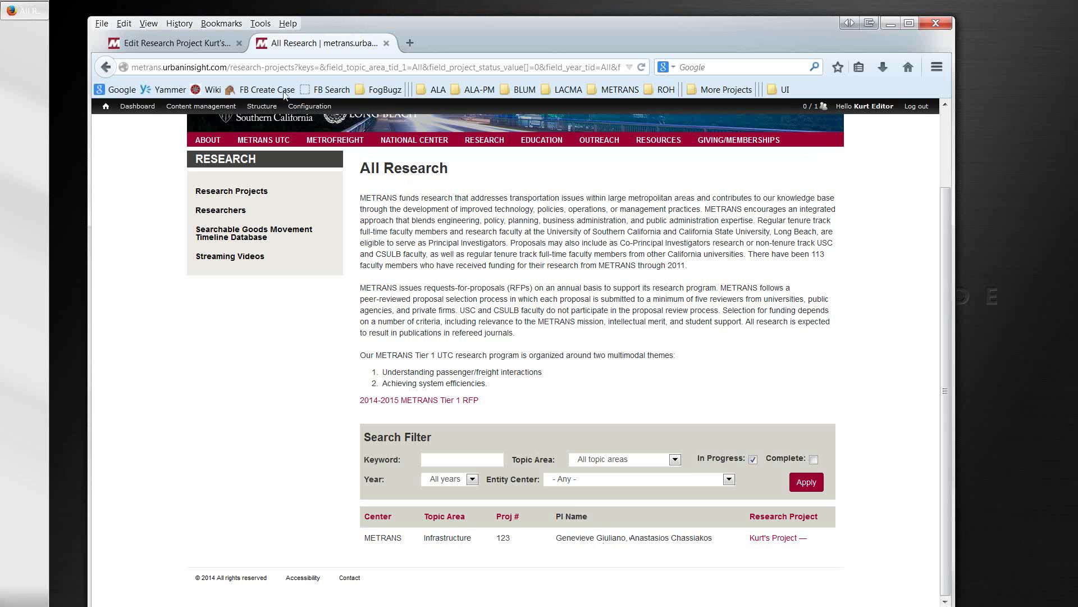
left_click(180, 42)
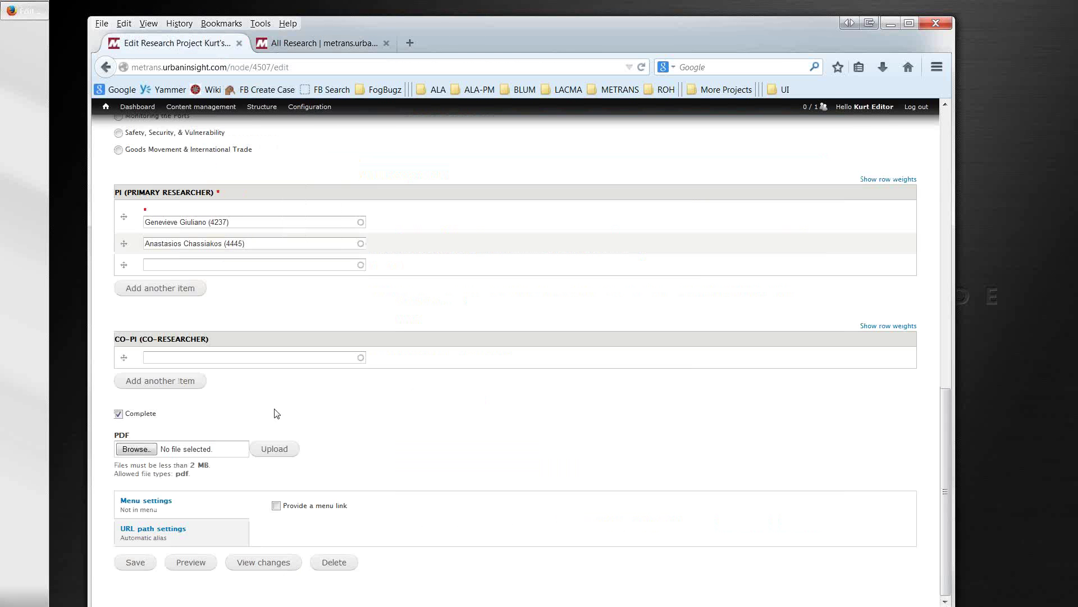
Step: Untick Complete and upload 20140603-metrans-content-editor-training-pt2.pdf from the metrans training folder
left_click(136, 413)
left_click(149, 452)
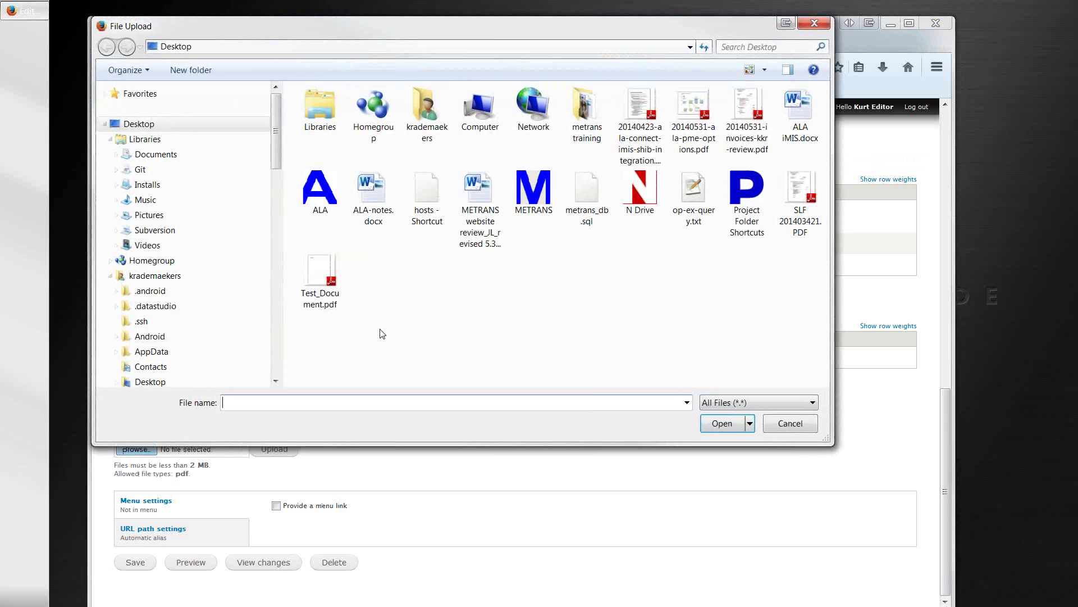
double_click(586, 113)
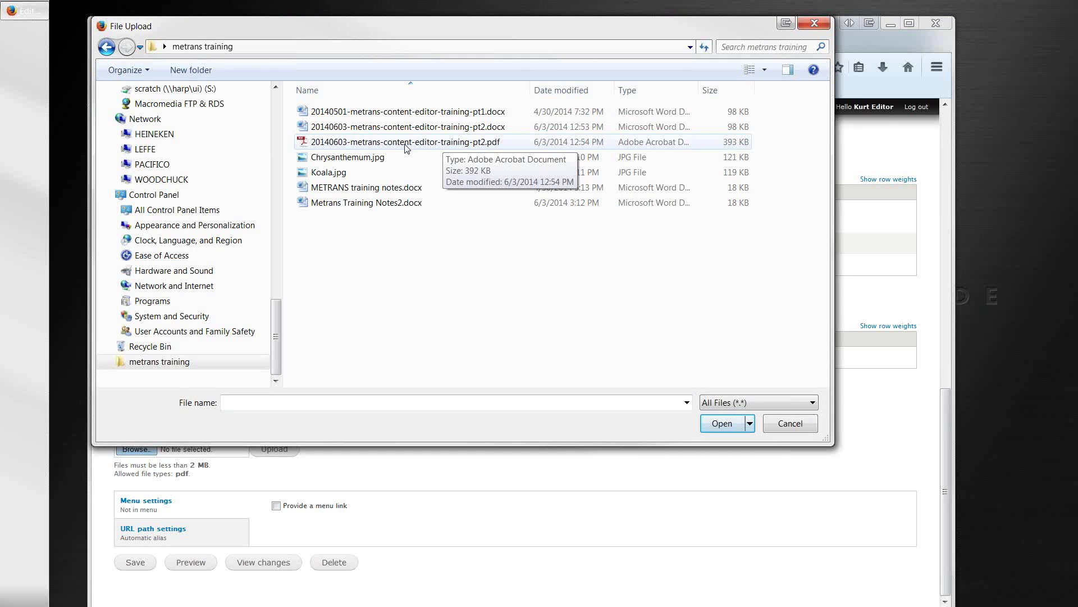
double_click(407, 145)
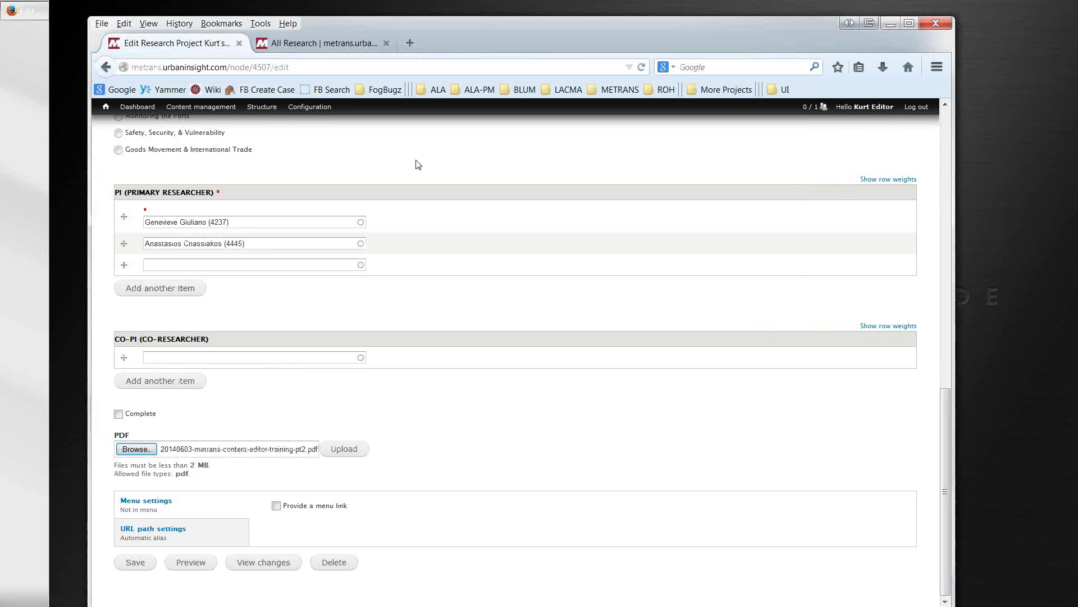
left_click(344, 453)
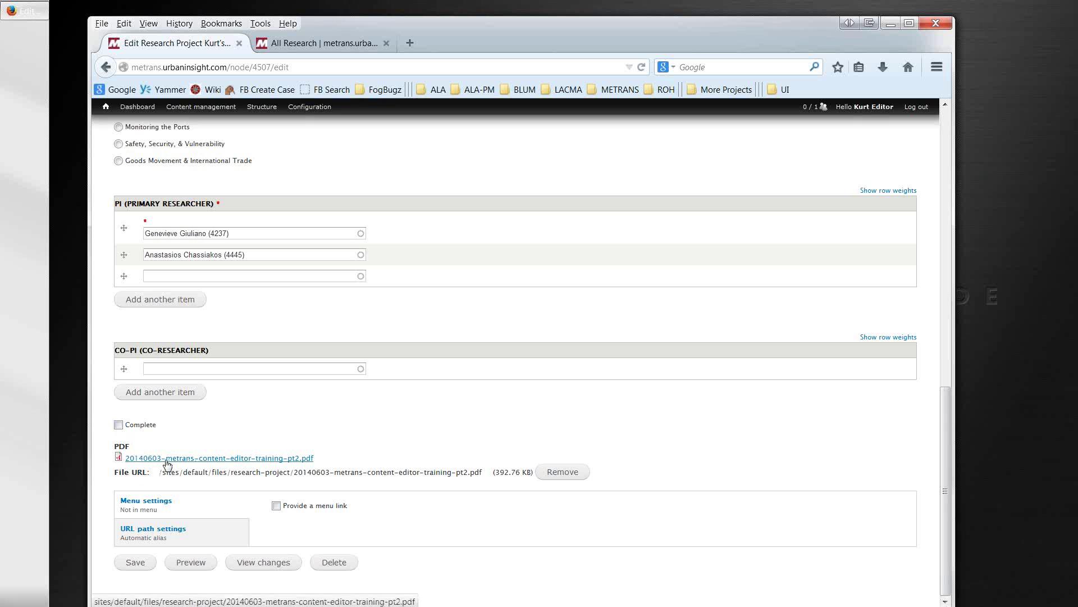
Step: Save project 123 and check the training PDF listed as its Project Report
left_click(130, 567)
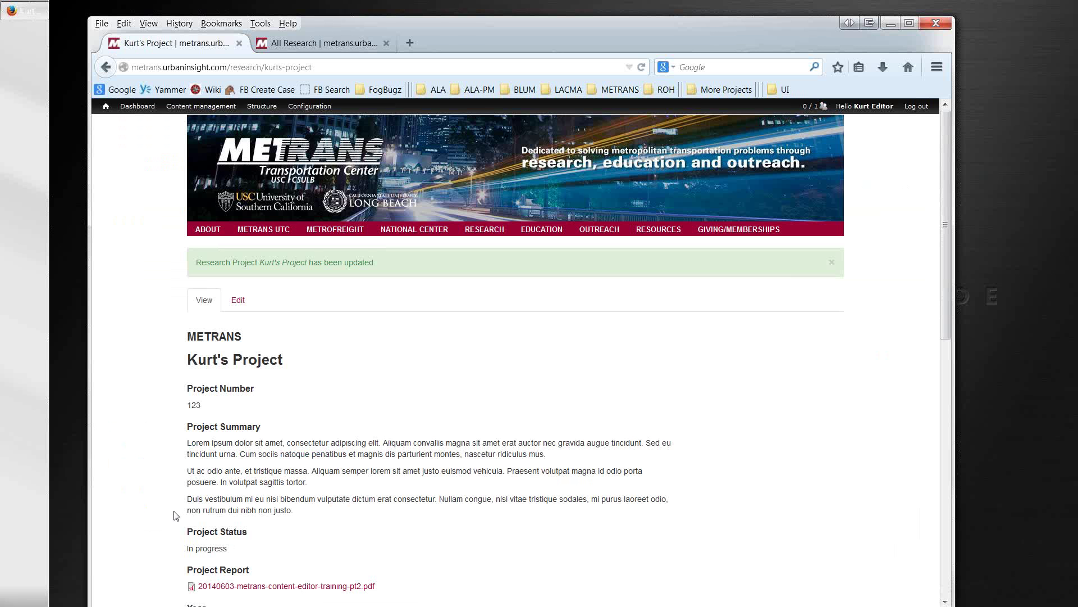
scroll(175, 515, "down", 5)
scroll(174, 517, "down", 5)
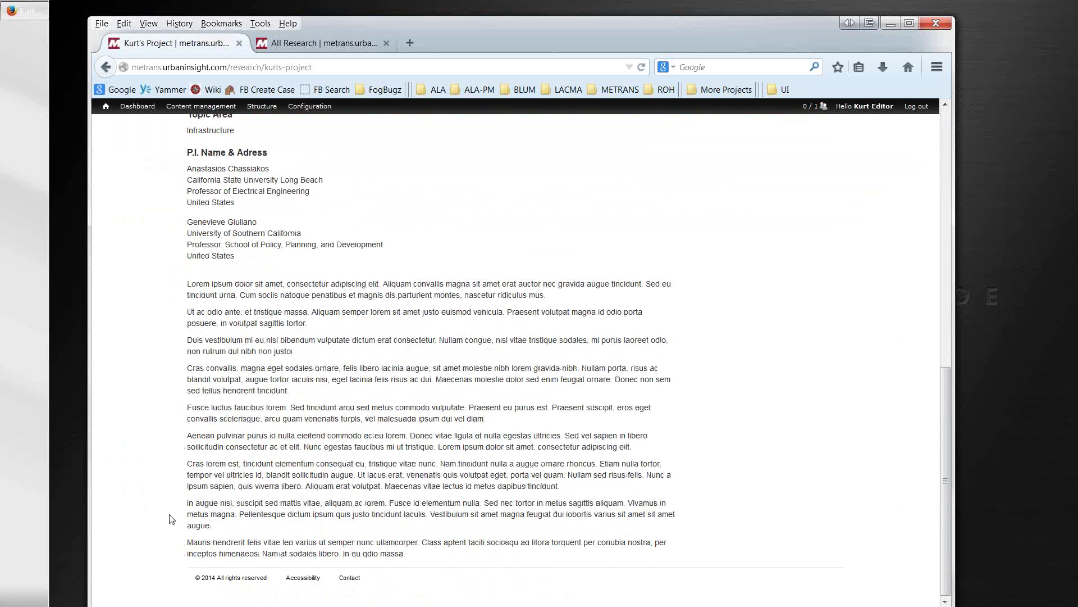
scroll(171, 518, "up", 3)
scroll(172, 519, "up", 4)
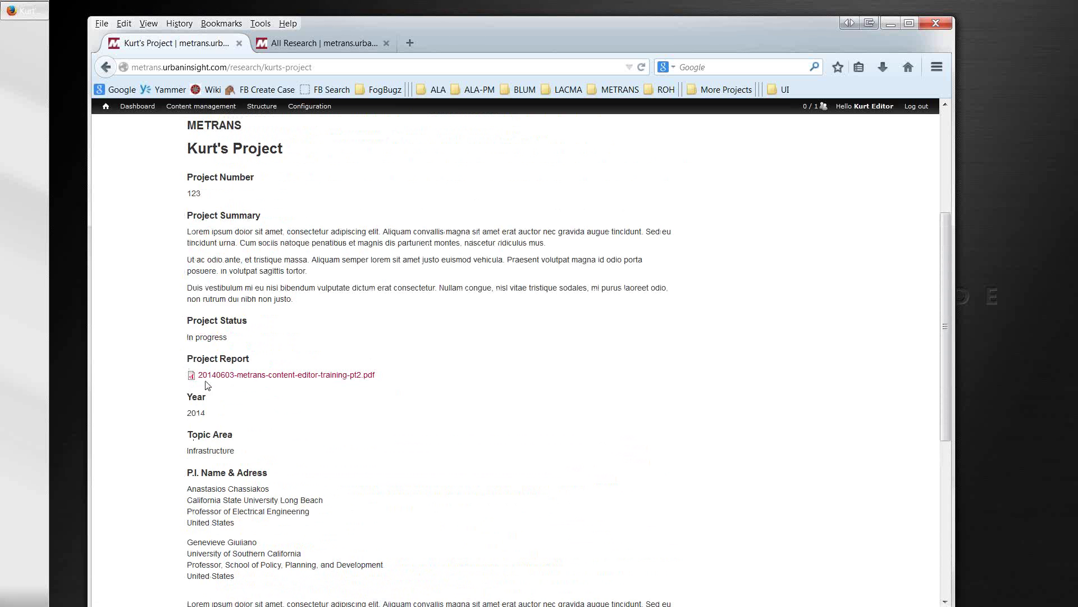
left_click(227, 380)
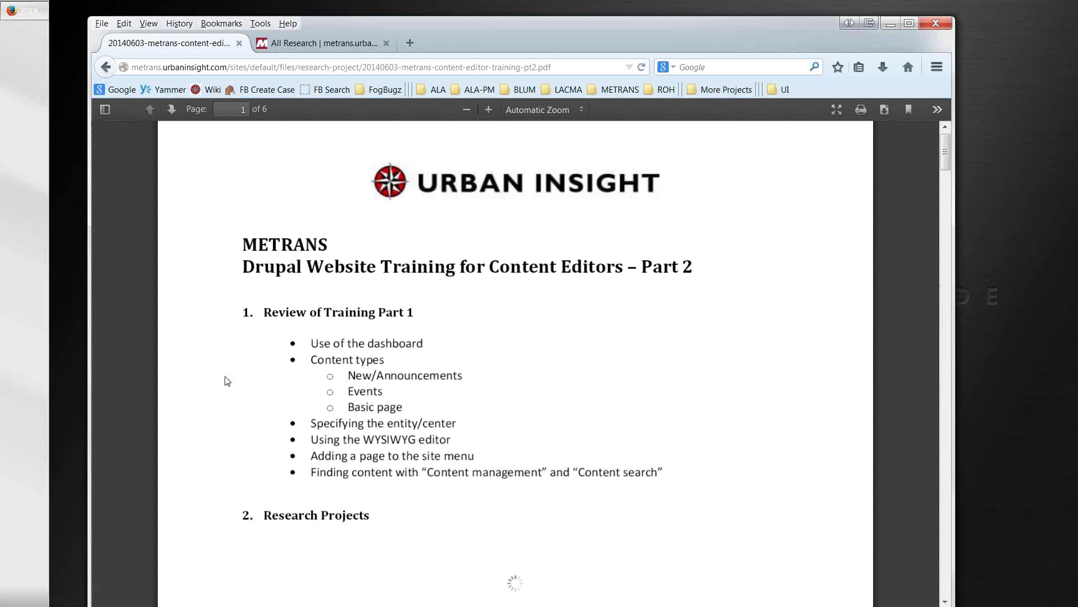
left_click(105, 67)
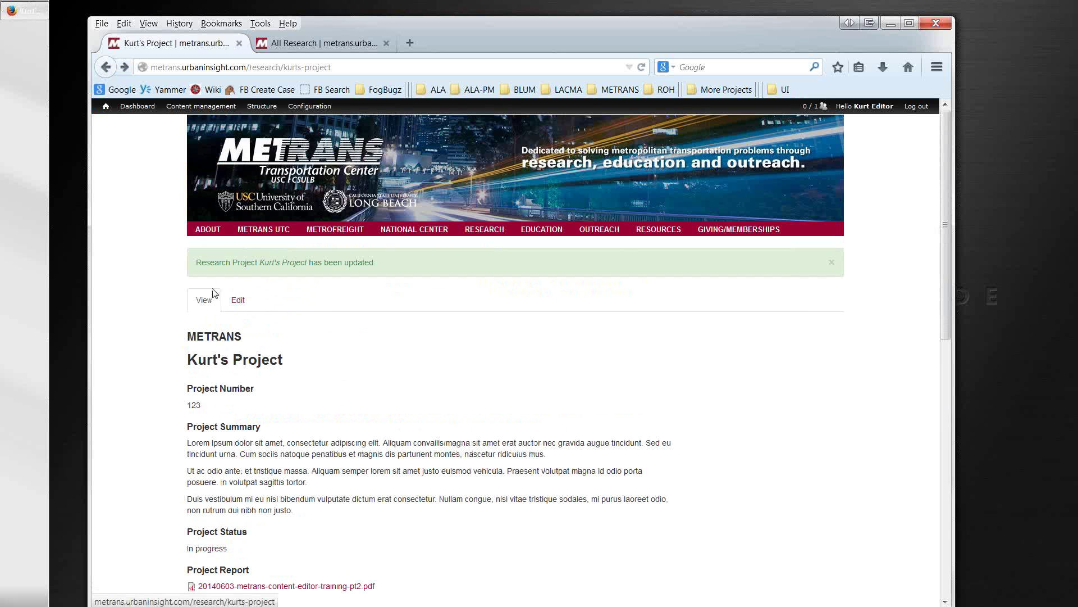
Step: Go to the Researchers page from the RESEARCH navigation menu
mouse_move(486, 232)
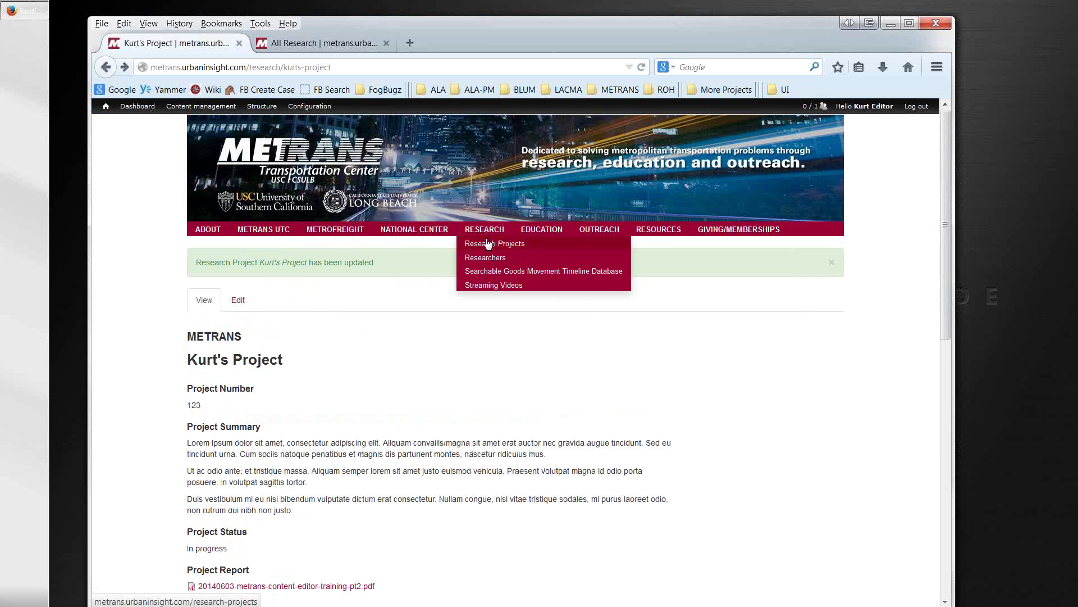
left_click(484, 260)
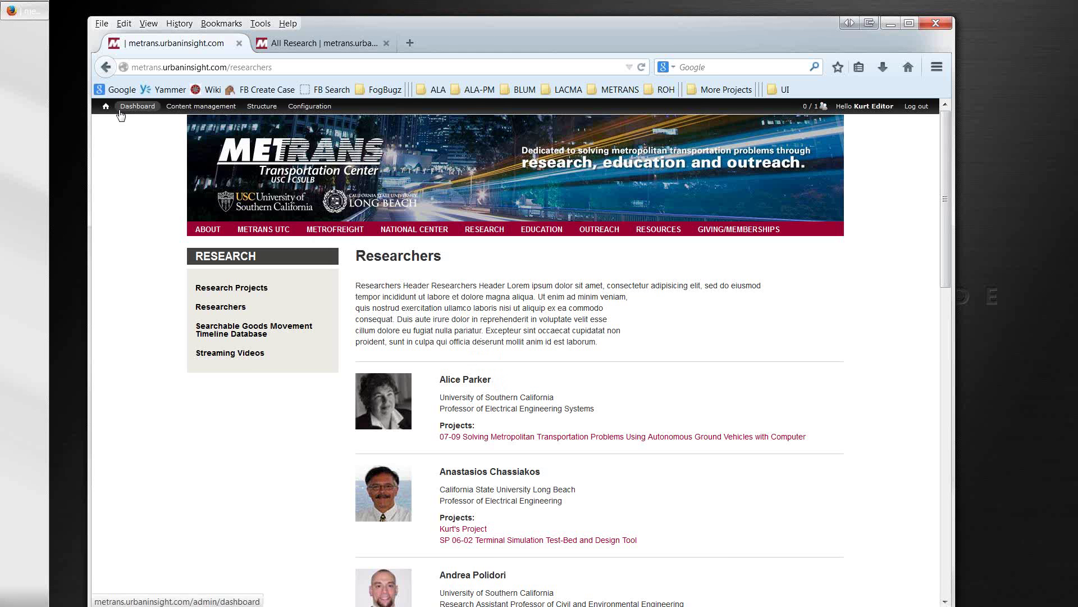
mouse_move(107, 111)
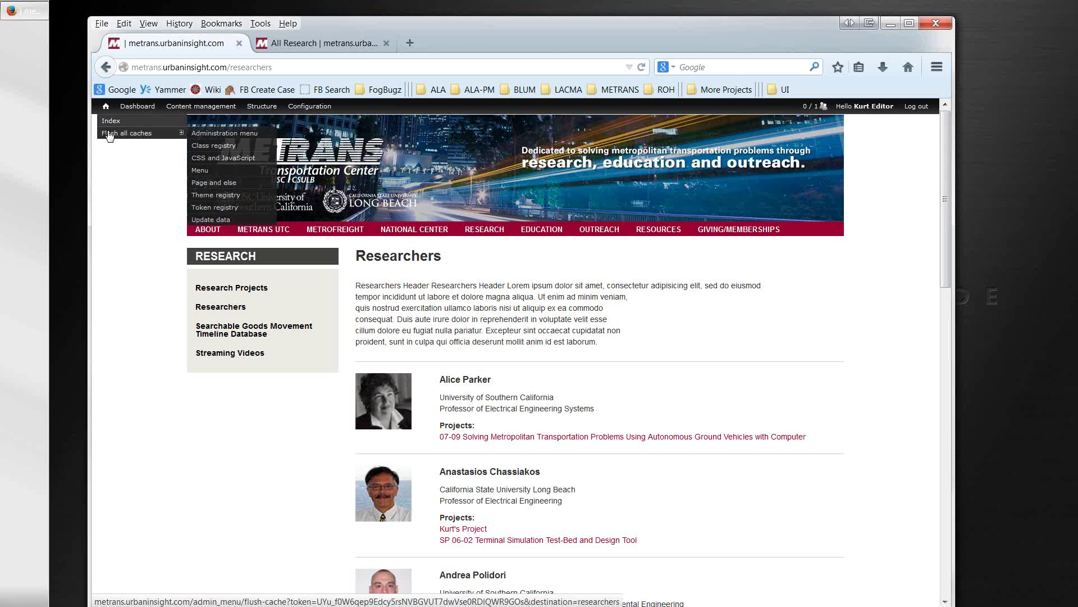
Step: From the Dashboard, create a new Researcher entry and fill in its title, first name and last name
left_click(135, 107)
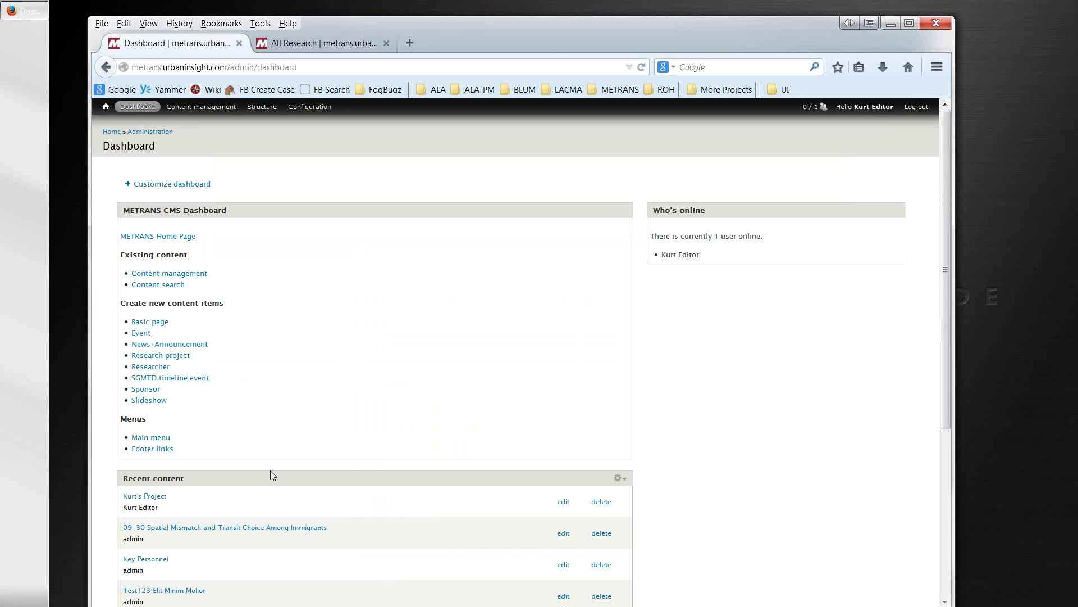
left_click(159, 369)
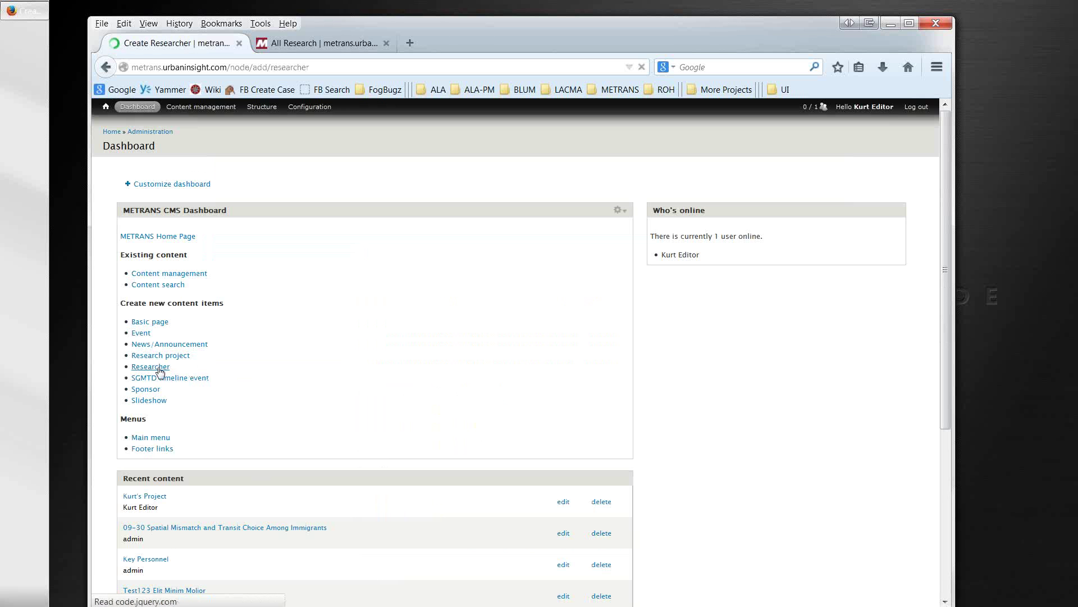
left_click(219, 191)
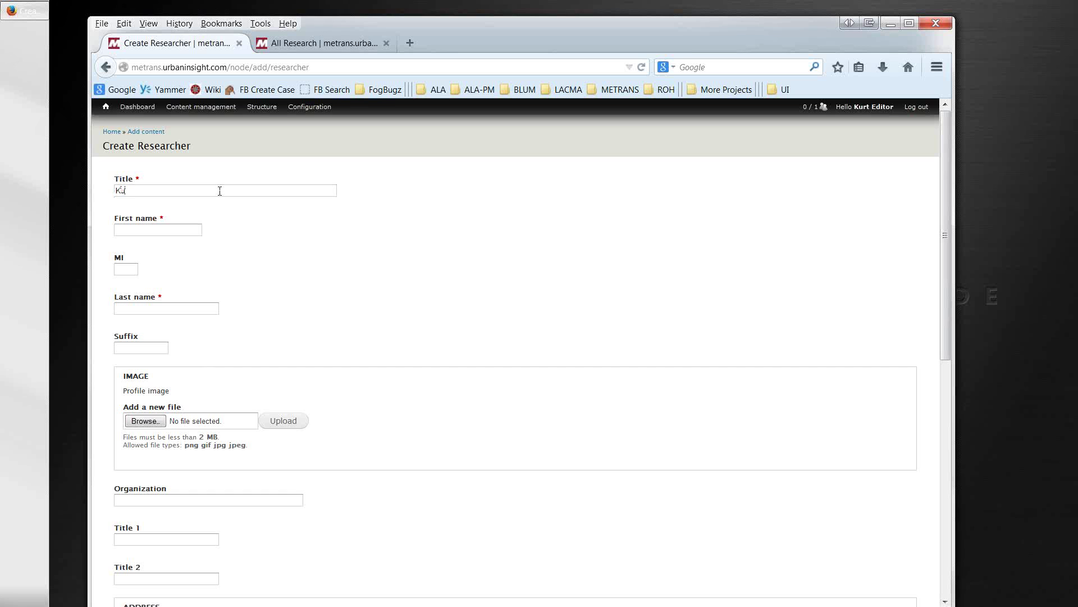
type("Kurt Researcher")
left_click(179, 232)
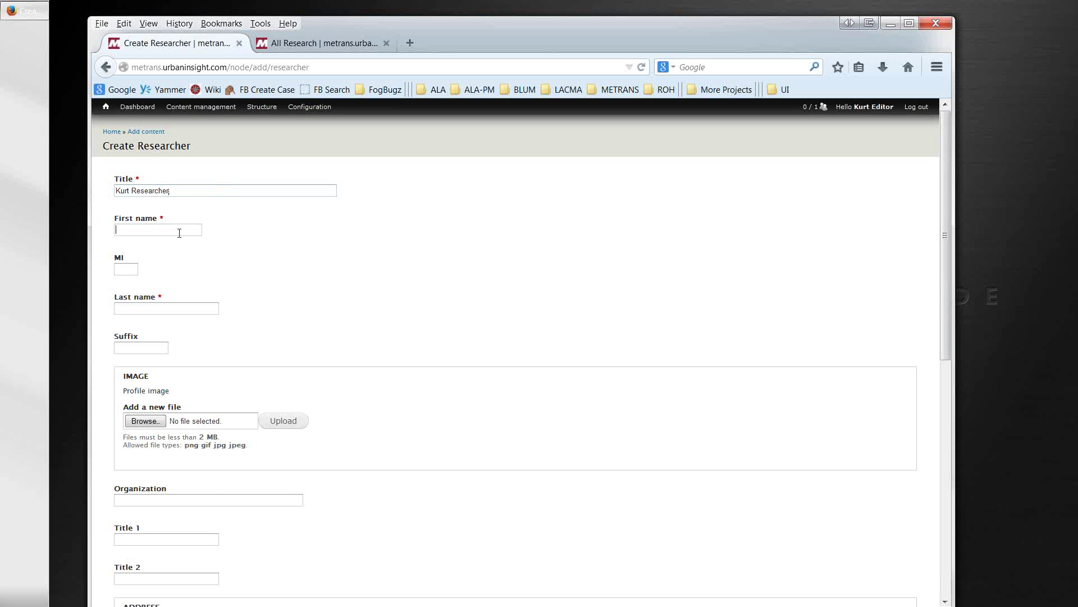
type("Ku")
key("Tab")
key("Tab")
type("Researche")
key("Tab")
scroll(214, 326, "down", 4)
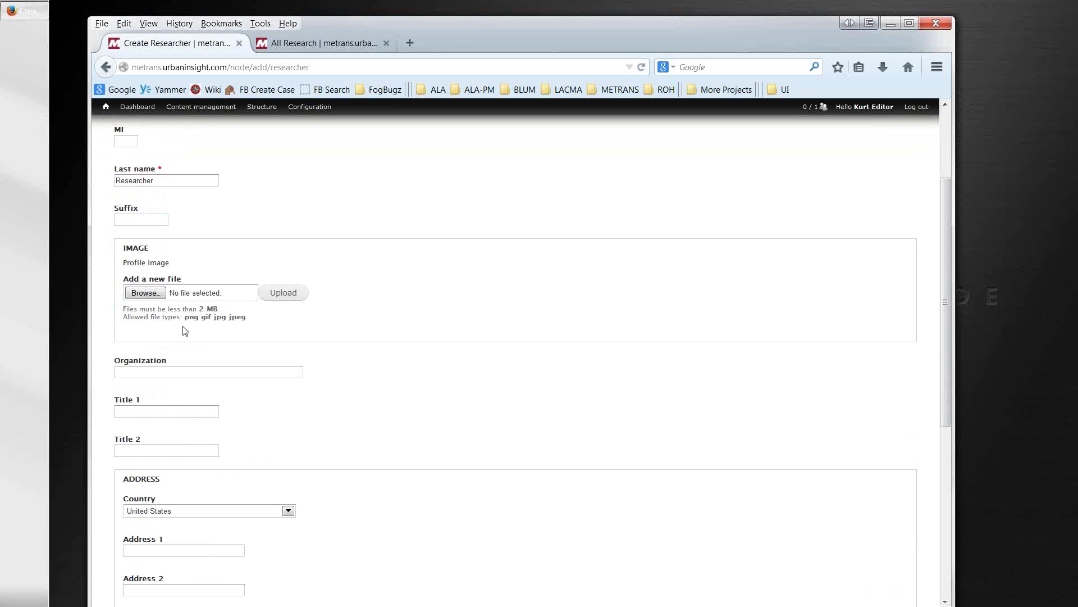
Step: Upload kurt-ui-large-crop.jpg from the Pictures library as the researcher's profile photo
left_click(150, 293)
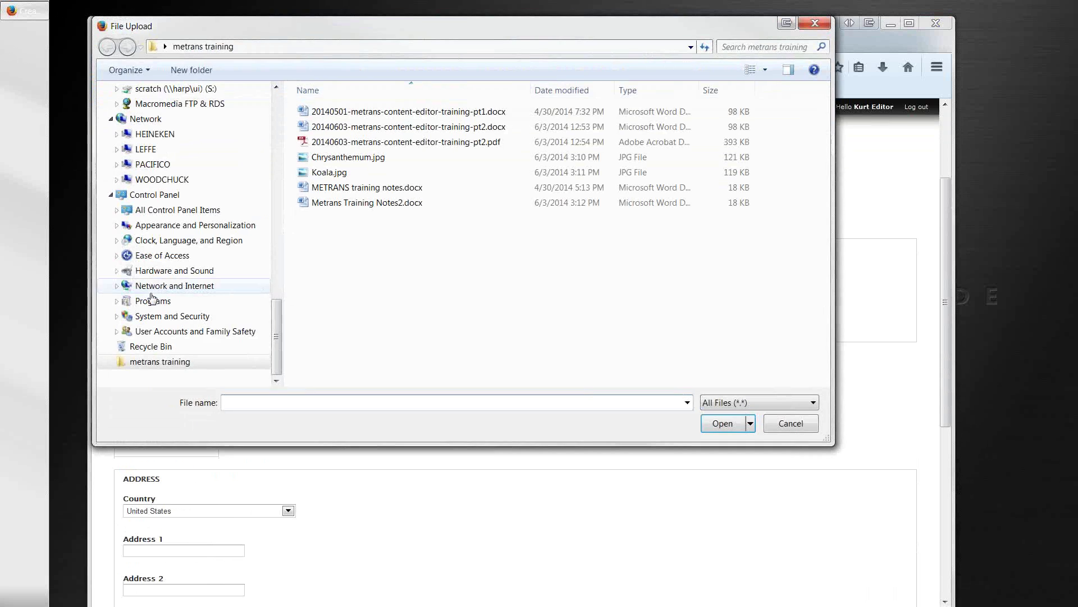
left_click_drag(272, 312, 273, 104)
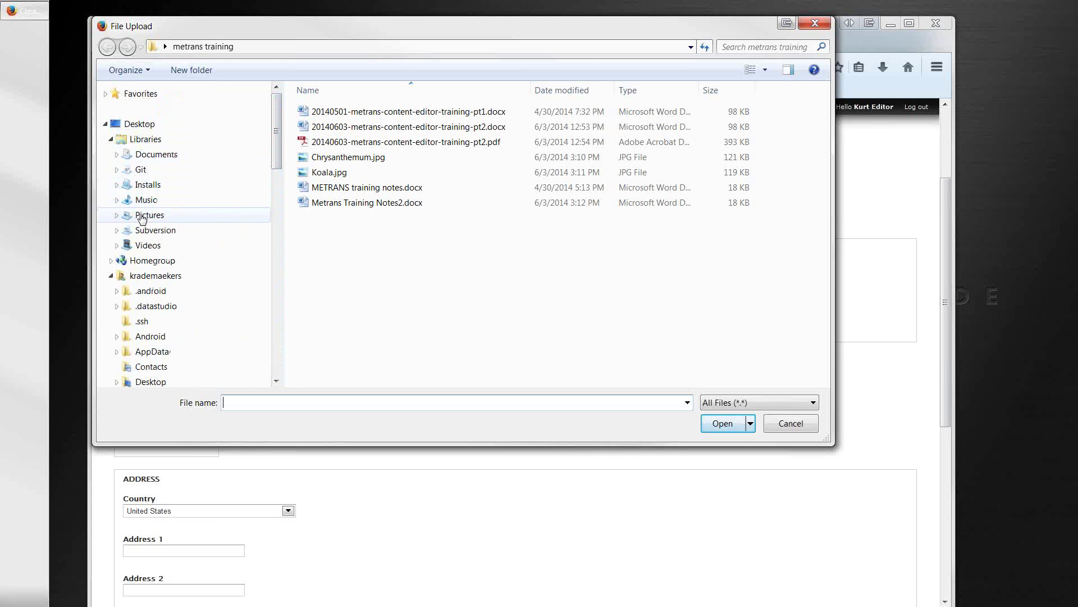
left_click(141, 219)
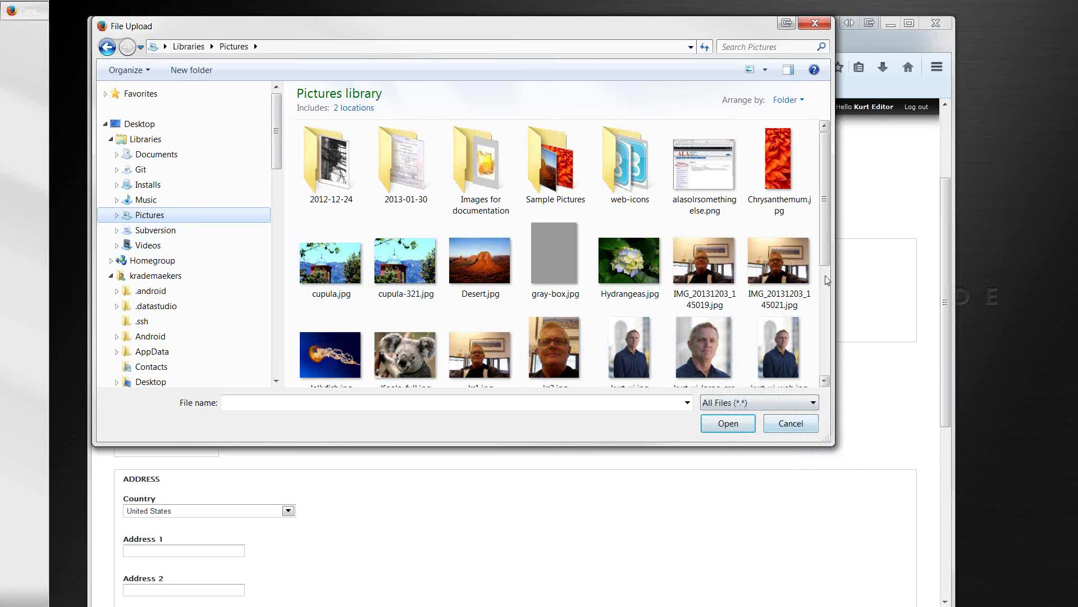
left_click_drag(826, 265, 826, 293)
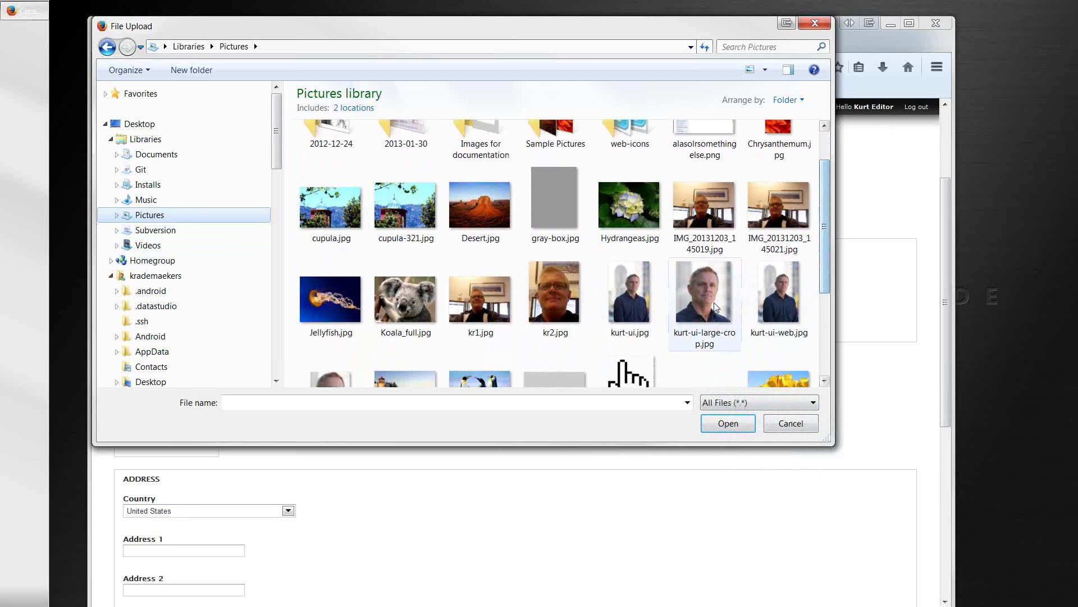
double_click(693, 308)
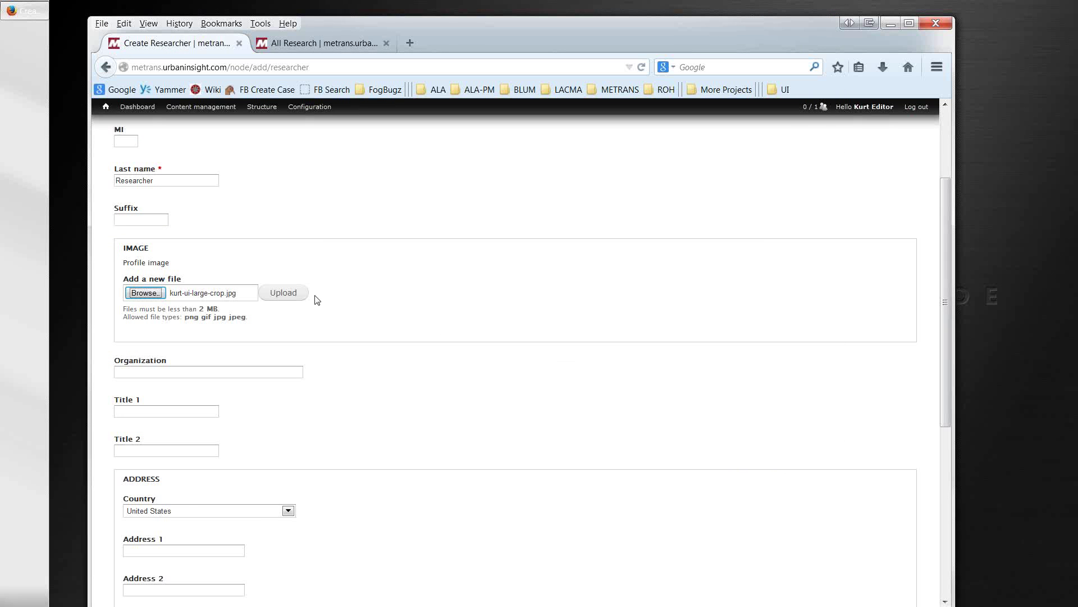
scroll(344, 310, "up", 3)
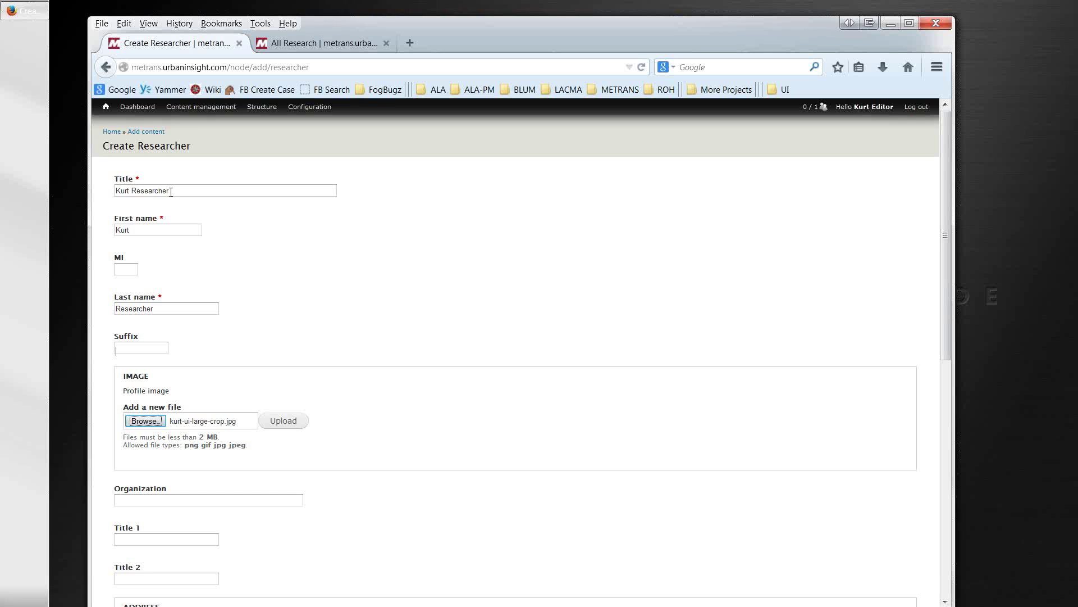
left_click_drag(171, 191, 114, 191)
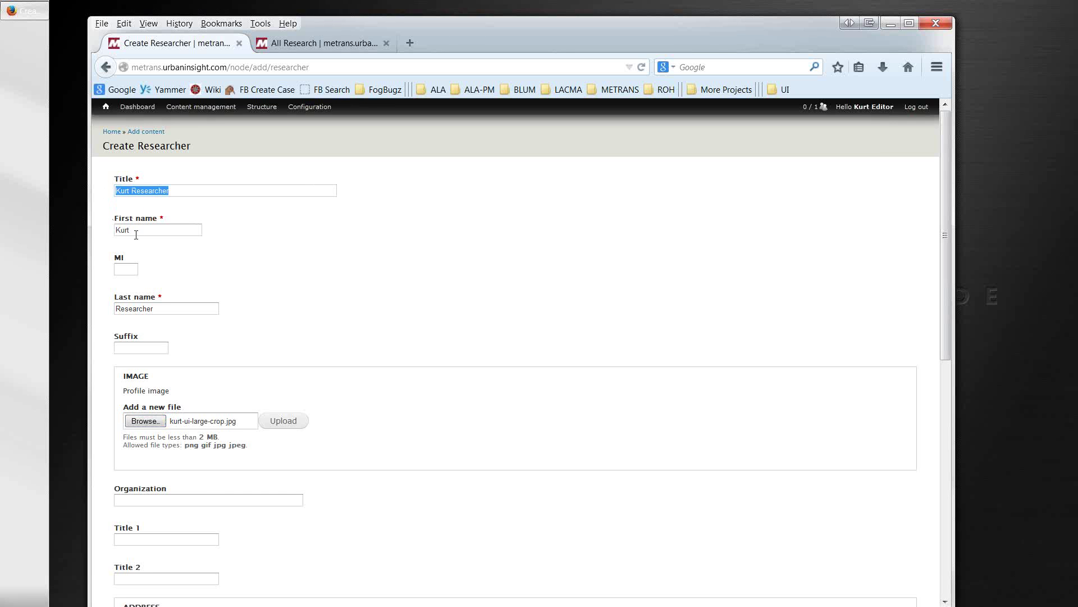
left_click(174, 193)
left_click(272, 424)
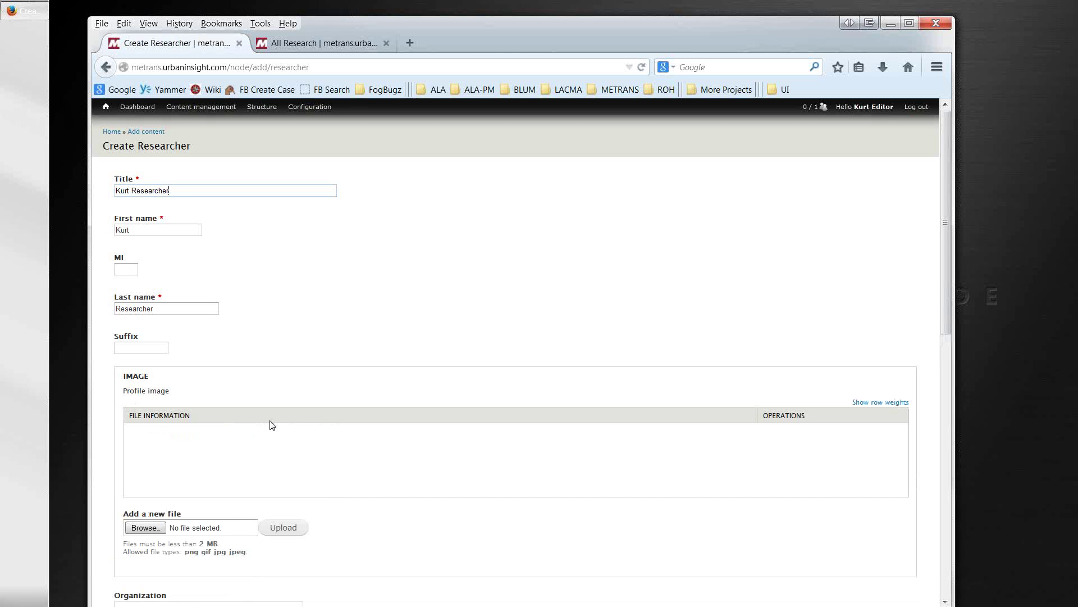
Step: Enter organization Urban Insight, Title 1 Project Manager and Title 2 Vice President
scroll(358, 512, "down", 4)
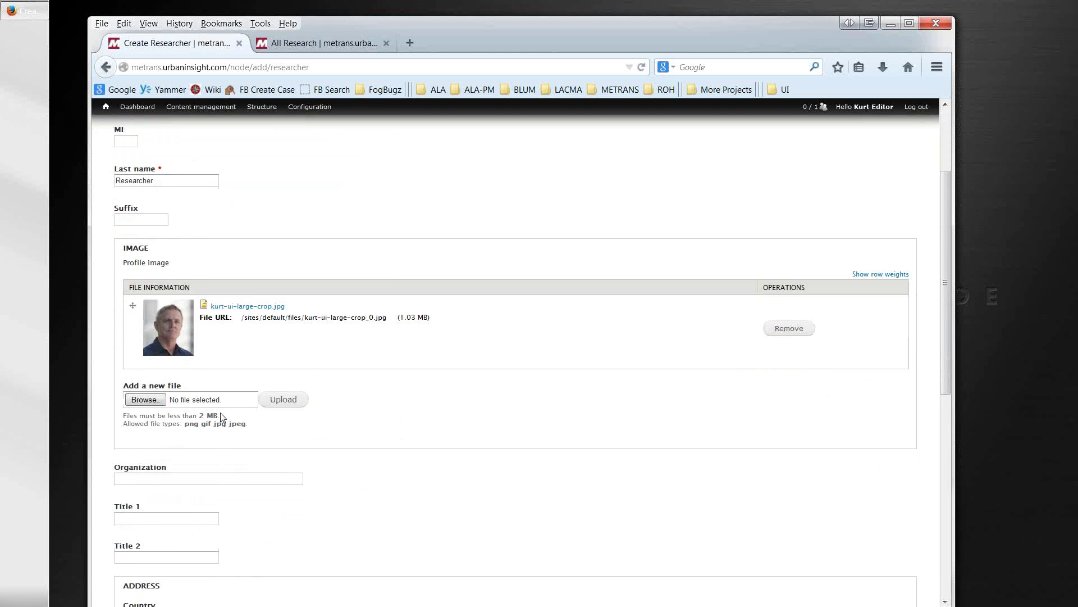
left_click(149, 476)
type("Urban Insight")
key("Tab")
type("Project Manager")
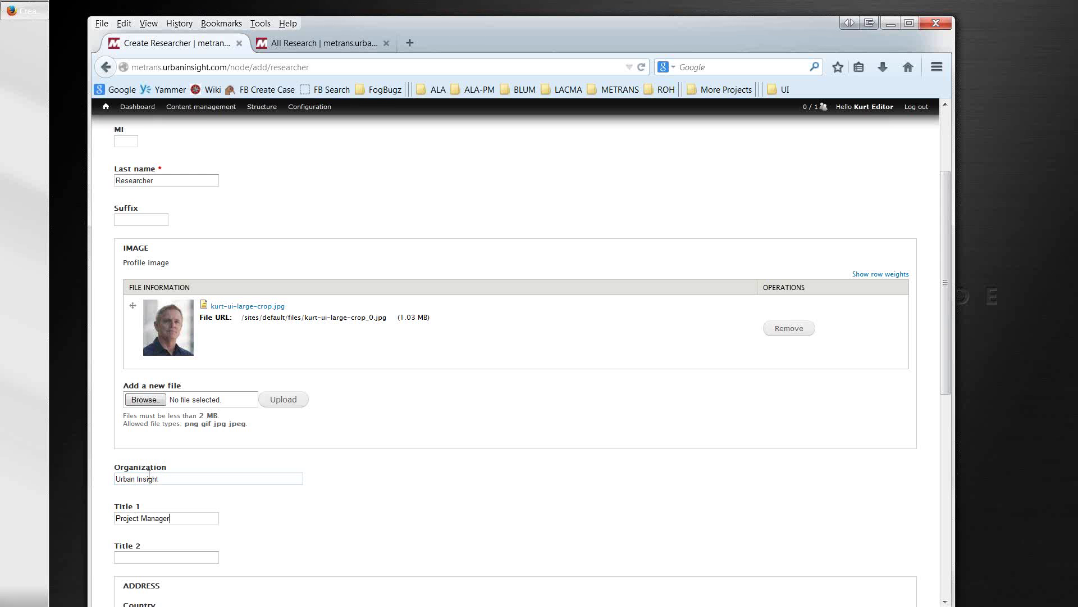
scroll(155, 452, "down", 4)
left_click(154, 429)
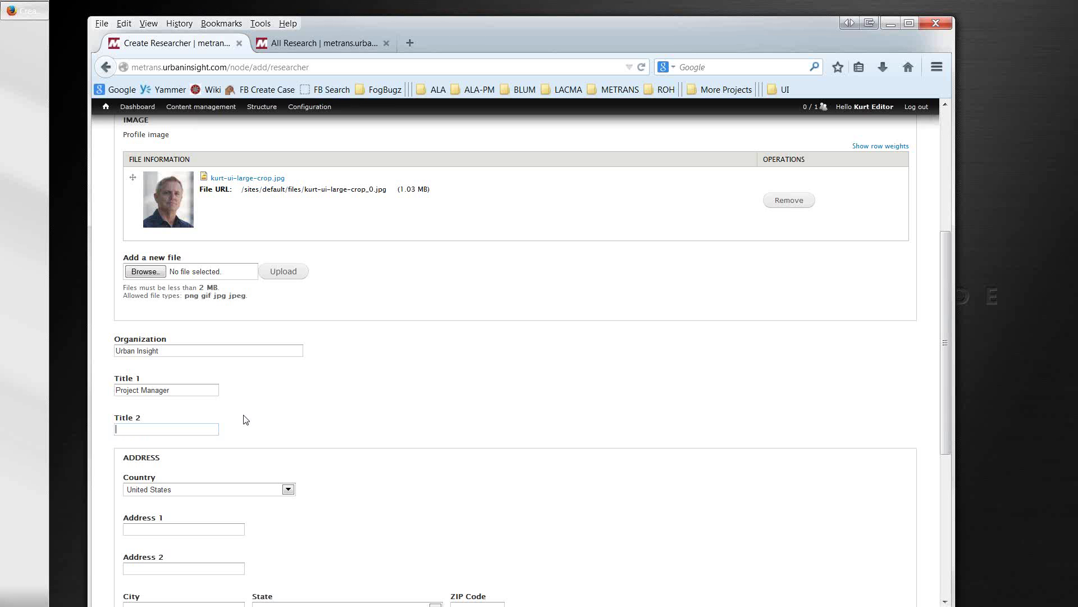
type("Vice Prees")
key("BackSpace")
type("ident")
scroll(238, 419, "down", 3)
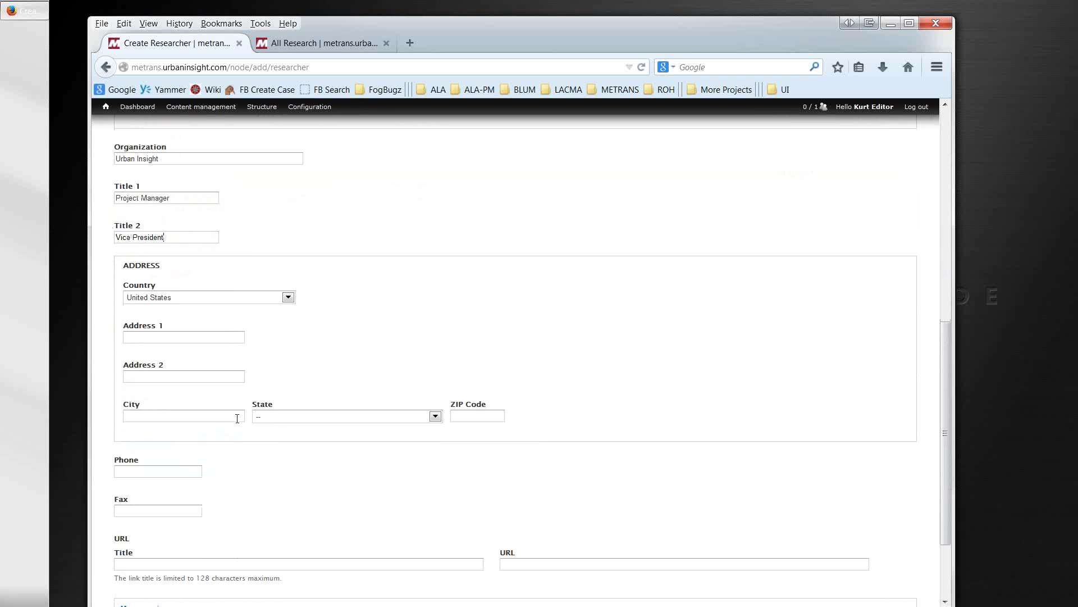
Step: Fill in the street address, city, state, ZIP code, phone and fax numbers
left_click(196, 337)
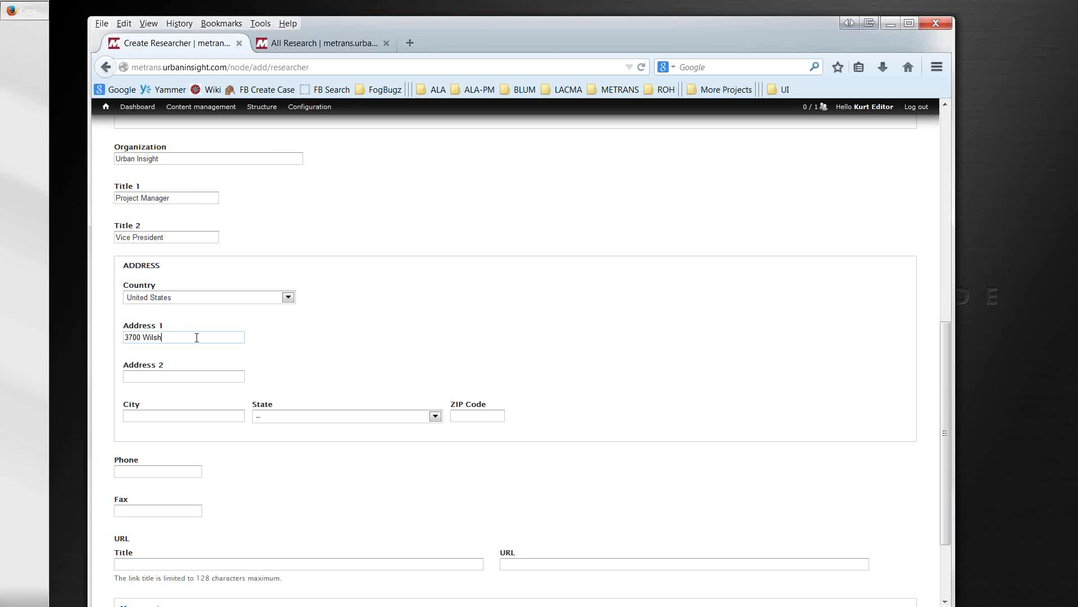
left_click(173, 417)
type("Los Angeles")
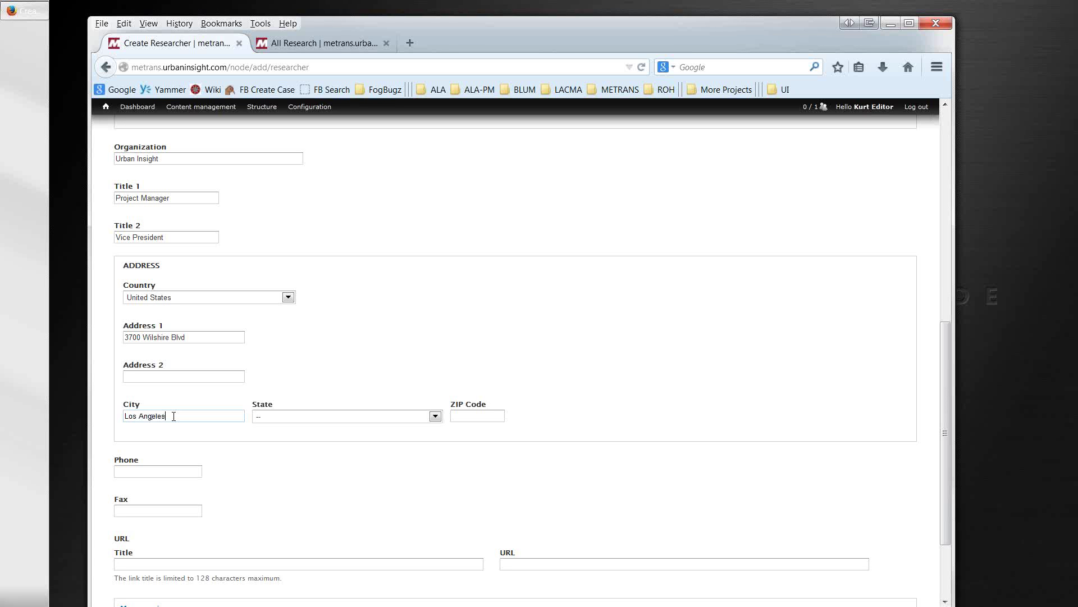
key("Tab")
key("c")
key("Tab")
type("90010")
key("Tab")
scroll(174, 471, "down", 2)
type("(32")
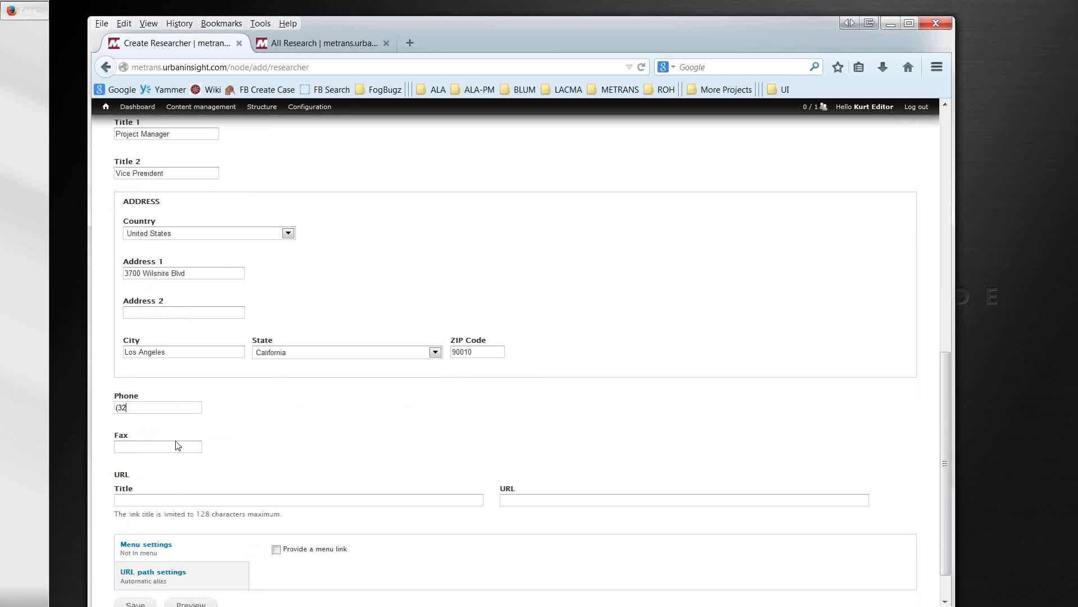
type("3) 123-4567")
left_click(177, 445)
type("(323) 3214567")
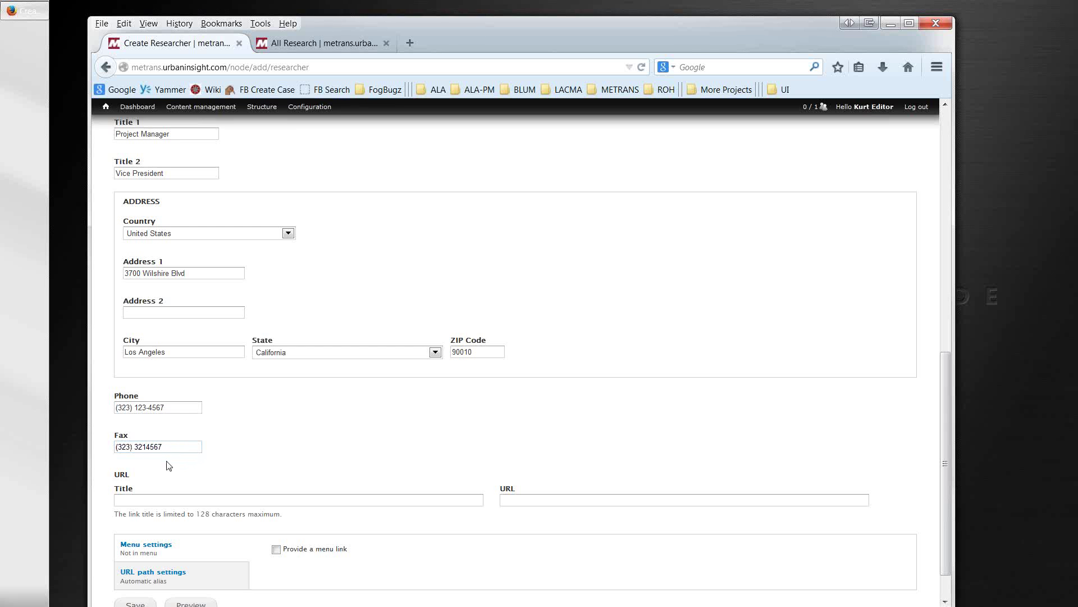
scroll(164, 465, "down", 2)
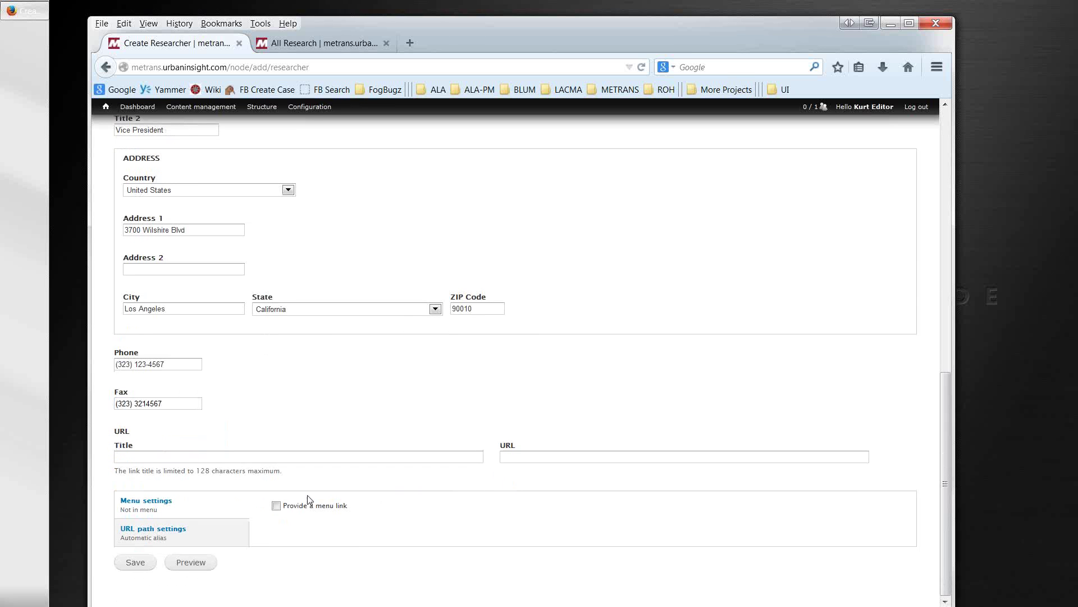
Step: Save the new researcher entry and review the saved page
left_click(139, 564)
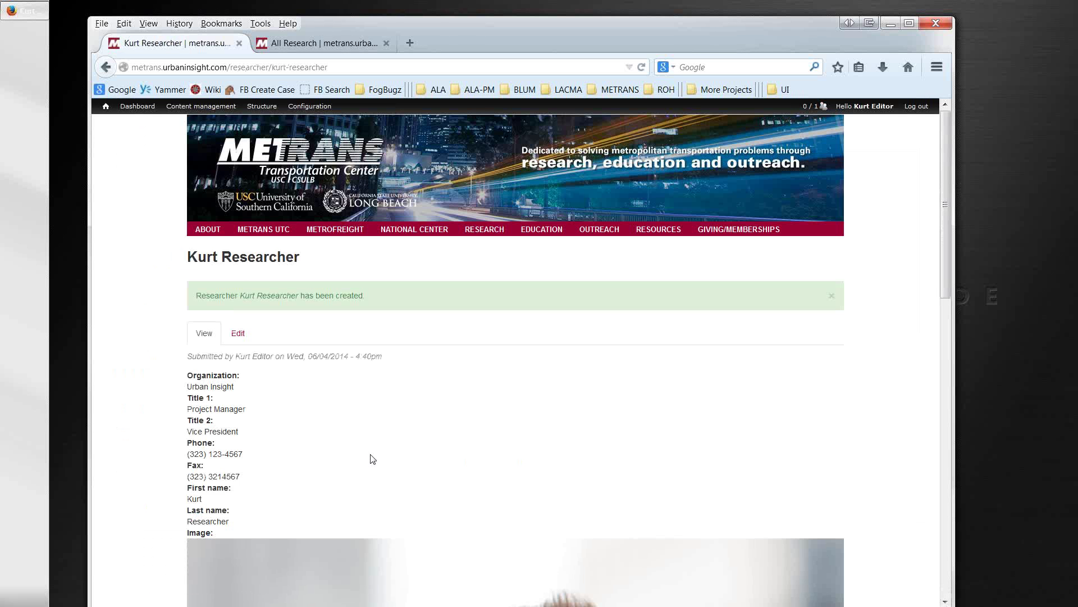
scroll(371, 458, "down", 5)
scroll(369, 454, "down", 15)
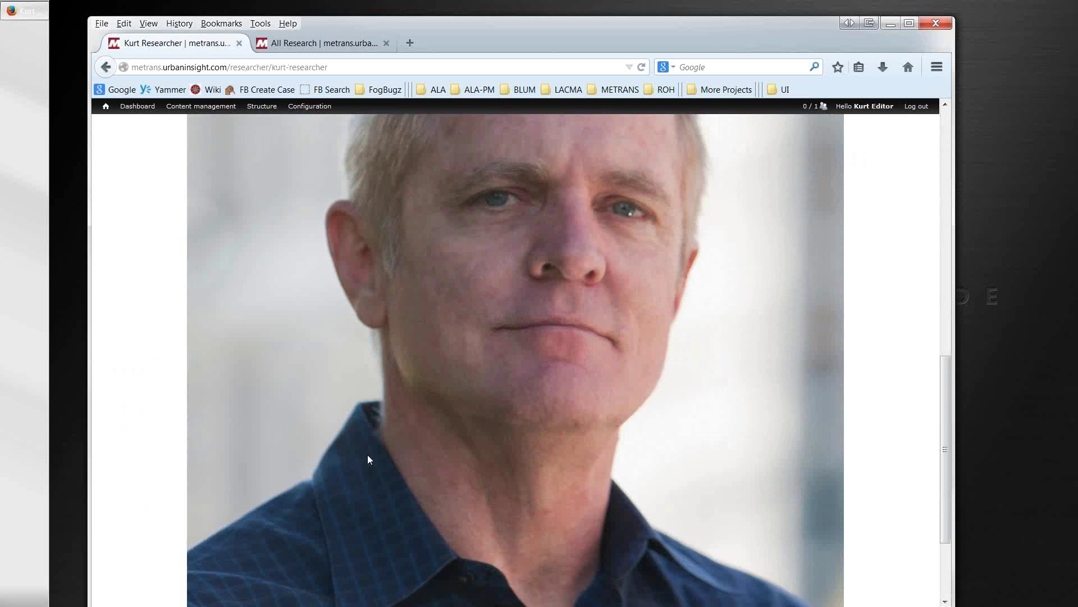
scroll(364, 466, "up", 18)
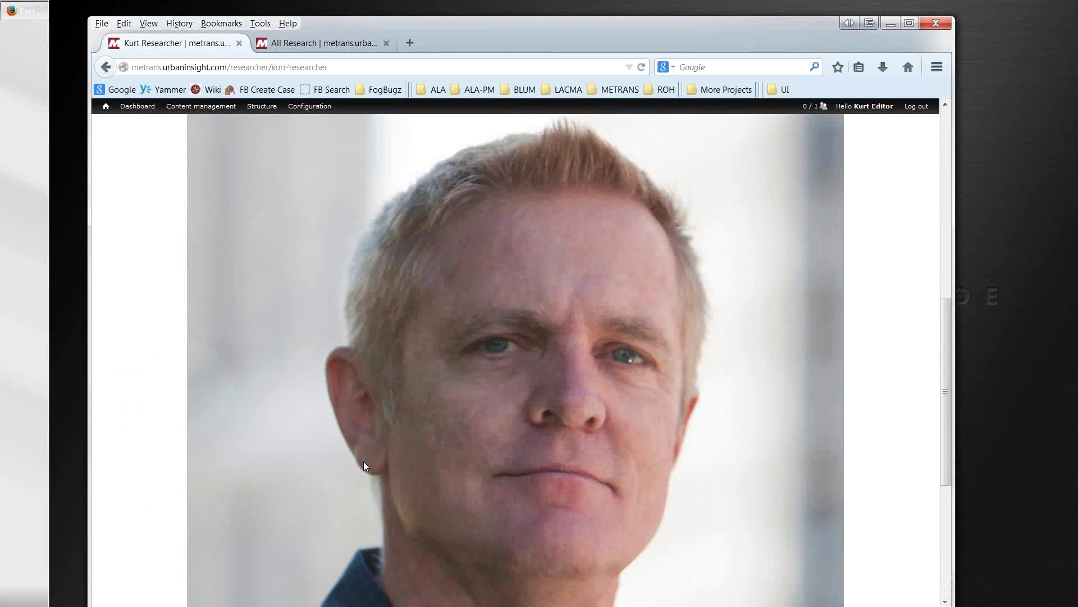
scroll(363, 463, "up", 3)
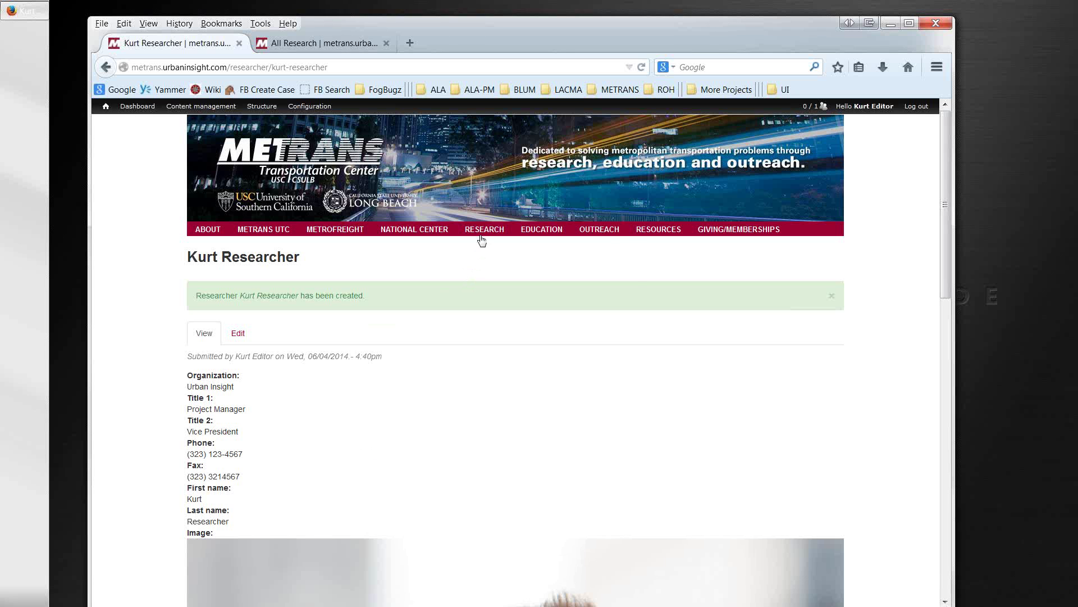
Step: Open the public Researchers list and page through it to page 6
mouse_move(481, 240)
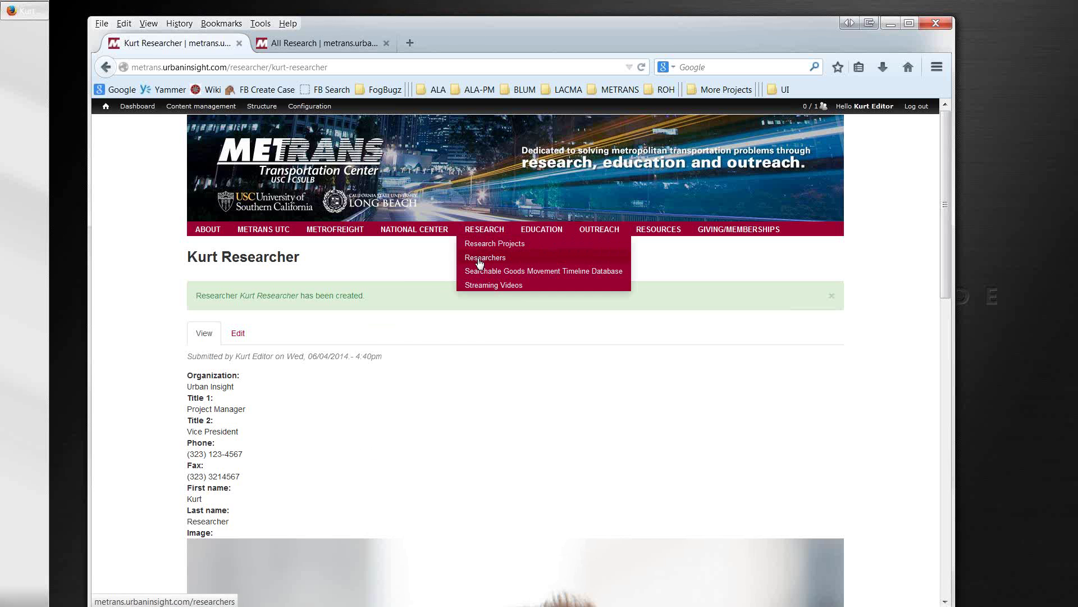
left_click(480, 263)
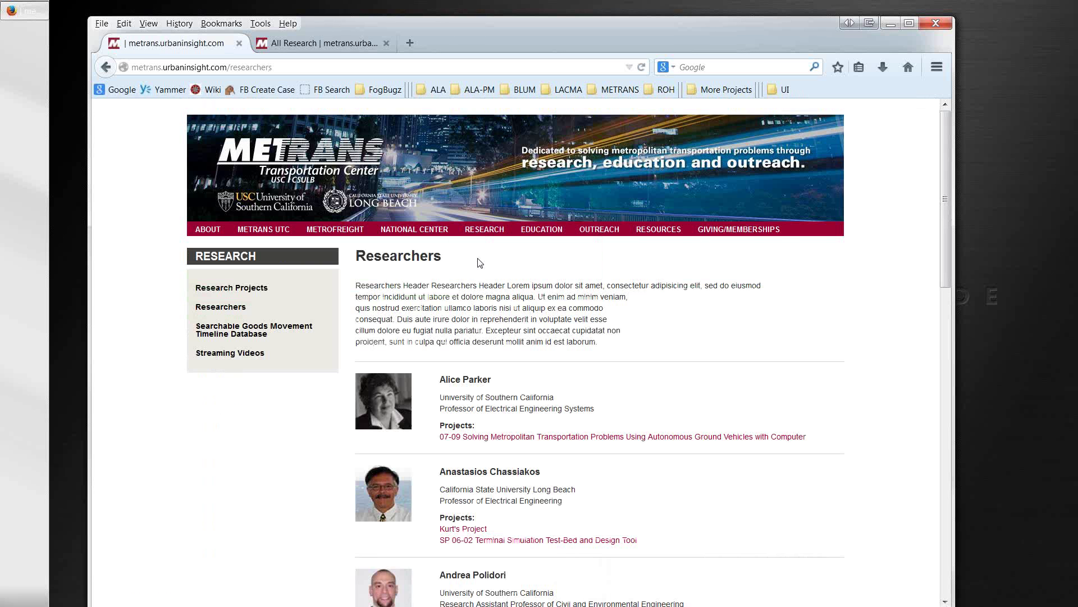
scroll(482, 338, "down", 12)
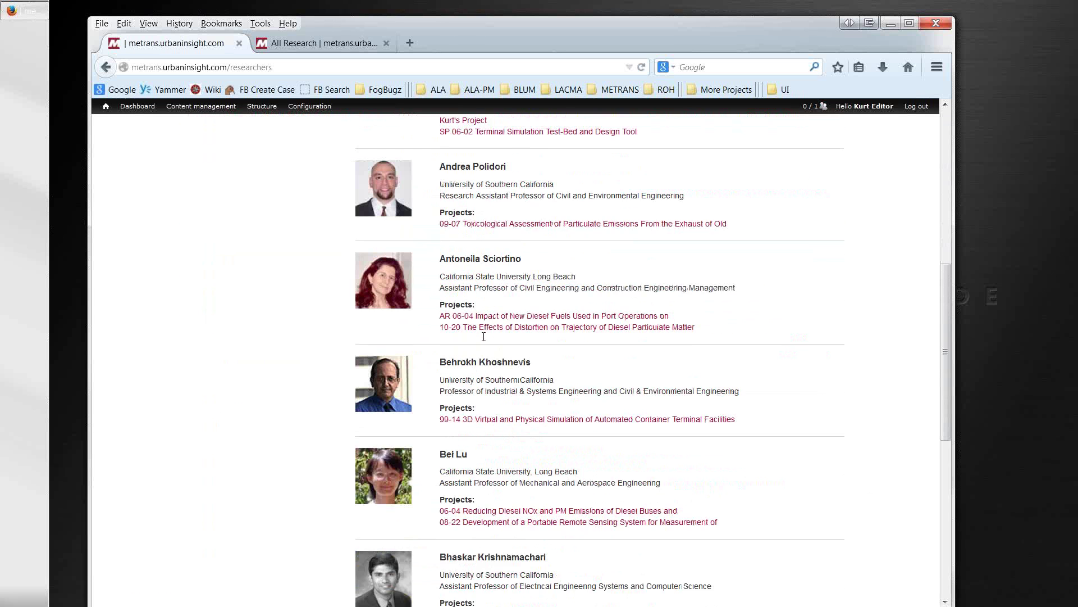
scroll(487, 344, "down", 3)
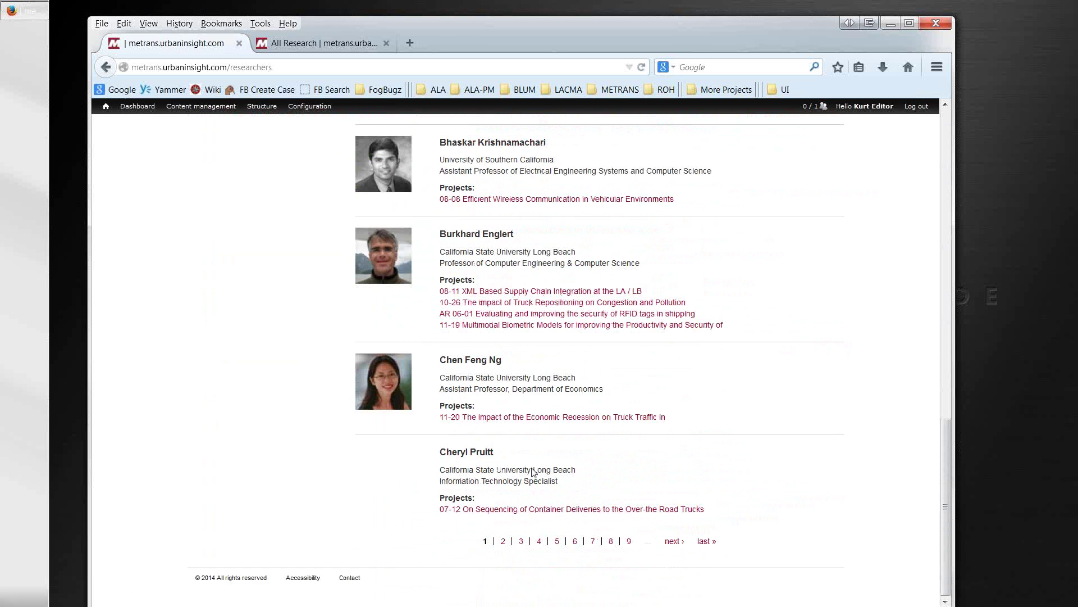
left_click(628, 542)
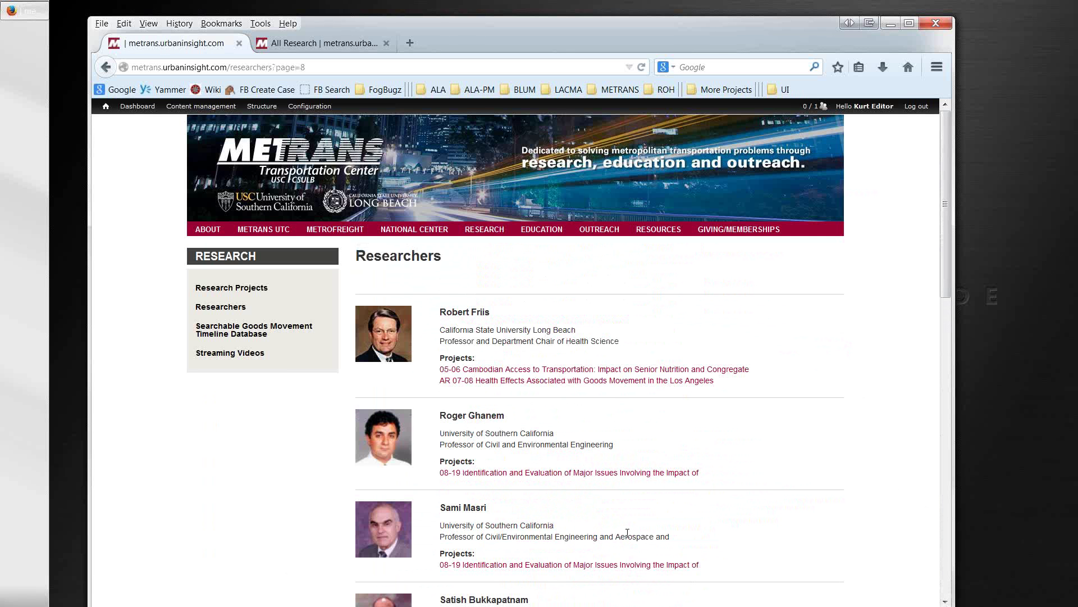
scroll(626, 532, "down", 13)
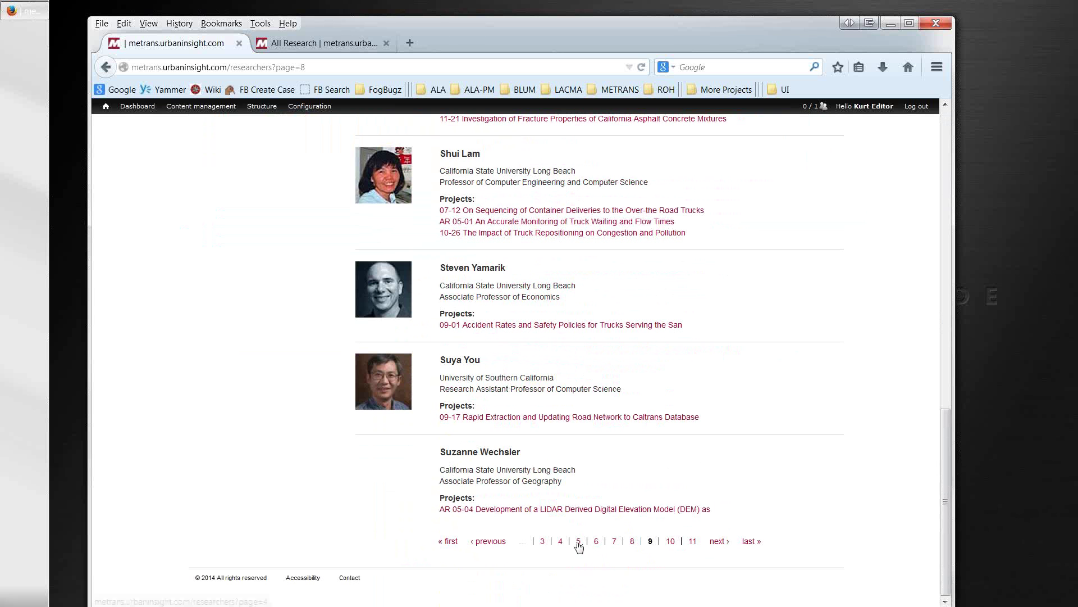
left_click(579, 542)
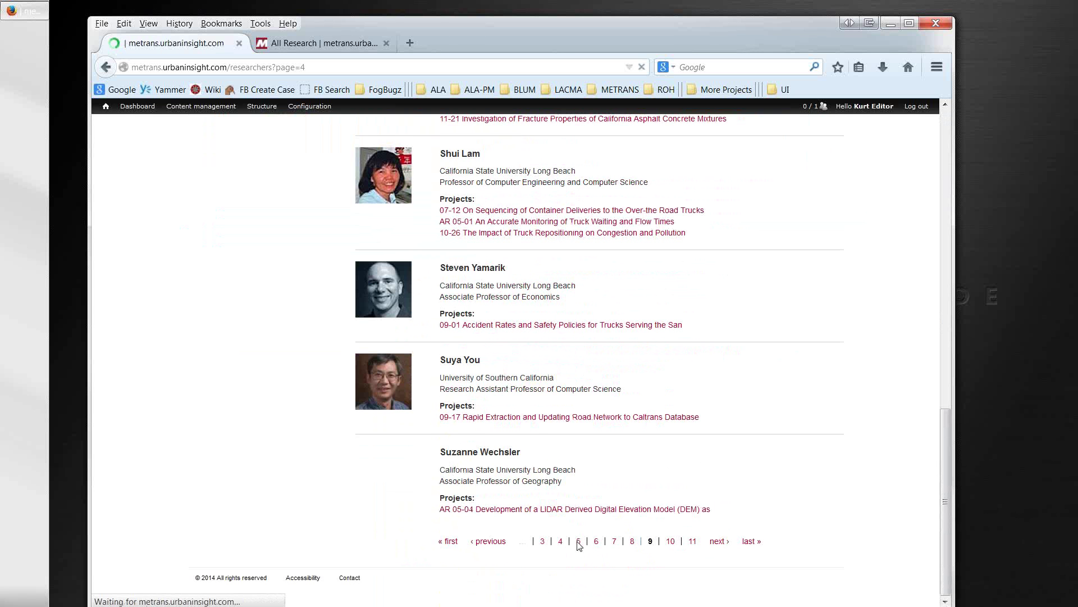
scroll(579, 543, "down", 10)
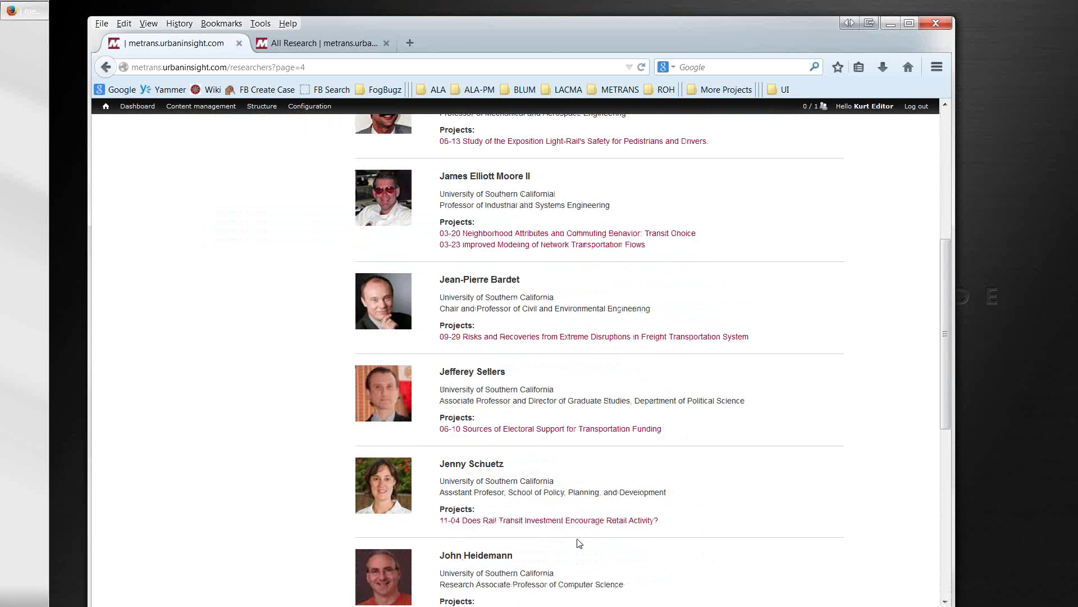
scroll(579, 544, "down", 6)
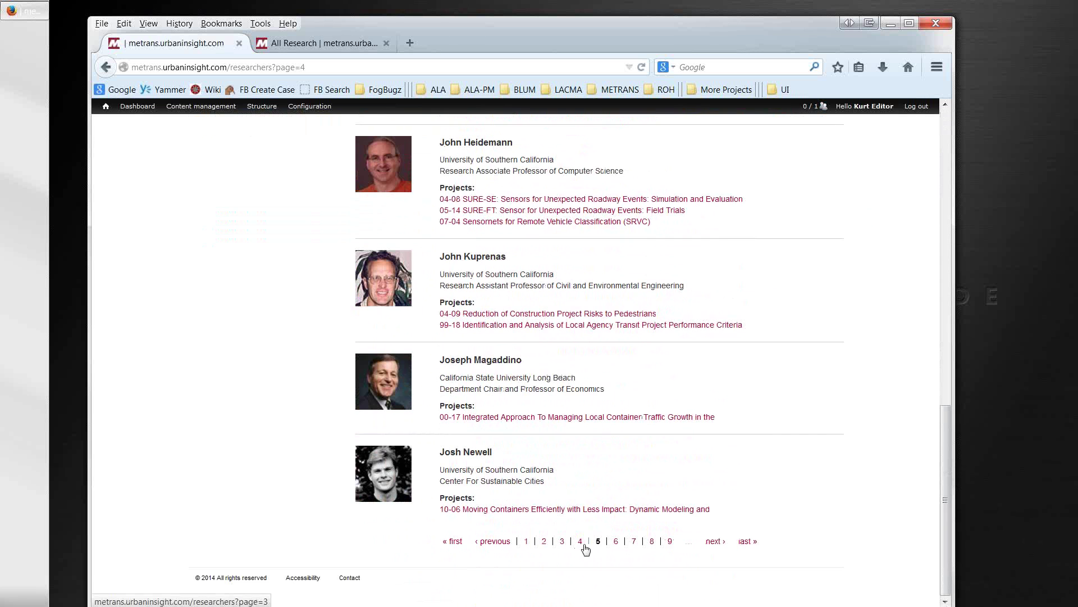
left_click(617, 542)
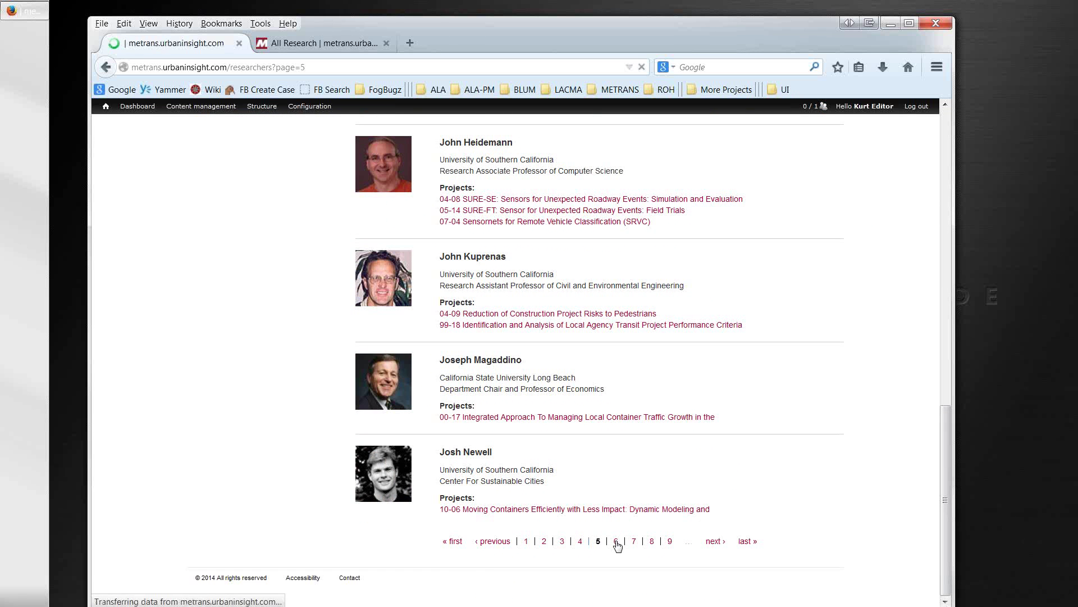
scroll(618, 544, "down", 7)
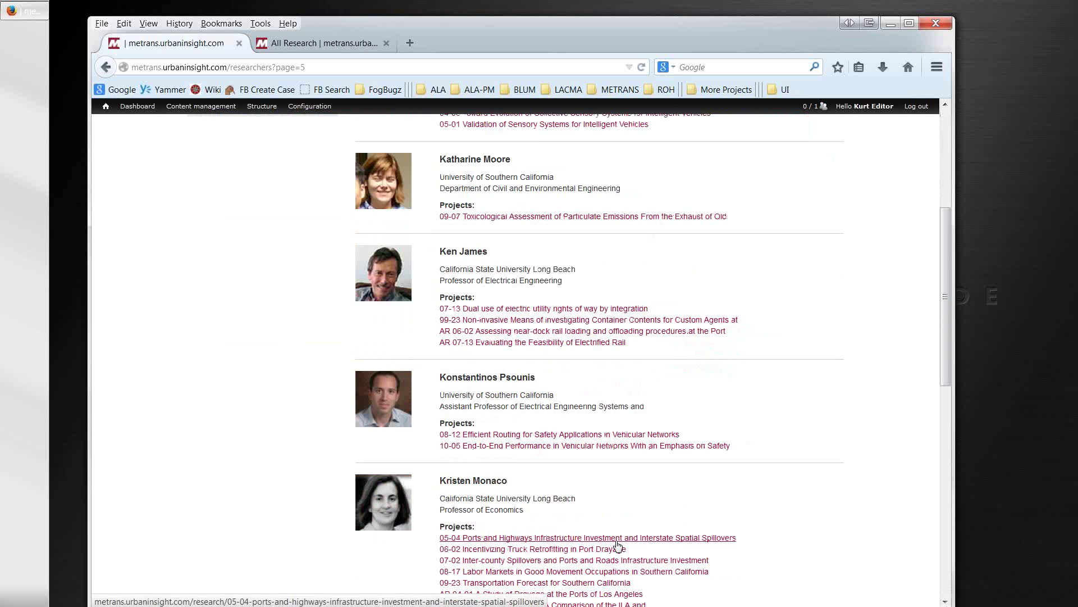
scroll(618, 543, "down", 6)
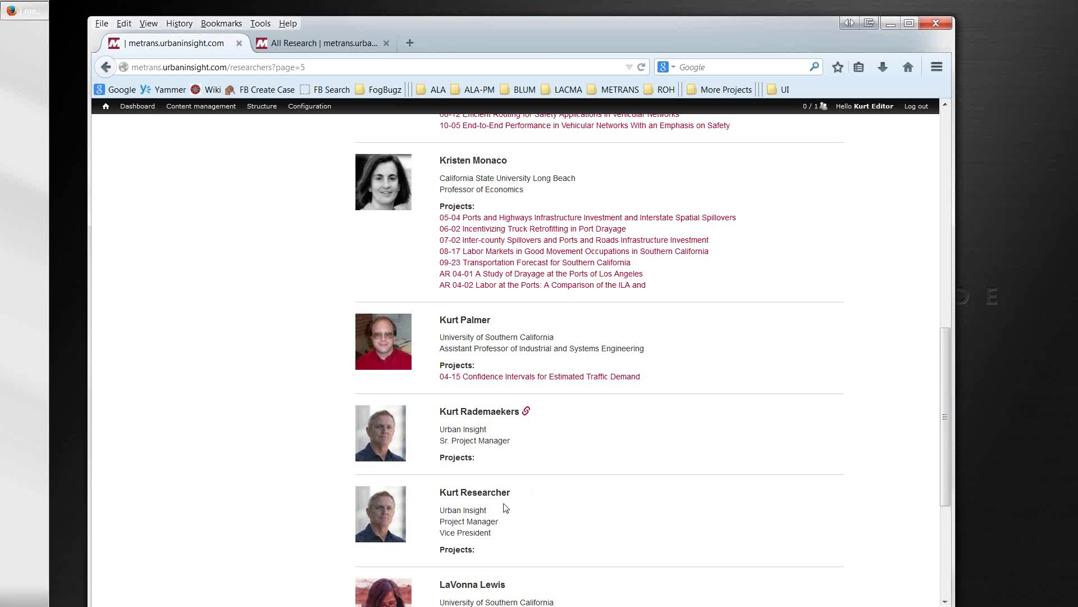
scroll(503, 508, "down", 2)
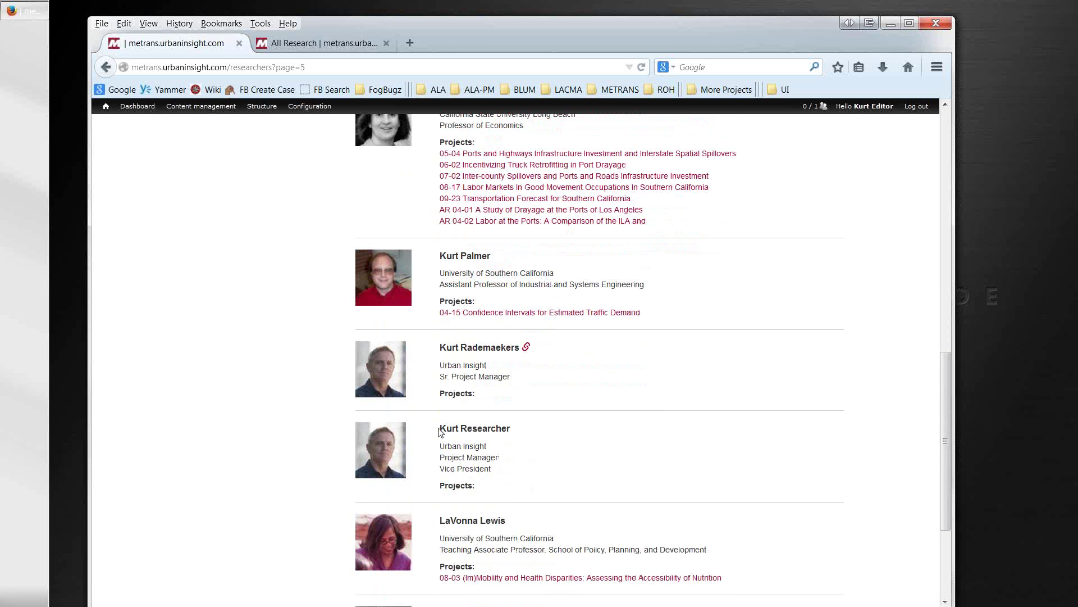
Step: Check the new researcher's name, organization and empty Projects field, returning to that listing page
left_click_drag(439, 428, 518, 429)
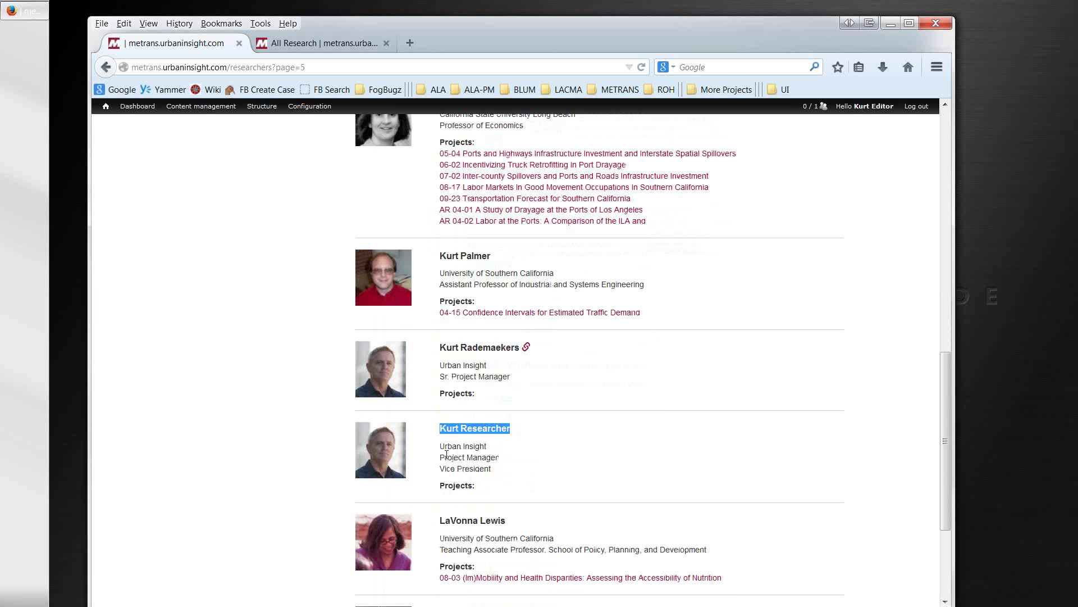
left_click_drag(441, 444, 487, 444)
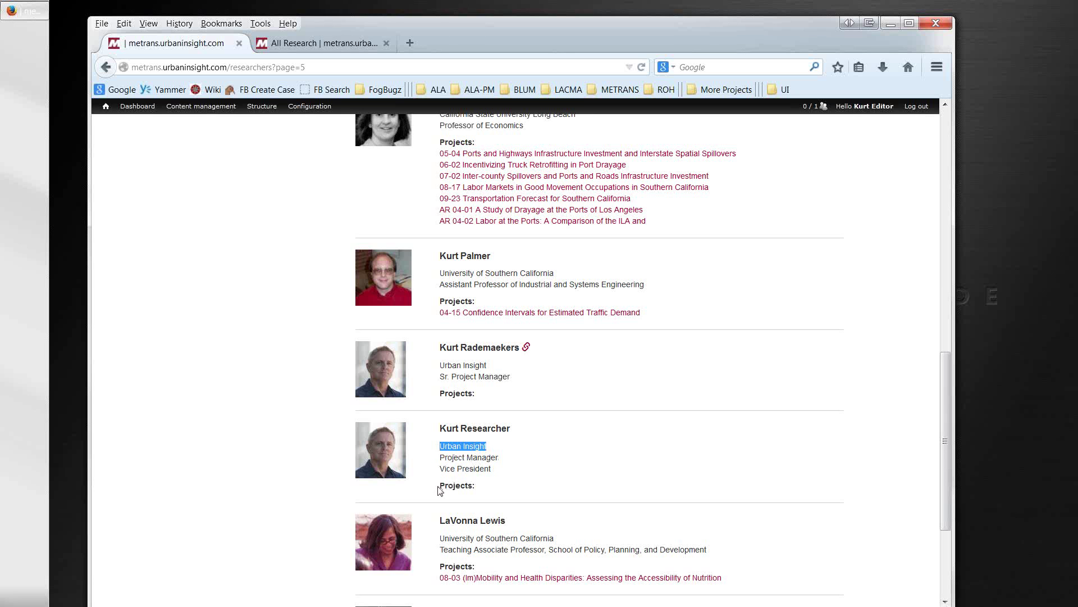
left_click_drag(439, 486, 478, 488)
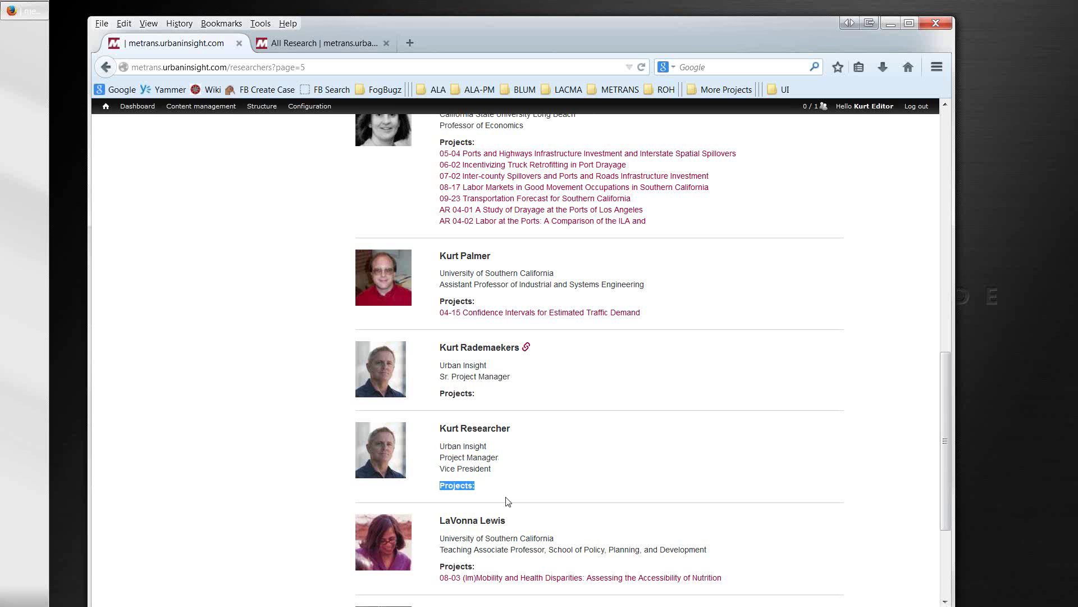
scroll(509, 502, "up", 1)
scroll(508, 504, "down", 1)
scroll(503, 445, "up", 3)
scroll(509, 410, "up", 20)
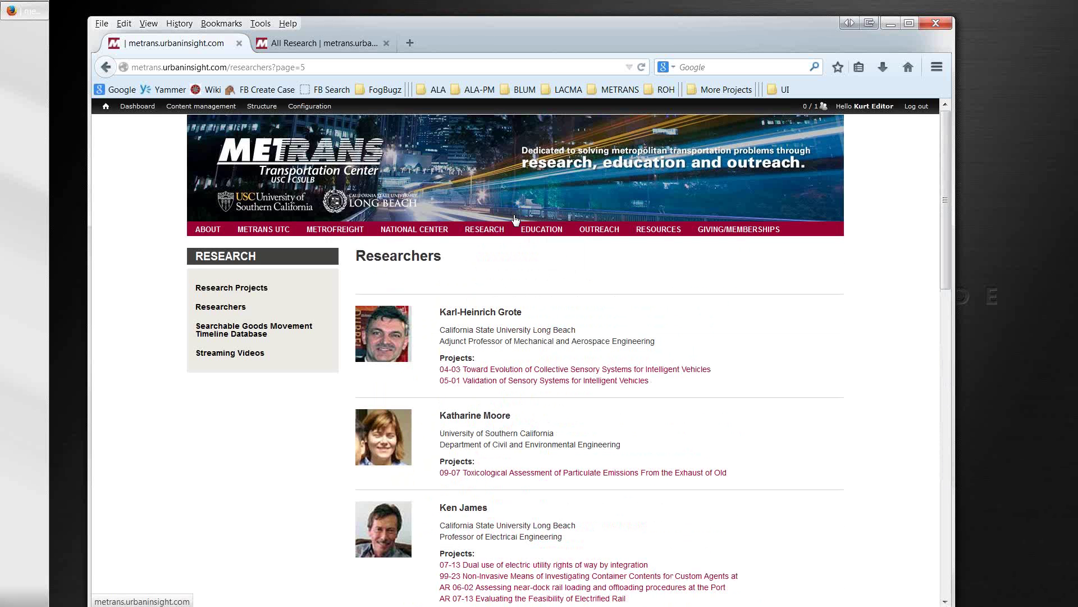
mouse_move(531, 231)
scroll(531, 279, "down", 9)
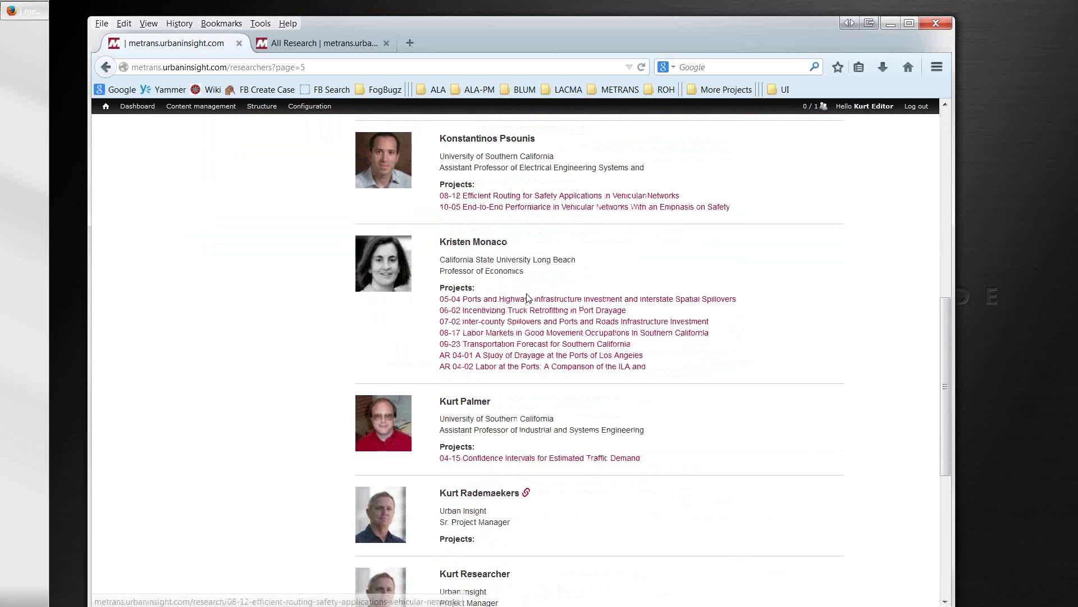
scroll(528, 299, "down", 2)
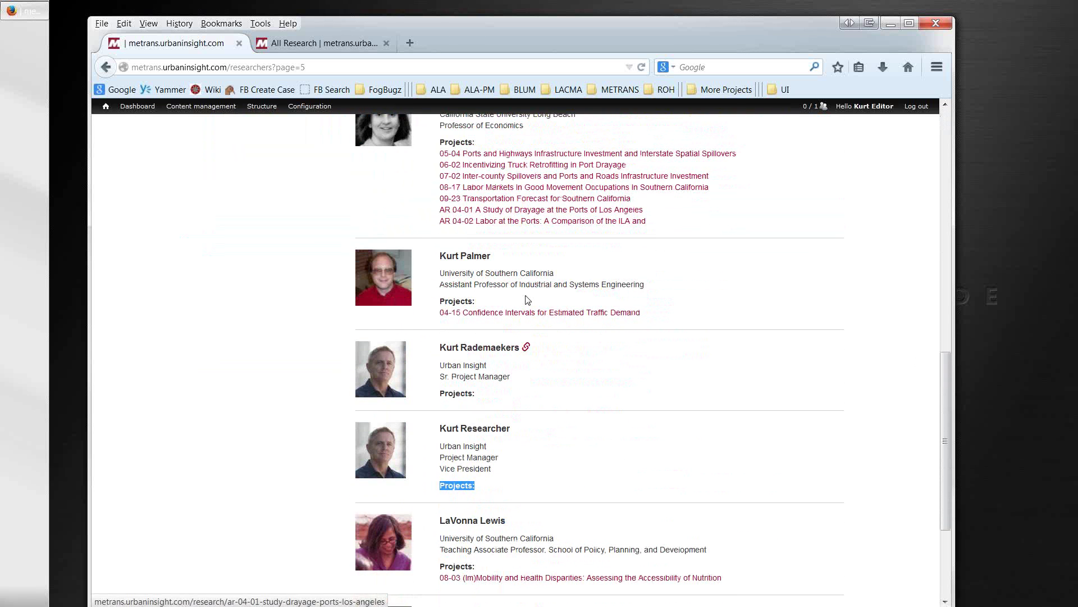
left_click(110, 68)
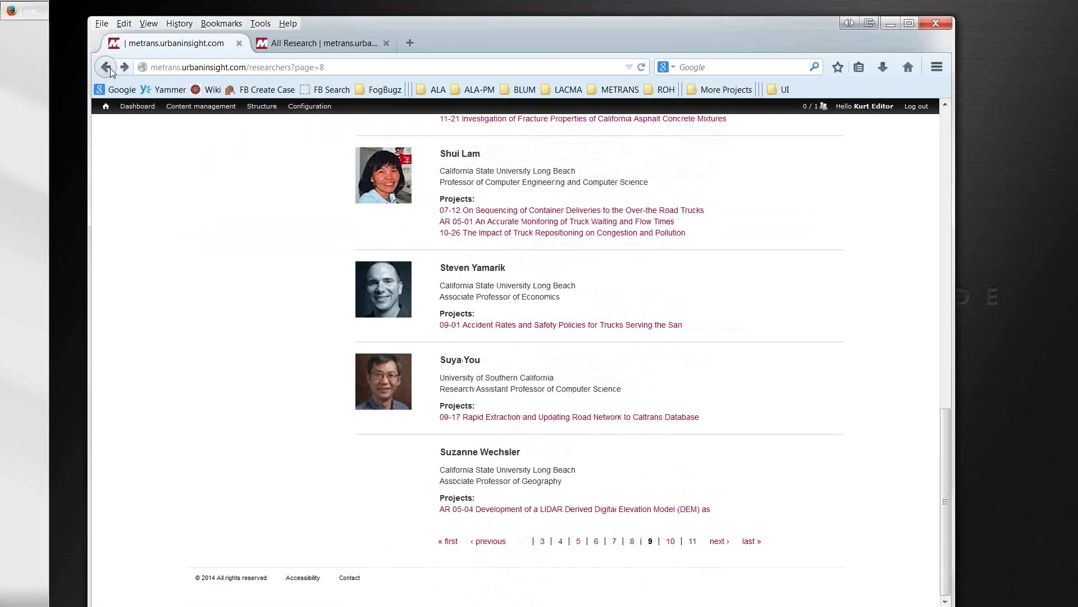
left_click(110, 68)
left_click(123, 68)
left_click(123, 69)
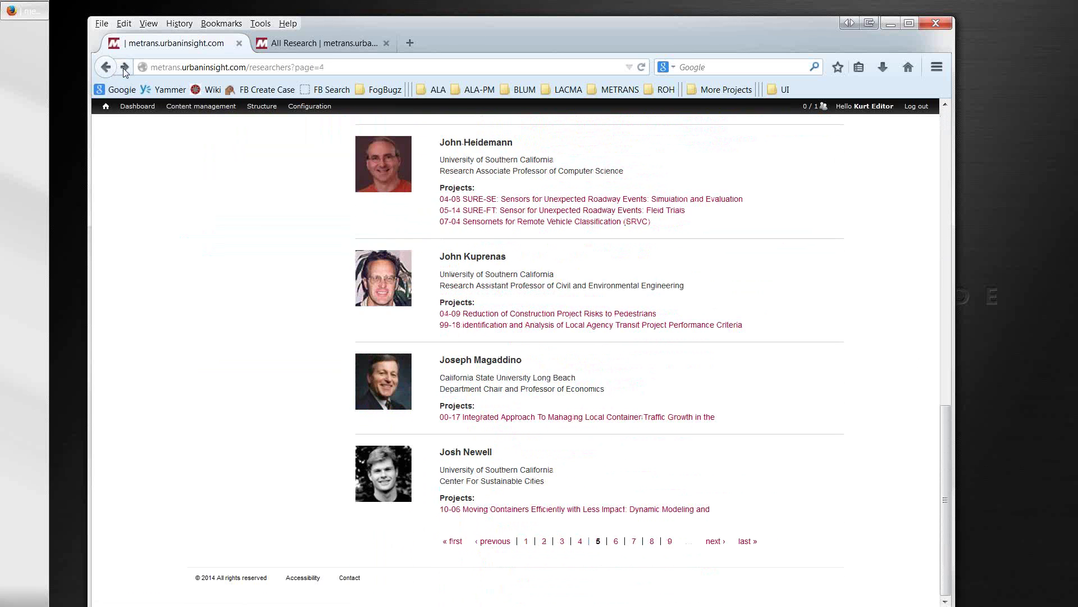
left_click(123, 69)
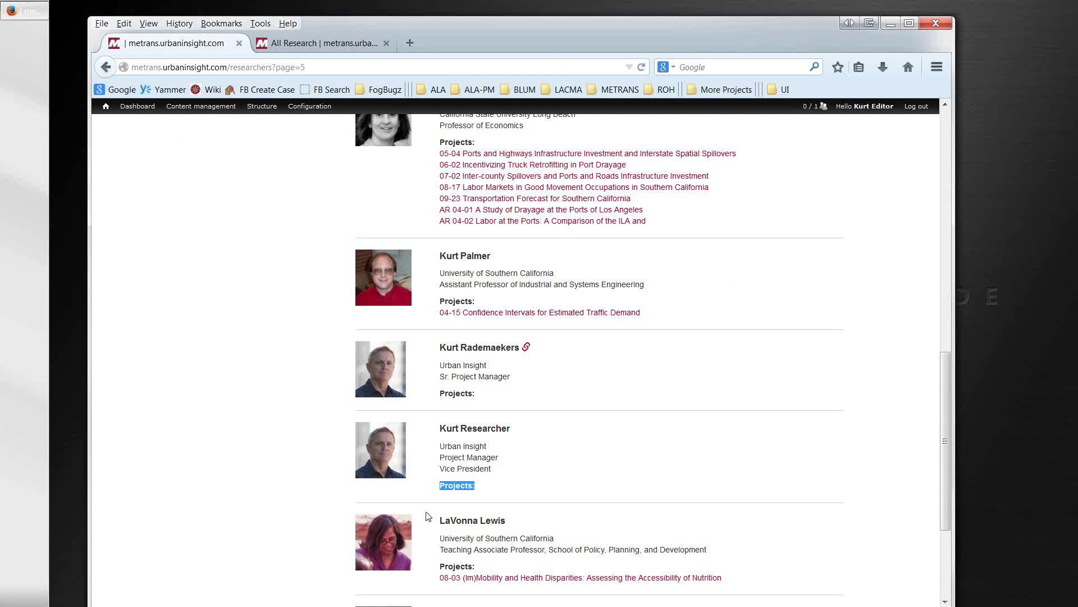
scroll(428, 516, "down", 1)
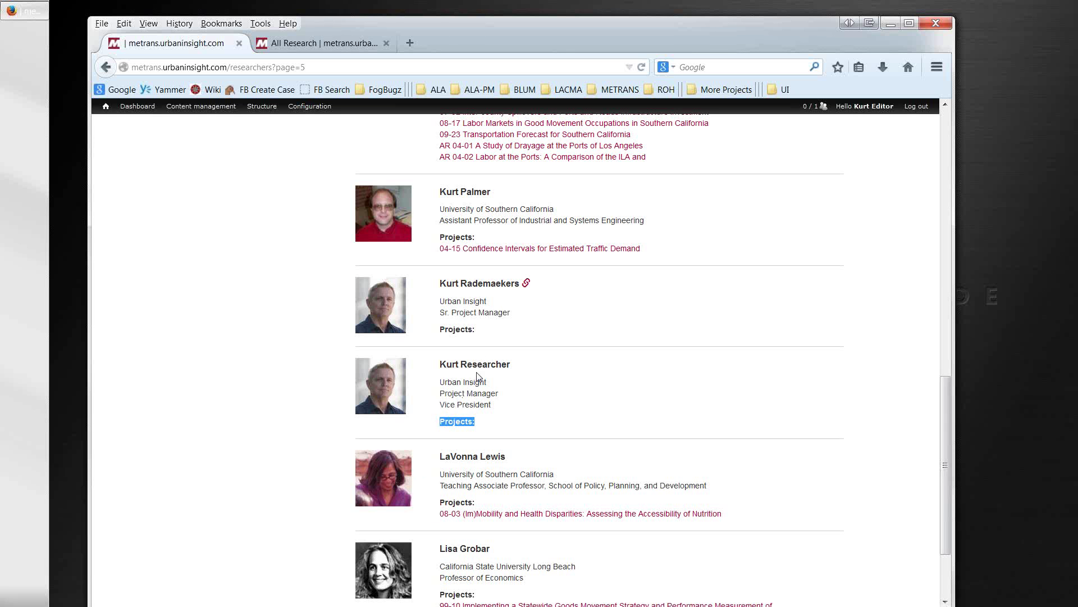
Step: Open the test project from the All Research listing for editing
left_click(300, 45)
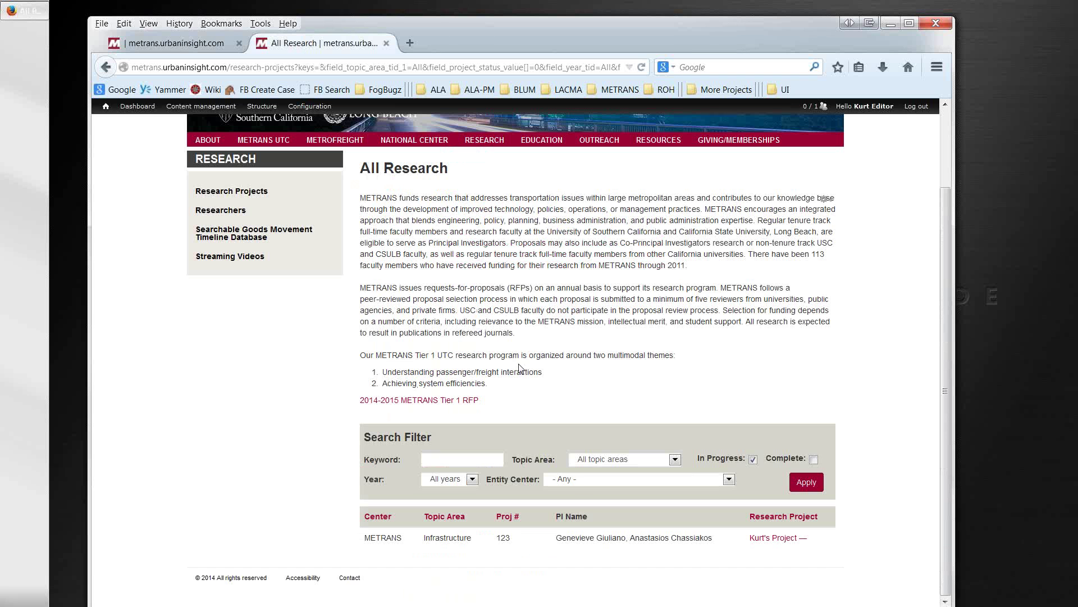
left_click(759, 540)
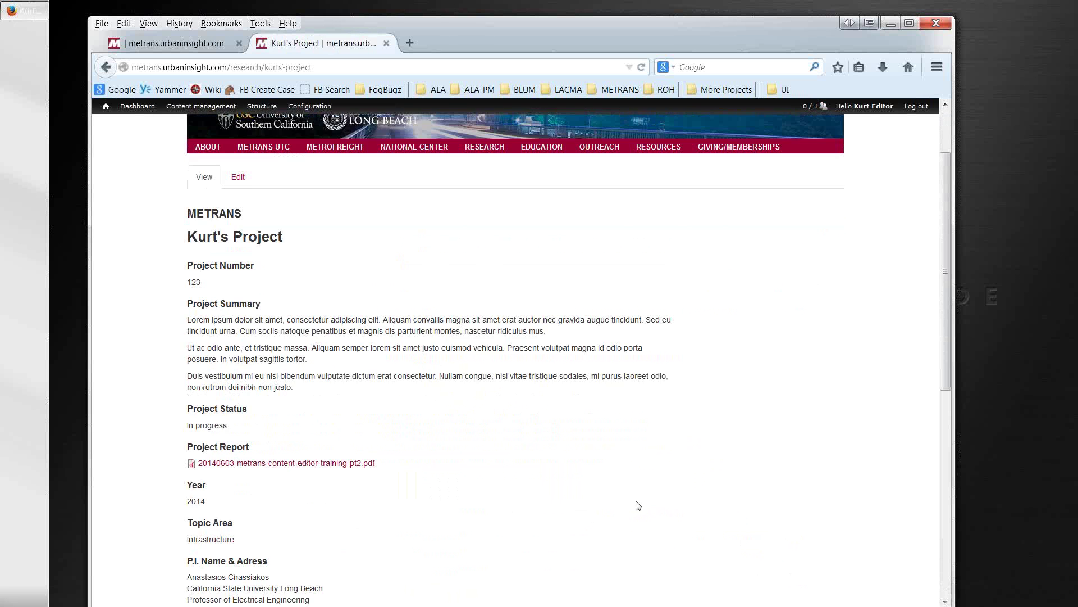
scroll(635, 495, "down", 10)
scroll(633, 433, "up", 13)
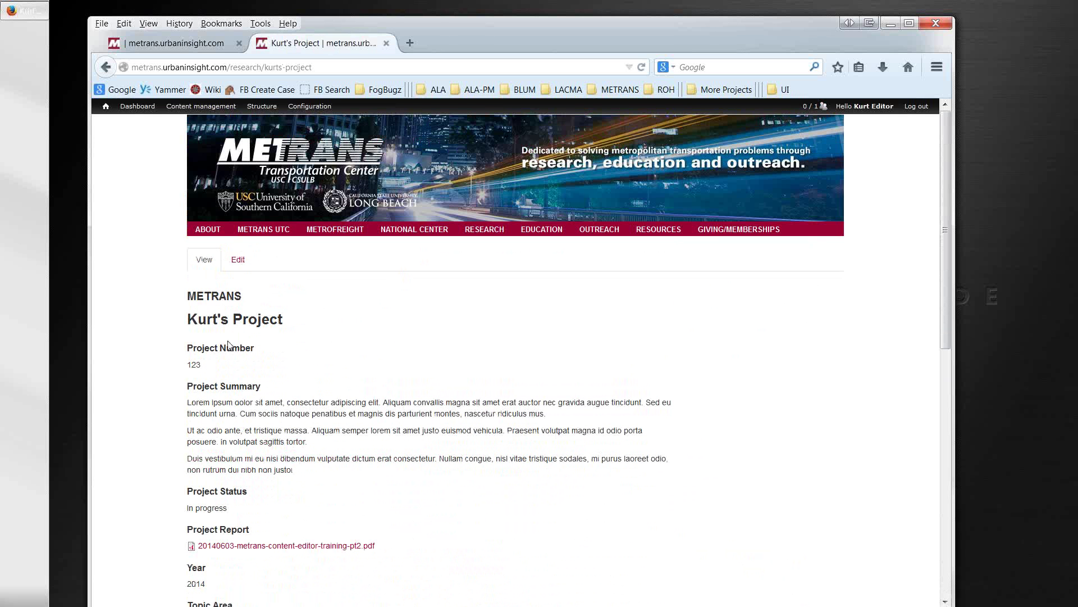
left_click(236, 262)
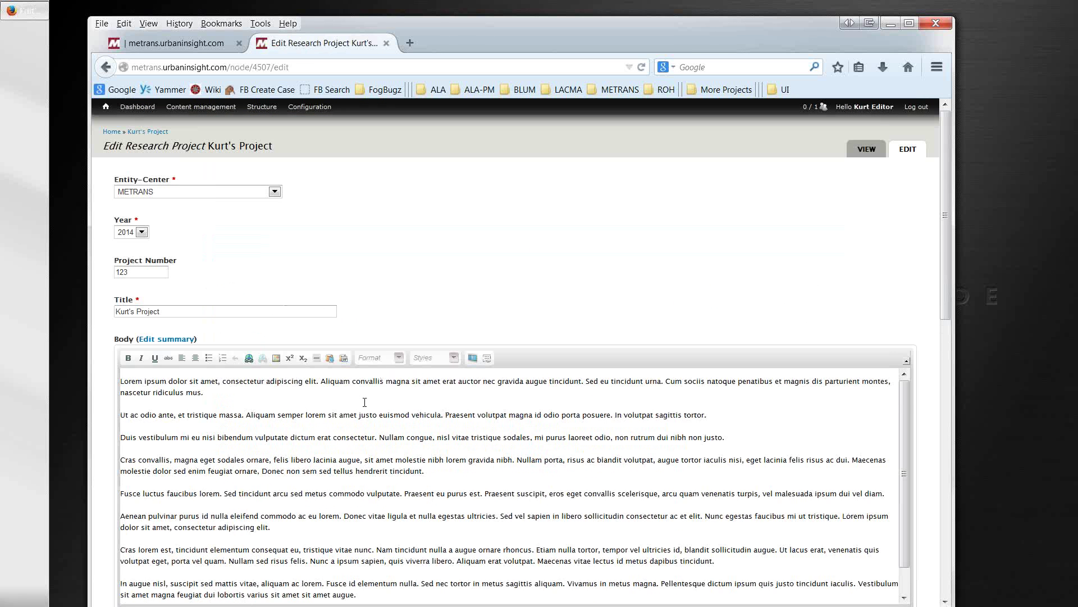
scroll(365, 402, "down", 10)
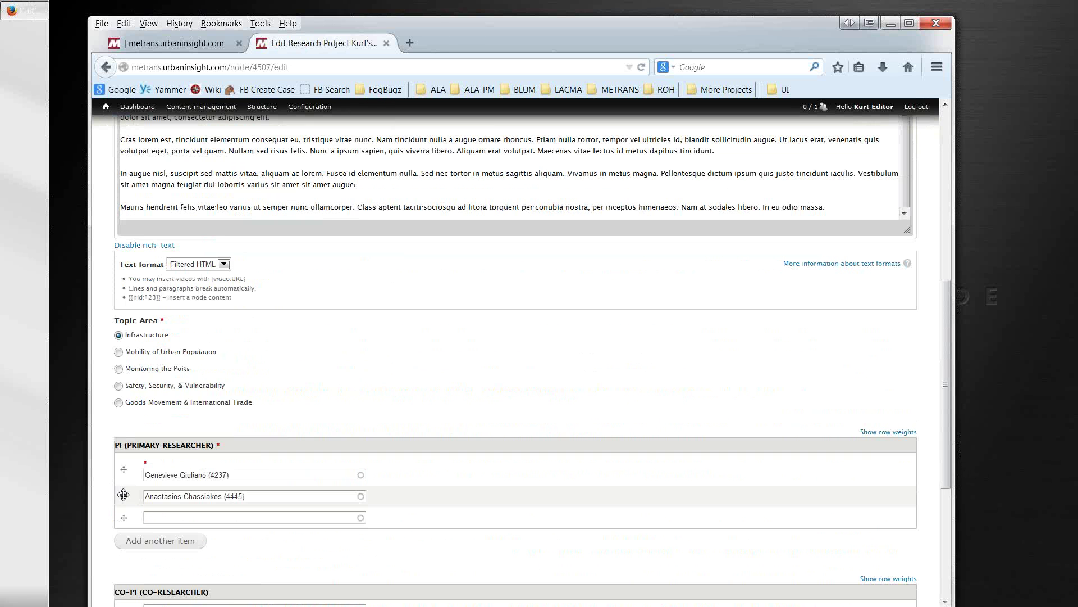
Step: Replace both primary researchers with the test researcher, add an empty row, and save
left_click_drag(242, 475, 117, 476)
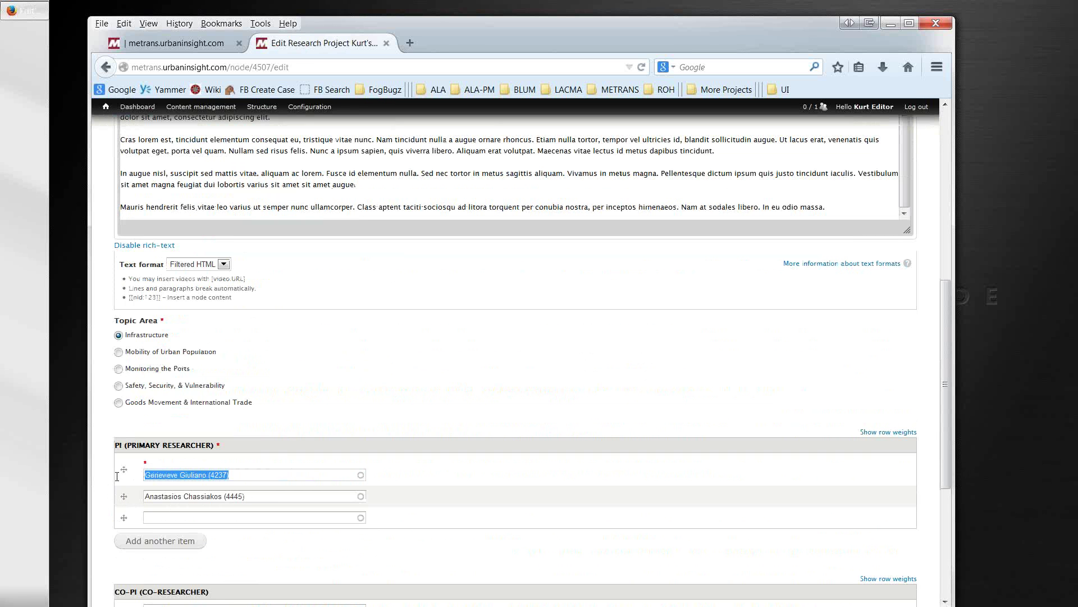
key("BackSpace")
left_click_drag(254, 496, 110, 500)
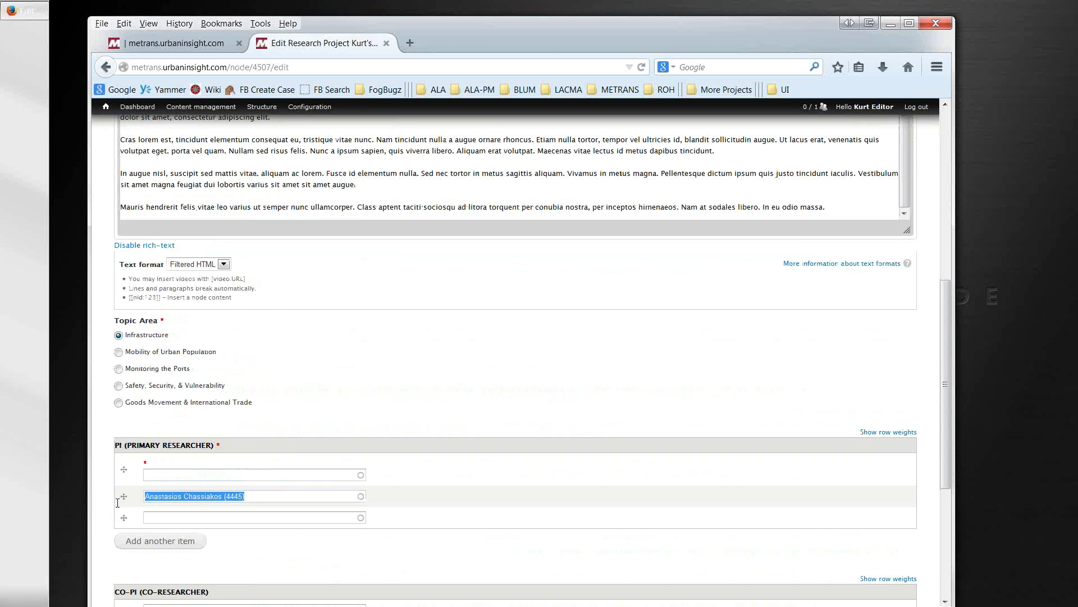
key("BackSpace")
left_click(167, 474)
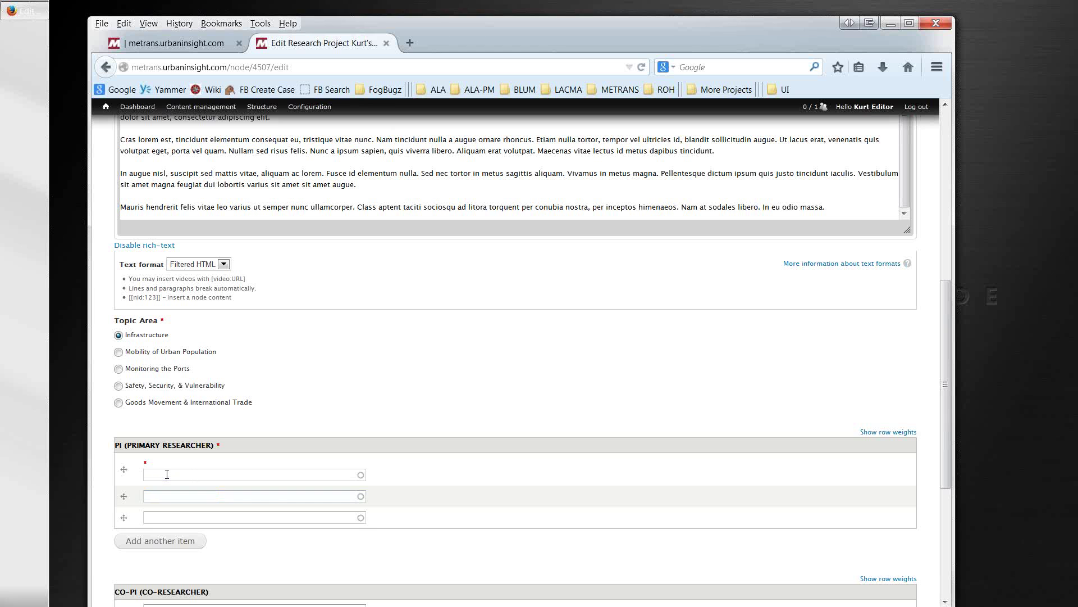
type("Kurt")
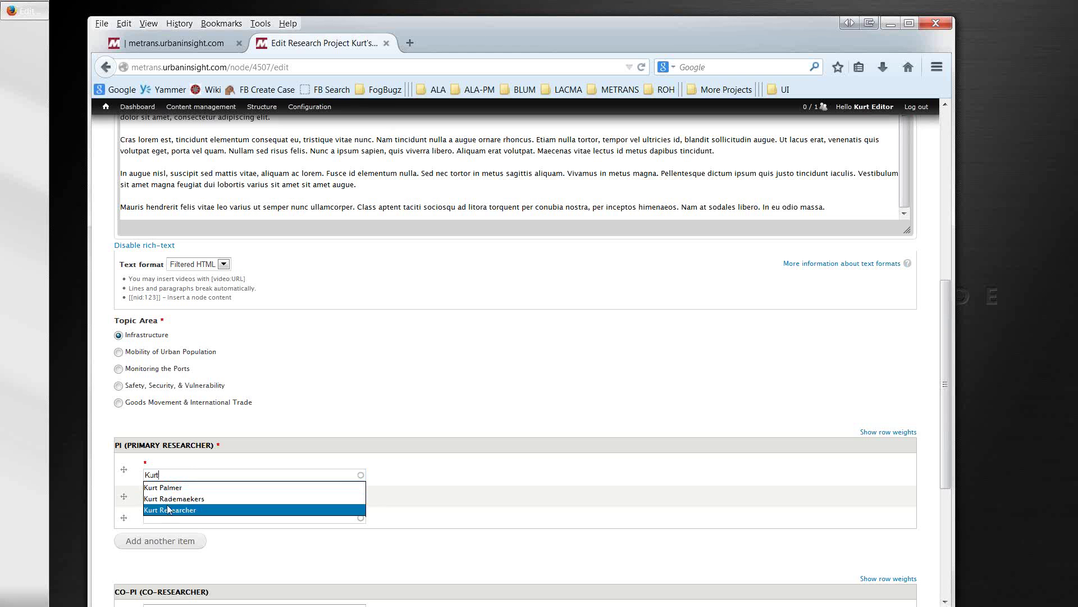
left_click(166, 510)
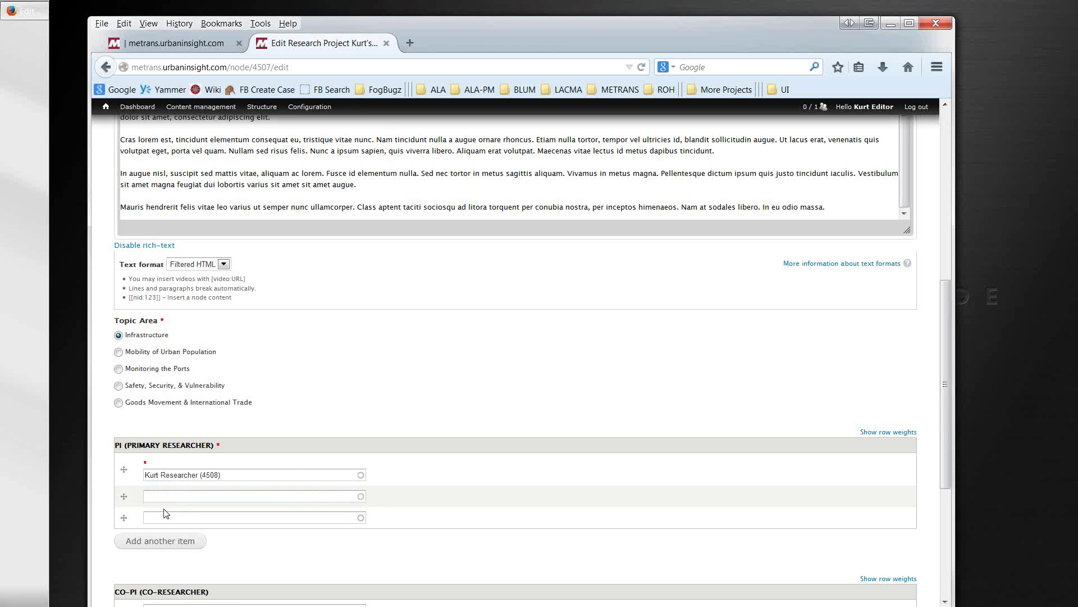
left_click(178, 541)
scroll(98, 566, "down", 2)
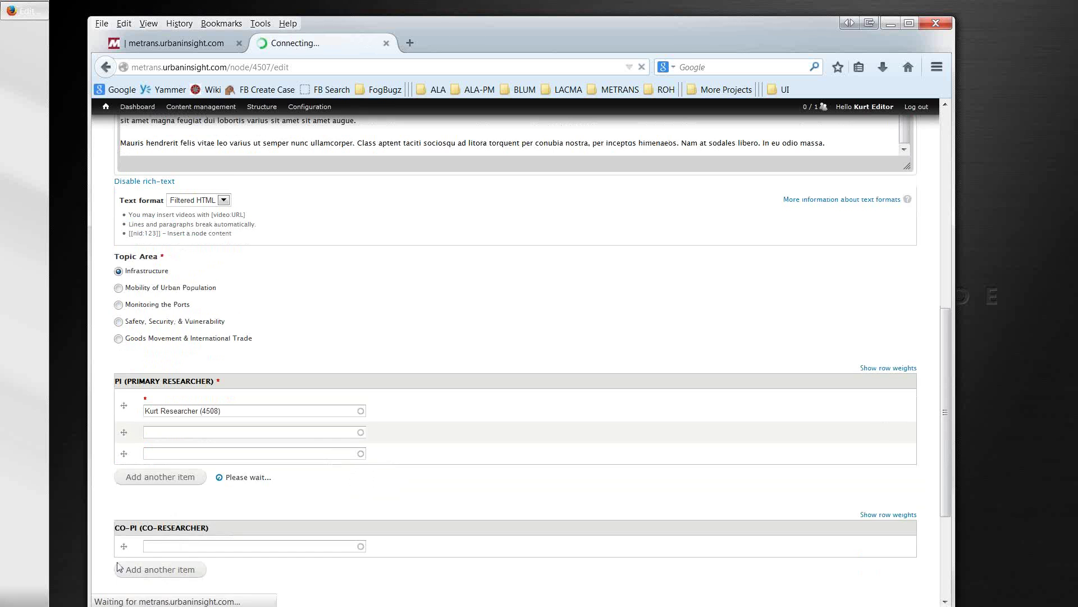
scroll(97, 565, "down", 6)
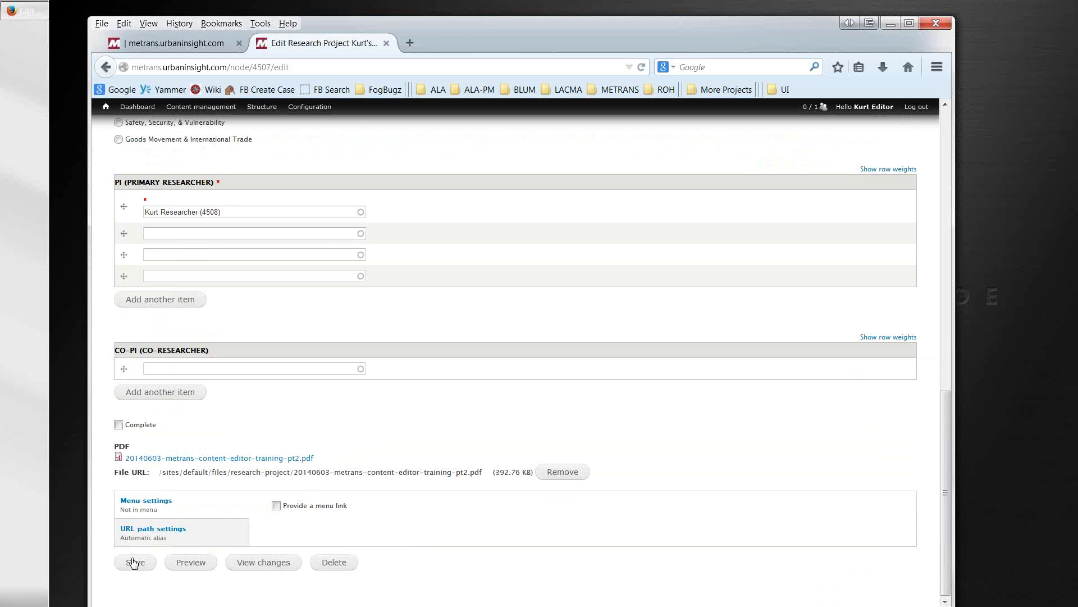
left_click(134, 562)
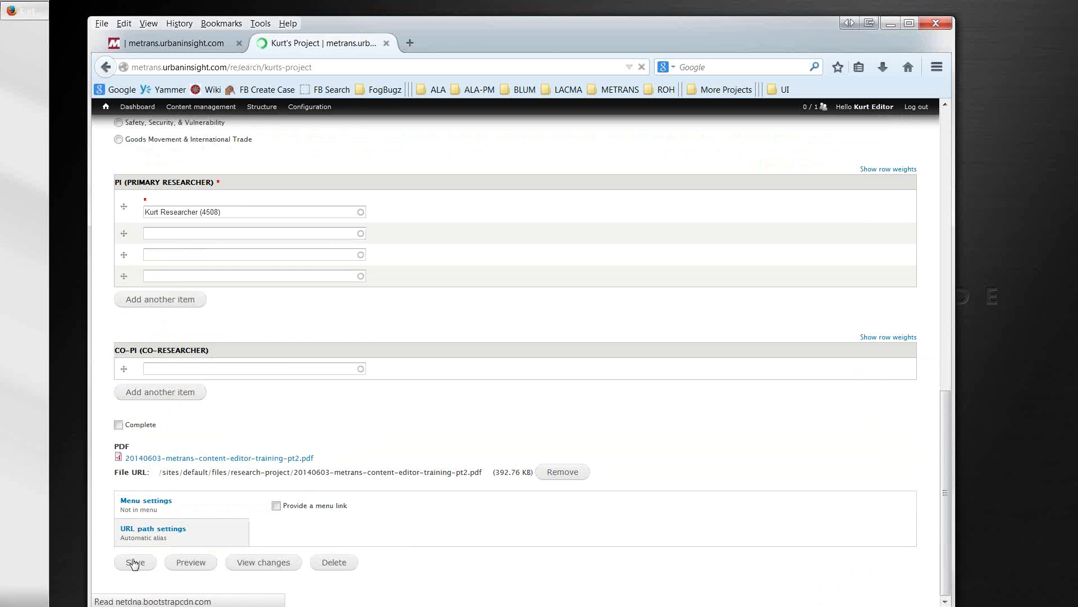
Step: Grab the Year through P.I. address area as a PNG screenshot saved to the Desktop
scroll(140, 557, "down", 6)
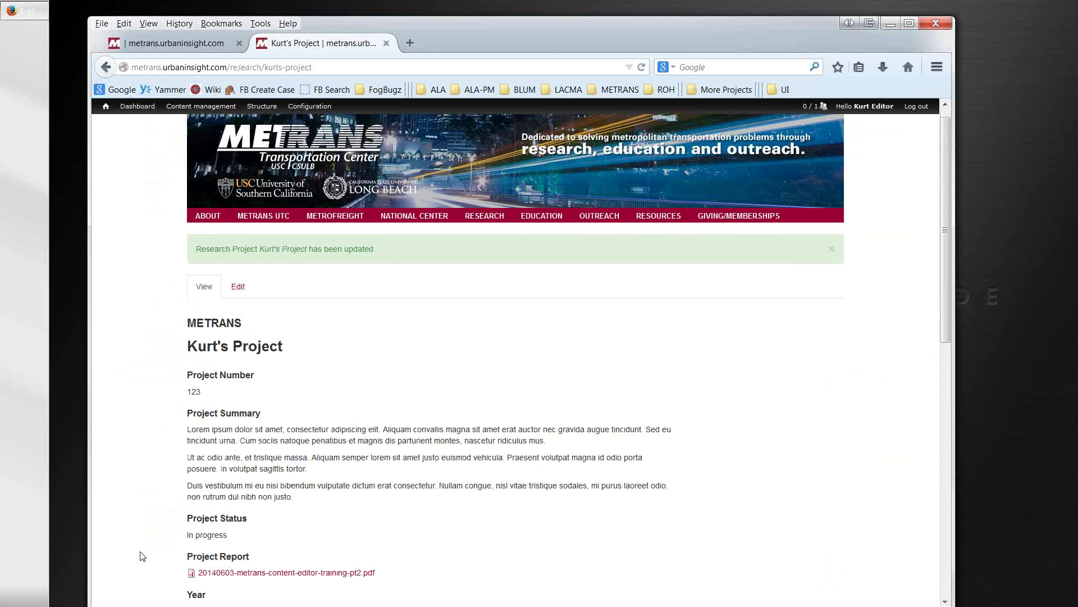
scroll(143, 557, "down", 2)
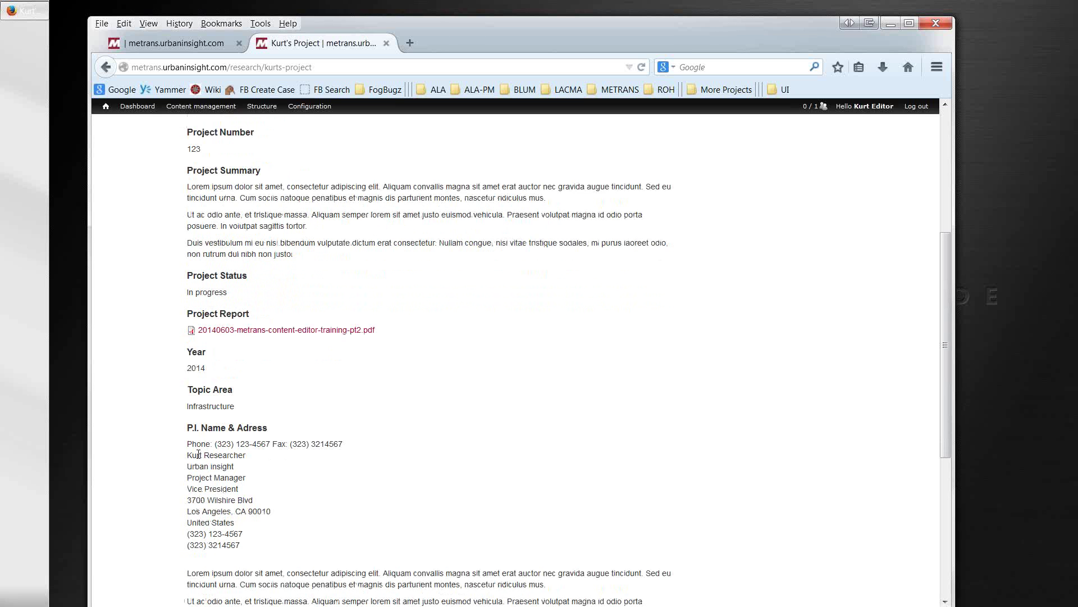
left_click_drag(187, 444, 292, 444)
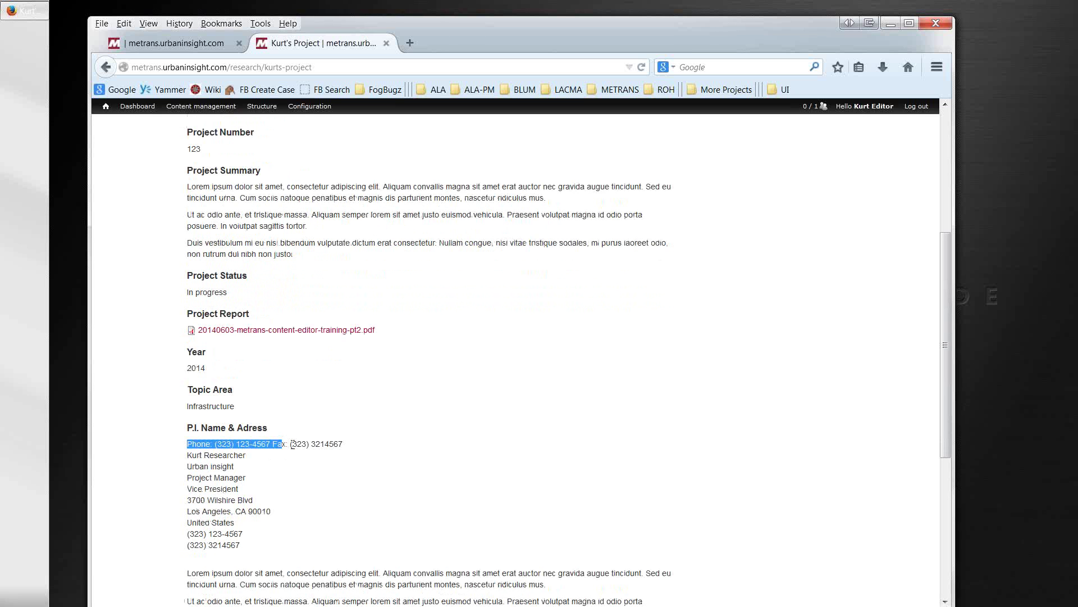
left_click(159, 418)
right_click(159, 417)
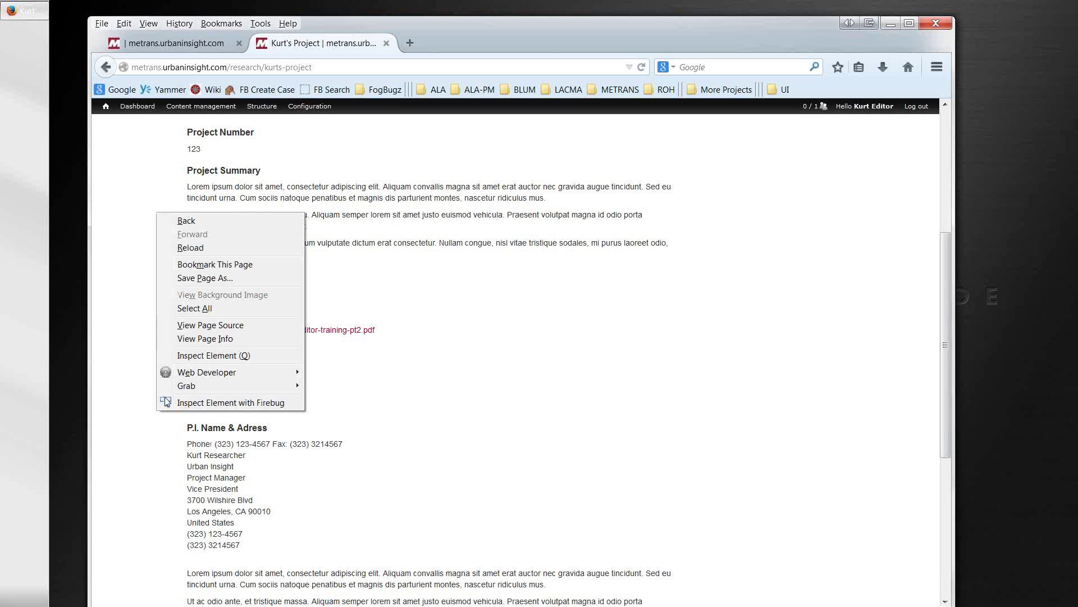
mouse_move(184, 387)
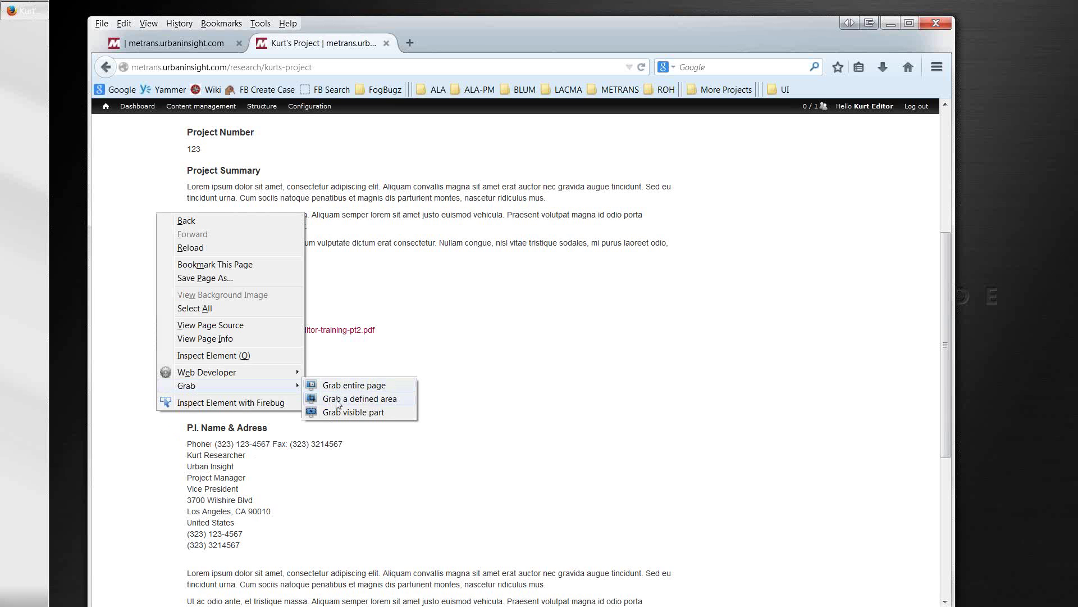
left_click(338, 404)
left_click_drag(253, 257, 228, 434)
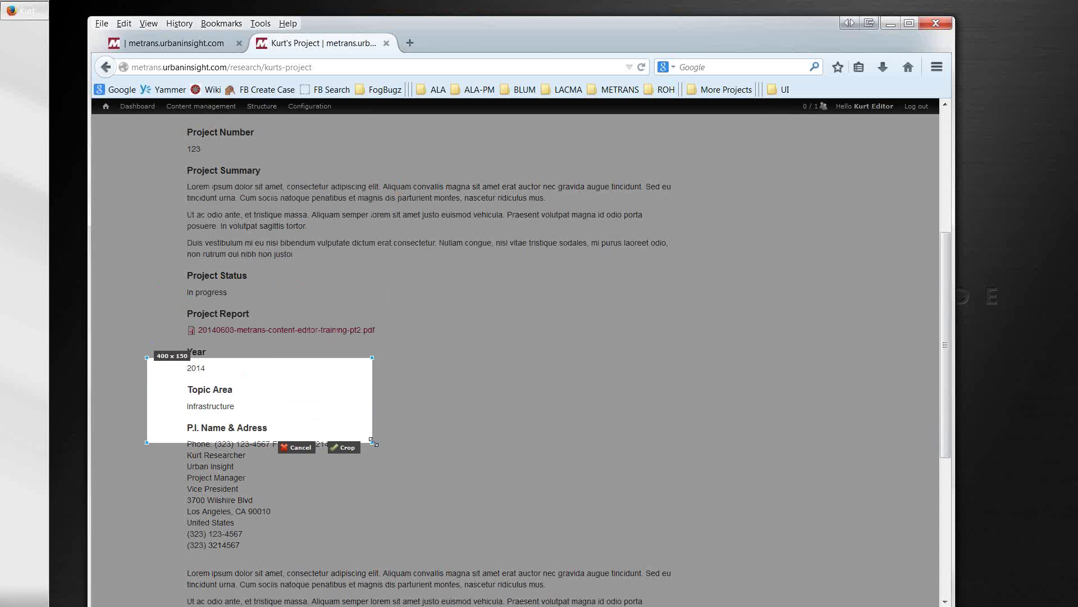
left_click_drag(371, 442, 392, 588)
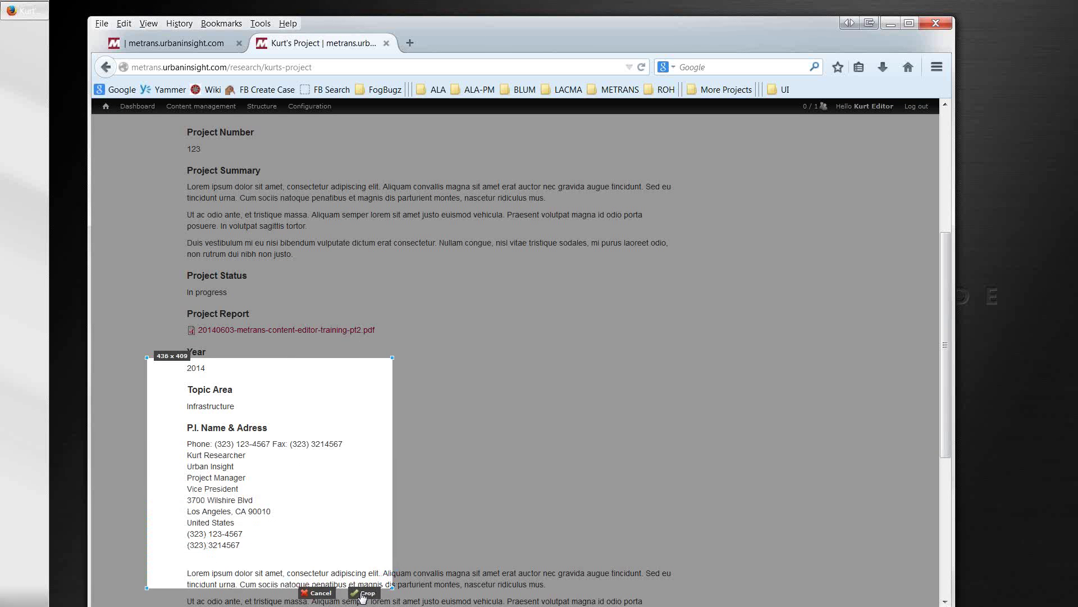
left_click(364, 593)
left_click(535, 278)
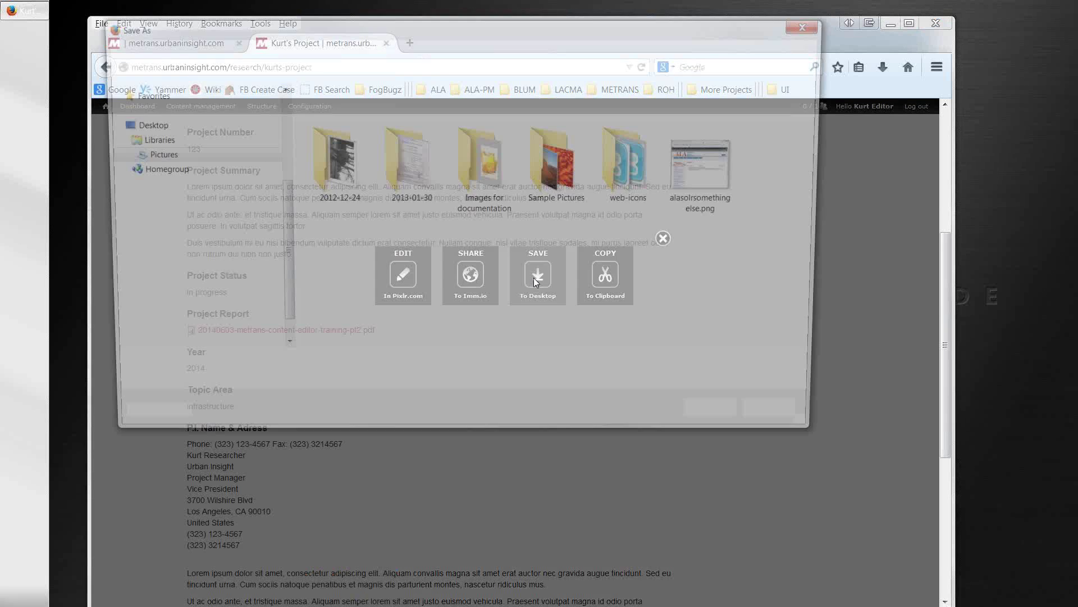
left_click(140, 124)
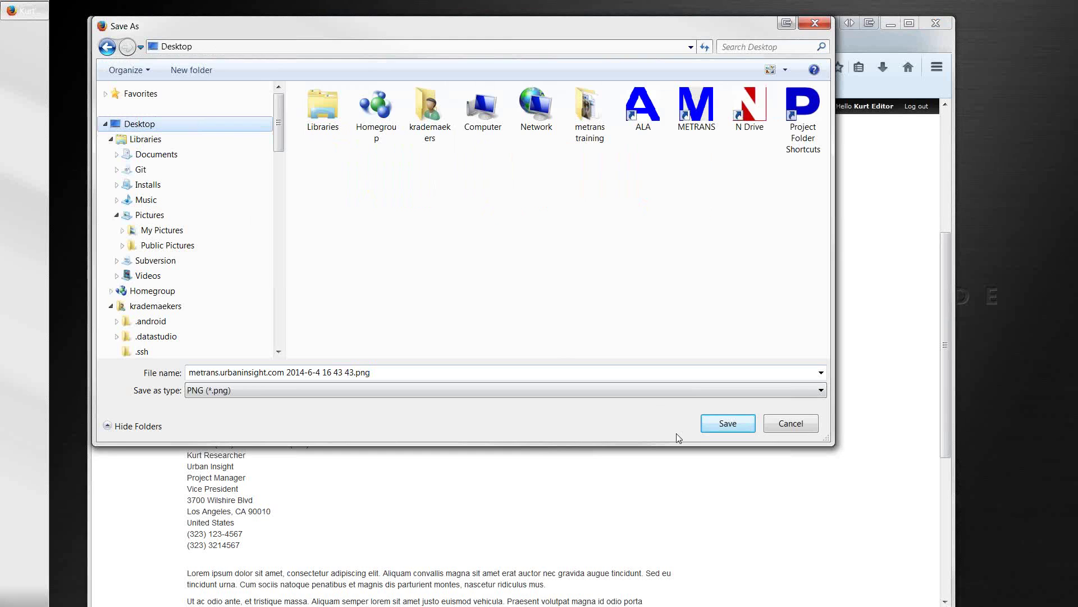
left_click(728, 425)
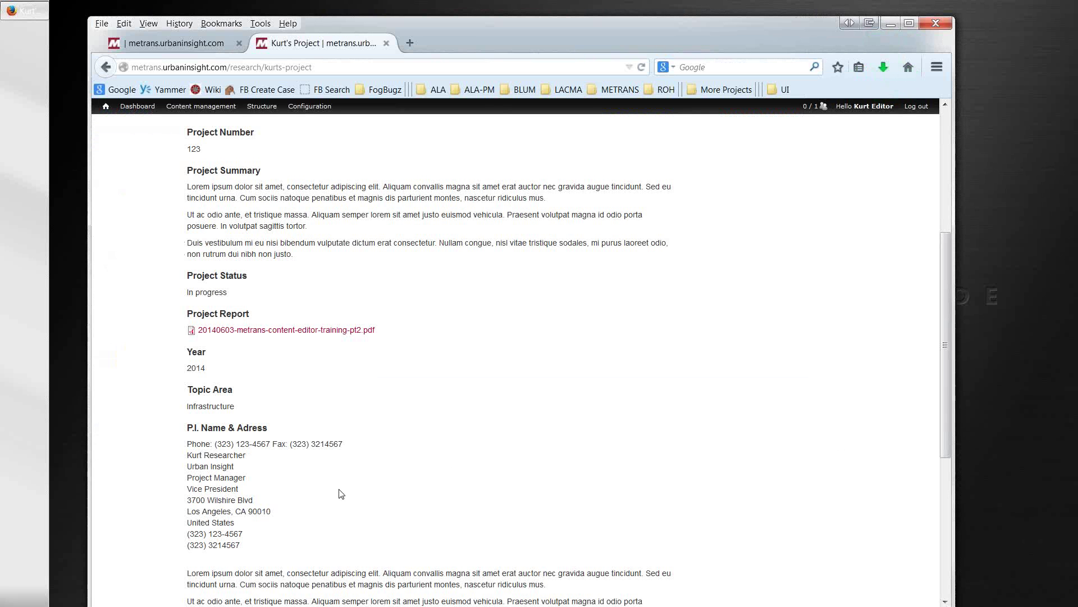
Step: Switch to the page 5 Researchers listing tab and look over the test researcher's entry
left_click_drag(189, 444, 343, 442)
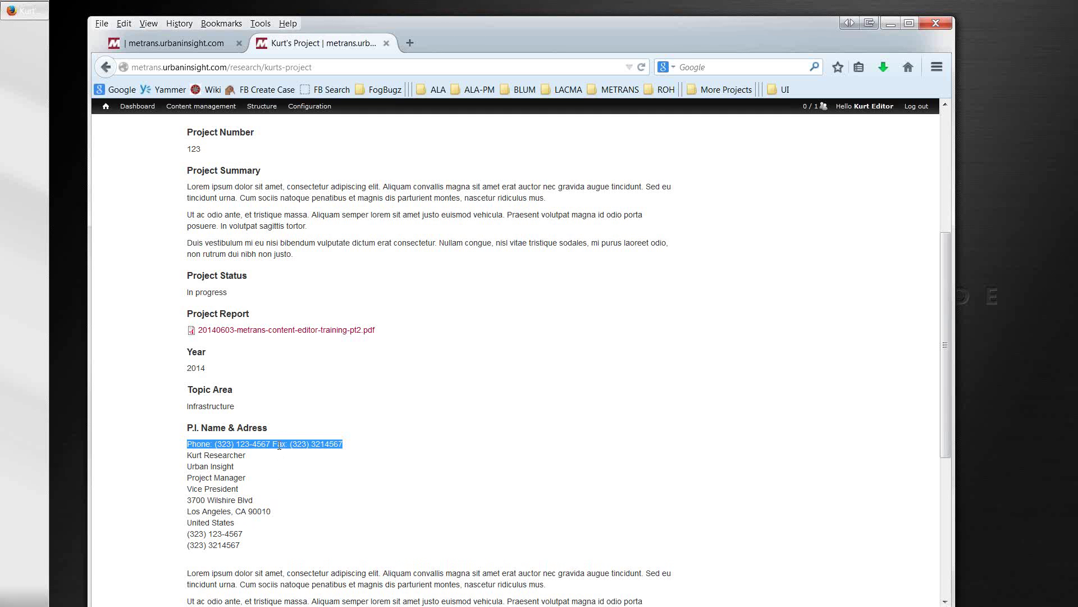
mouse_move(300, 108)
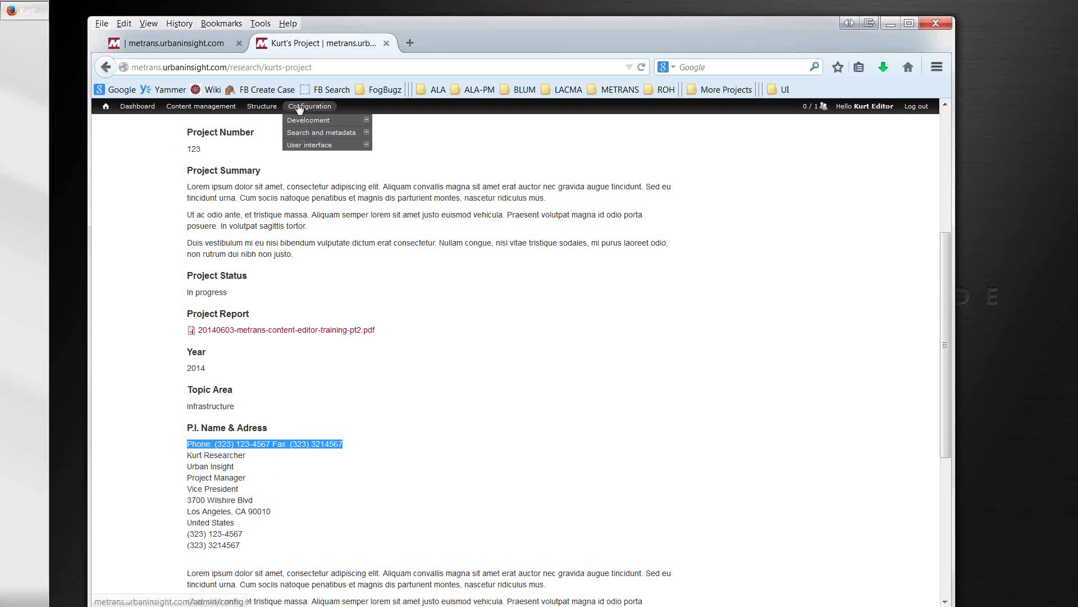
left_click(197, 44)
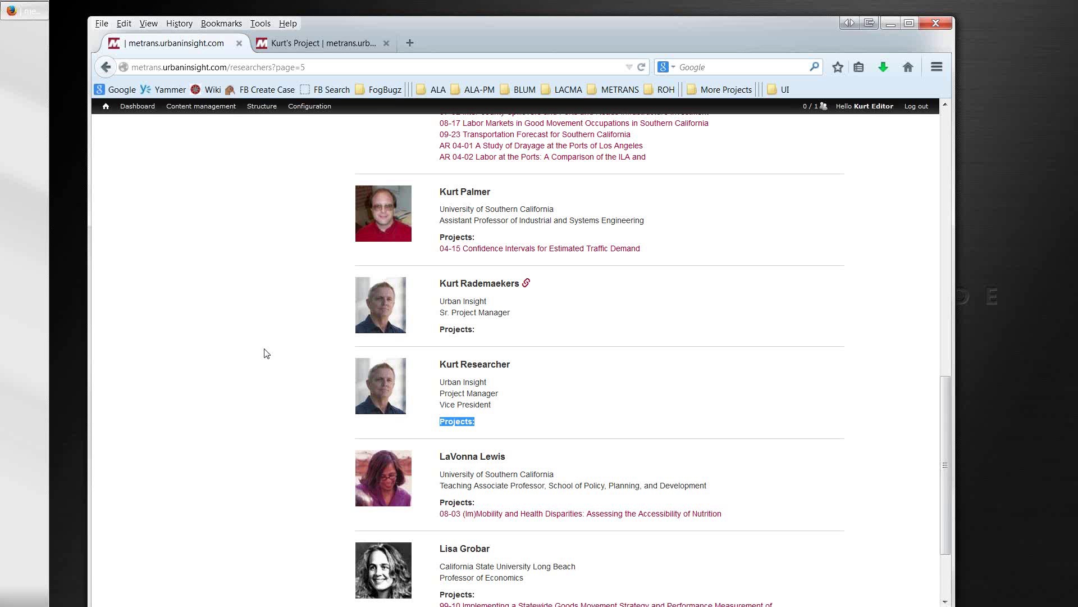
scroll(266, 354, "up", 4)
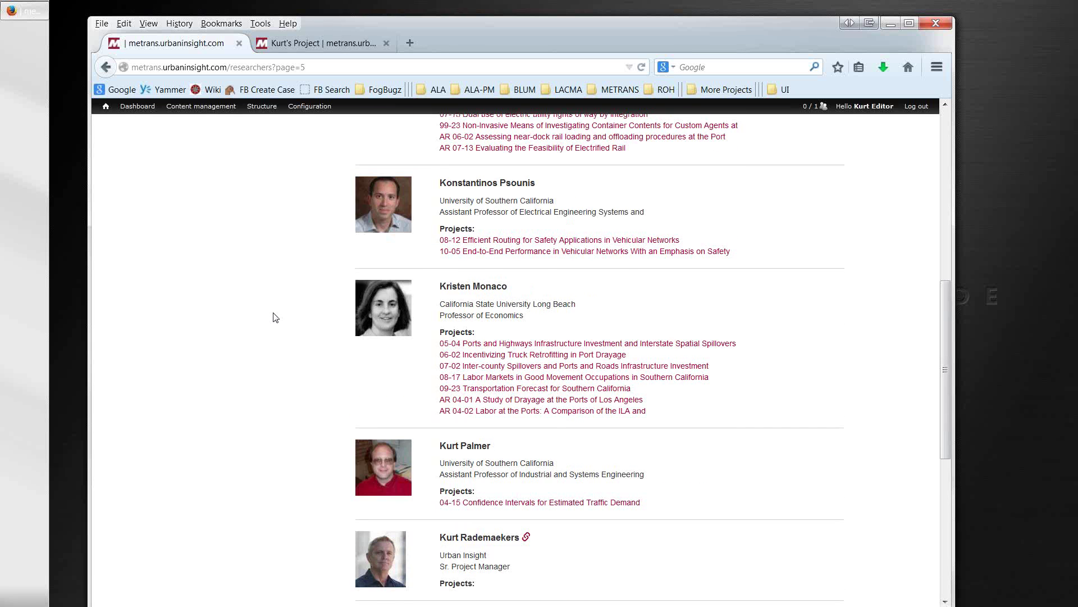
scroll(355, 400, "down", 2)
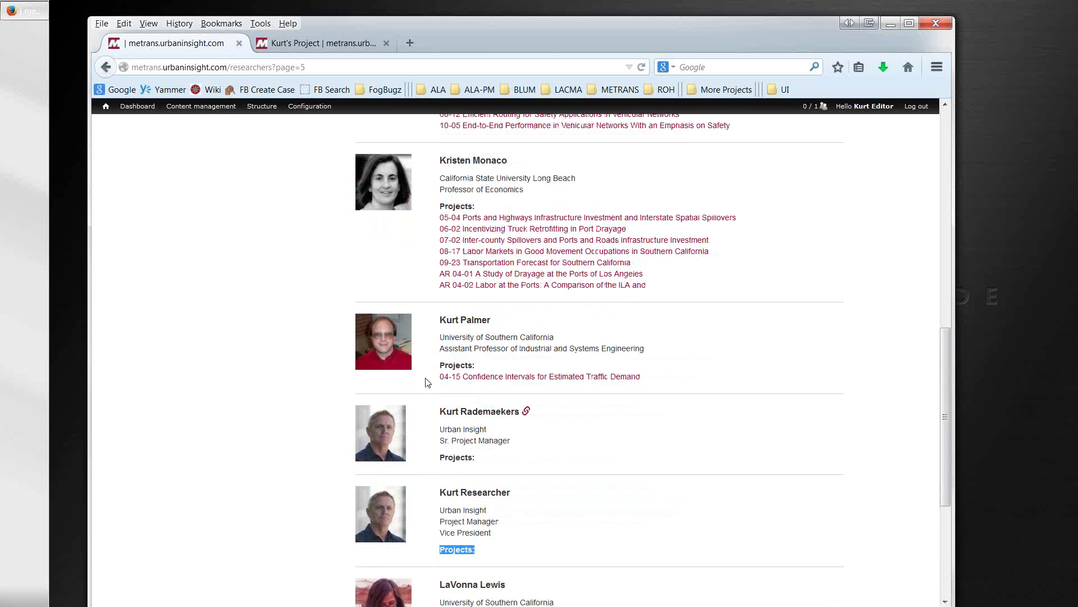
scroll(424, 365, "up", 6)
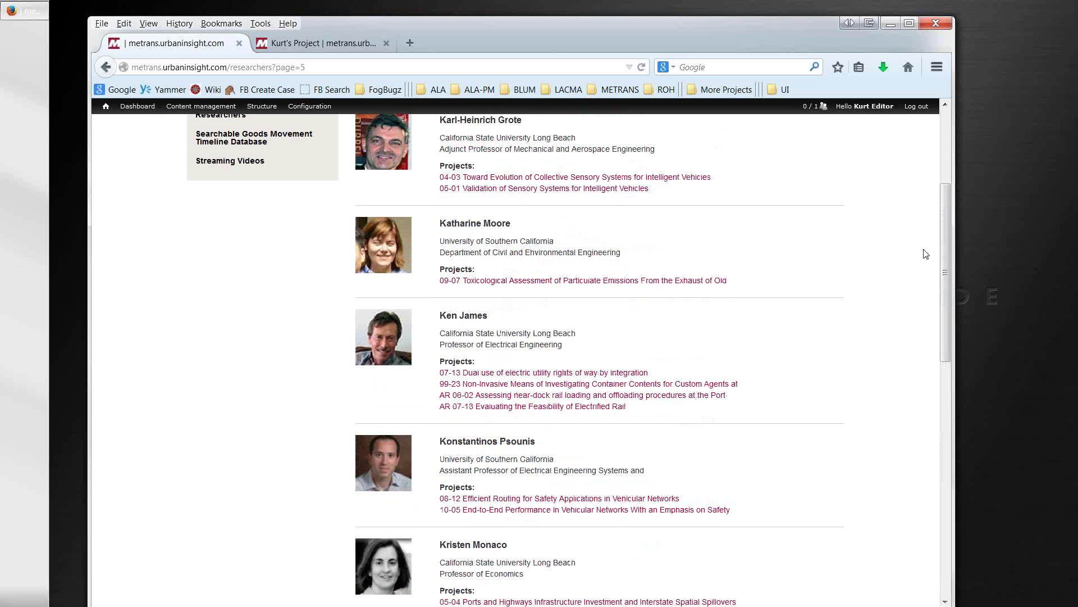
scroll(945, 198, "up", 1)
scroll(944, 198, "up", 3)
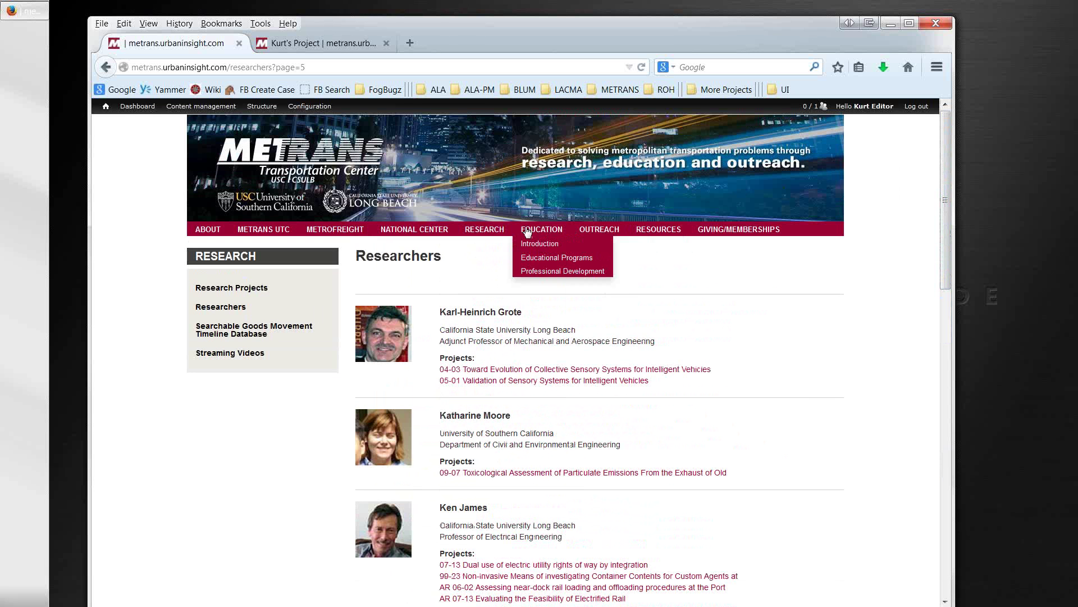
Step: Open the Searchable Goods Movement Timeline Database page from the METRANS home page
mouse_move(497, 230)
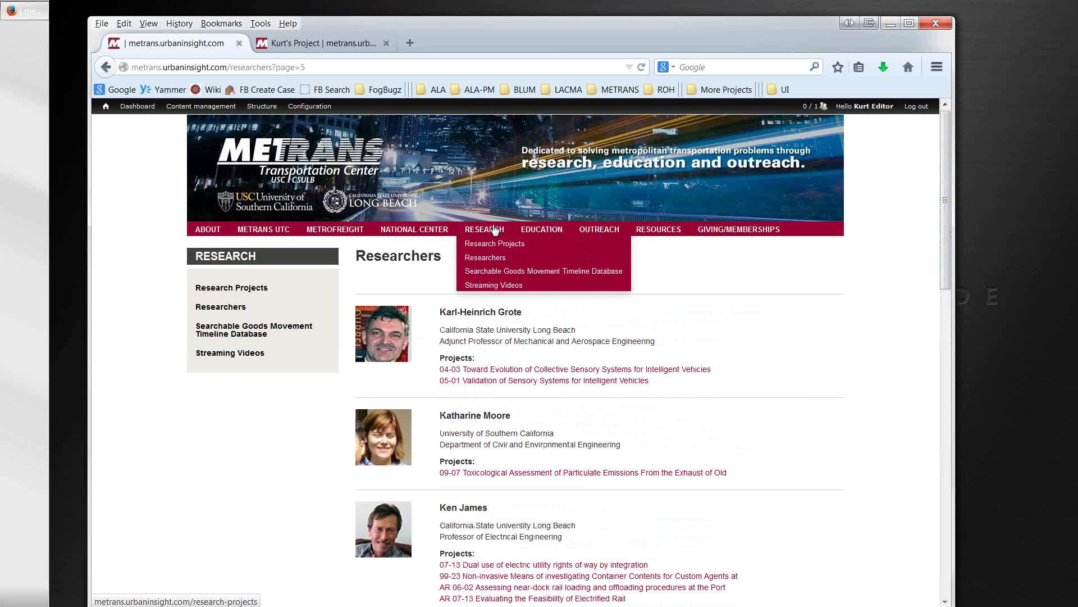
left_click(495, 274)
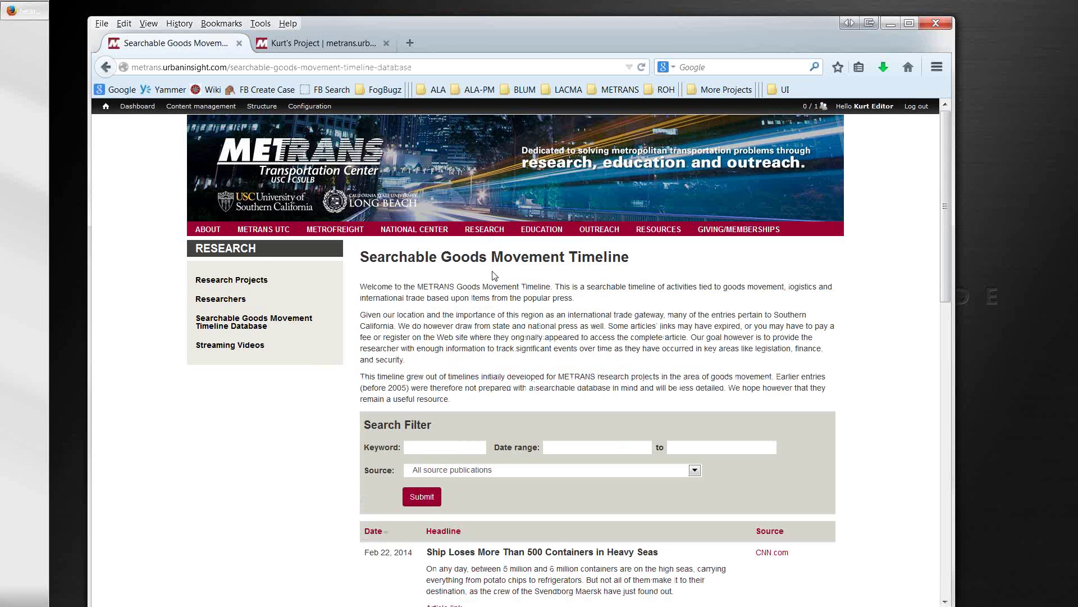
mouse_move(476, 233)
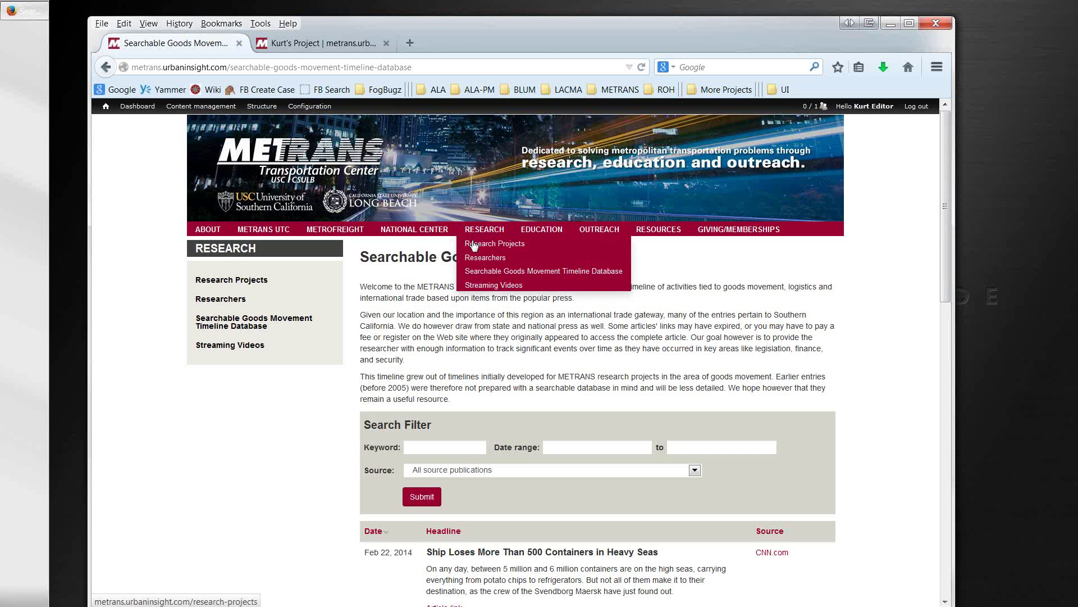
left_click(485, 277)
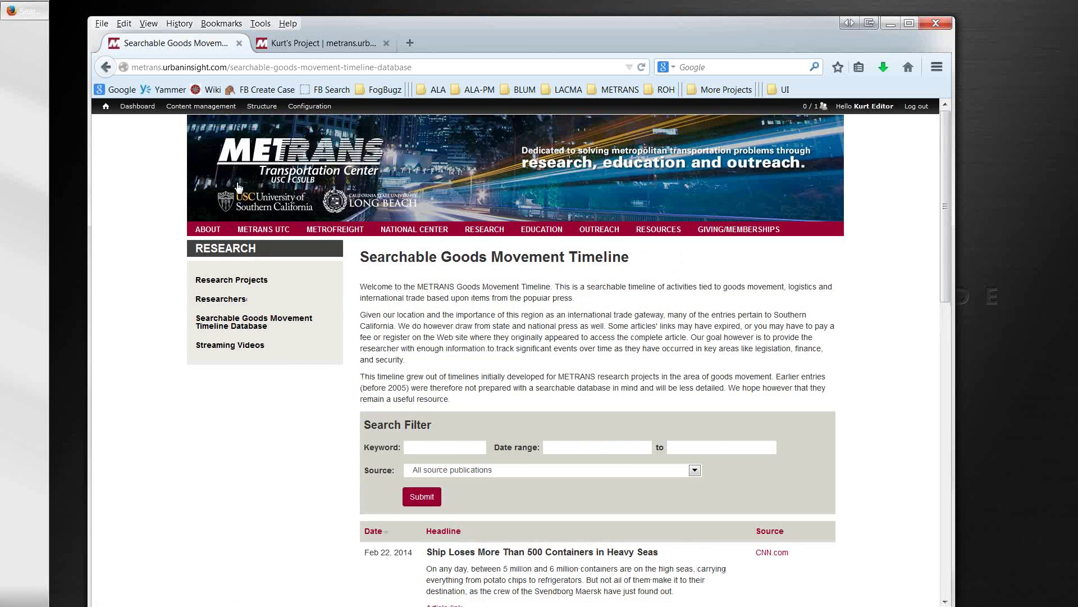
left_click(253, 161)
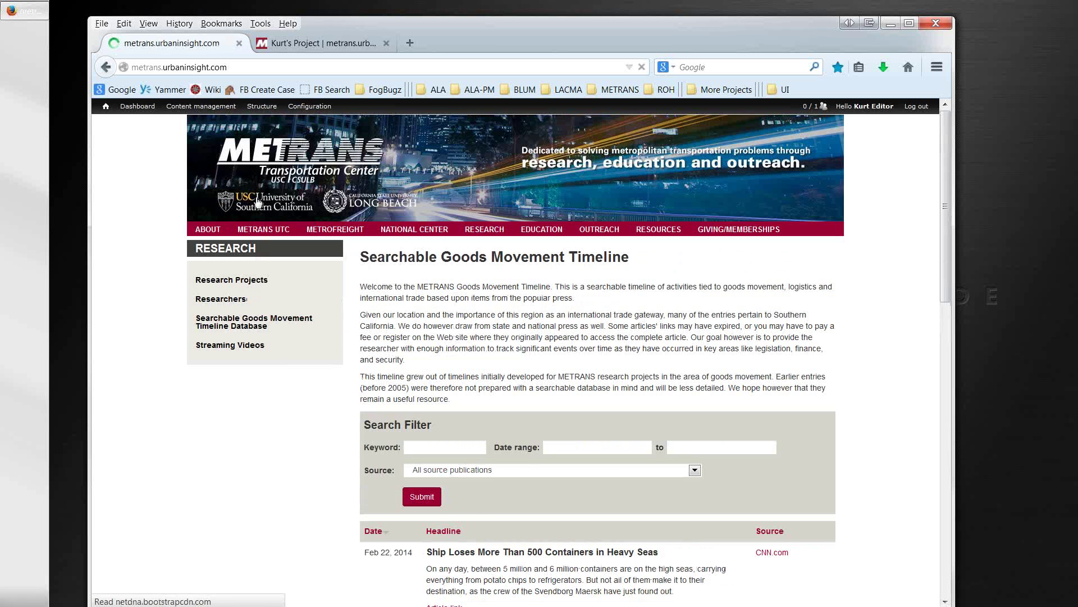
mouse_move(235, 317)
scroll(235, 325, "down", 2)
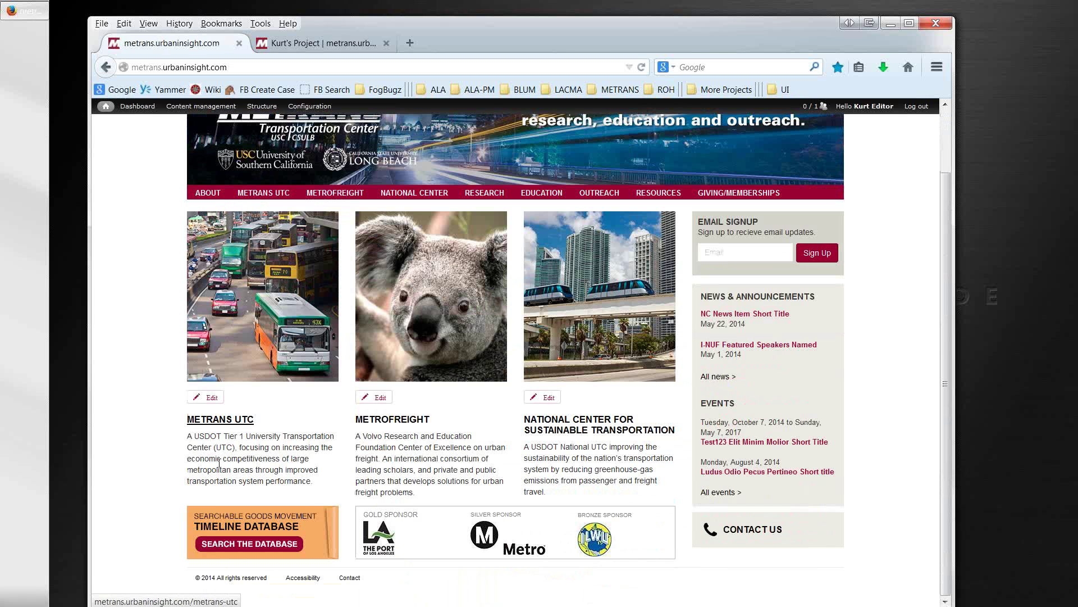
left_click(219, 534)
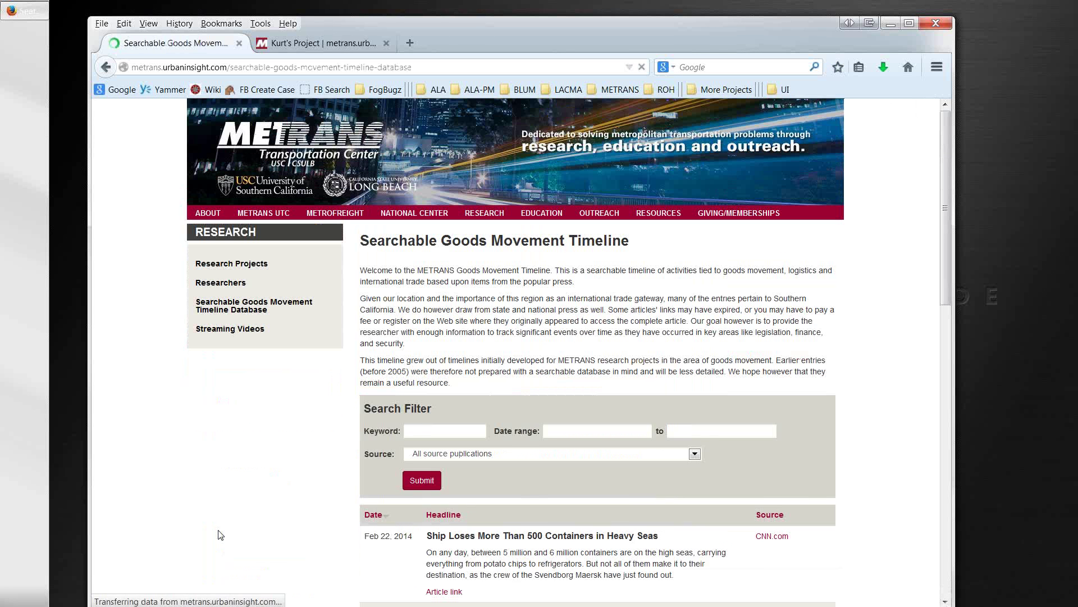
scroll(327, 433, "down", 4)
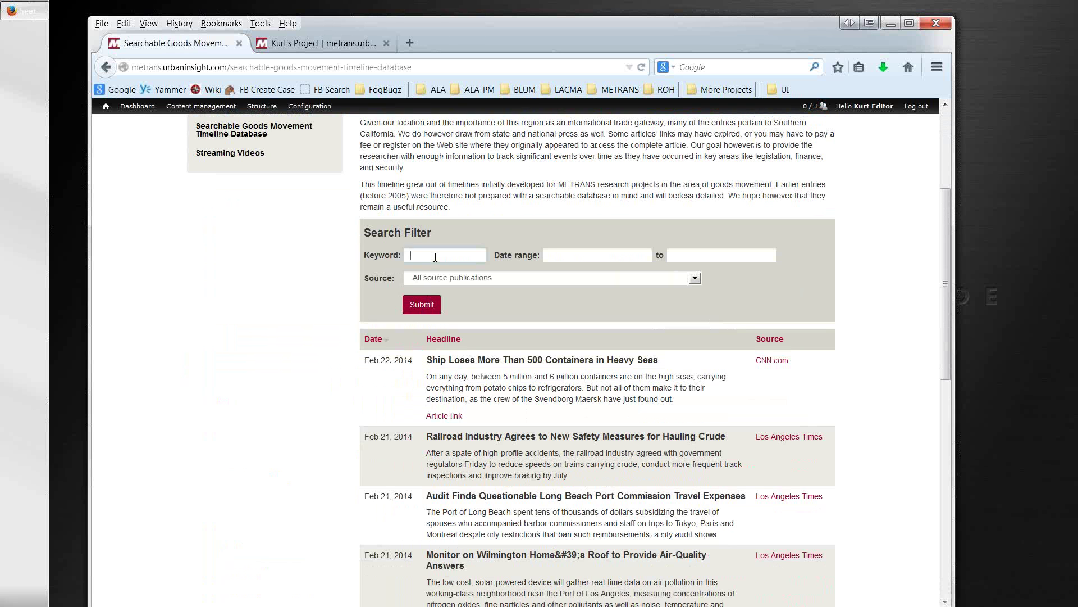
Step: Look through the Source filter list without changing it, then return to the admin Dashboard
left_click(594, 279)
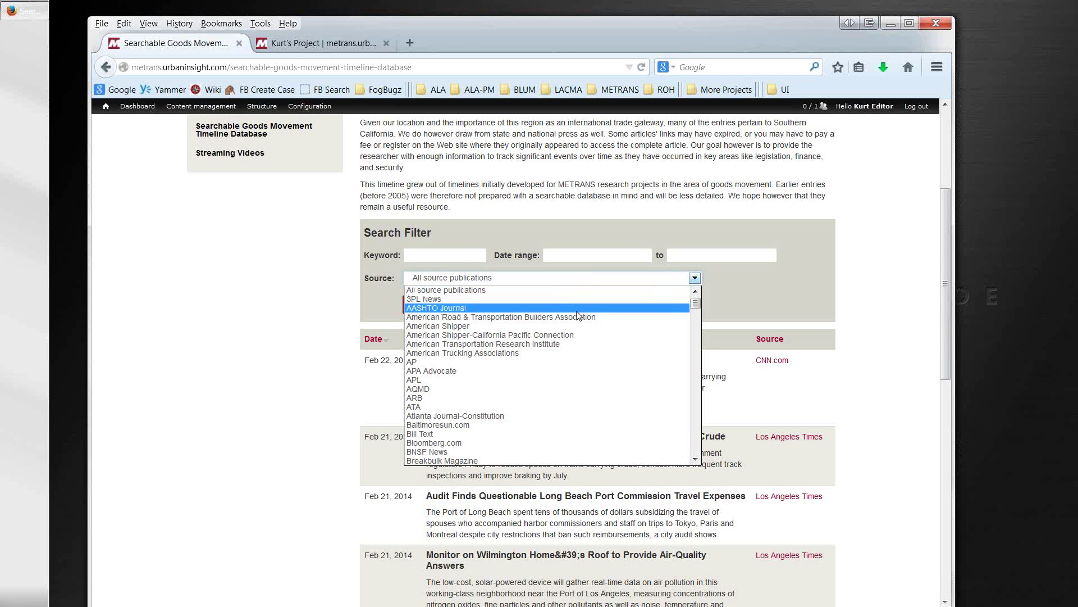
scroll(545, 360, "down", 3)
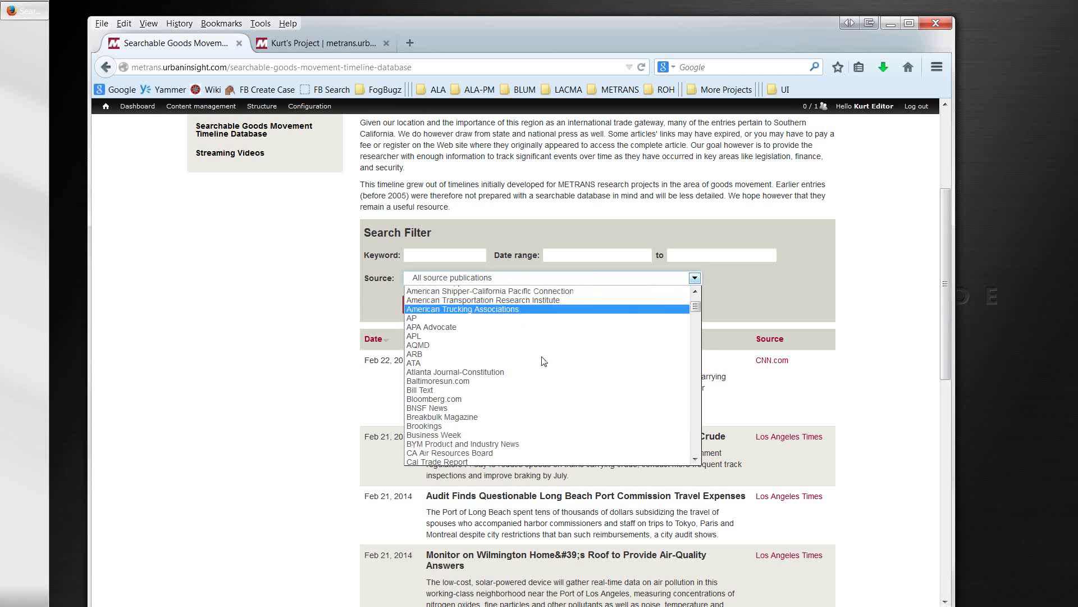
scroll(543, 361, "down", 2)
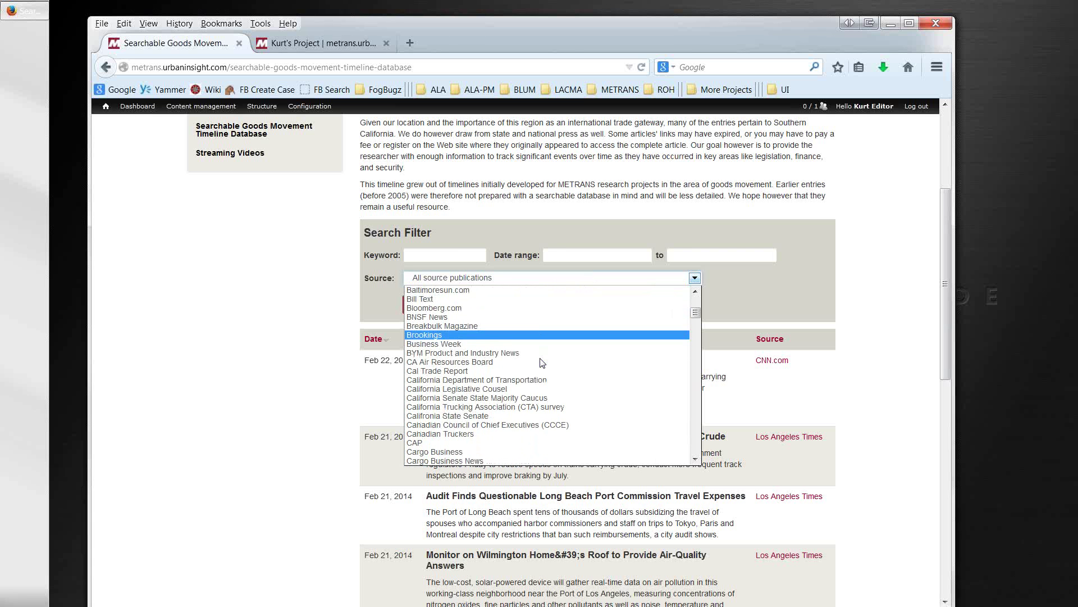
scroll(542, 362, "up", 5)
left_click(298, 401)
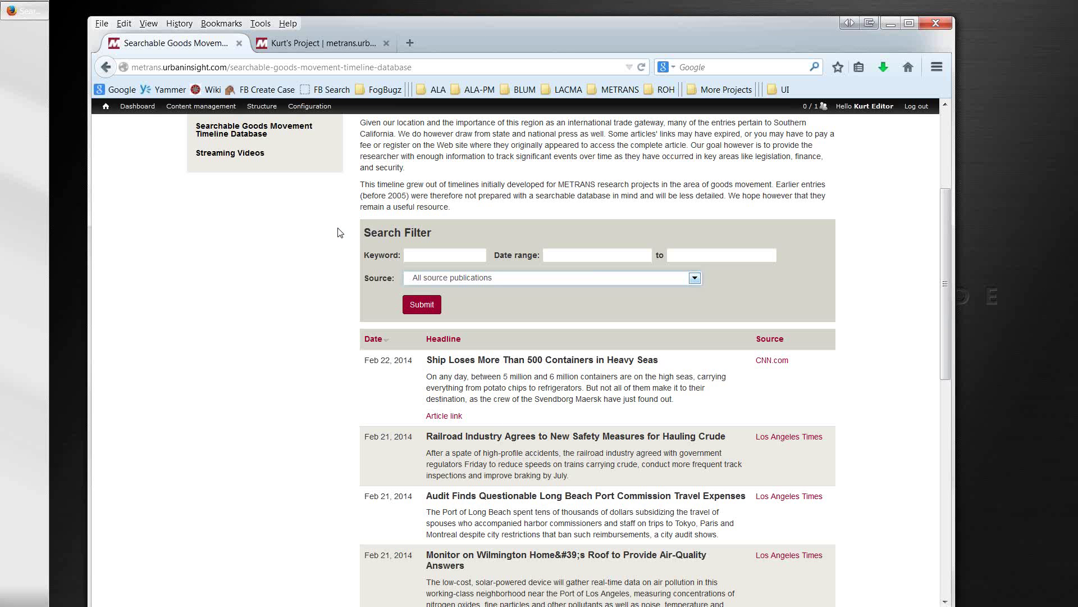
scroll(339, 234, "up", 3)
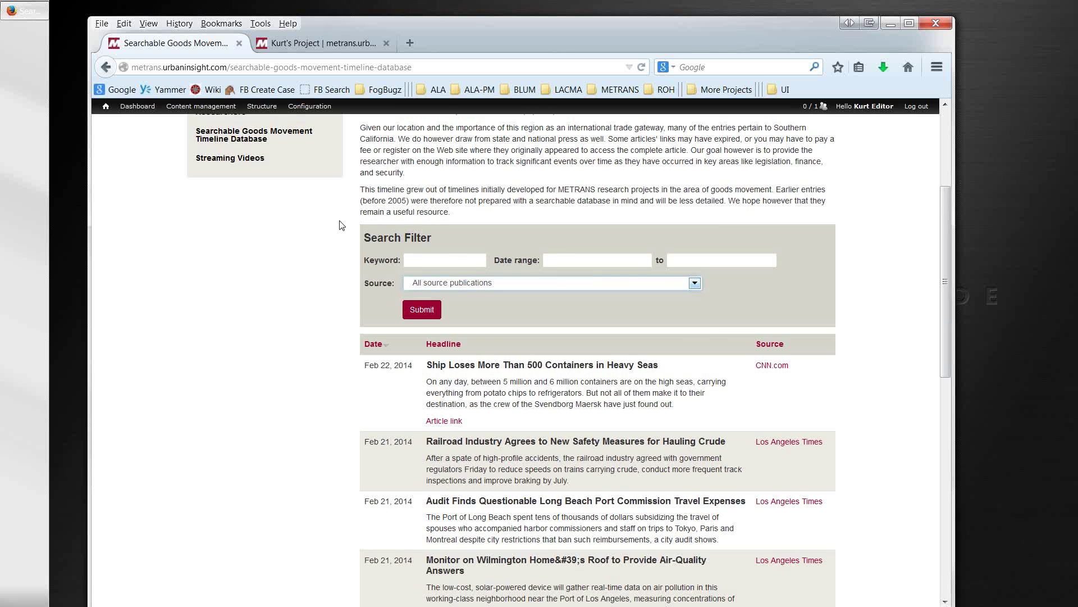
left_click(140, 108)
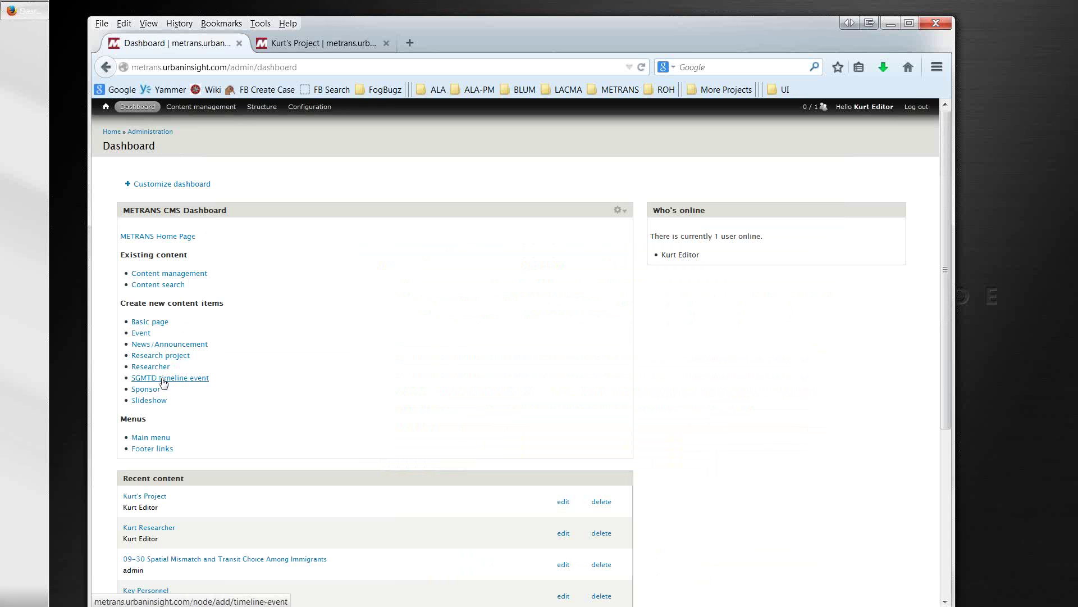
Step: Open a blank SGMTD timeline event form, then a new browser tab showing Google
left_click(164, 379)
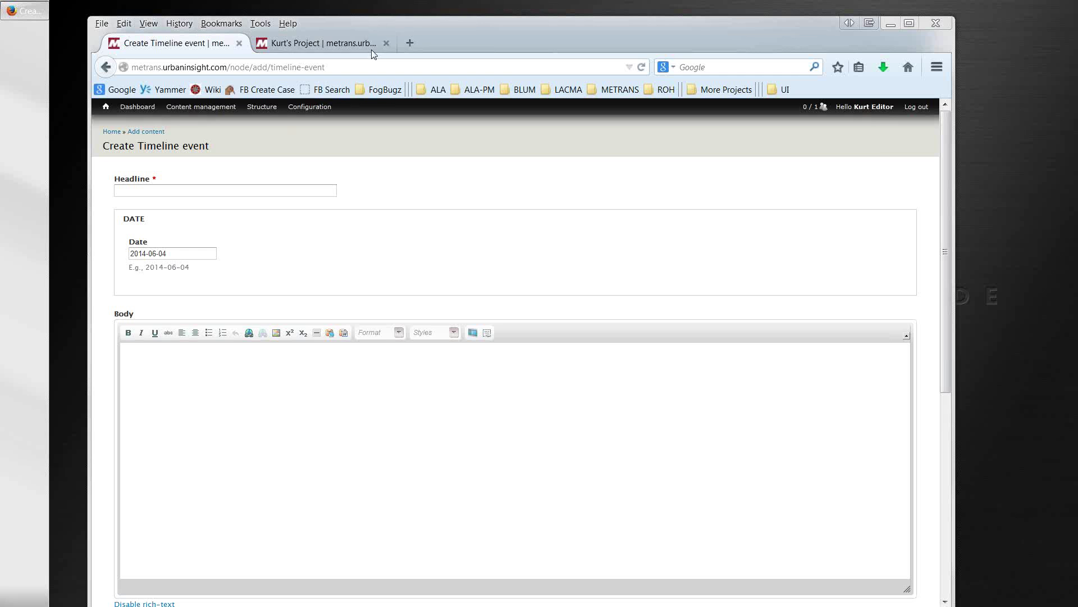
left_click(411, 44)
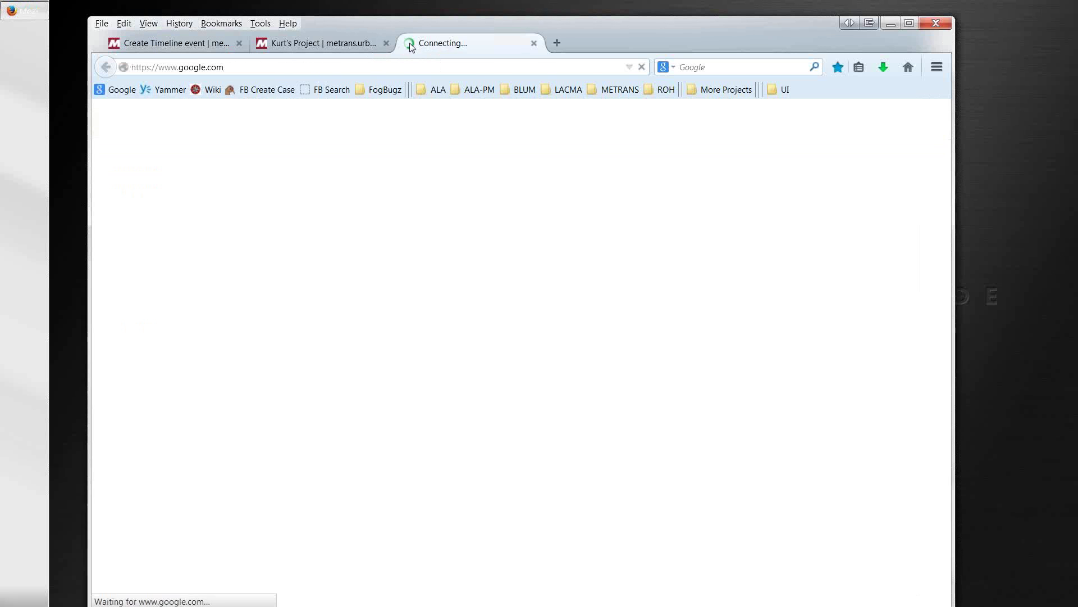
Step: Load the copied LA Times article link, then close the blank LA Times tab
left_click(381, 70)
type("http://www.latimes.com/nation/nationnow/la-na-nn-arkansas-log-truck-accident-20140603-story.html")
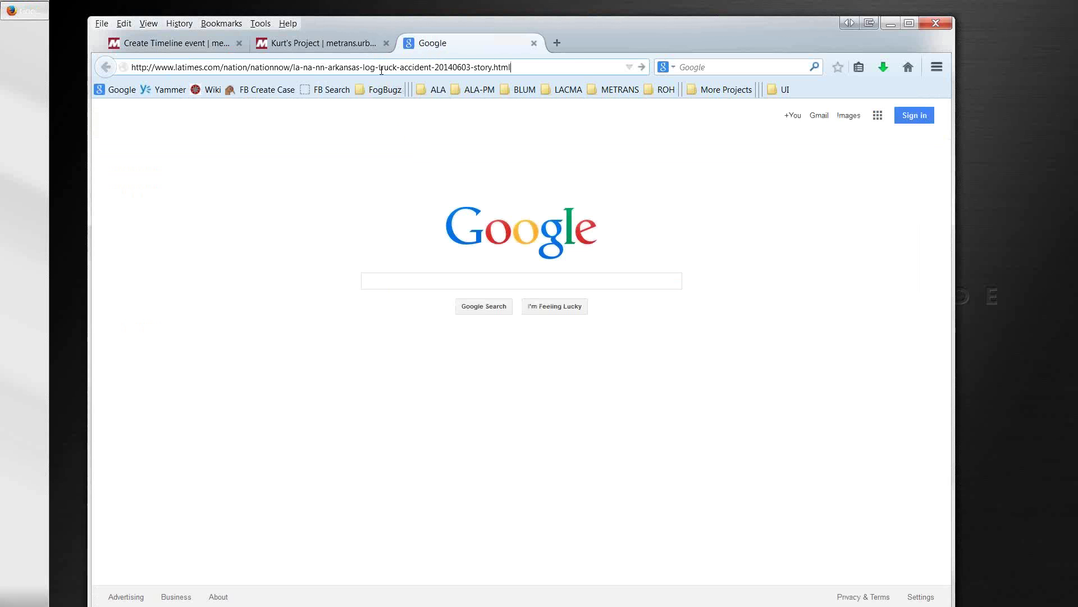
key("Return")
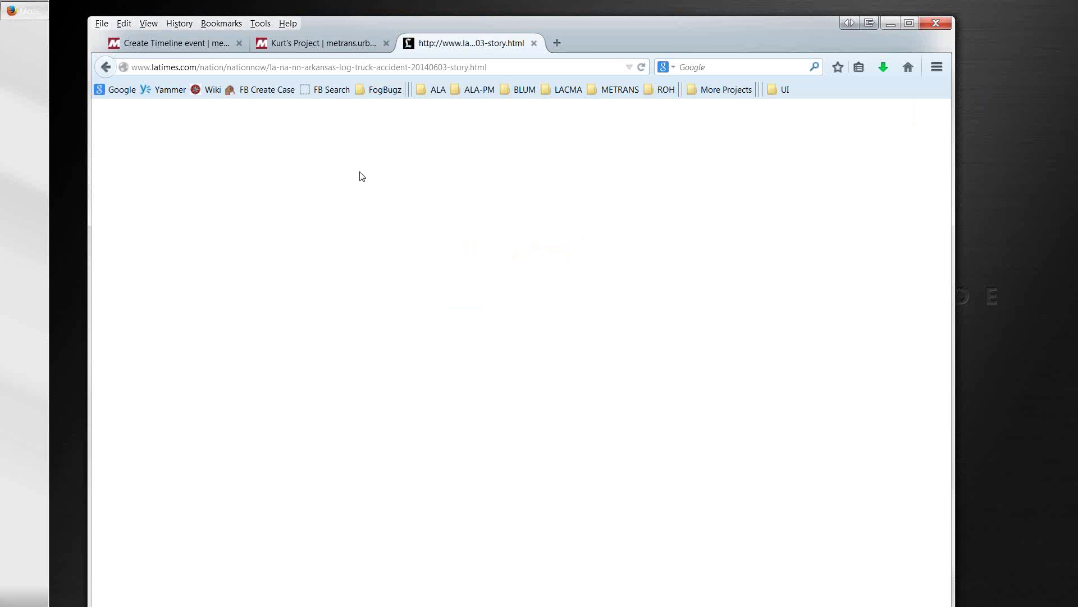
left_click(504, 67)
key("ctrl+c")
left_click(504, 67)
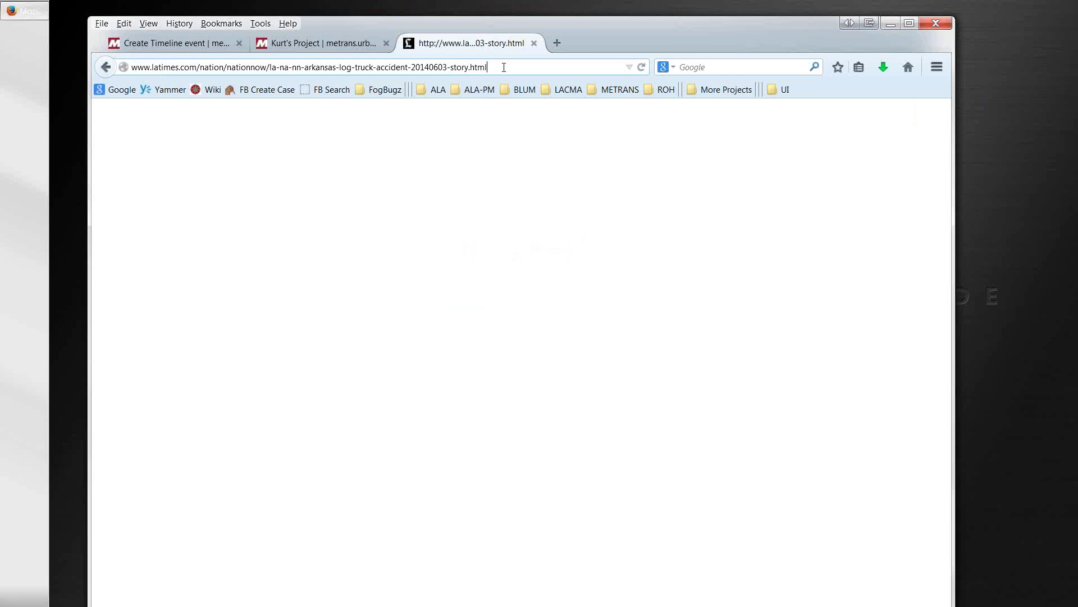
key("Return")
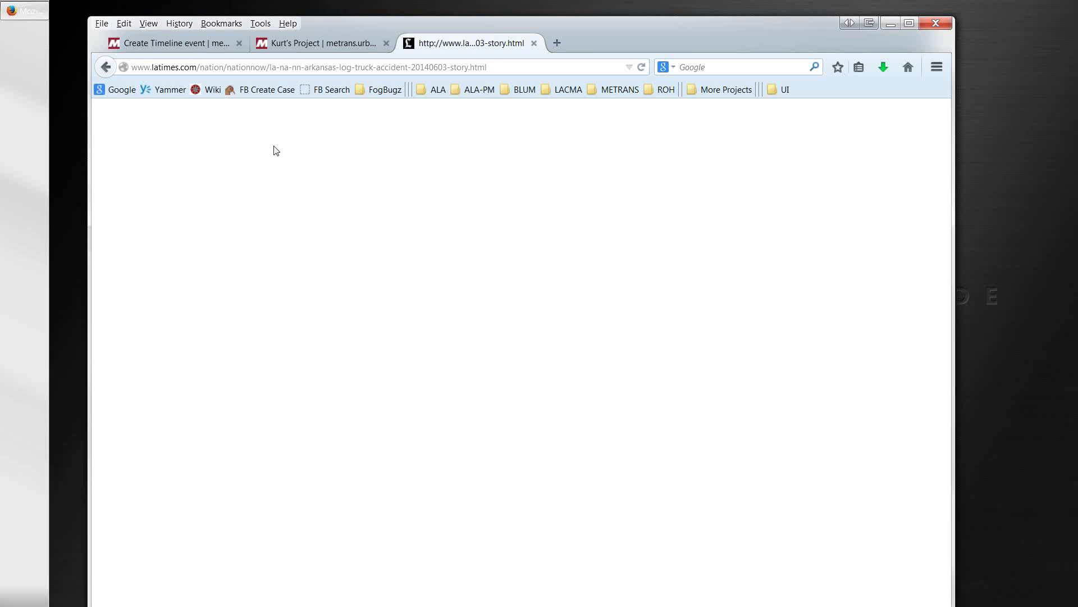
left_click(534, 43)
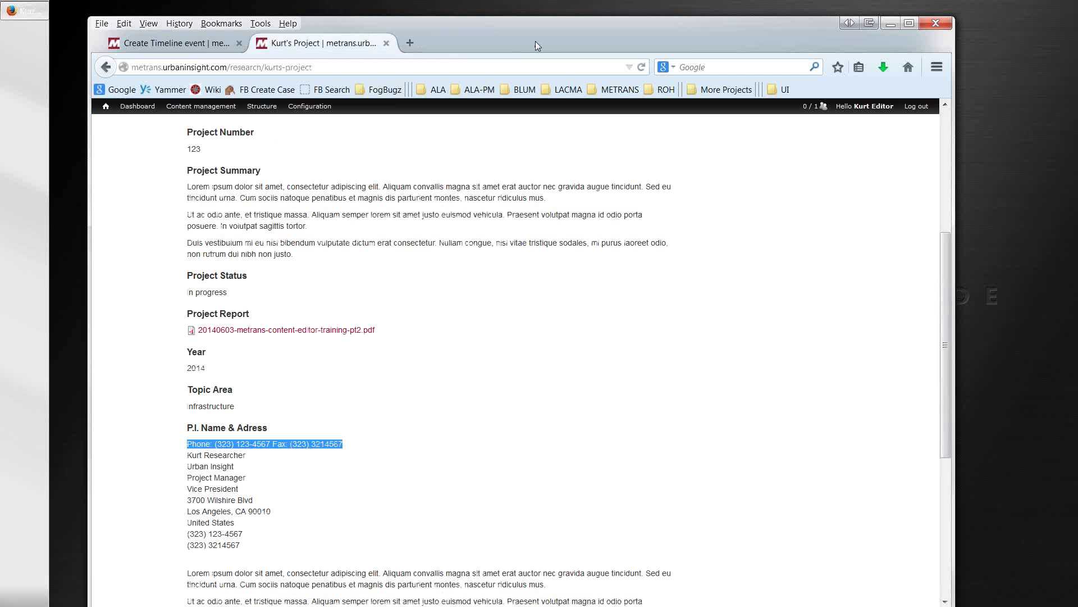
Step: Go to the LA Times home page and open the top story on the Clippers sale
left_click(409, 44)
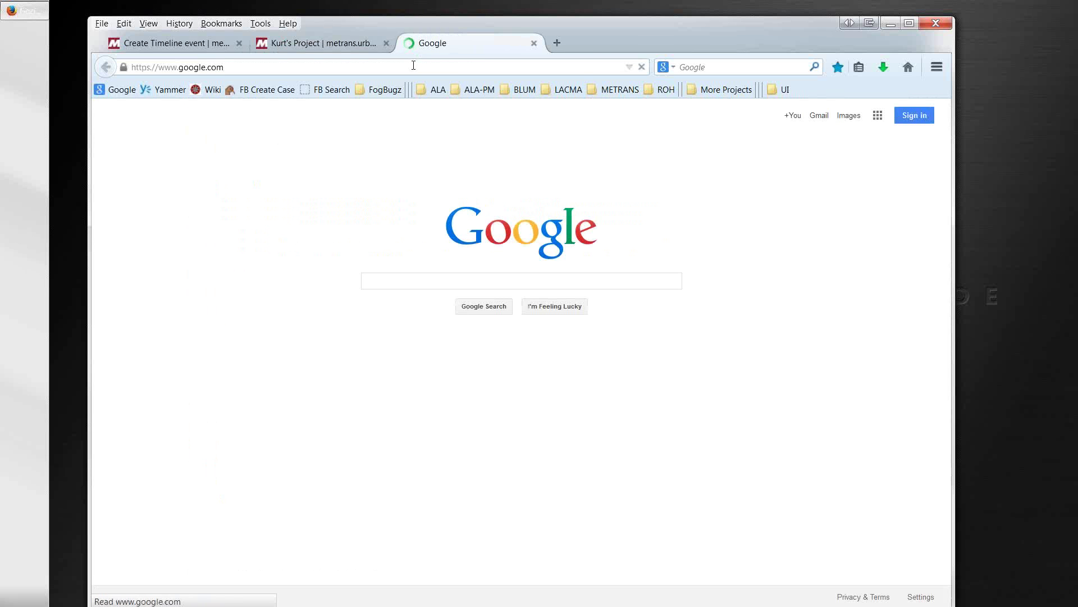
type("la")
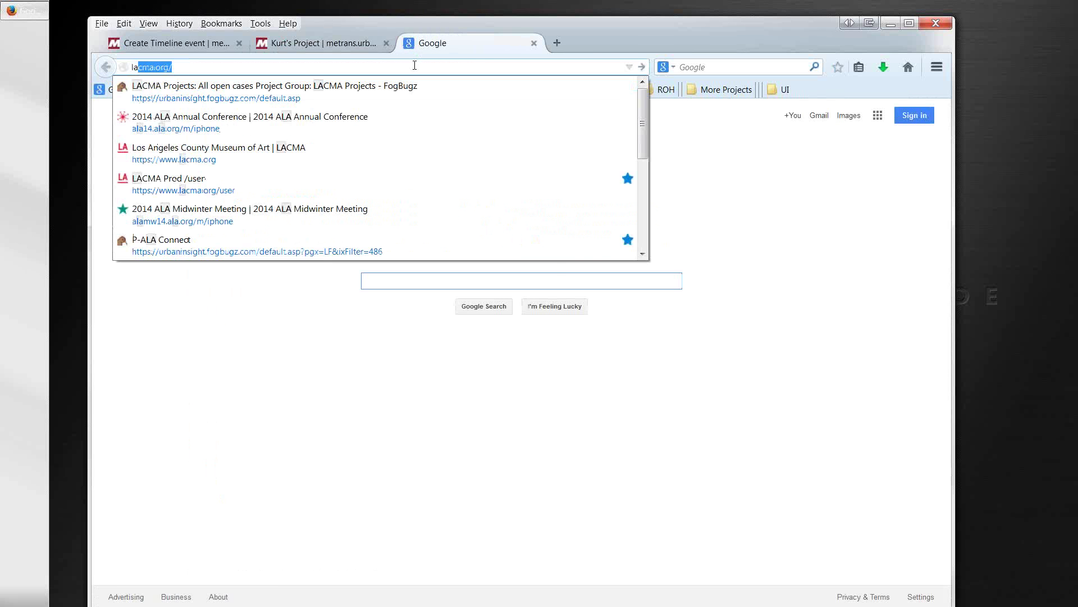
type("times.co")
key("Return")
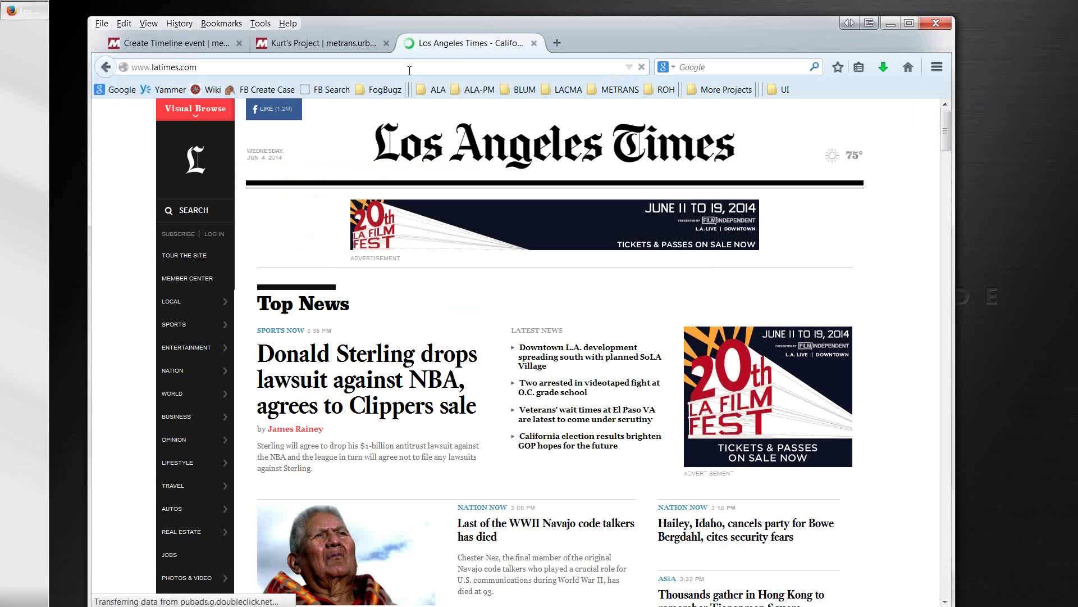
left_click(410, 69)
key("ctrl+v")
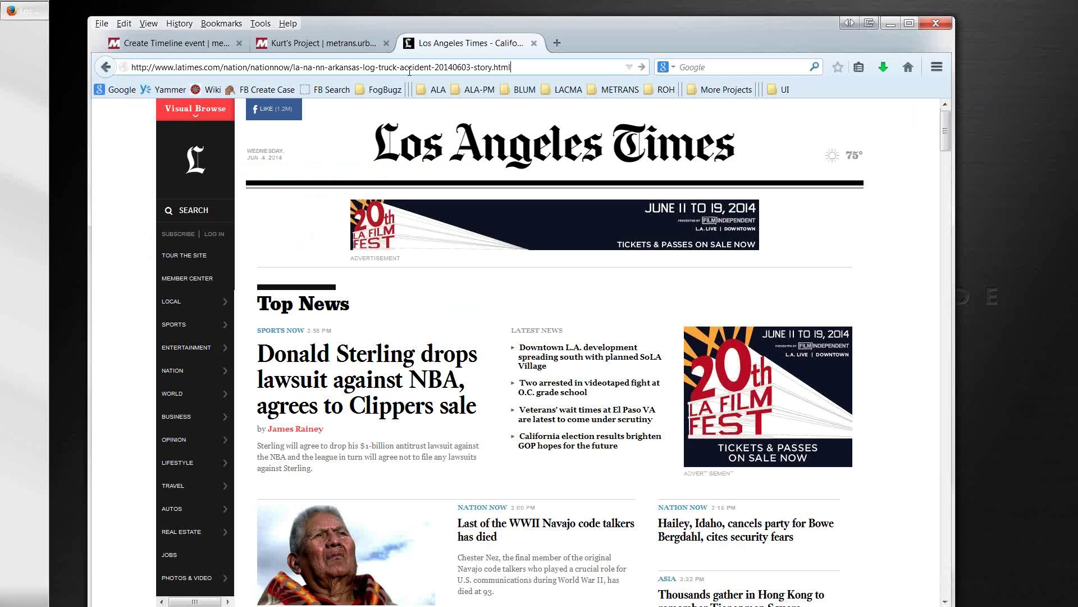
key("Return")
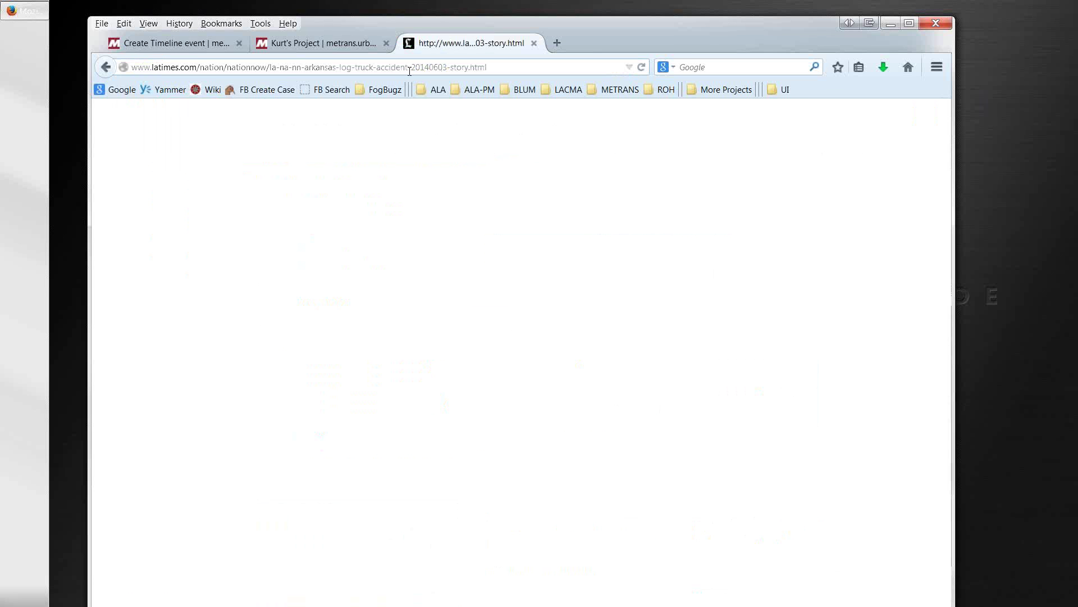
left_click(105, 68)
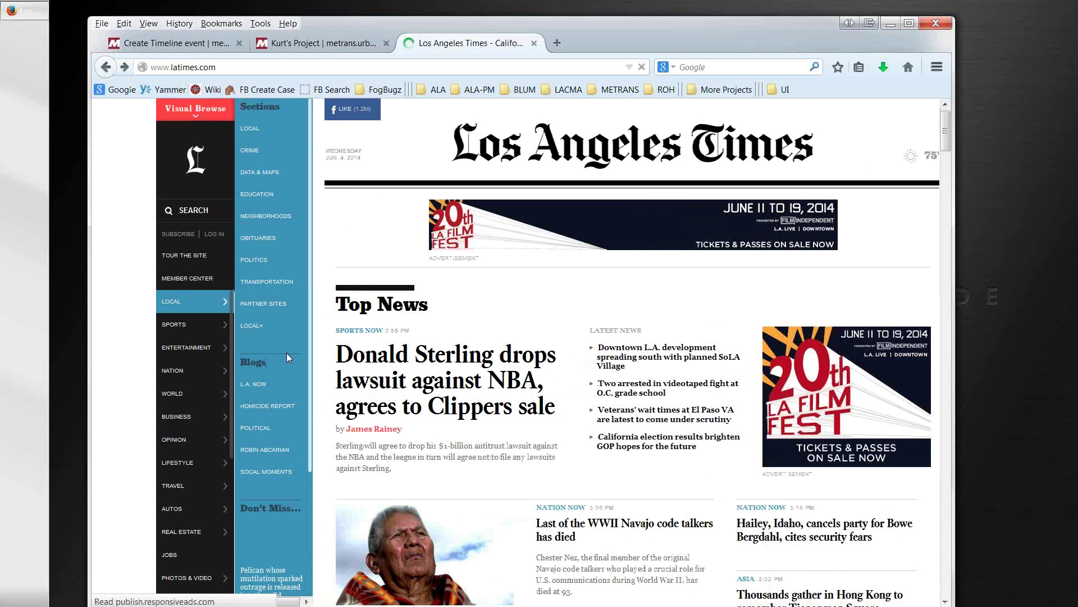
left_click(342, 357)
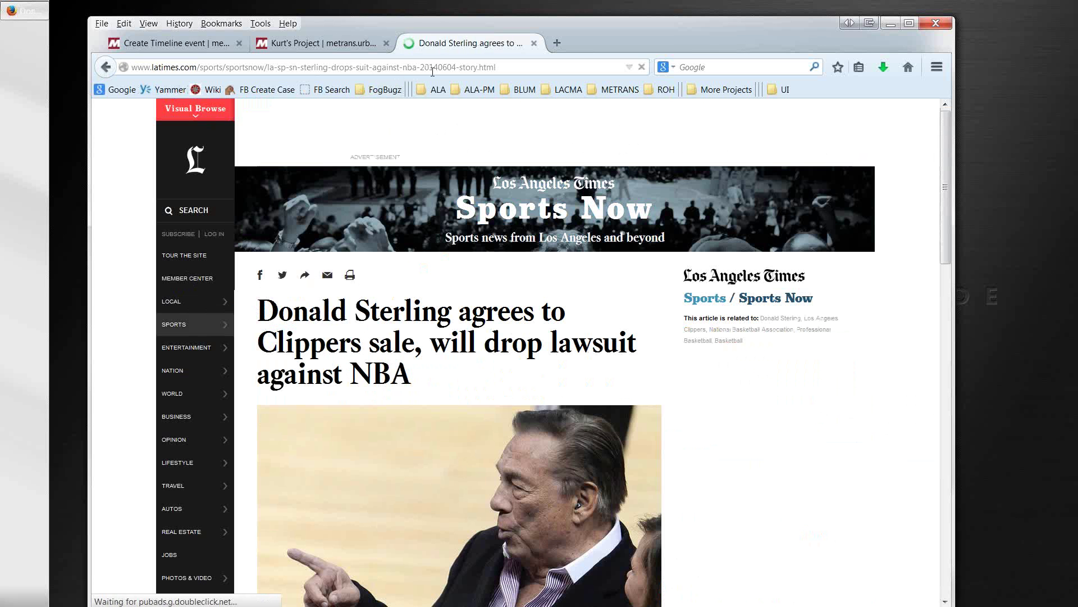
Step: Copy the article's web address, close the research project tab and return to the event form
left_click(506, 66)
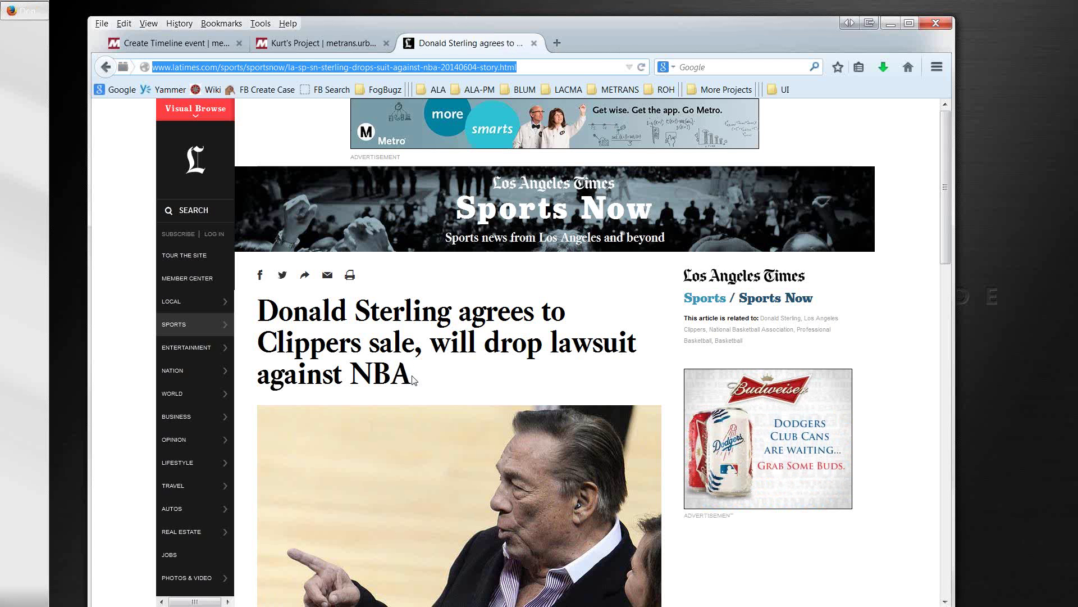
scroll(409, 375, "down", 5)
scroll(408, 379, "down", 3)
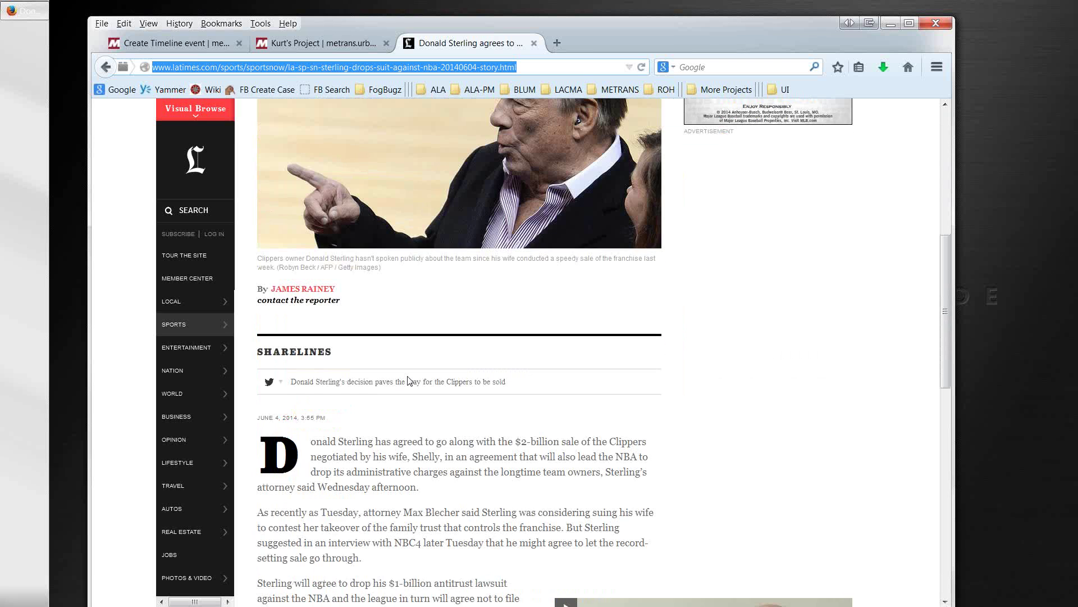
scroll(409, 381, "up", 3)
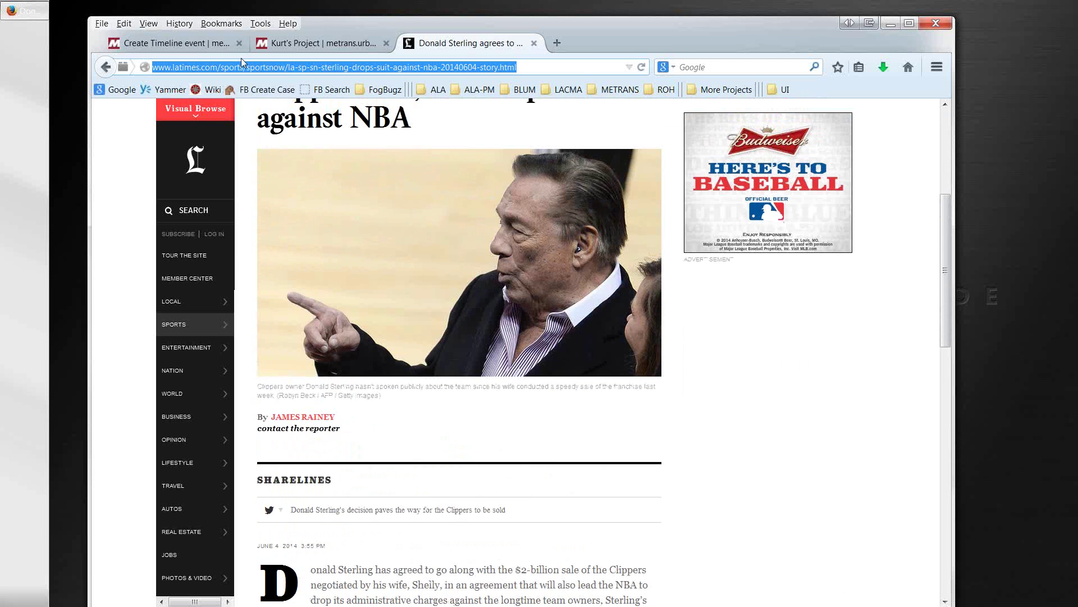
left_click(194, 45)
left_click(287, 42)
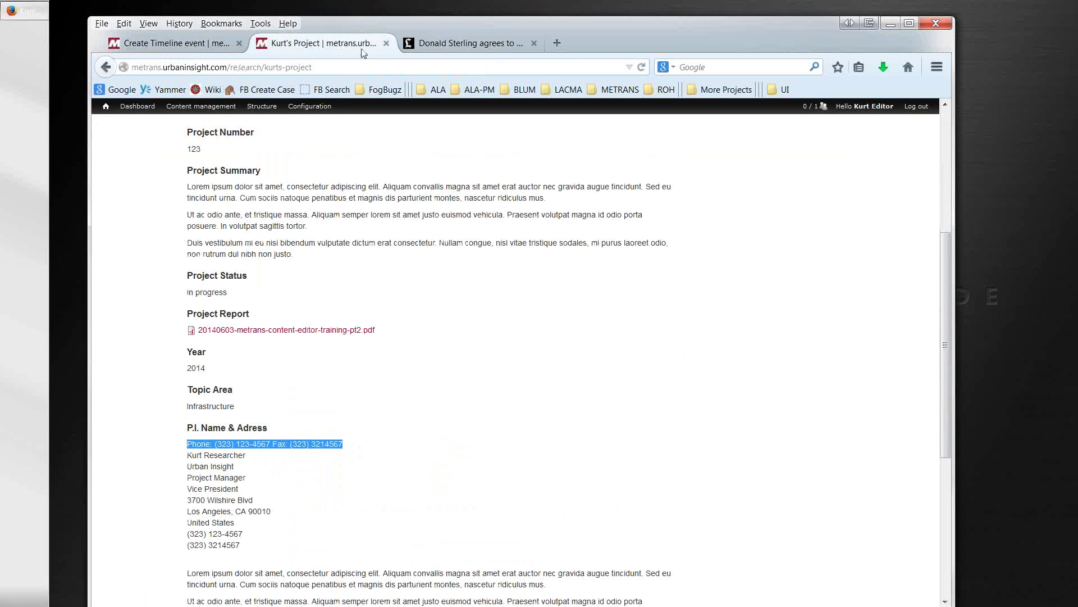
left_click(386, 43)
left_click(199, 45)
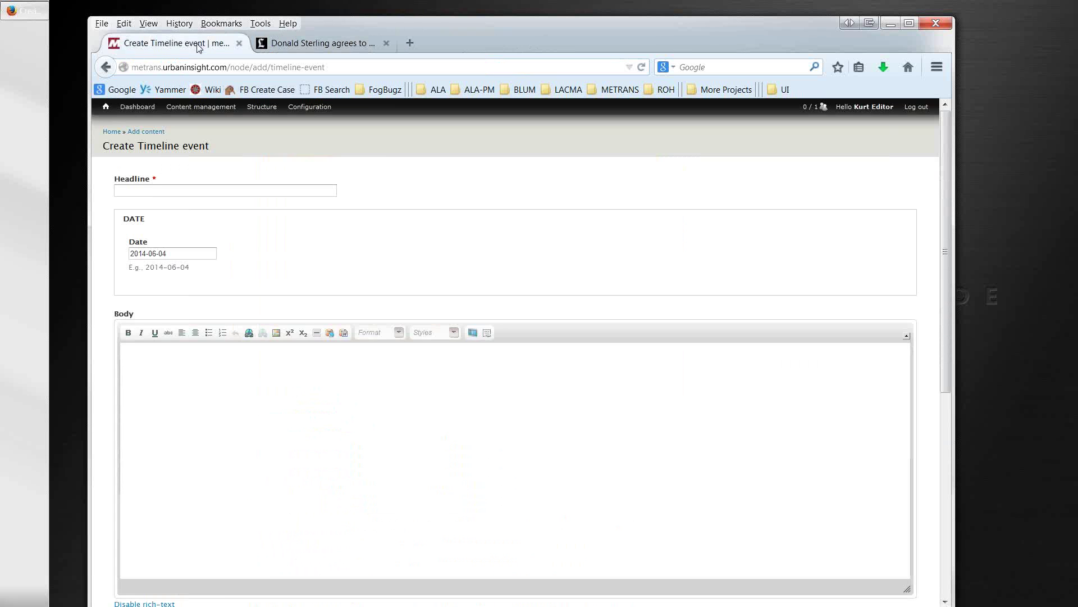
Step: Copy the LA Times article headline into the event's Headline field
left_click(309, 44)
scroll(359, 314, "down", 2)
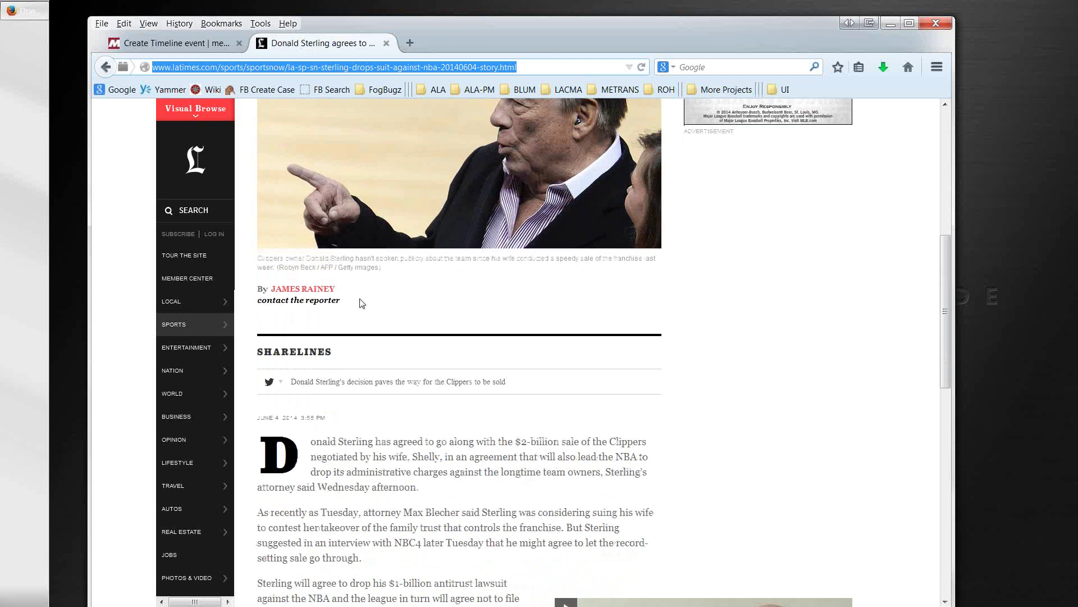
scroll(431, 241, "up", 4)
left_click_drag(438, 219, 262, 154)
key("ctrl+c")
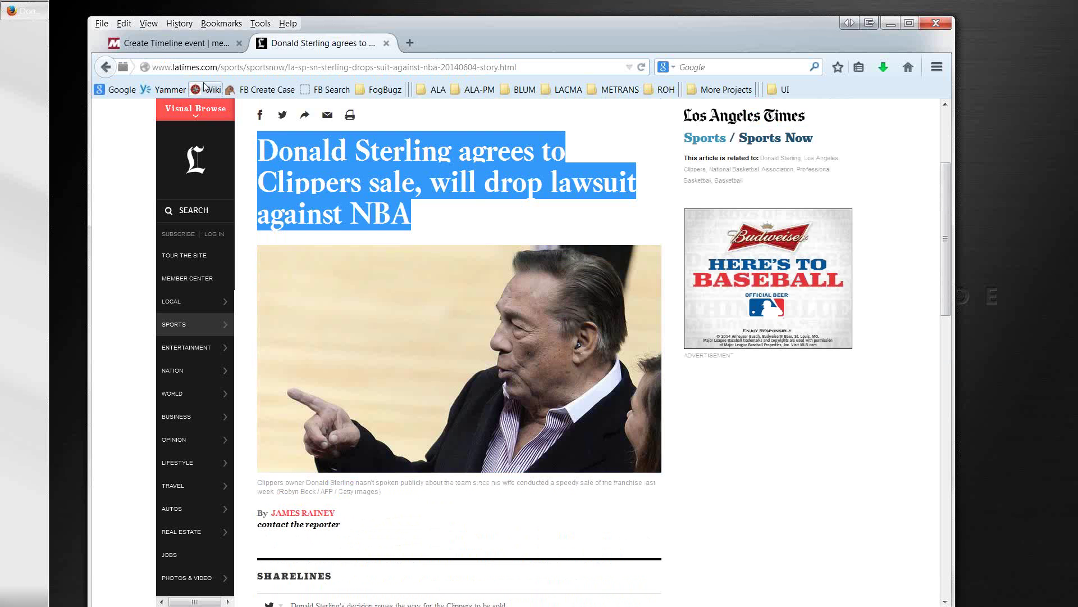
left_click(179, 45)
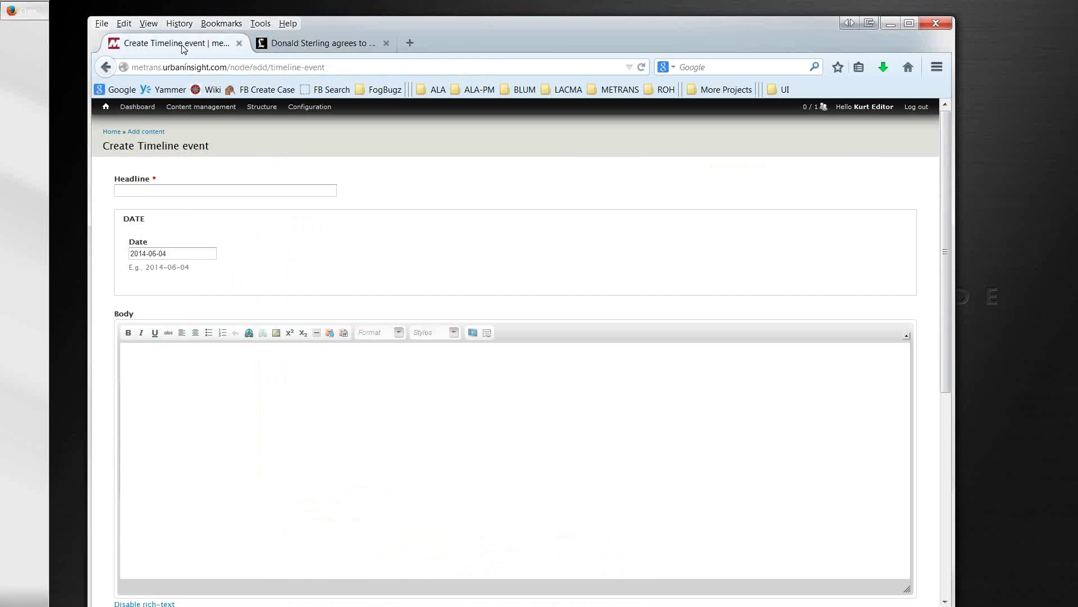
left_click(171, 191)
key("ctrl+v")
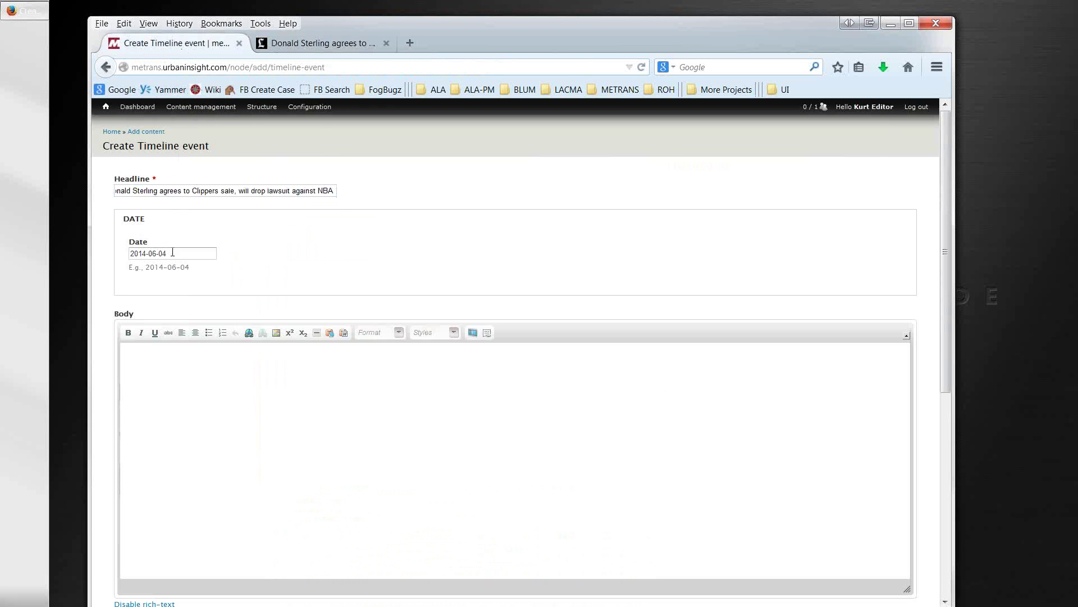
Step: Set the event date to June 4, 2014 in the datepicker, then return to the article
left_click(168, 254)
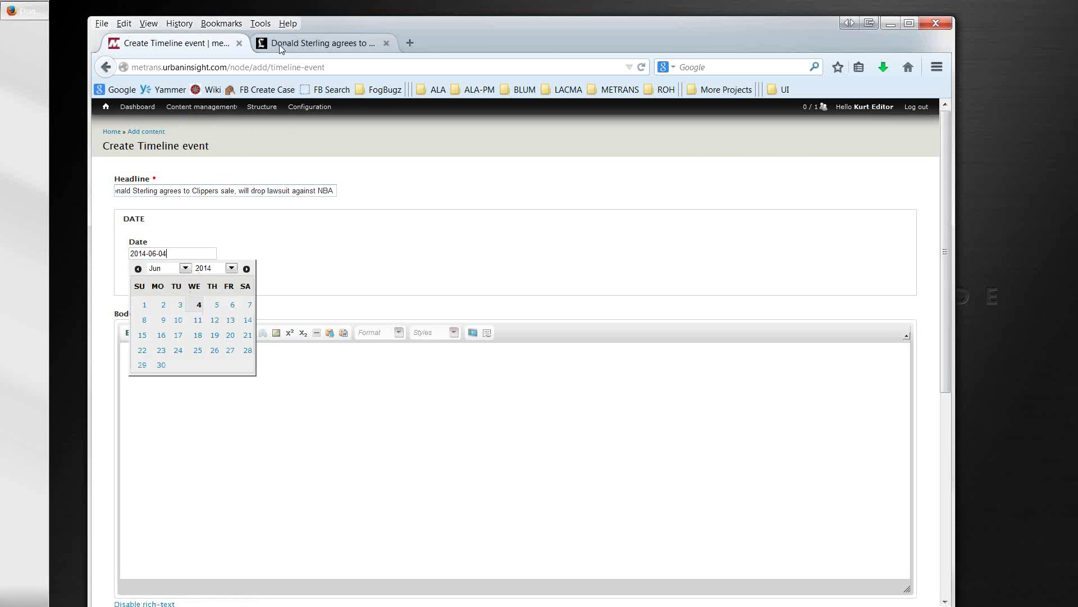
left_click(278, 45)
scroll(393, 313, "up", 3)
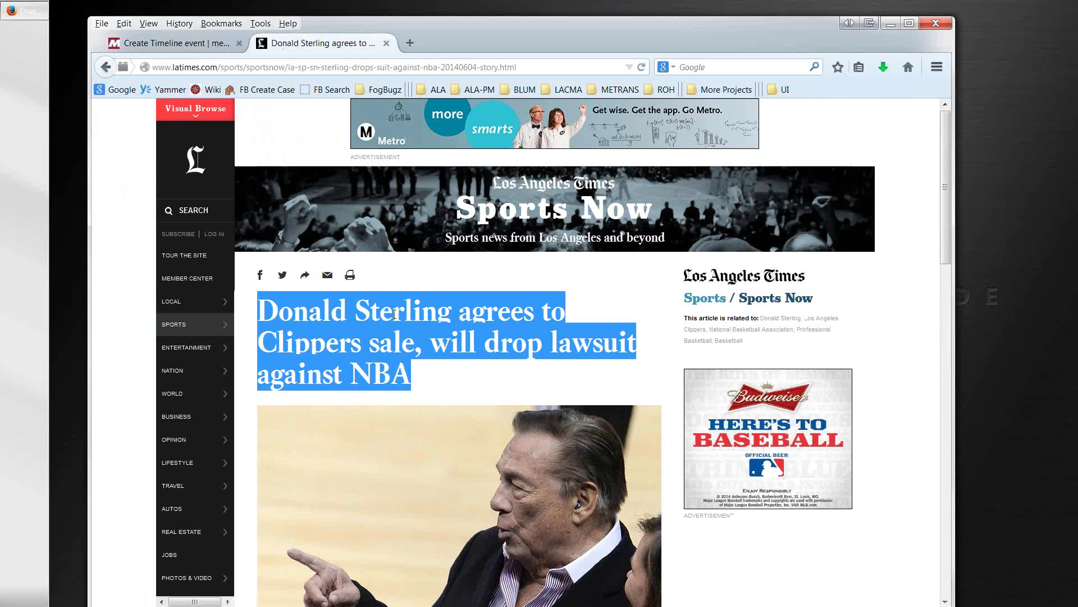
left_click(213, 46)
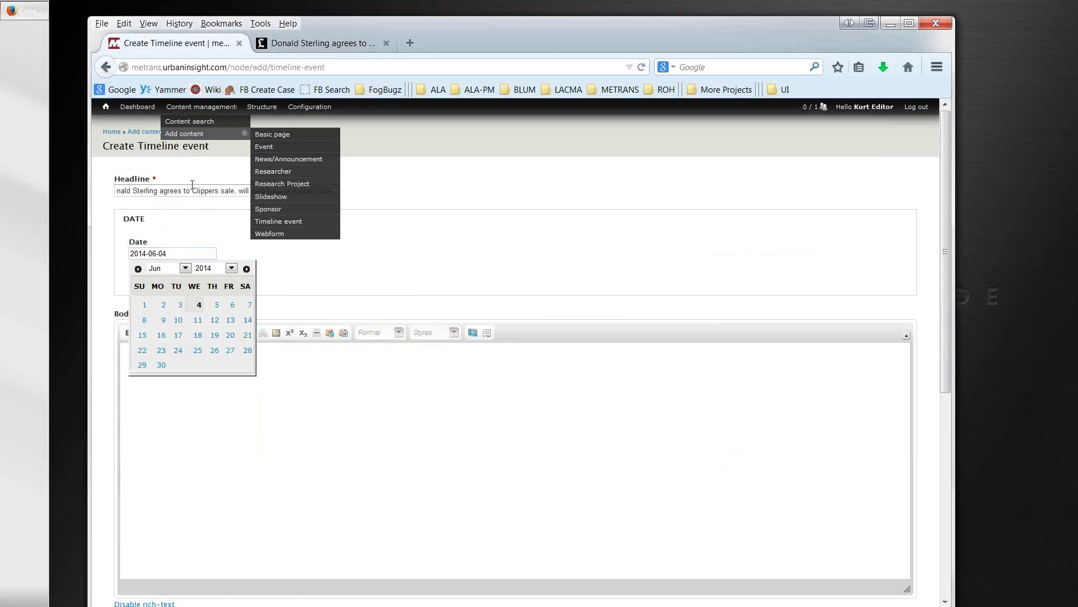
left_click(200, 306)
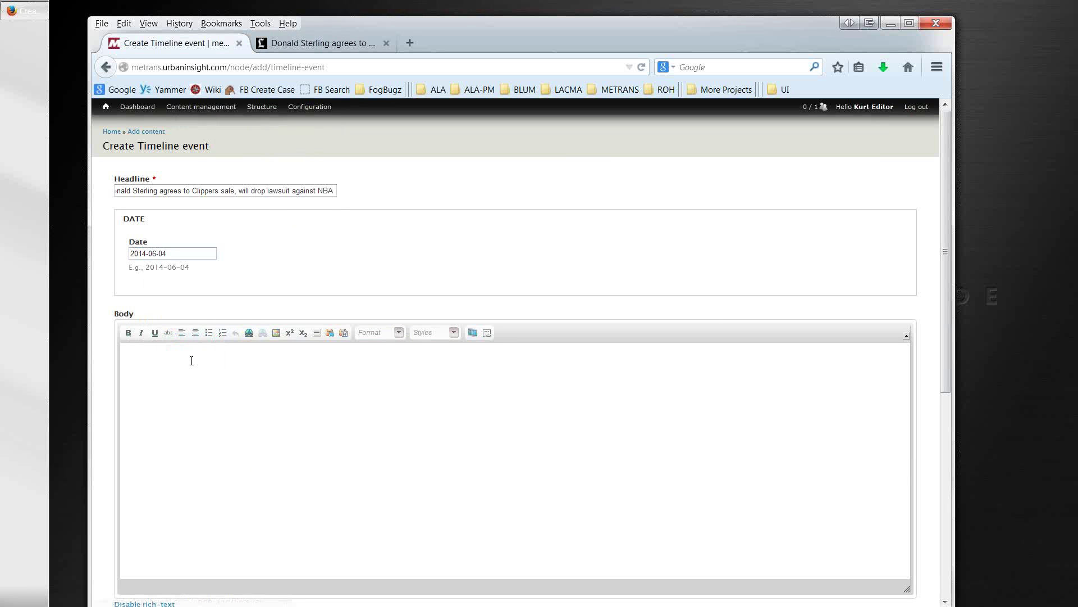
left_click(183, 366)
scroll(181, 363, "down", 3)
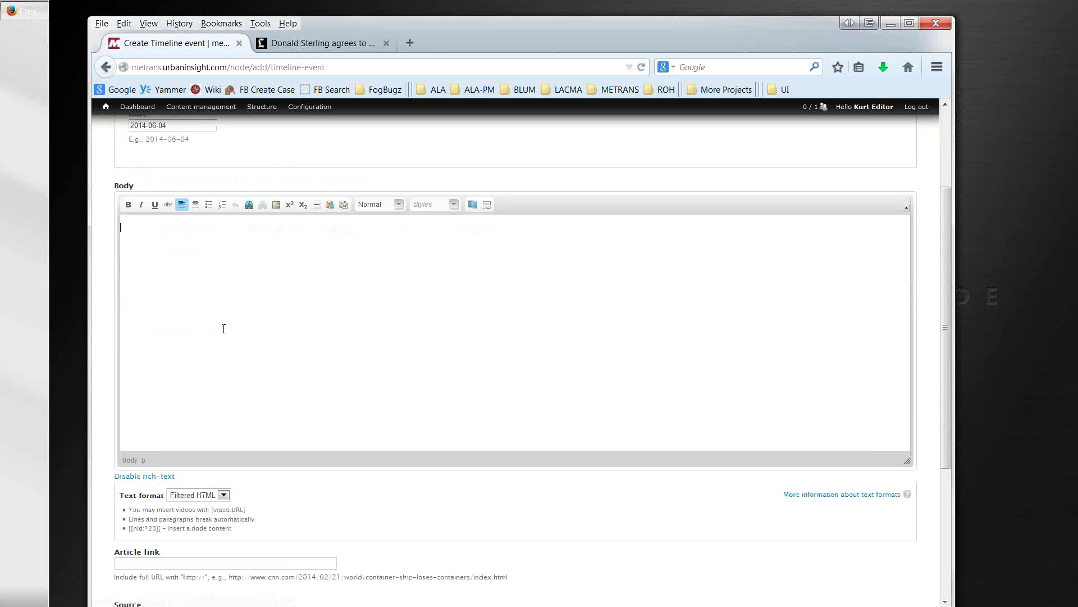
key("ctrl+Tab")
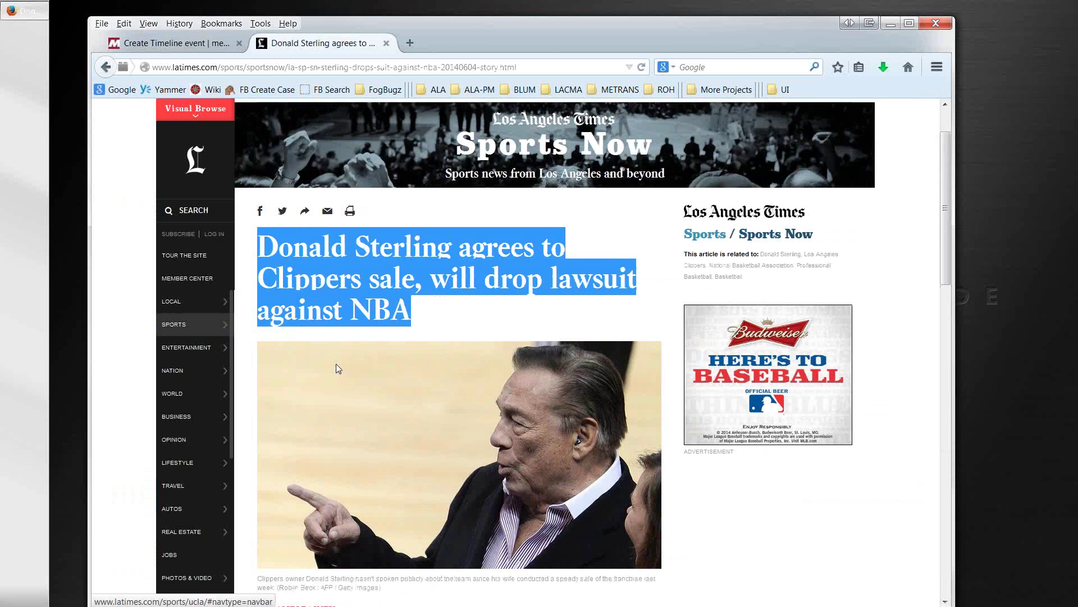
scroll(337, 382, "down", 5)
Step: Copy the article's opening paragraph into Notepad as plain text and select it all
scroll(535, 487, "down", 3)
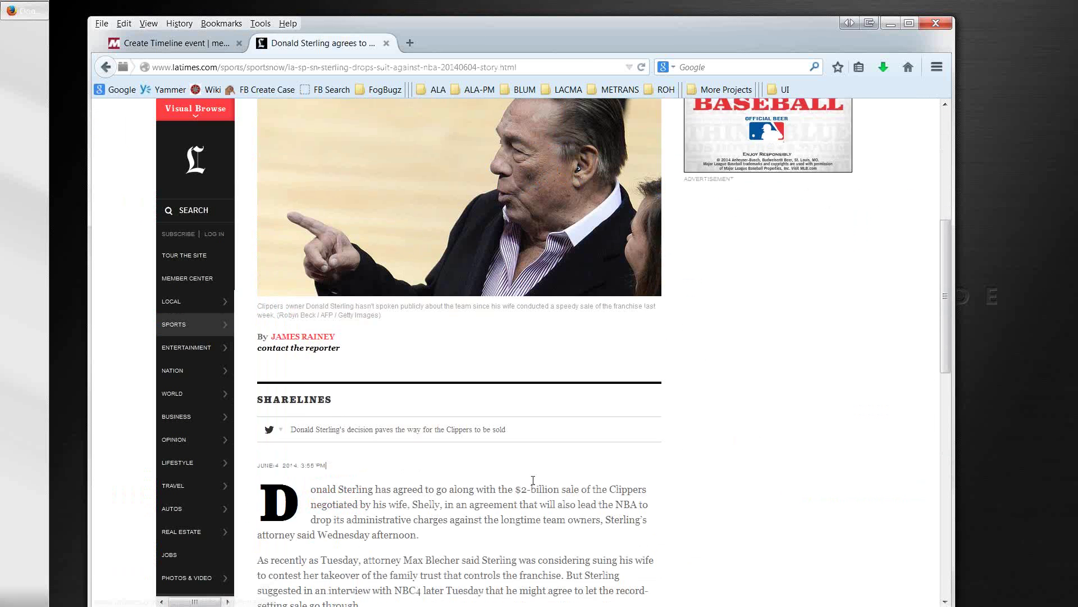
left_click_drag(420, 422, 270, 393)
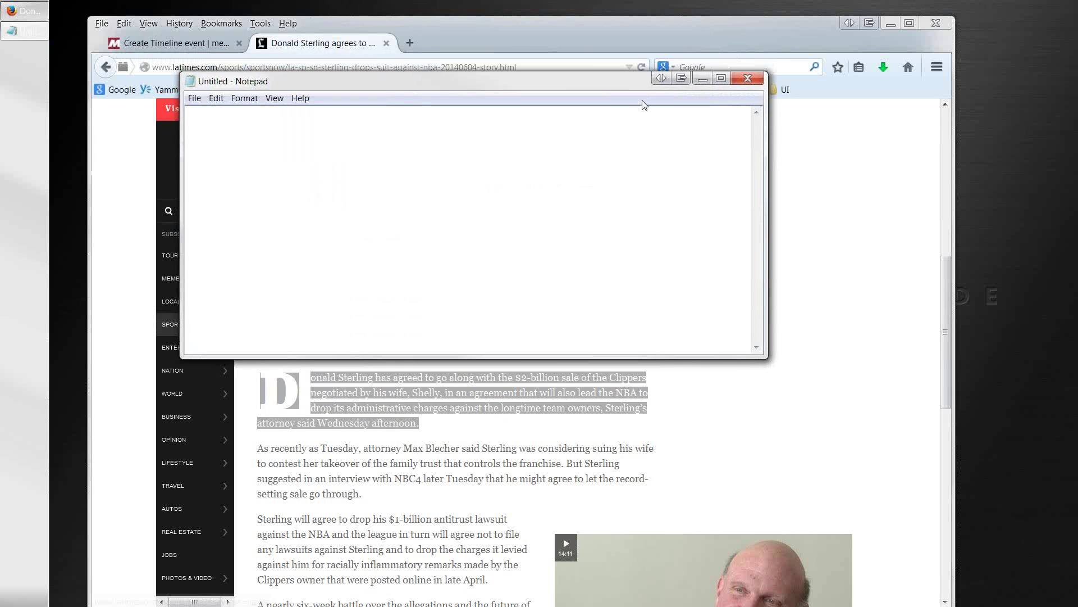
type("Donald Sterling has agreed to go along with the $2-billion sale of the Clippers negotiated by his wife, Shelly, in an agreement that will also lead the NBA to drop its administrative charges against the longtime team owners, Sterling’s attorney said Wednesday afternoon.")
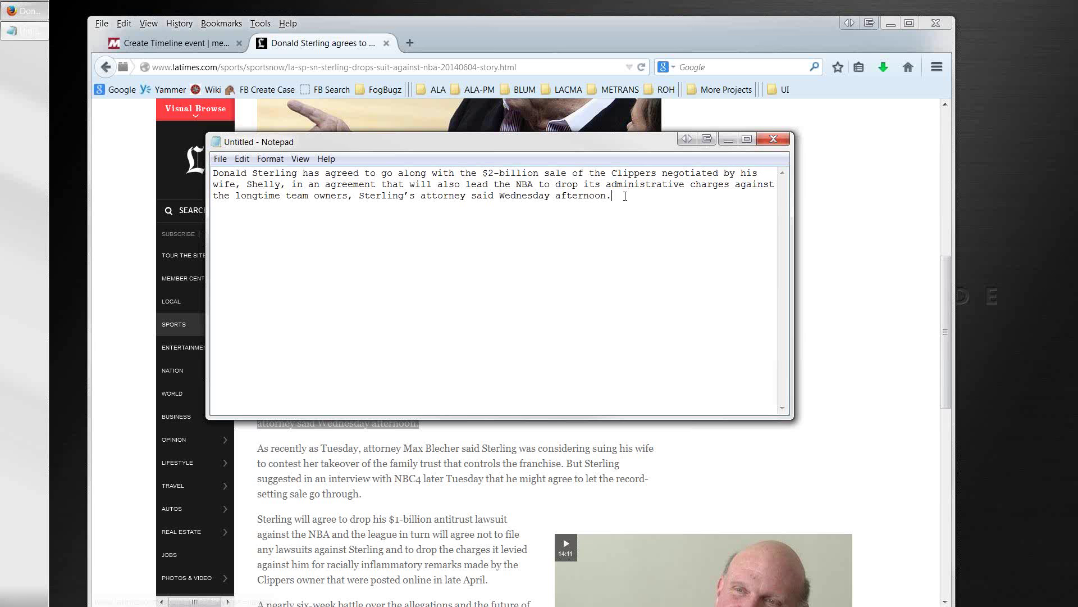
left_click_drag(625, 196, 303, 171)
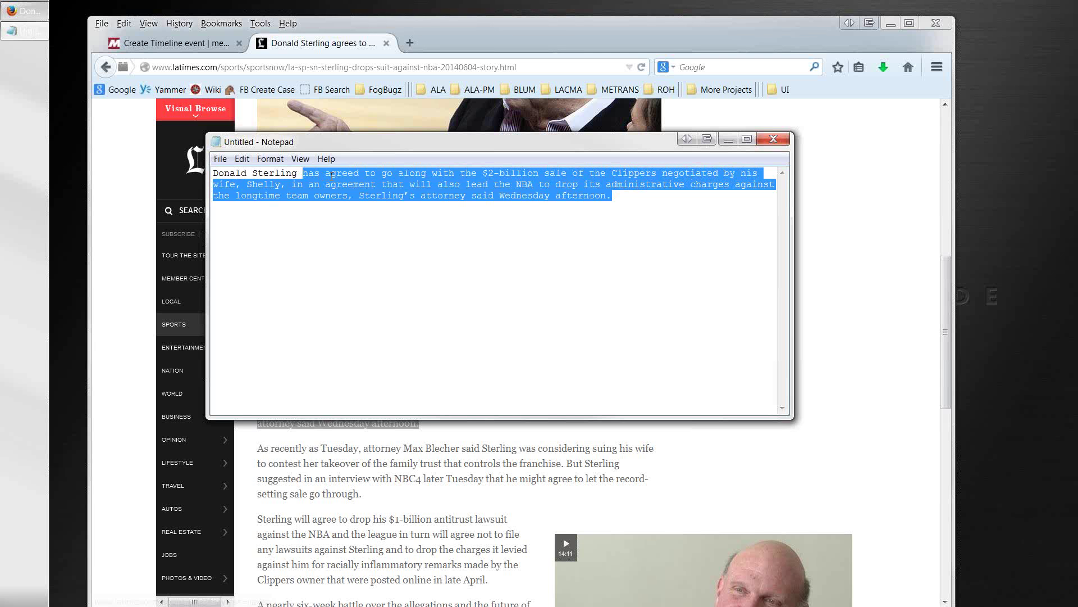
key("ctrl+a")
key("ctrl+c")
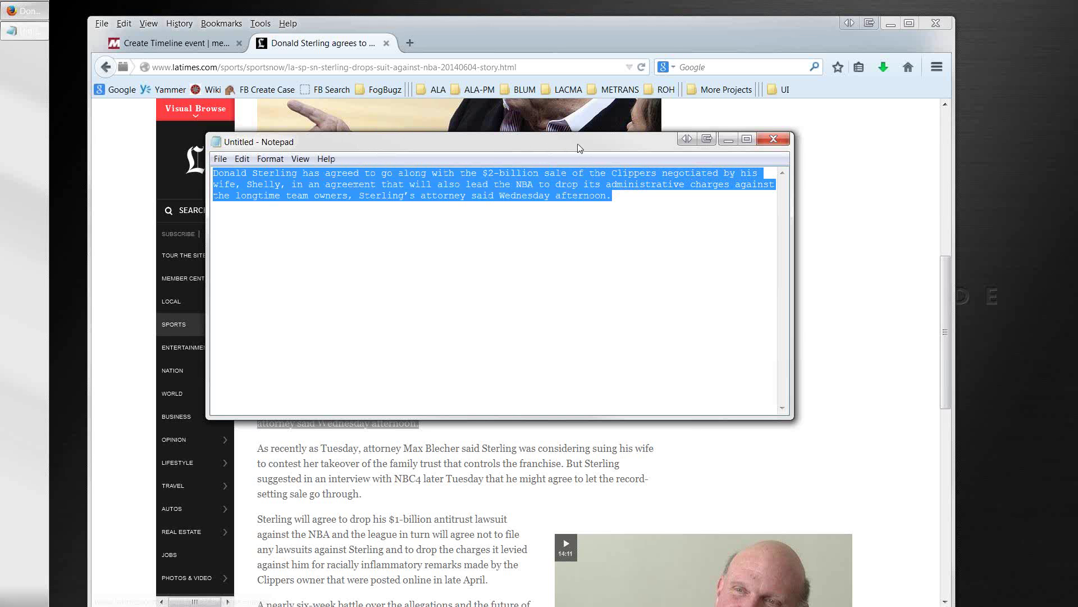
left_click_drag(580, 148, 0, 78)
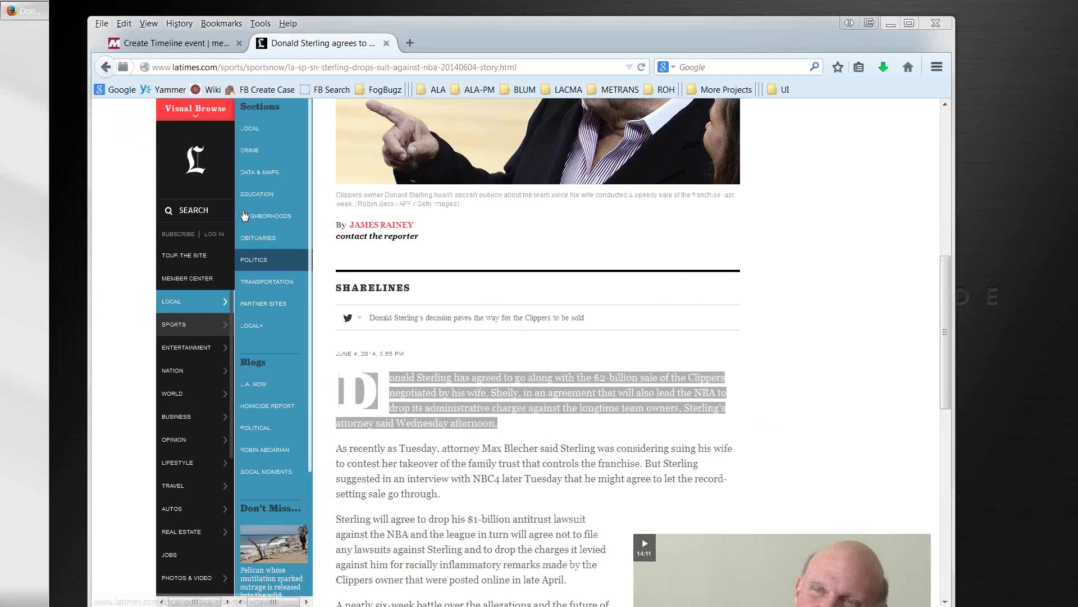
left_click(187, 42)
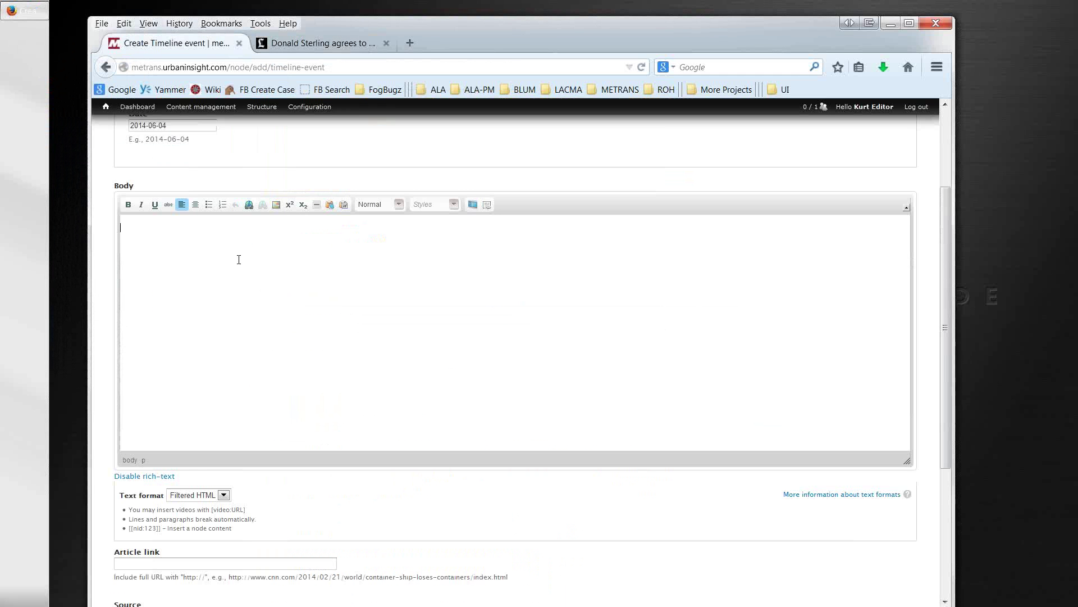
Step: Paste the lead paragraph into the Body editor
key("ctrl+v")
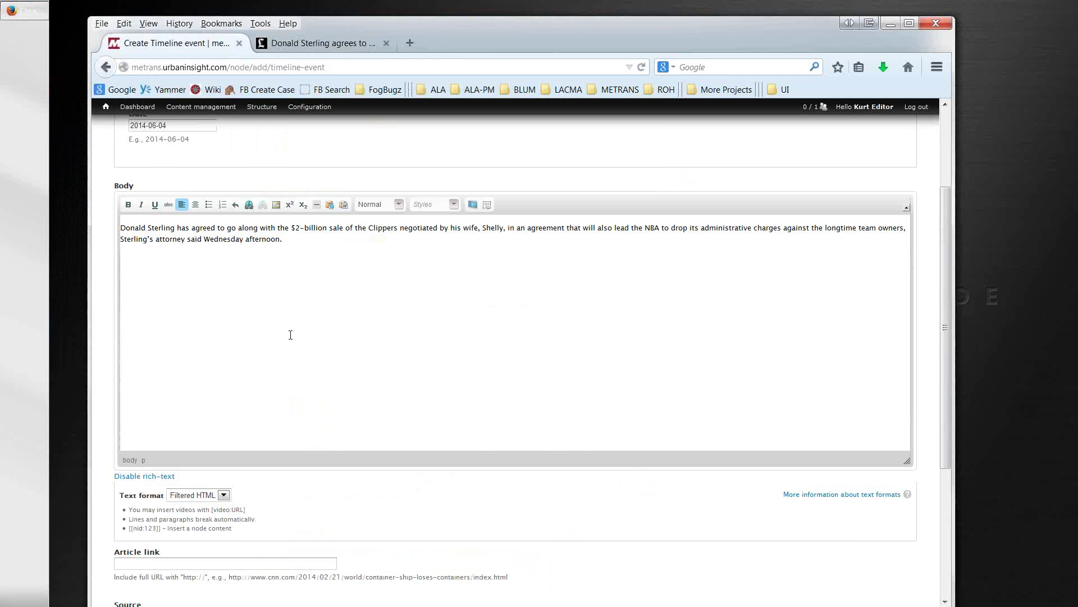
scroll(287, 339, "down", 4)
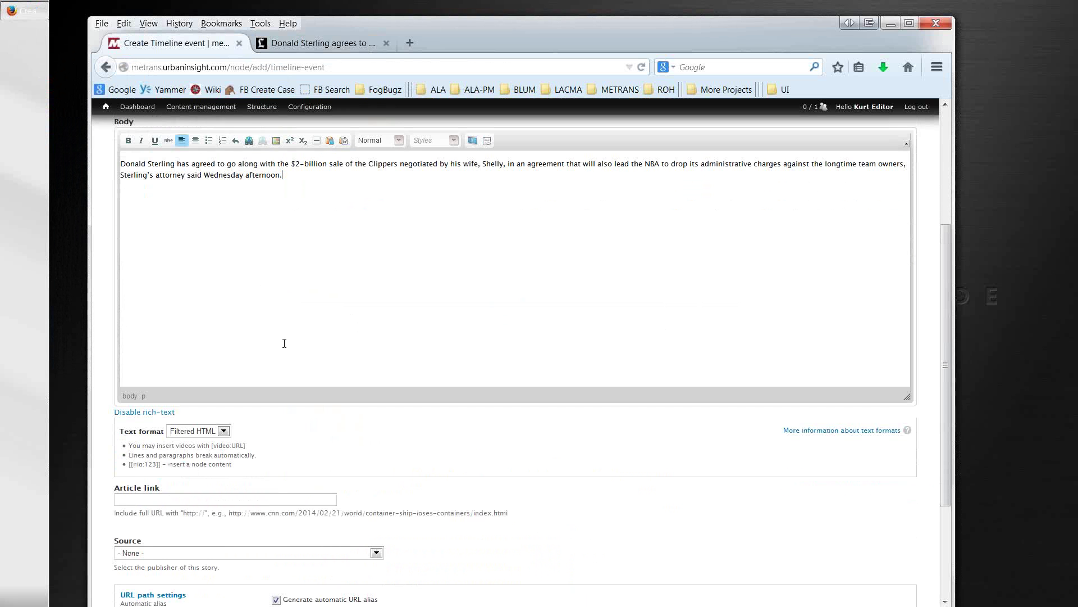
left_click(312, 45)
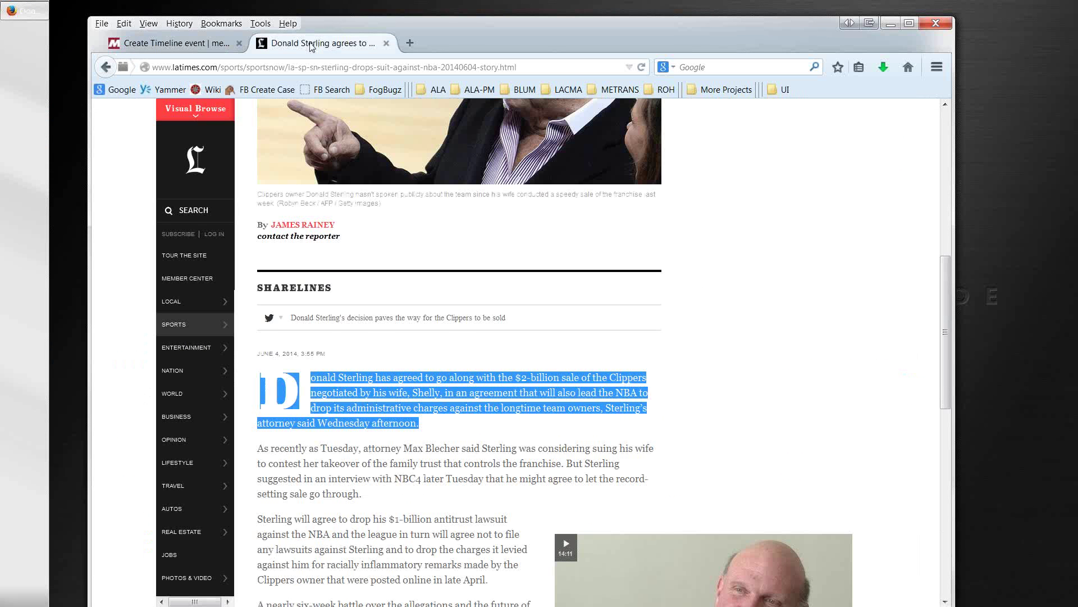
scroll(451, 339, "up", 9)
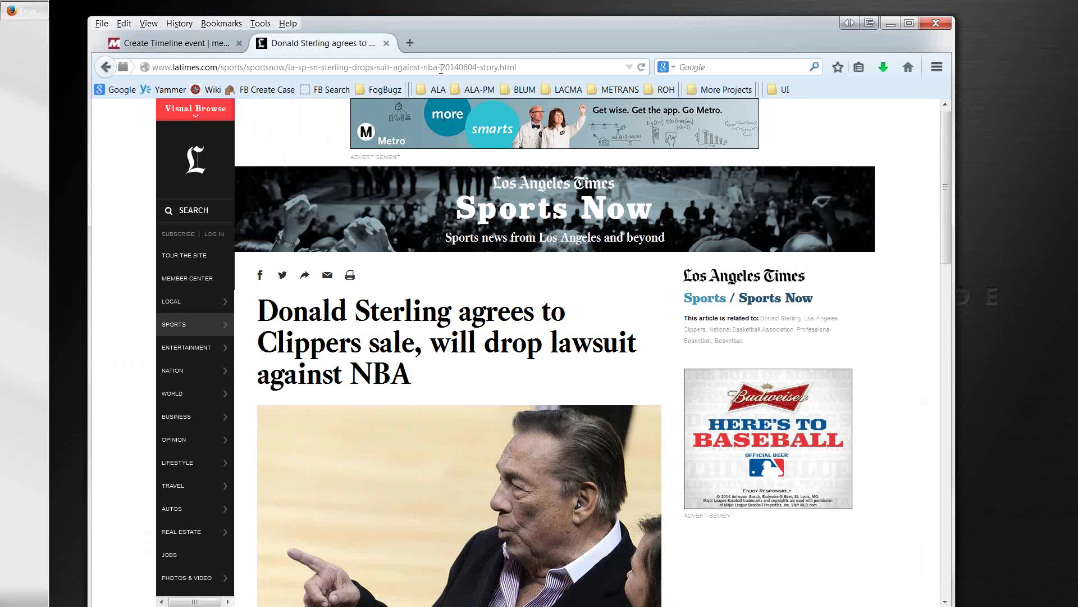
Step: Enter the LA Times Sterling article's web address in the Article link field
left_click(441, 68)
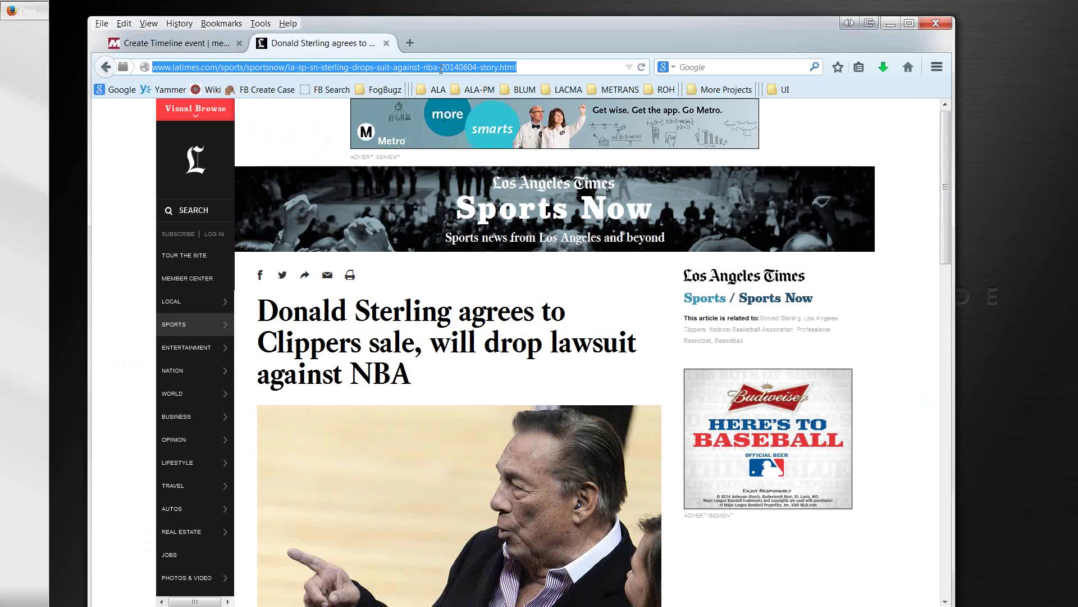
left_click(180, 48)
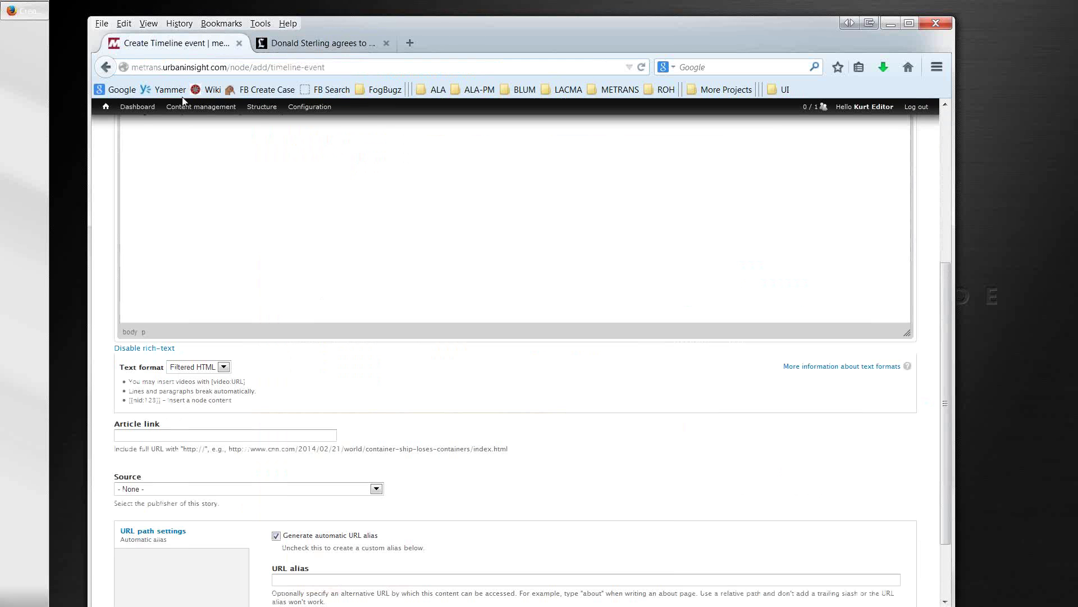
left_click(175, 437)
key("ctrl+v")
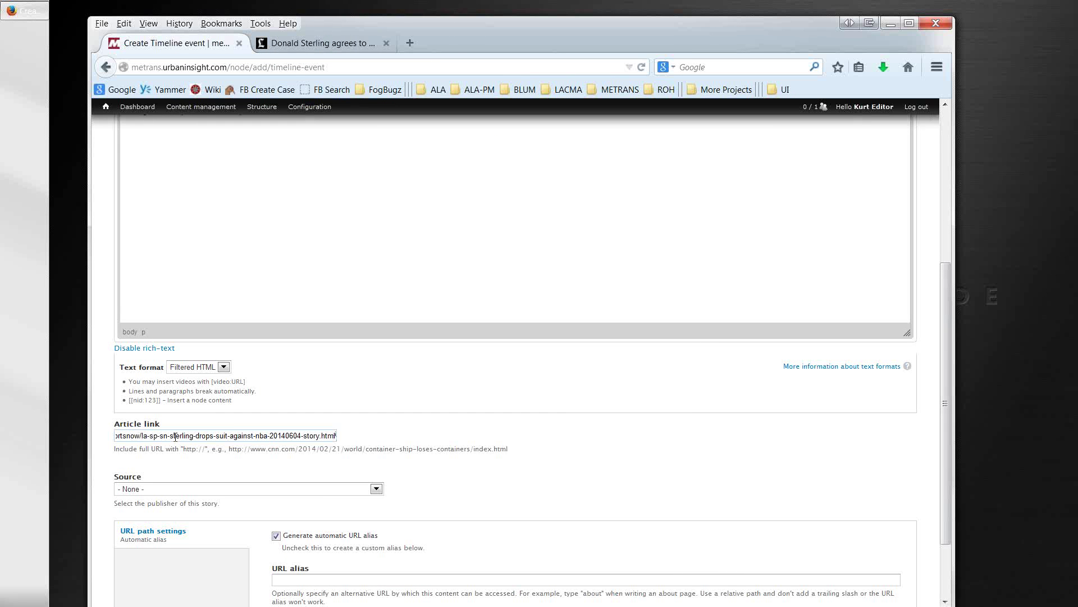
key("Home")
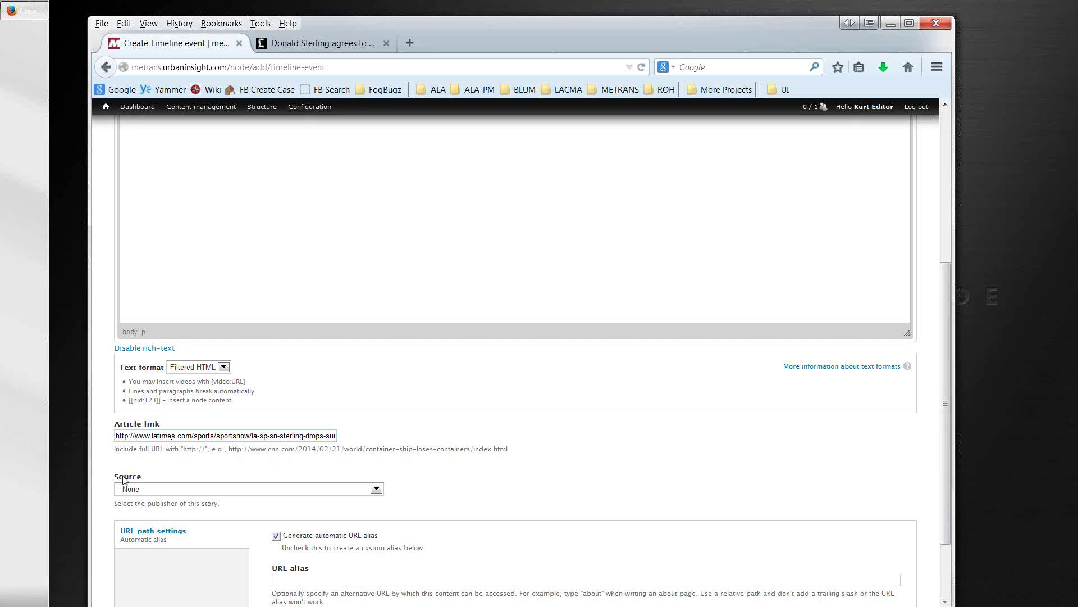
left_click(149, 490)
left_click(531, 498)
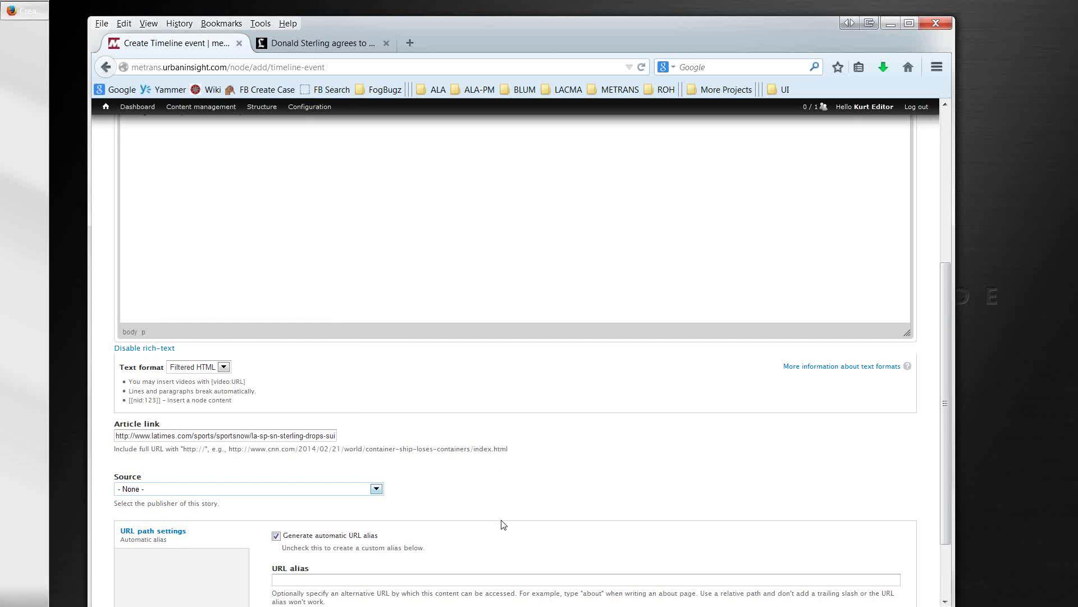
Step: Choose Los Angeles Times as the Source and save the Donald Sterling timeline event
left_click(377, 491)
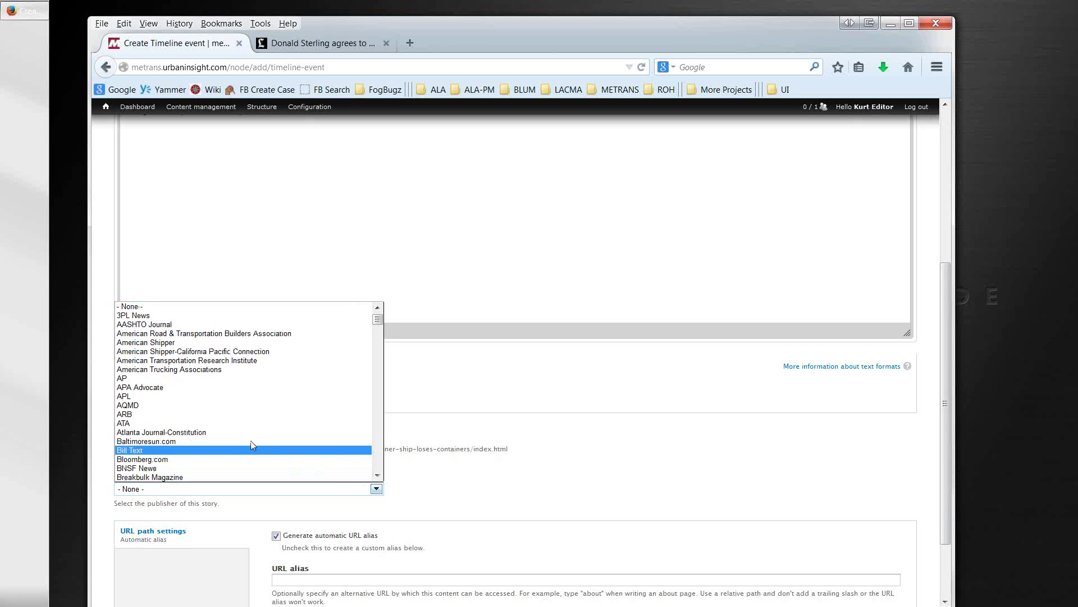
scroll(236, 441, "down", 10)
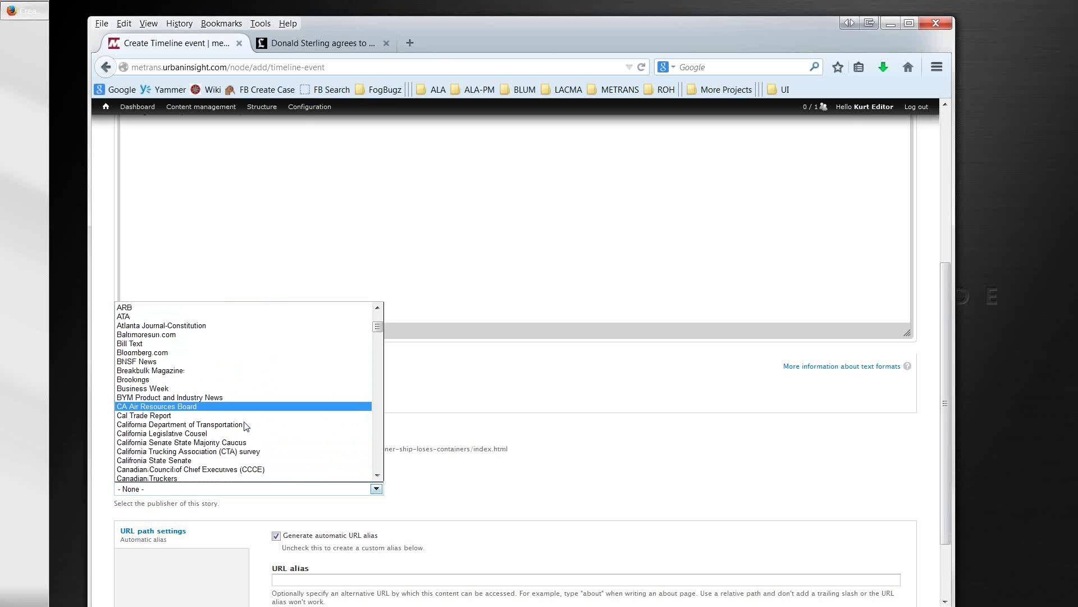
scroll(244, 431, "down", 8)
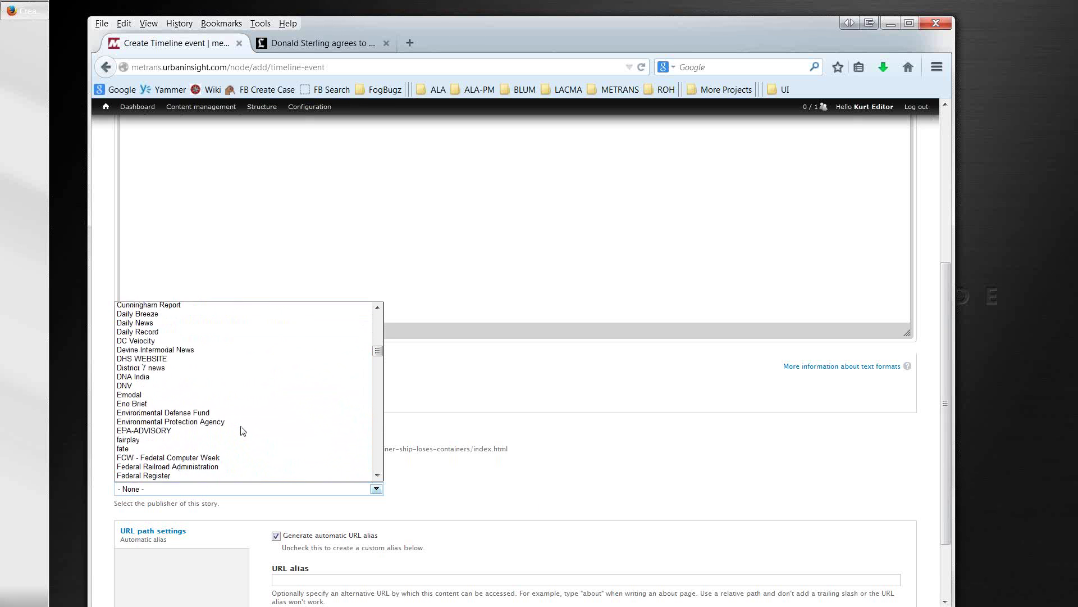
left_click_drag(377, 357, 378, 391)
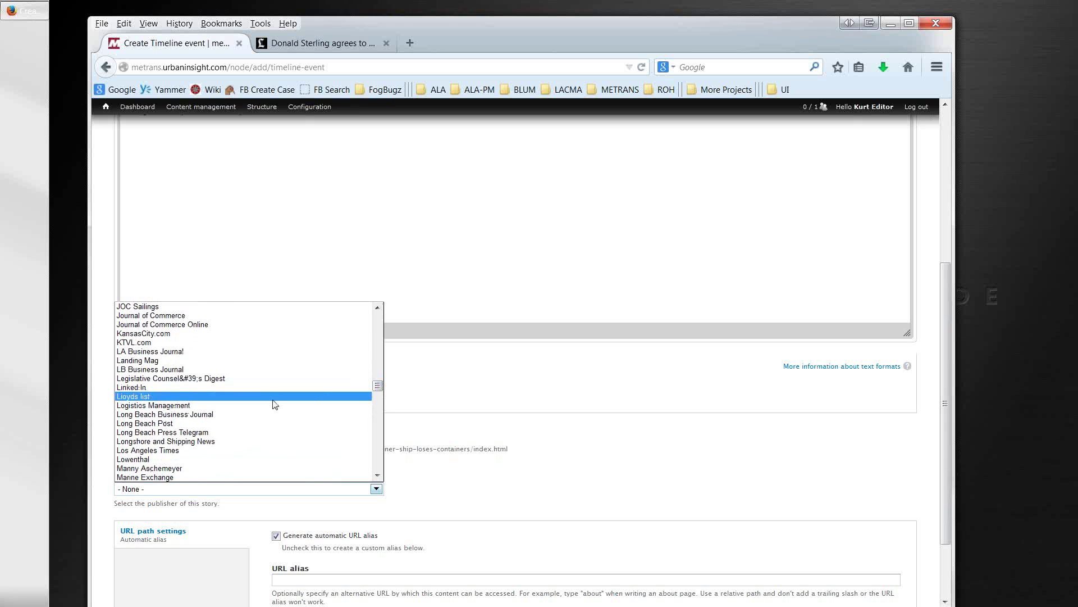
left_click(197, 457)
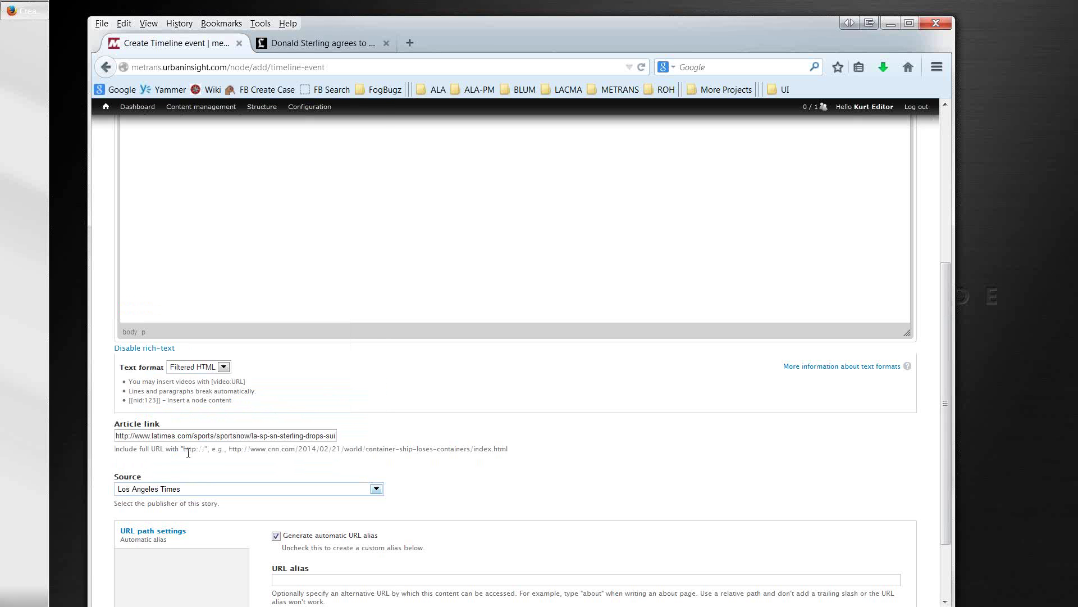
scroll(492, 499, "down", 3)
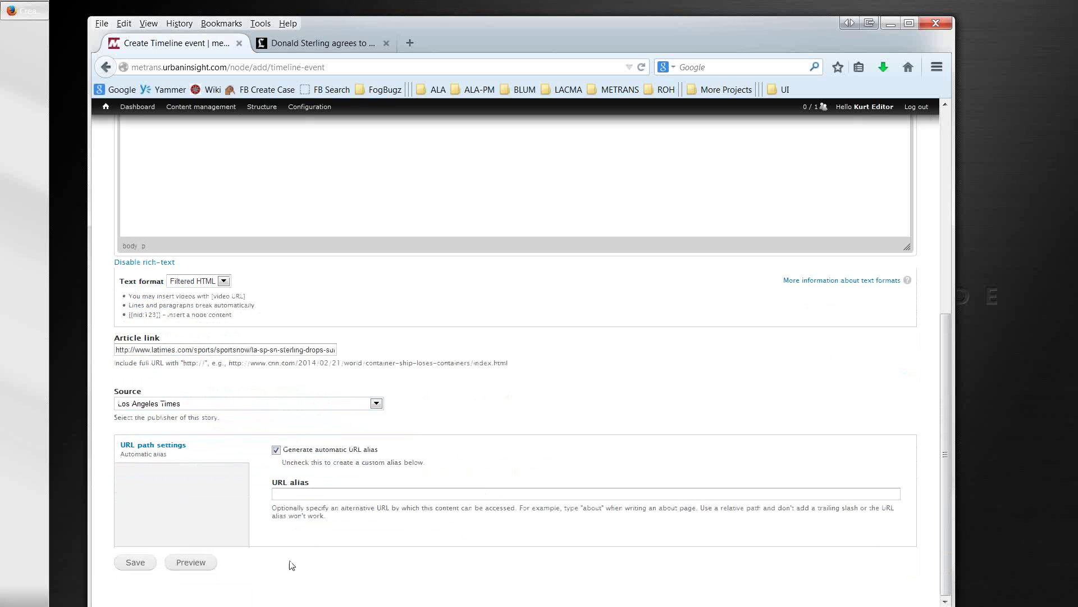
left_click(142, 565)
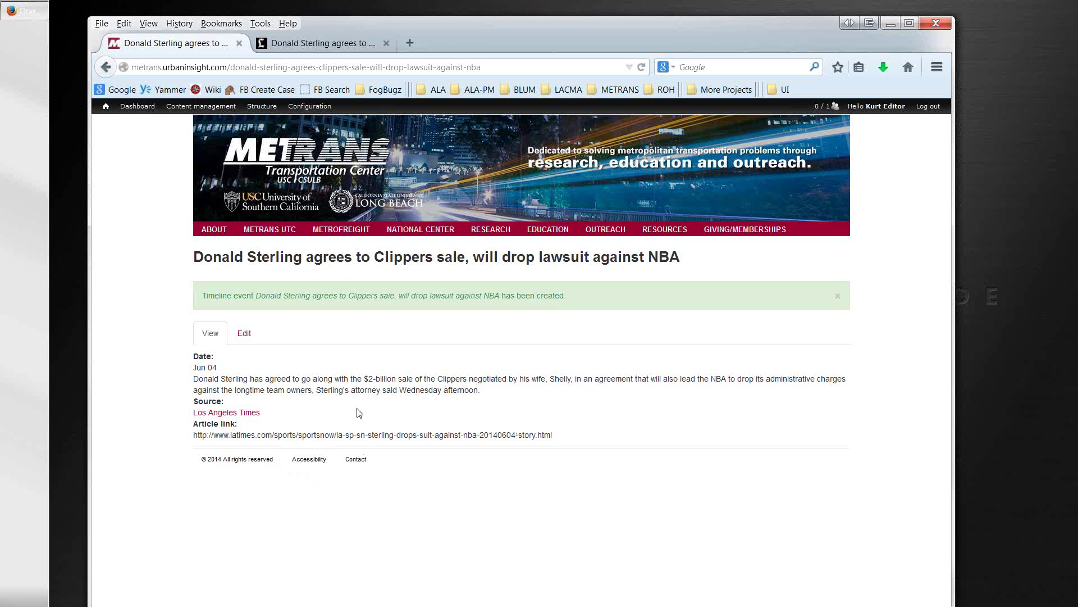
Step: Open the Searchable Goods Movement Timeline Database page under Research and reload it
mouse_move(416, 232)
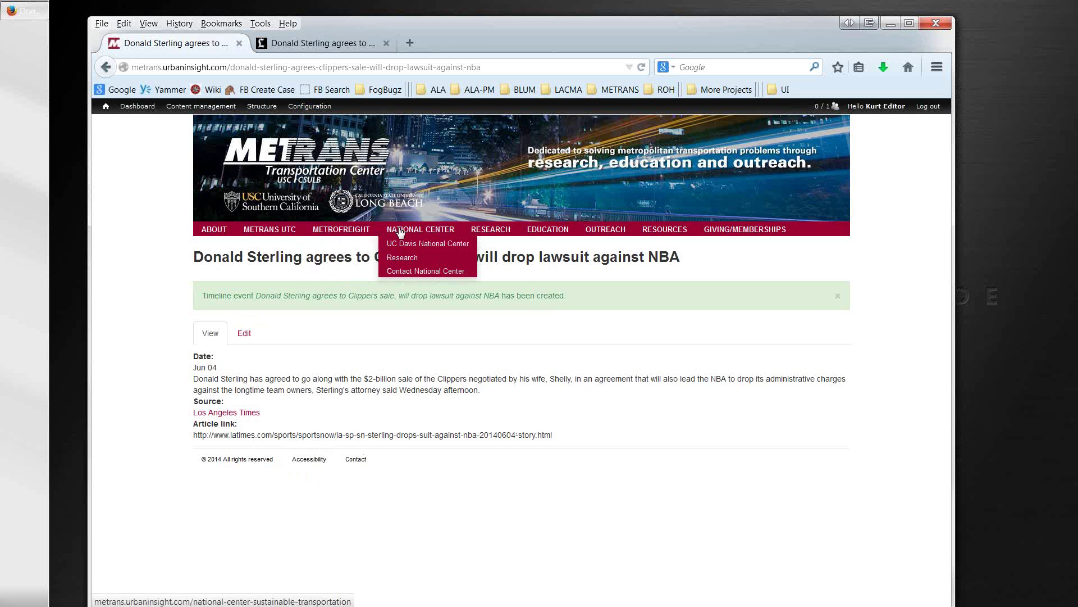
mouse_move(481, 232)
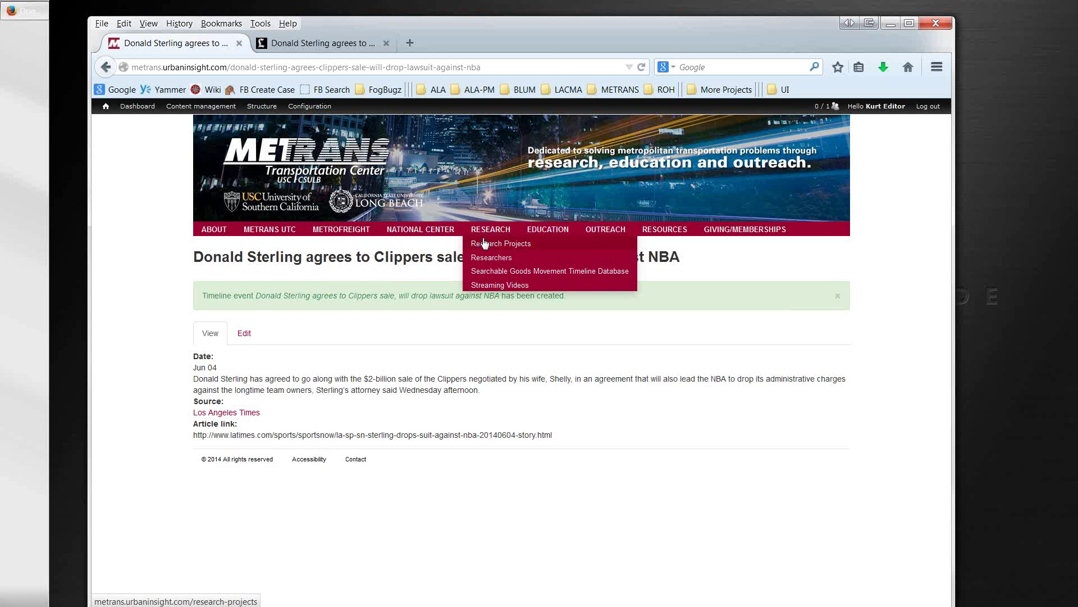
left_click(487, 274)
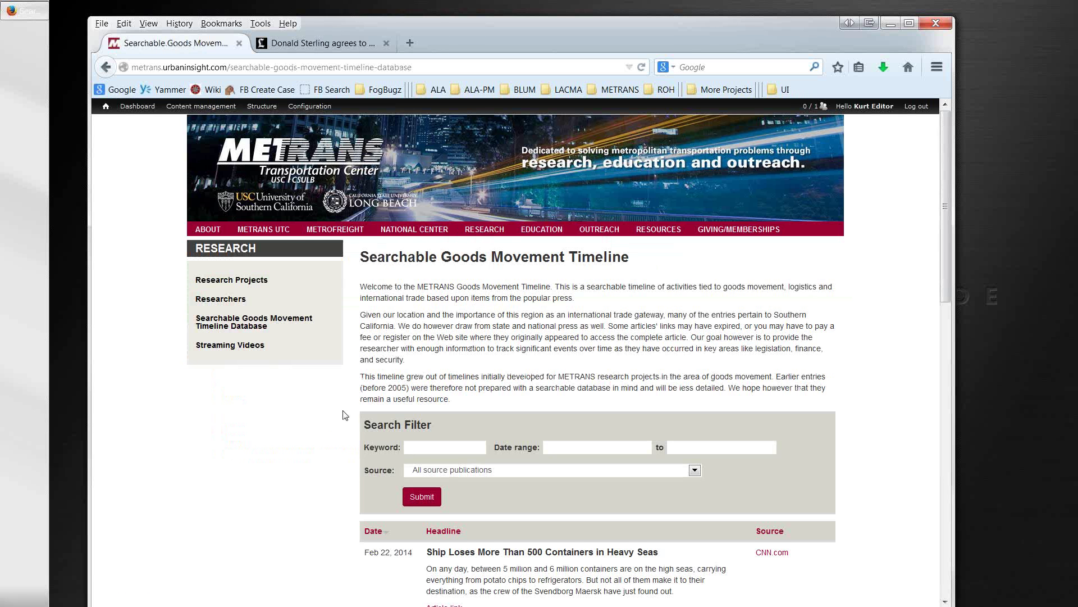
scroll(342, 415, "down", 3)
scroll(341, 415, "down", 2)
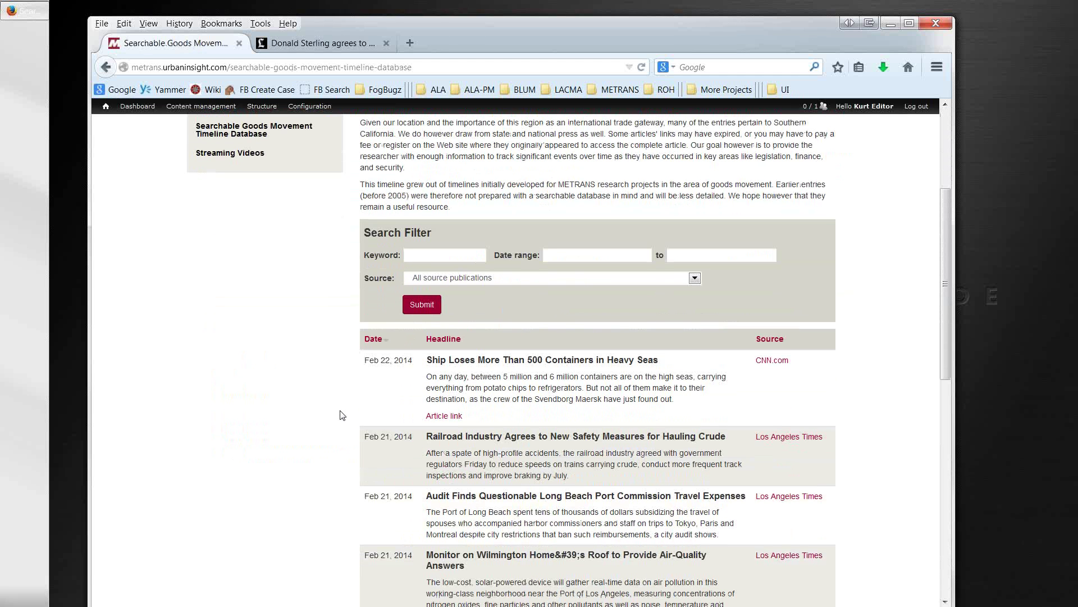
key("F5")
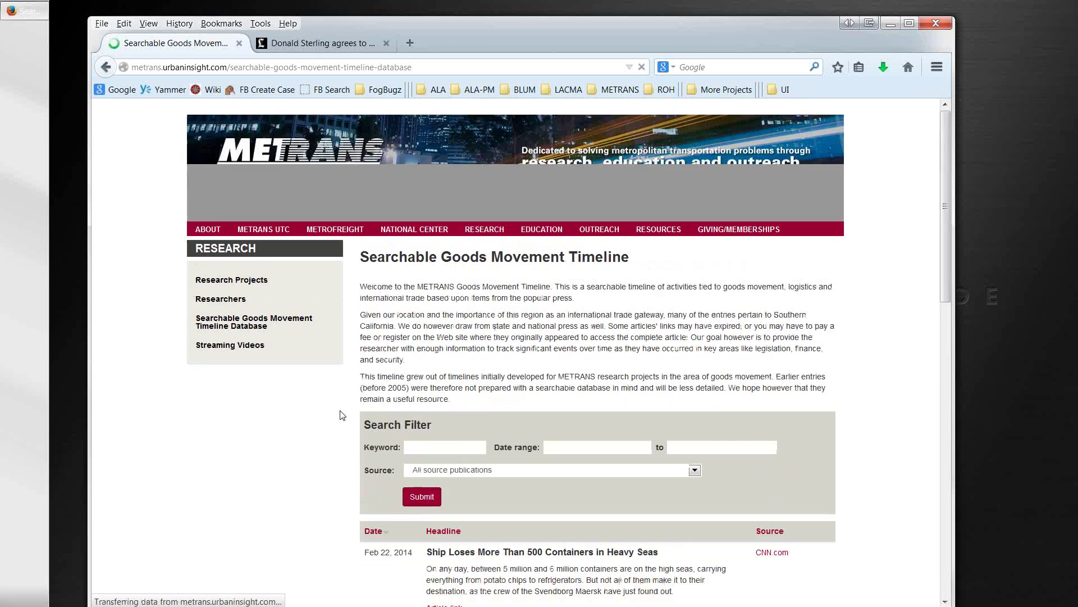
scroll(340, 429, "down", 4)
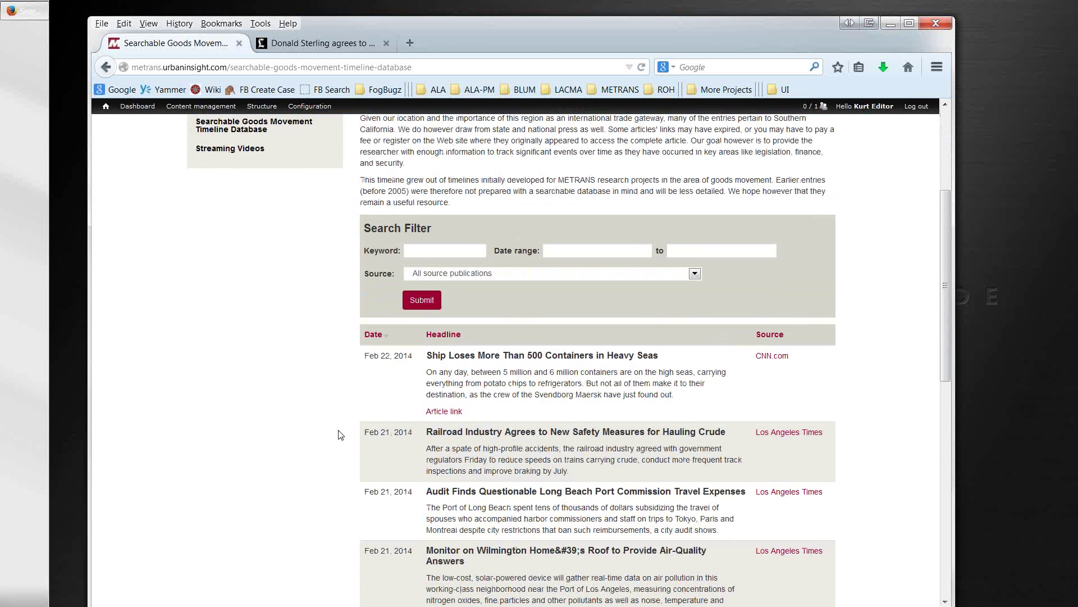
scroll(338, 431, "up", 3)
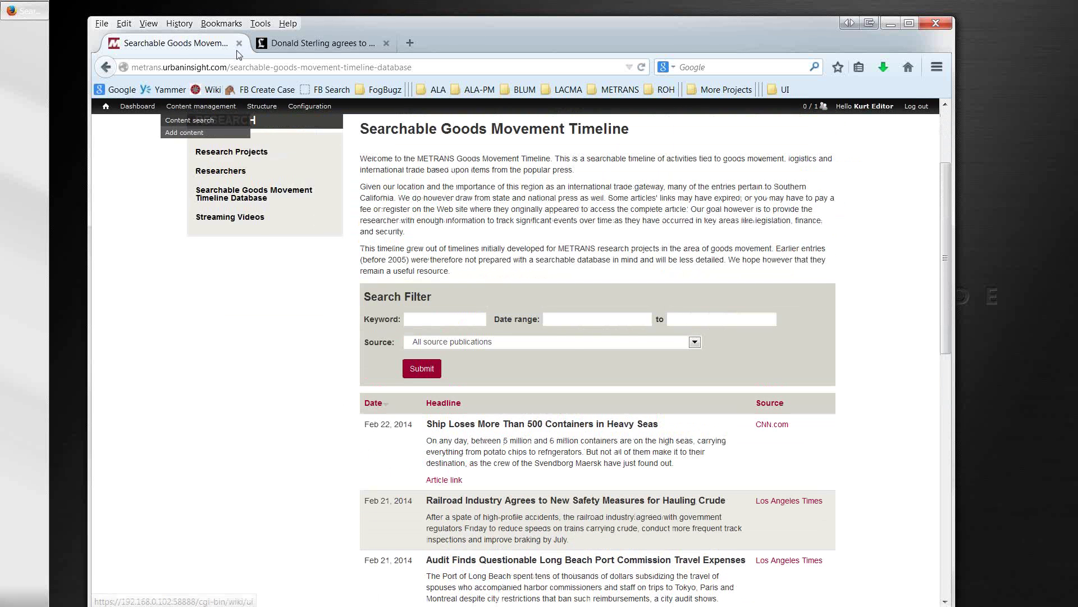
Step: Go back to the Donald Sterling event, edit it and save it again
left_click(106, 66)
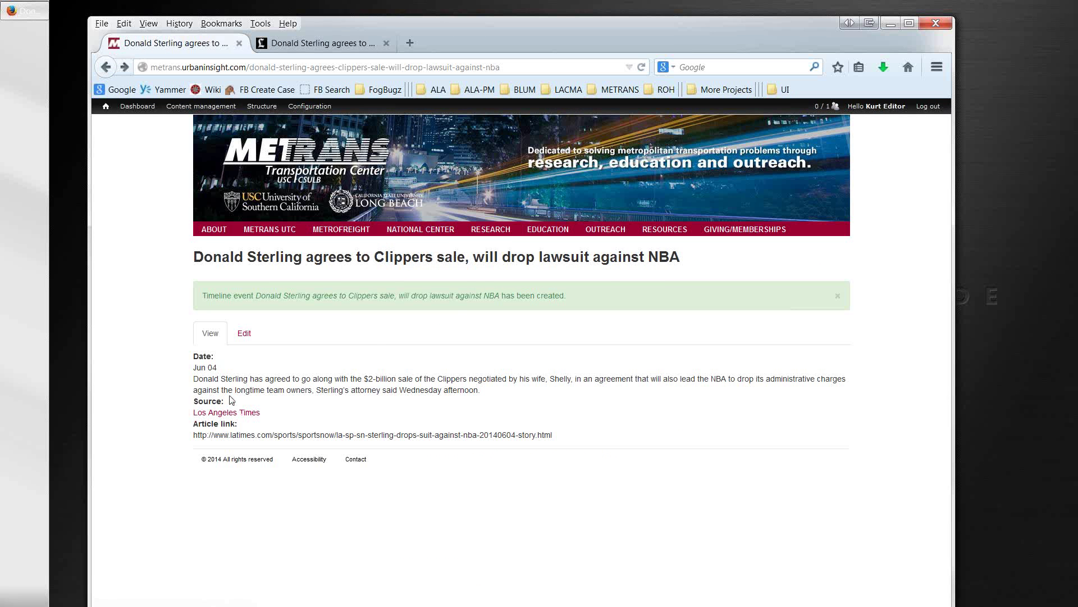
left_click(245, 336)
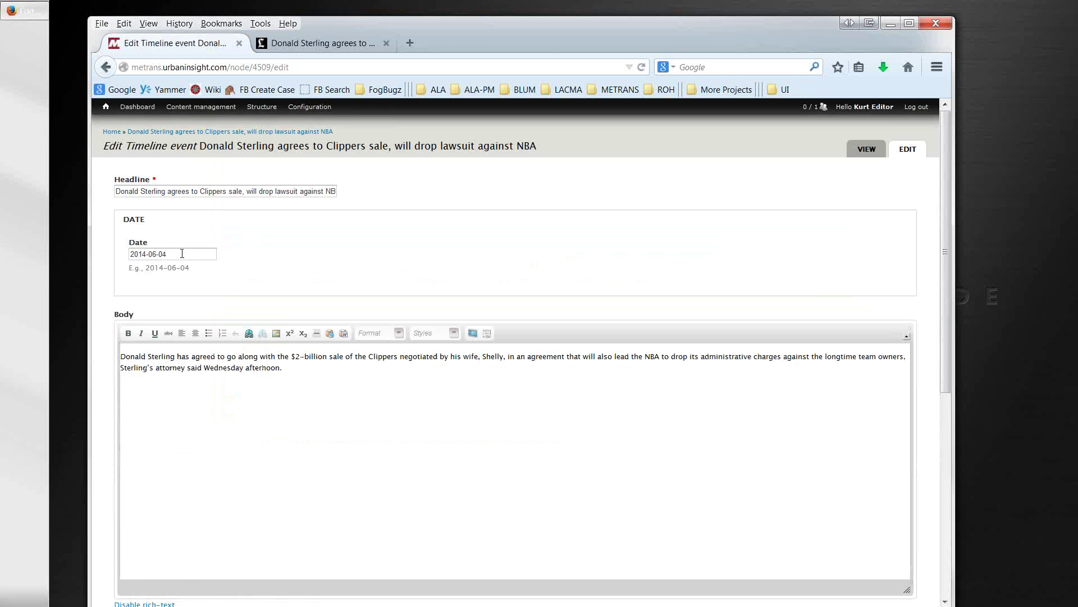
scroll(149, 422, "down", 6)
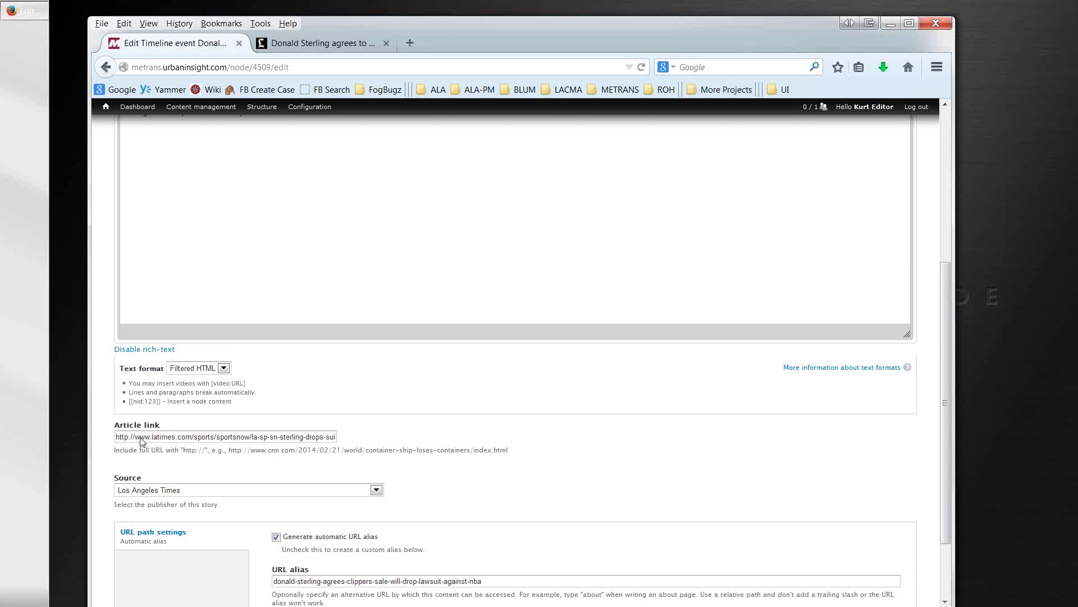
left_click(134, 564)
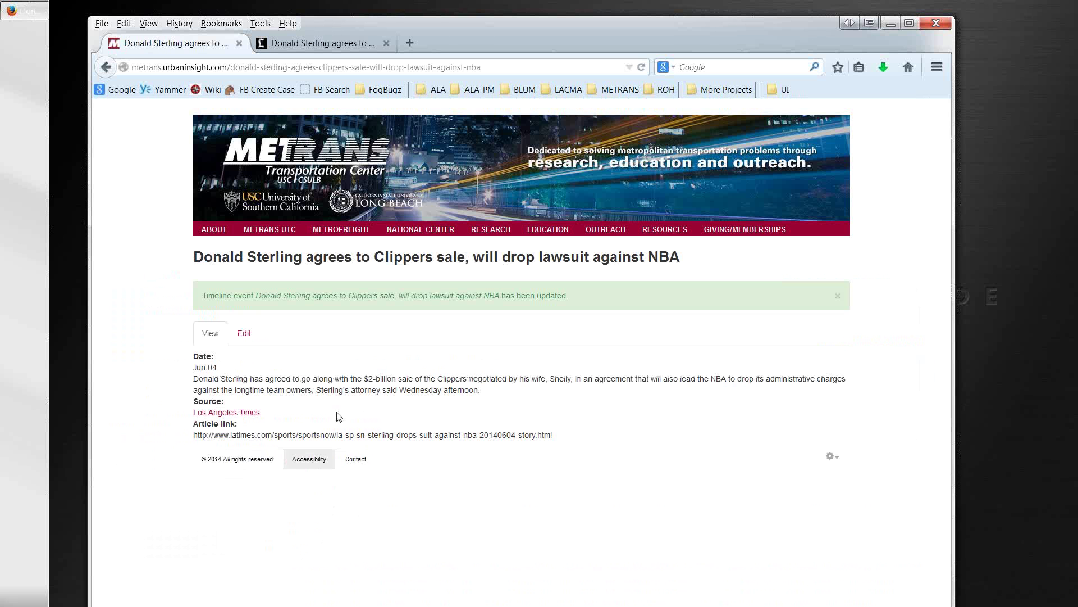
mouse_move(482, 236)
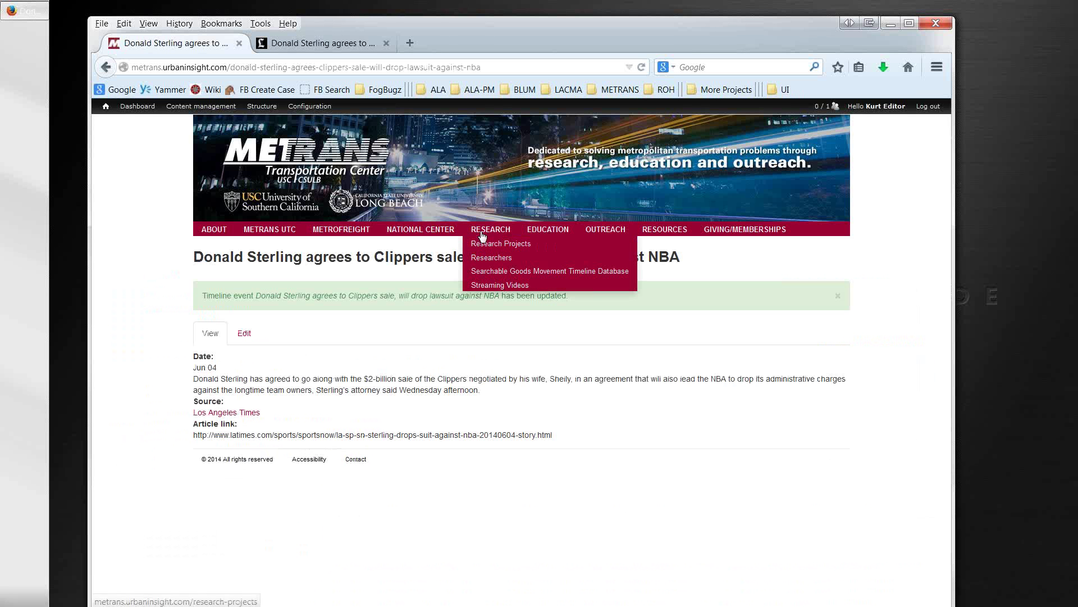
Step: Search the timeline database for the keyword 'donald', which finds nothing, then go back
left_click(482, 272)
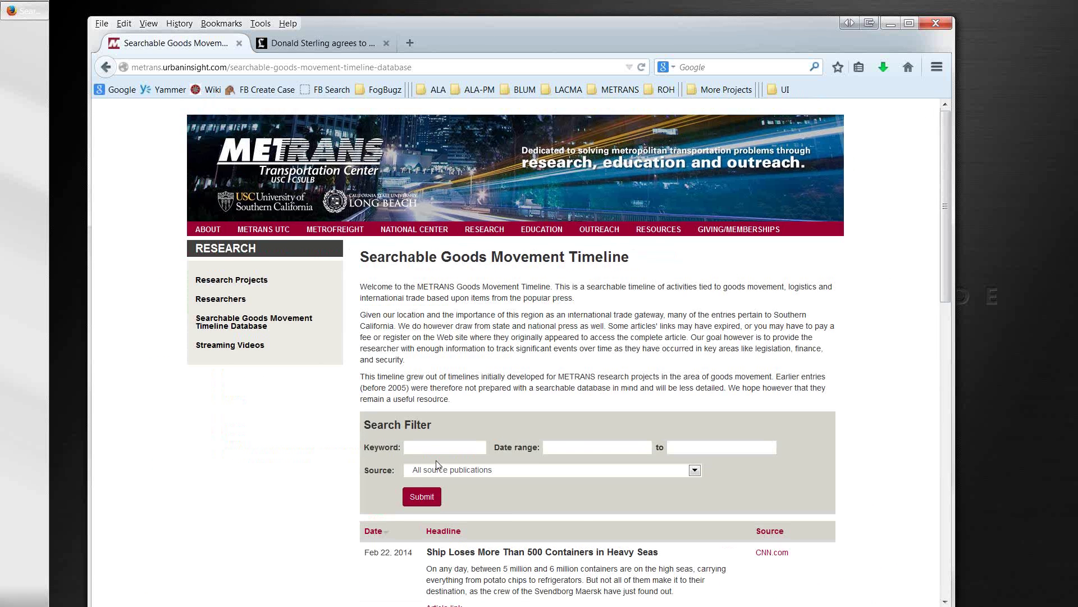
left_click(437, 450)
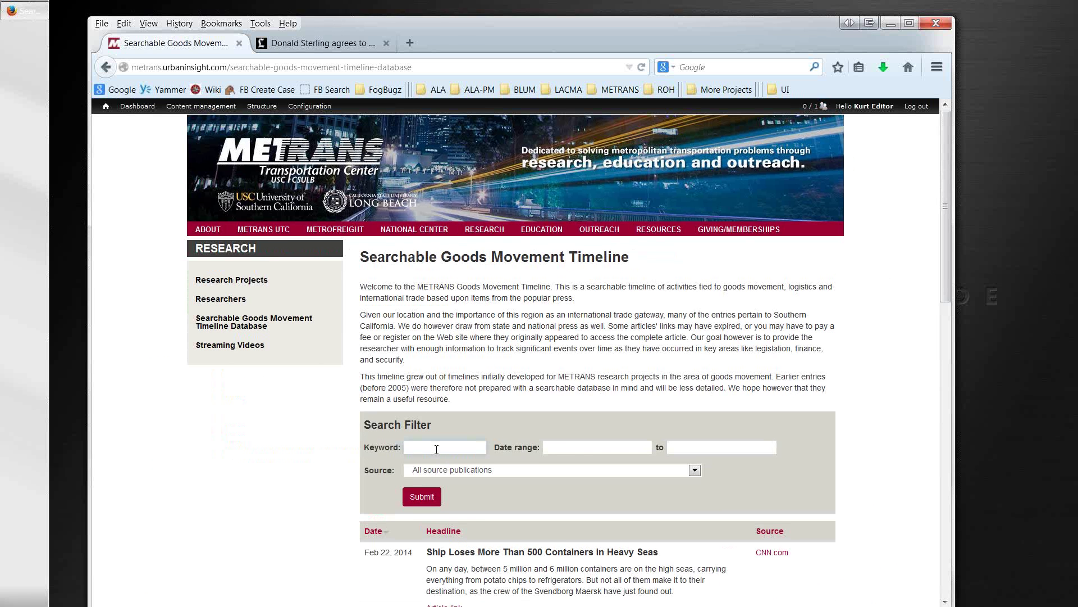
type("donald")
key("Return")
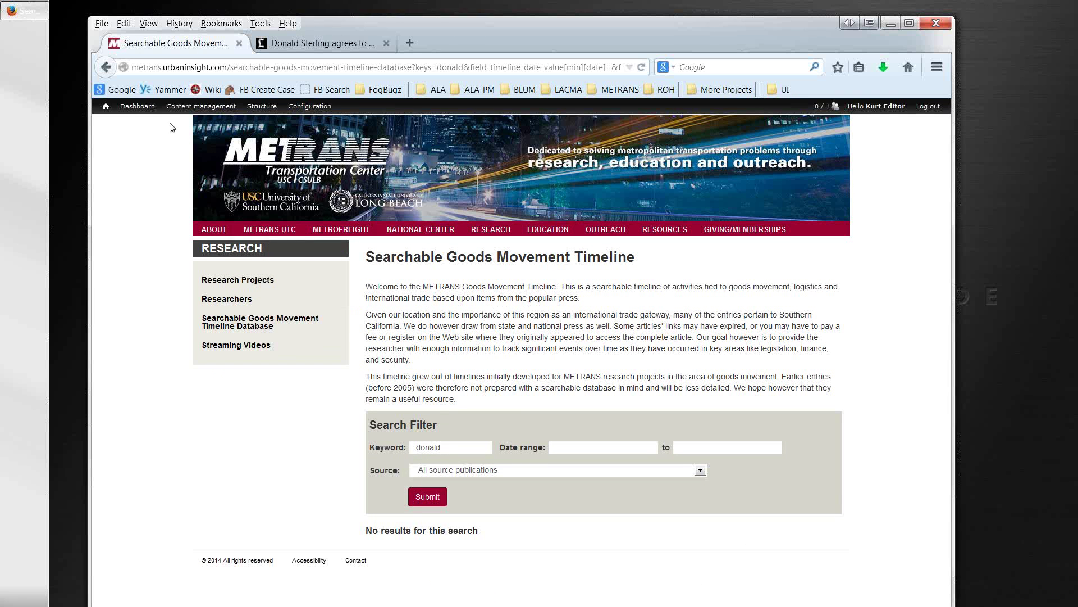
left_click(106, 67)
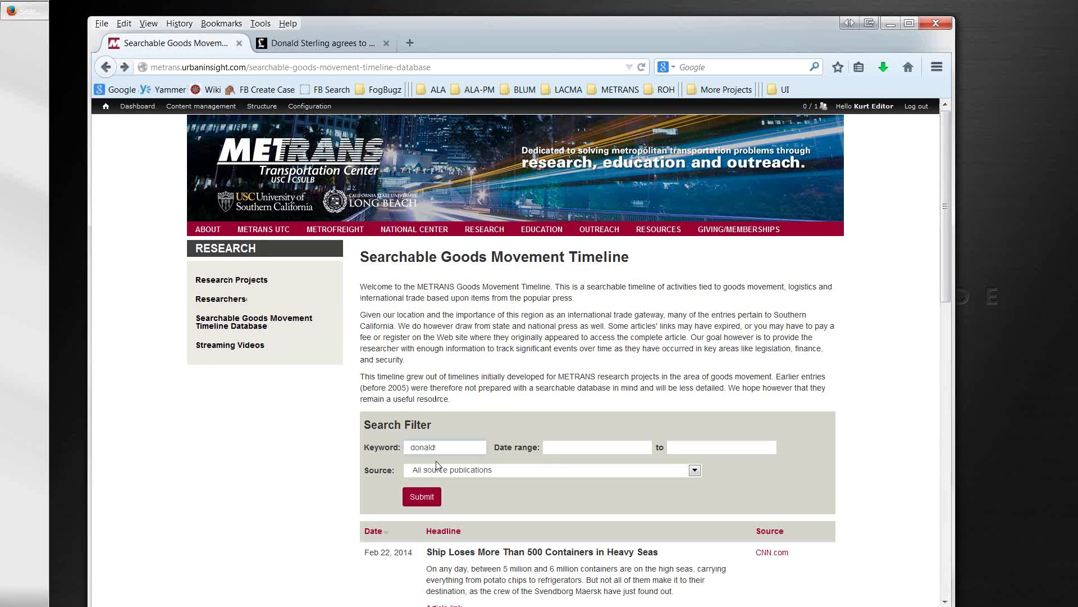
Step: Follow a Los Angeles Times source link in the listing and return to the timeline
scroll(464, 491, "down", 3)
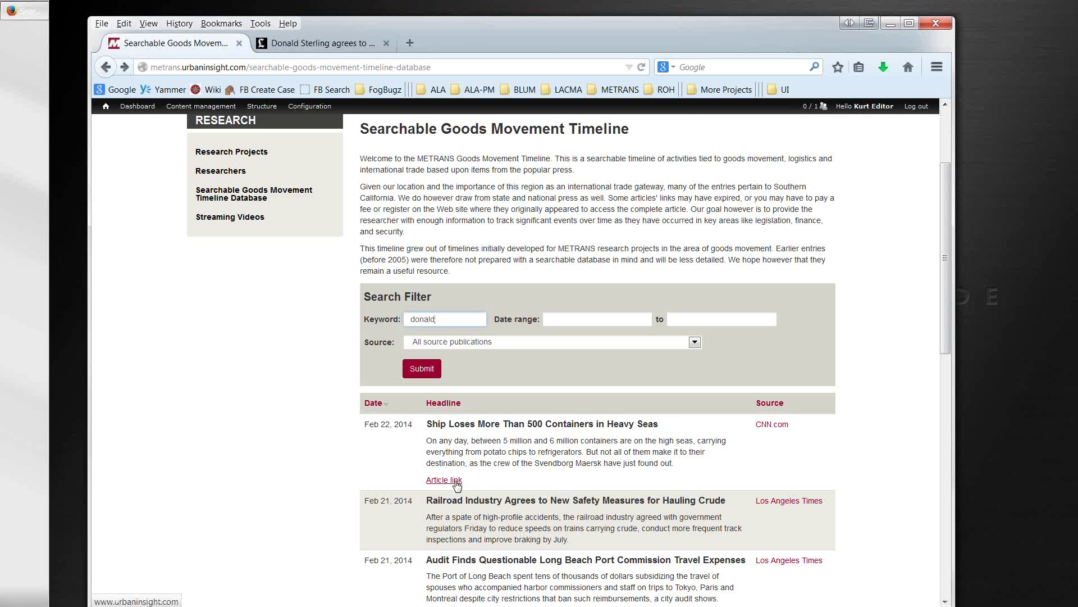
scroll(456, 484, "down", 2)
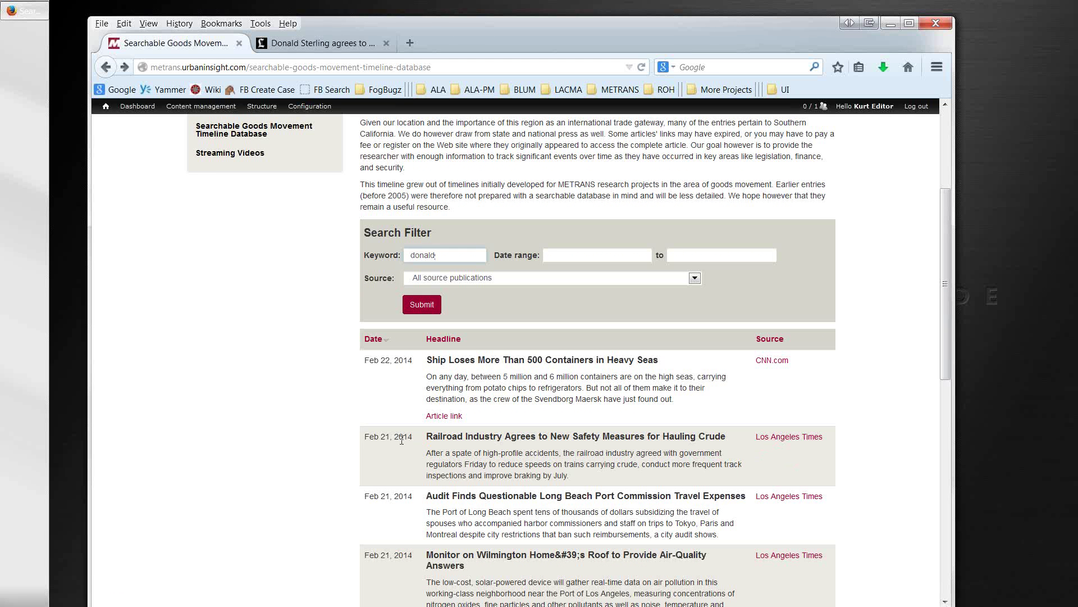
left_click_drag(410, 437, 432, 438)
left_click(764, 439)
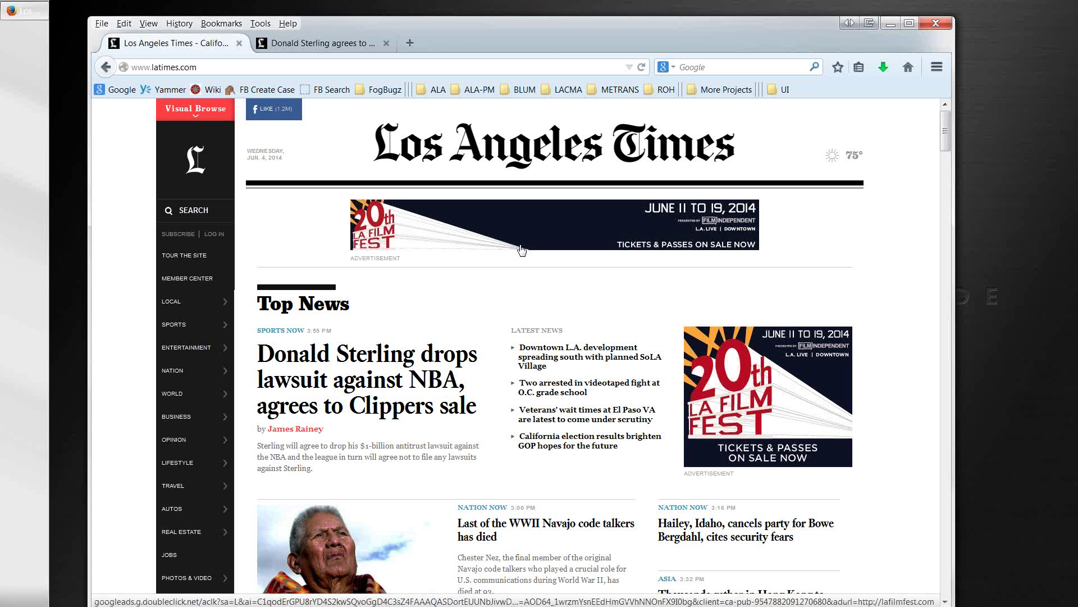
left_click(105, 68)
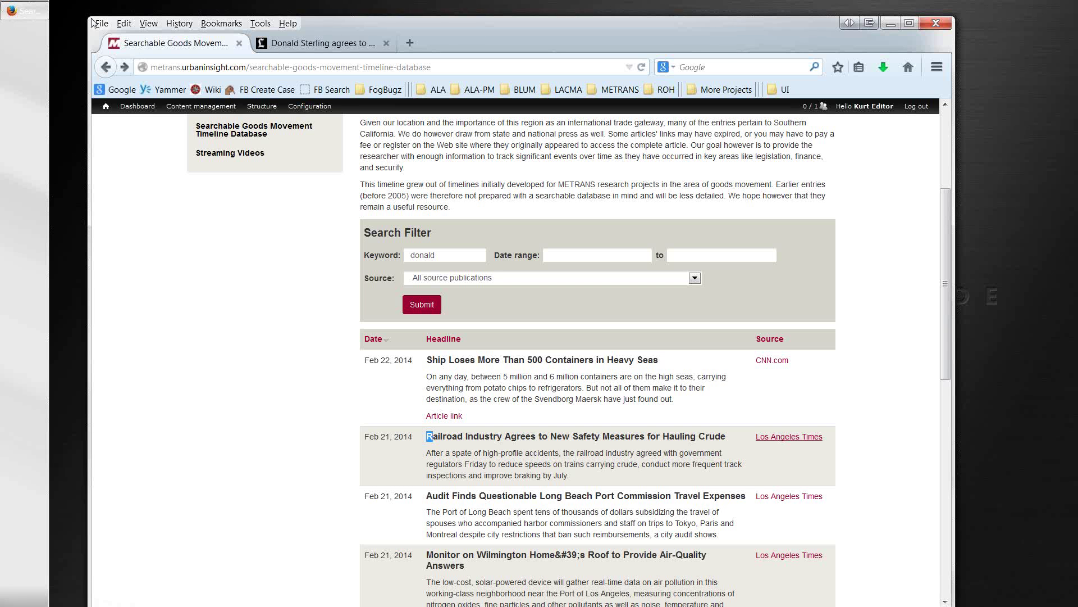
Step: Scroll to the top of the timeline and open ABOUT > Drupal Training and Sample Web Pages
left_click(195, 257)
scroll(203, 256, "up", 6)
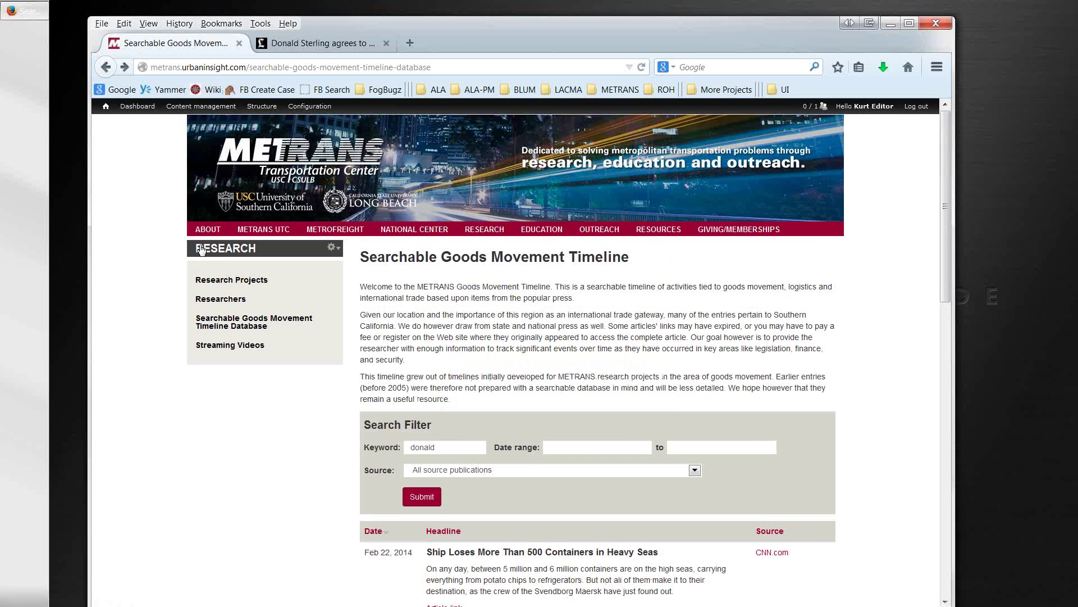
mouse_move(200, 232)
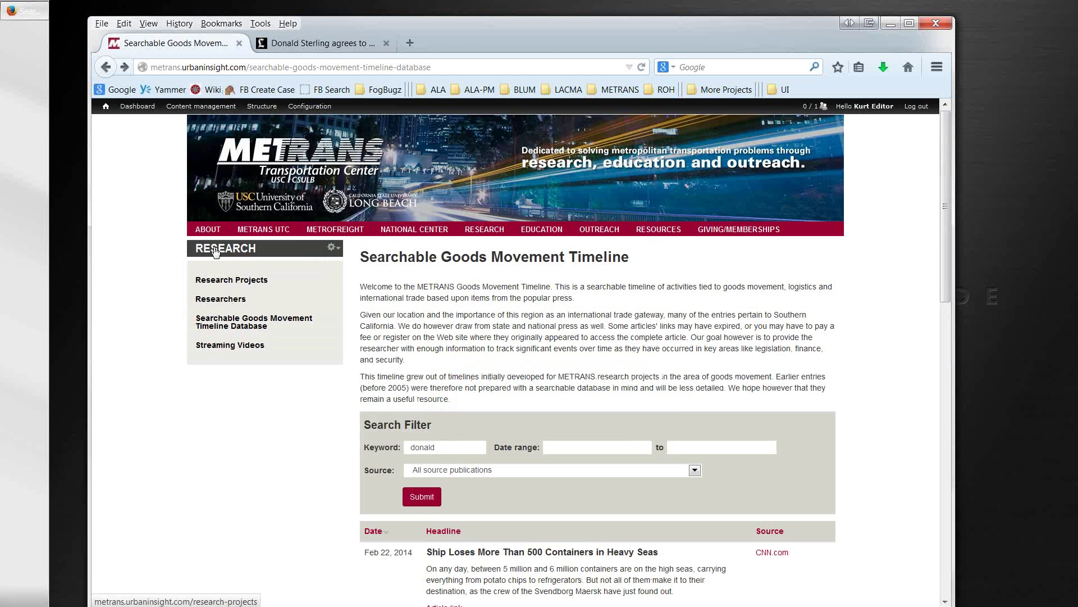
mouse_move(208, 231)
left_click(209, 341)
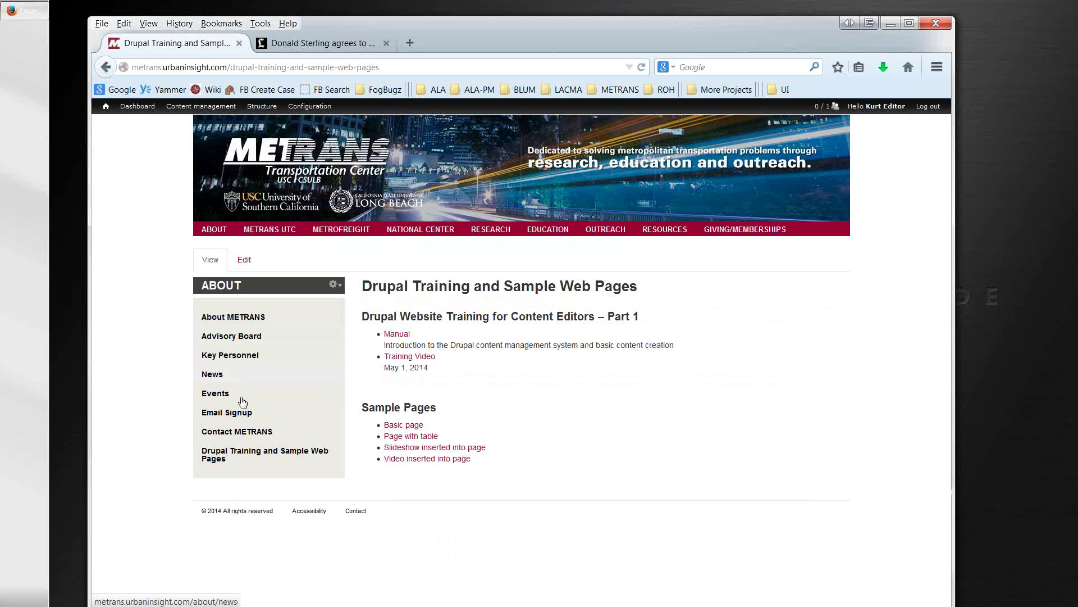
Step: Open the 'Video inserted into page' sample page, then switch to the LA Times tab
left_click(398, 459)
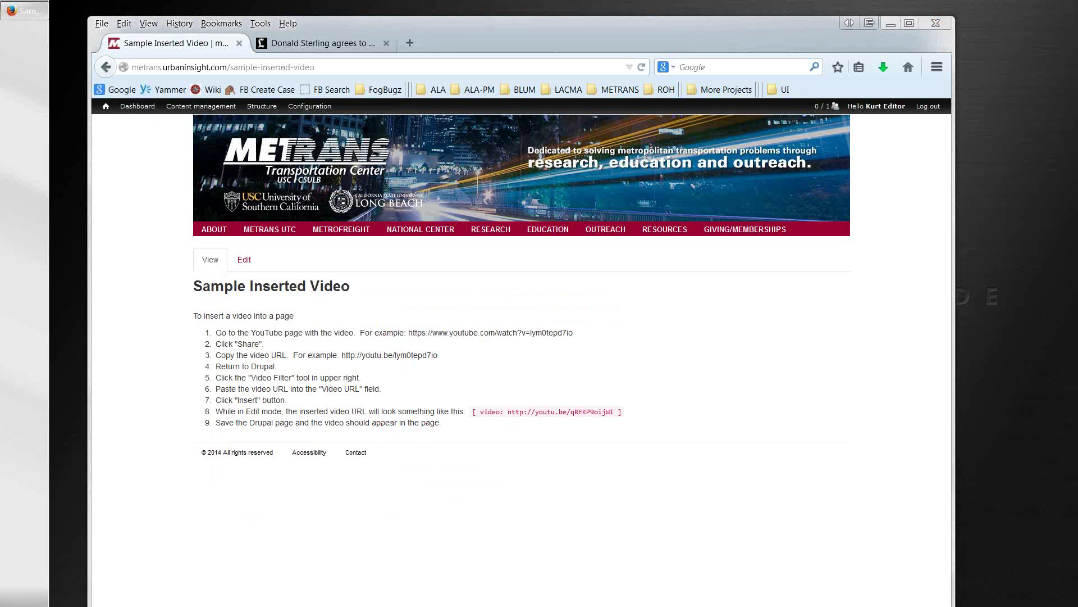
left_click(315, 43)
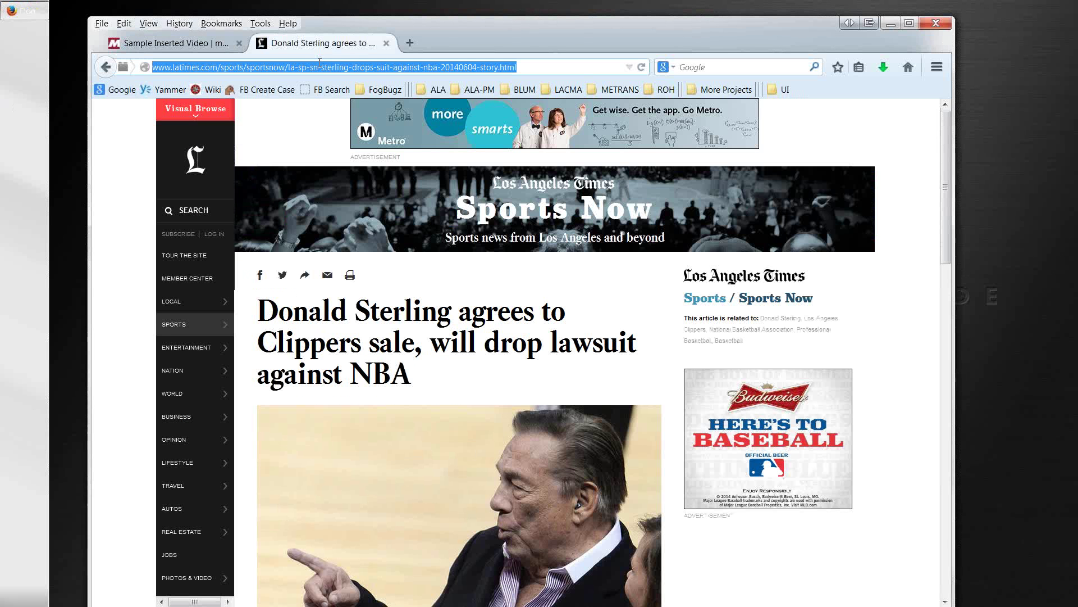
Step: Load the Making Hay YouTube video from the pasted URL and adjust its volume
type("http://www.youtube.com/watch?v=H-w-vpeaLOw&feature=youtu.be")
key("Return")
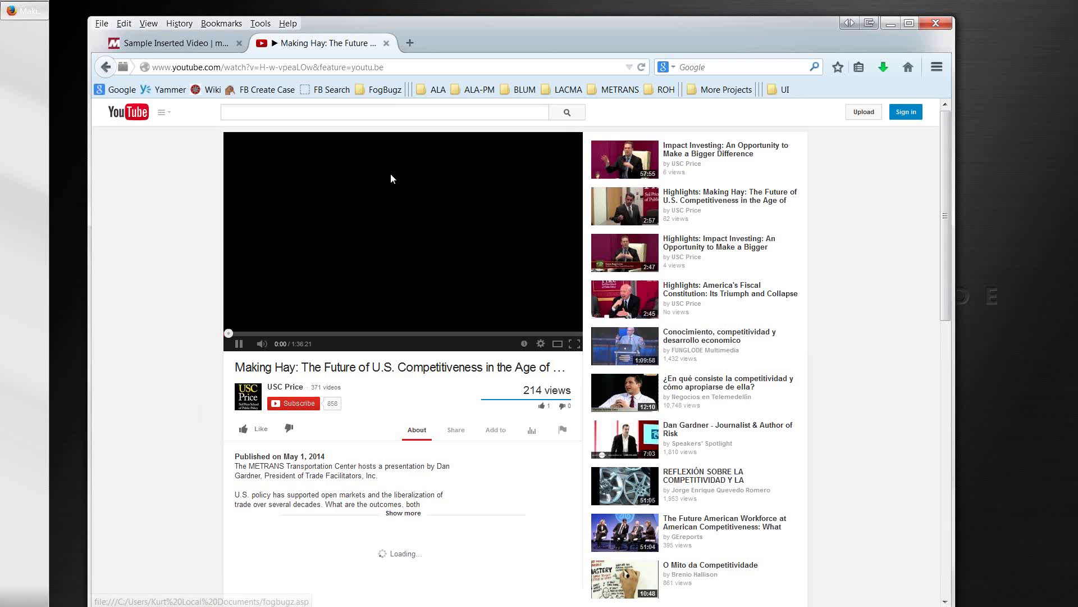
left_click(261, 345)
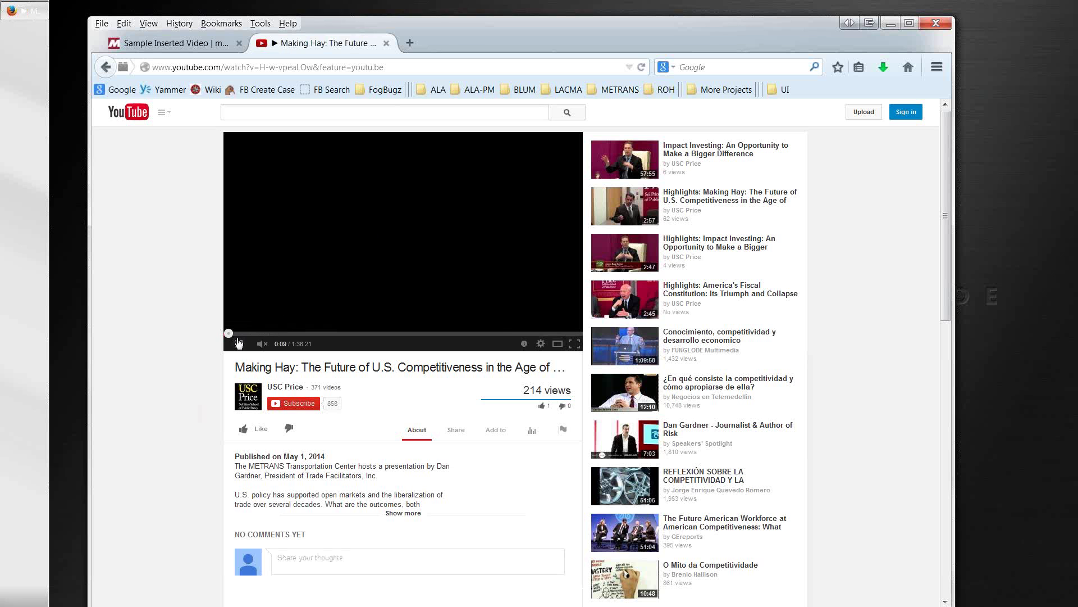
left_click(260, 345)
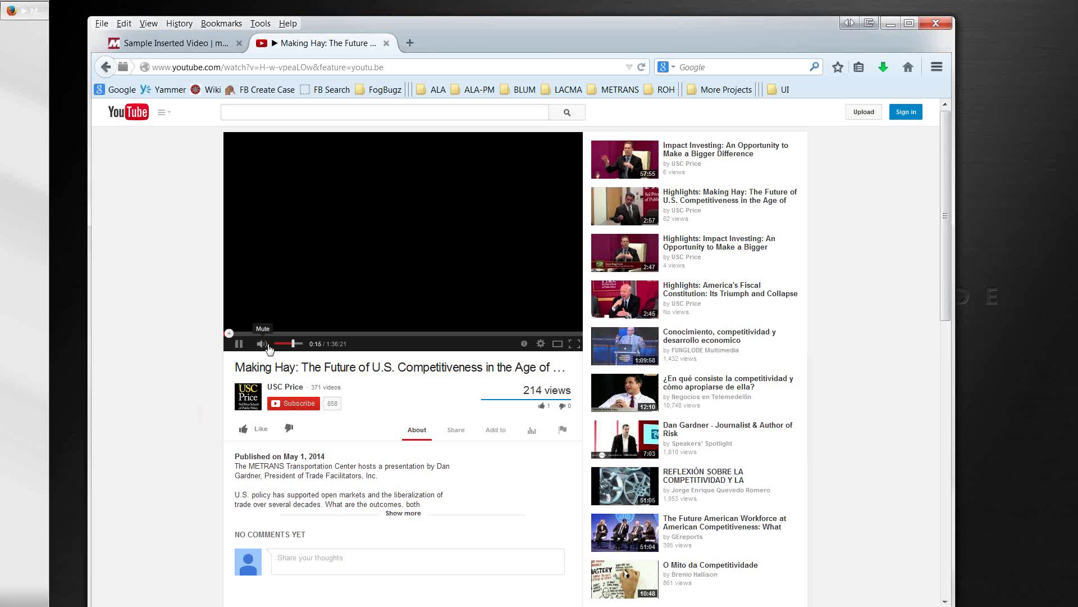
left_click_drag(292, 343, 284, 351)
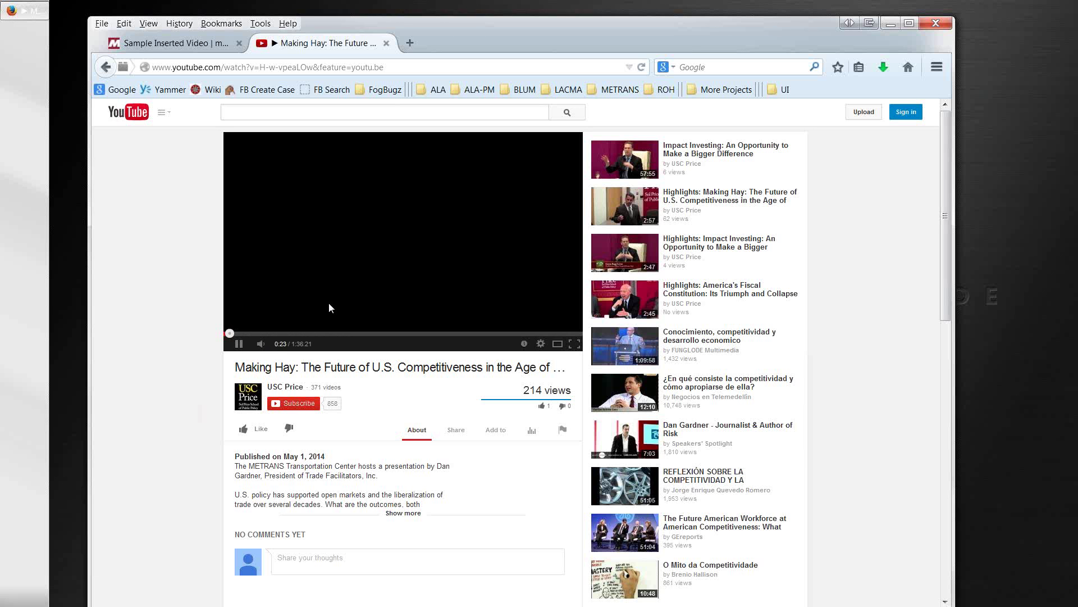
mouse_move(259, 345)
left_click_drag(277, 346, 284, 349)
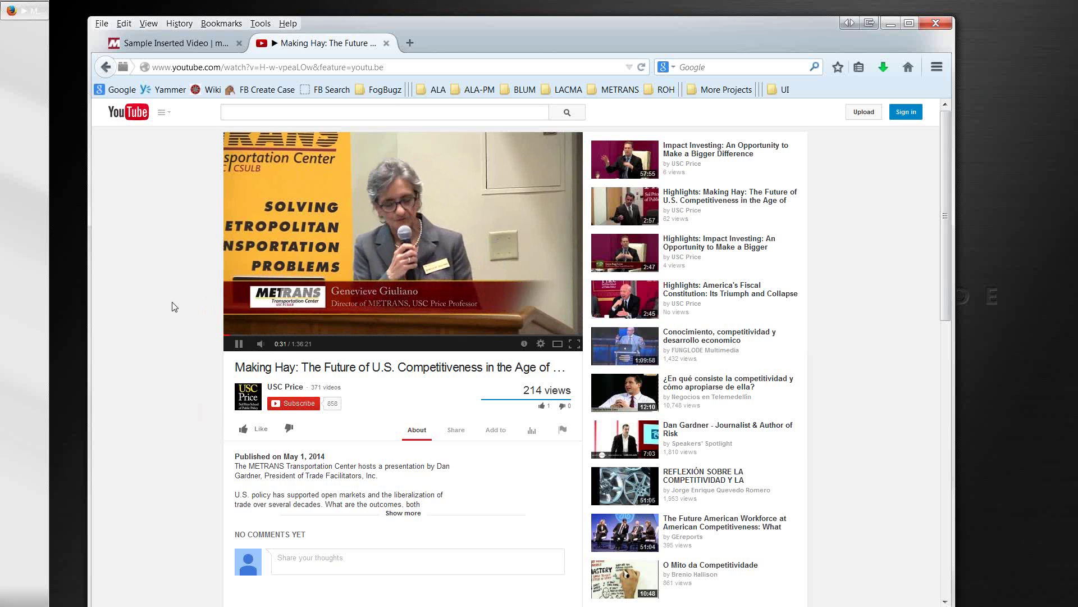
Step: Pause the video at 0:34, copy its youtu.be share link, and return to Sample Inserted Video
left_click(238, 346)
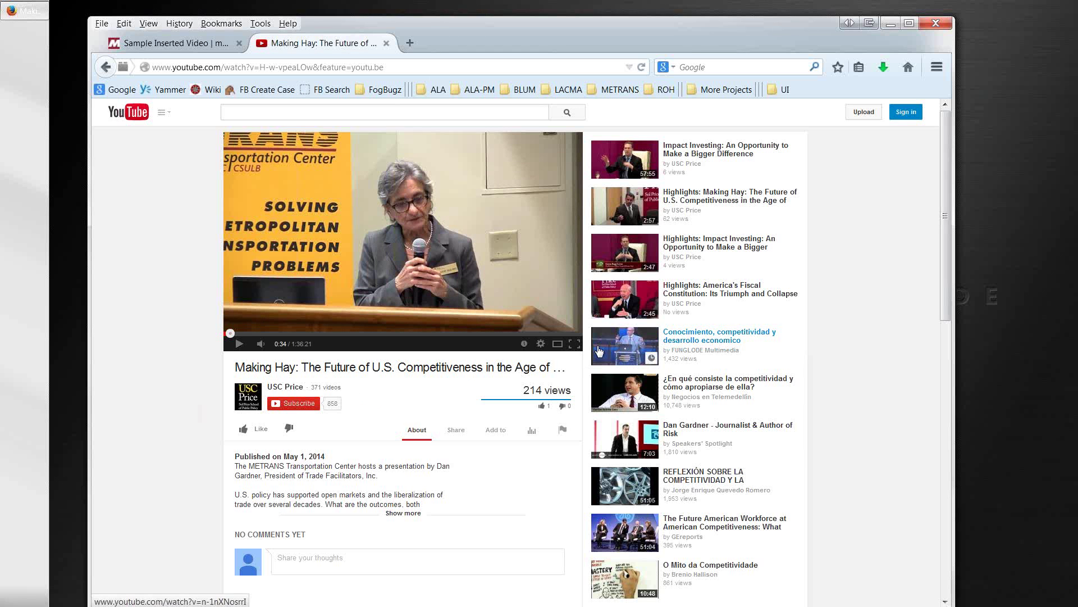
left_click(456, 430)
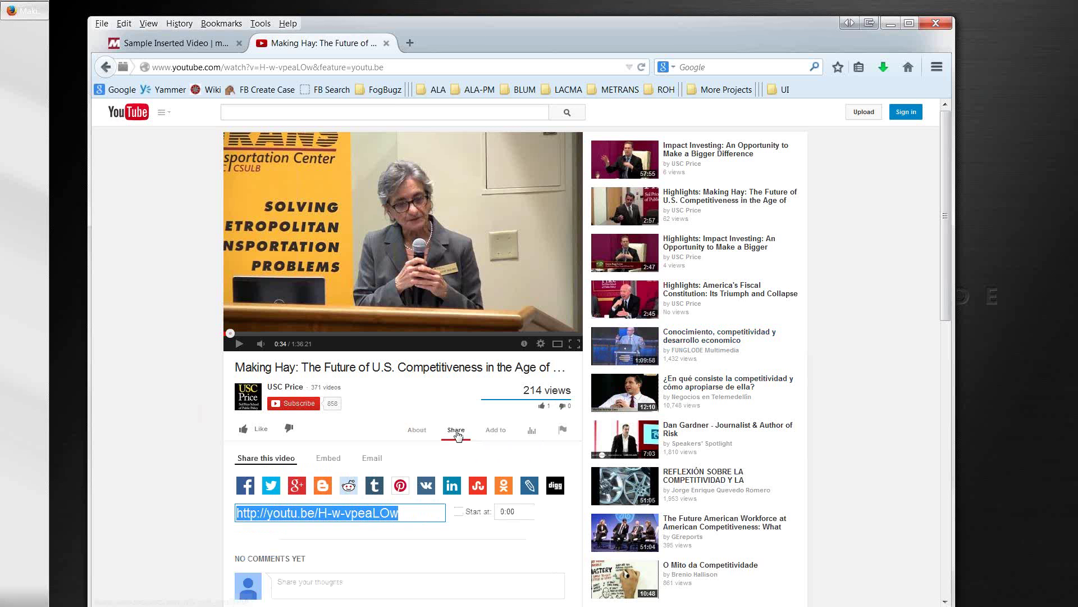
left_click(419, 513)
key("ctrl+c")
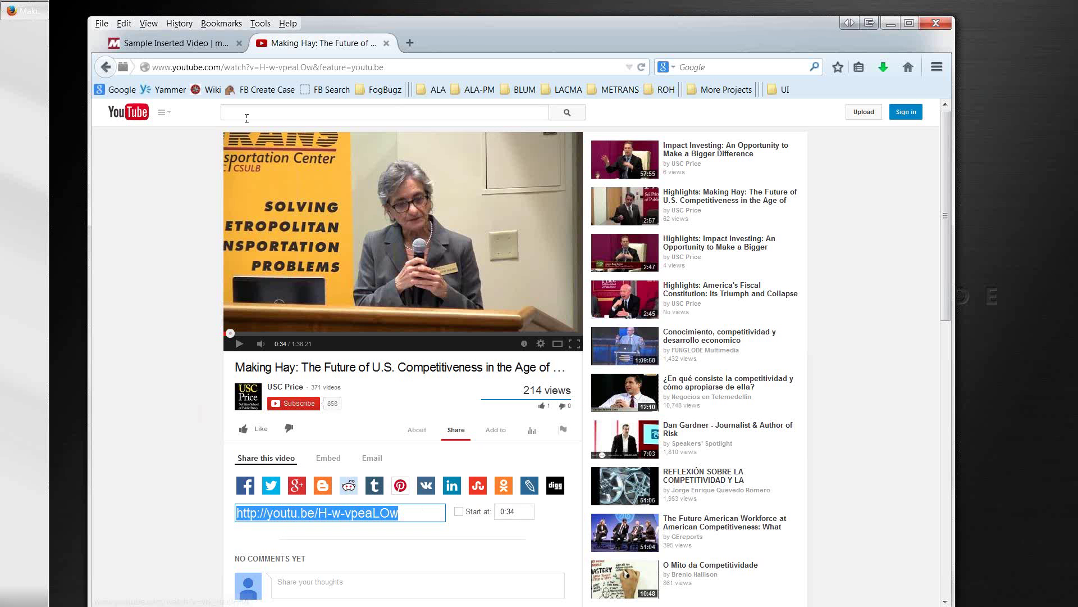
left_click(187, 47)
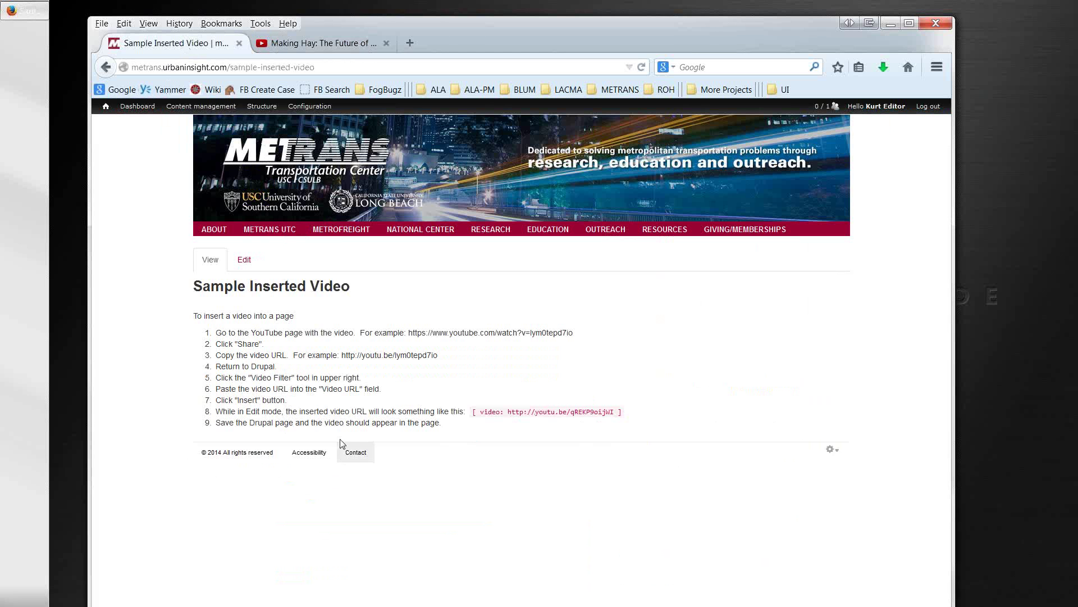
Step: Edit the Sample Inserted Video page and start a new paragraph after step 9
left_click(244, 262)
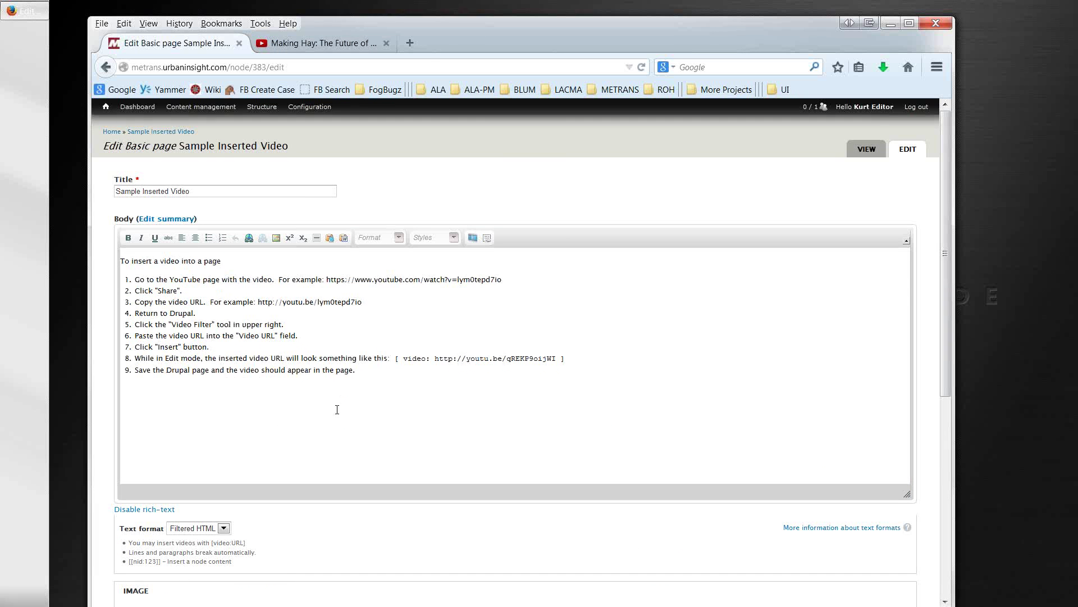
left_click(380, 380)
key("Return")
key("Return")
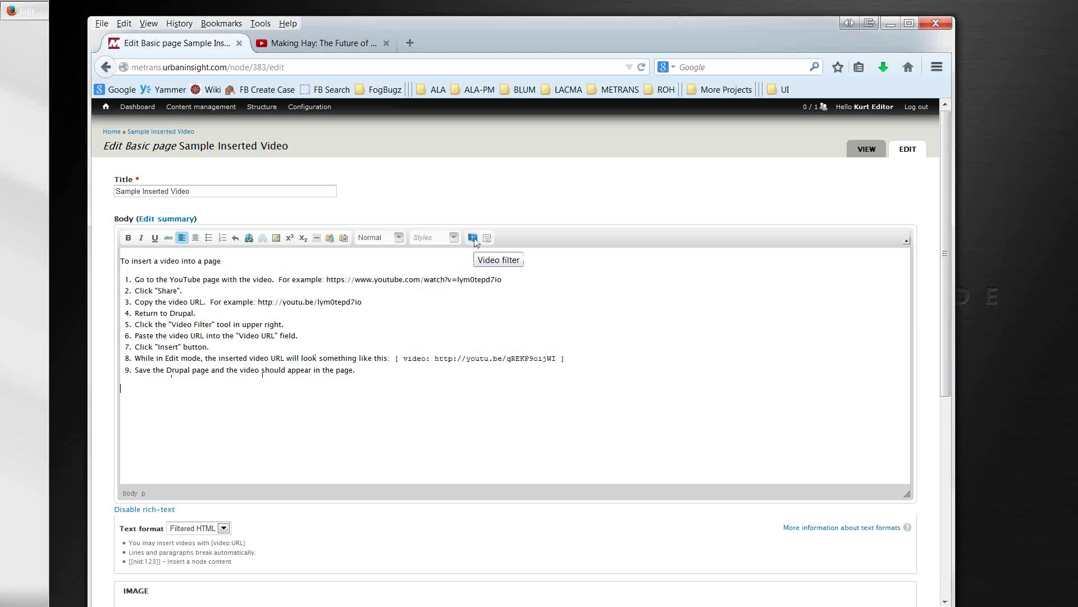
left_click(474, 238)
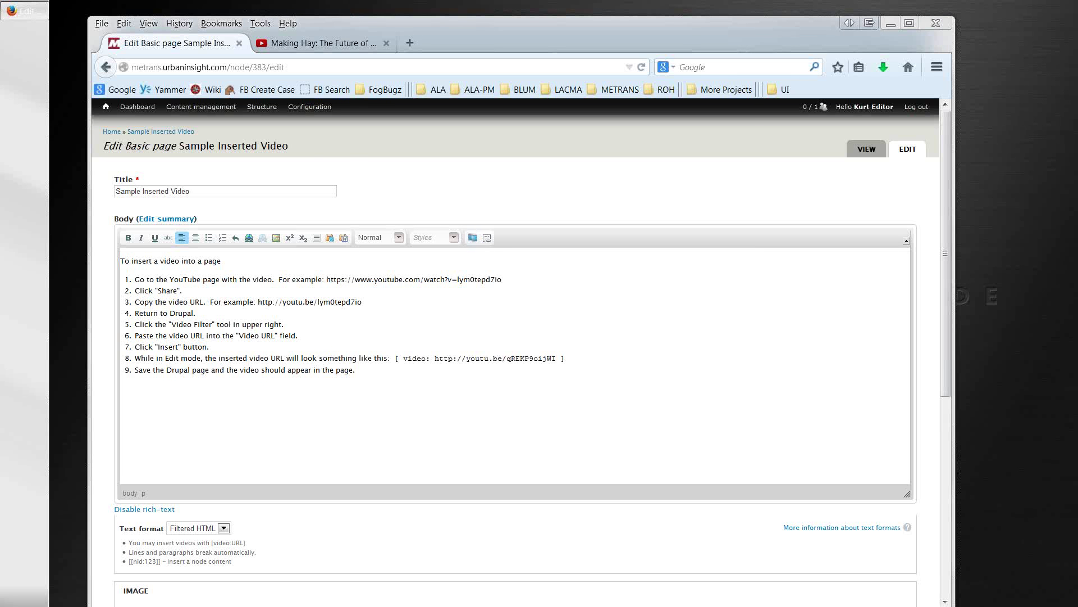
left_click_drag(1077, 52, 440, 105)
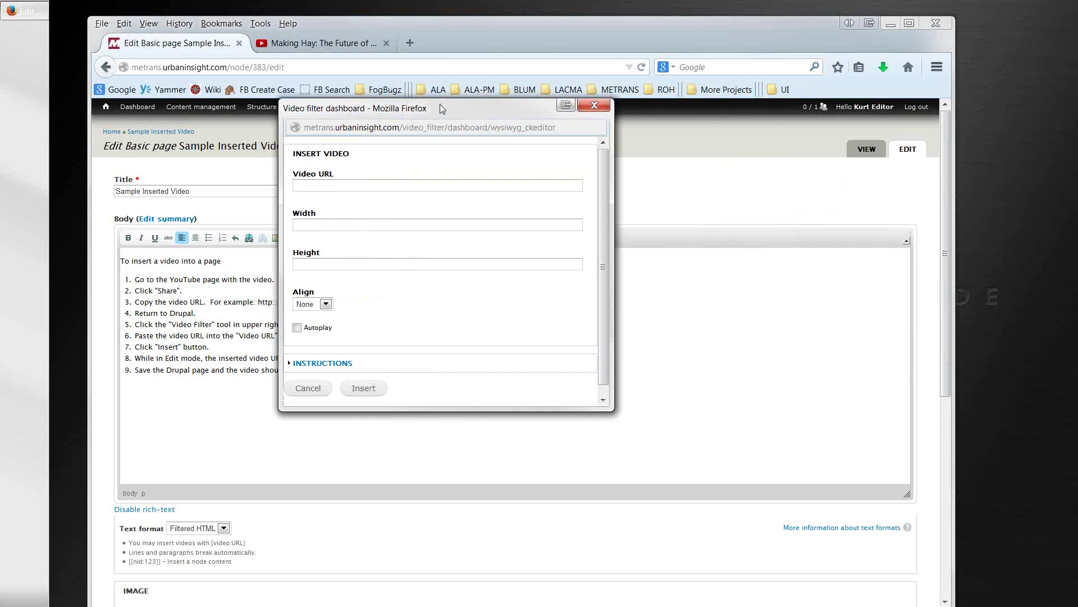
left_click(390, 185)
key("ctrl+v")
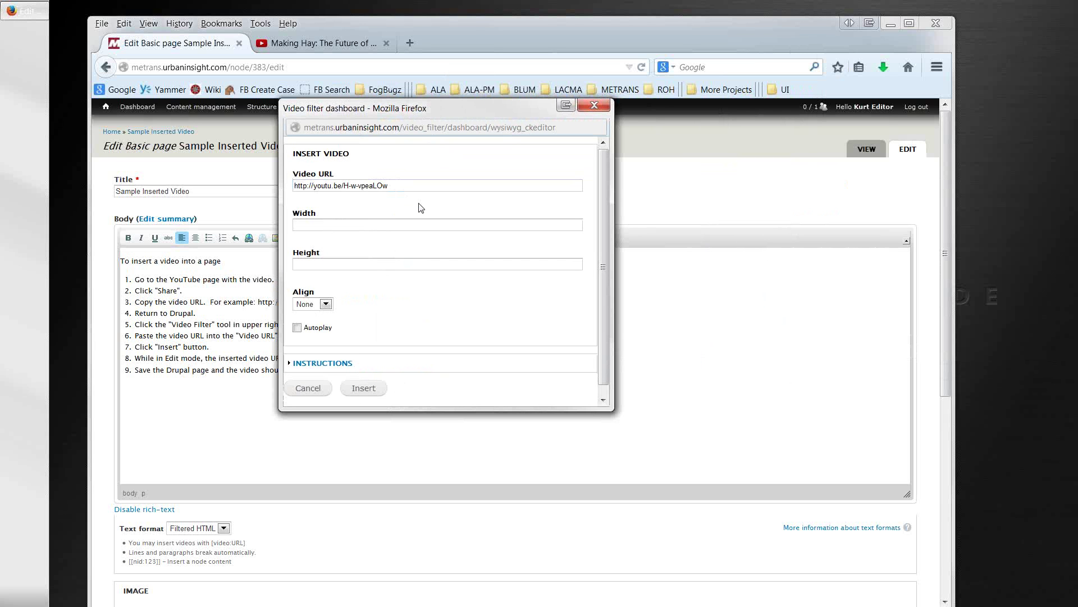
left_click(363, 388)
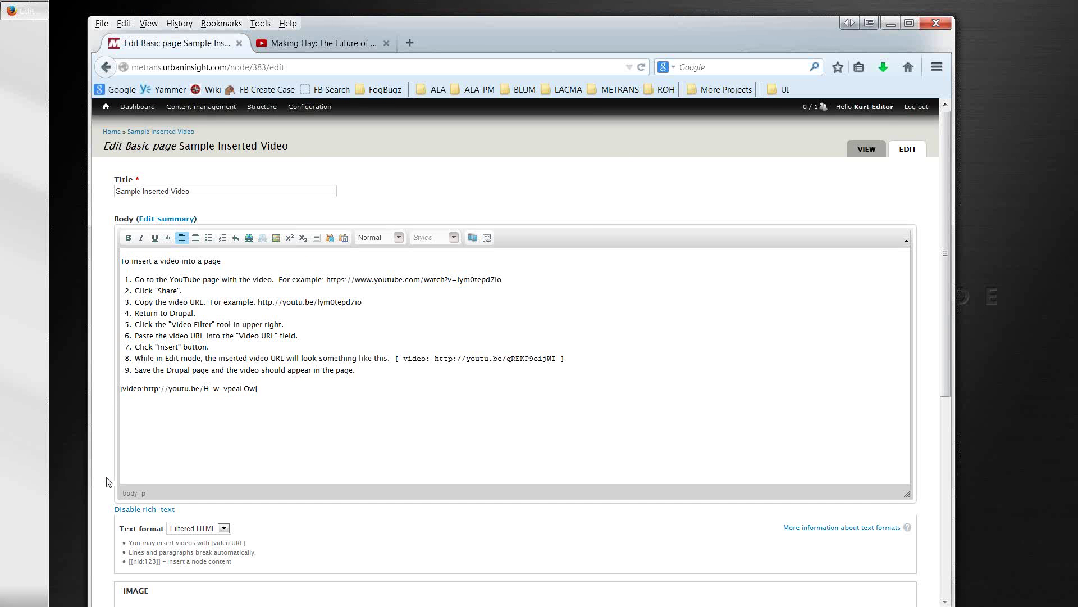
scroll(111, 506, "down", 5)
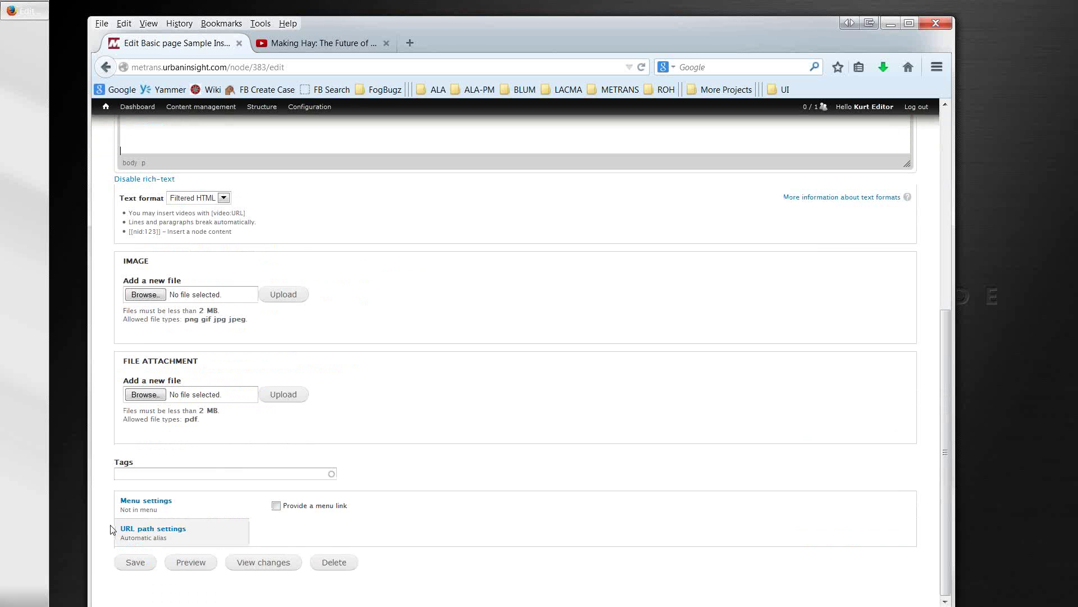
Step: Save the page, then play and pause the embedded Making Hay player below the steps
left_click(136, 563)
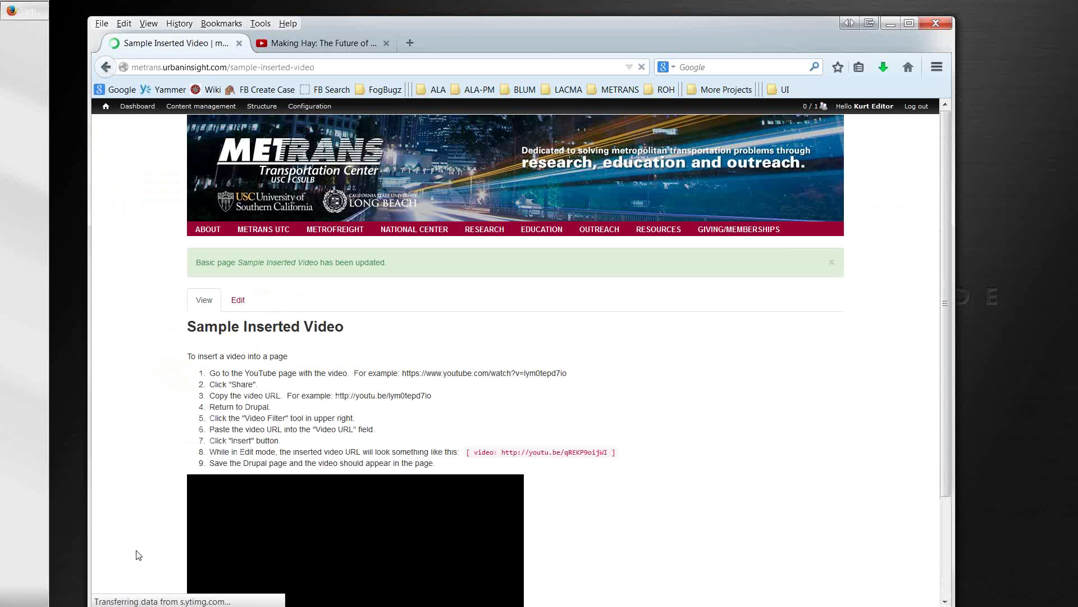
scroll(130, 503, "down", 2)
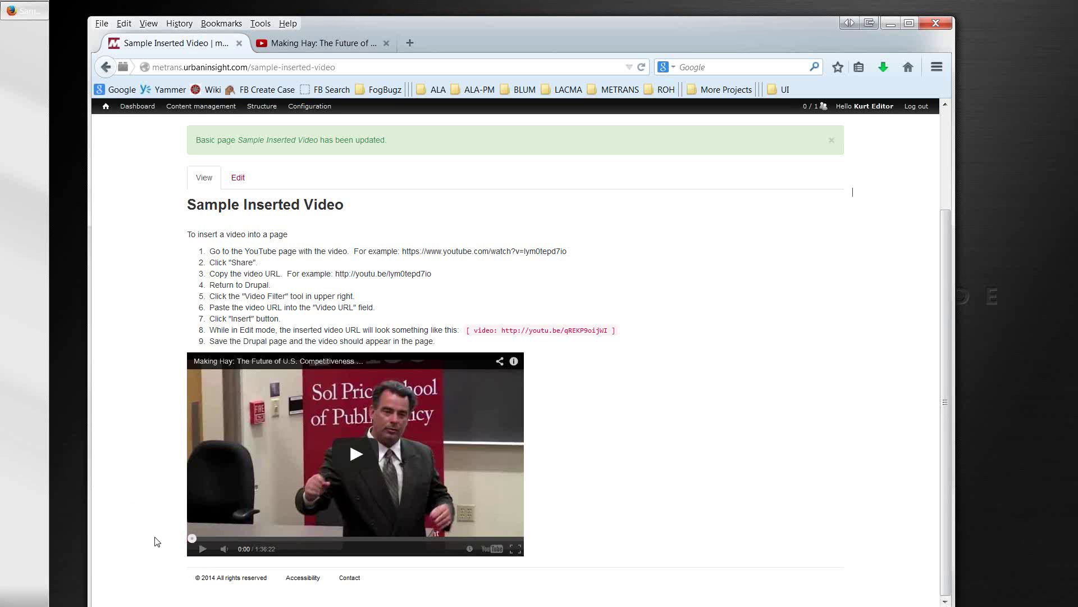
left_click(202, 549)
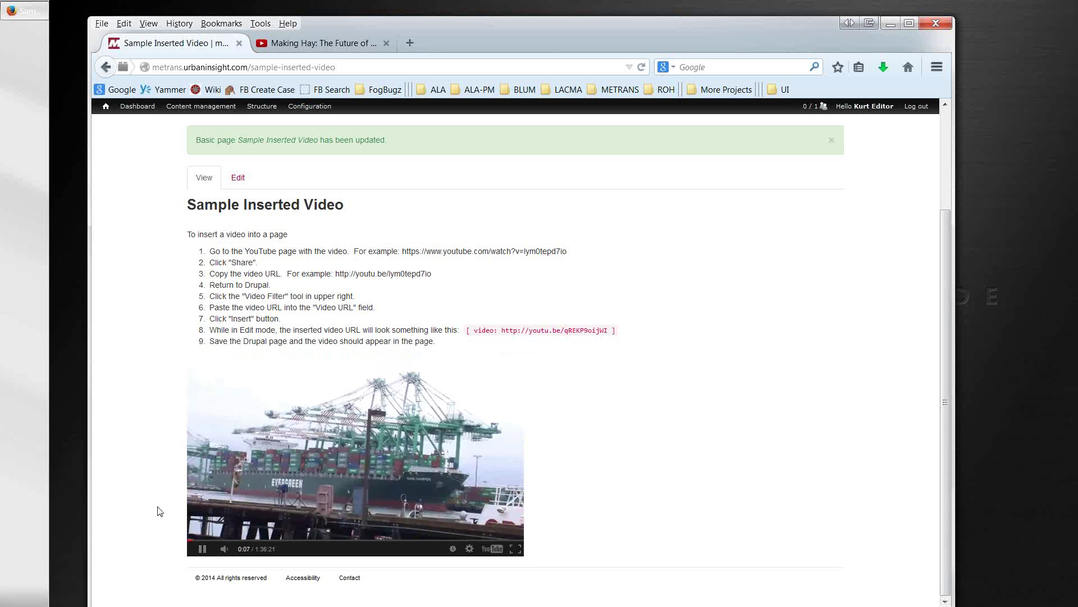
left_click(203, 550)
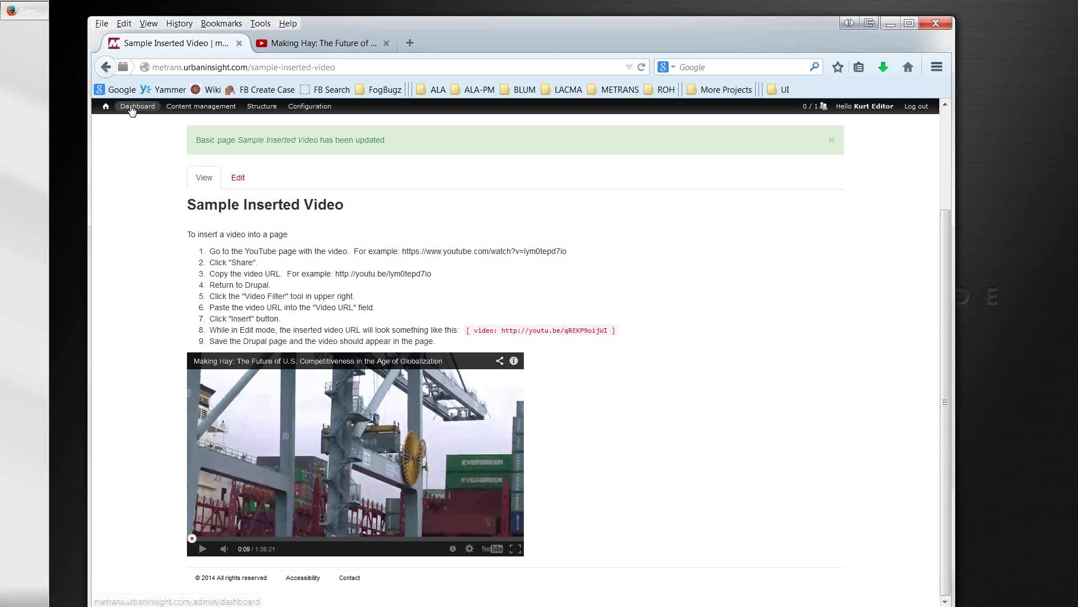
Step: From the admin Dashboard, start a new Slideshow under Create new content items
left_click(132, 109)
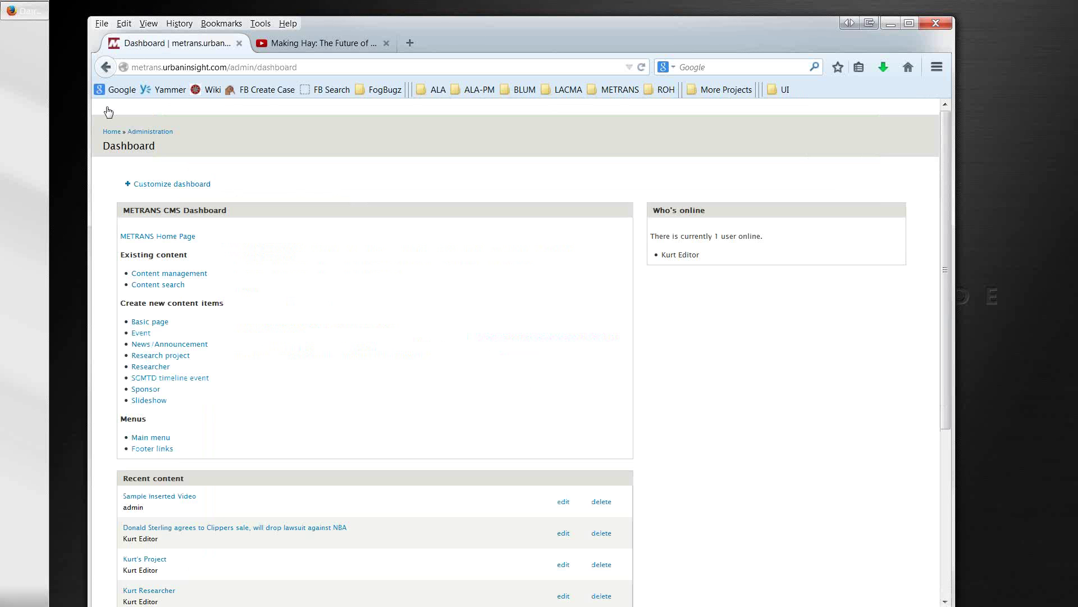
mouse_move(106, 122)
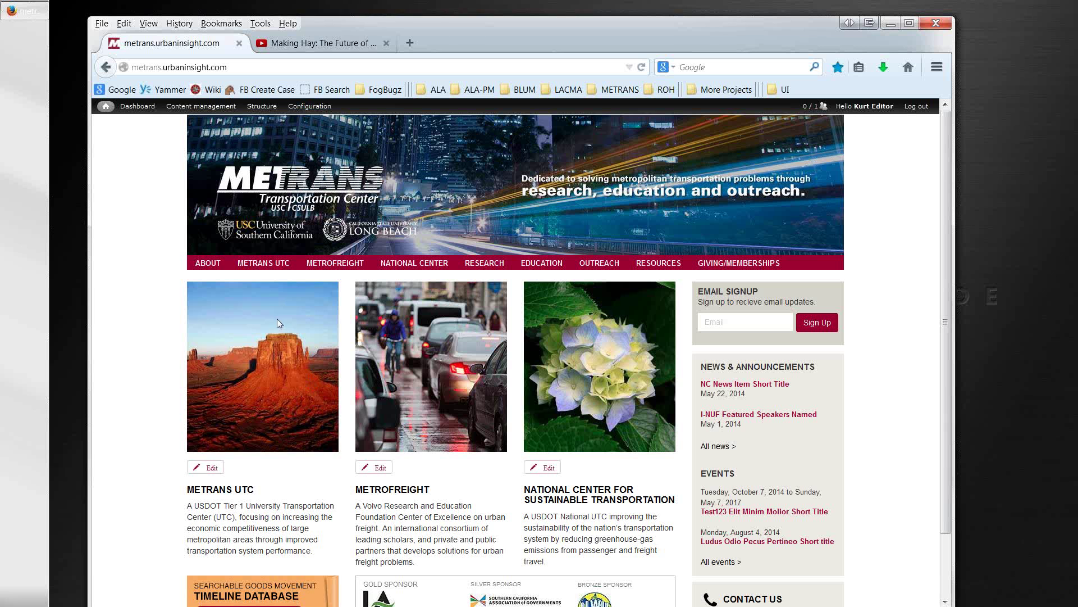
left_click(138, 106)
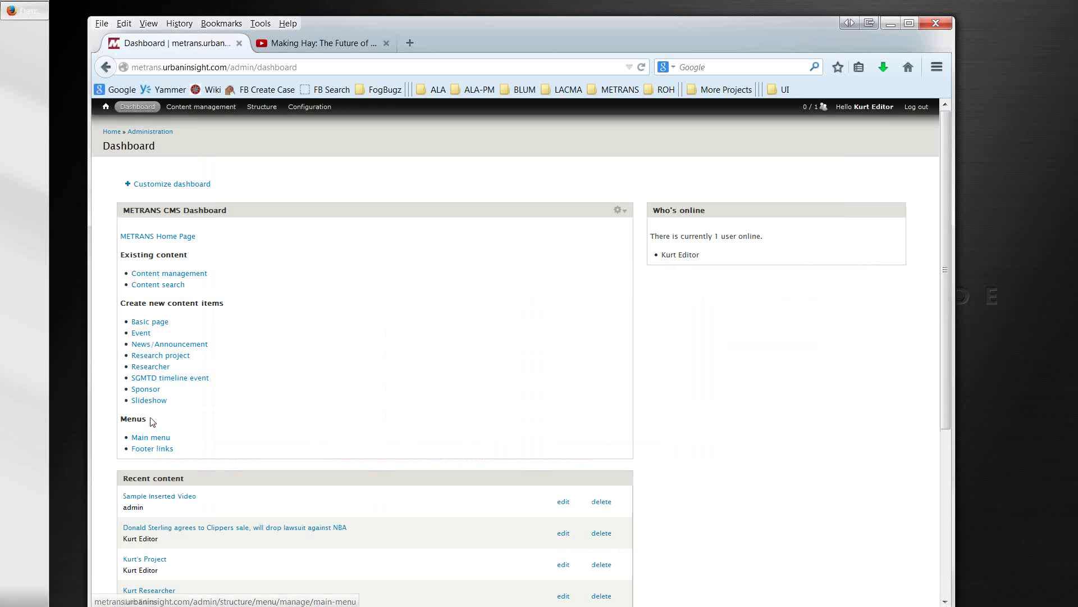
left_click(151, 400)
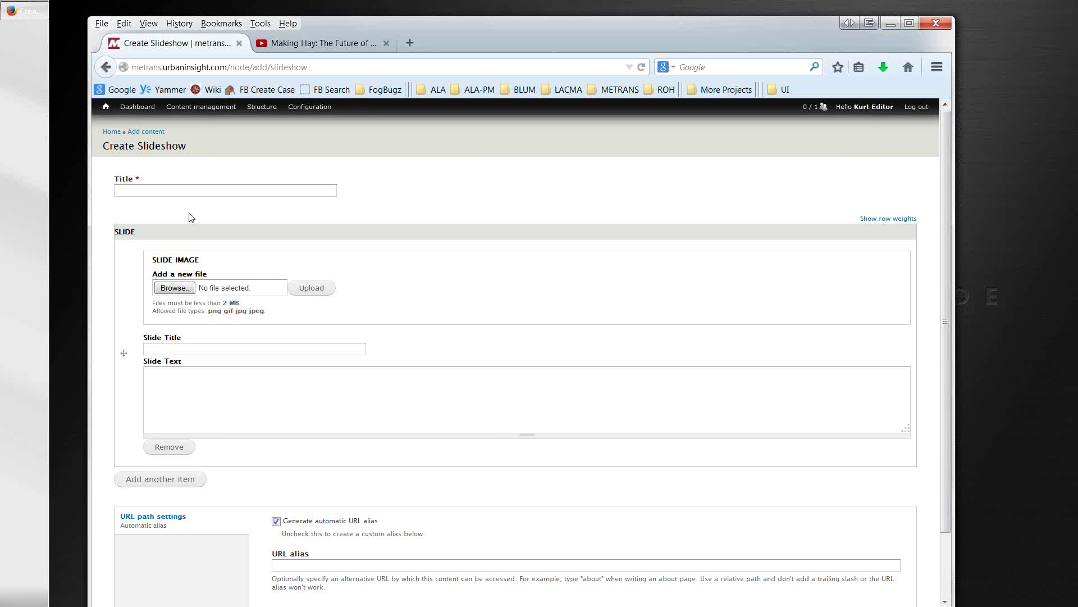
Step: Title the new slideshow 'Kurt's Slideshow'
left_click_drag(470, 38, 529, 35)
left_click(312, 188)
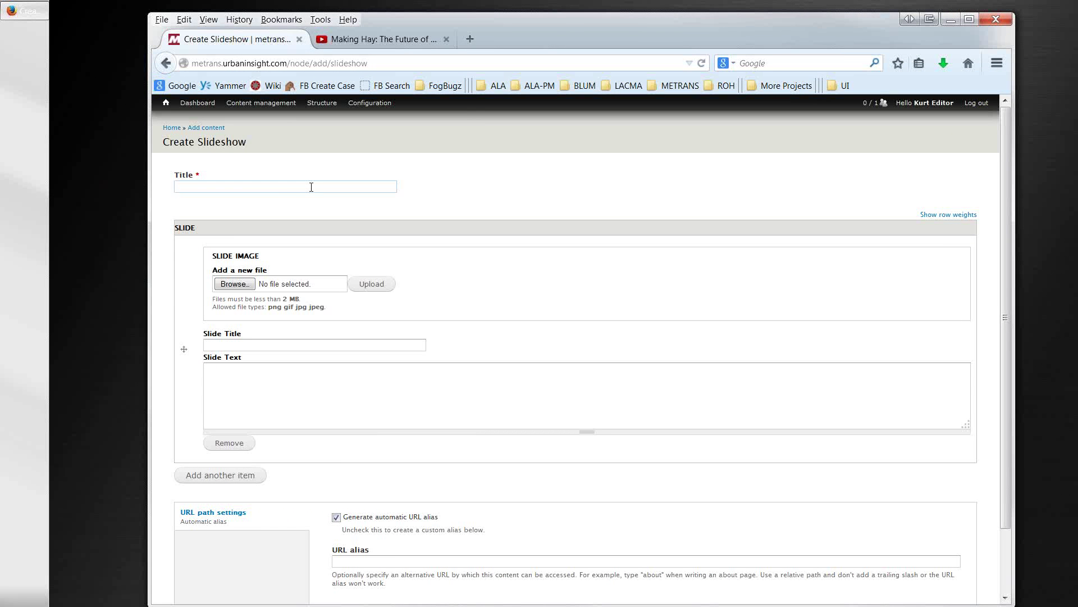
type("Kurt's Slideshow")
Step: Upload Chrysanthemum.jpg from the Desktop's metrans training folder as the first slide image
left_click(235, 285)
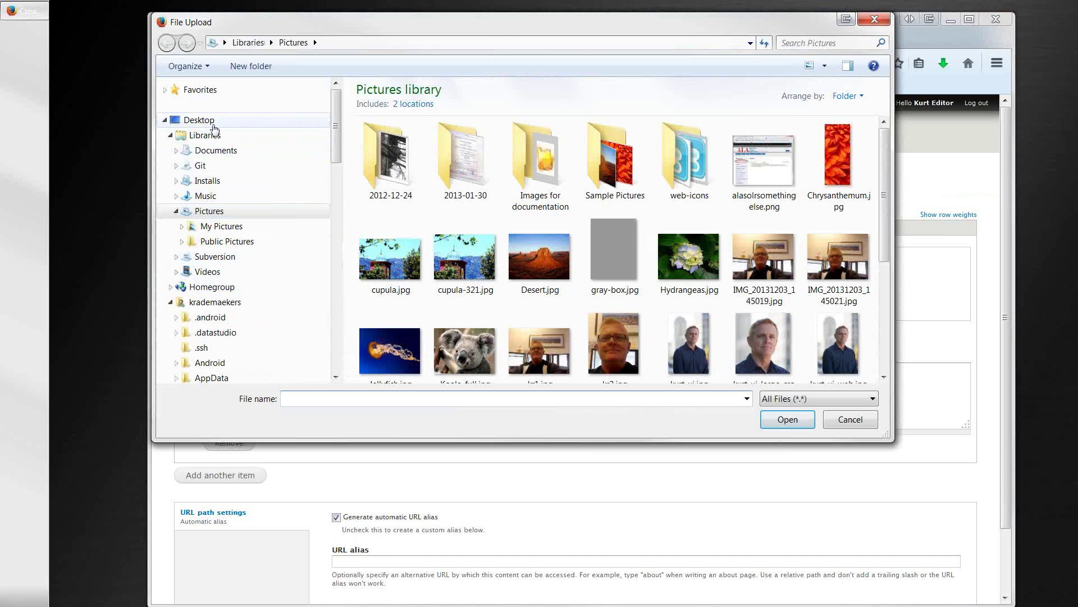
left_click(212, 121)
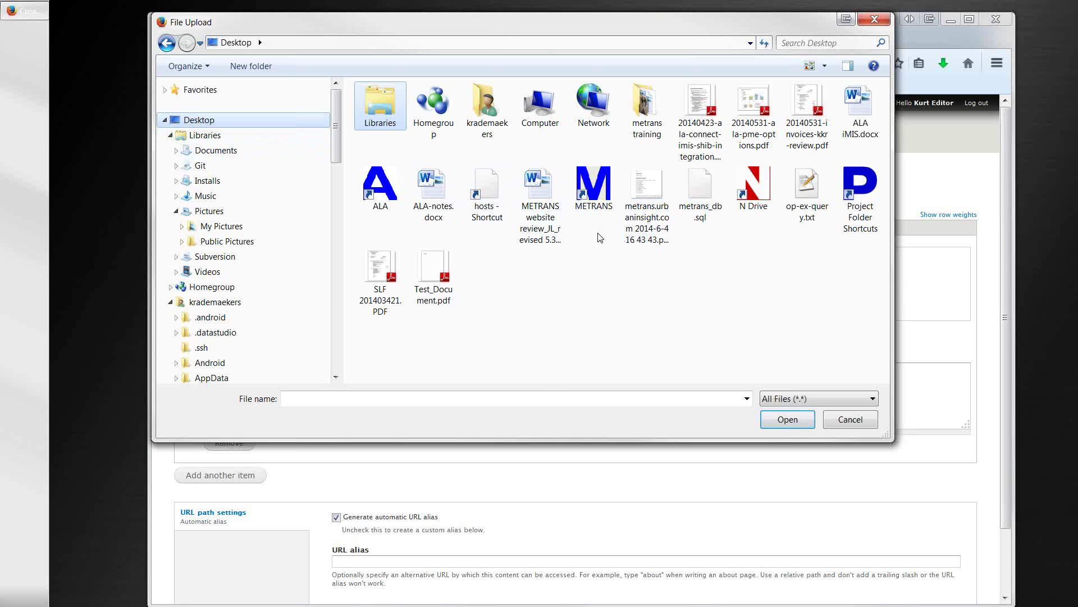
double_click(646, 113)
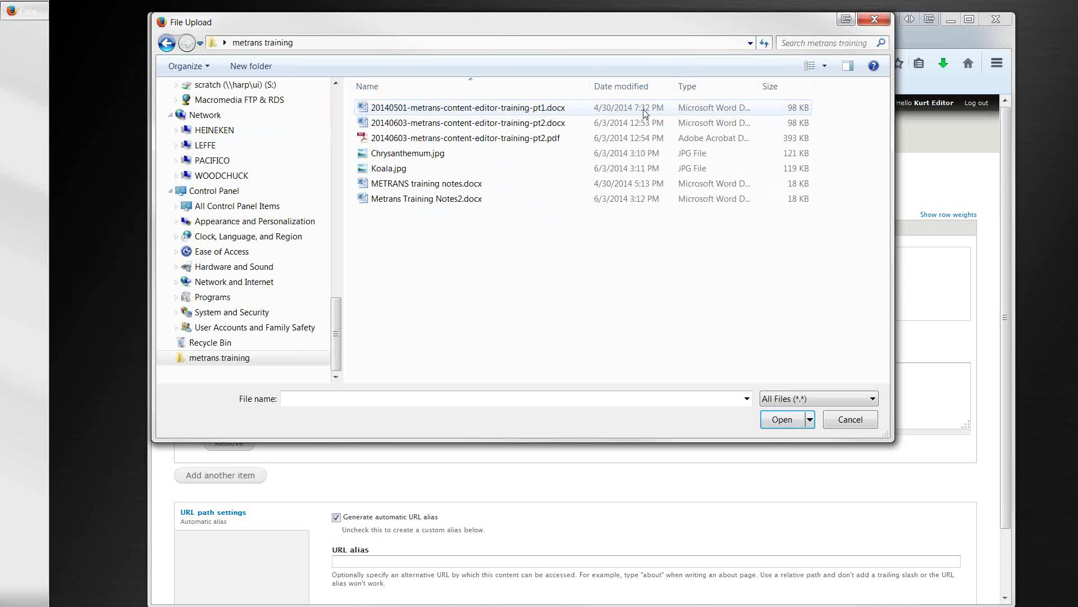
left_click(426, 157)
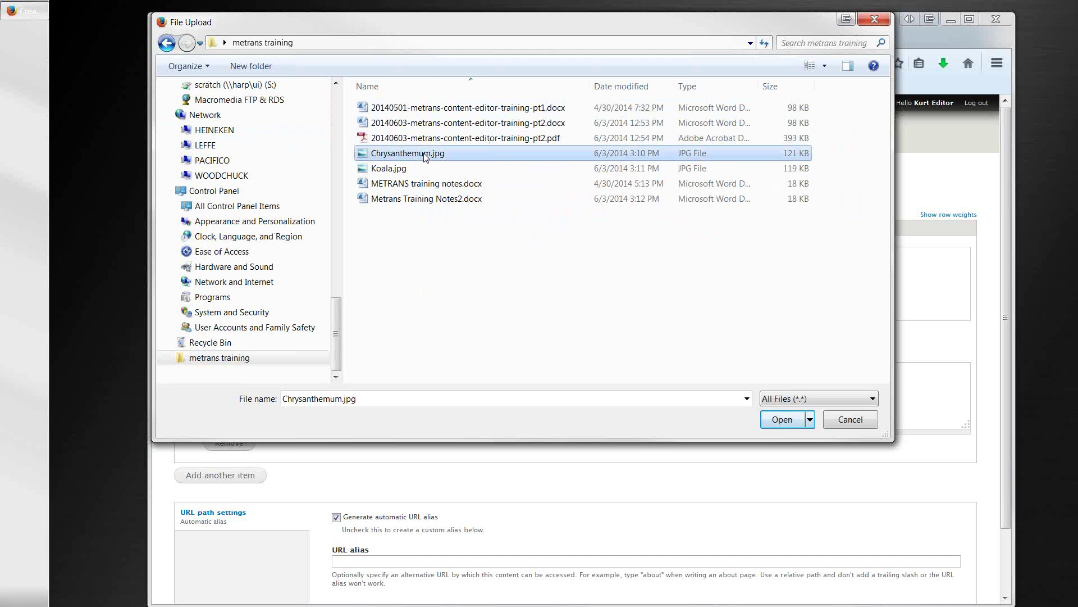
double_click(426, 157)
left_click(374, 285)
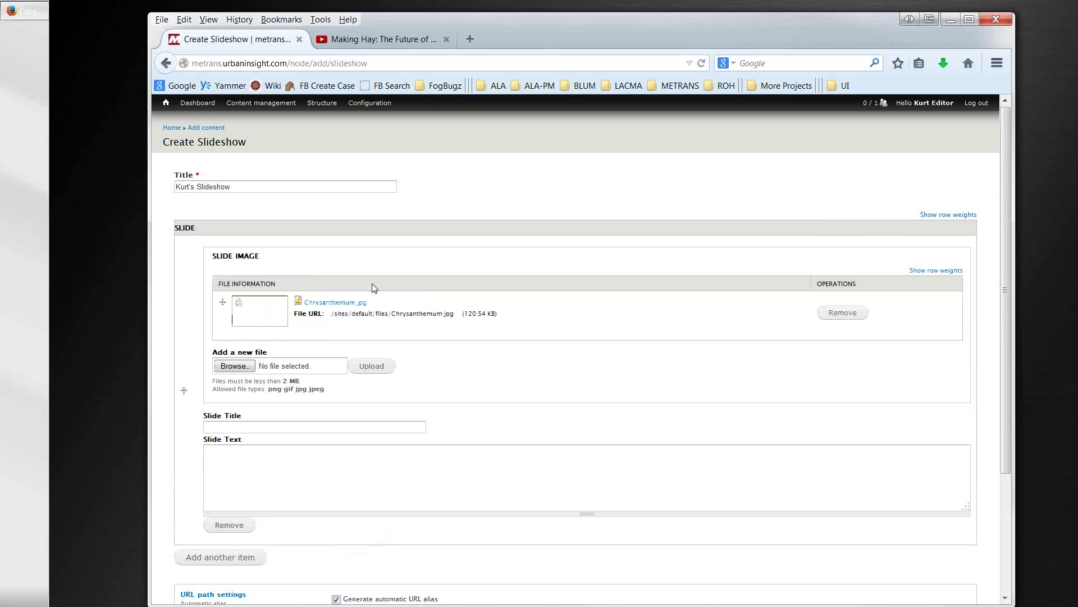
Step: Title the first slide 'Chrysantemum' with text 'This is a picture of a flower.' and add another slide
left_click(300, 427)
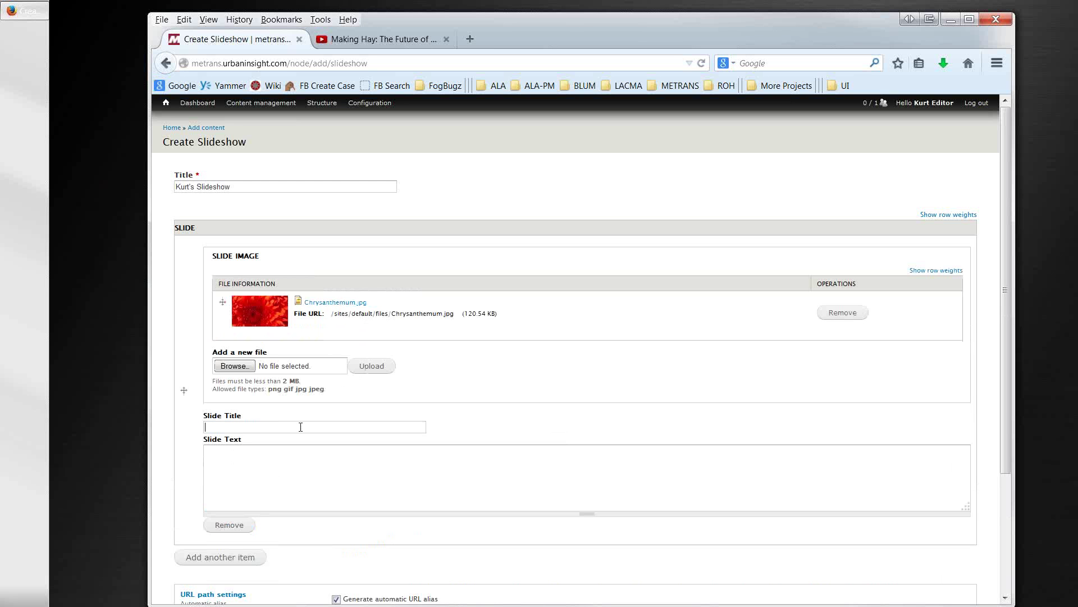
type("Chrysantamum")
left_click(290, 468)
type("Thi")
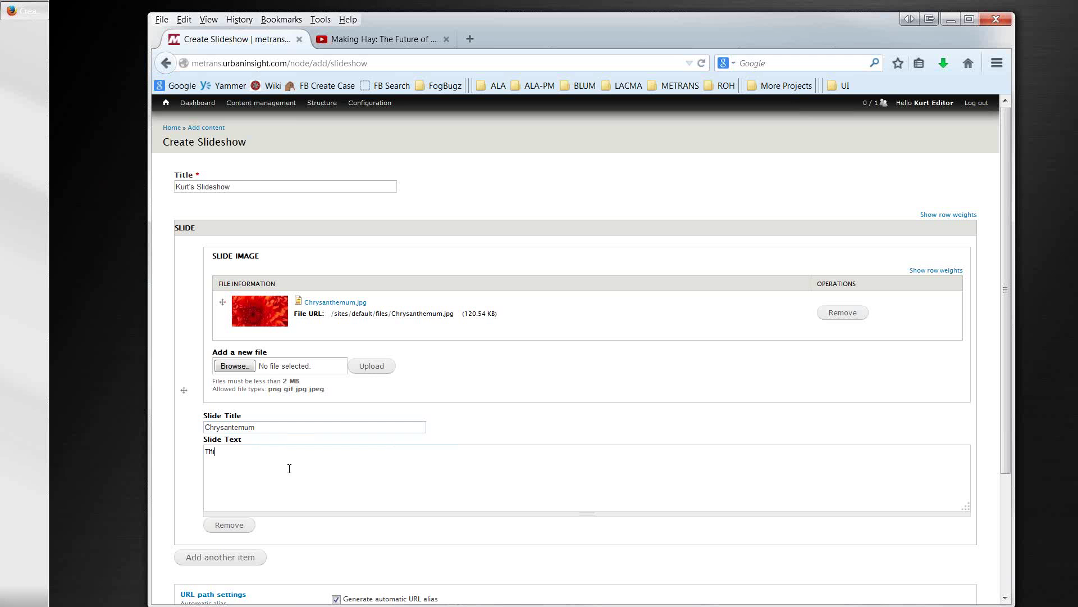
type("s is a picture of a flower")
scroll(264, 478, "down", 2)
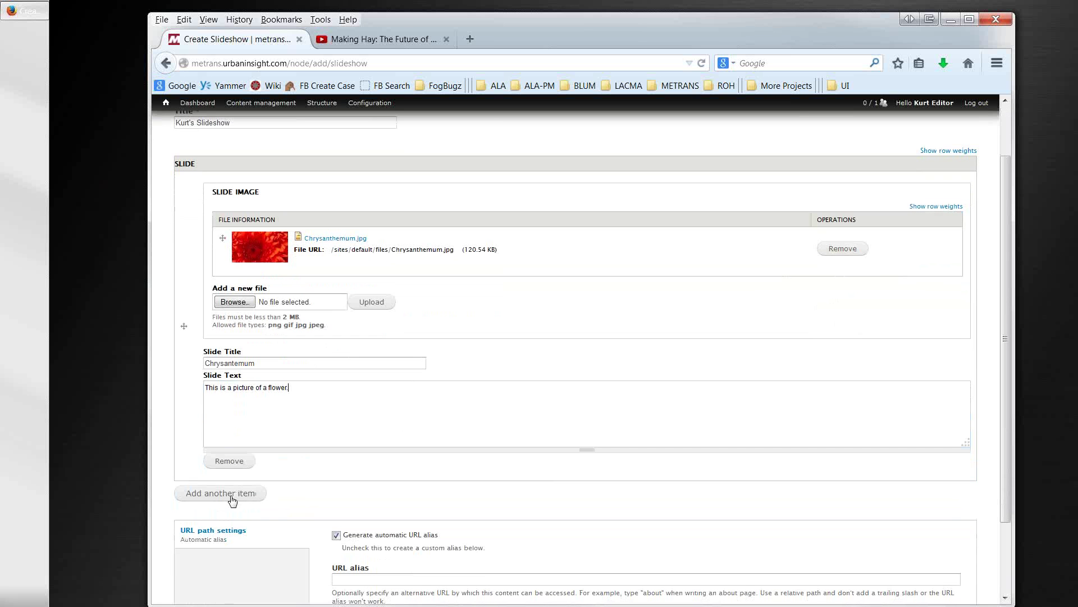
left_click(232, 498)
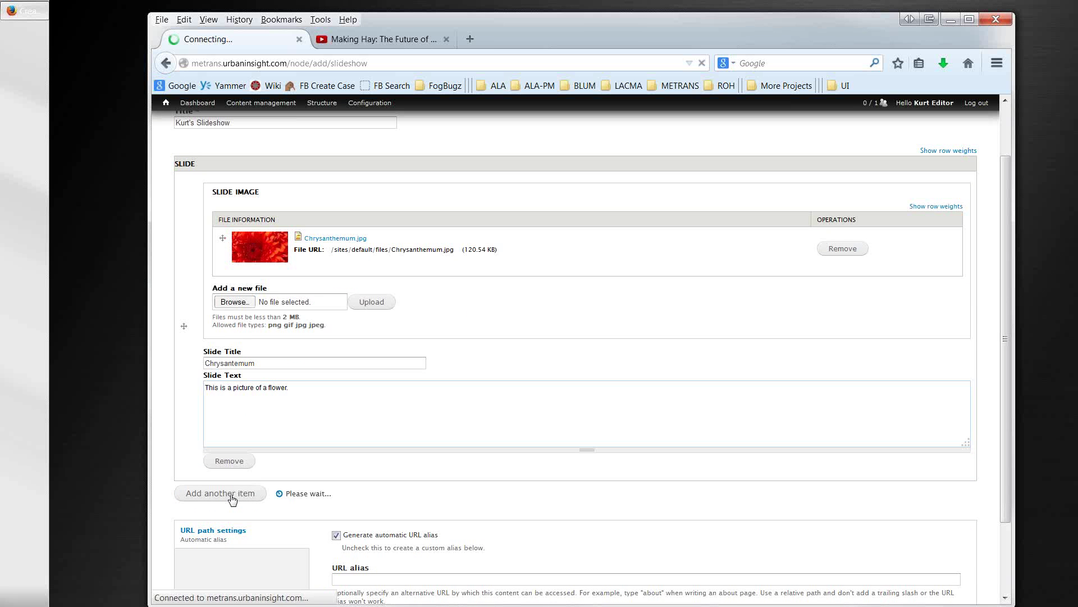
Step: Upload Koala.jpg as the second slide's image
scroll(190, 492, "down", 3)
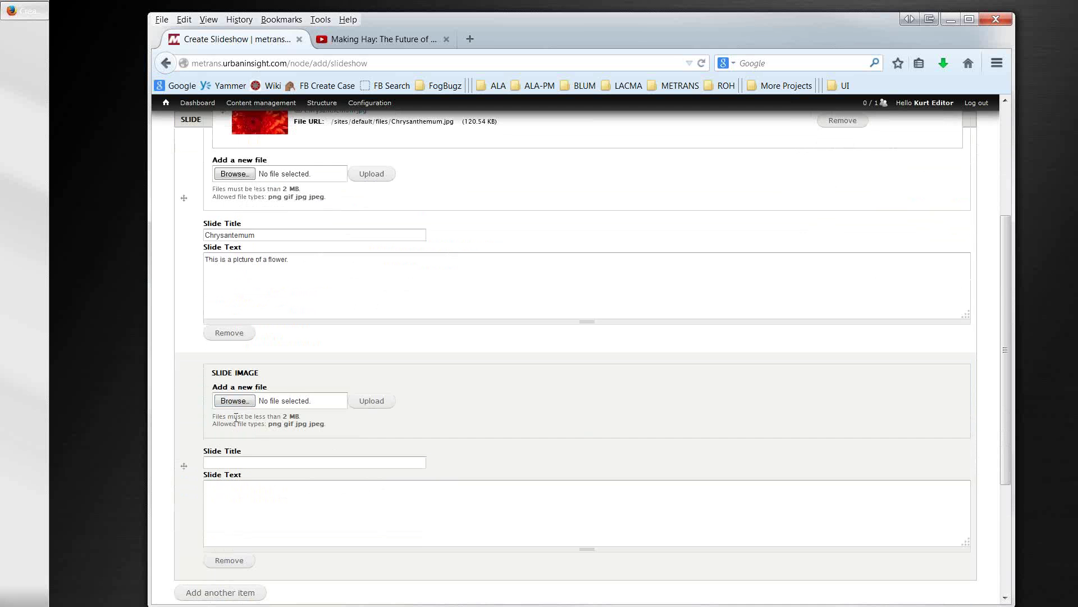
left_click(234, 400)
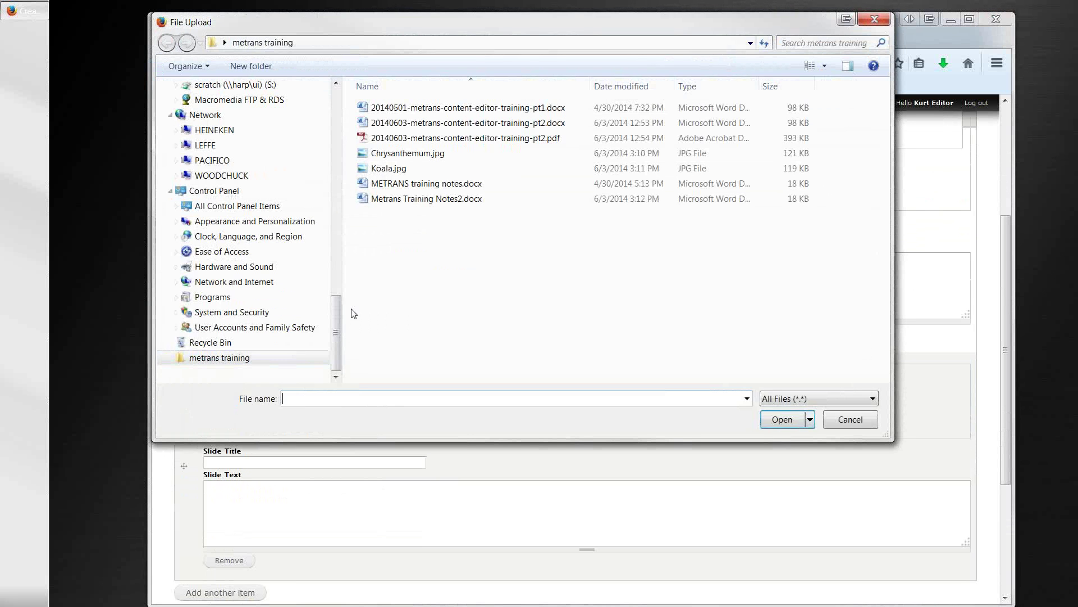
left_click(375, 170)
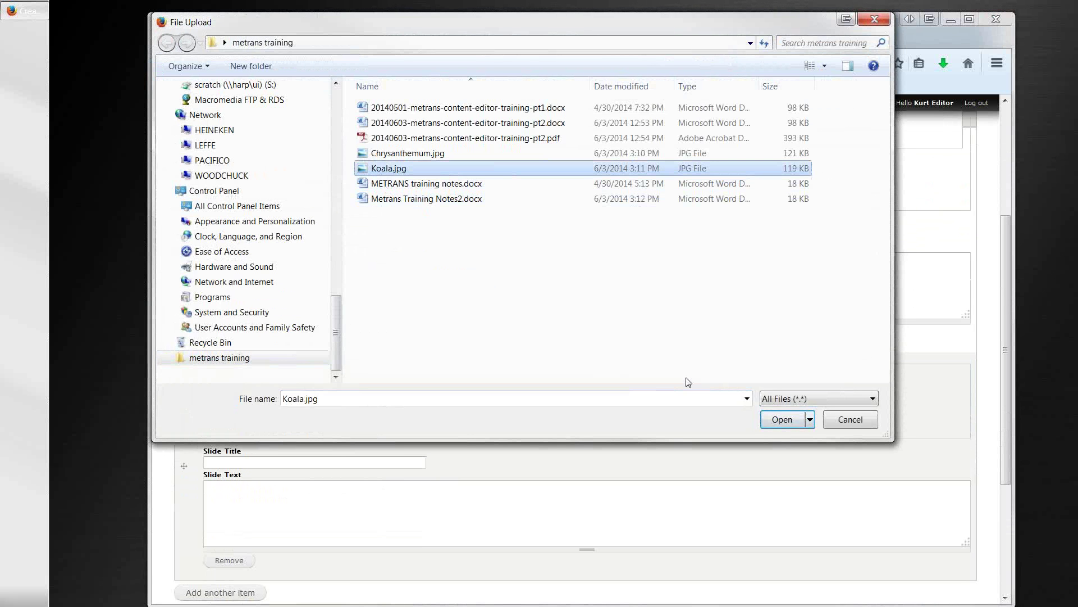
left_click(782, 420)
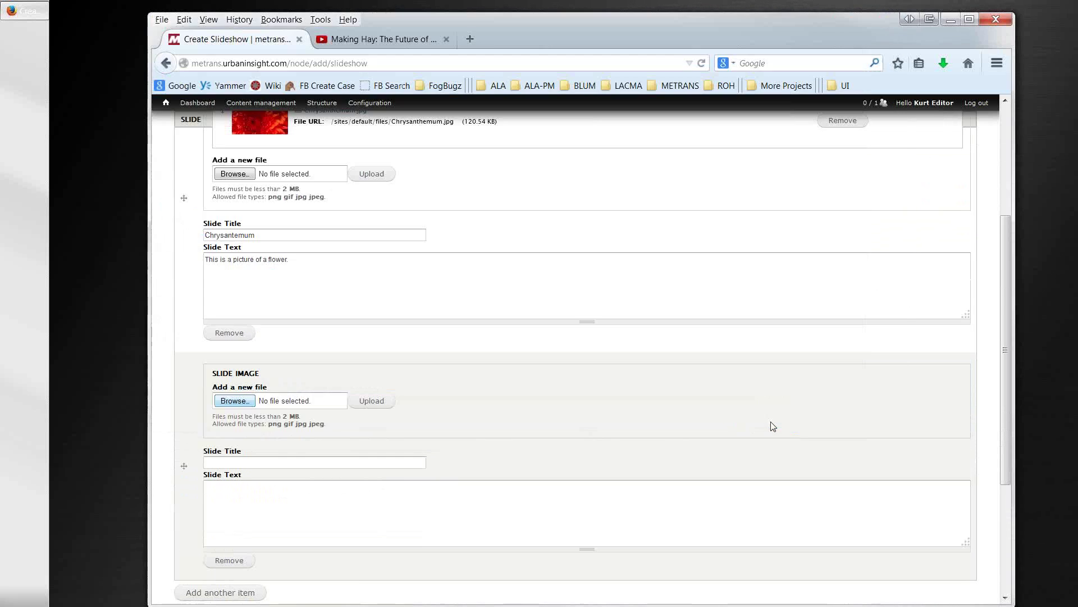
left_click(372, 401)
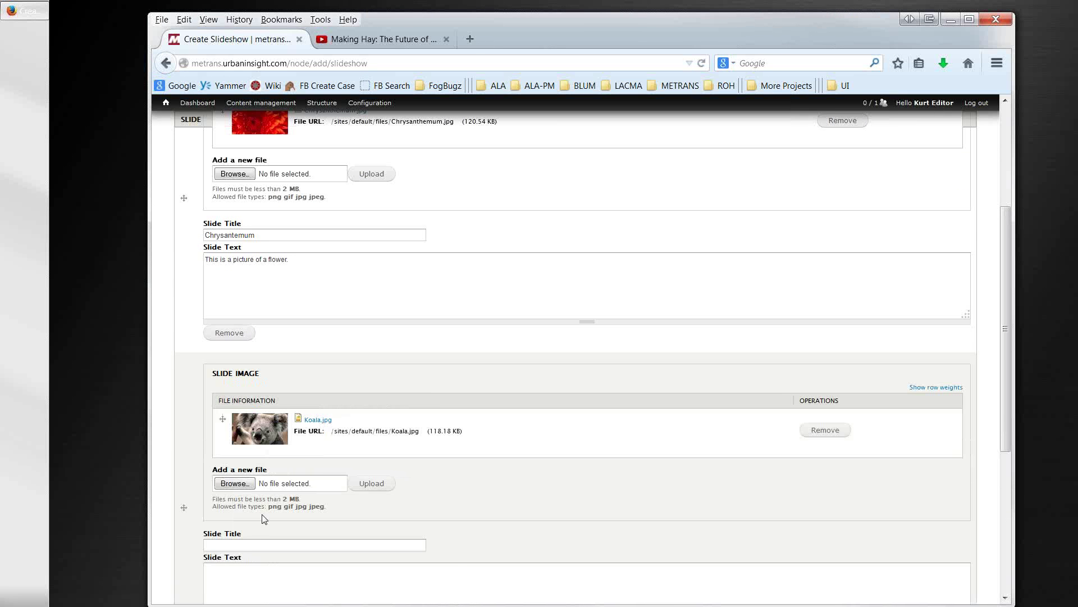
Step: Title the second slide 'Koala', caption it 'Picture of a cute animal.', and save the slideshow
scroll(253, 528, "down", 2)
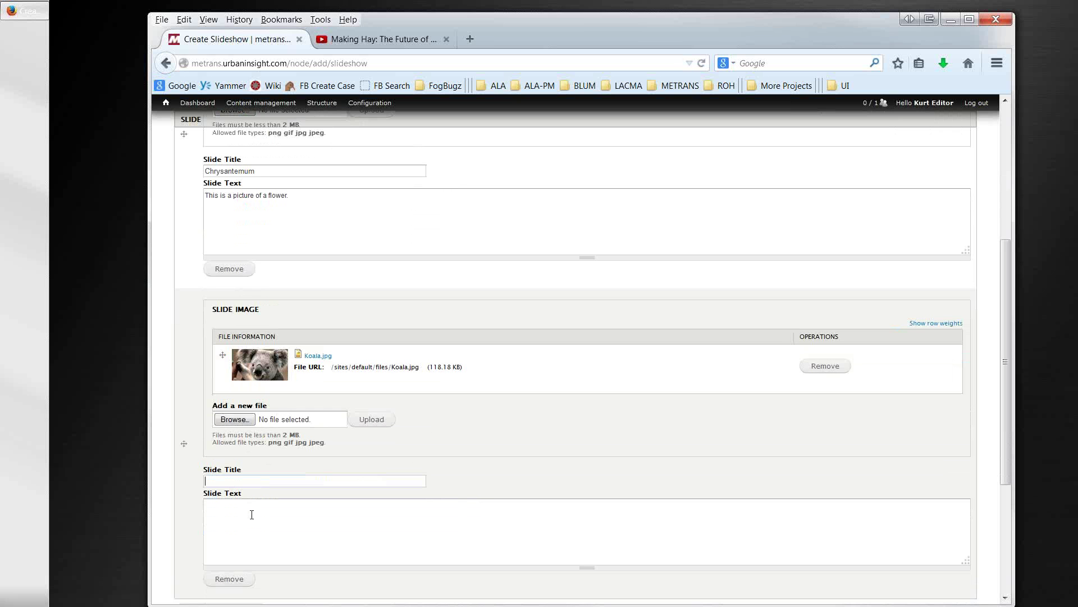
type("C")
key("BackSpace")
type("Koala")
key("Tab")
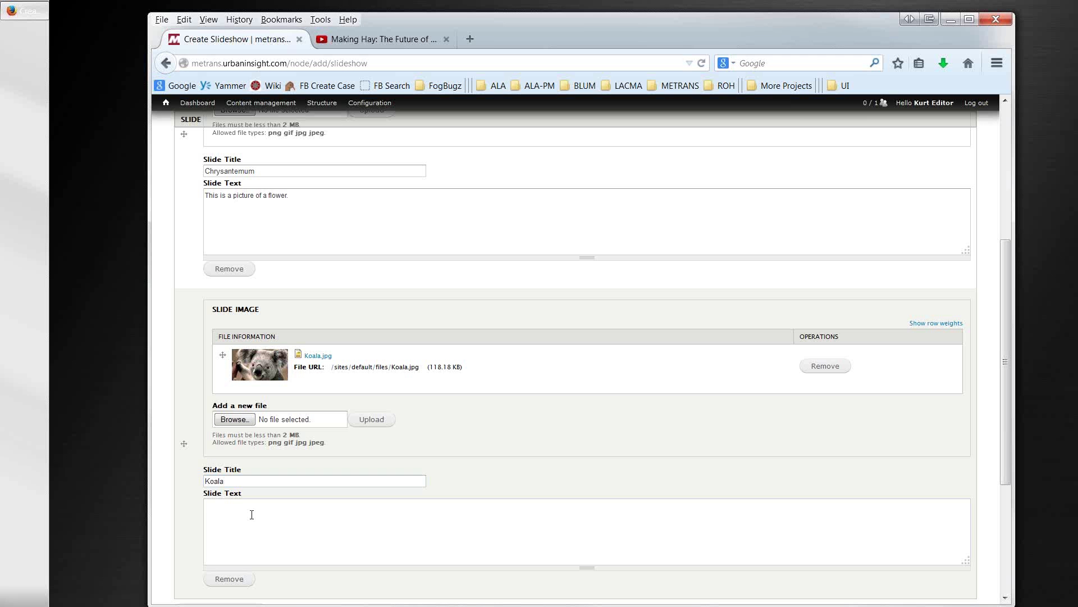
type("Picture of a cut")
scroll(251, 514, "down", 2)
type("e animal.")
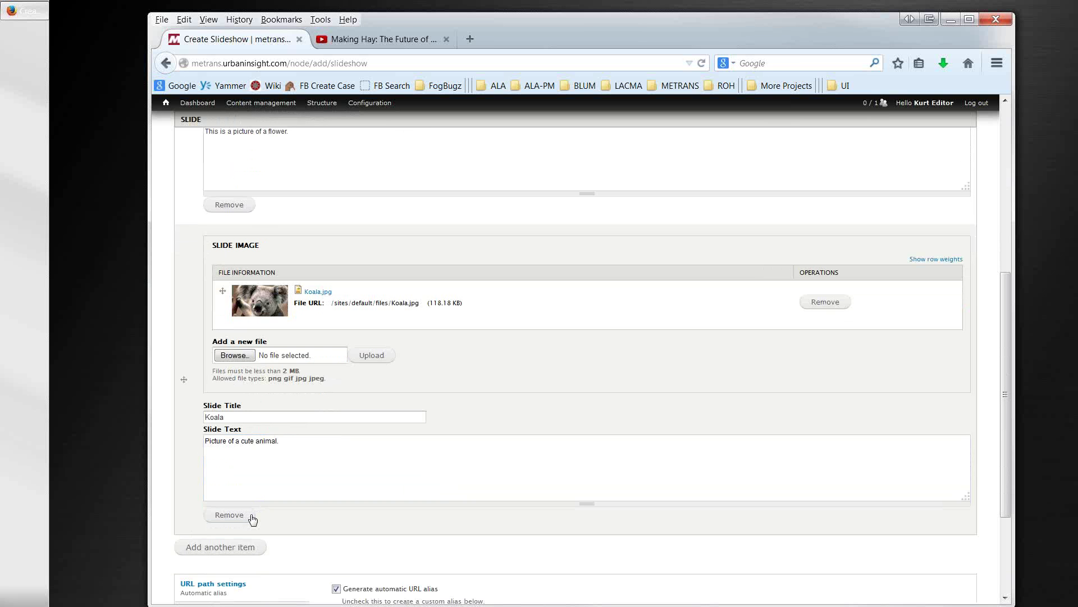
scroll(208, 564, "down", 5)
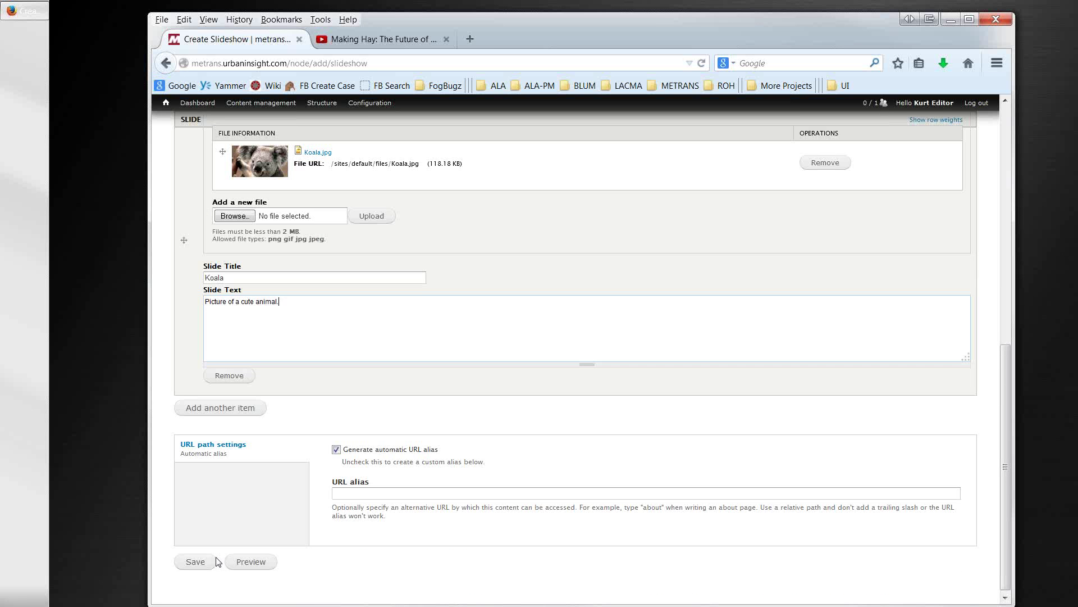
left_click(197, 559)
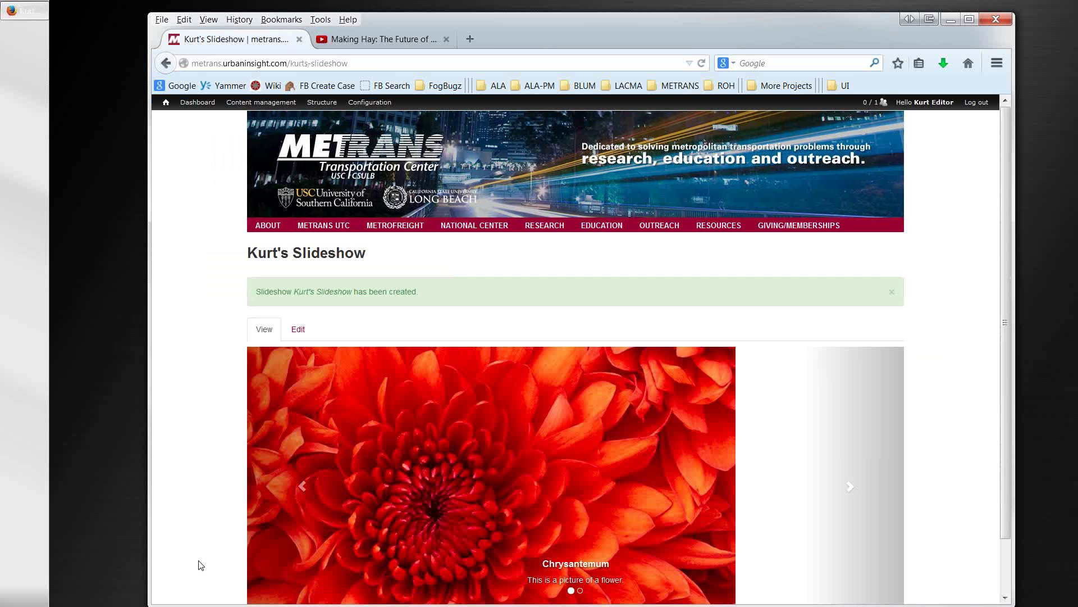
Step: Review Kurt's Slideshow, visit Drupal Training and Sample Web Pages, then return to the Dashboard
scroll(196, 484, "down", 2)
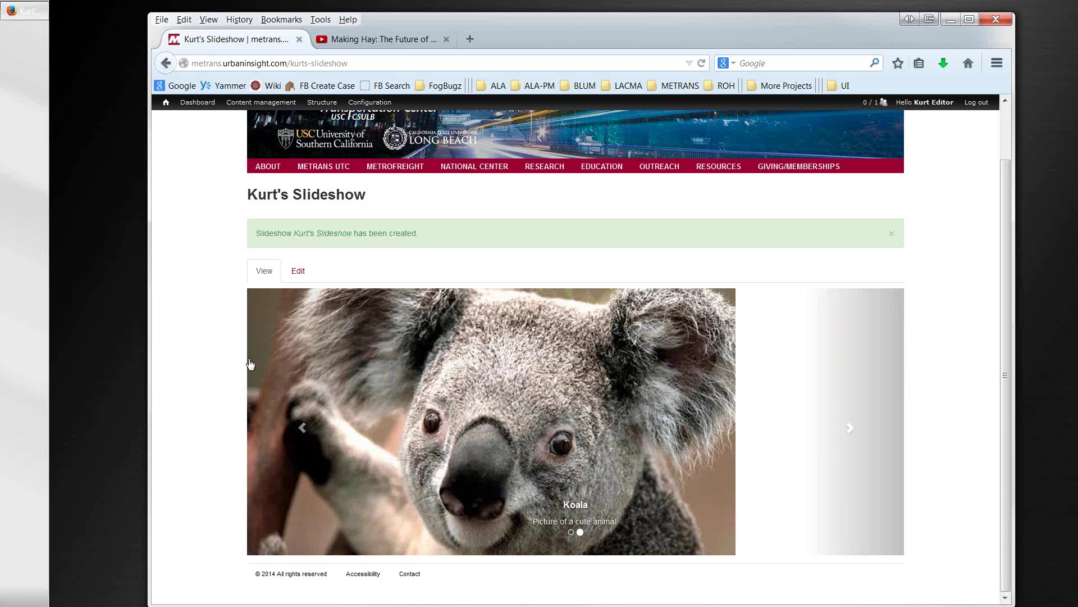
mouse_move(266, 170)
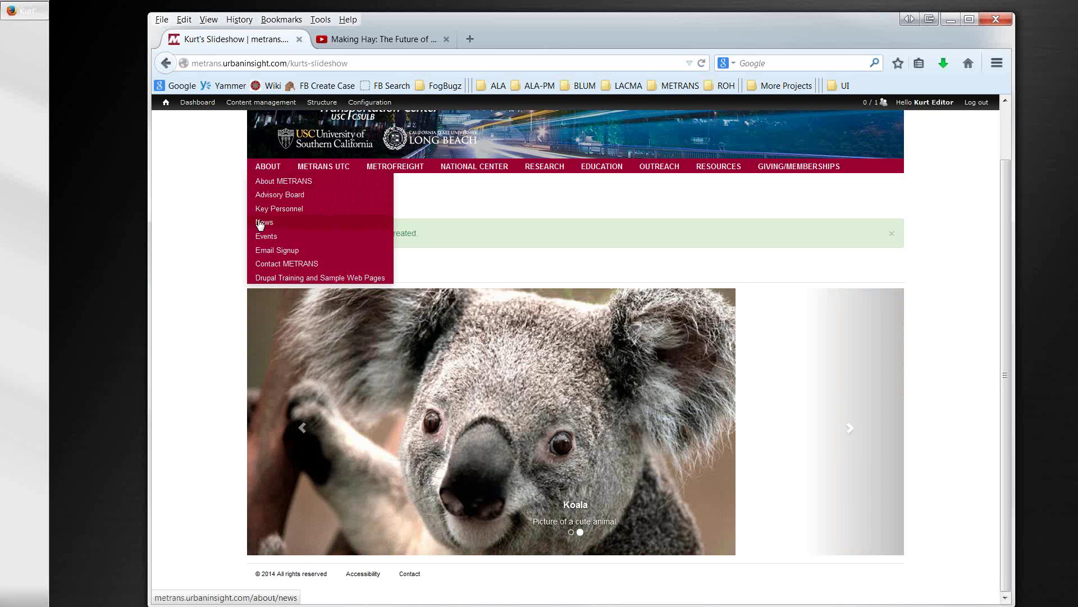
left_click(265, 279)
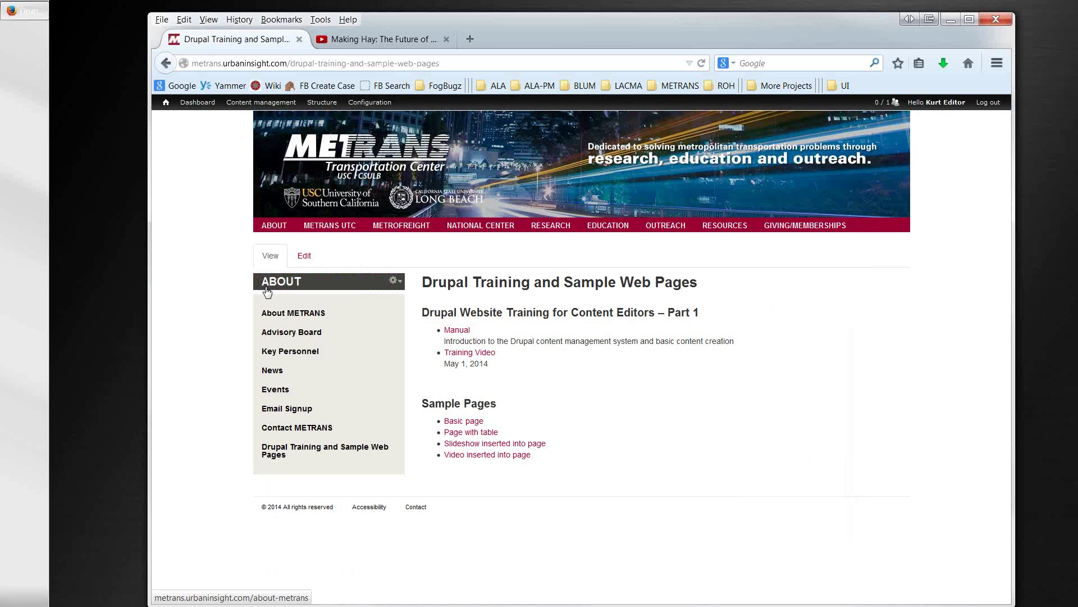
left_click(200, 105)
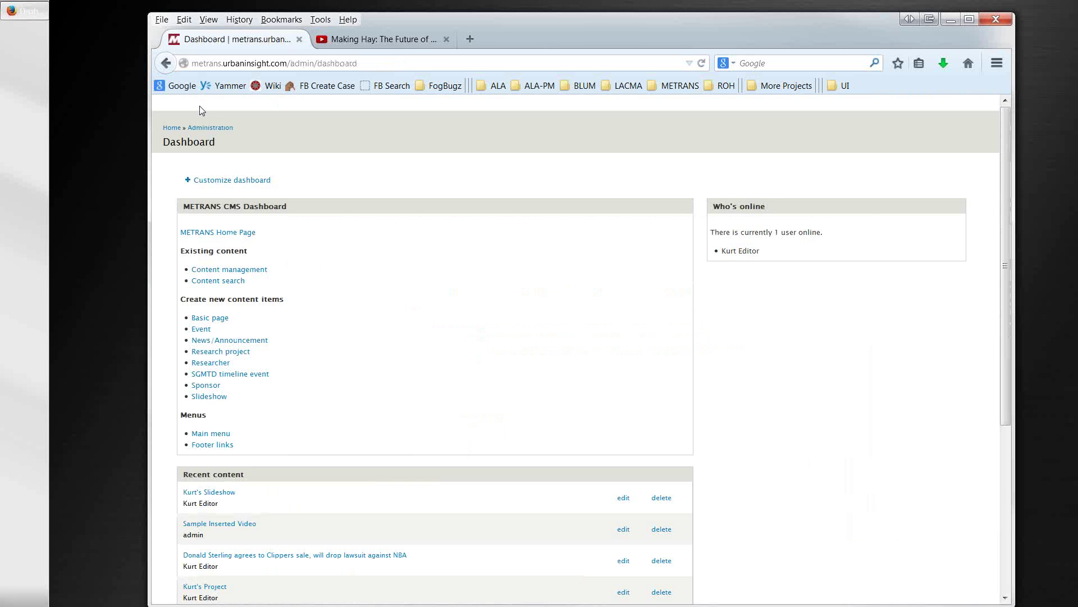
Step: Start a new basic page titled with the author's name plus 'Chrysanthum Koala Page'
left_click(212, 317)
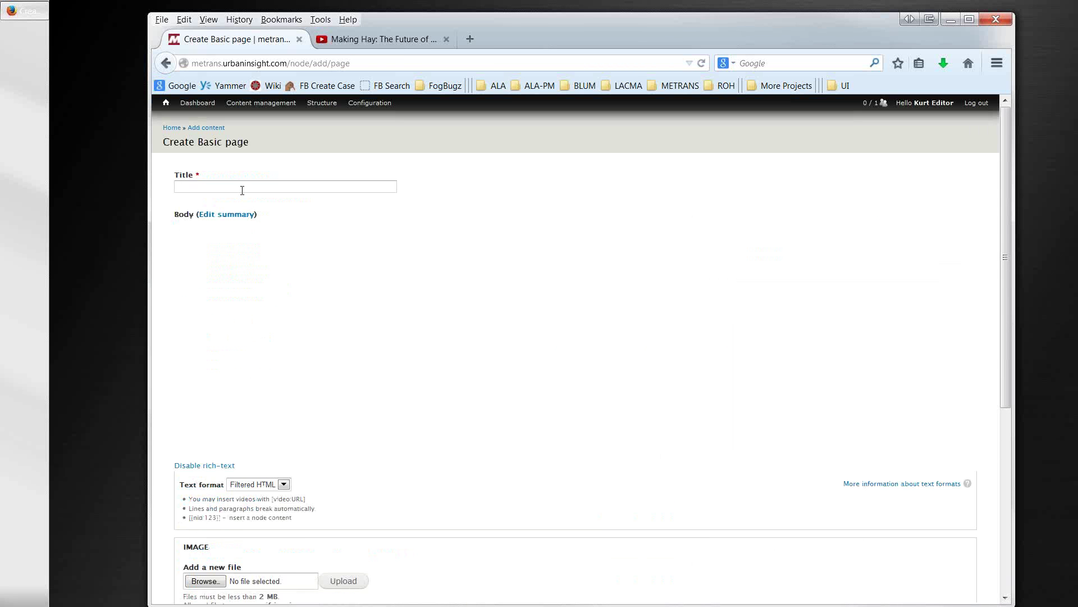
left_click(241, 188)
type("Kur")
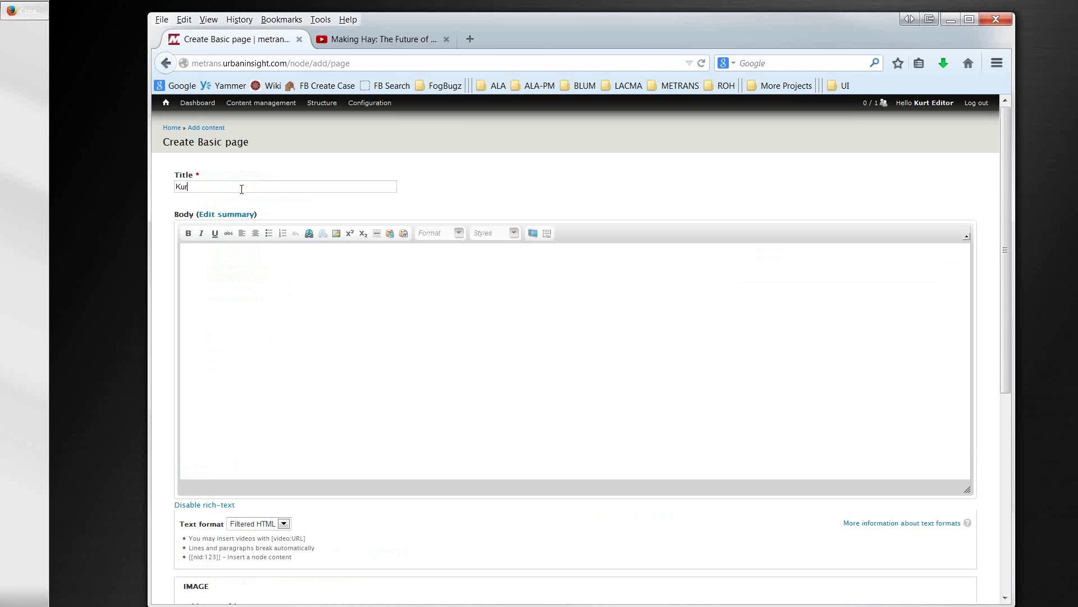
type("t's Chrysanthumu Koala,")
key("BackSpace")
type("Page")
Step: Paste the three Lorem ipsum paragraphs into the body, leaving a blank first line
left_click(251, 284)
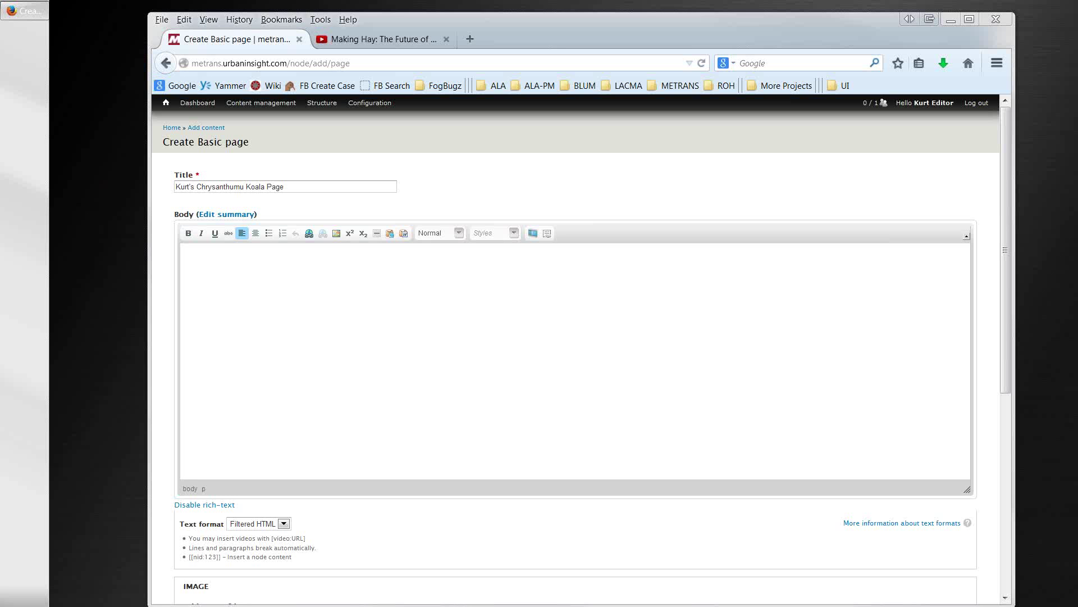
left_click(307, 309)
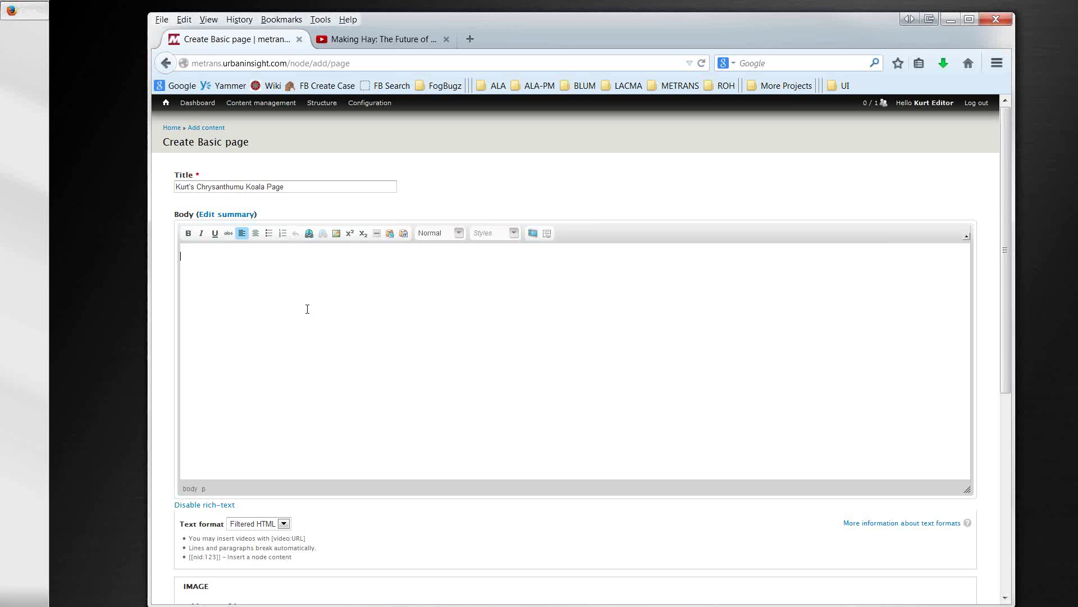
type("Lorem ipsum dolor sit amet, consectetur adipiscing elit. Aliquam convallis magna sit amet erat auctor nec gravida augue tincidunt. Sed eu tincidunt urna. Cum sociis natoque penatibus et magnis dis parturient montes, nascetur ridiculus mus.  Ut ac odio ante. et tristique massa. Aliquam semper lorem sit amet justo euismod vehicula. Praesent volutpat magna id odio porta posuere. In volutpat sagittis tortor. Duis vestibulum mi eu nisi bibendum vulputate dictum erat consectetur. Nullam congue, nisl vitae tristique sodales, mi purus laoreet odio, non rutrum dui nibh non justo.")
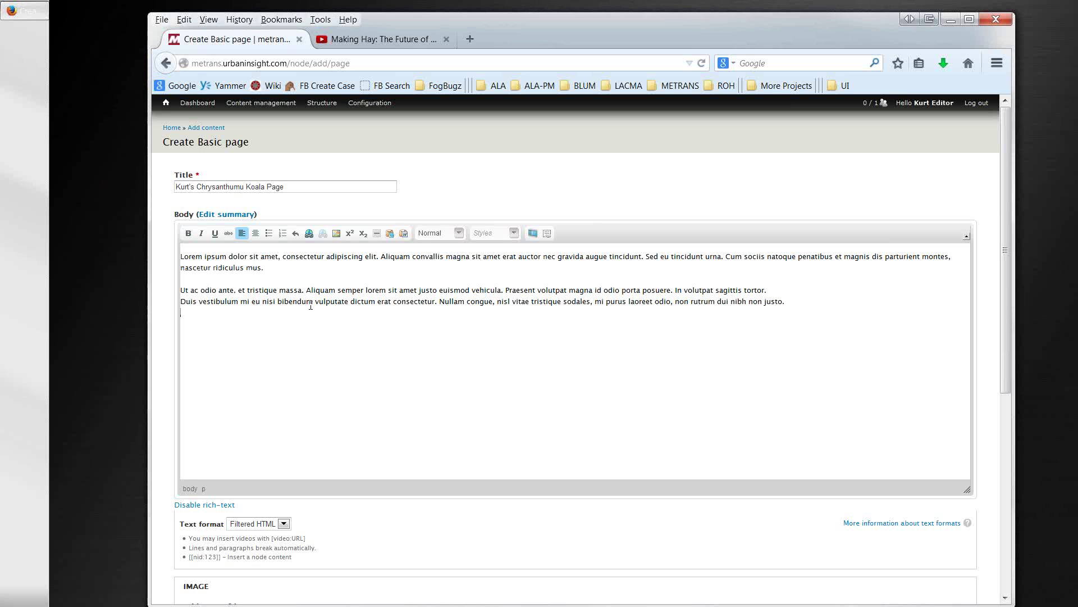
key("Return")
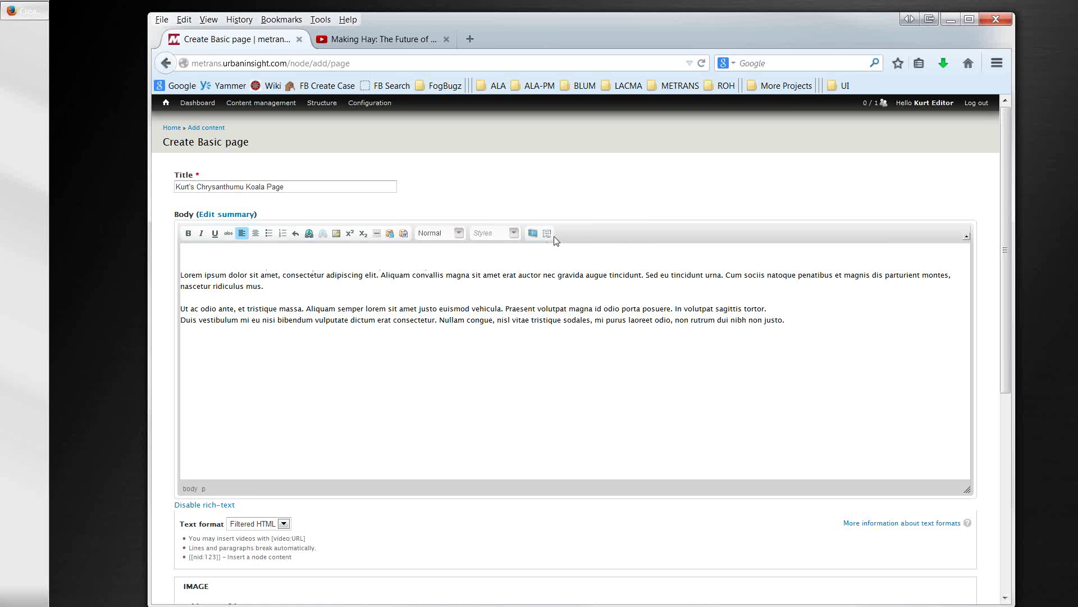
Step: Embed the slideshow (node 4510) at the top of the body and select its [[nid:4510]] tag
left_click(548, 235)
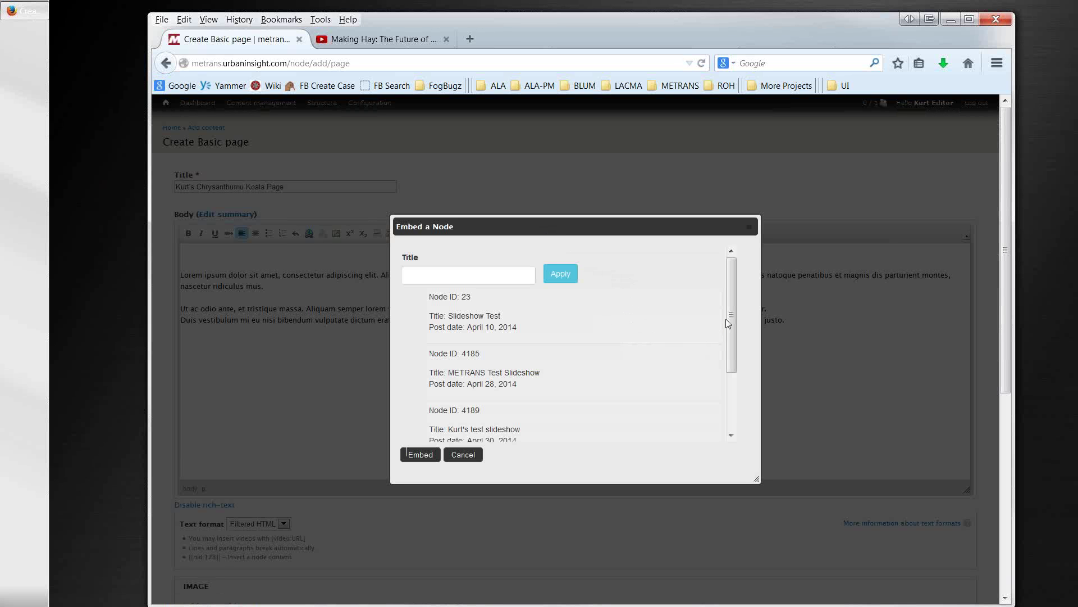
left_click_drag(730, 321, 729, 387)
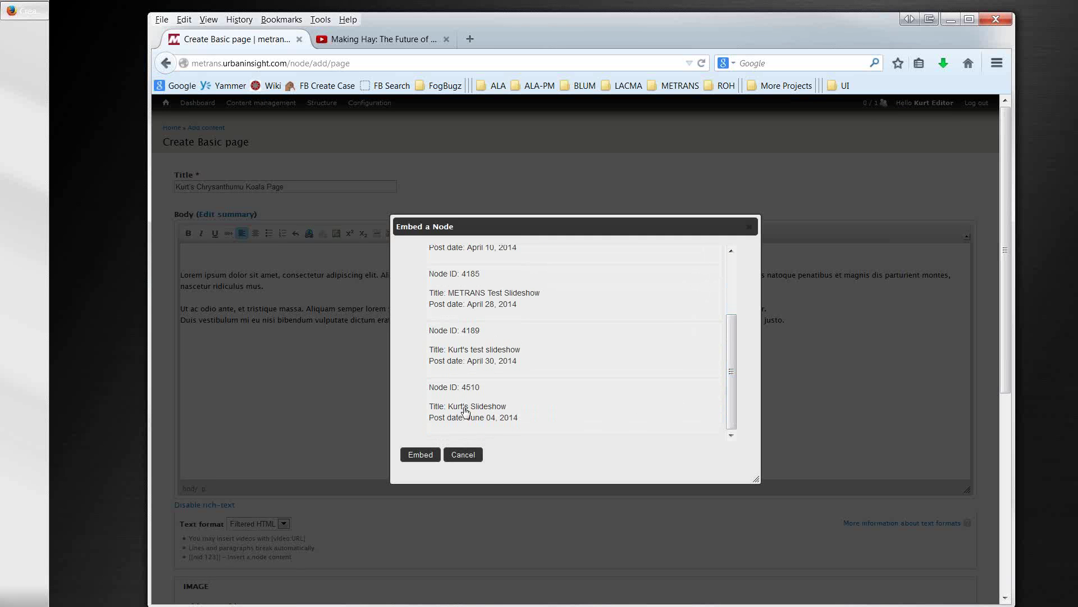
left_click(466, 412)
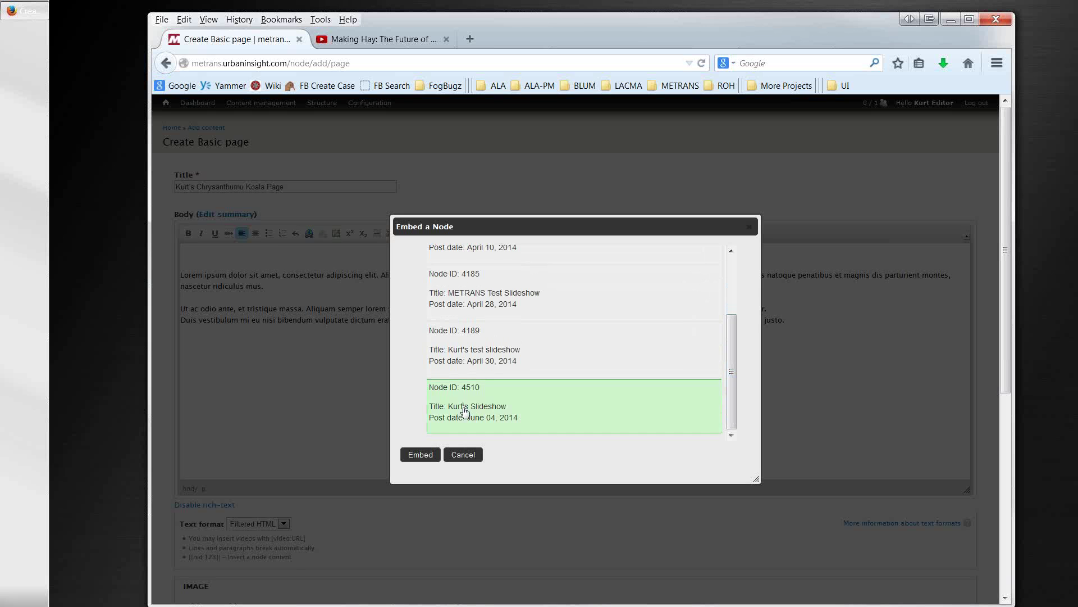
left_click(416, 454)
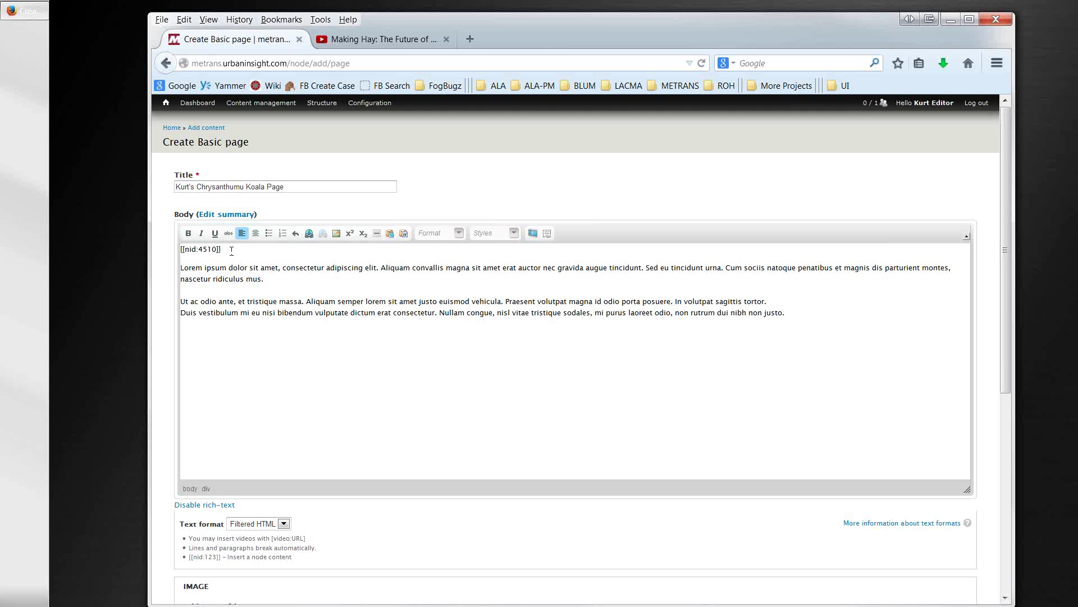
key("shift+Home")
scroll(169, 517, "down", 5)
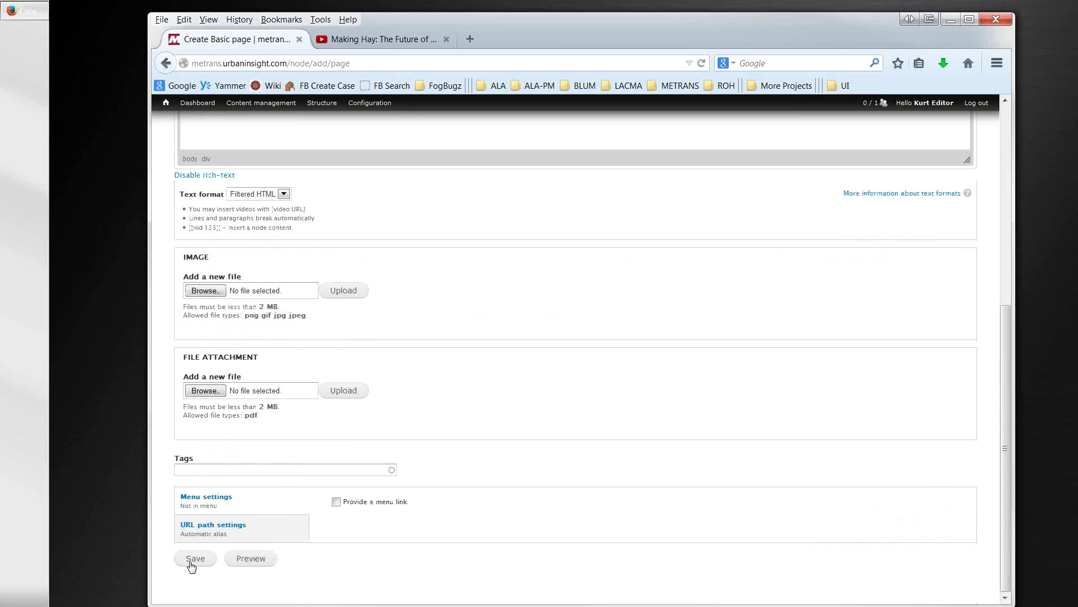
Step: Save the new basic page, then reopen its edit form and save again unchanged
left_click(191, 560)
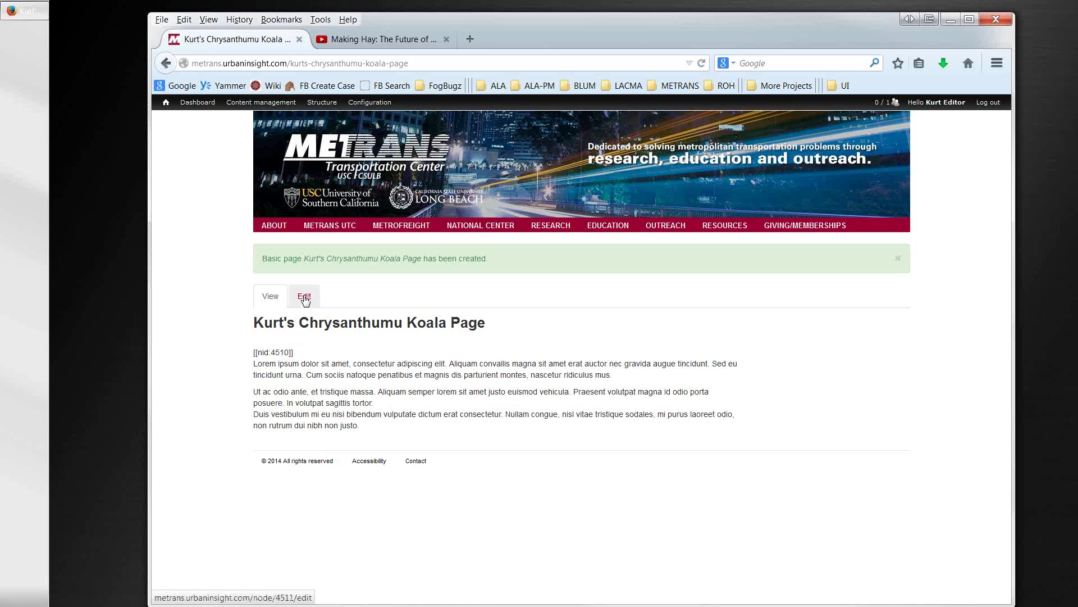
left_click(304, 298)
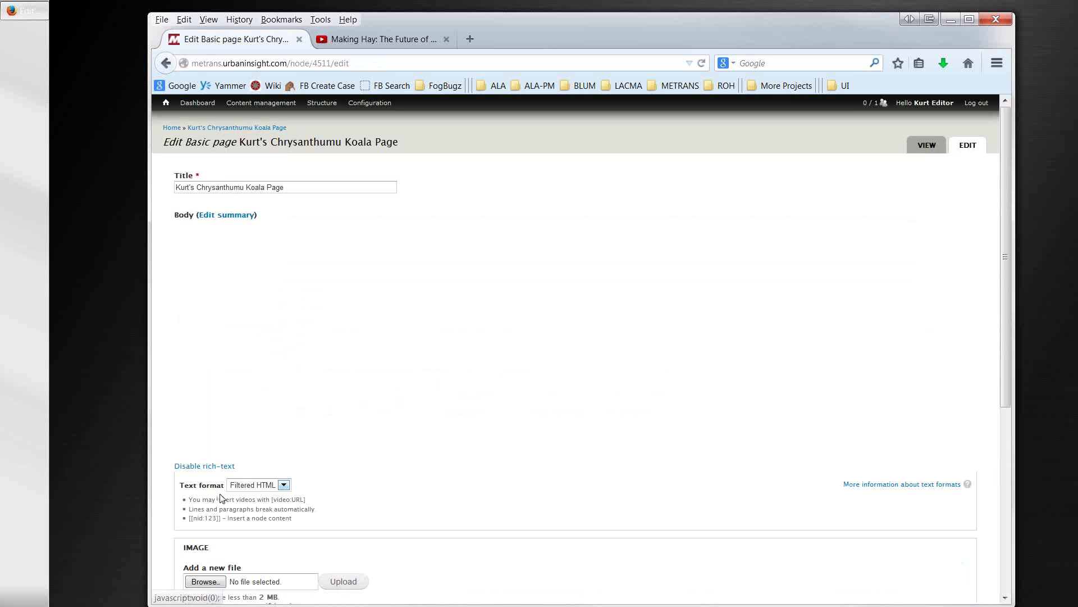
scroll(172, 531, "down", 3)
scroll(172, 531, "down", 3)
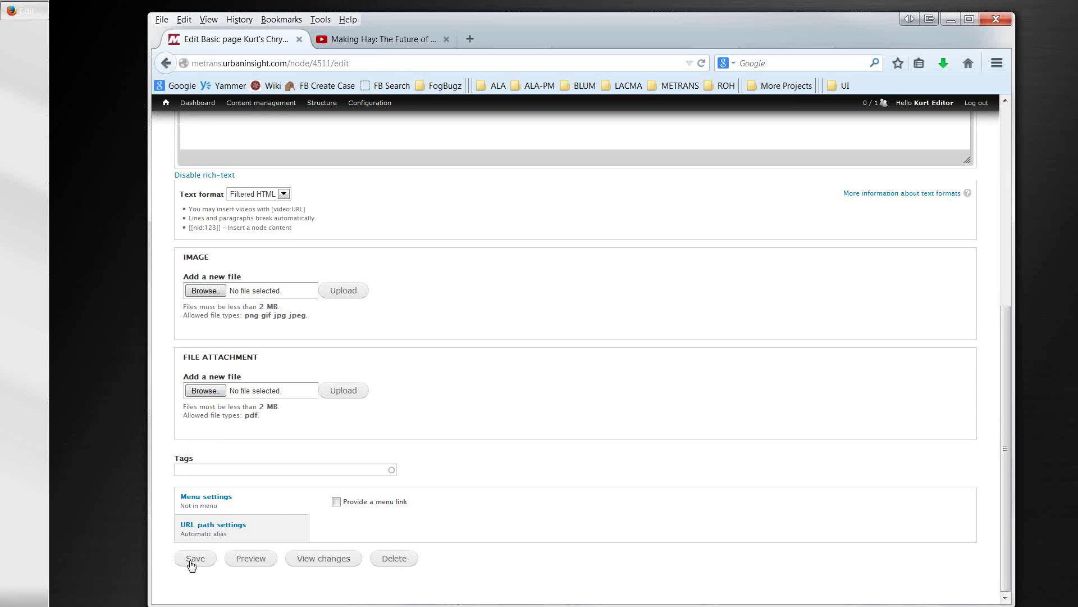
left_click(193, 559)
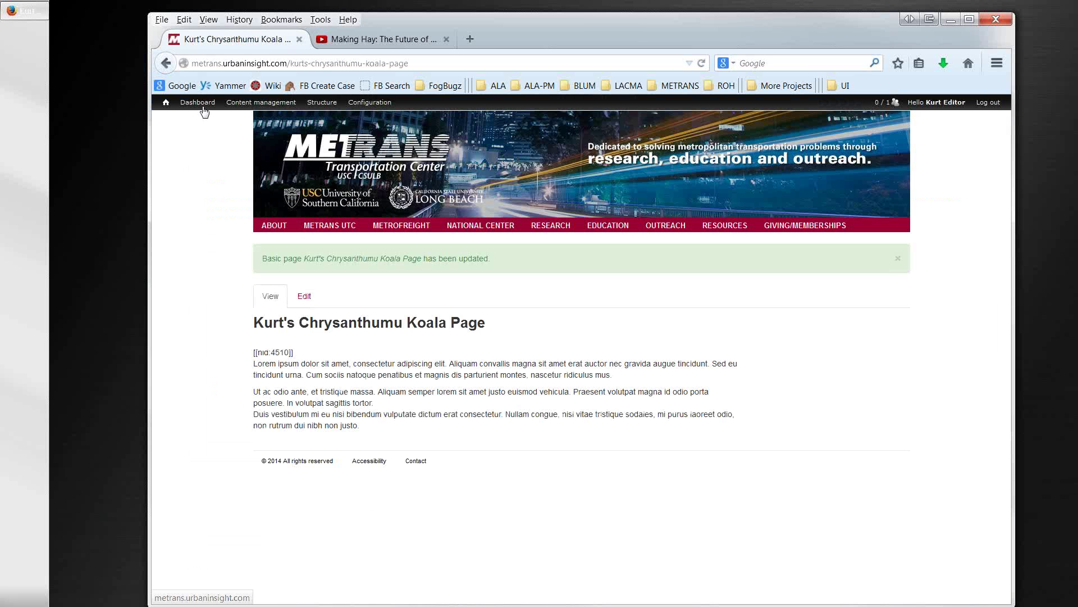
Step: Open Drupal Training and Sample Web Pages from the ABOUT menu
mouse_move(167, 106)
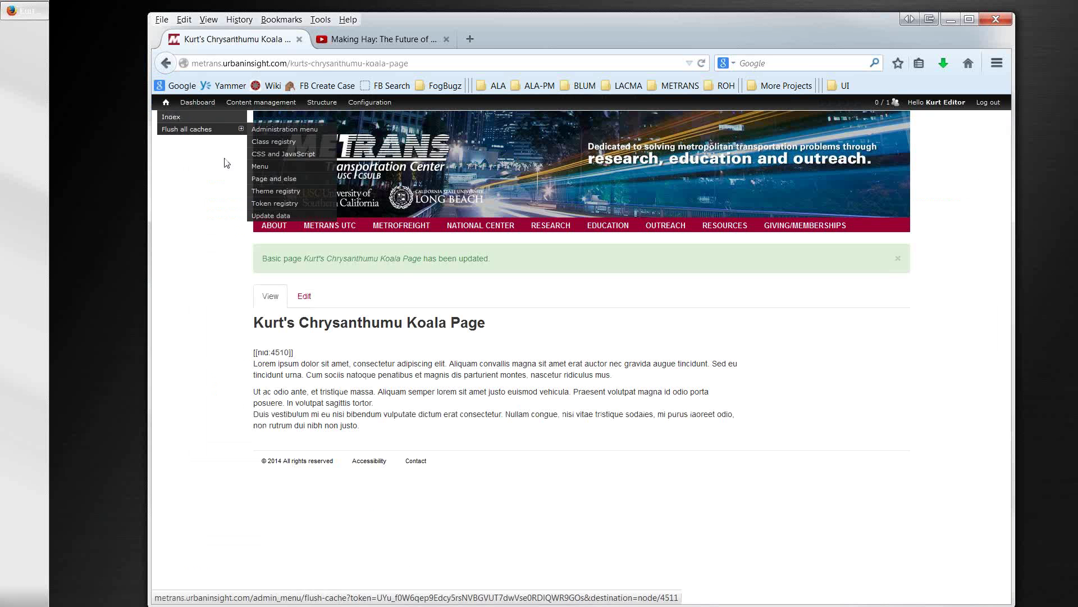
mouse_move(264, 228)
left_click(279, 337)
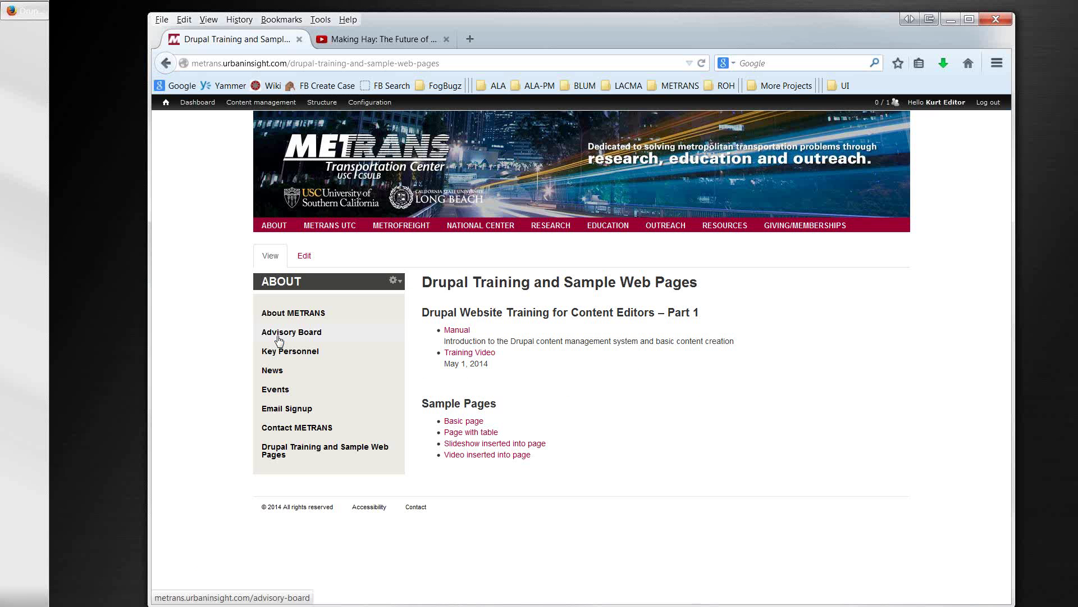
Step: Open the Sample Inserted Slideshow page and cycle through Container Transfer, Container Ship Sails into Port, and Highway to Flyway
left_click(462, 445)
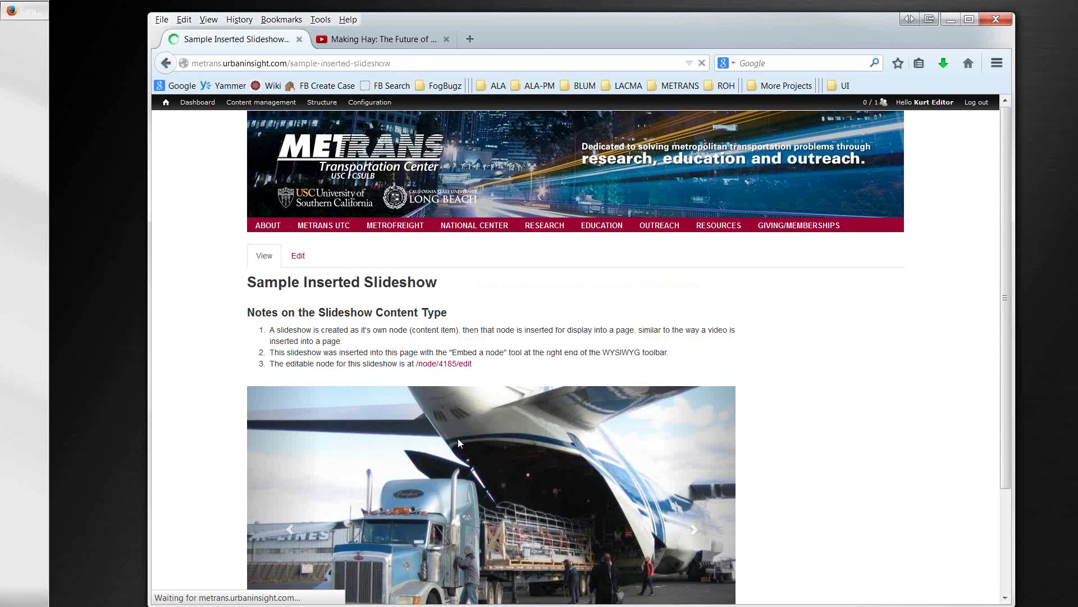
scroll(458, 442, "down", 3)
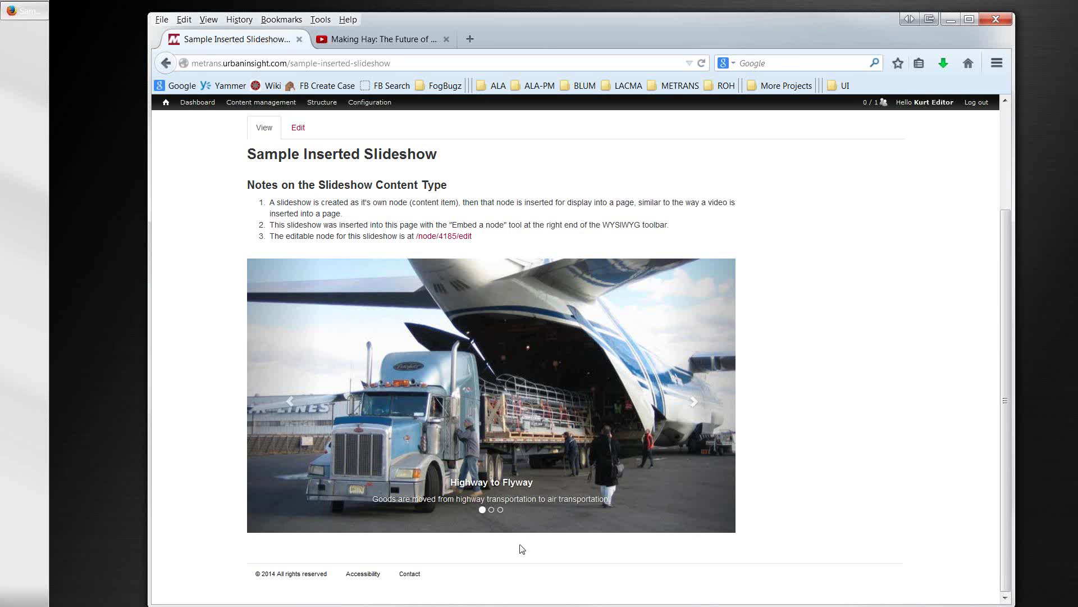
left_click(492, 510)
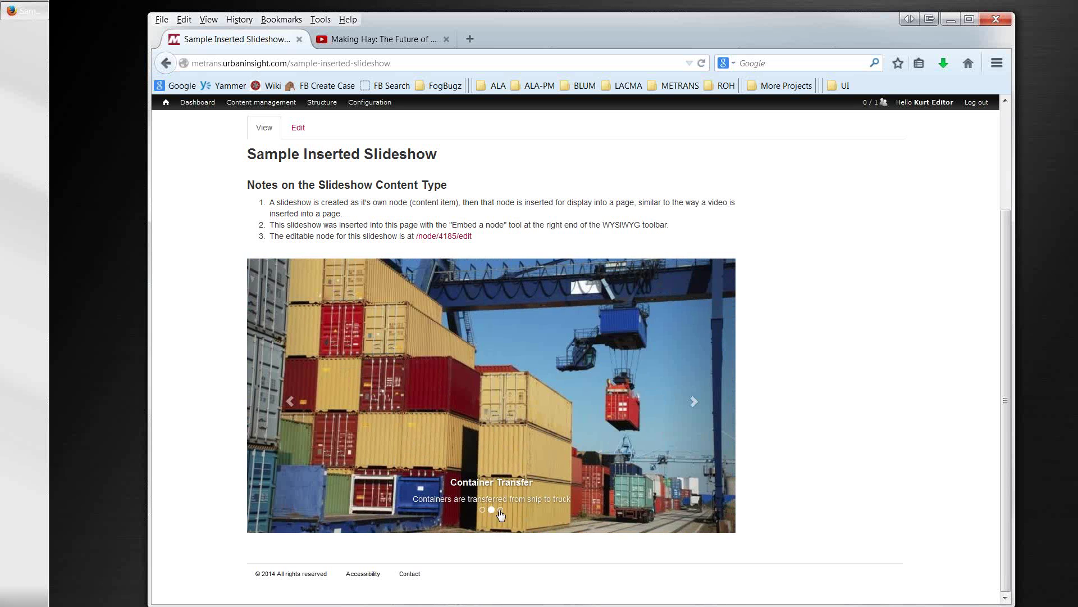
left_click(500, 510)
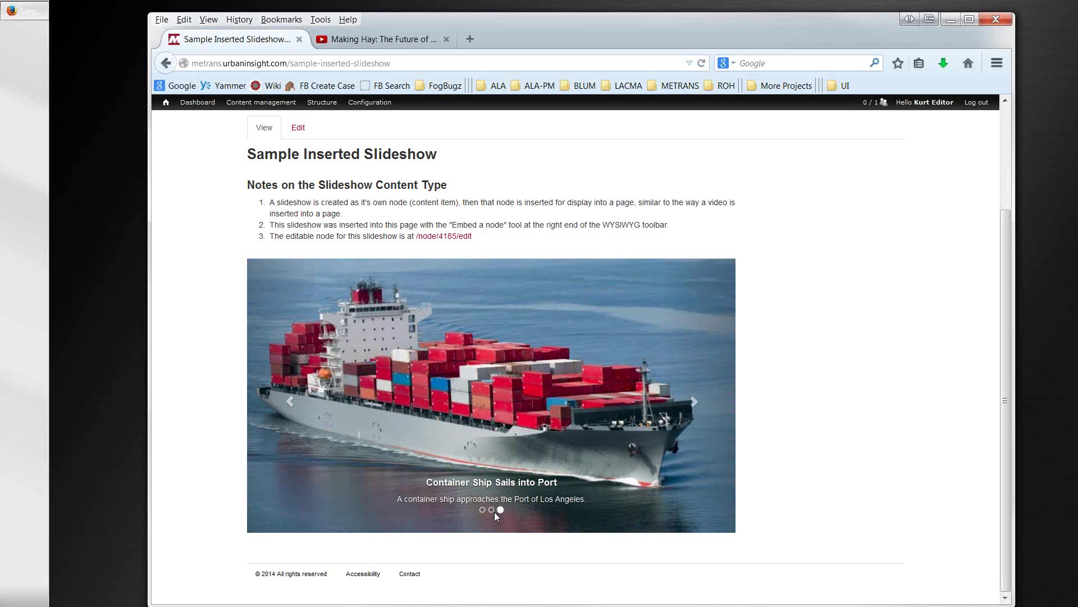
left_click(492, 510)
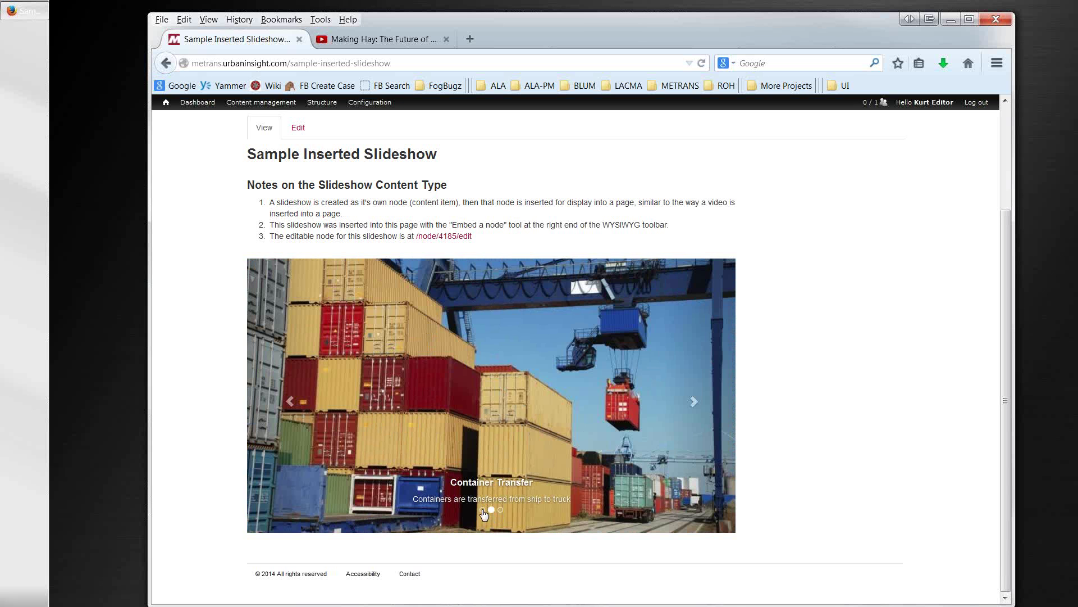
left_click(482, 510)
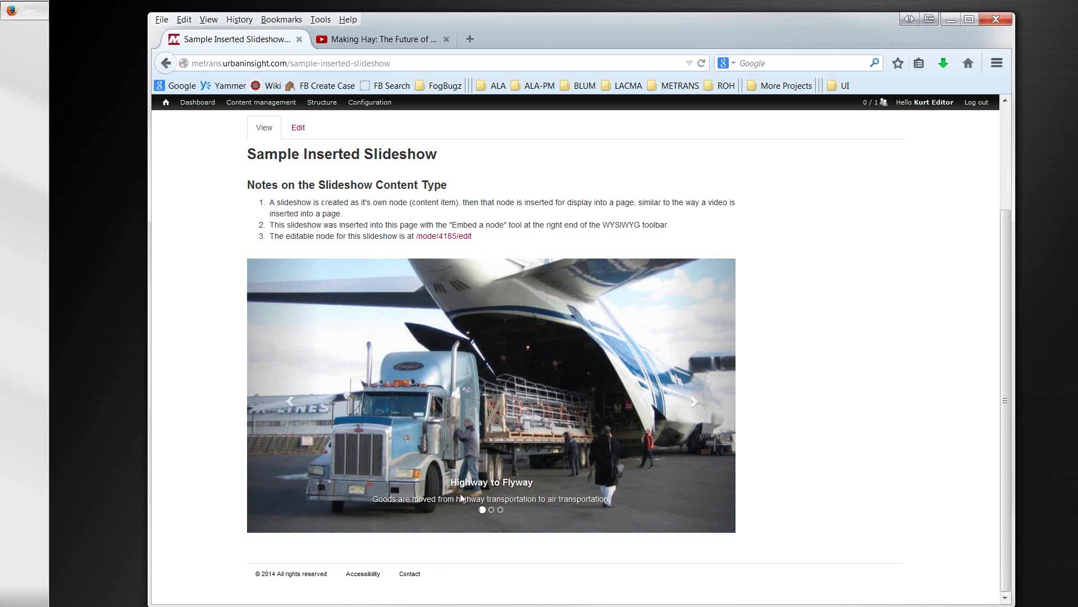
Step: Select the Highway to Flyway slide title and caption text
left_click_drag(451, 482, 534, 482)
left_click_drag(373, 499, 611, 497)
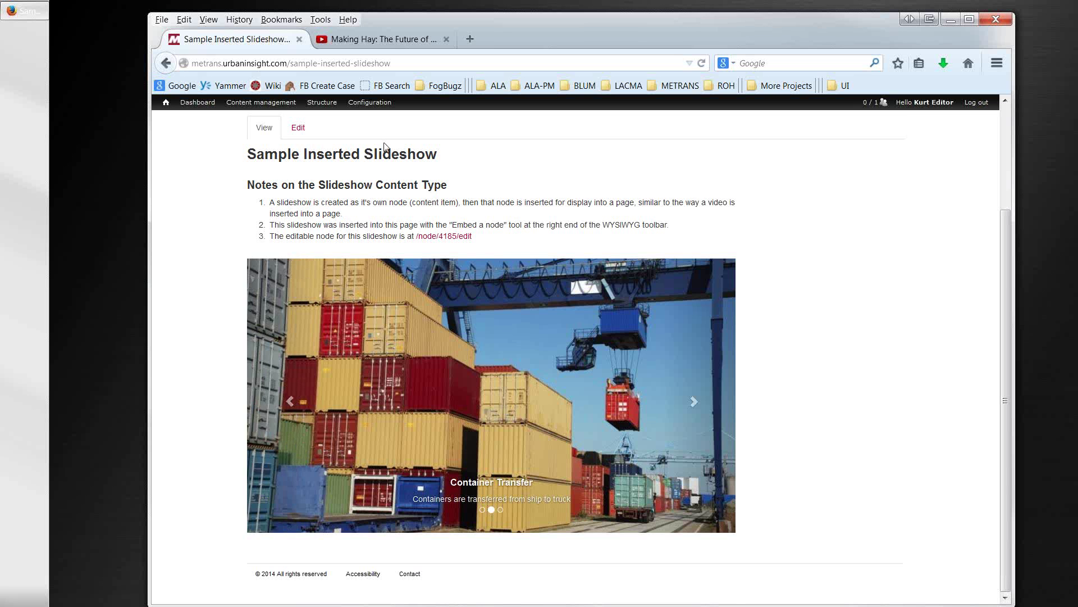
scroll(387, 143, "up", 3)
scroll(387, 140, "up", 2)
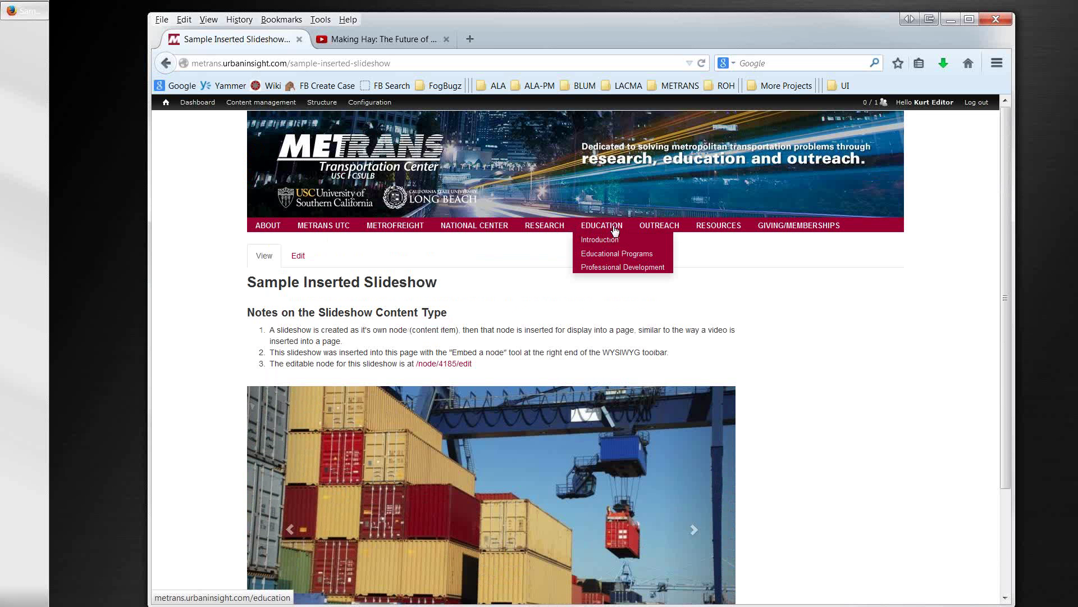
Step: Open the Outreach > Transcasts page, then switch to the Making Hay YouTube tab
mouse_move(650, 232)
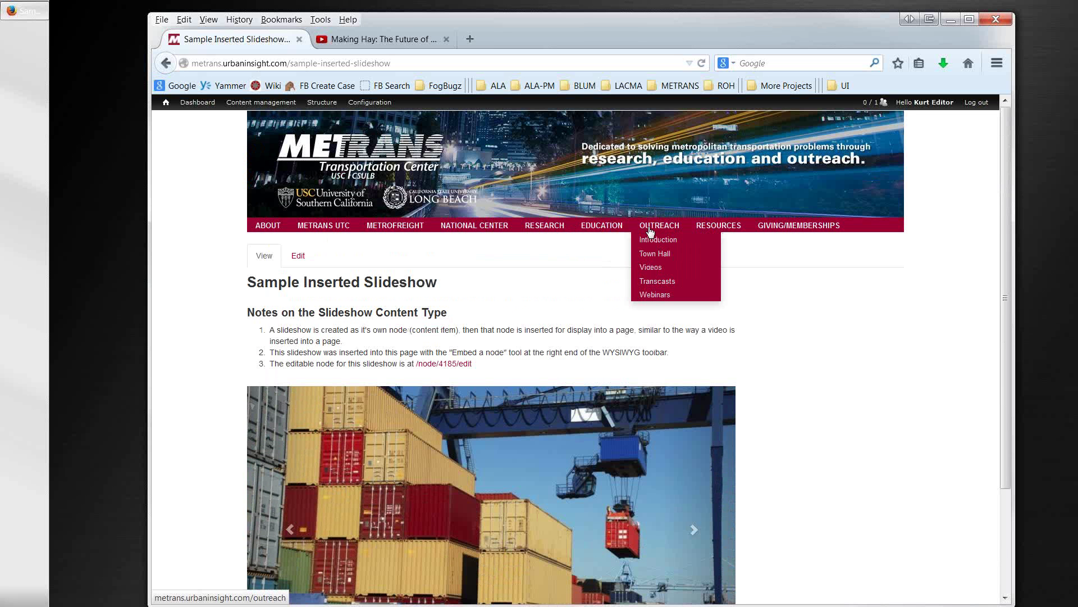
left_click(651, 285)
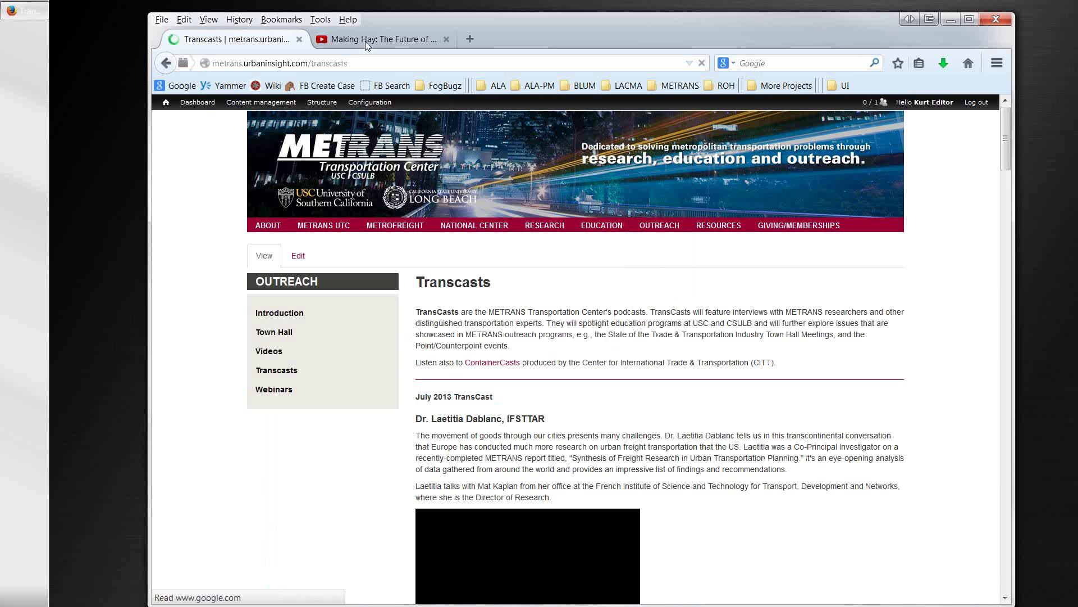
left_click(413, 42)
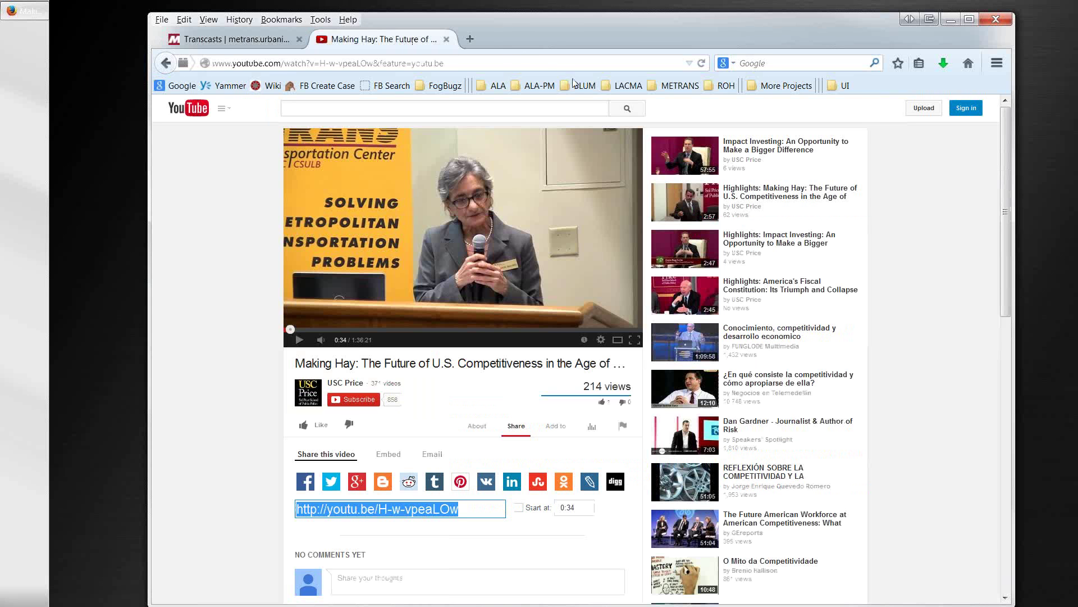
Step: From the METRANS bookmarks, open the old metrans.org TransCasts page and play the November 2012 TransCast
left_click(669, 87)
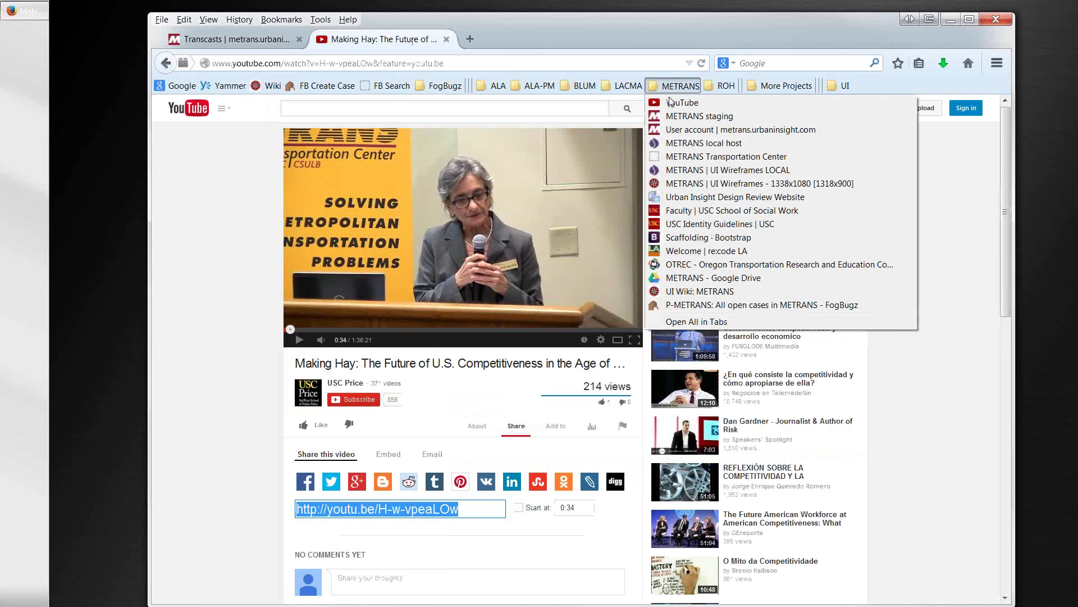
left_click(676, 159)
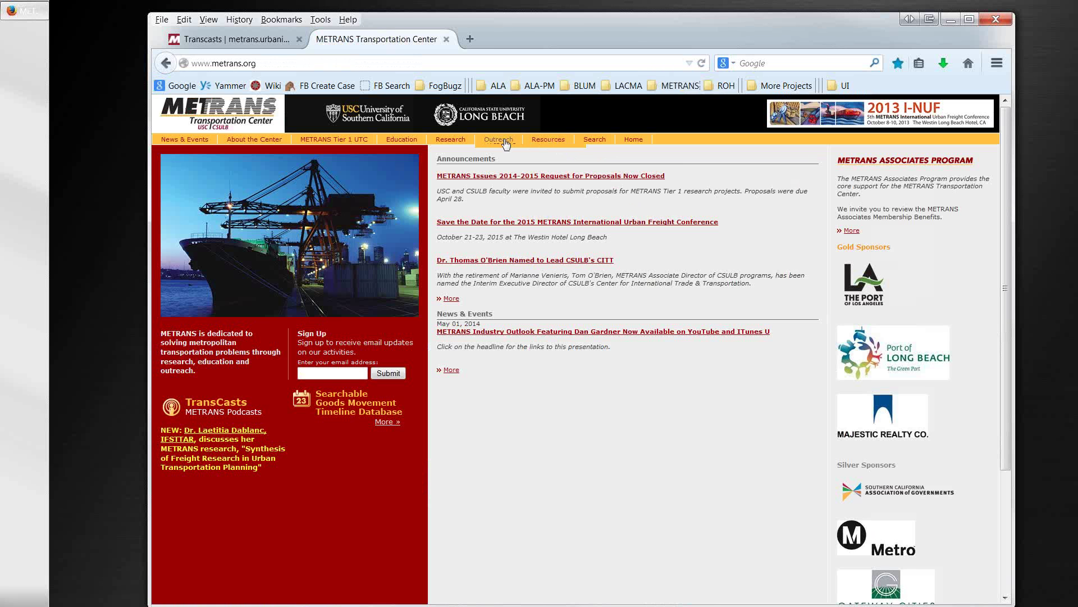
mouse_move(506, 144)
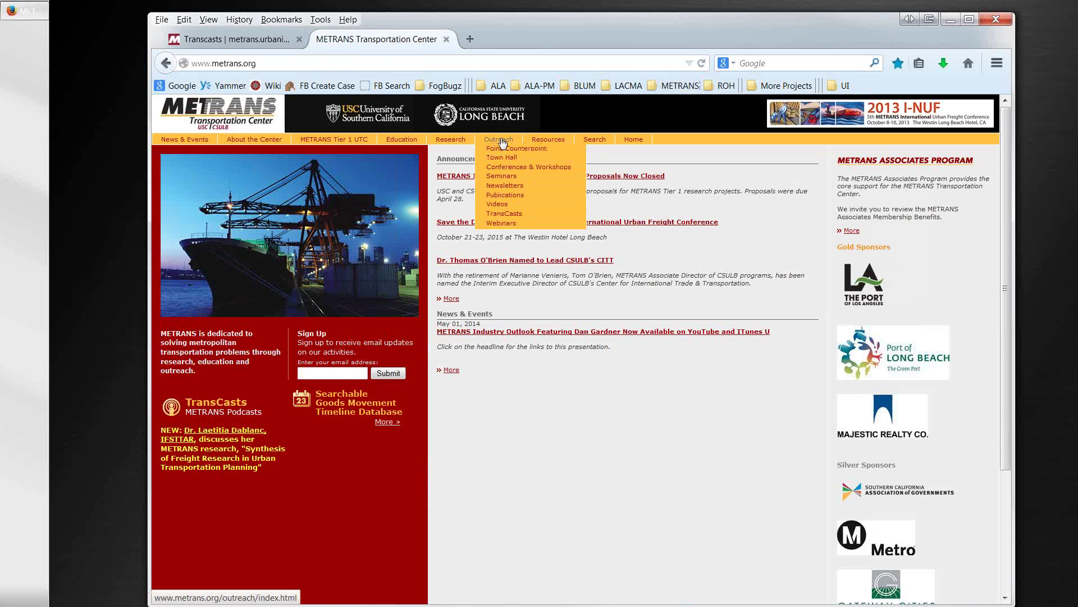
left_click(497, 216)
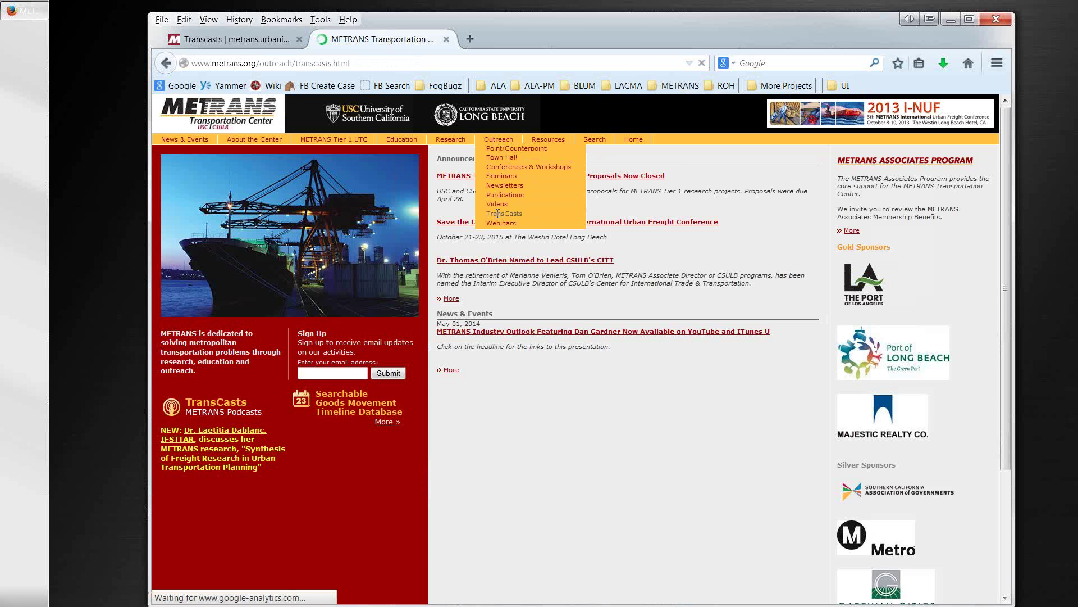
scroll(638, 294, "down", 2)
scroll(638, 294, "down", 5)
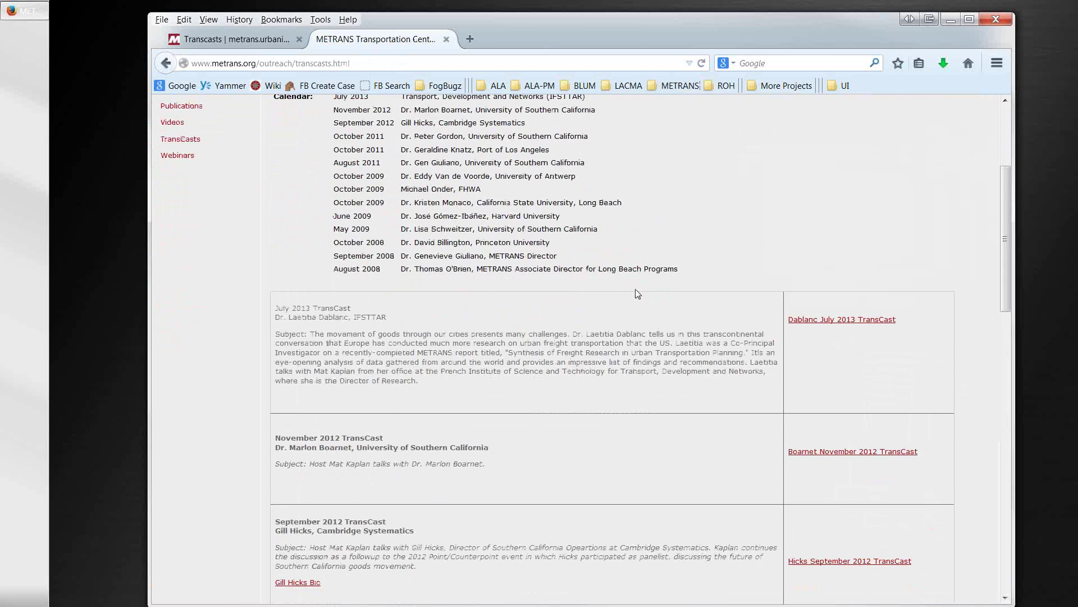
left_click(794, 325)
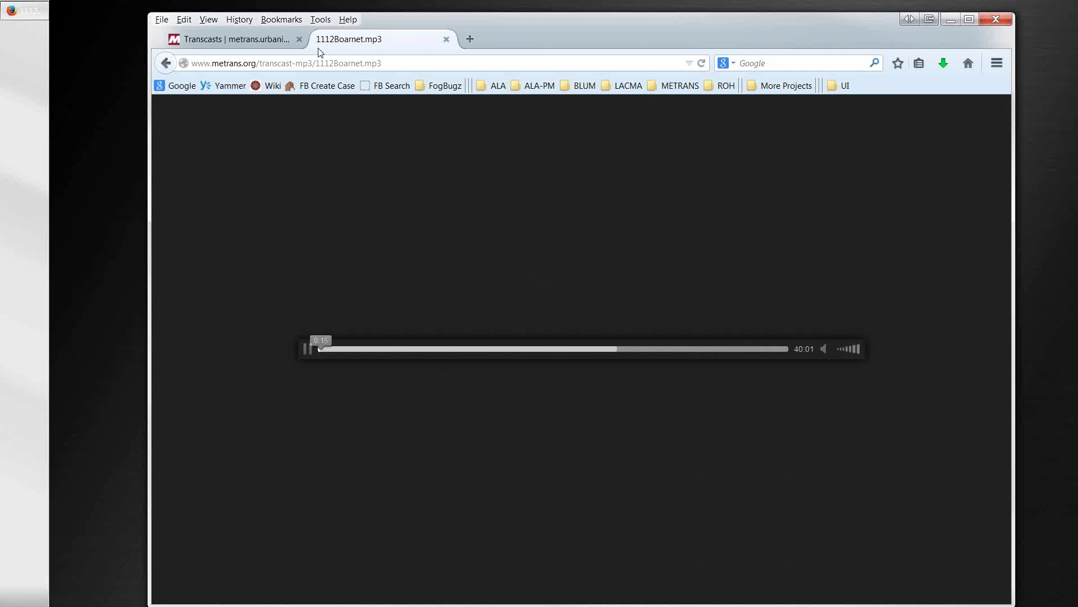
Step: Back on the new Transcasts page, play and then pause the July 2013 TransCast video
left_click(269, 43)
scroll(525, 314, "down", 4)
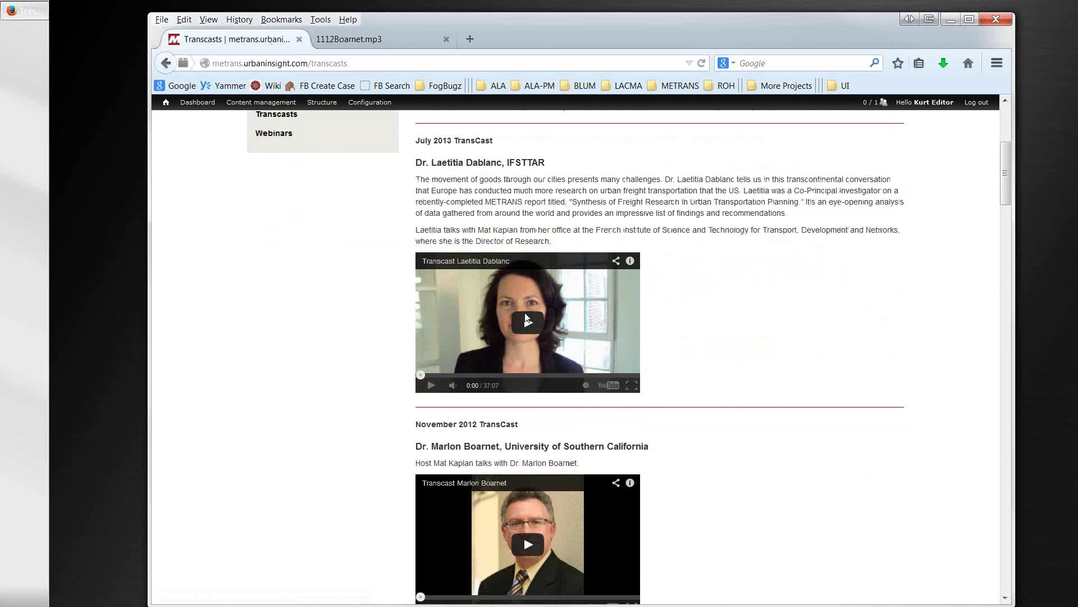
scroll(527, 318, "down", 1)
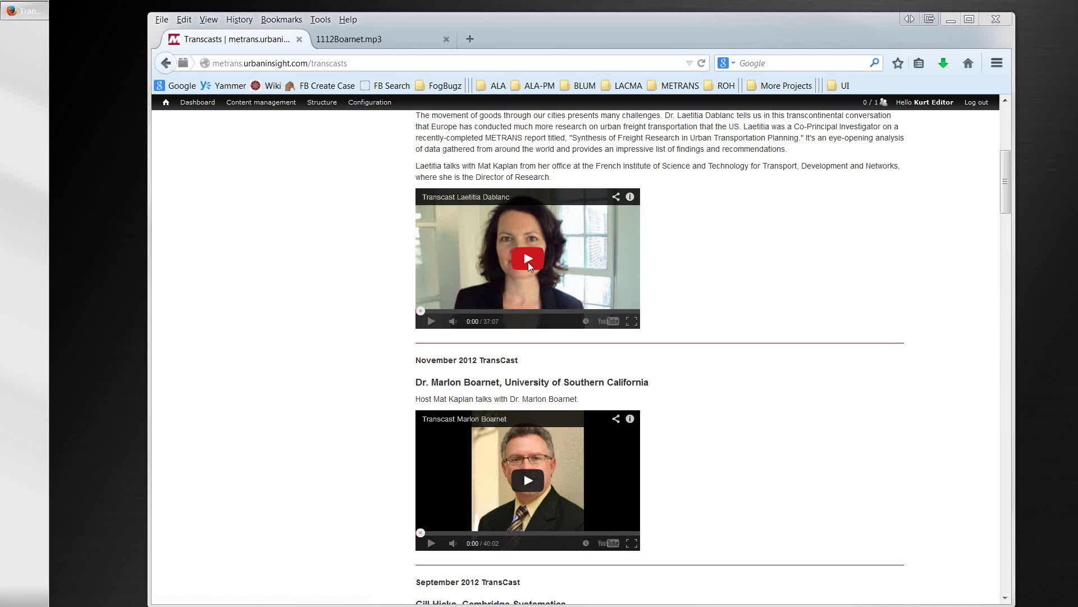
left_click(529, 263)
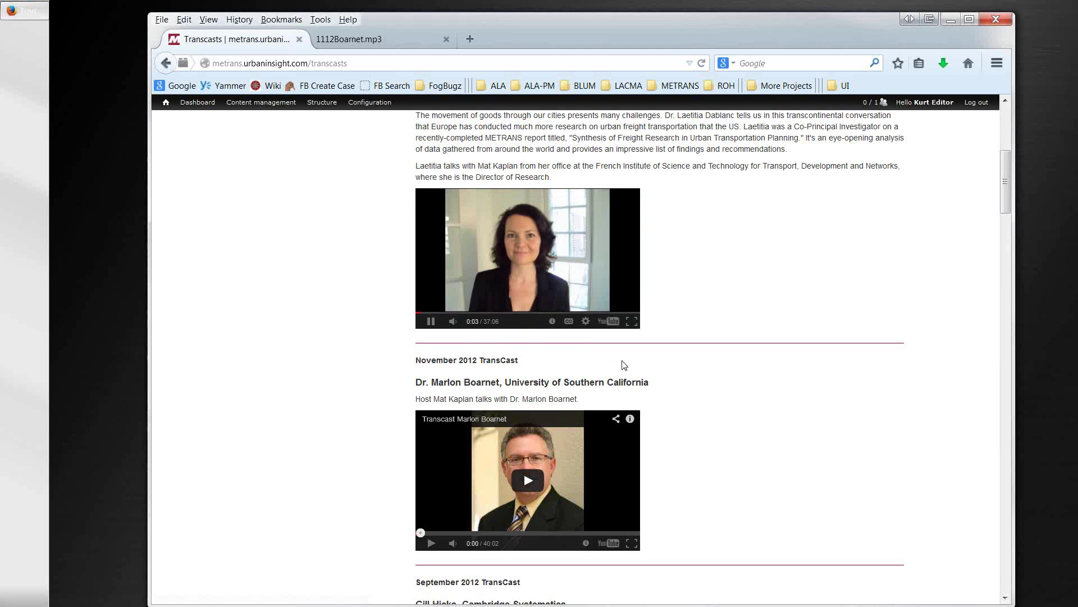
left_click(432, 323)
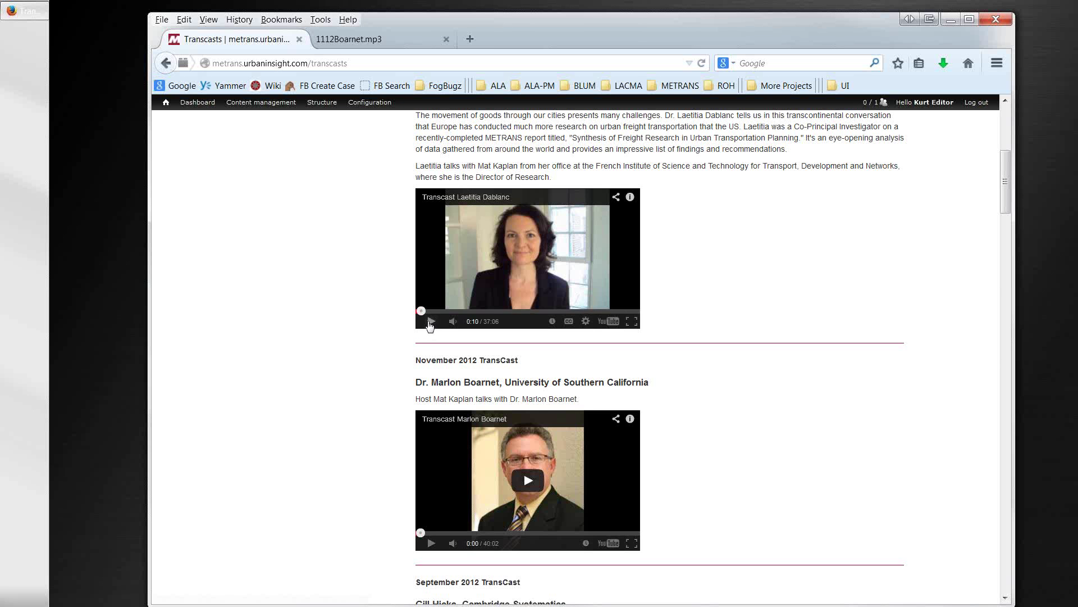
Step: Scroll to the October 2009 FHWA entry, highlight the guest's name, then scroll back up
scroll(400, 358, "down", 2)
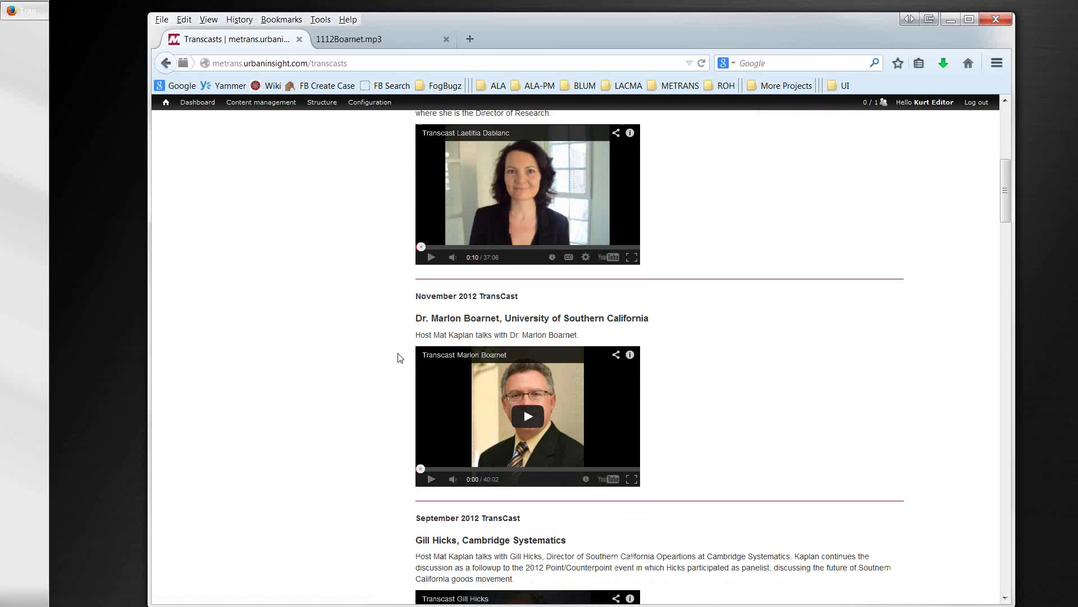
scroll(400, 358, "up", 6)
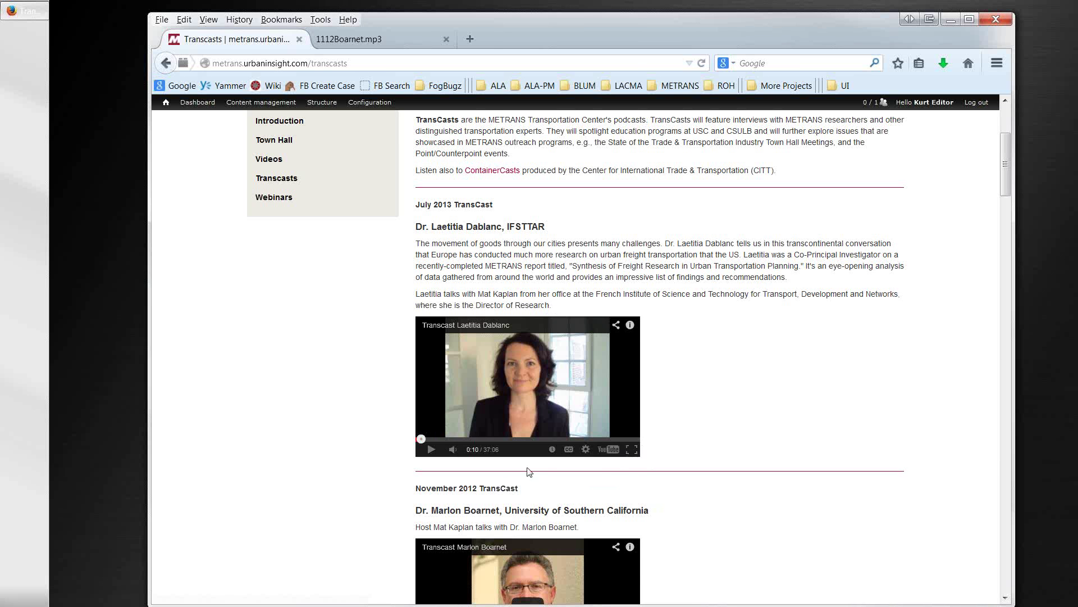
scroll(657, 359, "up", 2)
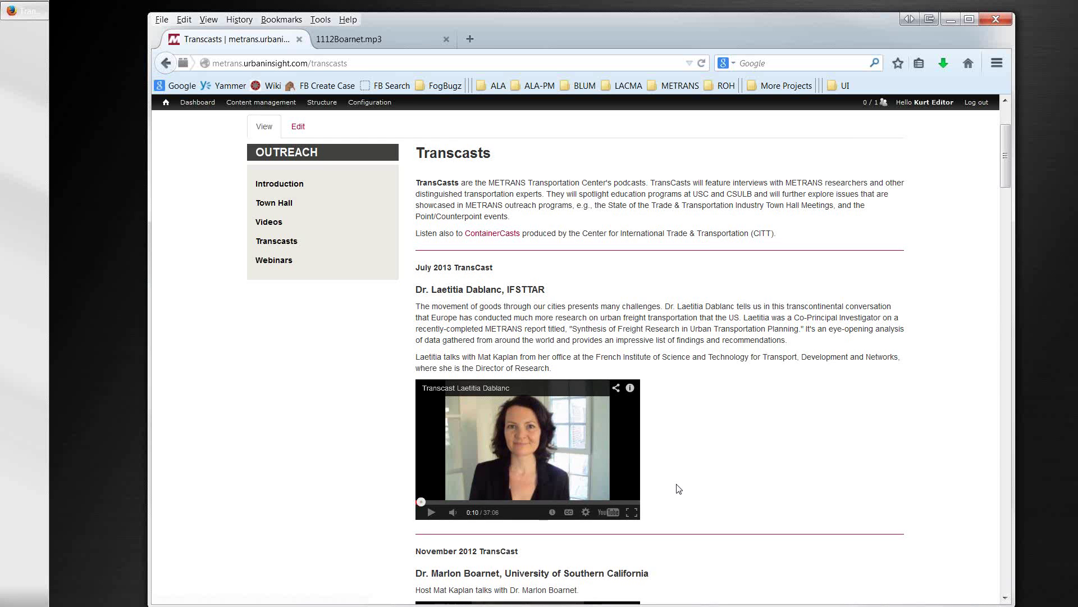
scroll(677, 483, "down", 2)
scroll(634, 452, "down", 5)
scroll(632, 452, "down", 14)
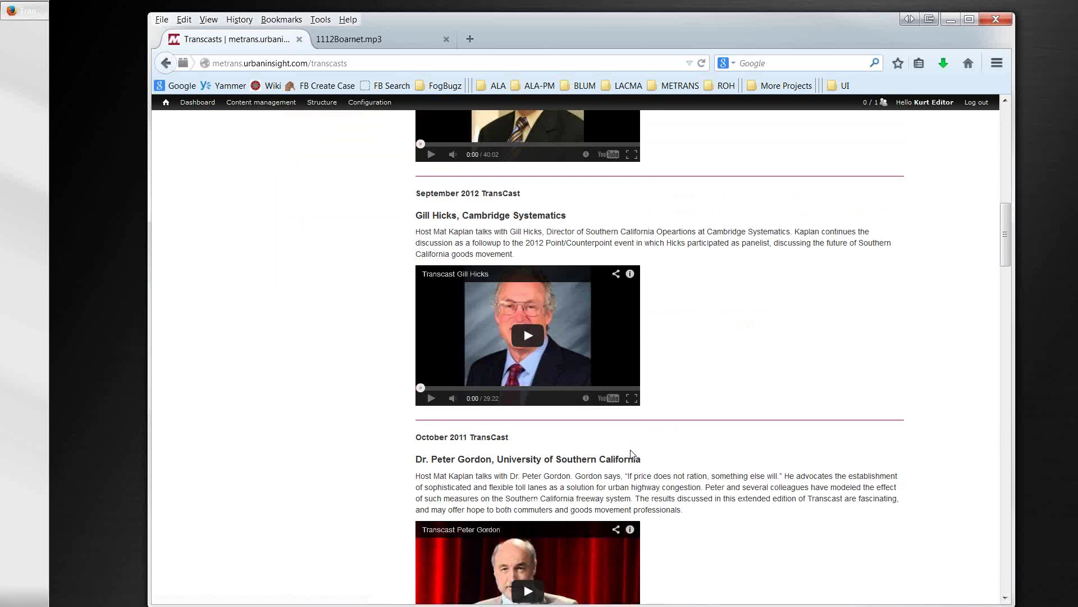
scroll(631, 456, "down", 10)
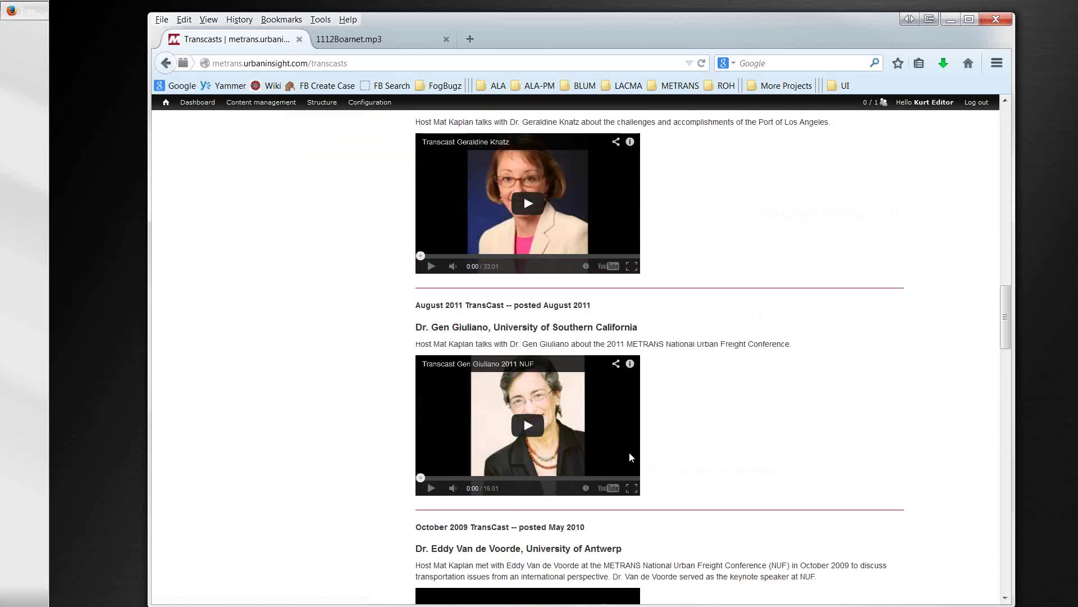
scroll(630, 459, "down", 2)
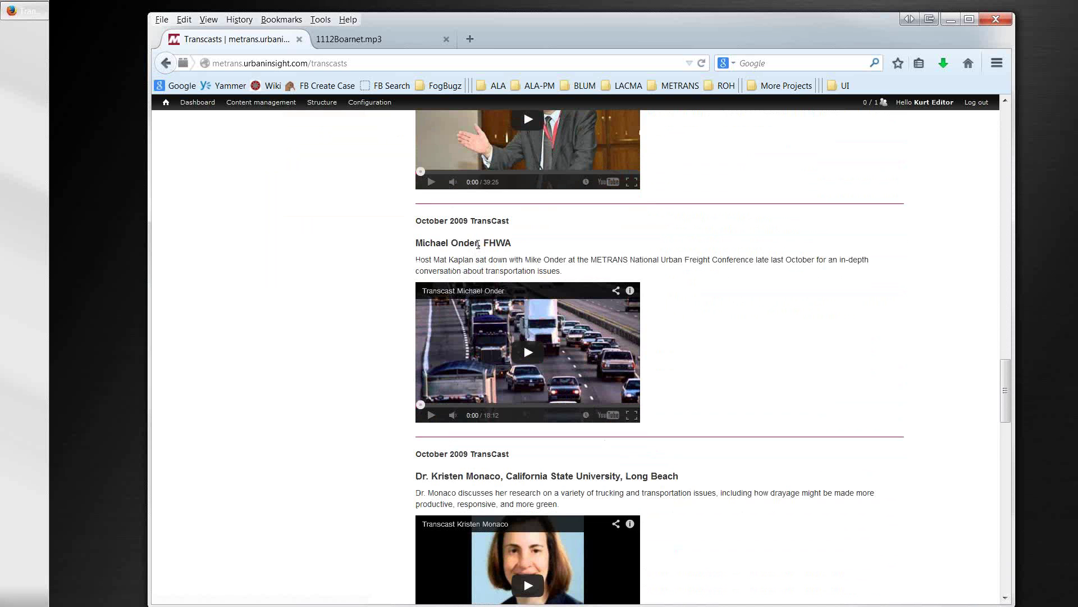
left_click_drag(478, 245, 415, 243)
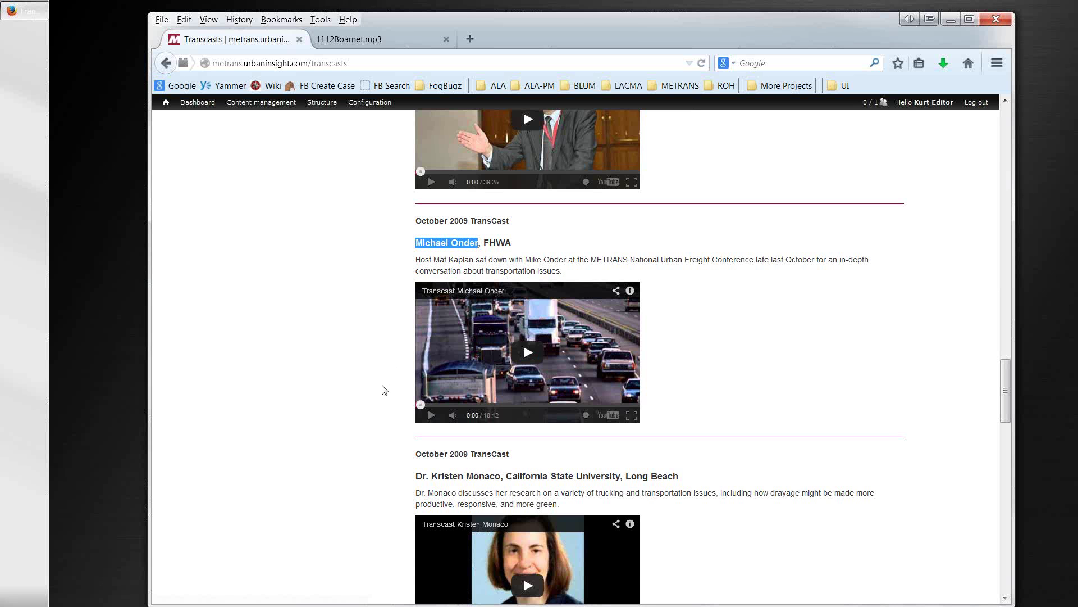
scroll(382, 396, "down", 2)
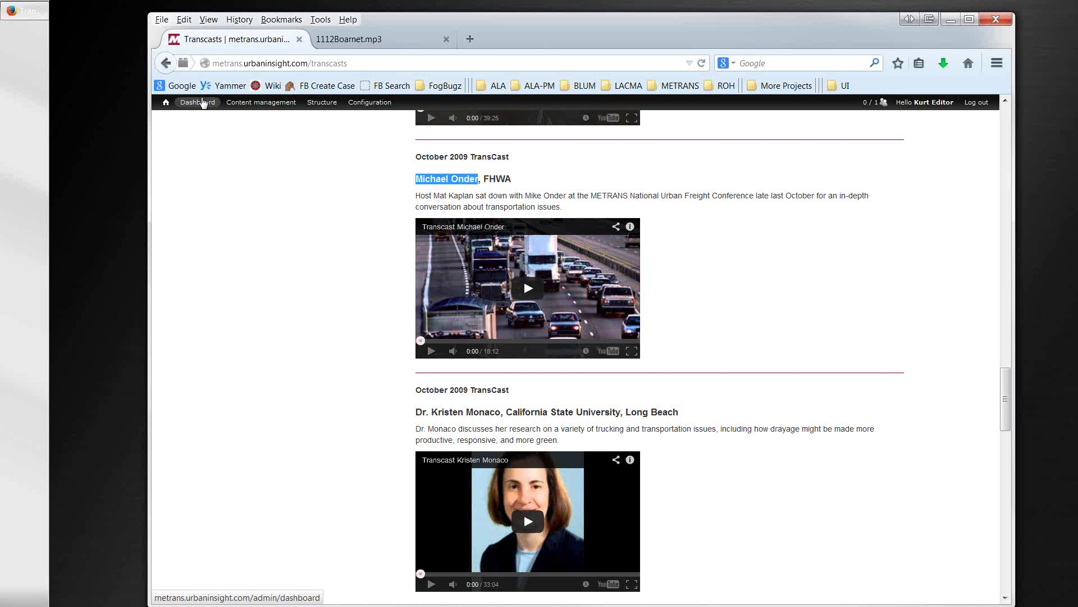
scroll(207, 167, "up", 15)
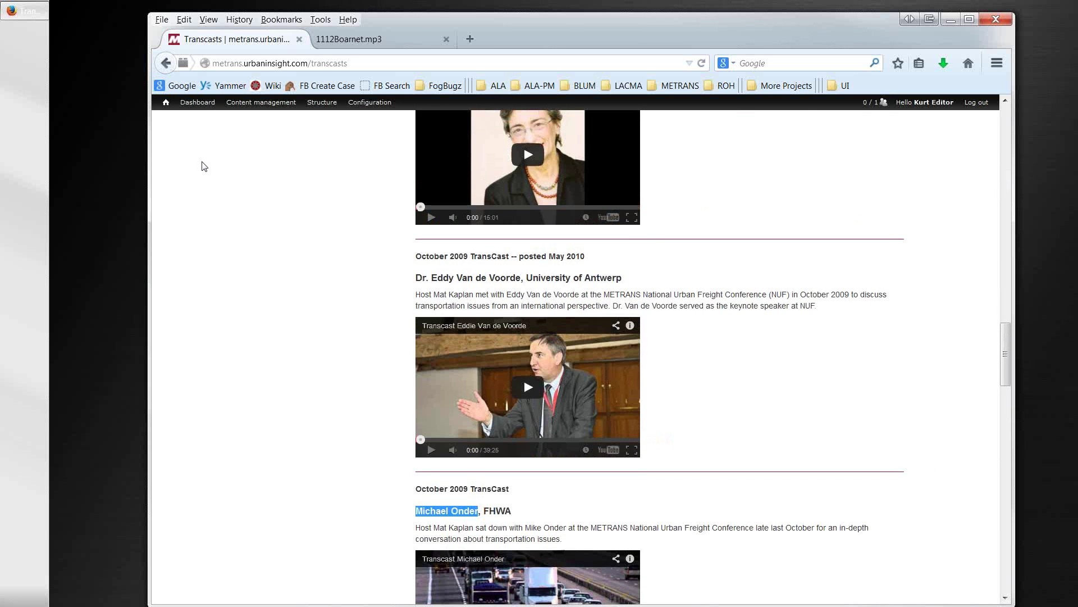
scroll(206, 167, "up", 5)
mouse_move(264, 227)
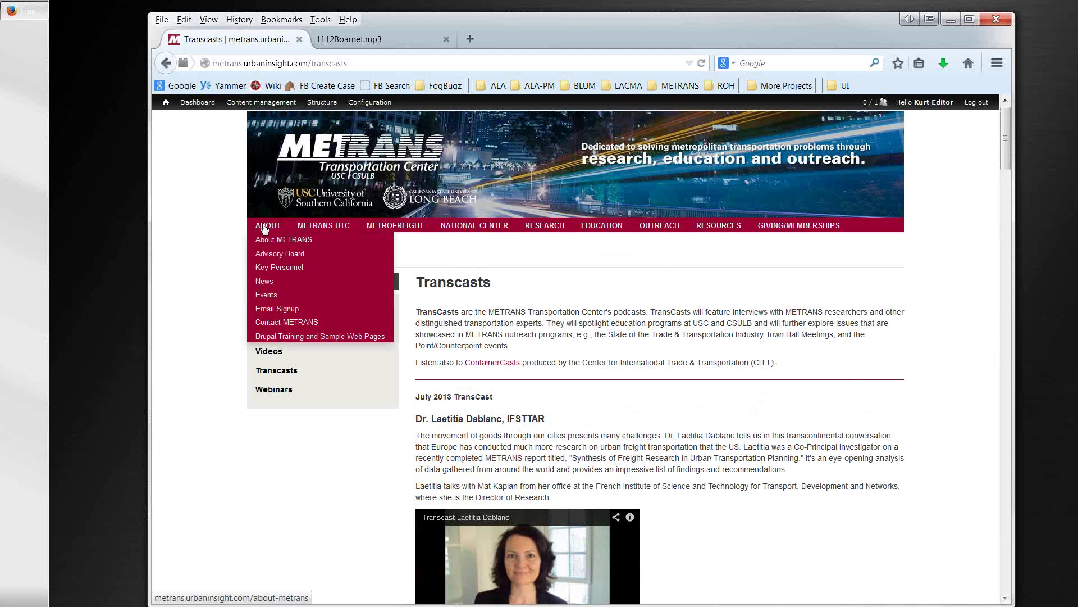
Step: From Drupal Training and Sample Web Pages, view the Sample Basic Page, then go back
left_click(268, 340)
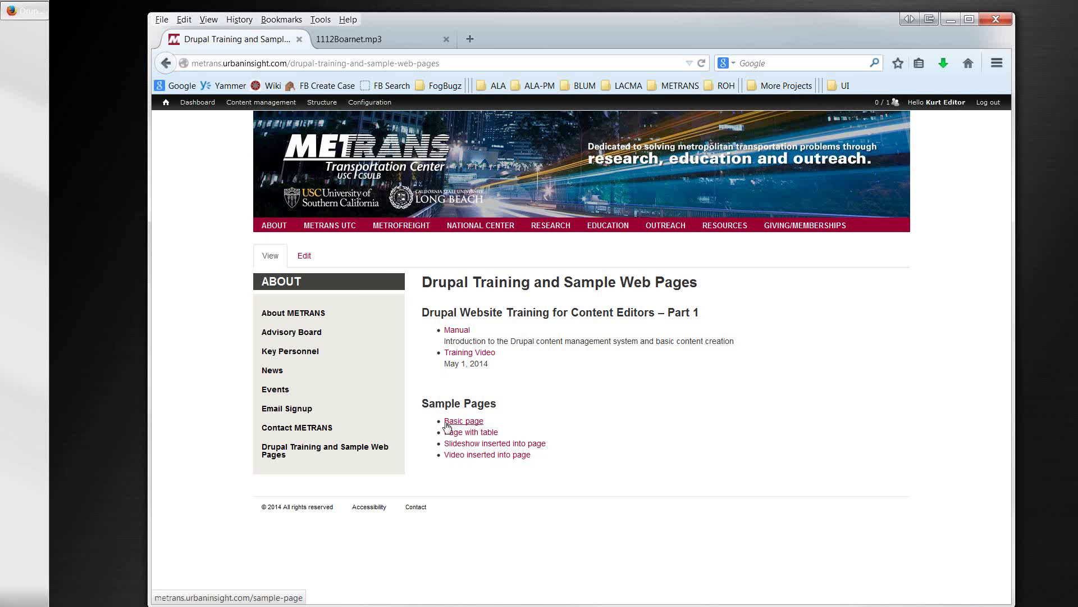
left_click(450, 422)
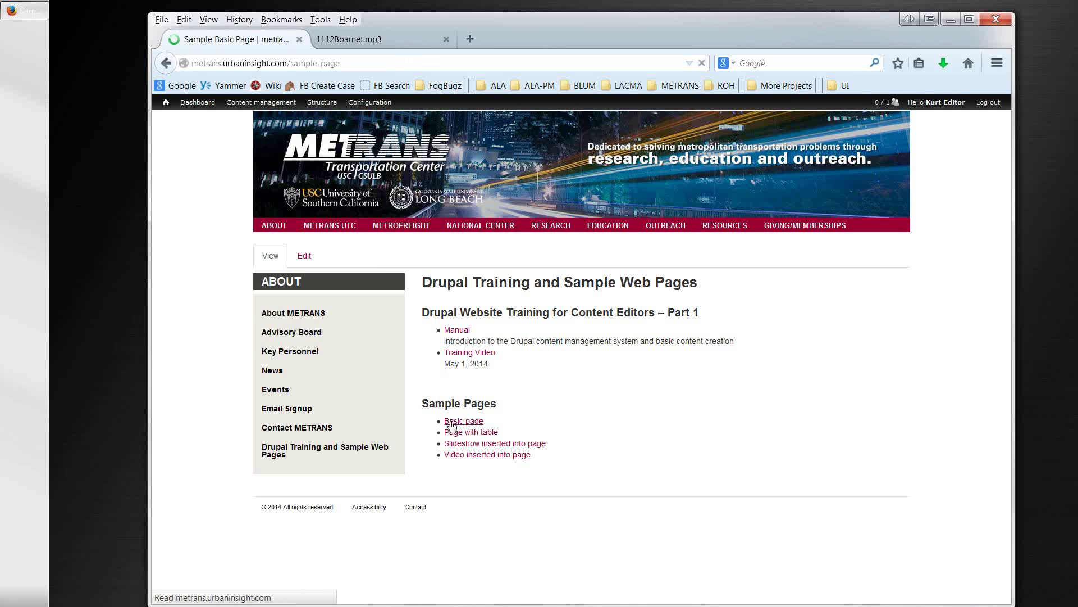
scroll(549, 468, "down", 5)
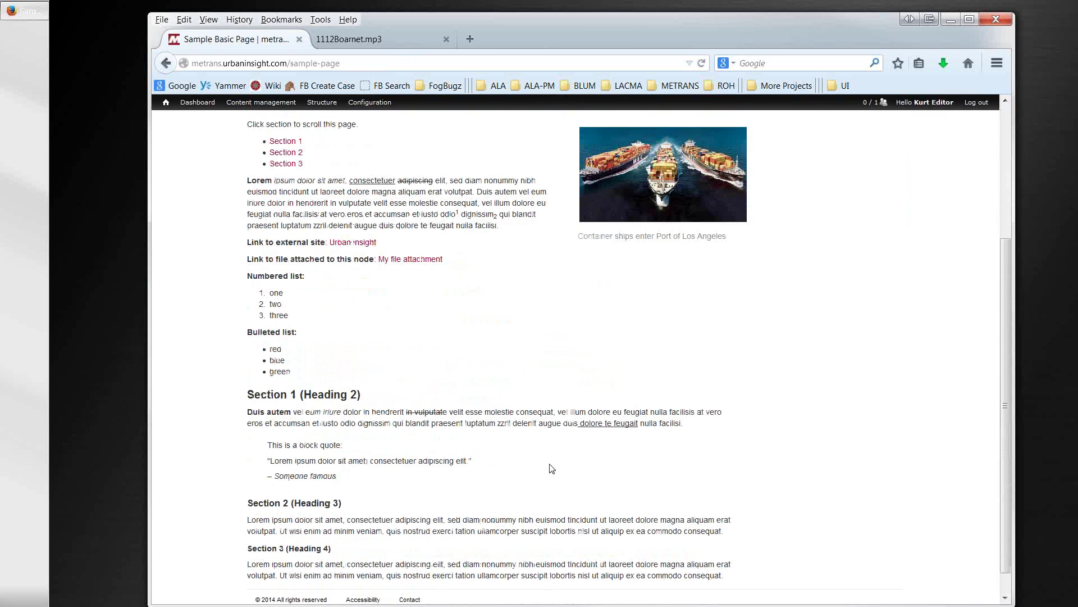
scroll(551, 467, "down", 1)
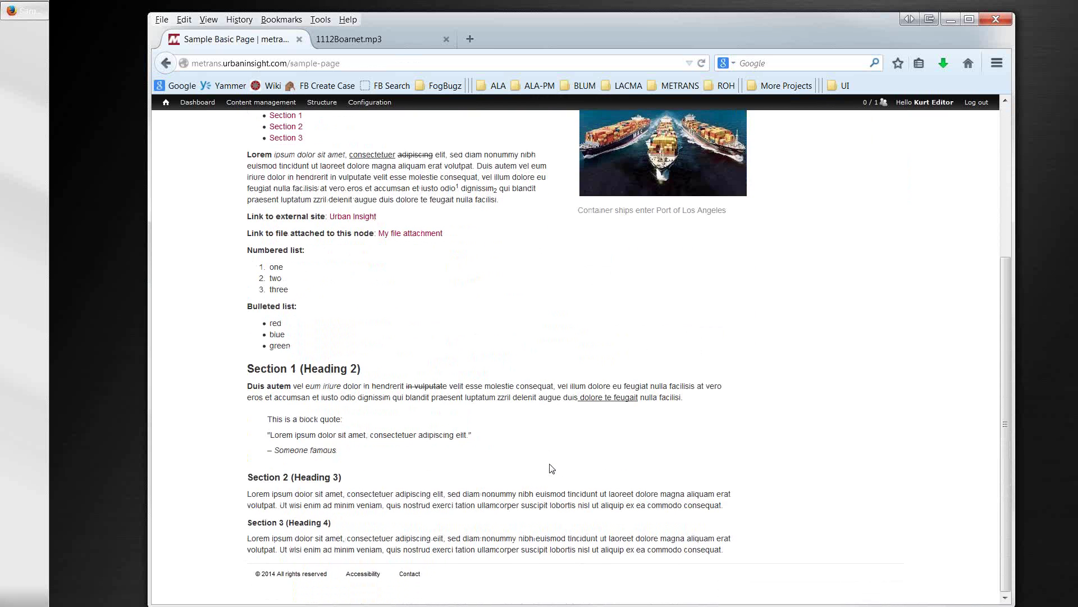
scroll(551, 468, "up", 2)
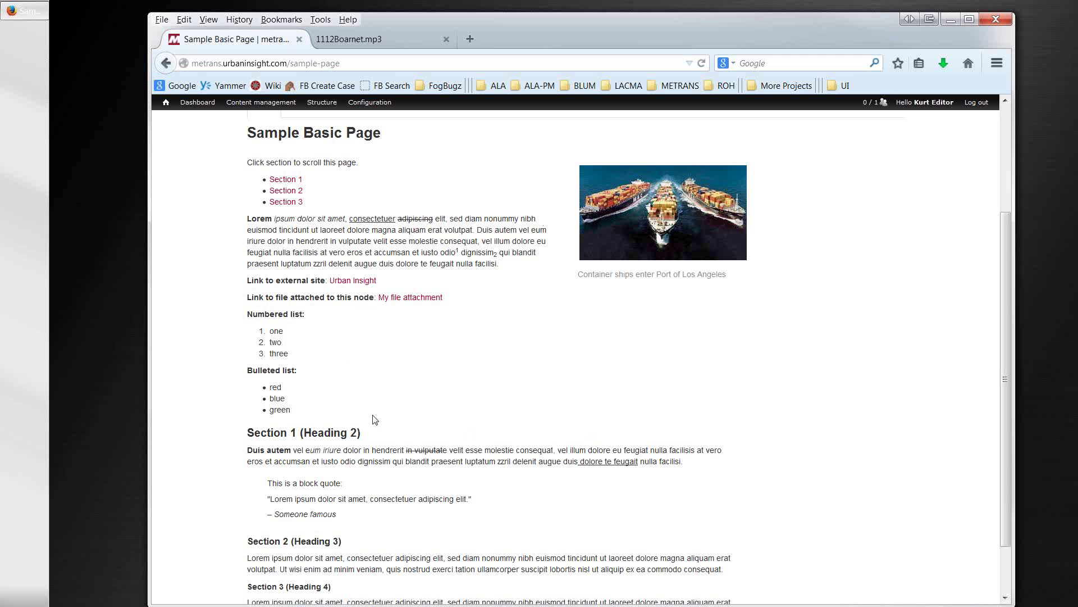
scroll(607, 309, "up", 2)
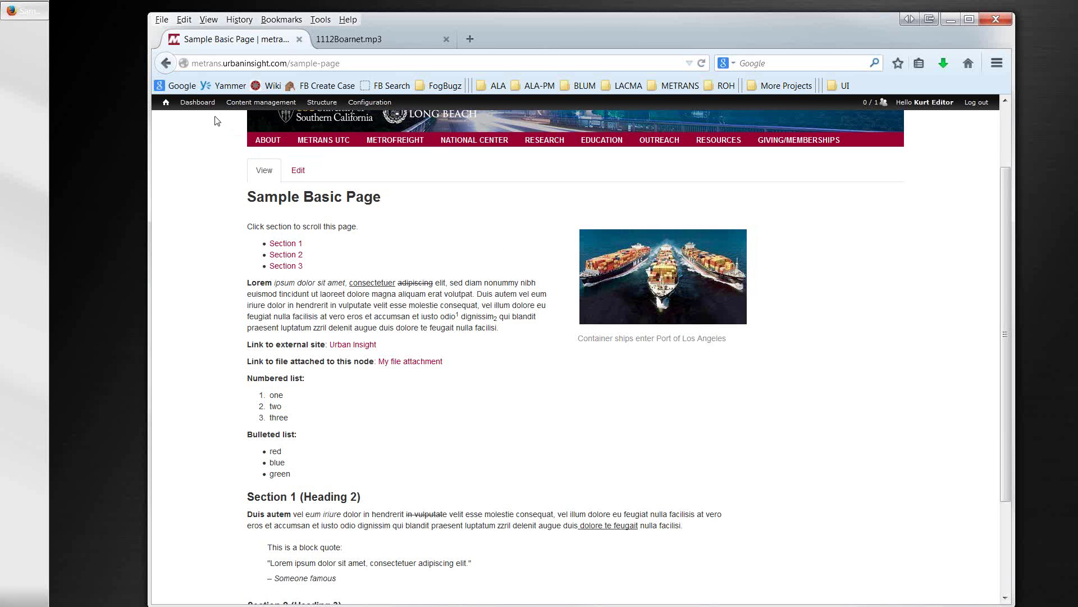
mouse_move(256, 138)
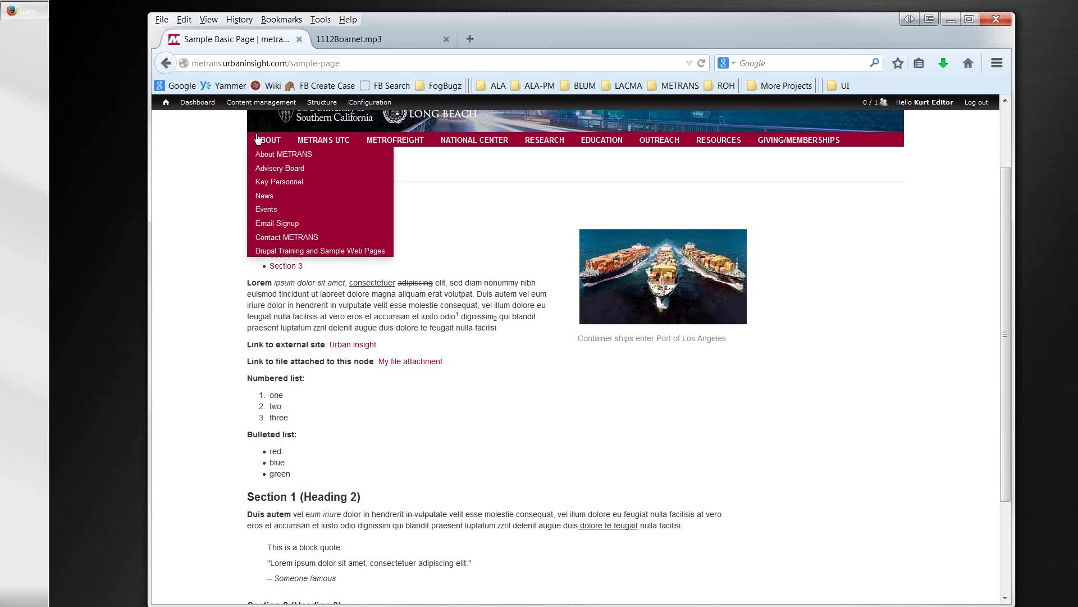
left_click(164, 64)
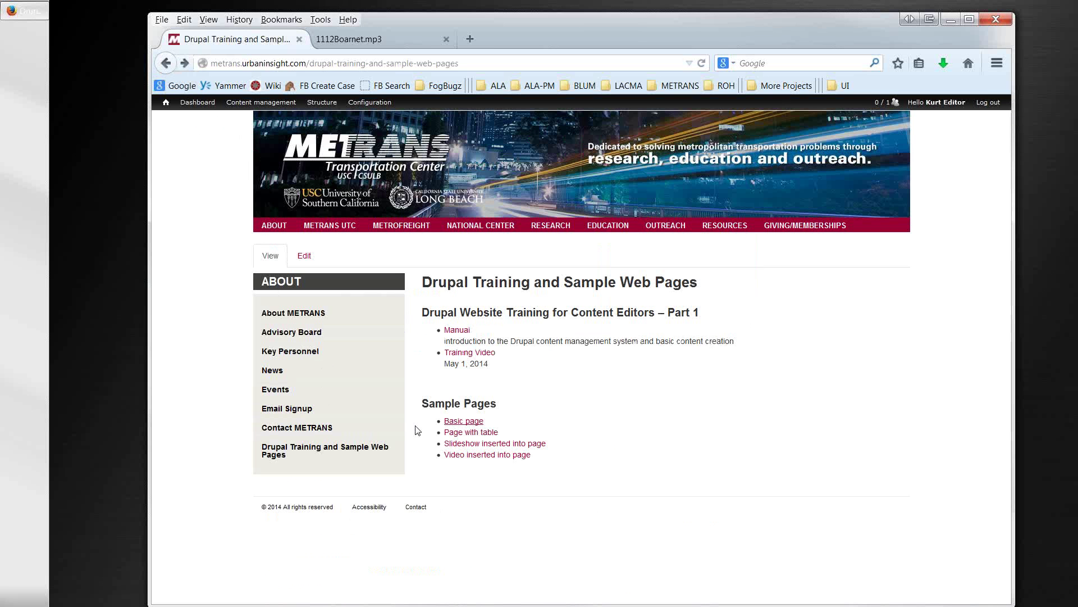
Step: Open the 'Page with table' sample and go to its Edit form
left_click(457, 436)
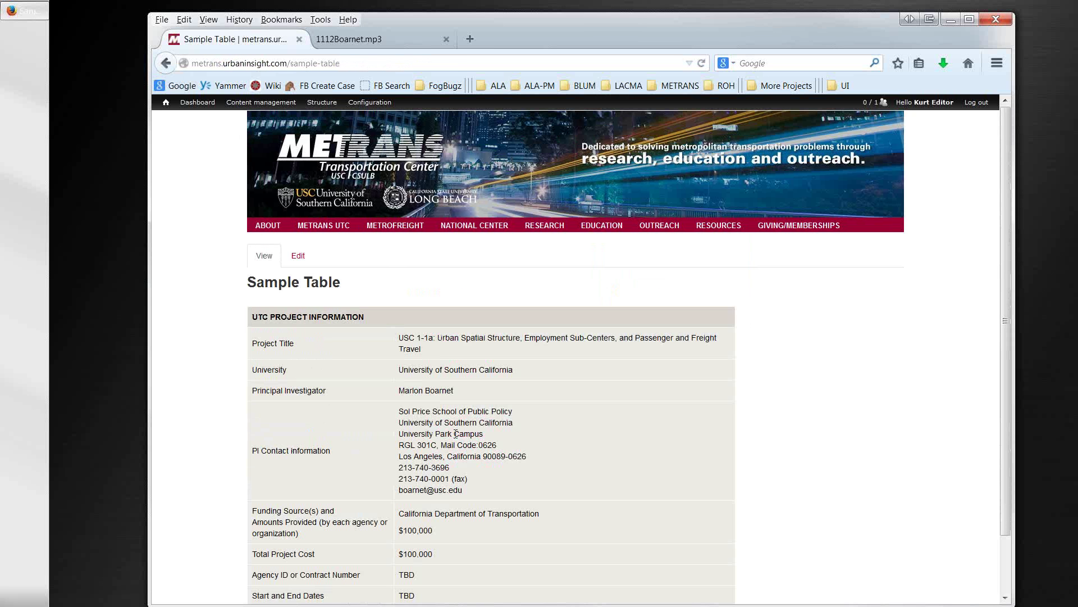
scroll(456, 433, "down", 2)
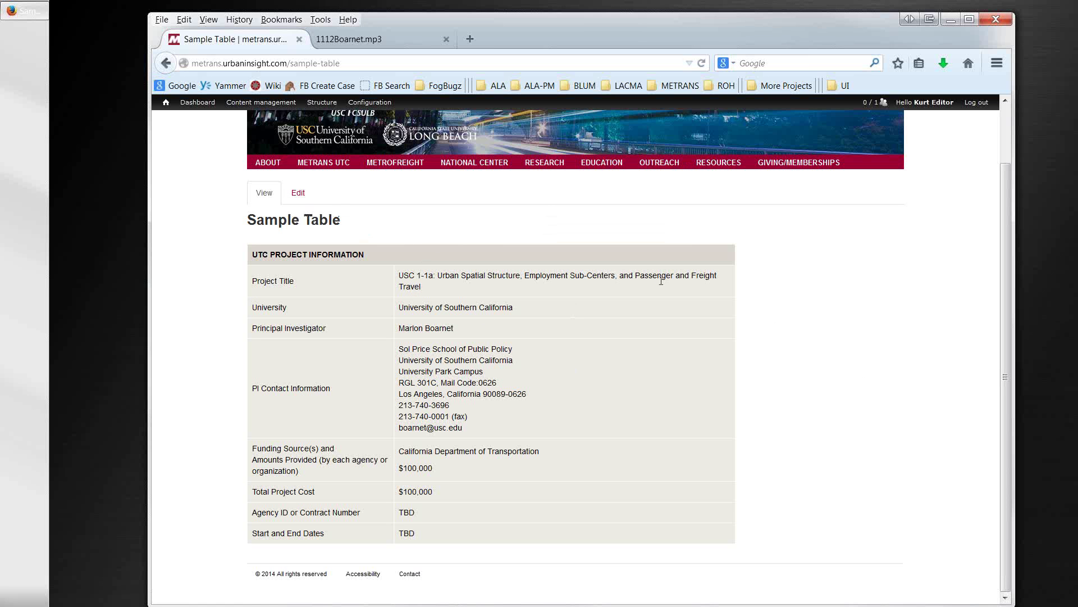
left_click(298, 197)
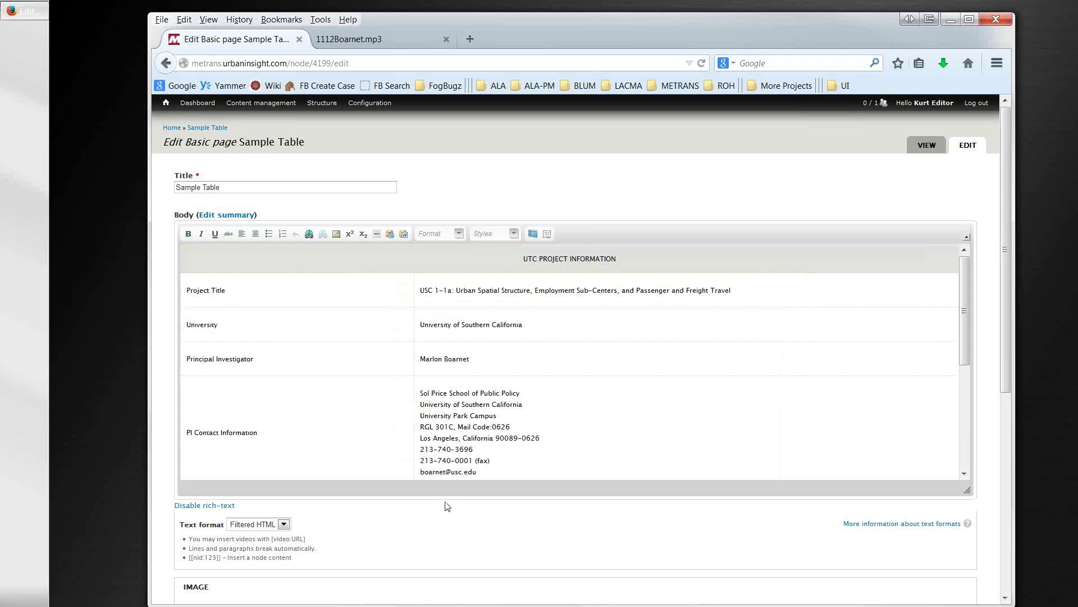
Step: Disable rich-text, enlarge the Body box, and highlight the 30% width td tag
left_click(215, 506)
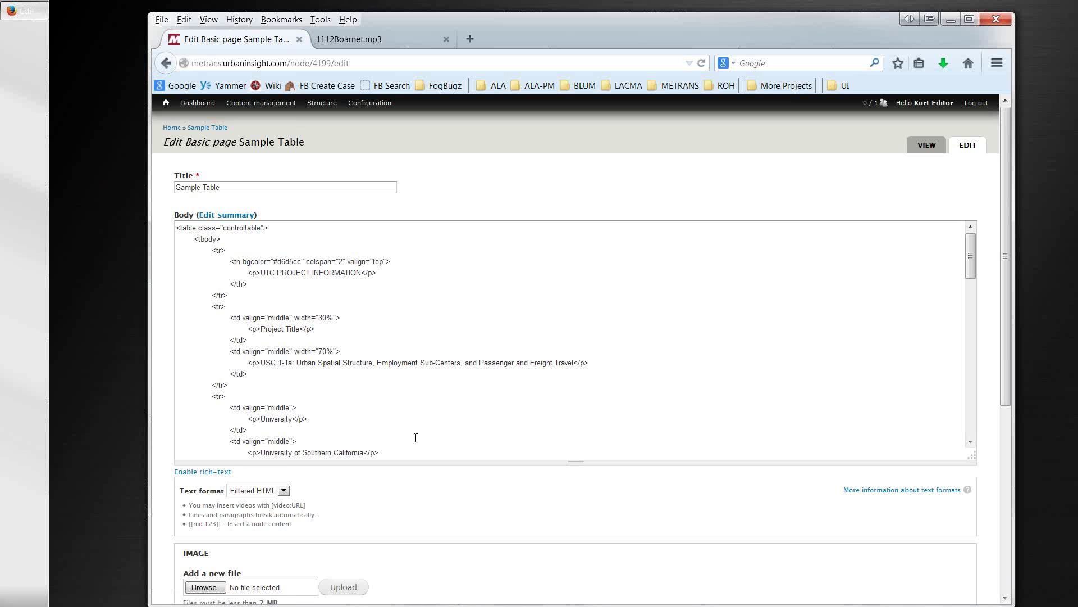
left_click_drag(972, 456, 962, 568)
scroll(666, 448, "down", 4)
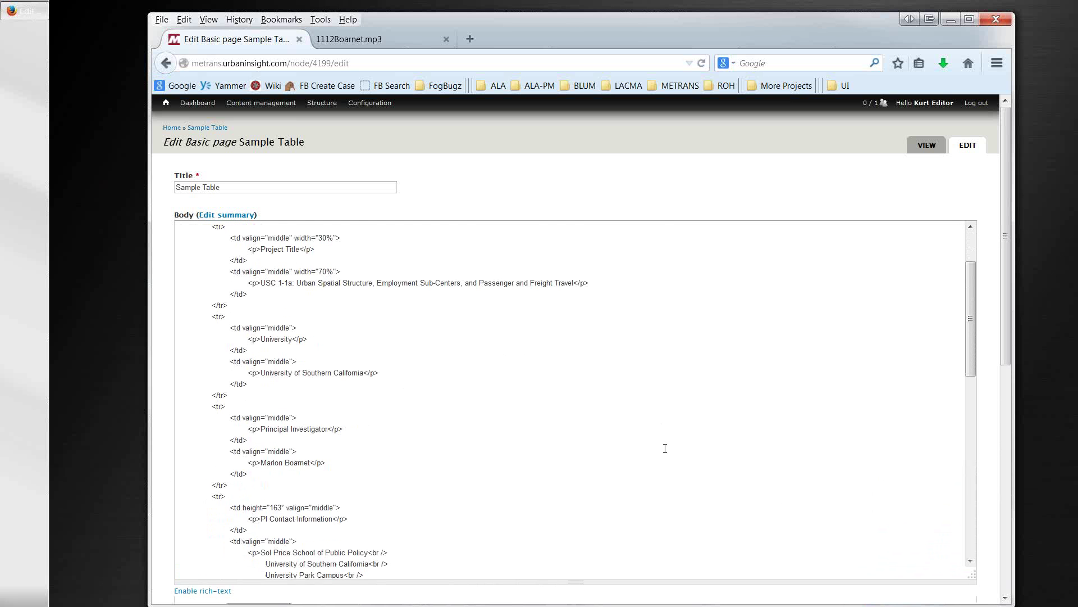
scroll(665, 448, "up", 4)
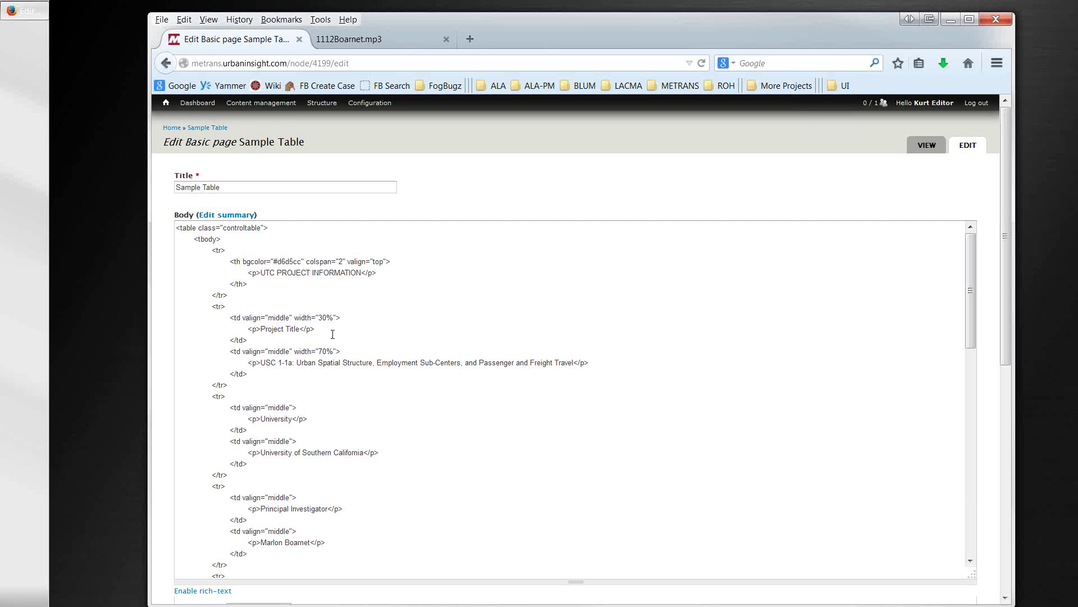
left_click_drag(341, 320, 236, 316)
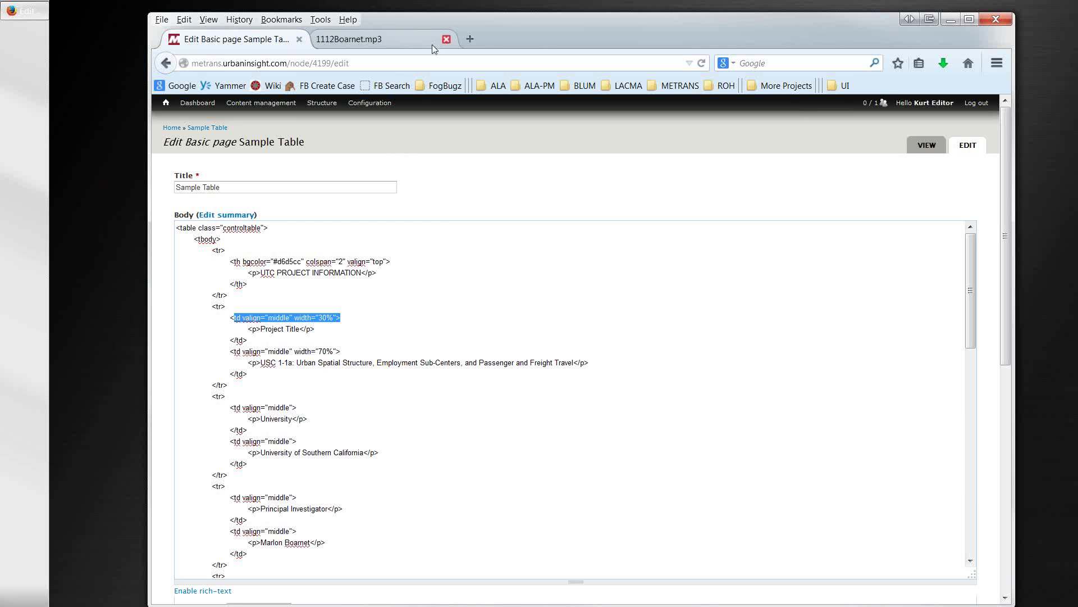
Step: Load the METRANS staging home page in the 1112Boarnet.mp3 tab
left_click(395, 37)
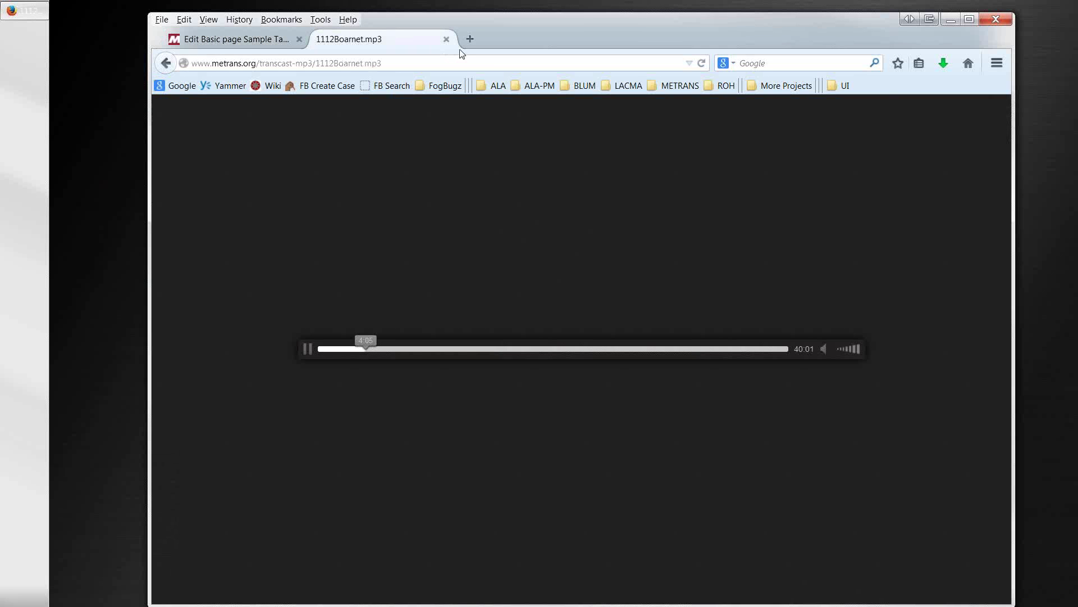
left_click(673, 85)
left_click(680, 116)
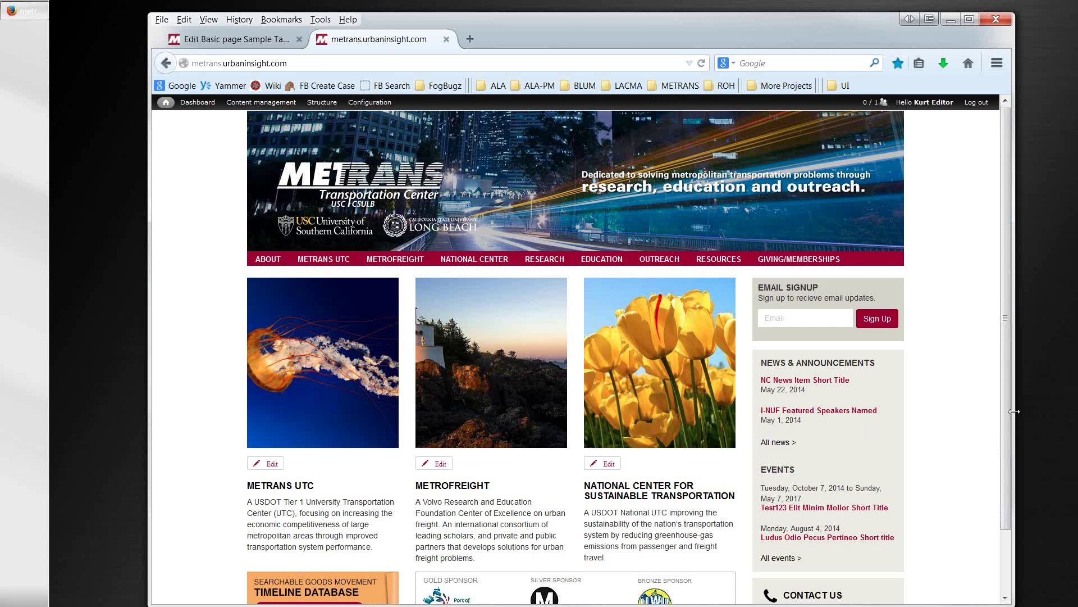
Step: Reposition and resize the browser window so the home page starts to reflow
left_click_drag(1014, 411, 1032, 409)
left_click_drag(689, 30, 630, 26)
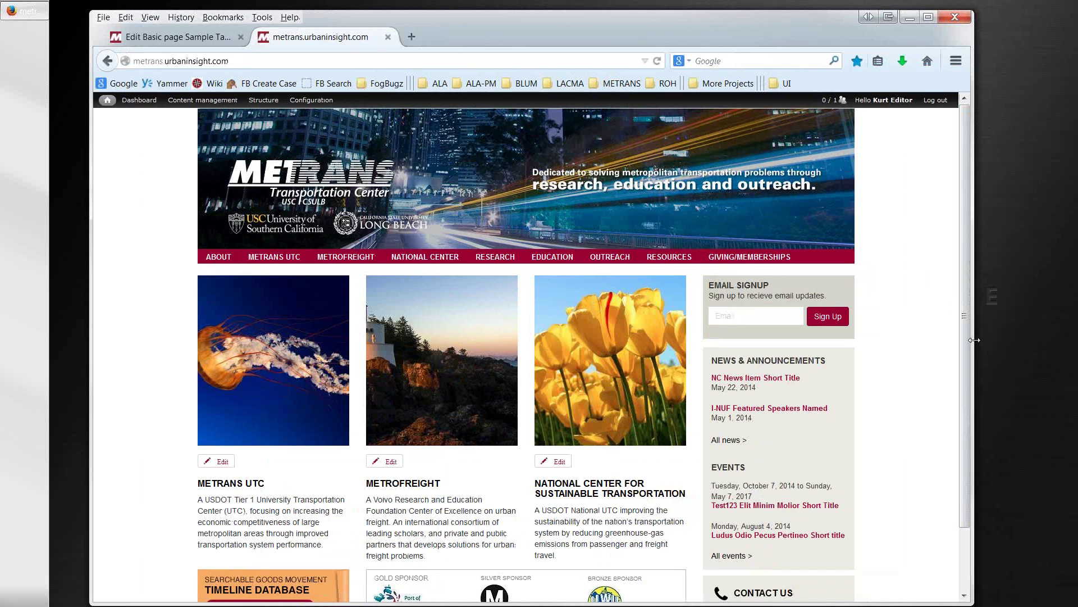
left_click_drag(974, 340, 764, 418)
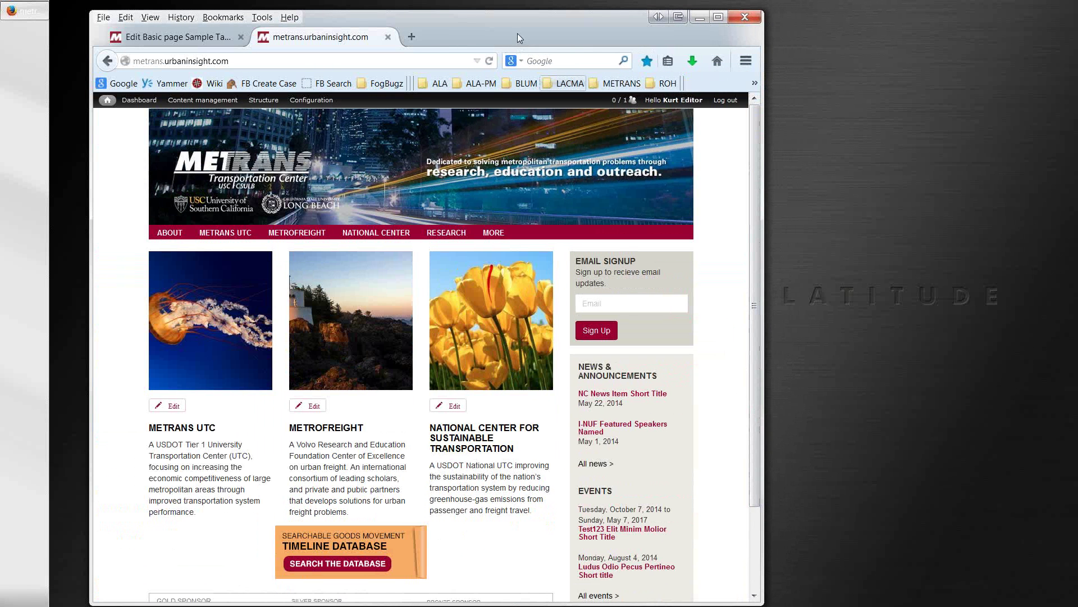
left_click_drag(521, 15, 604, 1)
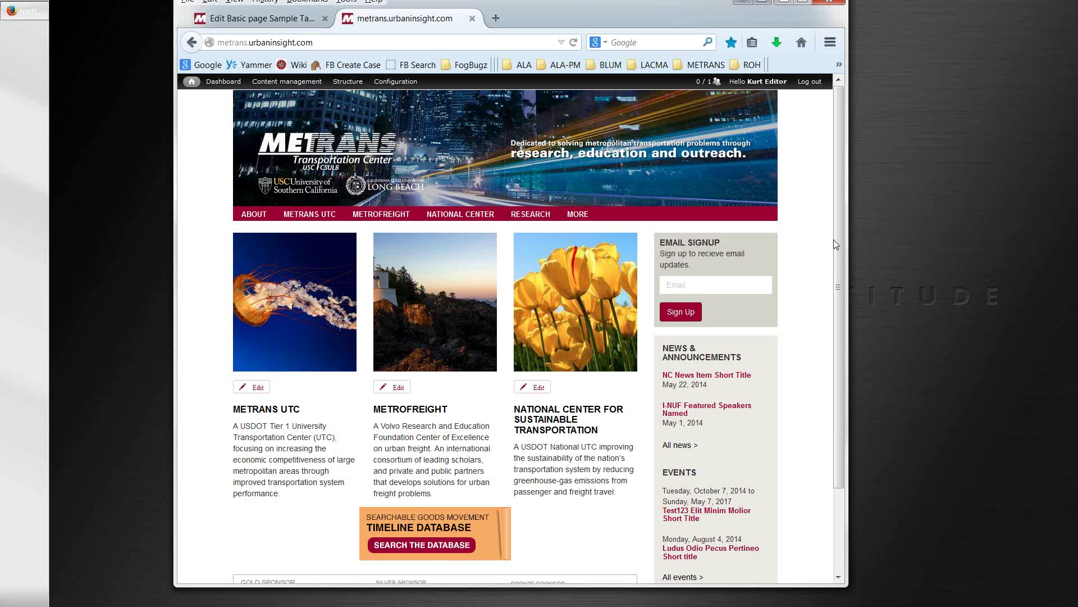
left_click_drag(847, 245, 706, 255)
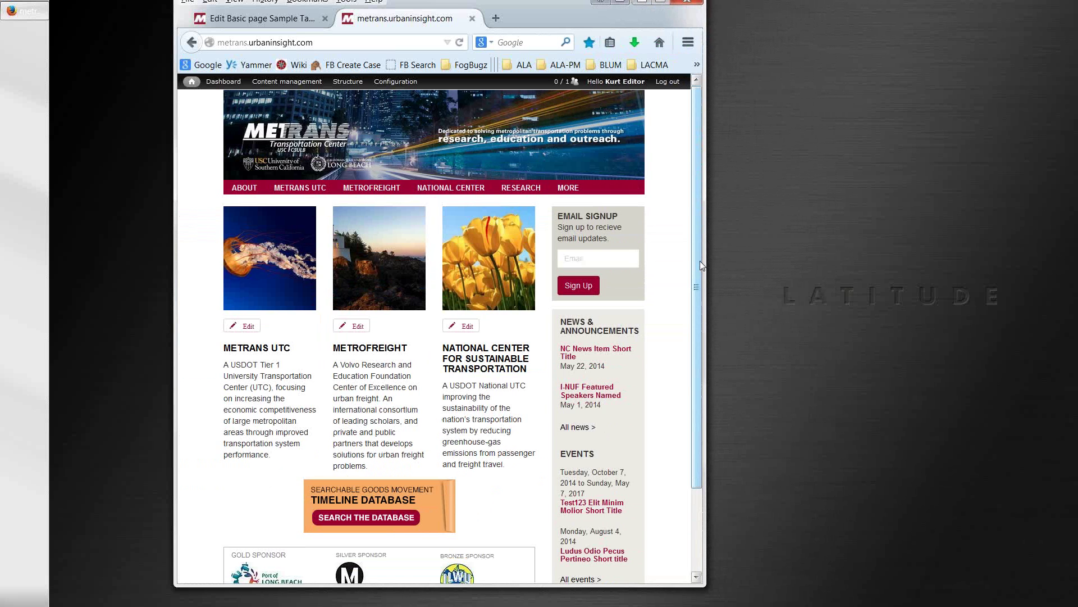
Step: Narrow the window to the single-column mobile layout, scroll it, then widen back to three columns
left_click_drag(703, 261, 423, 262)
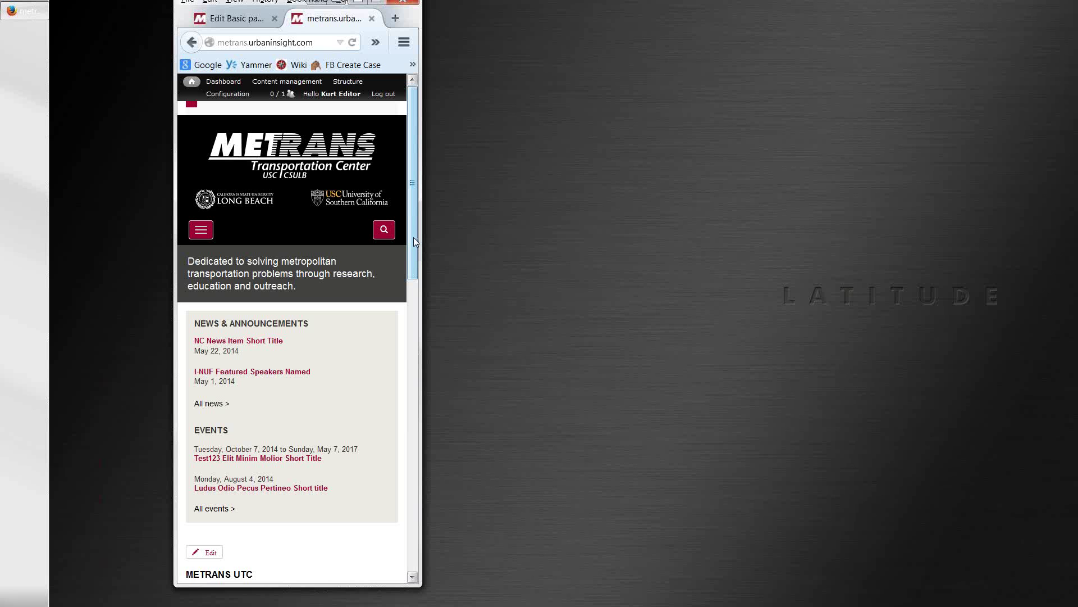
left_click_drag(414, 237, 435, 379)
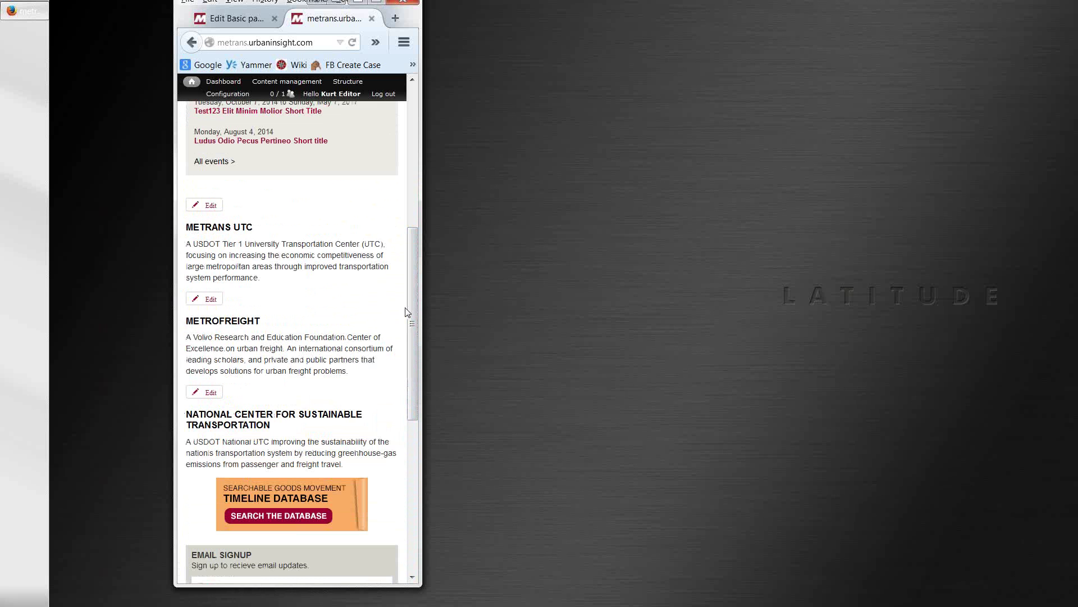
left_click_drag(422, 299, 736, 299)
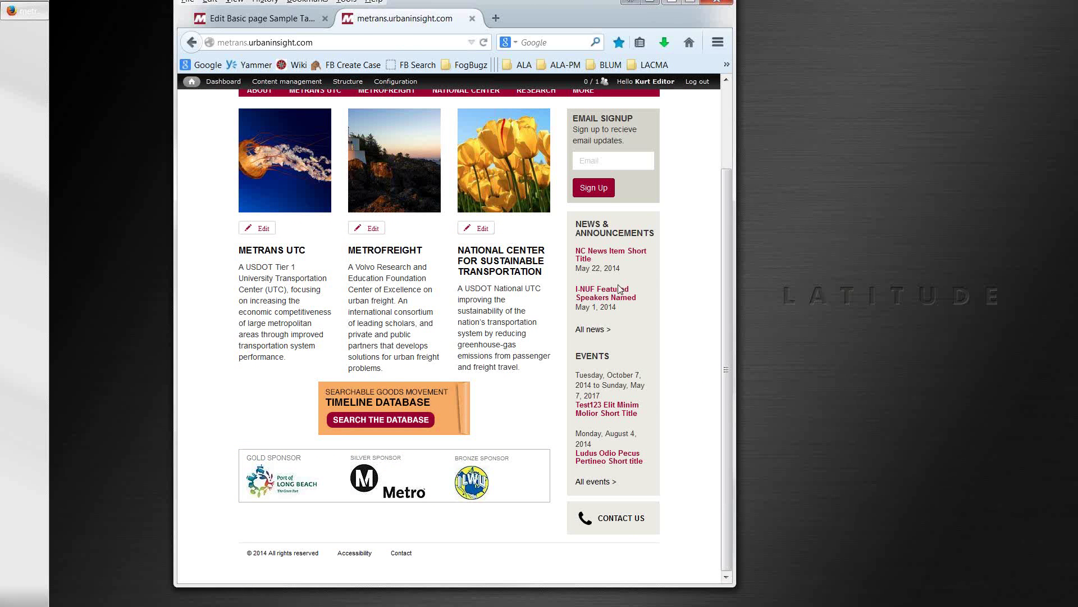
left_click_drag(734, 310, 403, 288)
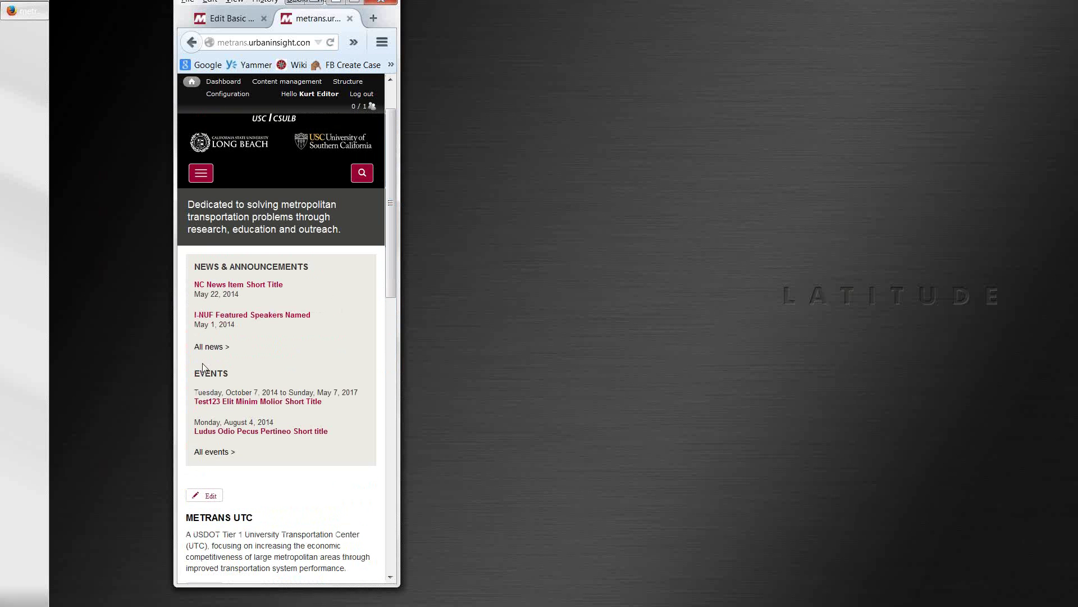
scroll(390, 272, "down", 5)
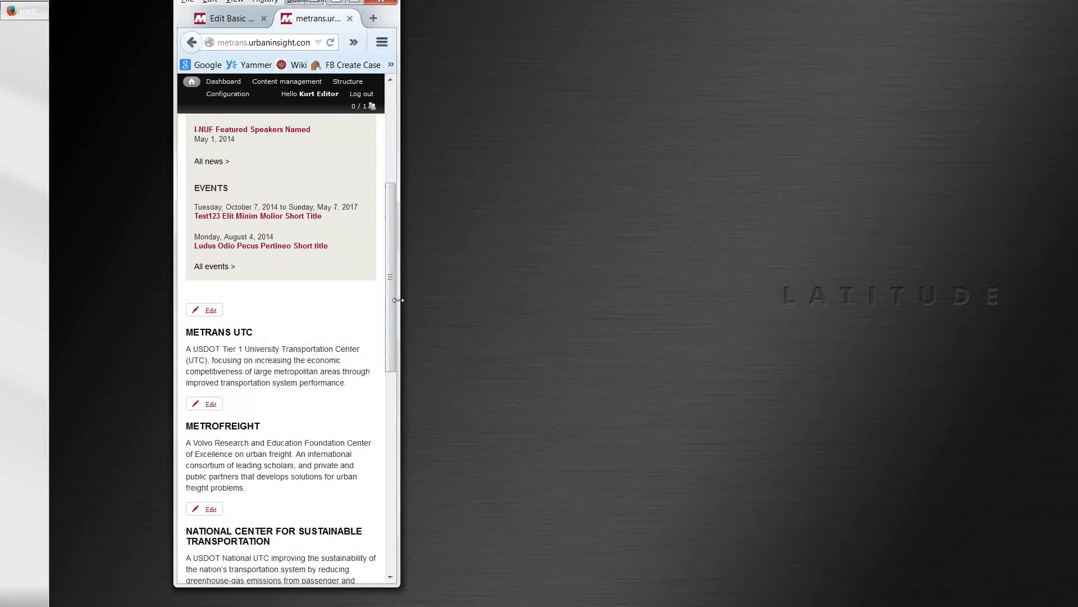
left_click_drag(399, 295, 951, 283)
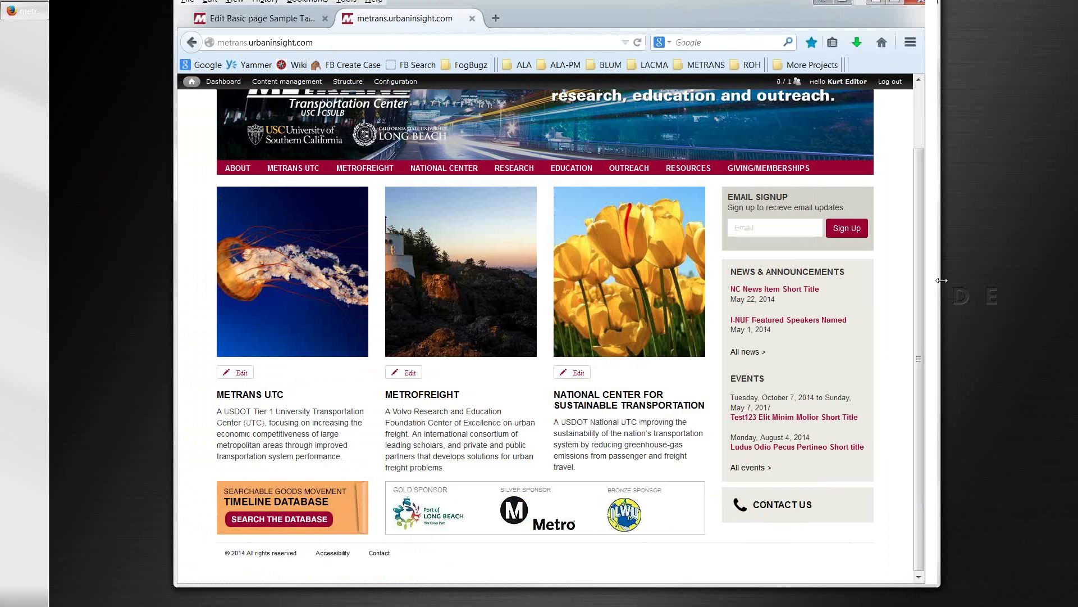
Step: Go via Drupal Training and Sample Web Pages to 'Page with table' and open its Edit form
scroll(265, 198, "up", 2)
mouse_move(250, 231)
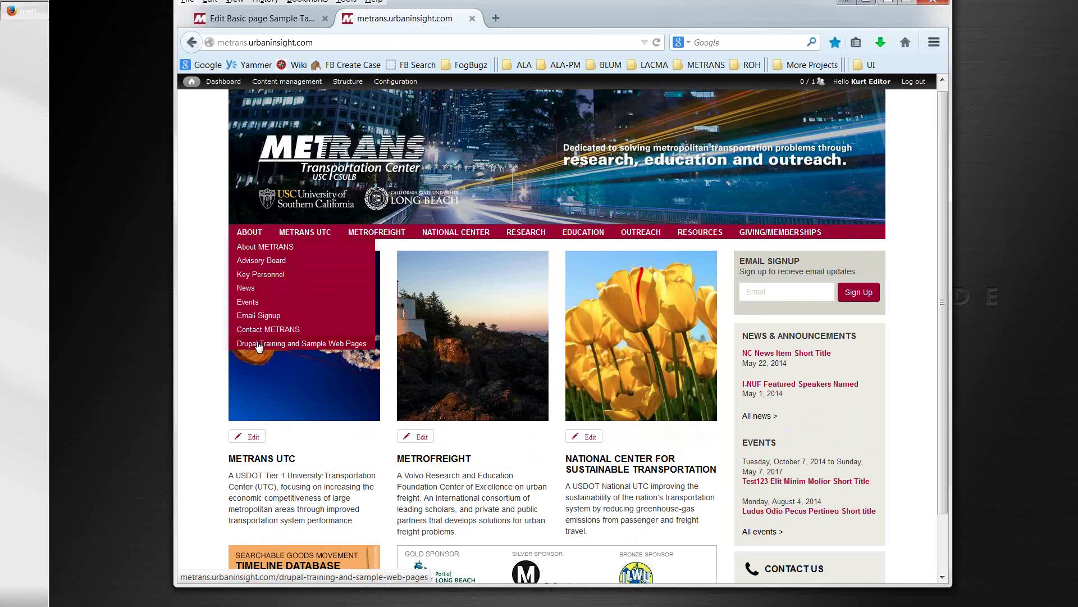
left_click(318, 344)
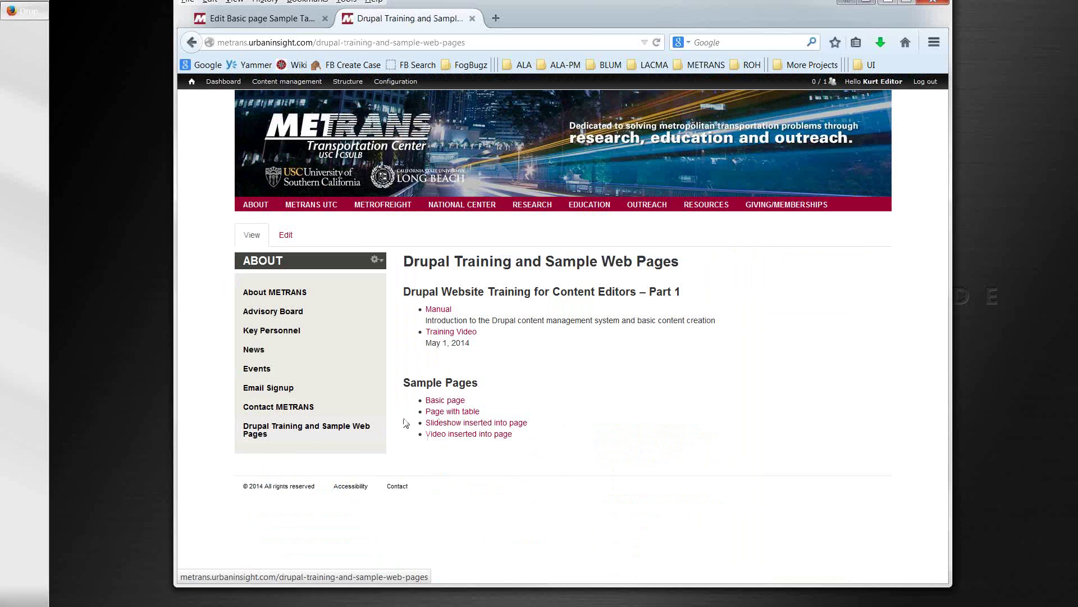
left_click(443, 410)
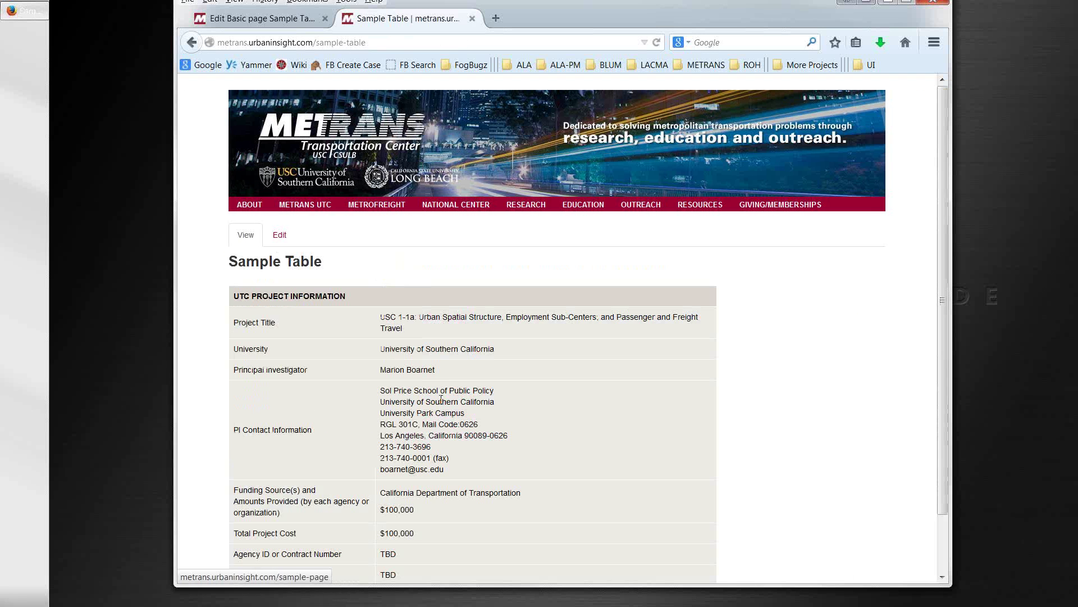
scroll(444, 374, "down", 2)
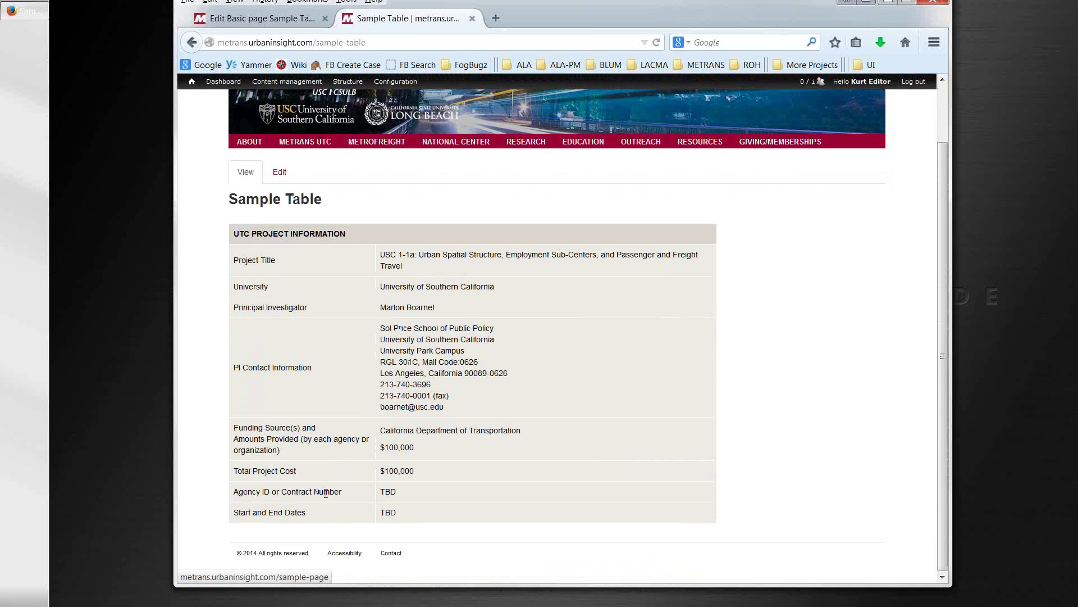
left_click(280, 173)
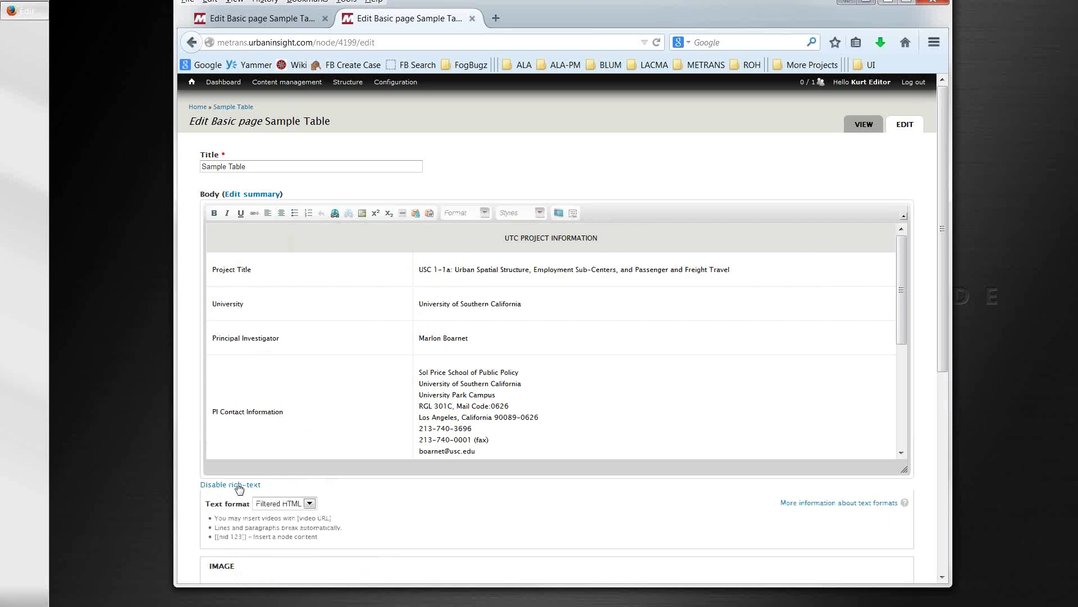
Step: Disable rich-text to show the body as HTML and select a cell's width percentage
left_click(238, 484)
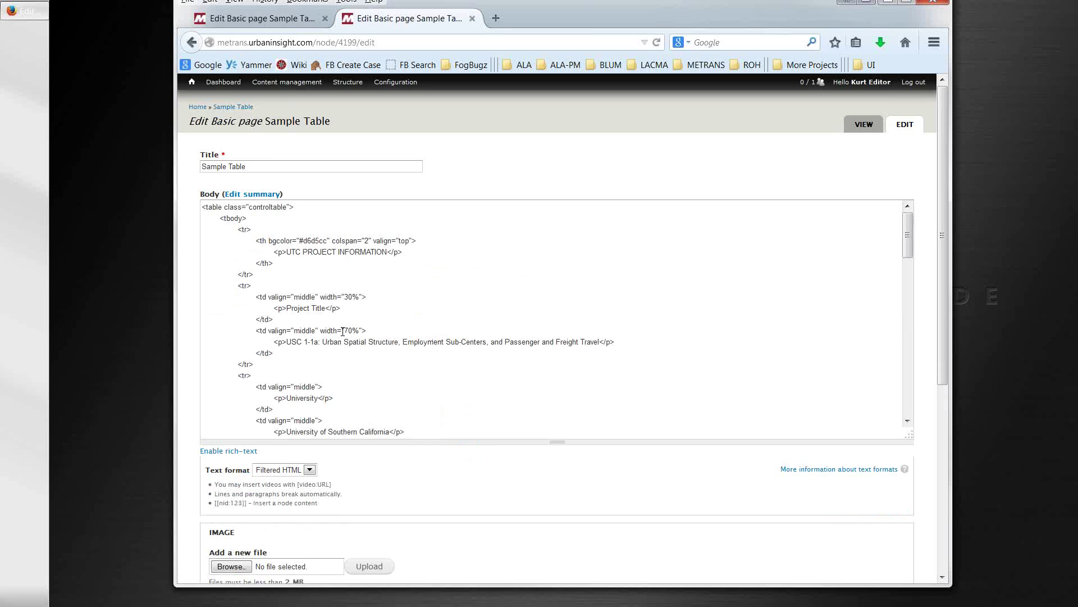
left_click_drag(343, 330, 346, 330)
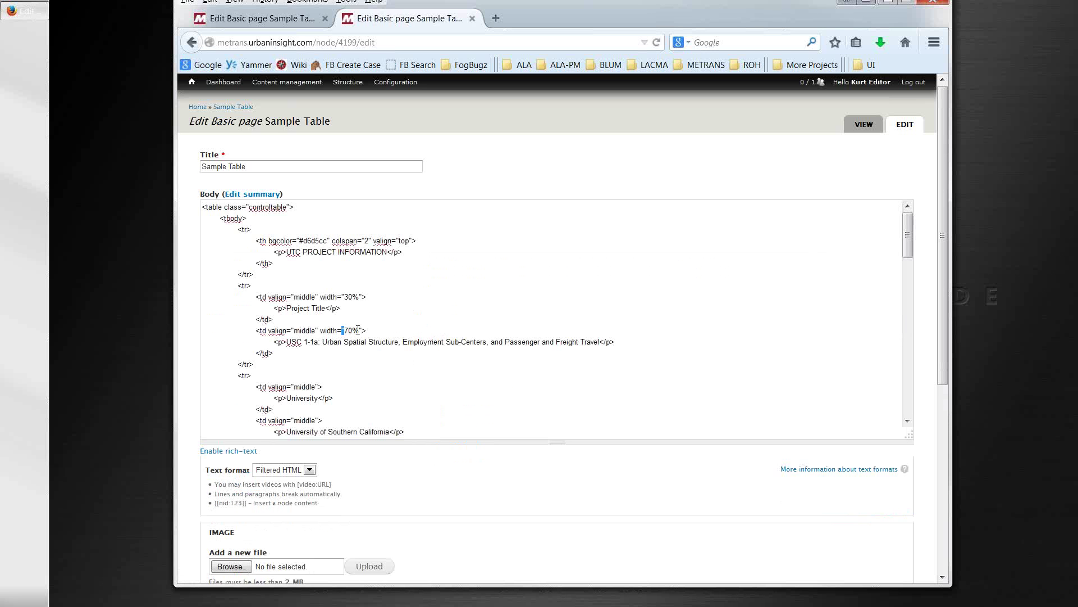
left_click_drag(358, 330, 347, 336)
left_click(363, 331)
Step: Select the Project Title row markup, then select the 70 in width="70%"
left_click_drag(209, 285, 250, 377)
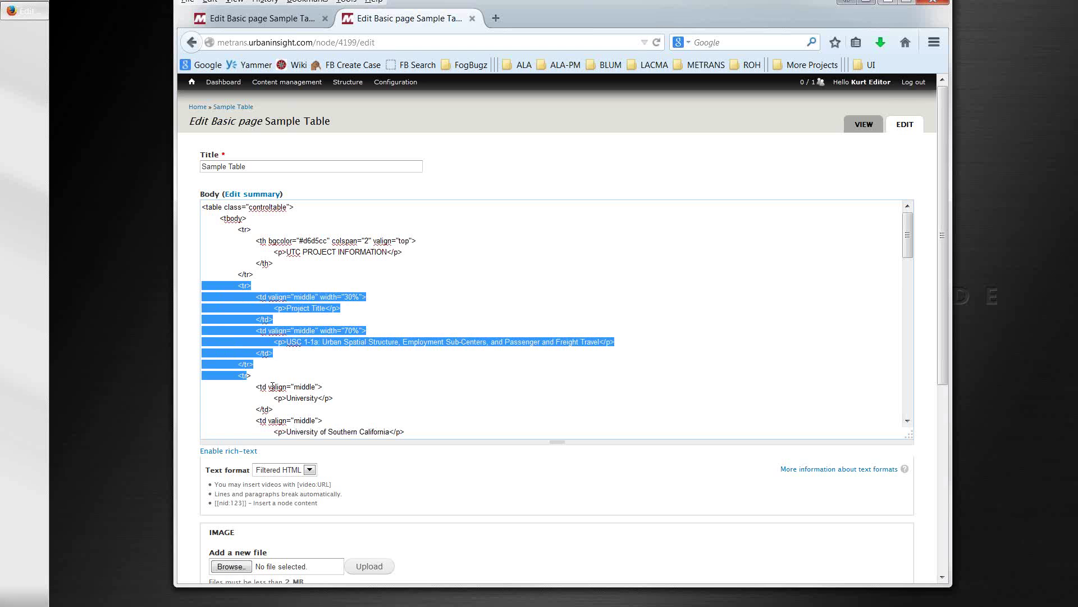
left_click(366, 335)
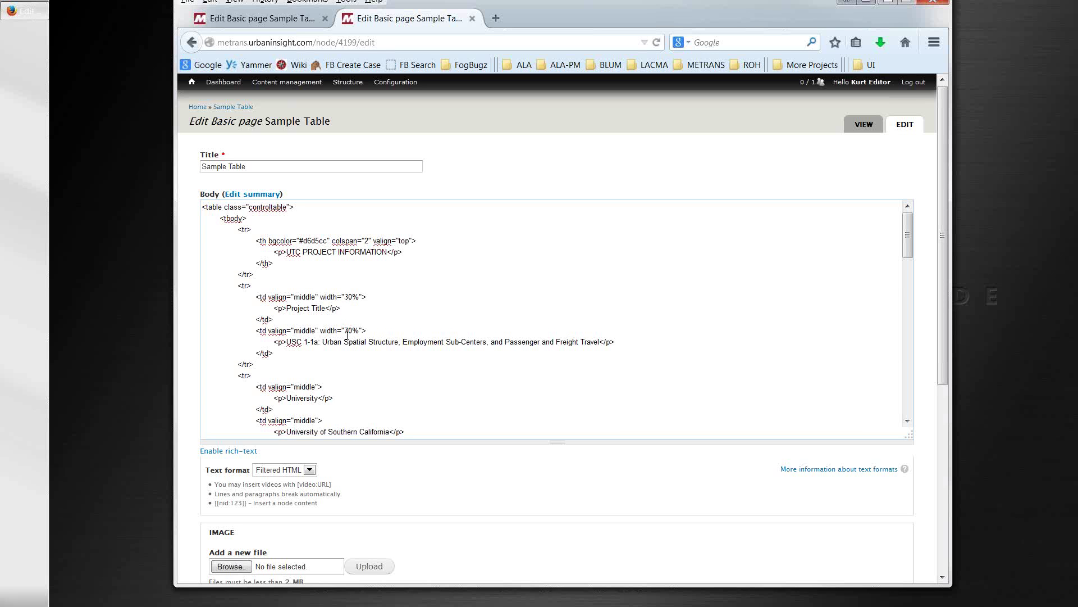
left_click(344, 331)
left_click_drag(344, 330, 358, 328)
Step: Go back to the published Sample Table page, then open a new Google tab
left_click(192, 41)
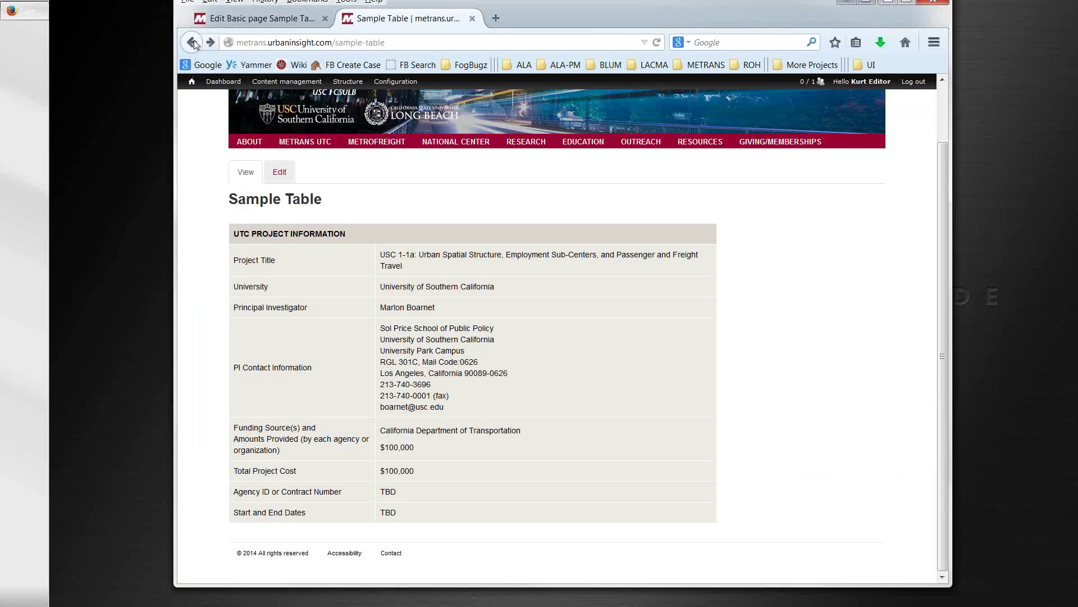
scroll(331, 284, "up", 2)
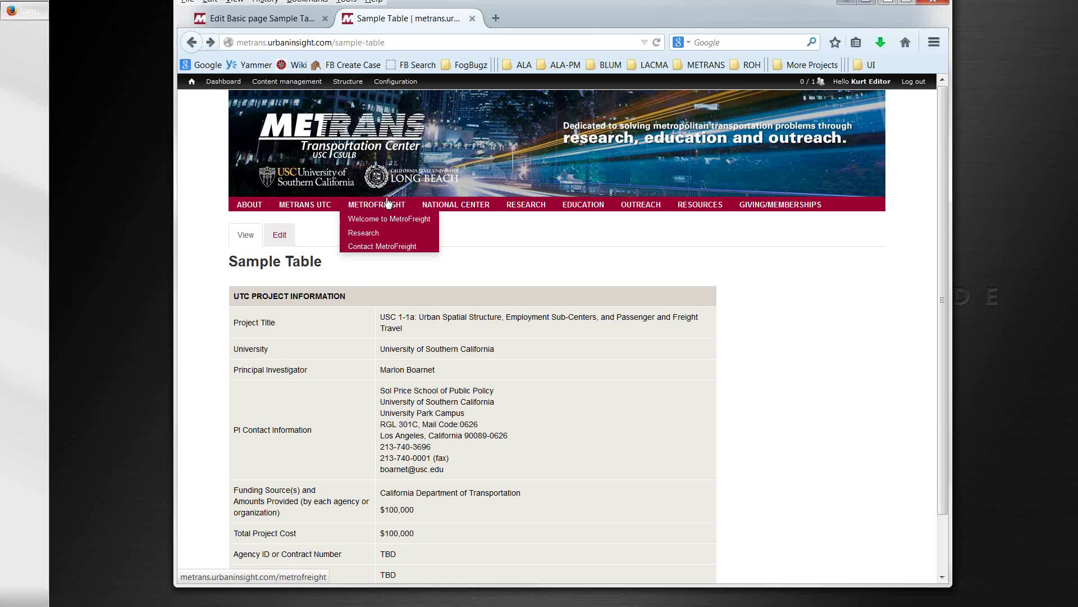
scroll(423, 289, "down", 2)
scroll(407, 283, "up", 2)
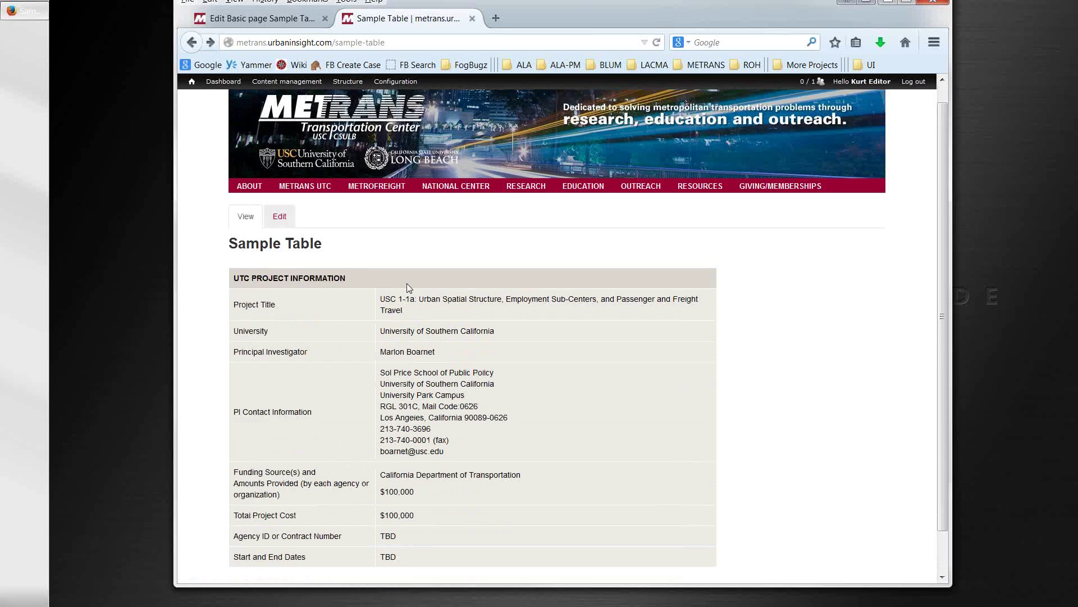
left_click(495, 18)
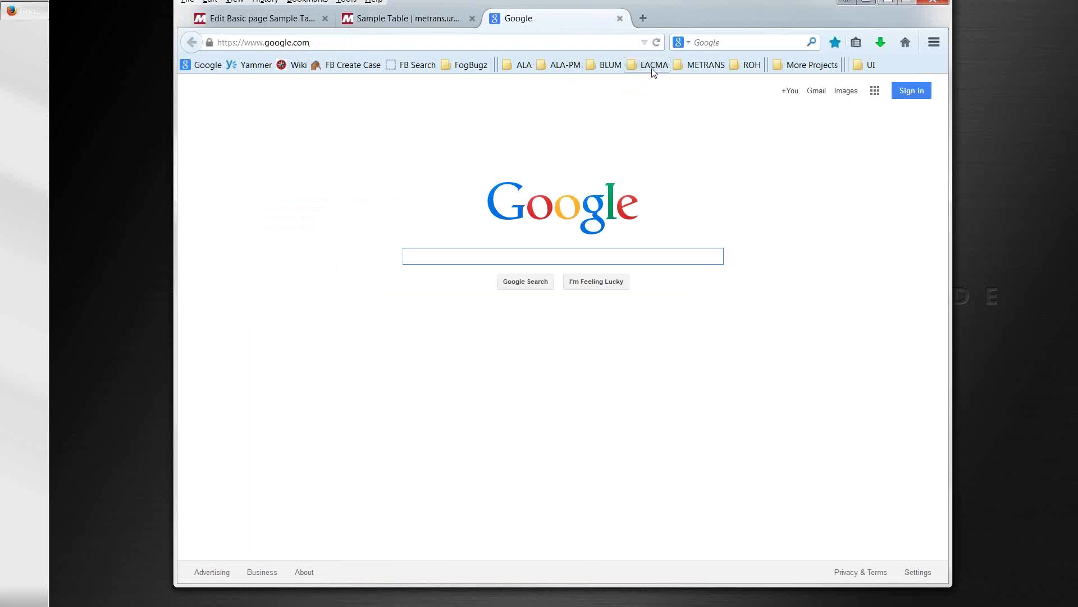
Step: Load the legacy METRANS Transportation Center site from the METRANS bookmarks folder
left_click(706, 65)
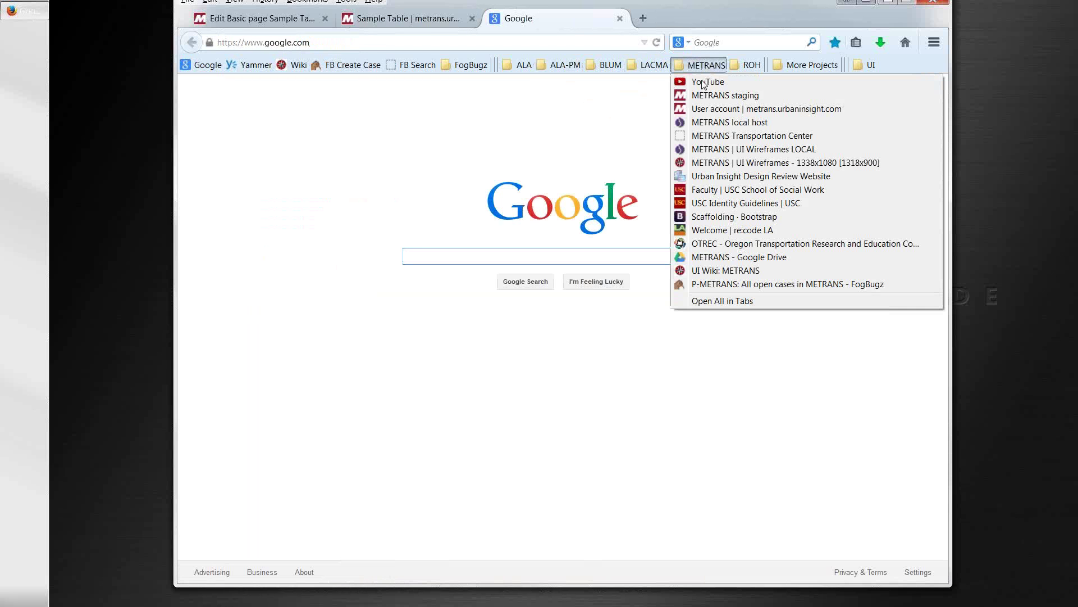
left_click(695, 136)
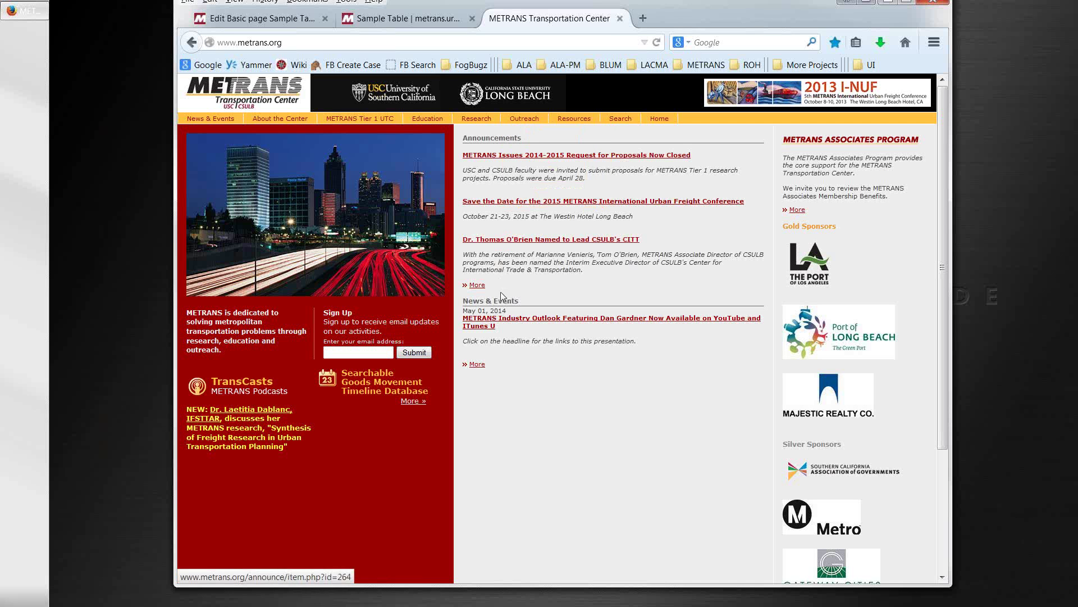
mouse_move(478, 122)
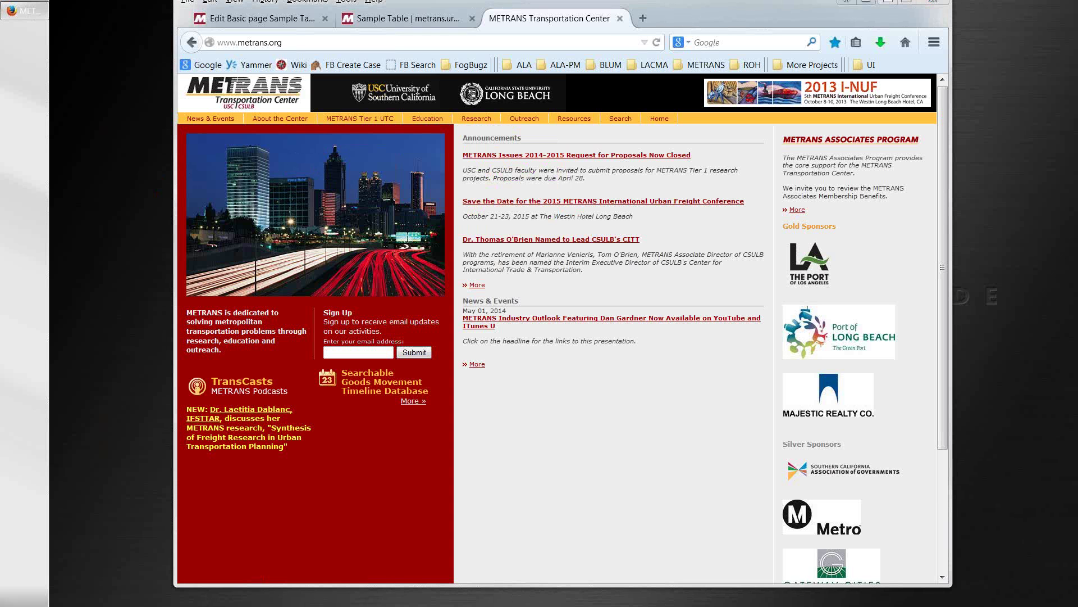
Step: Open the old home page's HTML source with View Page Source
left_click(449, 8)
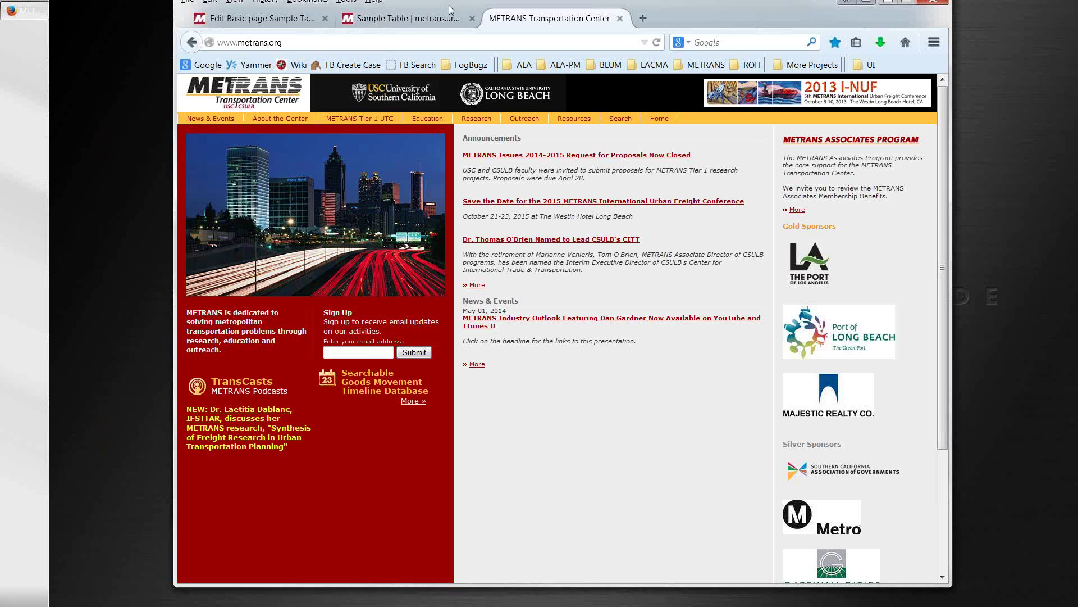
left_click_drag(449, 9, 440, 34)
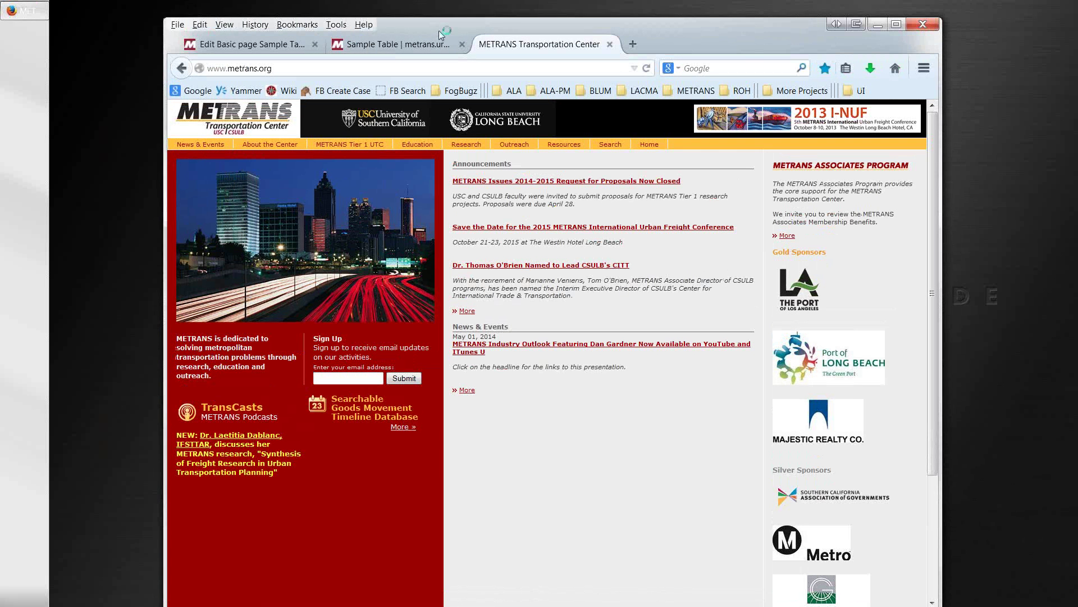
right_click(560, 443)
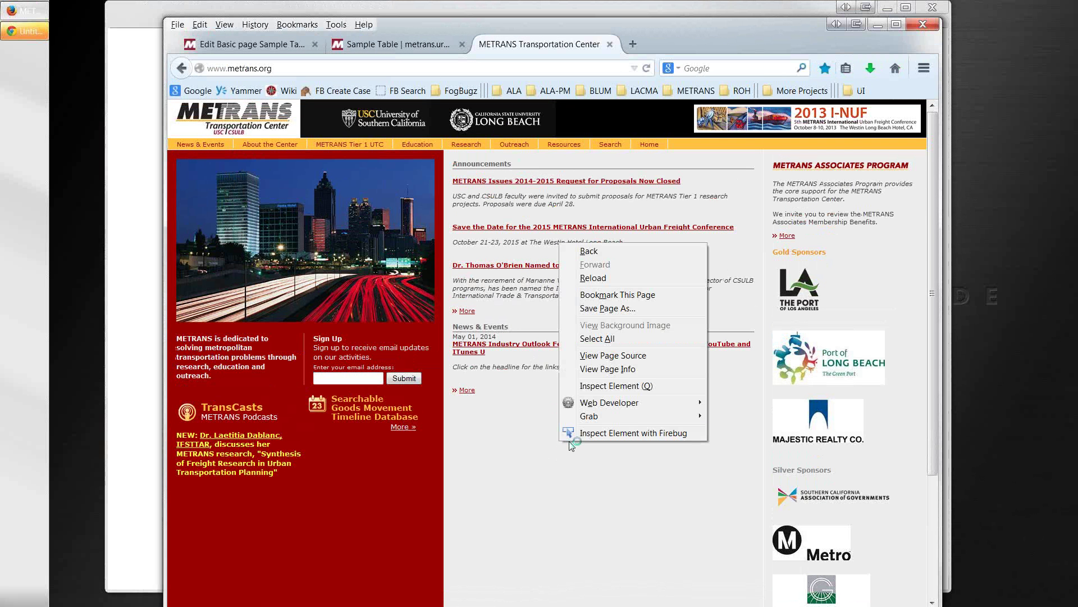
left_click(608, 358)
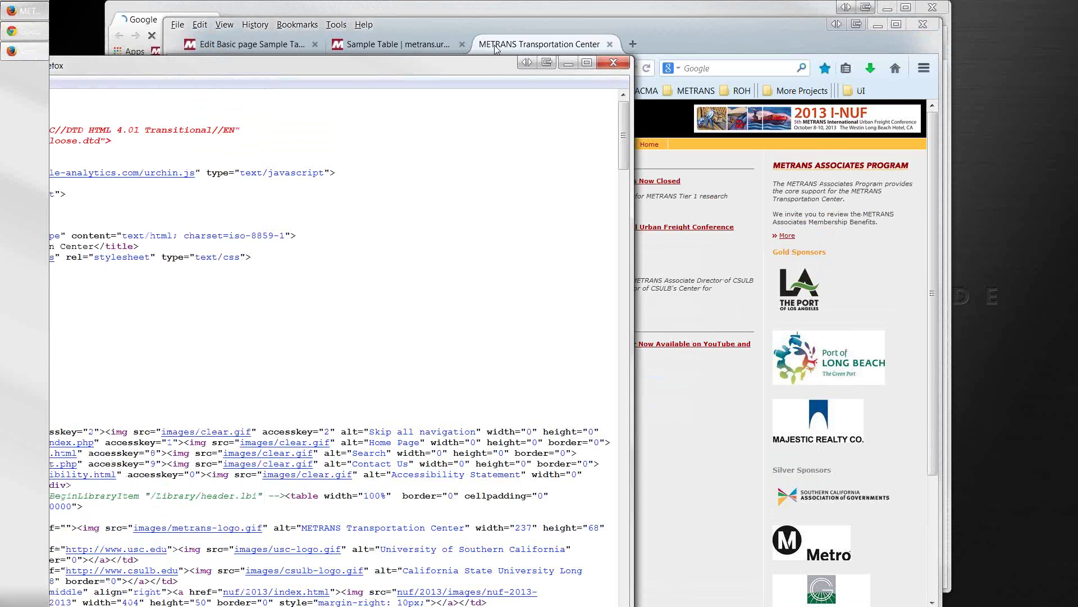
left_click_drag(495, 46, 759, 33)
Step: Close the source view and load metrans.urbaninsight.com/user in Chrome
left_click(927, 26)
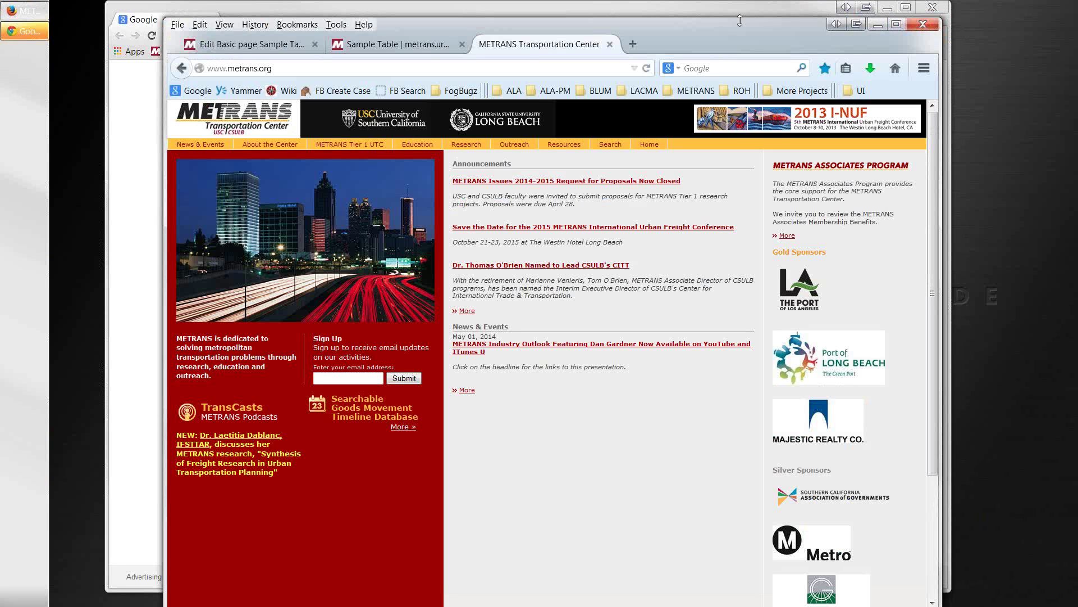
left_click(702, 11)
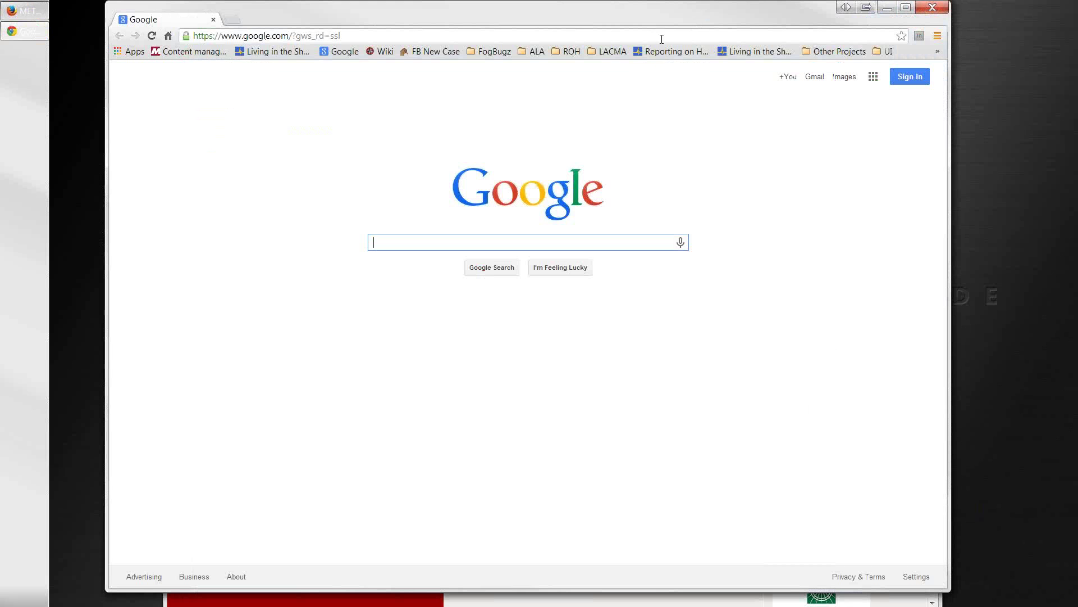
left_click(622, 36)
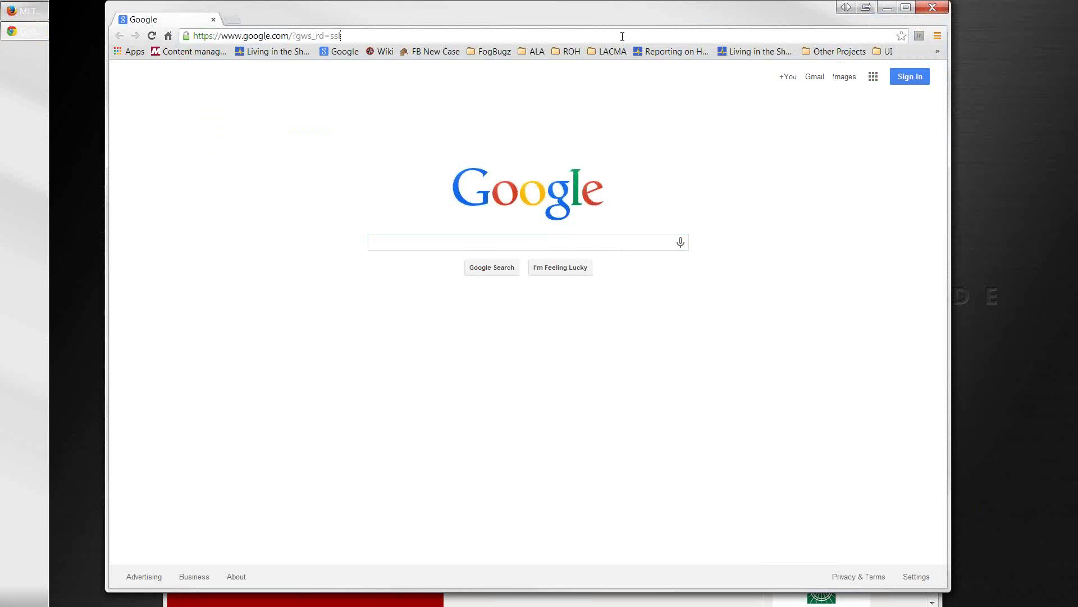
type("metrans.urbaninsight.com/user")
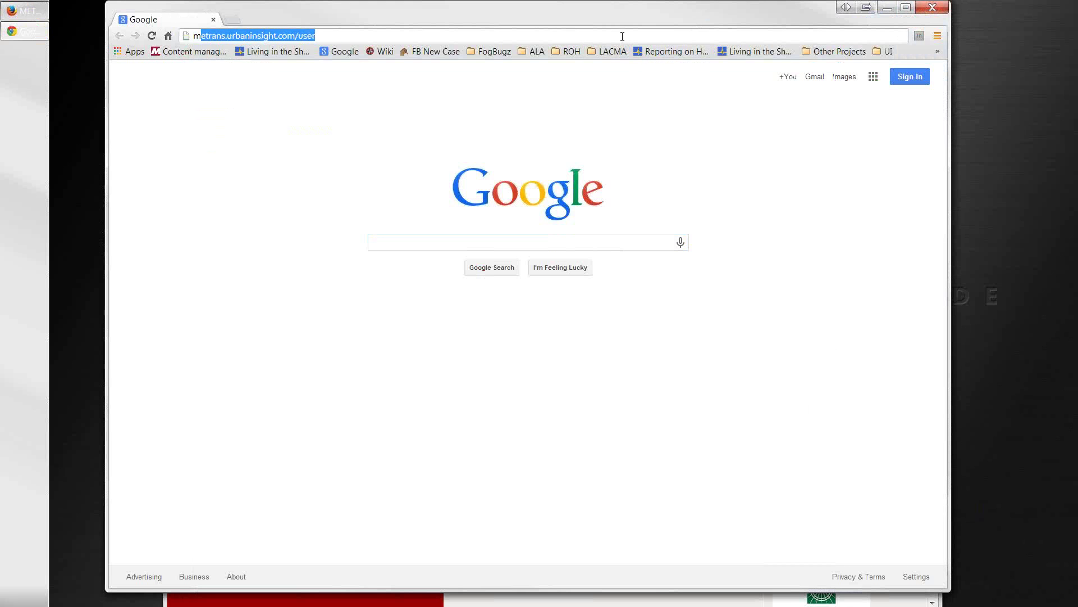
key("Return")
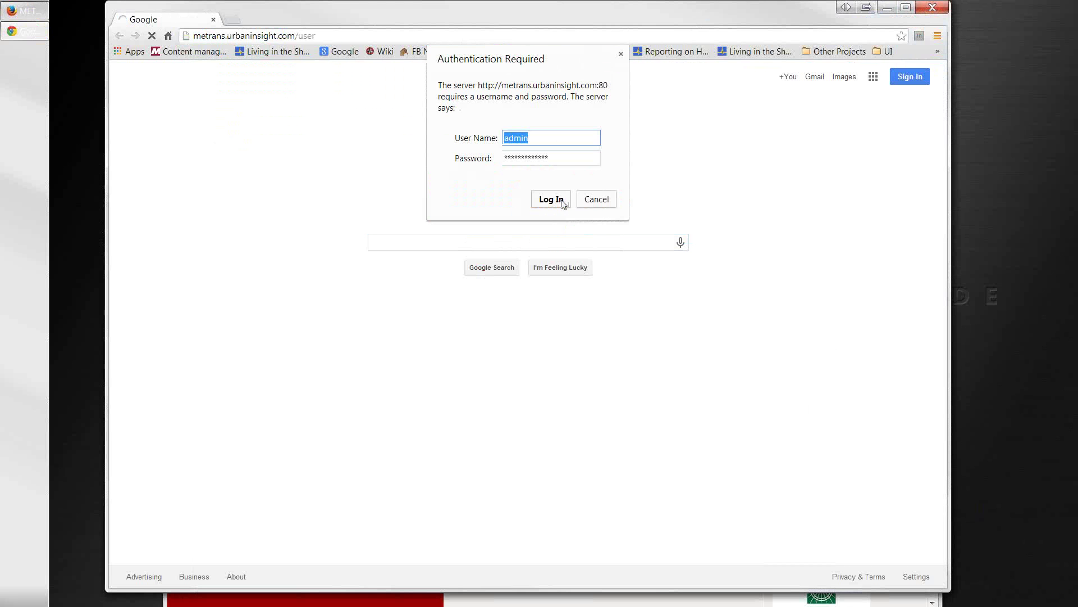
Step: Enter the server authentication username and password, then log in as administrator
left_click(561, 200)
key("Tab")
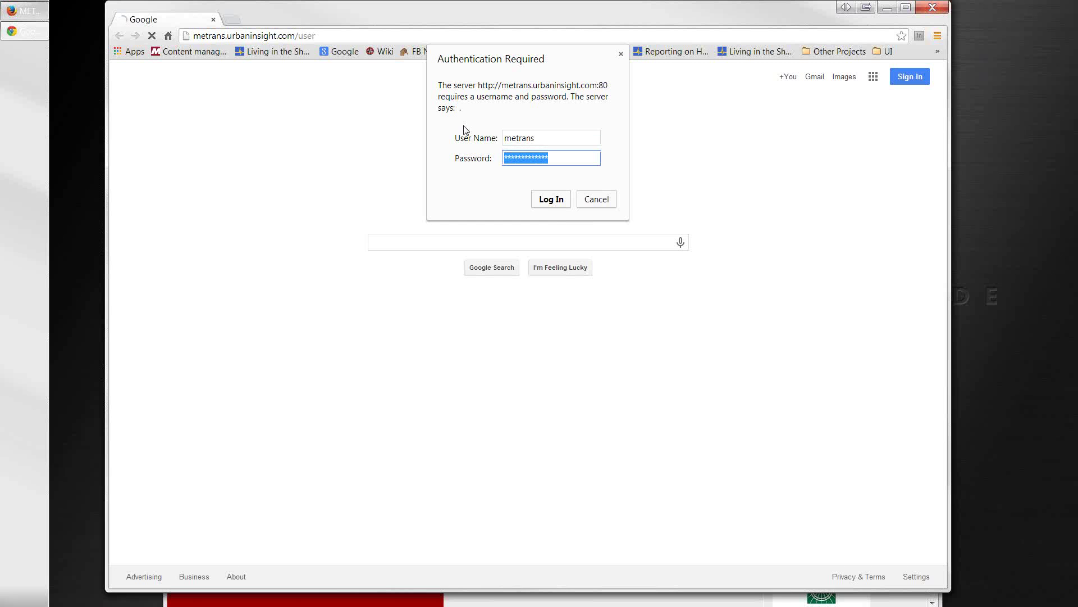
key("Return")
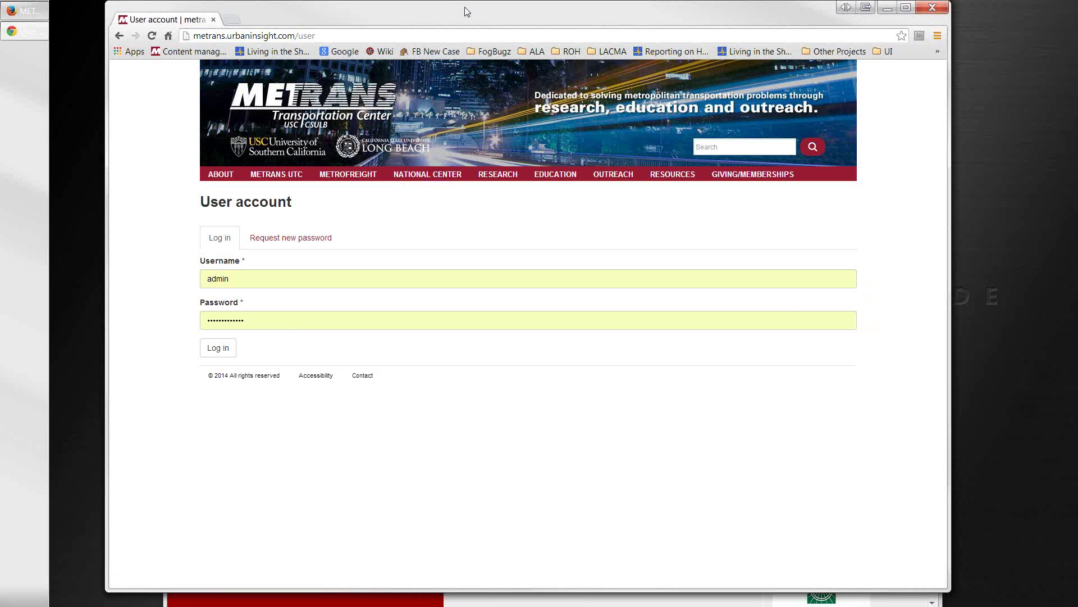
left_click(218, 349)
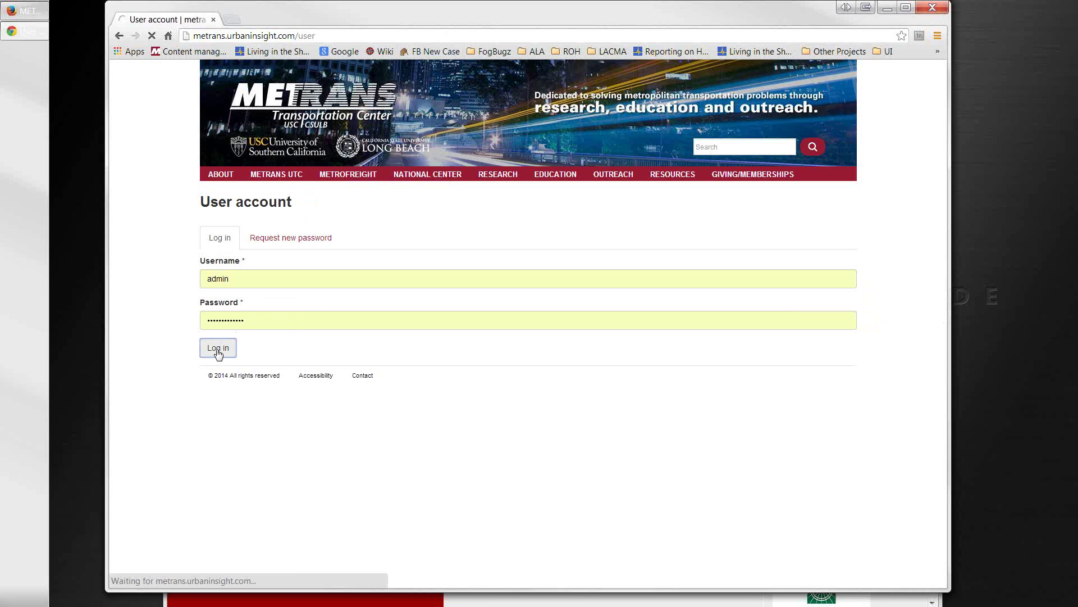